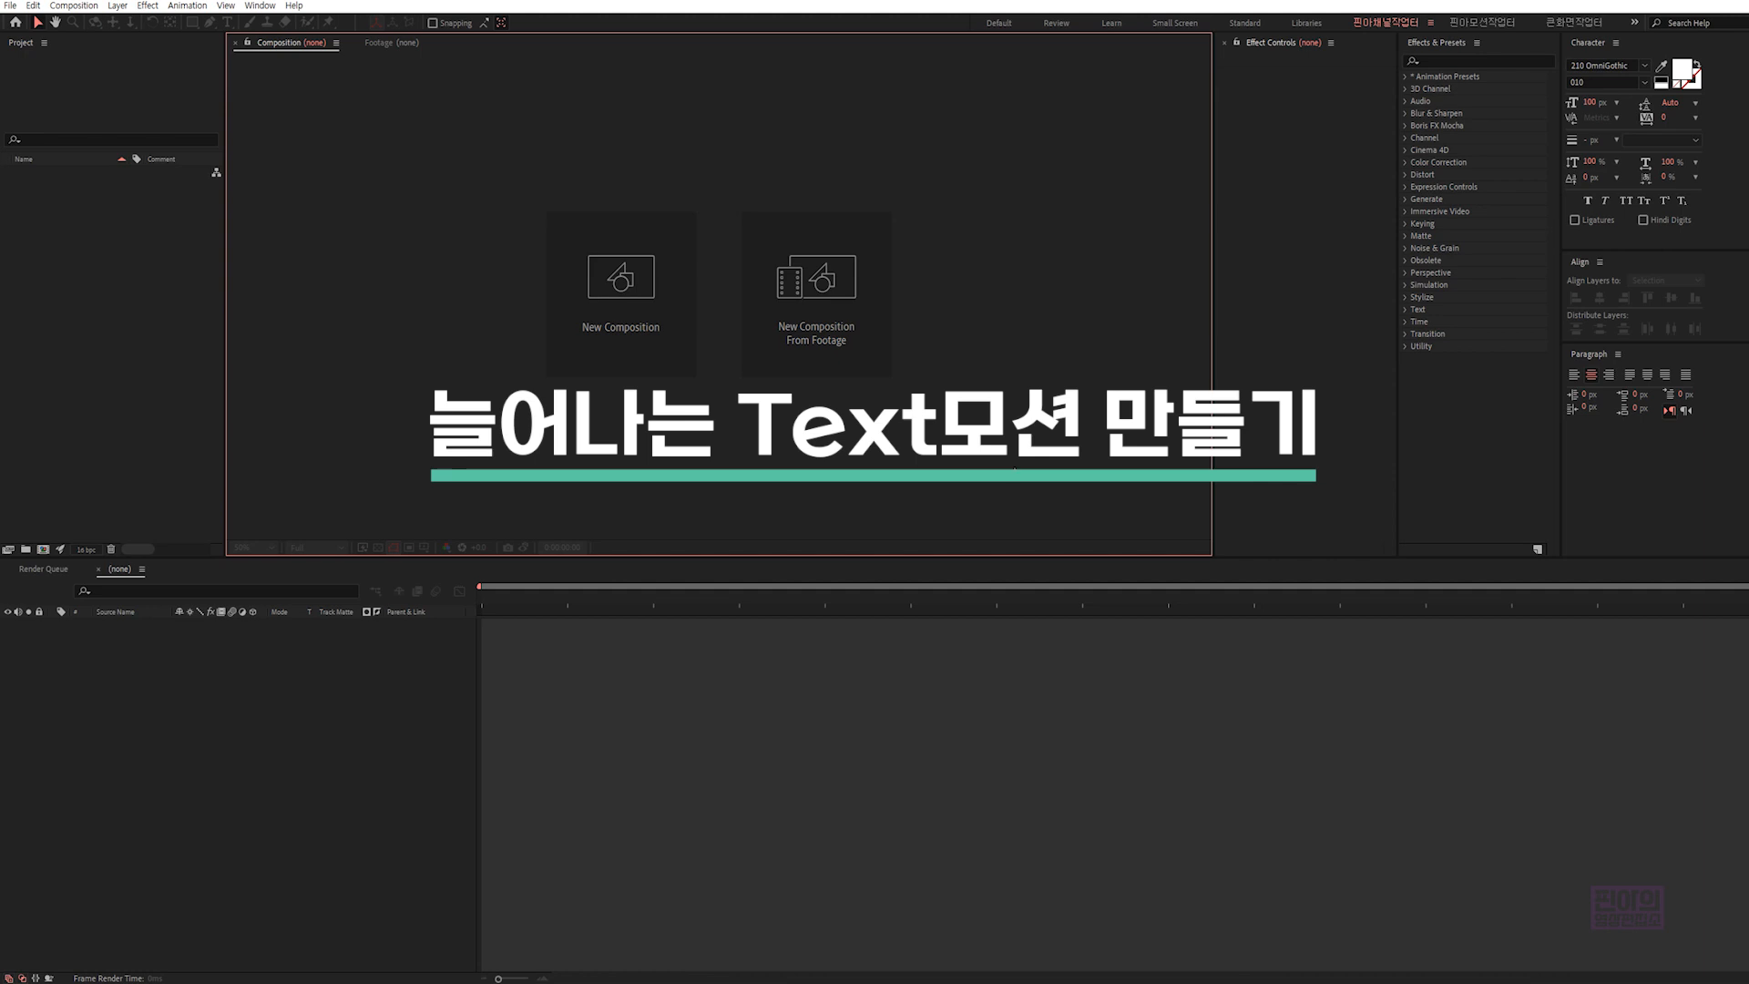
- Create a composition named "stretch text" at 1920 x 150 px, 30 frames per second and six seconds long
key("ctrl+n")
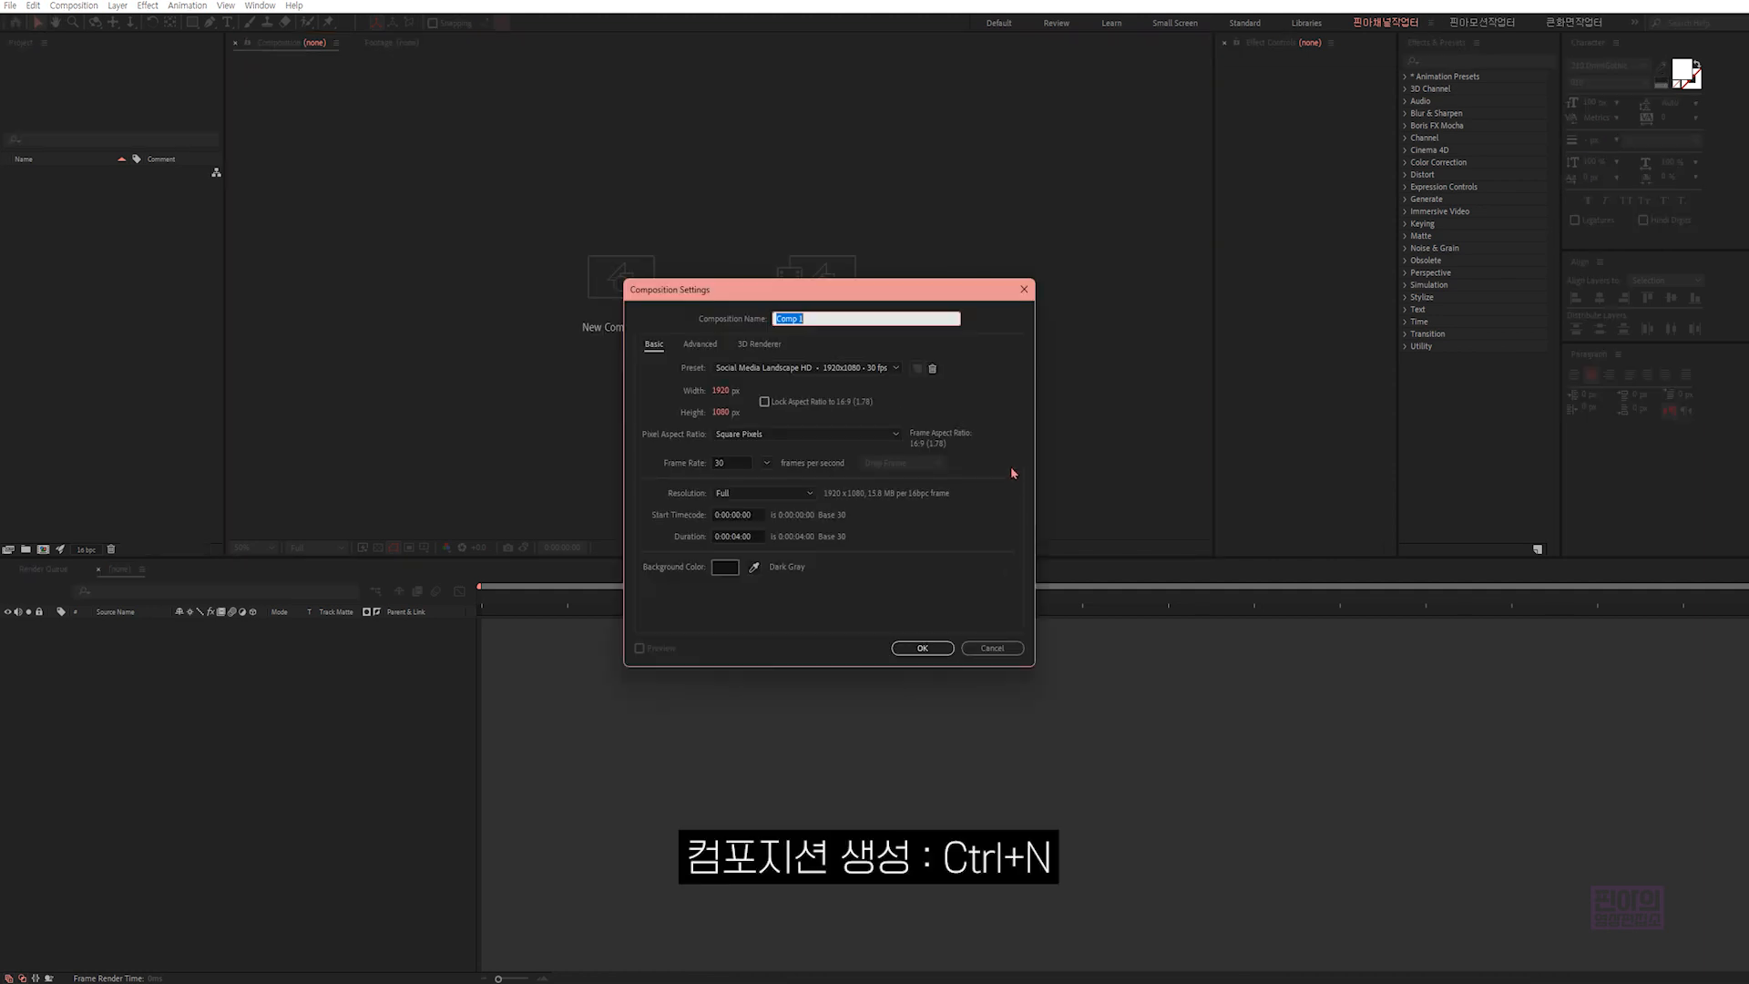
left_click(722, 390)
left_click(732, 414)
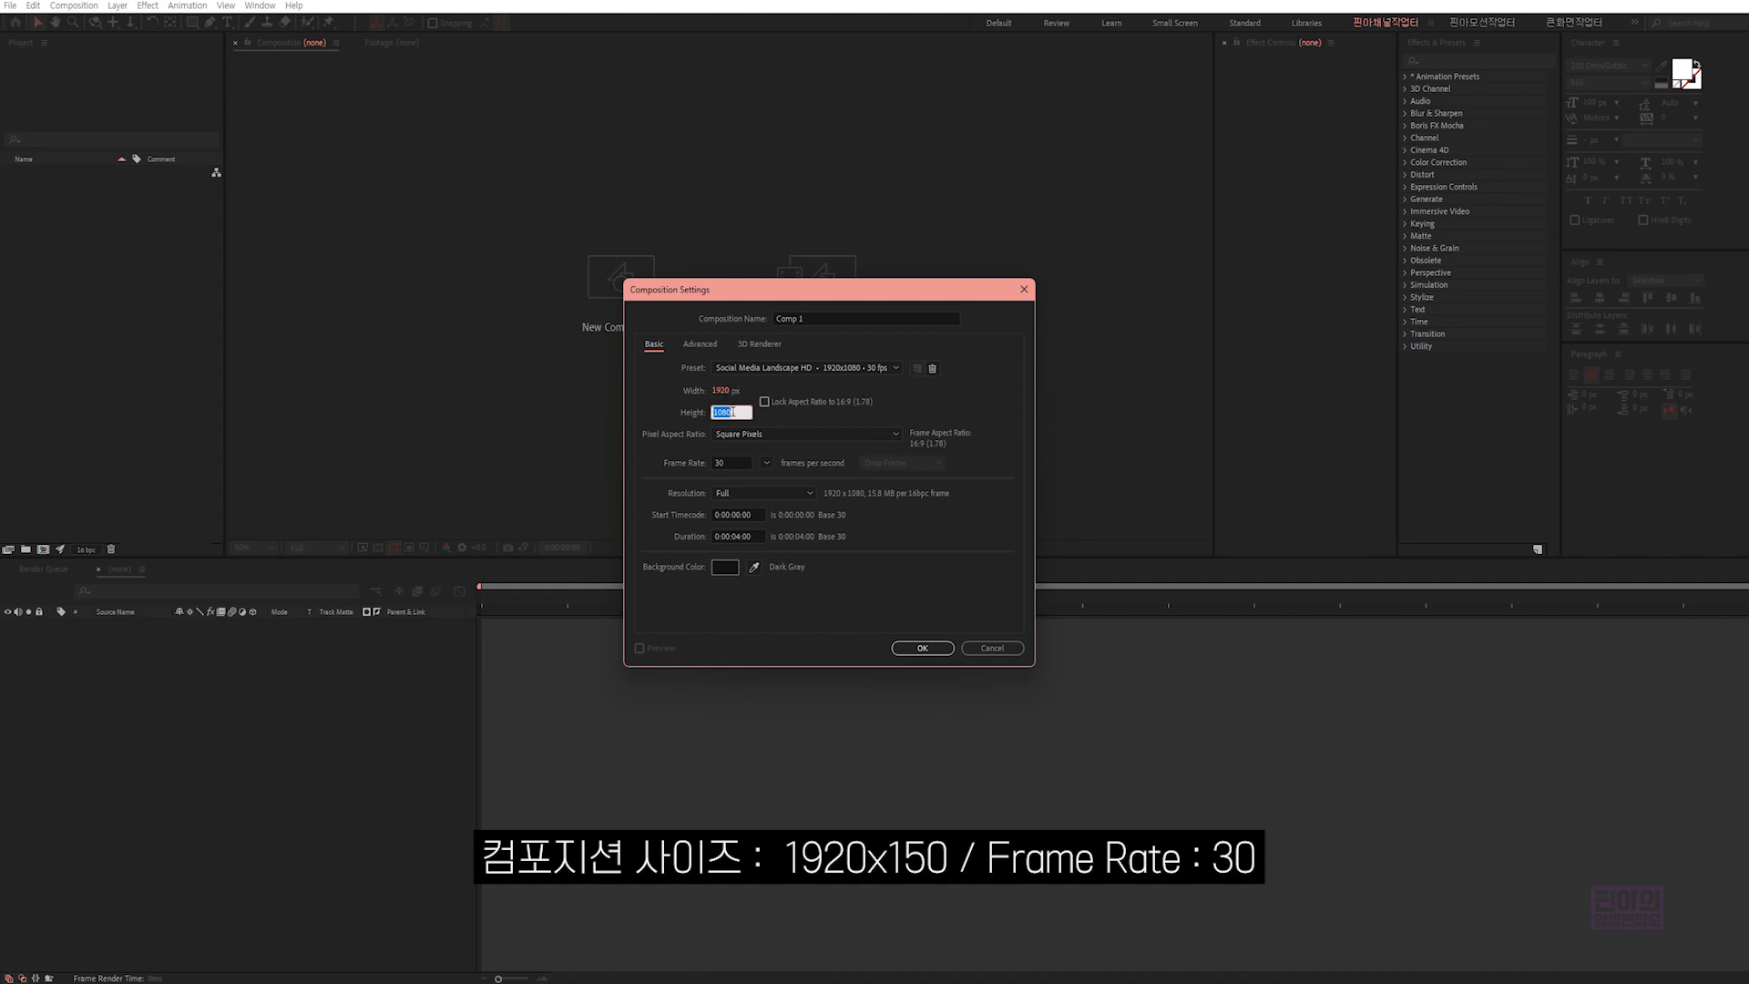
type("150")
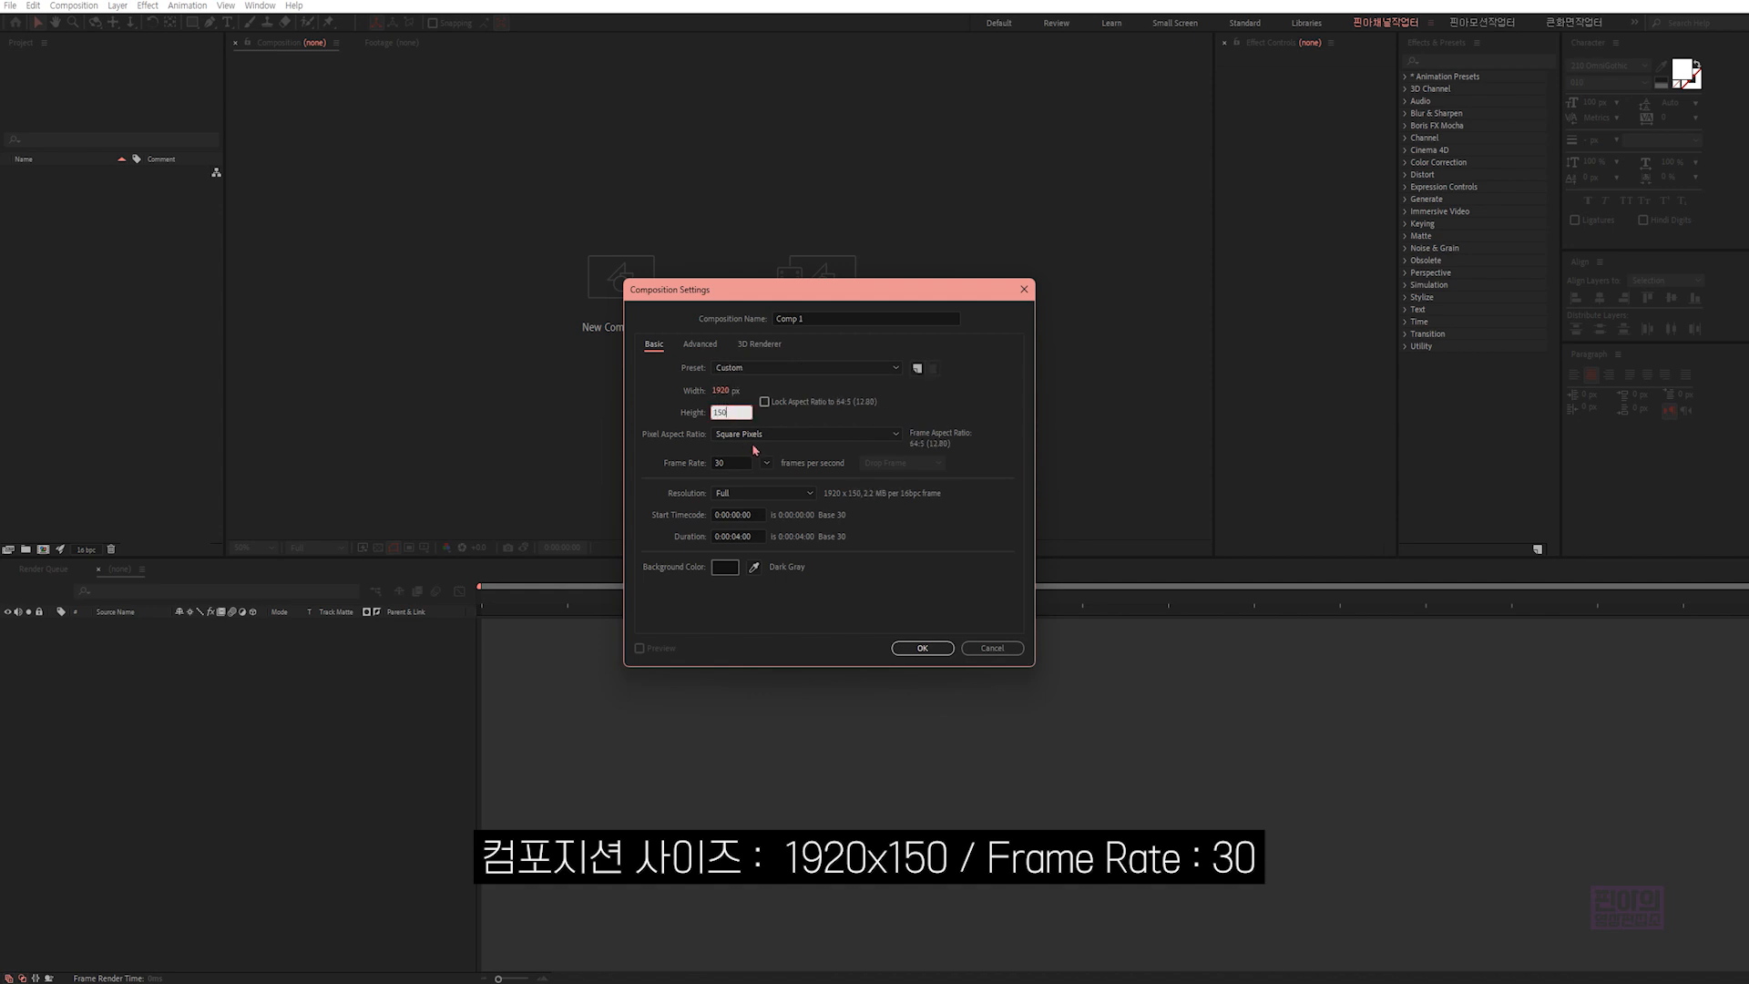
left_click(737, 462)
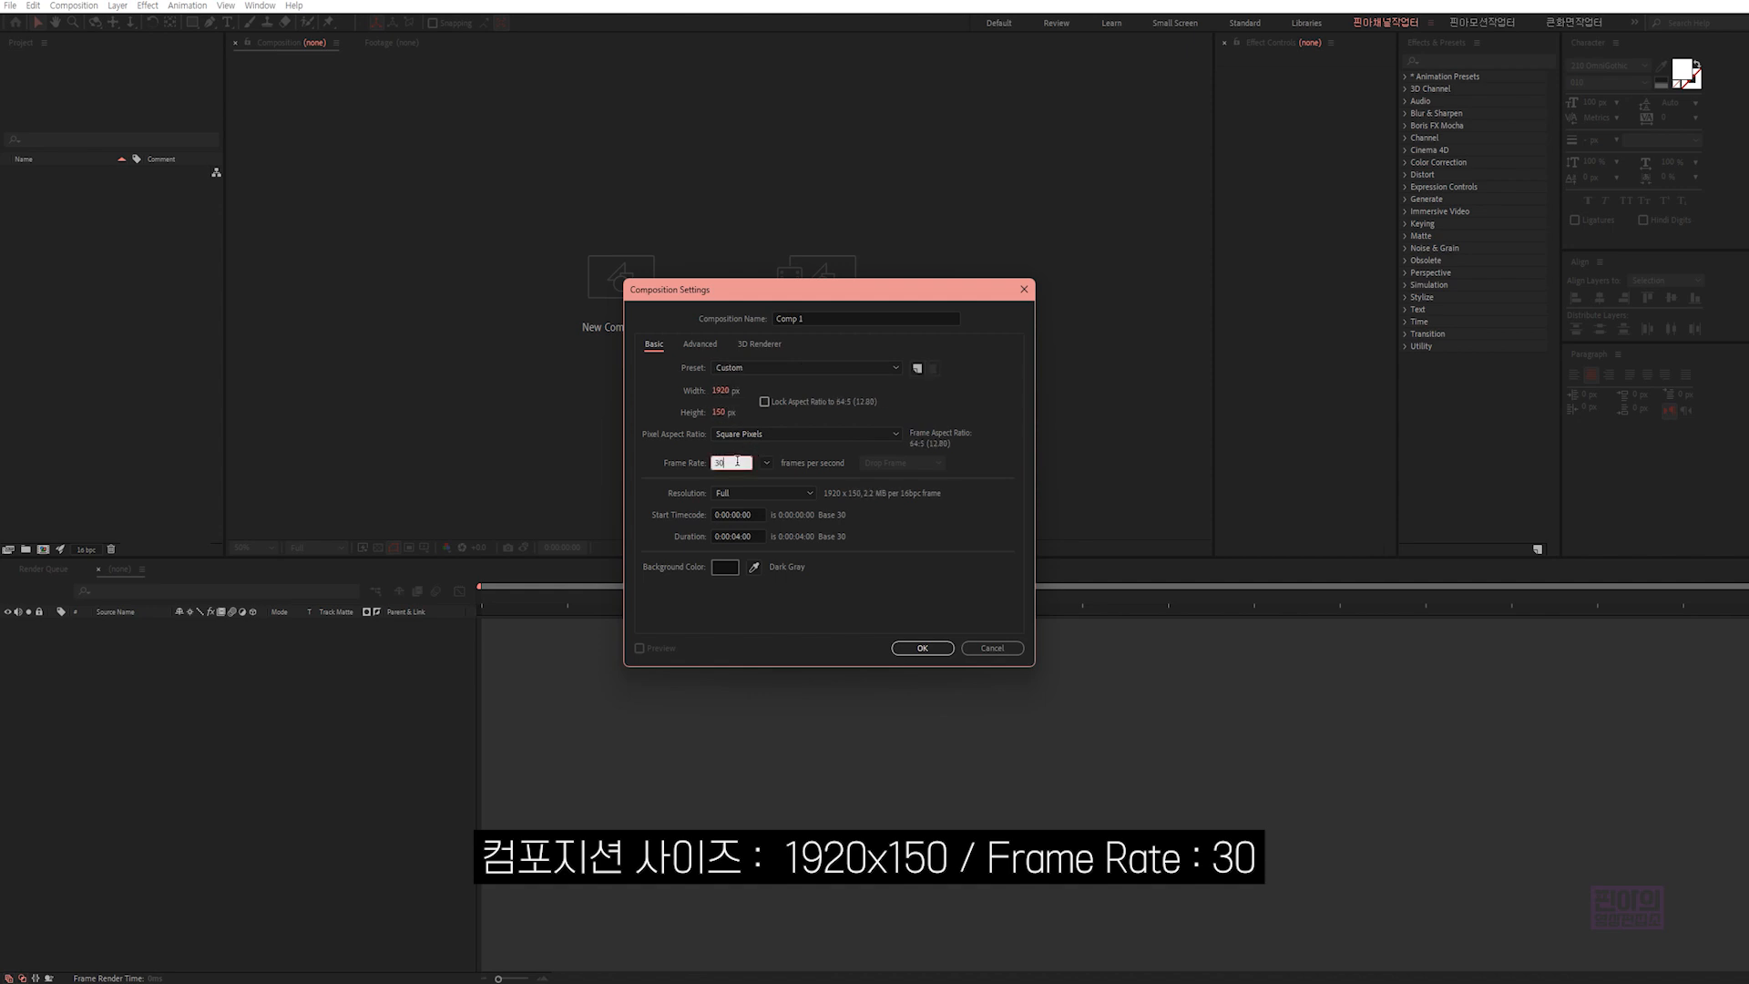
left_click(736, 535)
type("6")
left_click(834, 571)
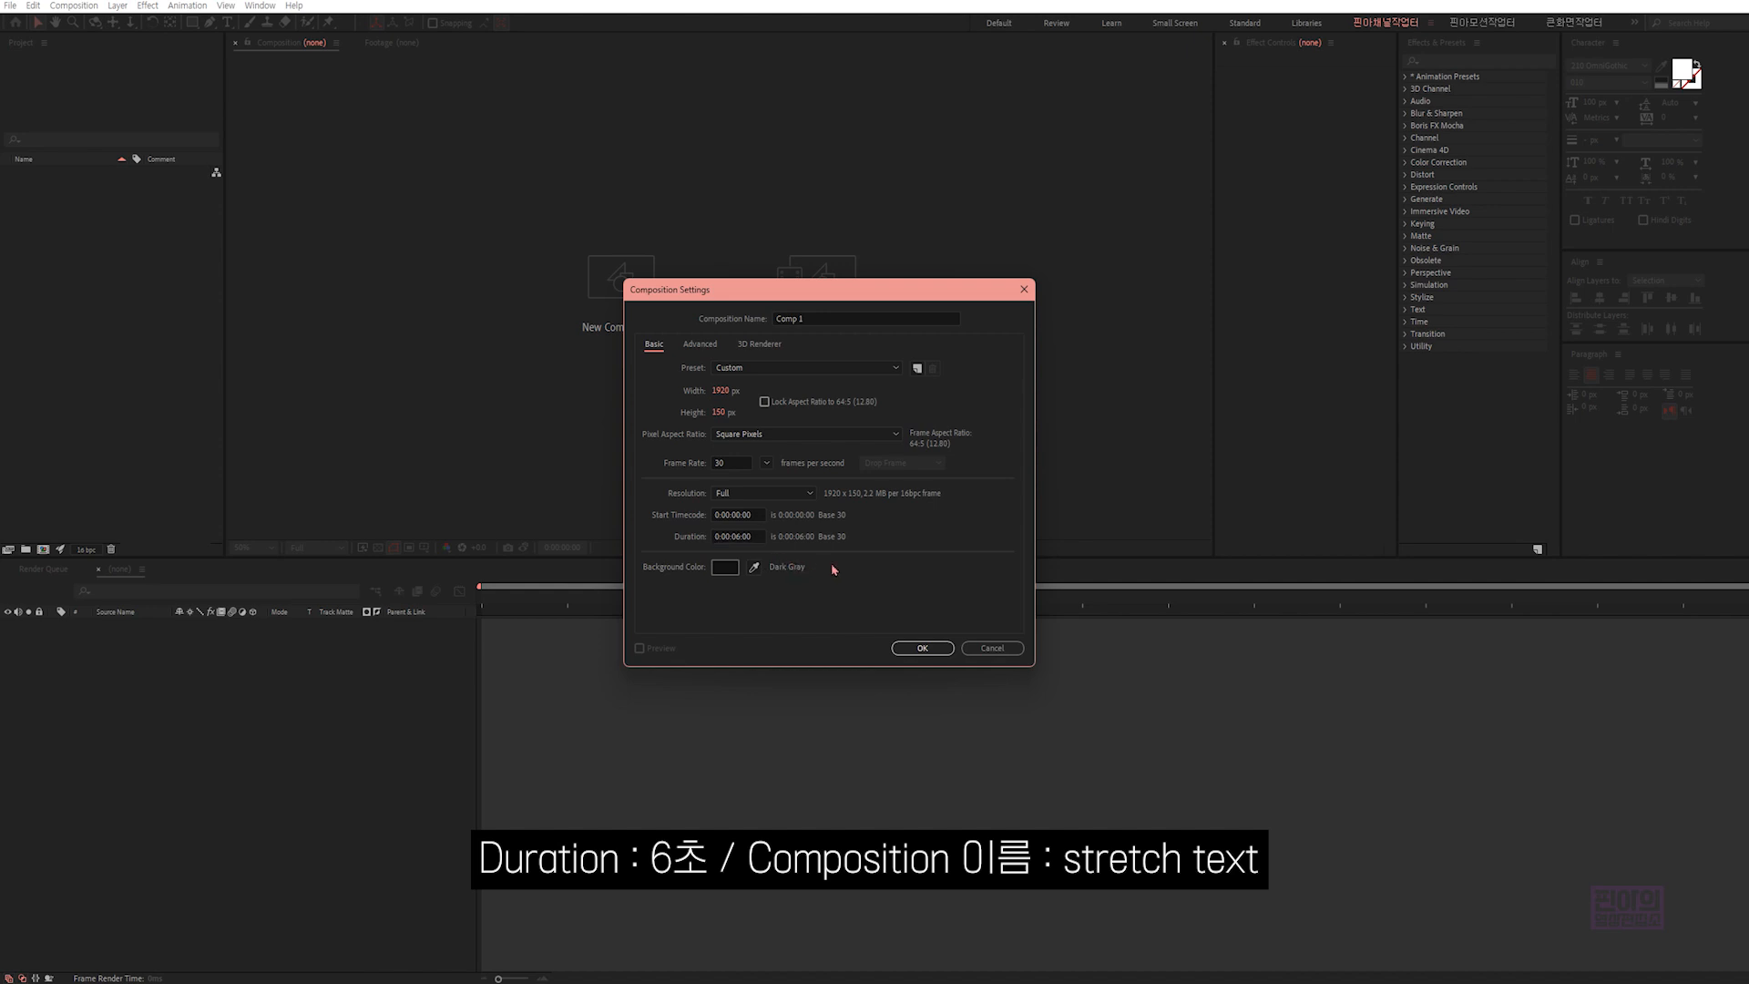
left_click(810, 319)
type("stretch text")
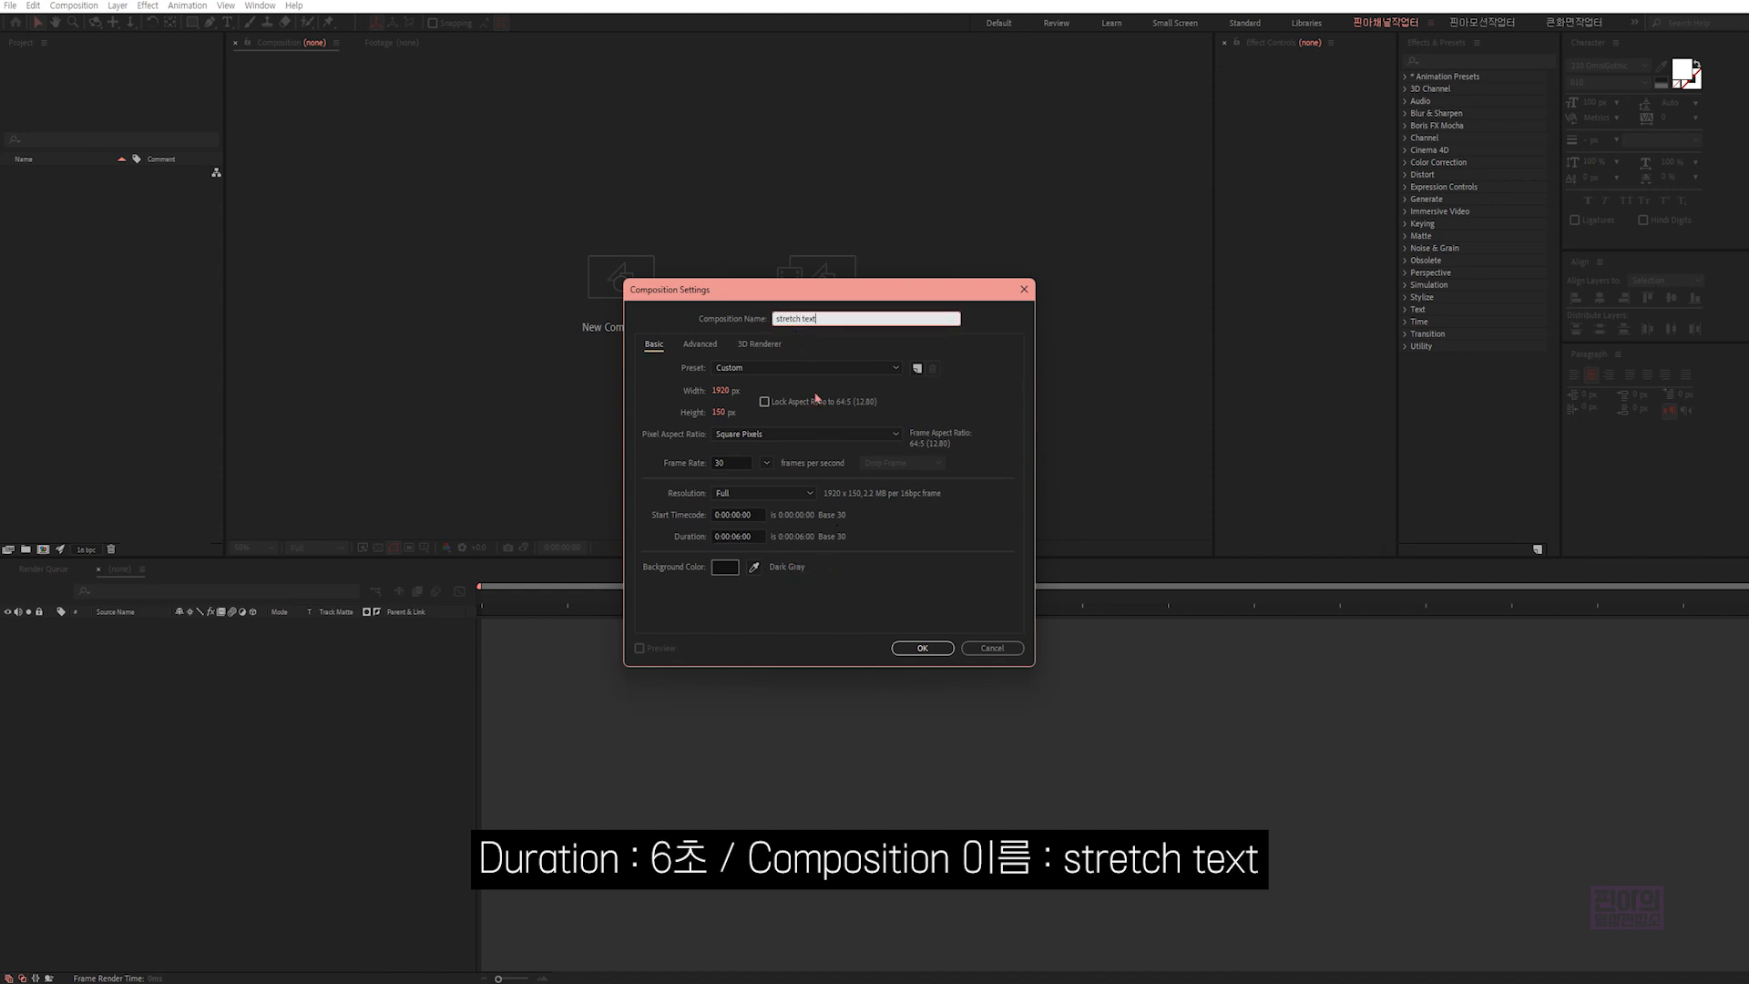
left_click(921, 647)
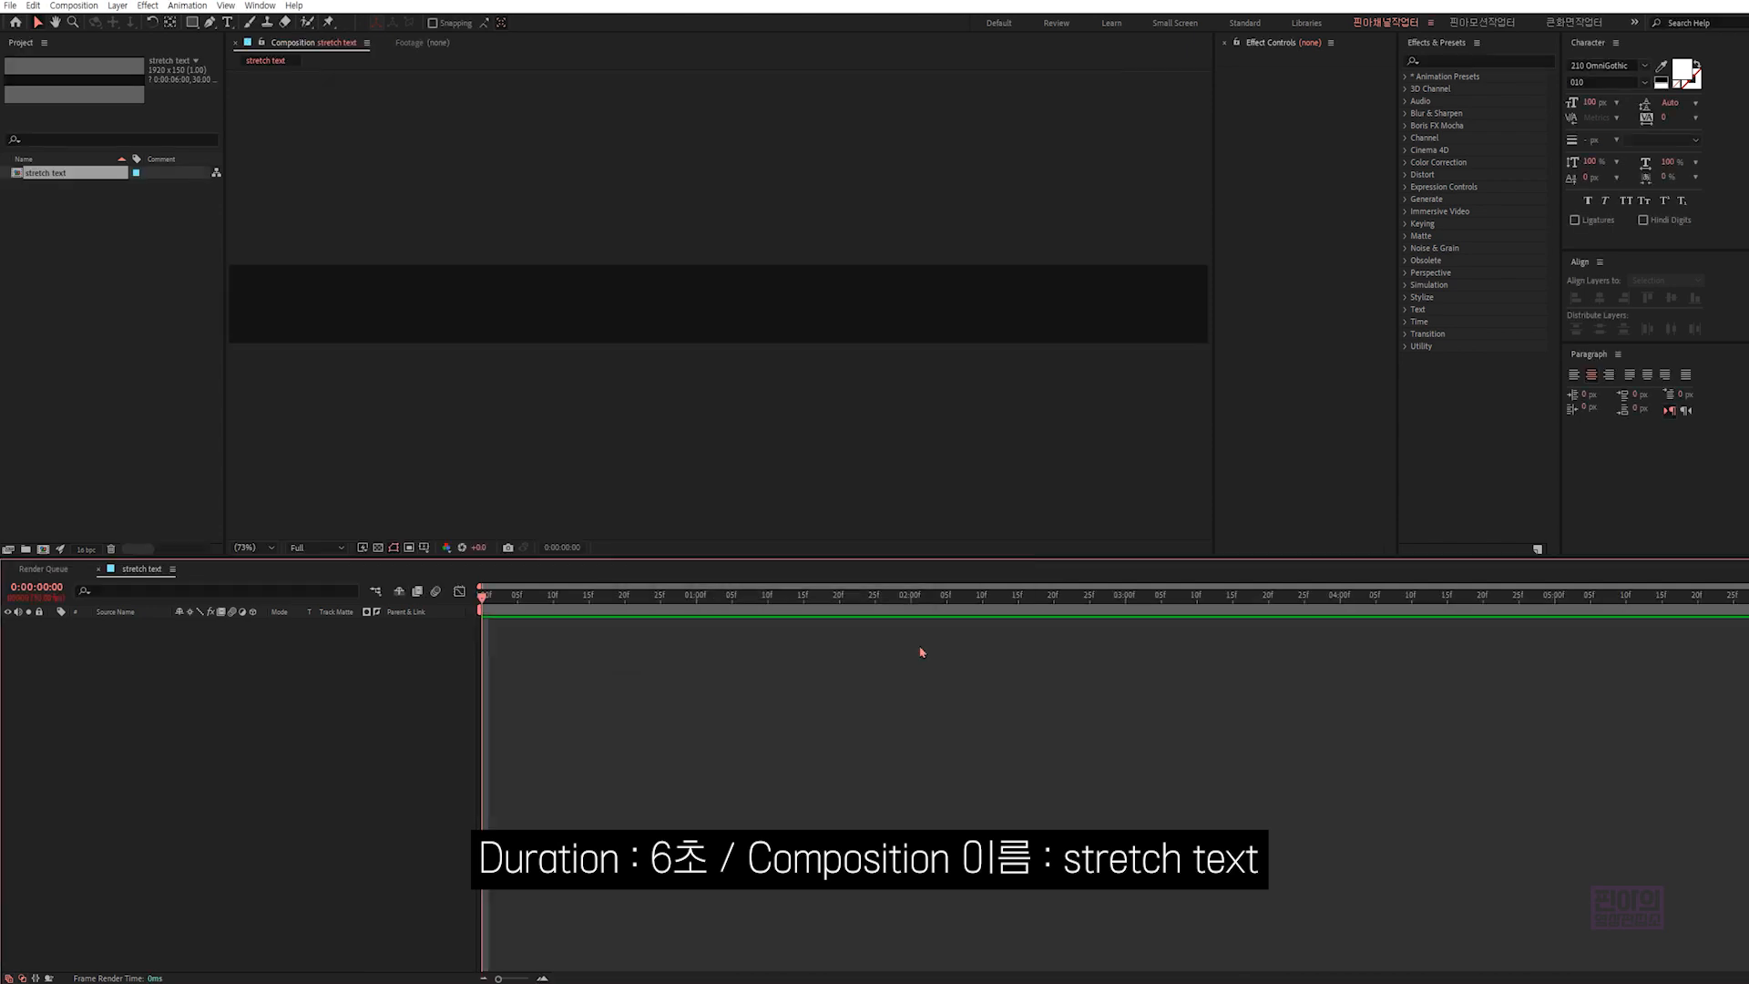
- Add a text layer reading "typography motion" in the composition with the Type tool
left_click(227, 22)
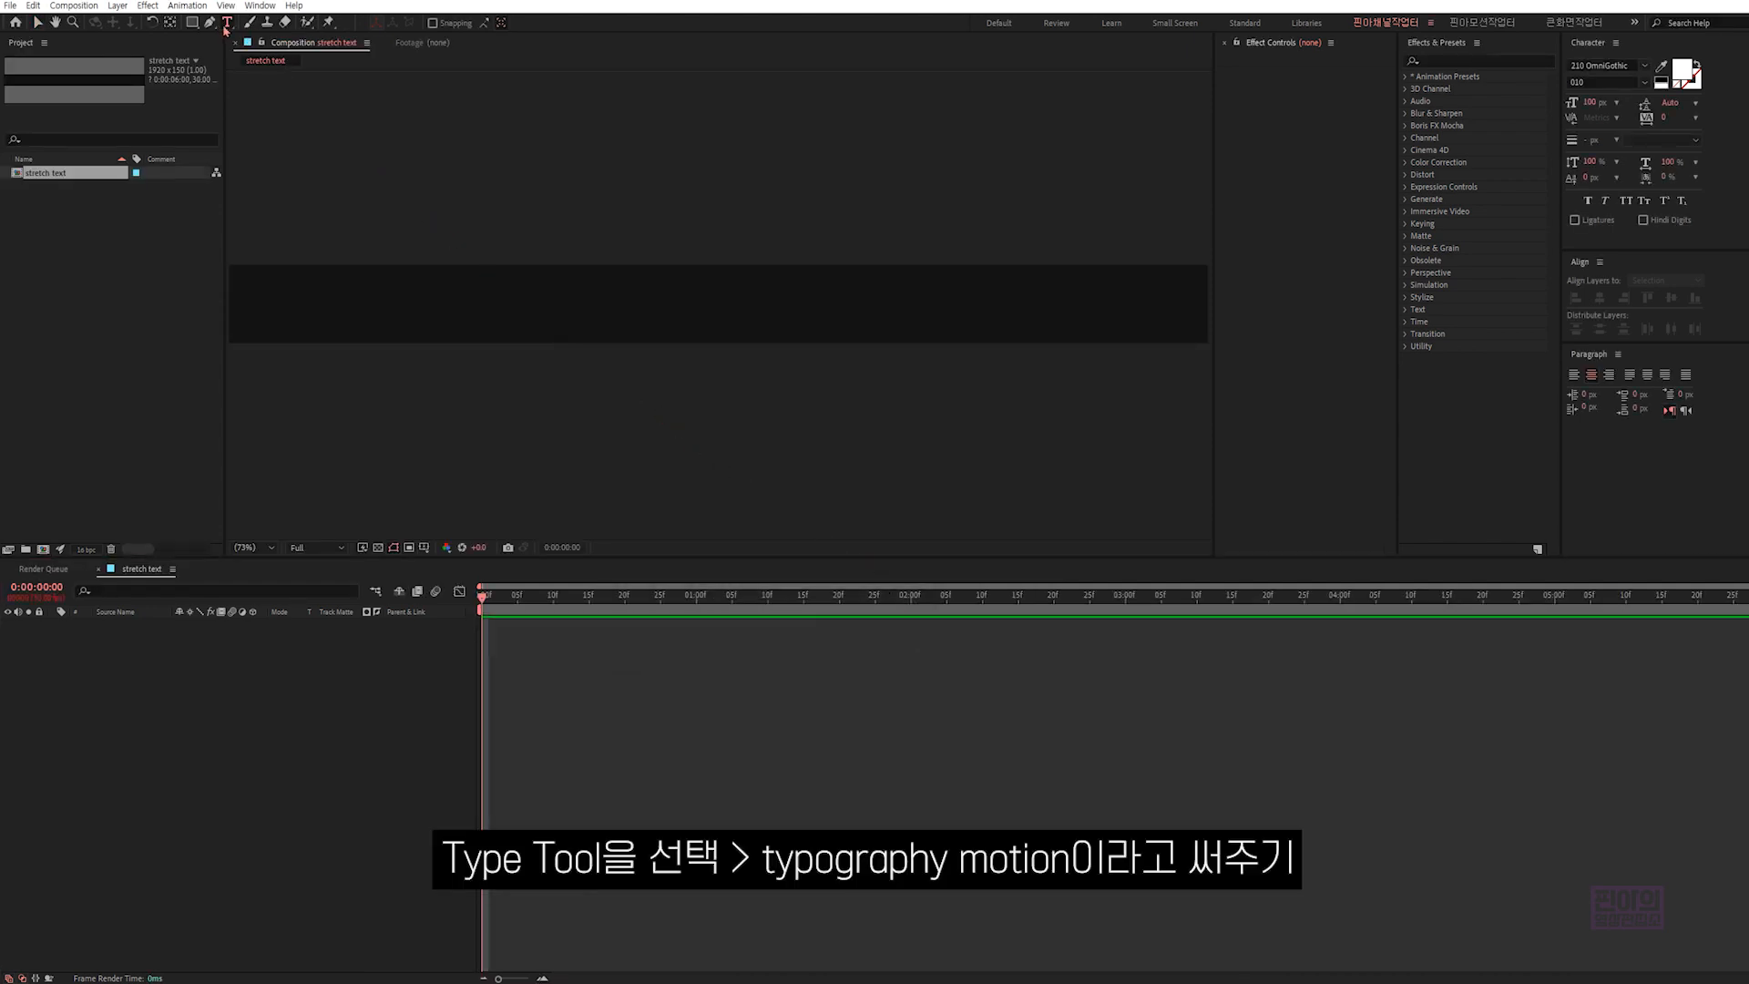
left_click(651, 305)
type("typ")
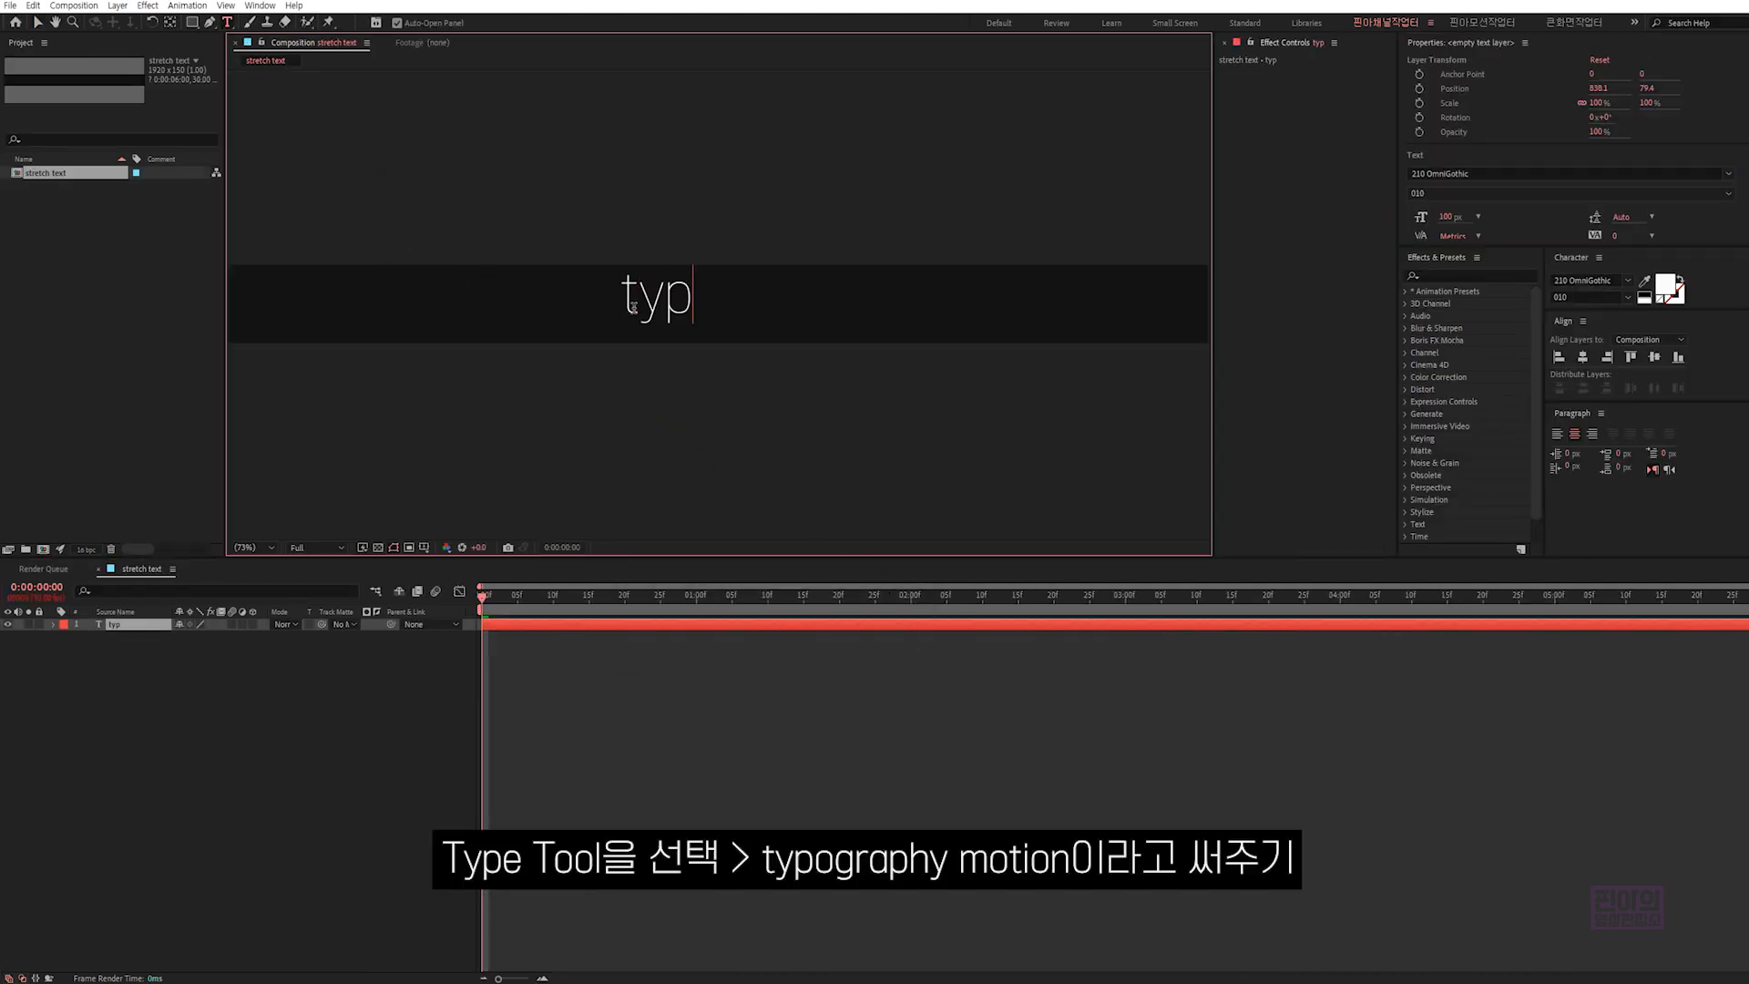
type("ography motion")
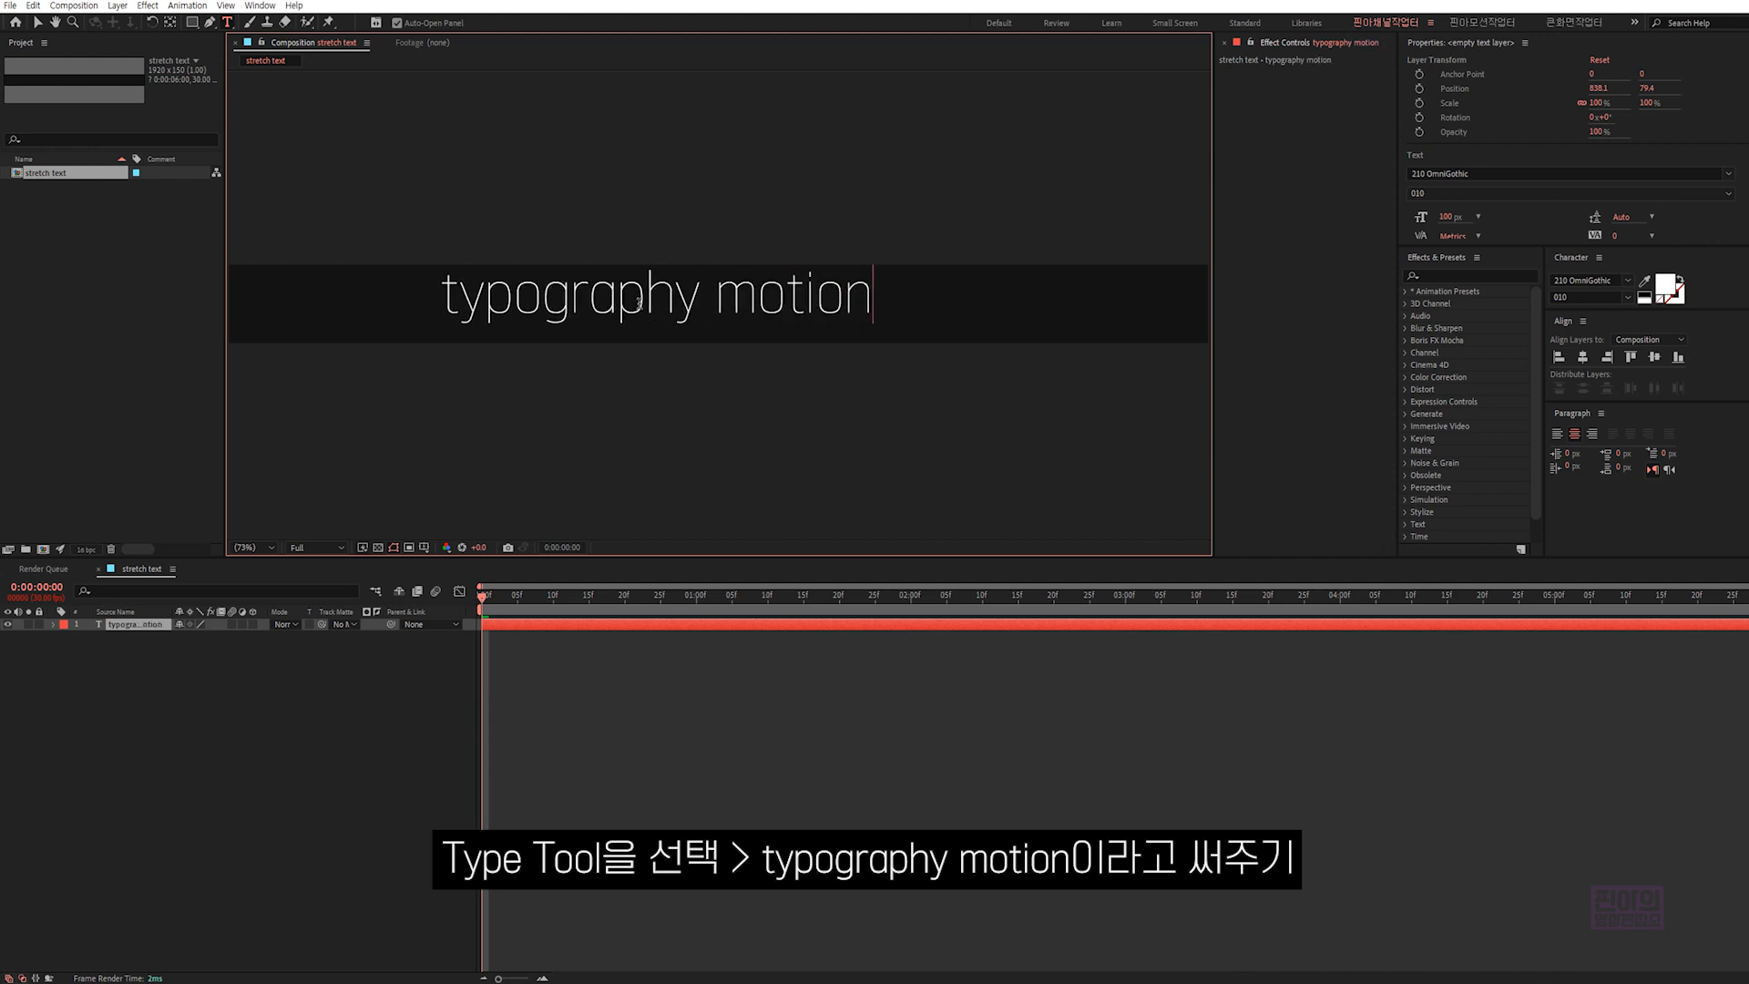
key("ctrl+Return")
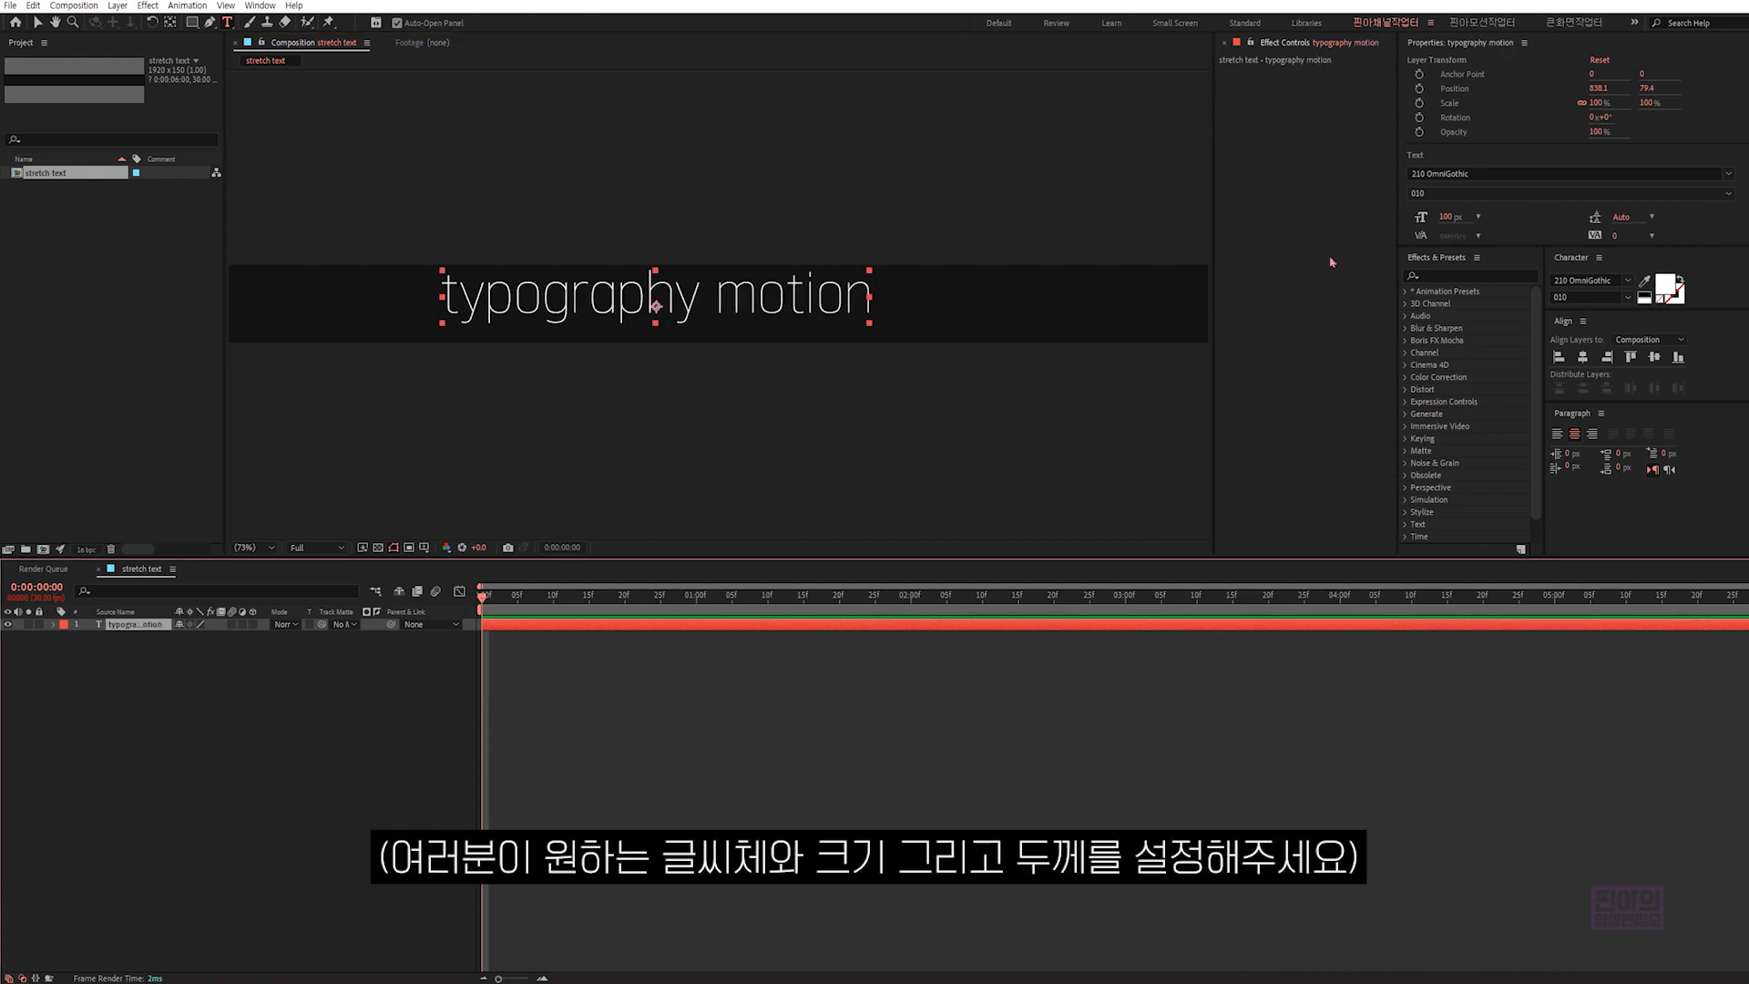
- Close the text Properties panel and enlarge the Character panel so all its settings are accessible
left_click(1524, 43)
left_click(1563, 48)
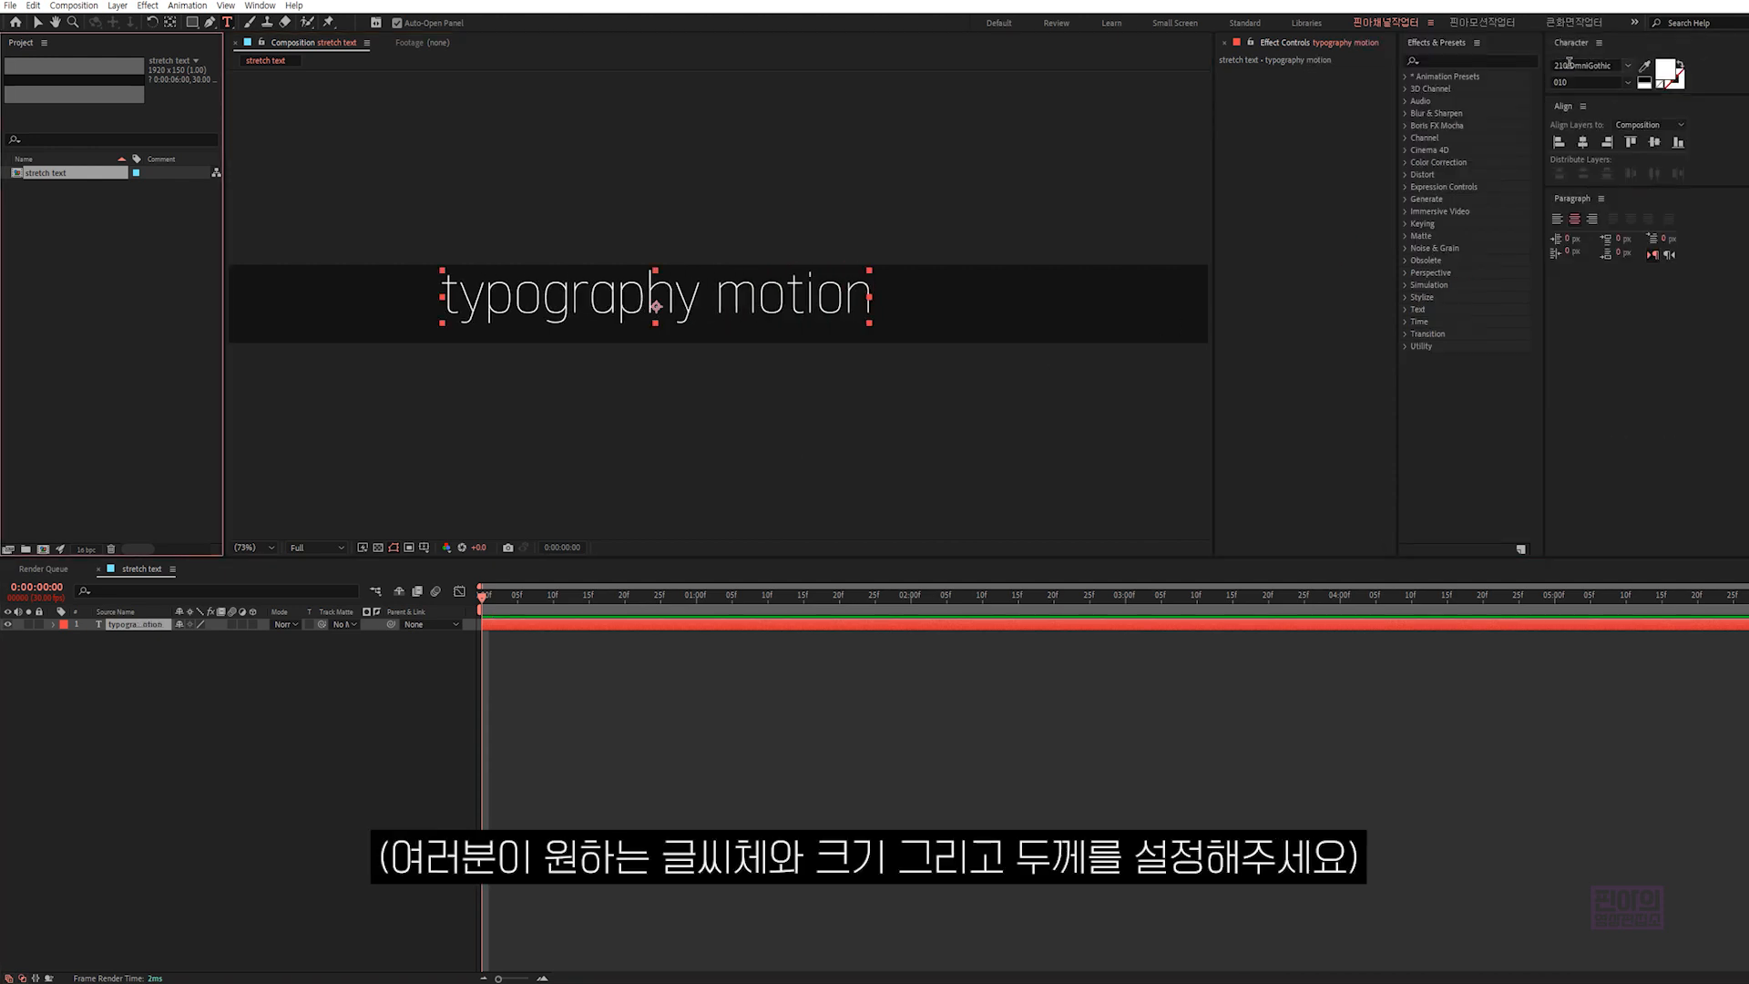
left_click_drag(1607, 94, 1587, 263)
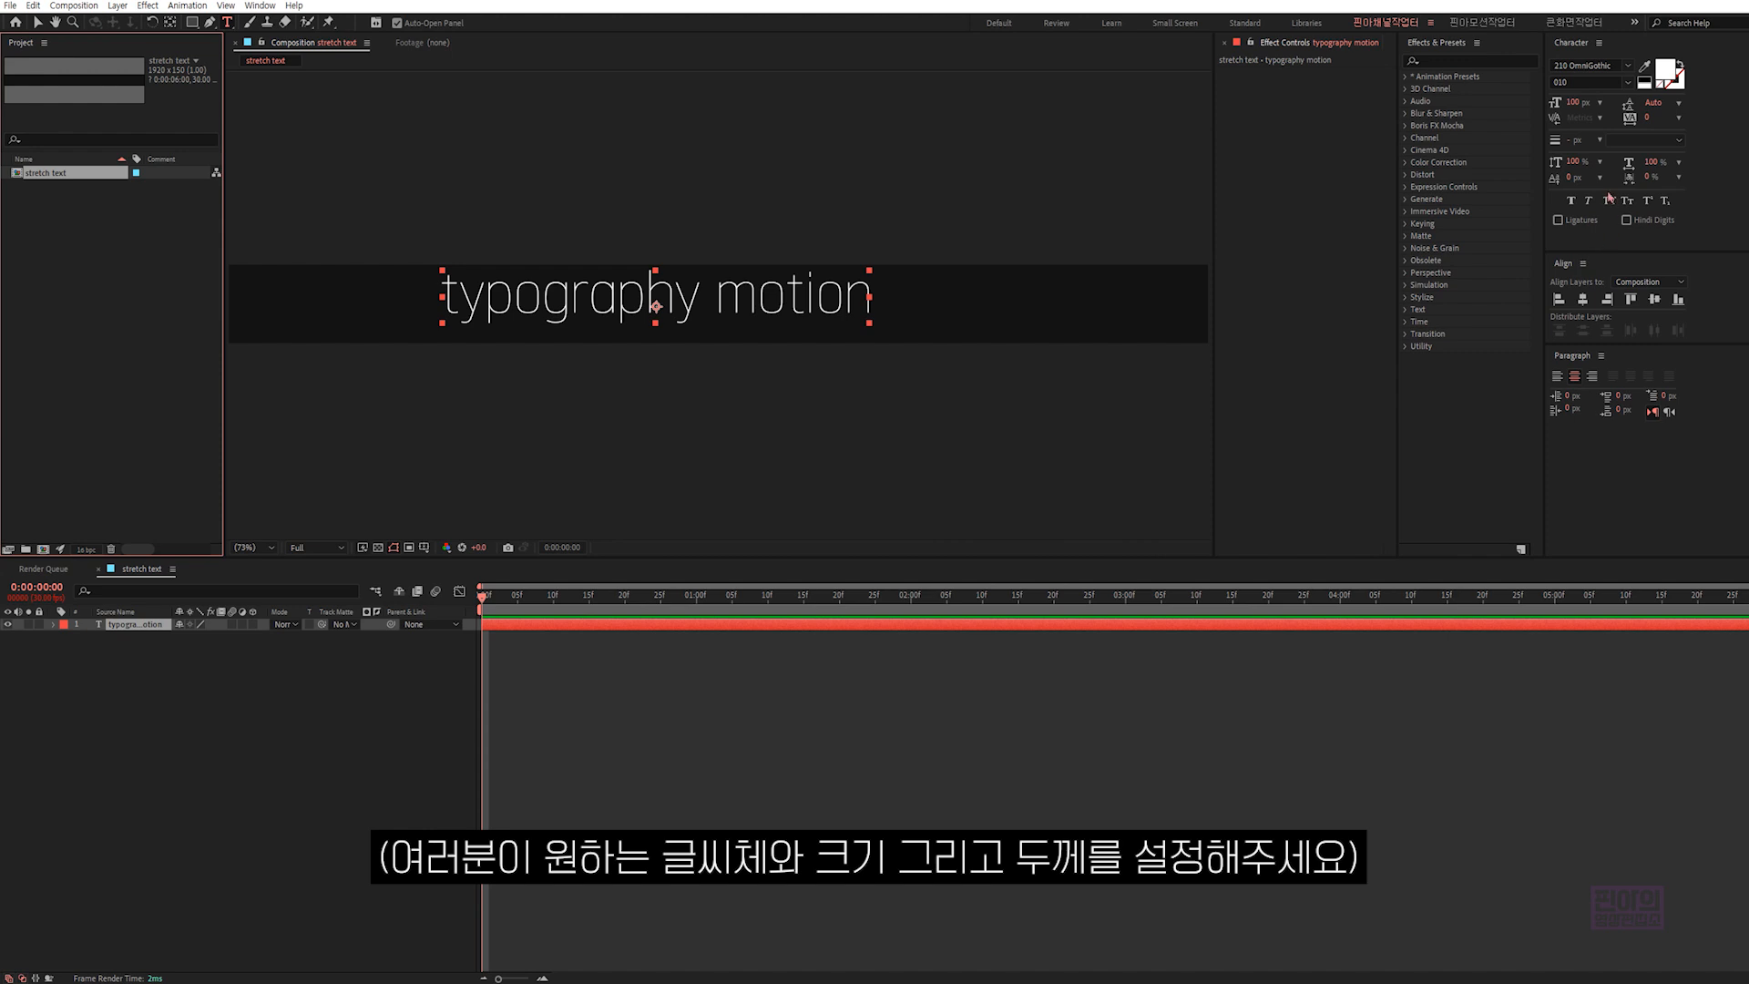
- Format the text in Mostra Nuova Heavy at 140 px with All Caps
left_click(1628, 66)
type("most")
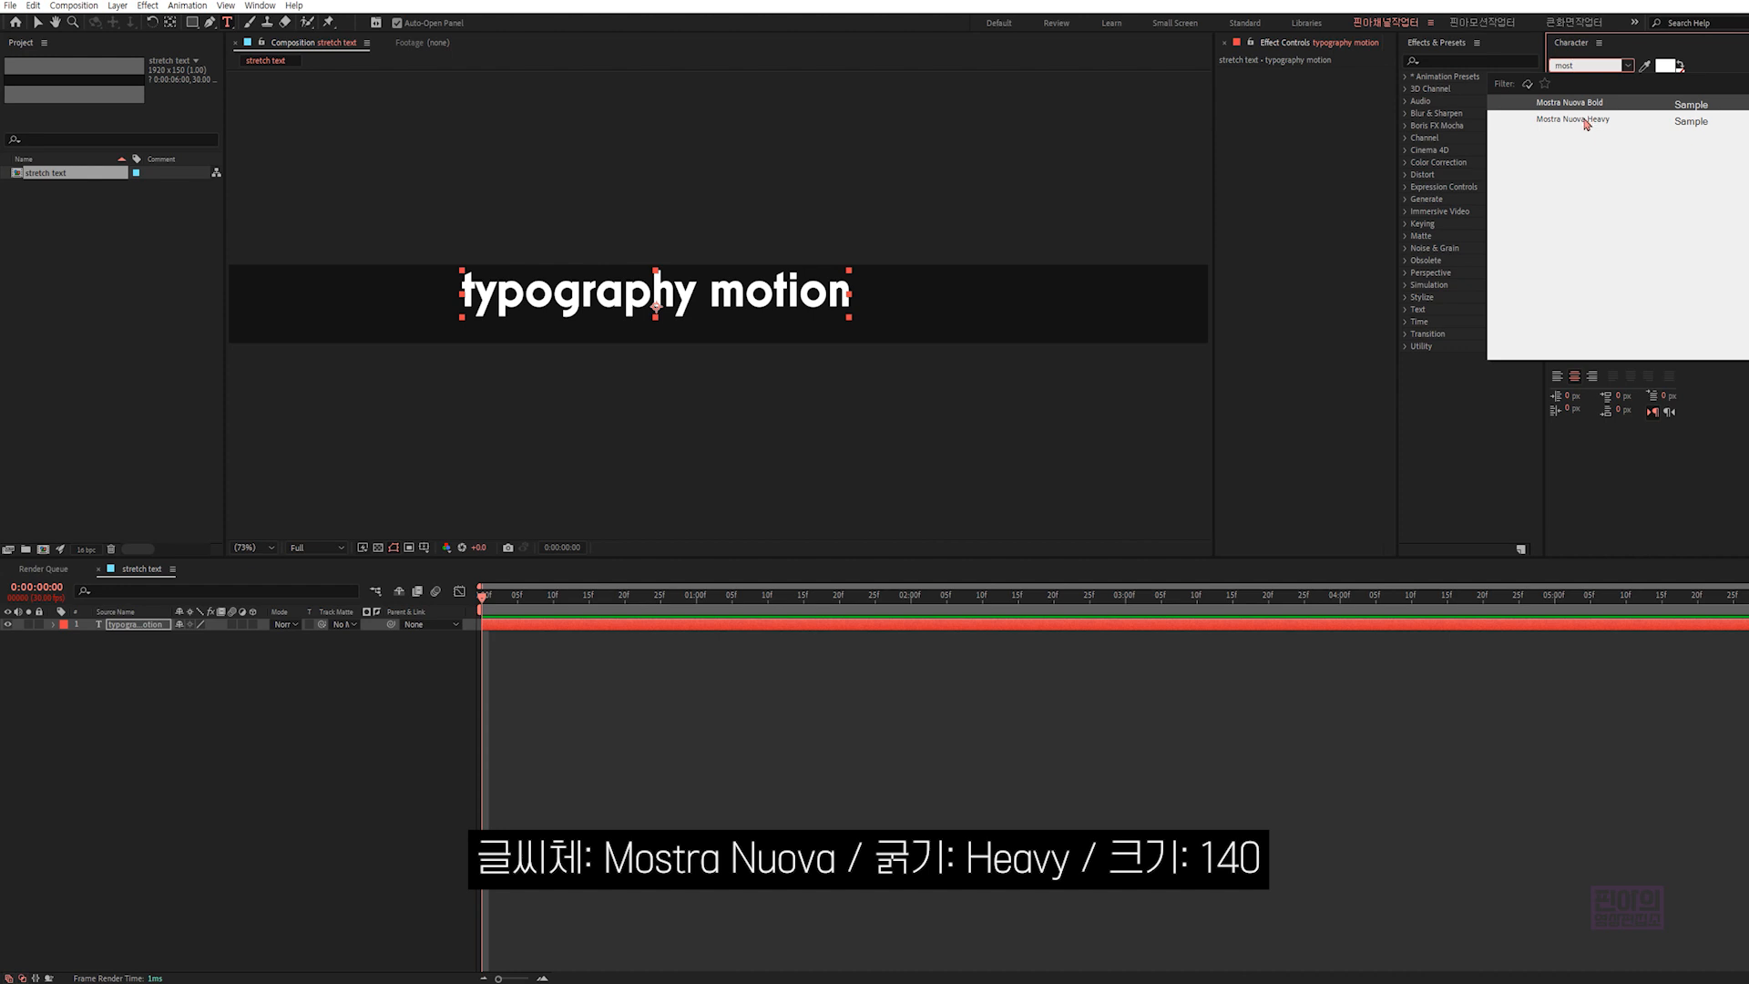
left_click(1586, 120)
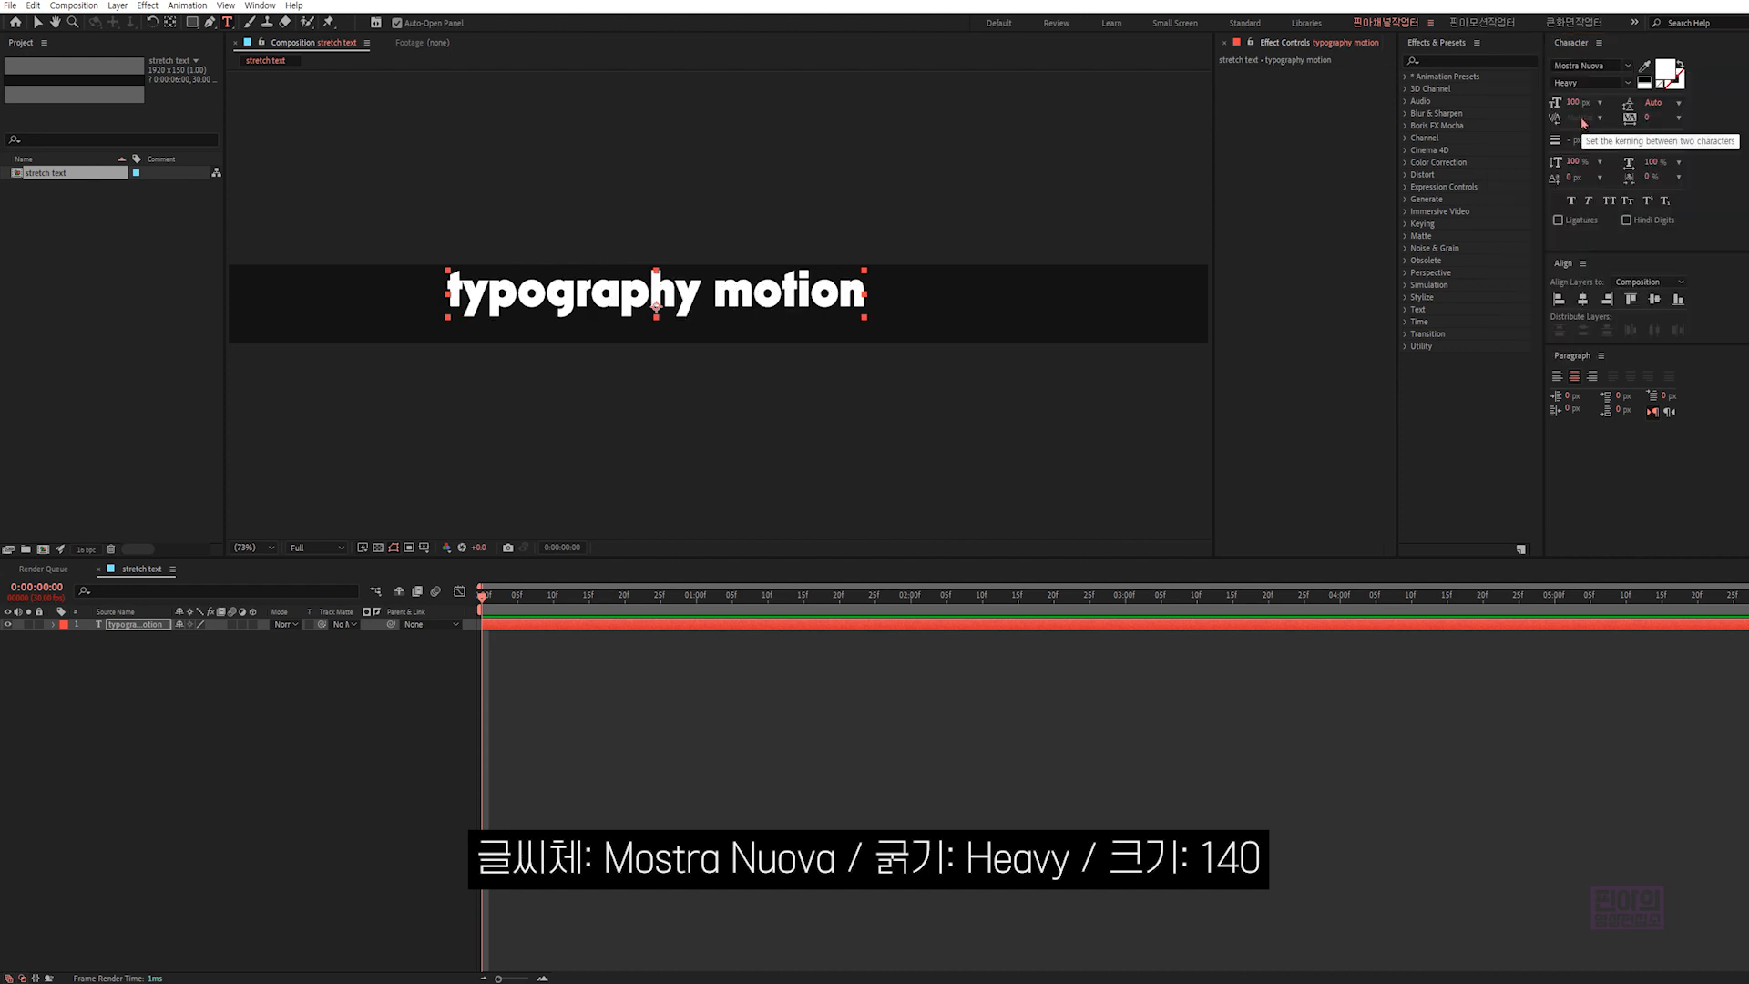
left_click(1575, 102)
type("140")
key("Return")
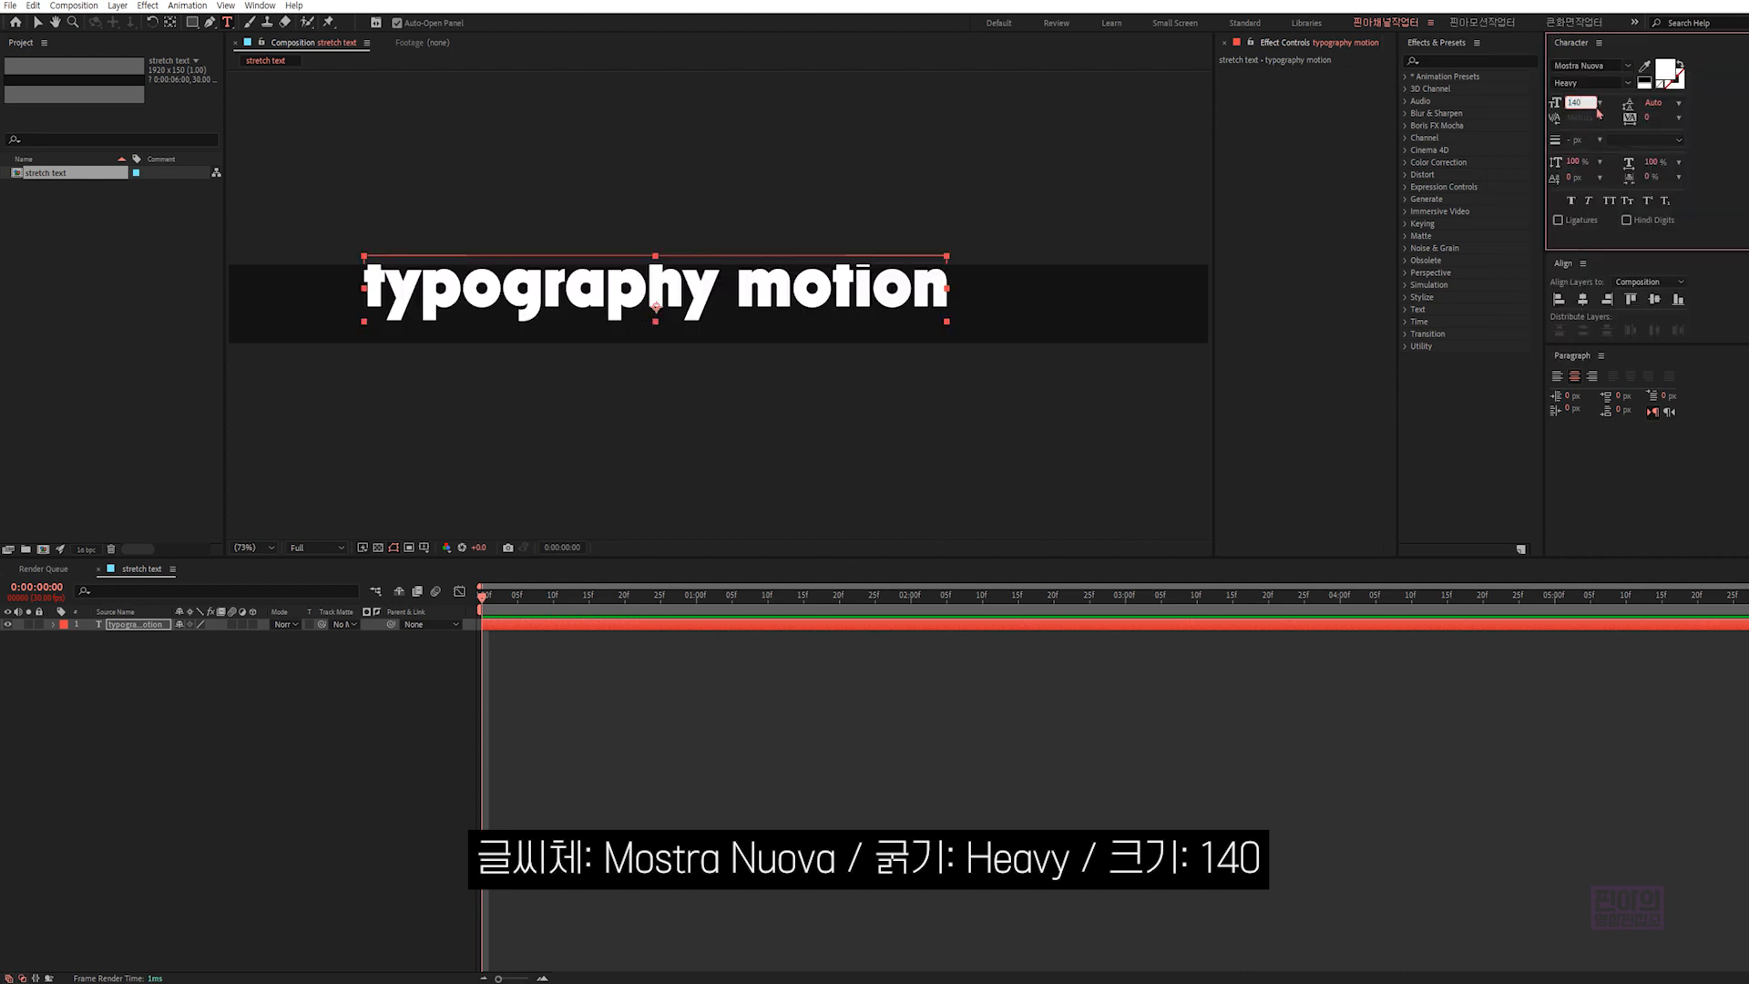
left_click(1610, 202)
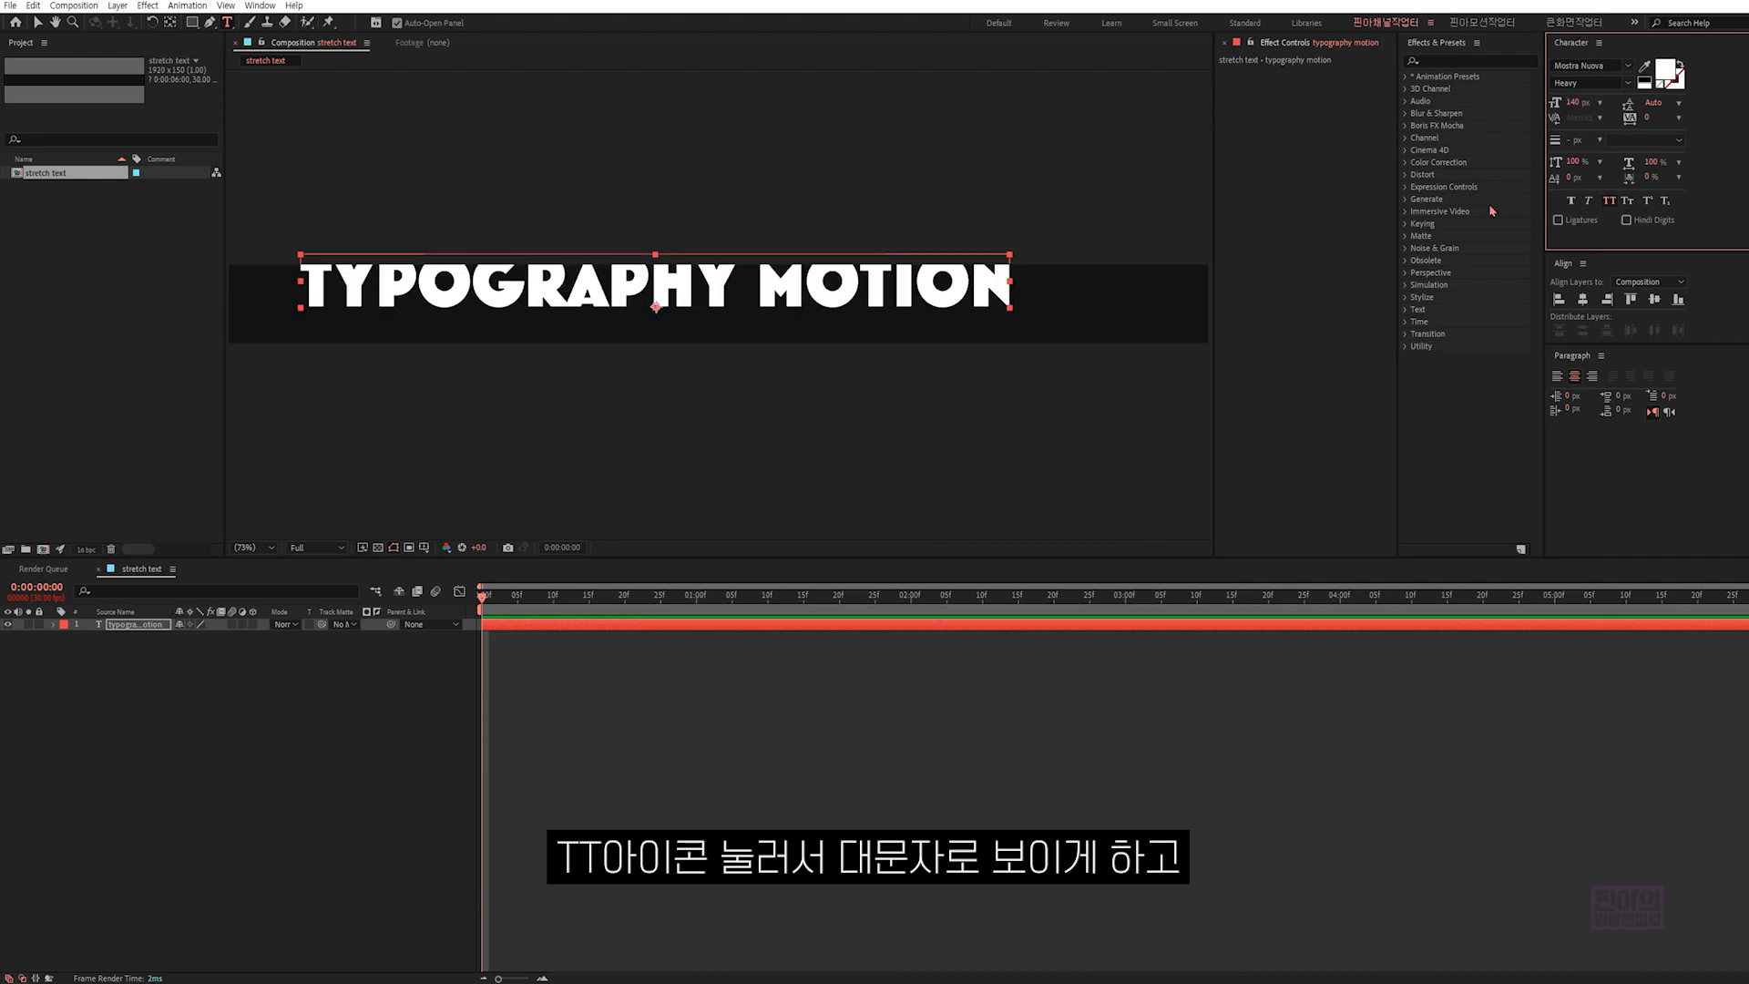
- Snap the text's anchor point to its bottom centre and centre the layer horizontally and vertically in the composition
left_click(170, 23)
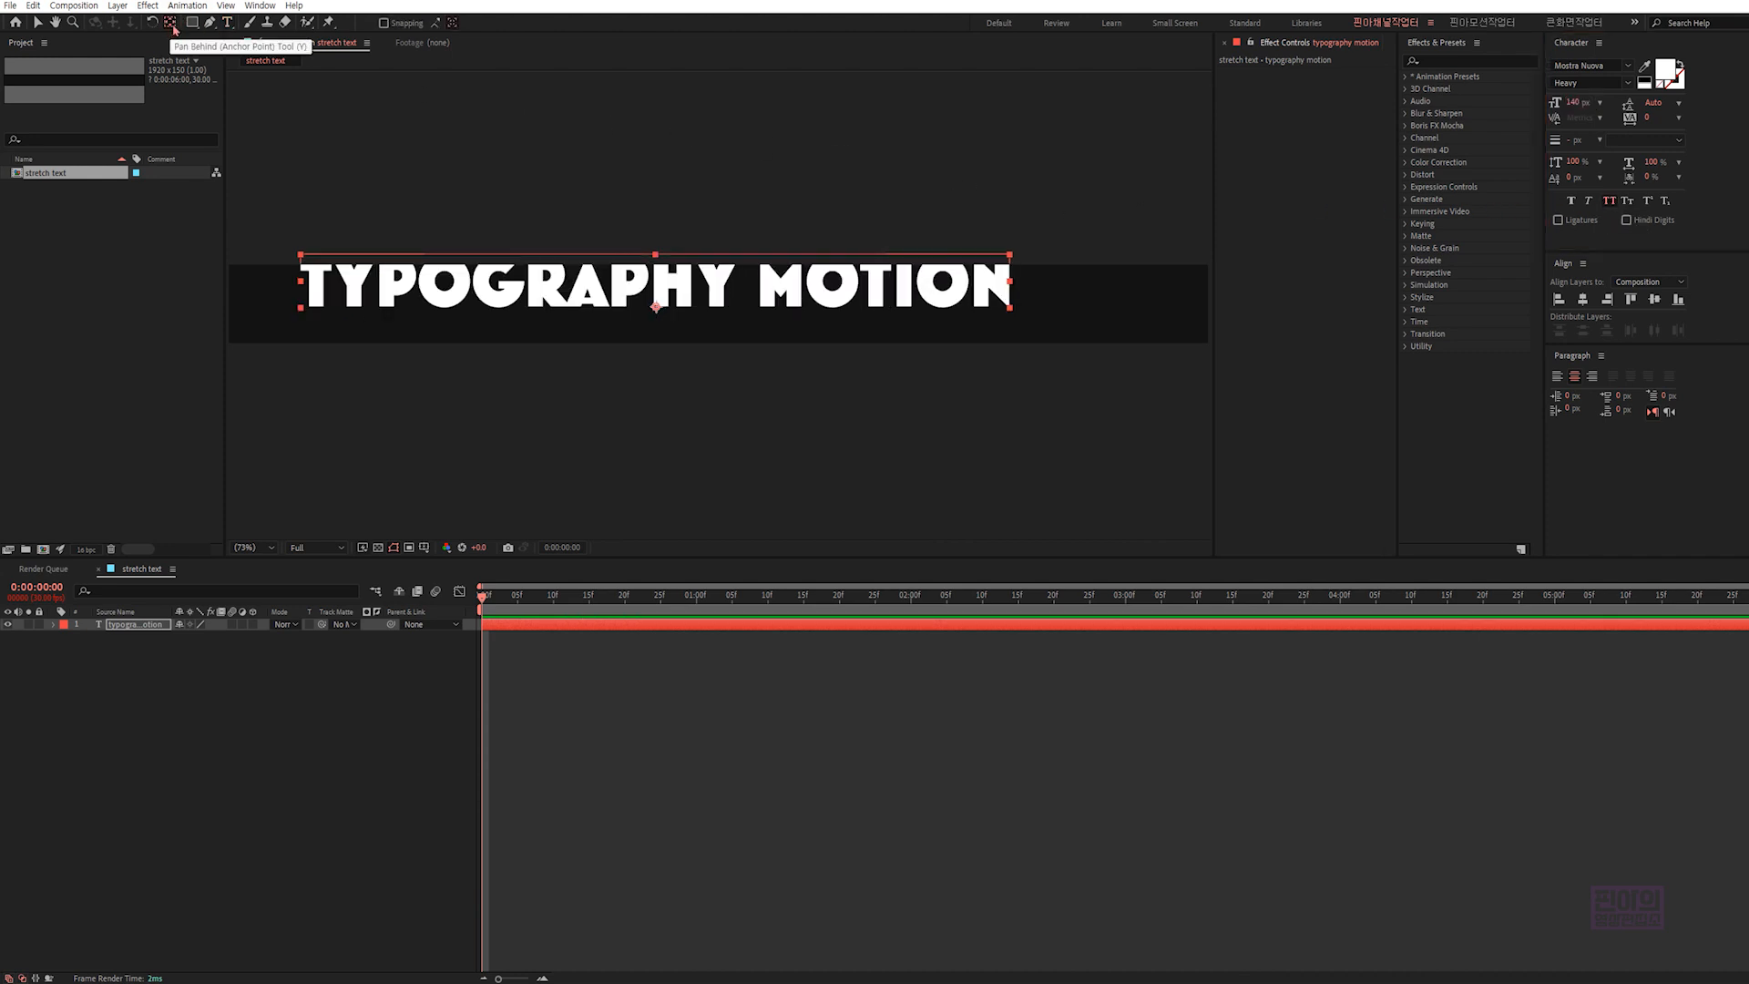
left_click(383, 23)
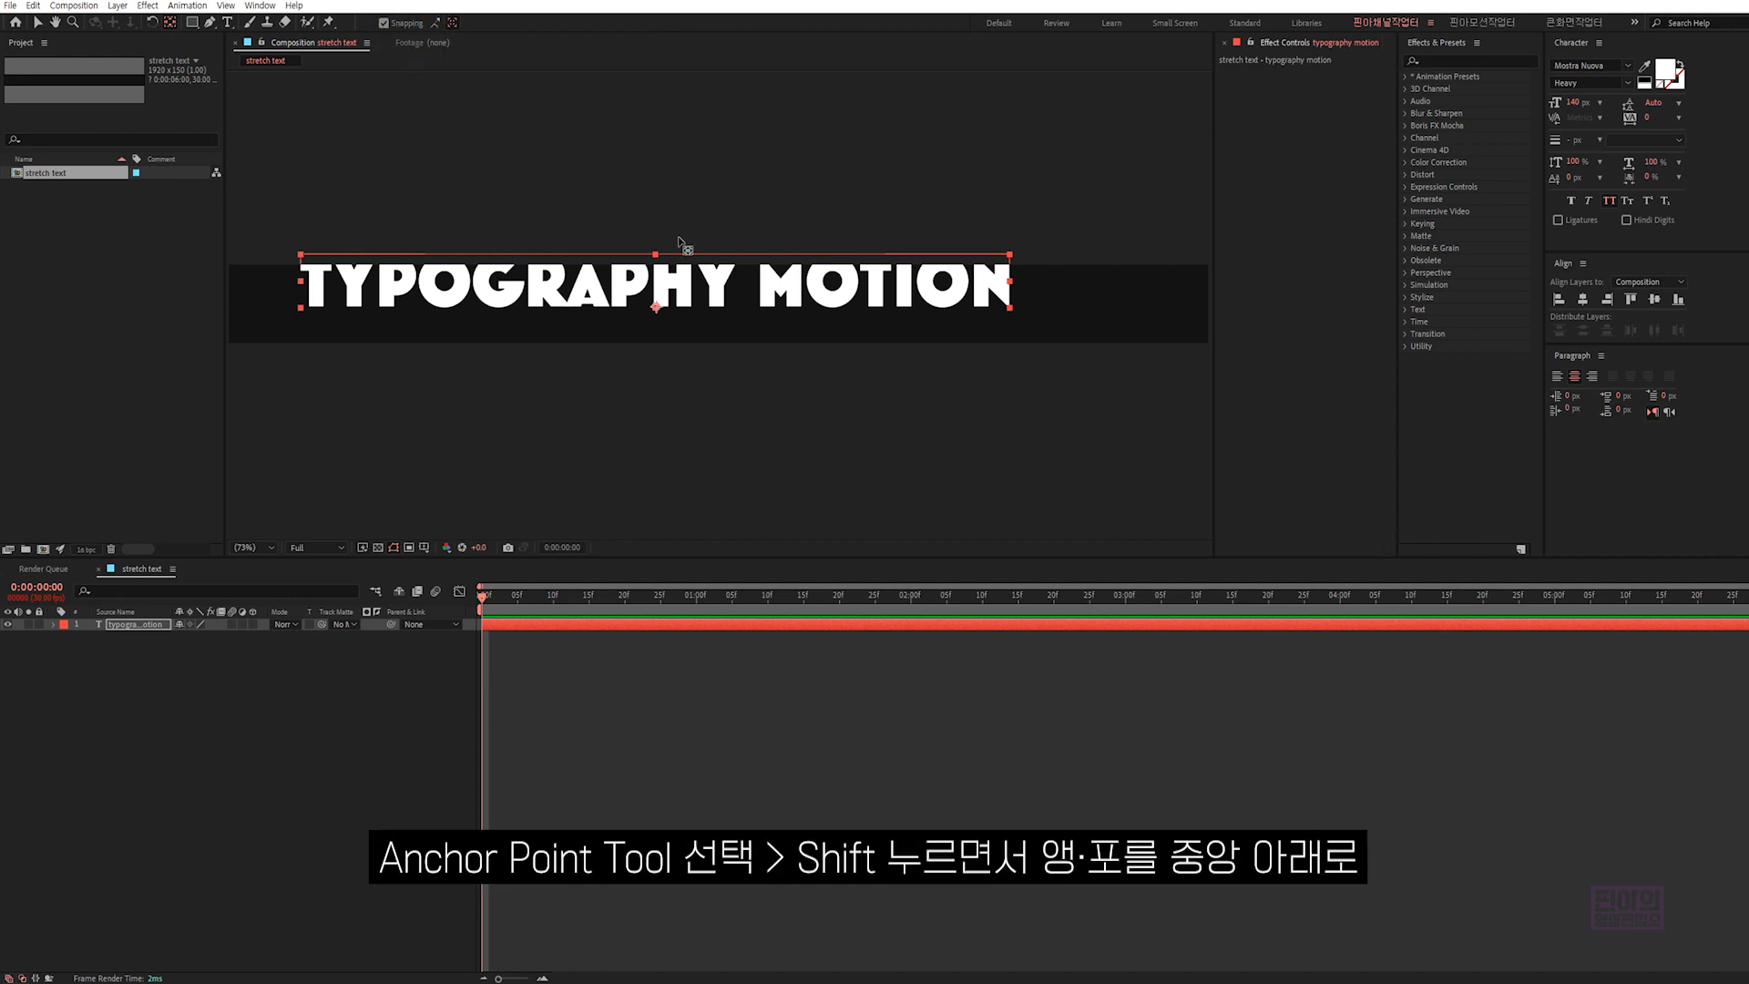
left_click_drag(657, 308, 658, 308)
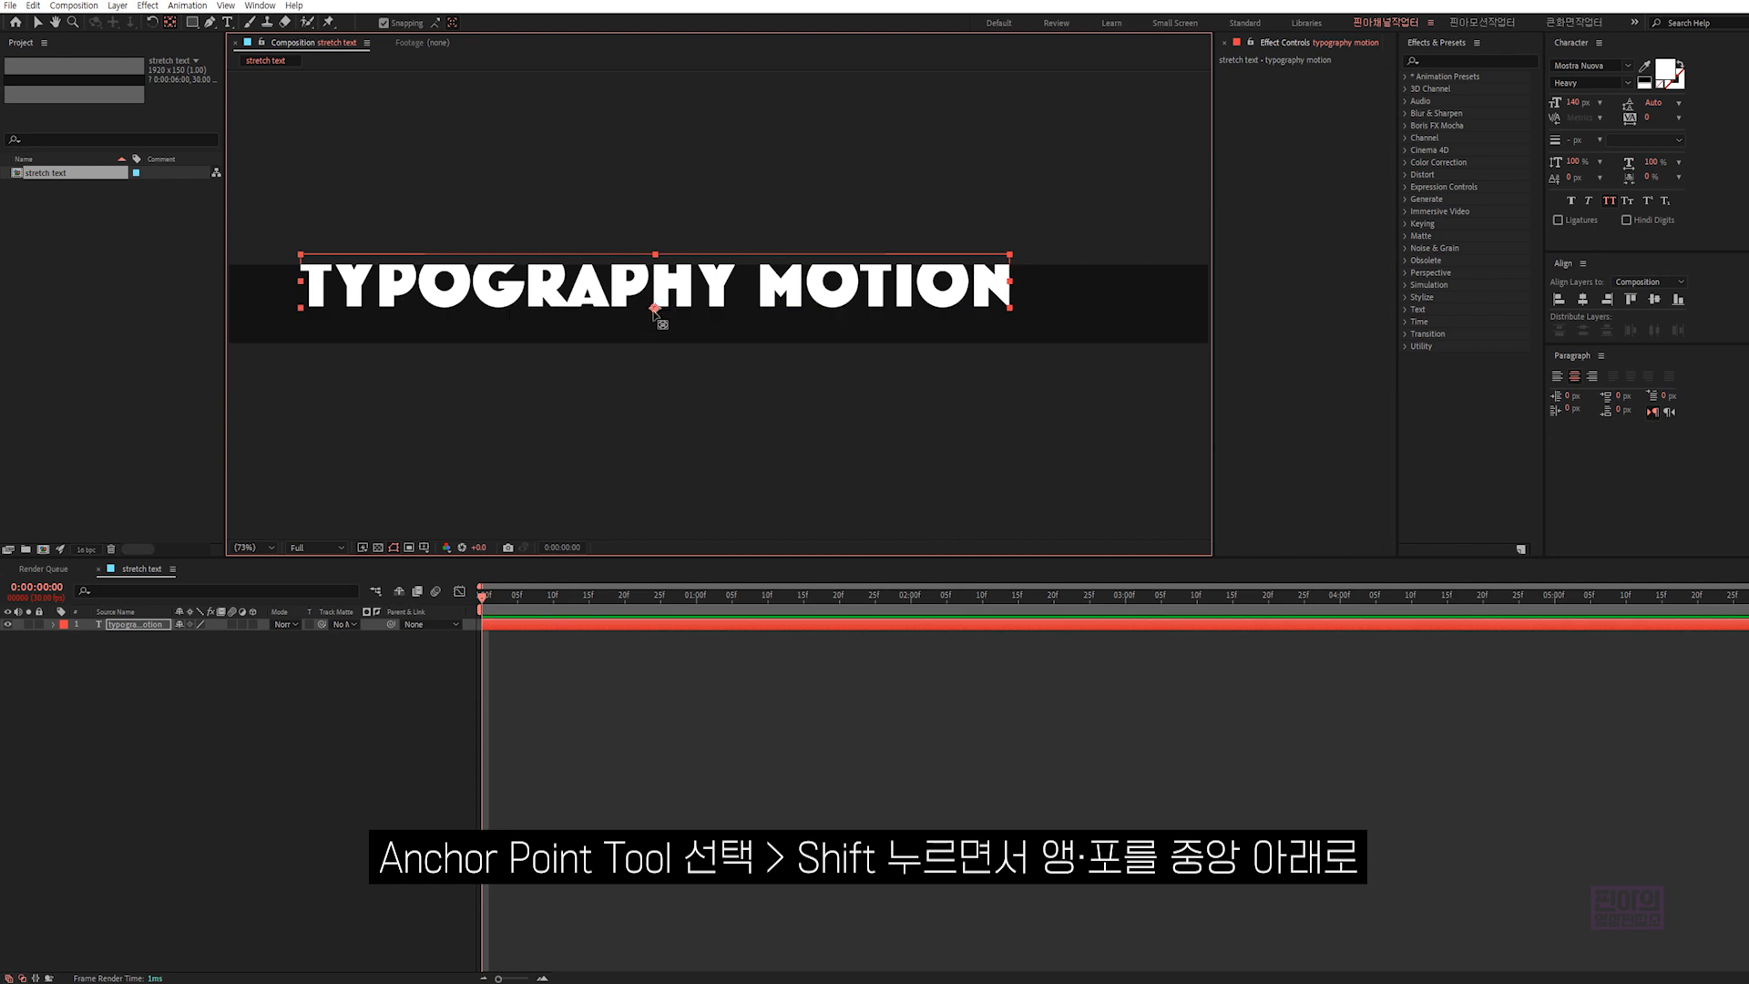
key("v")
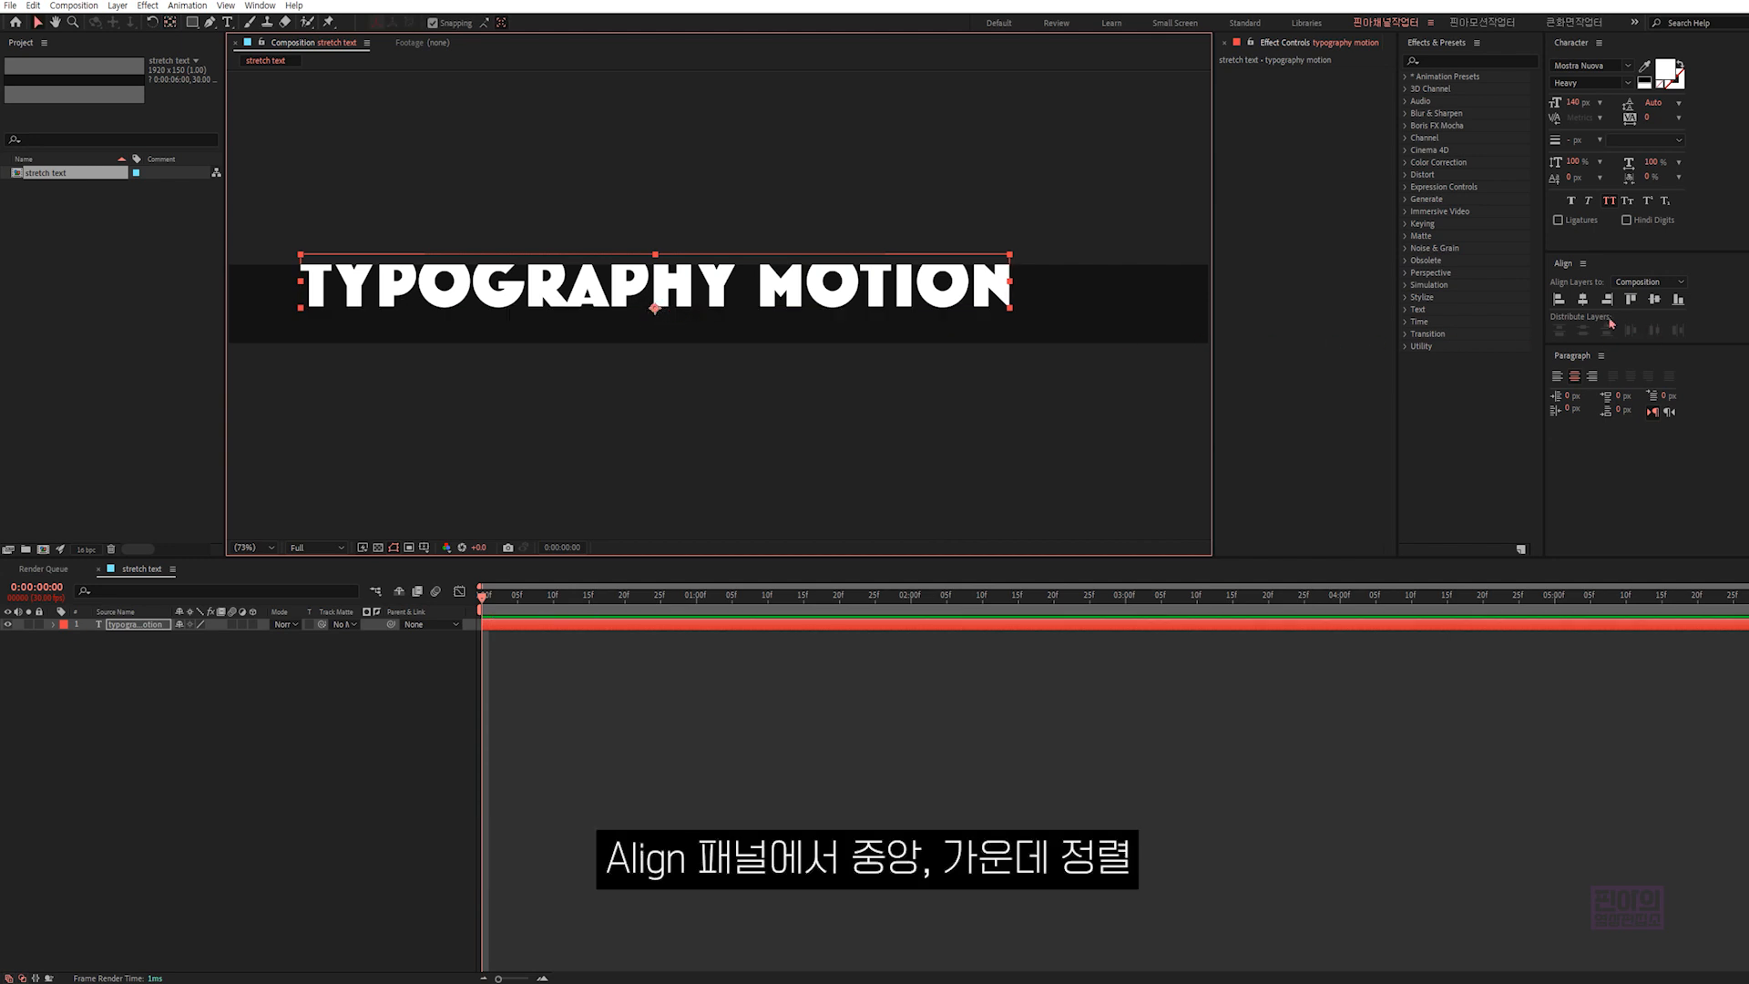
left_click(1583, 301)
left_click(1654, 300)
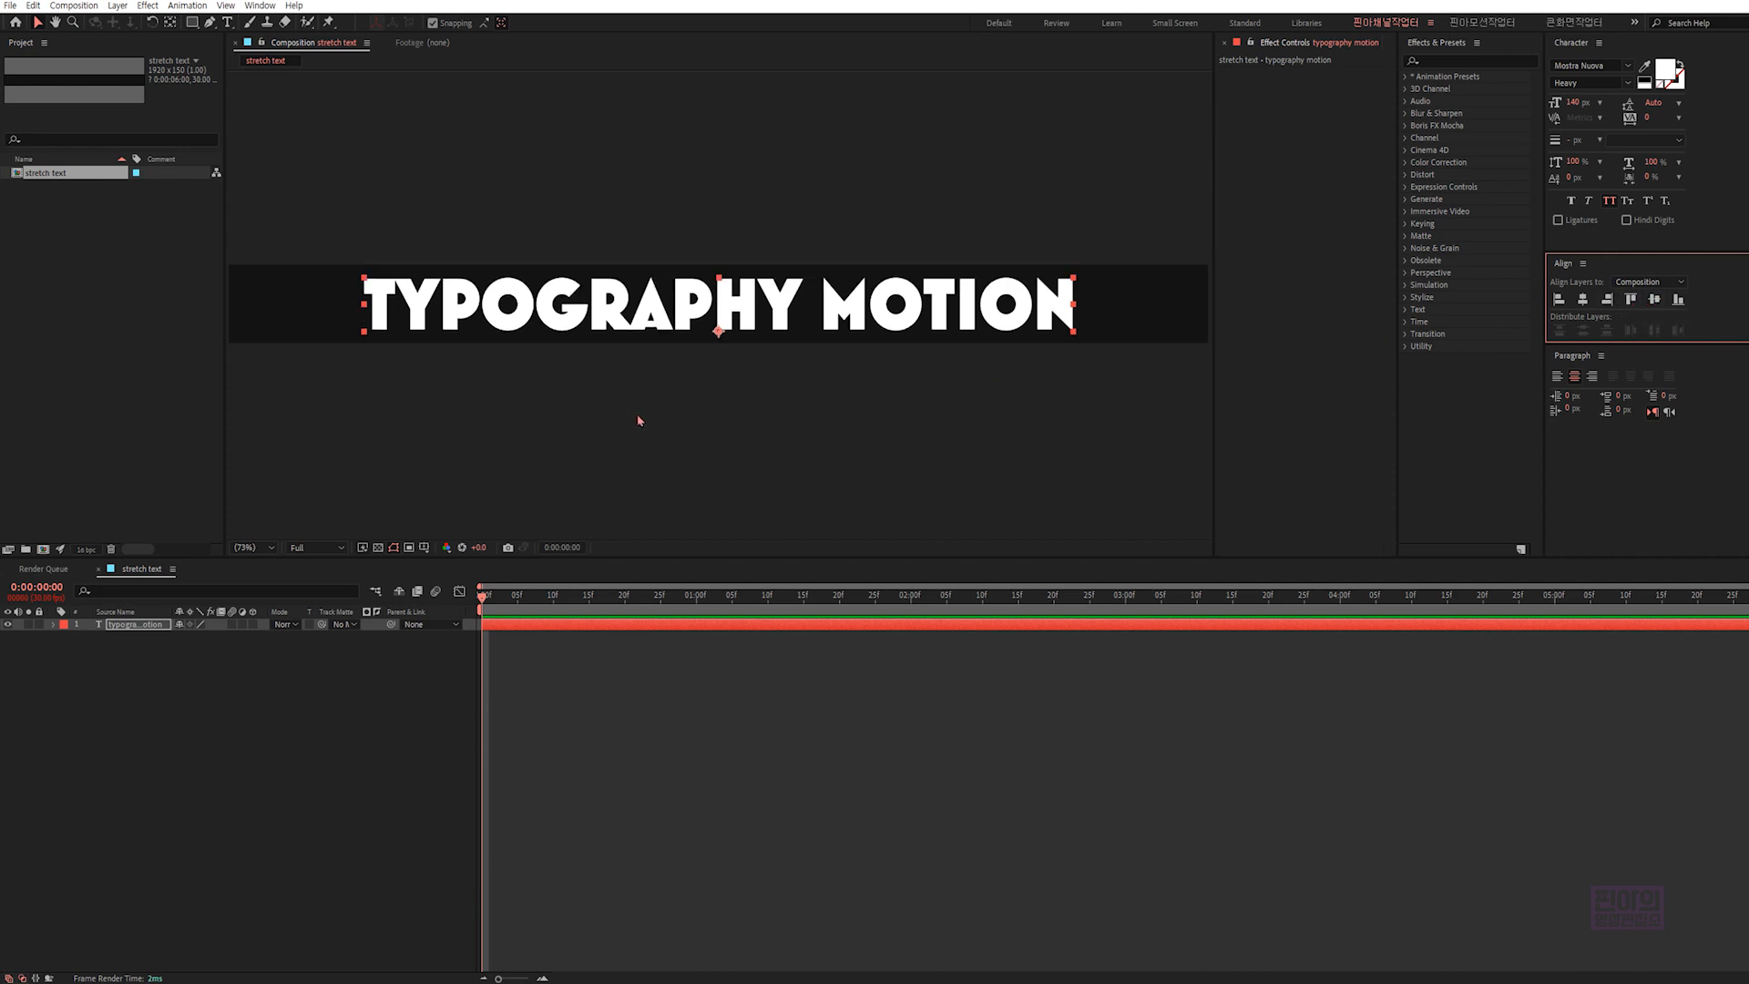
- Add a Tracking animator to the text layer
left_click(139, 625)
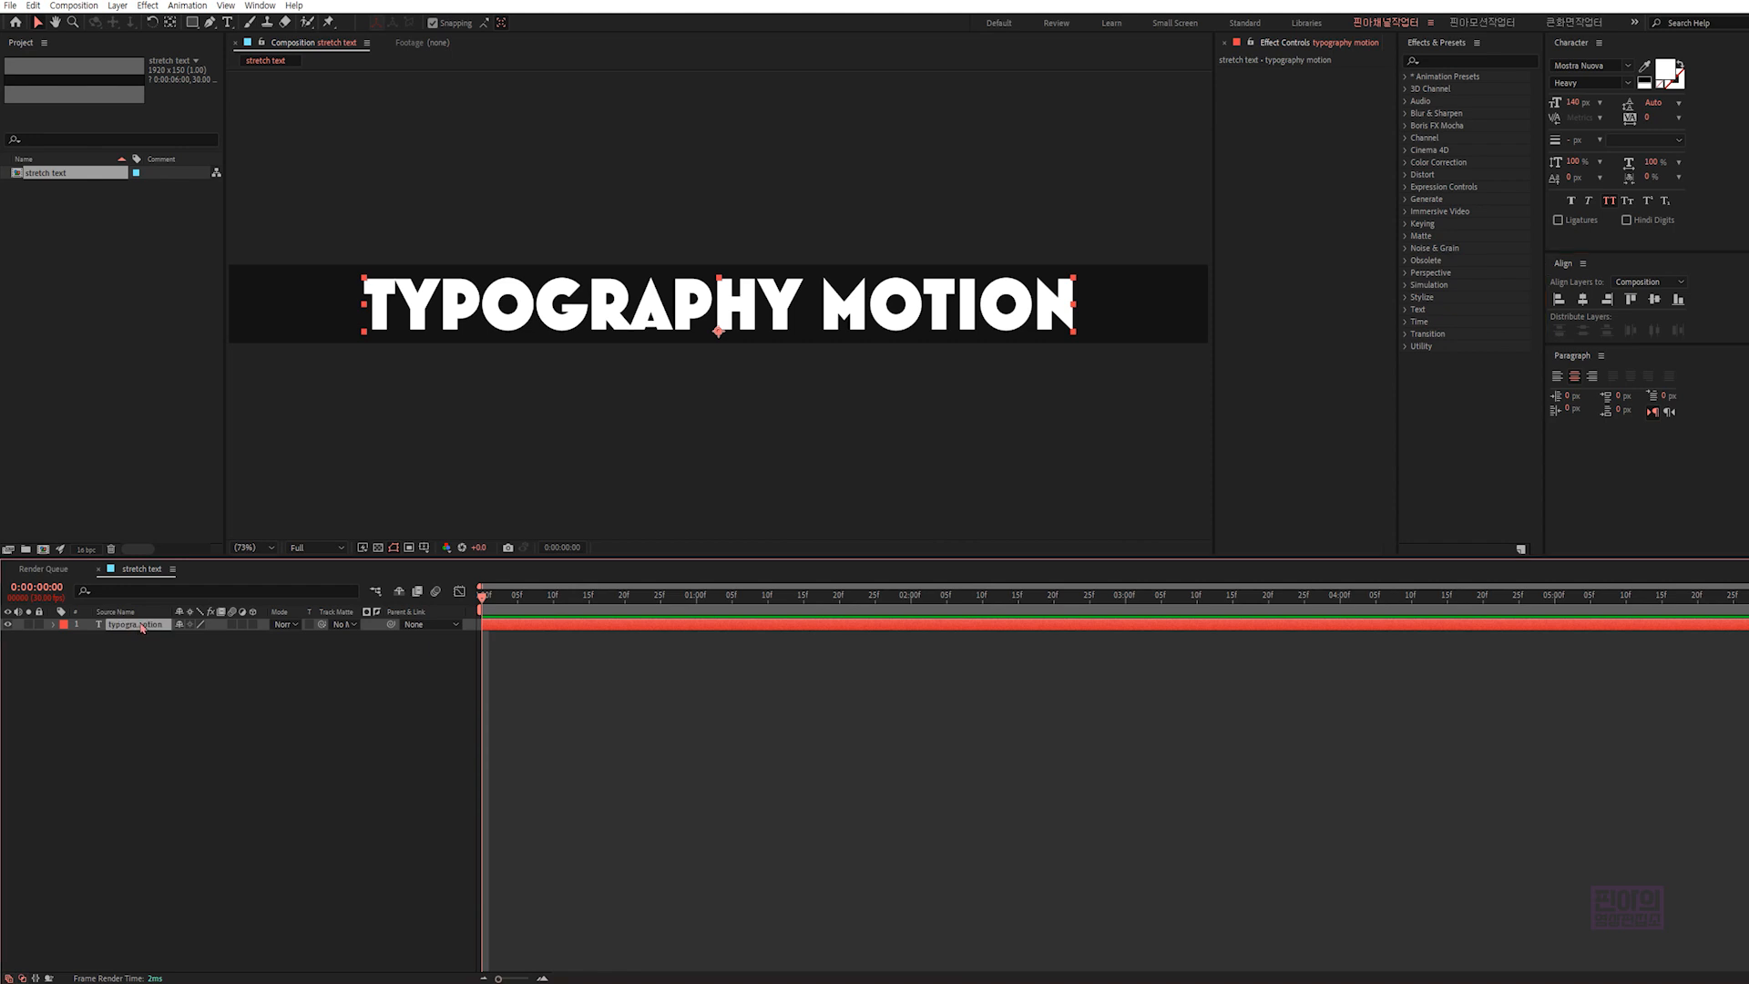
left_click(67, 525)
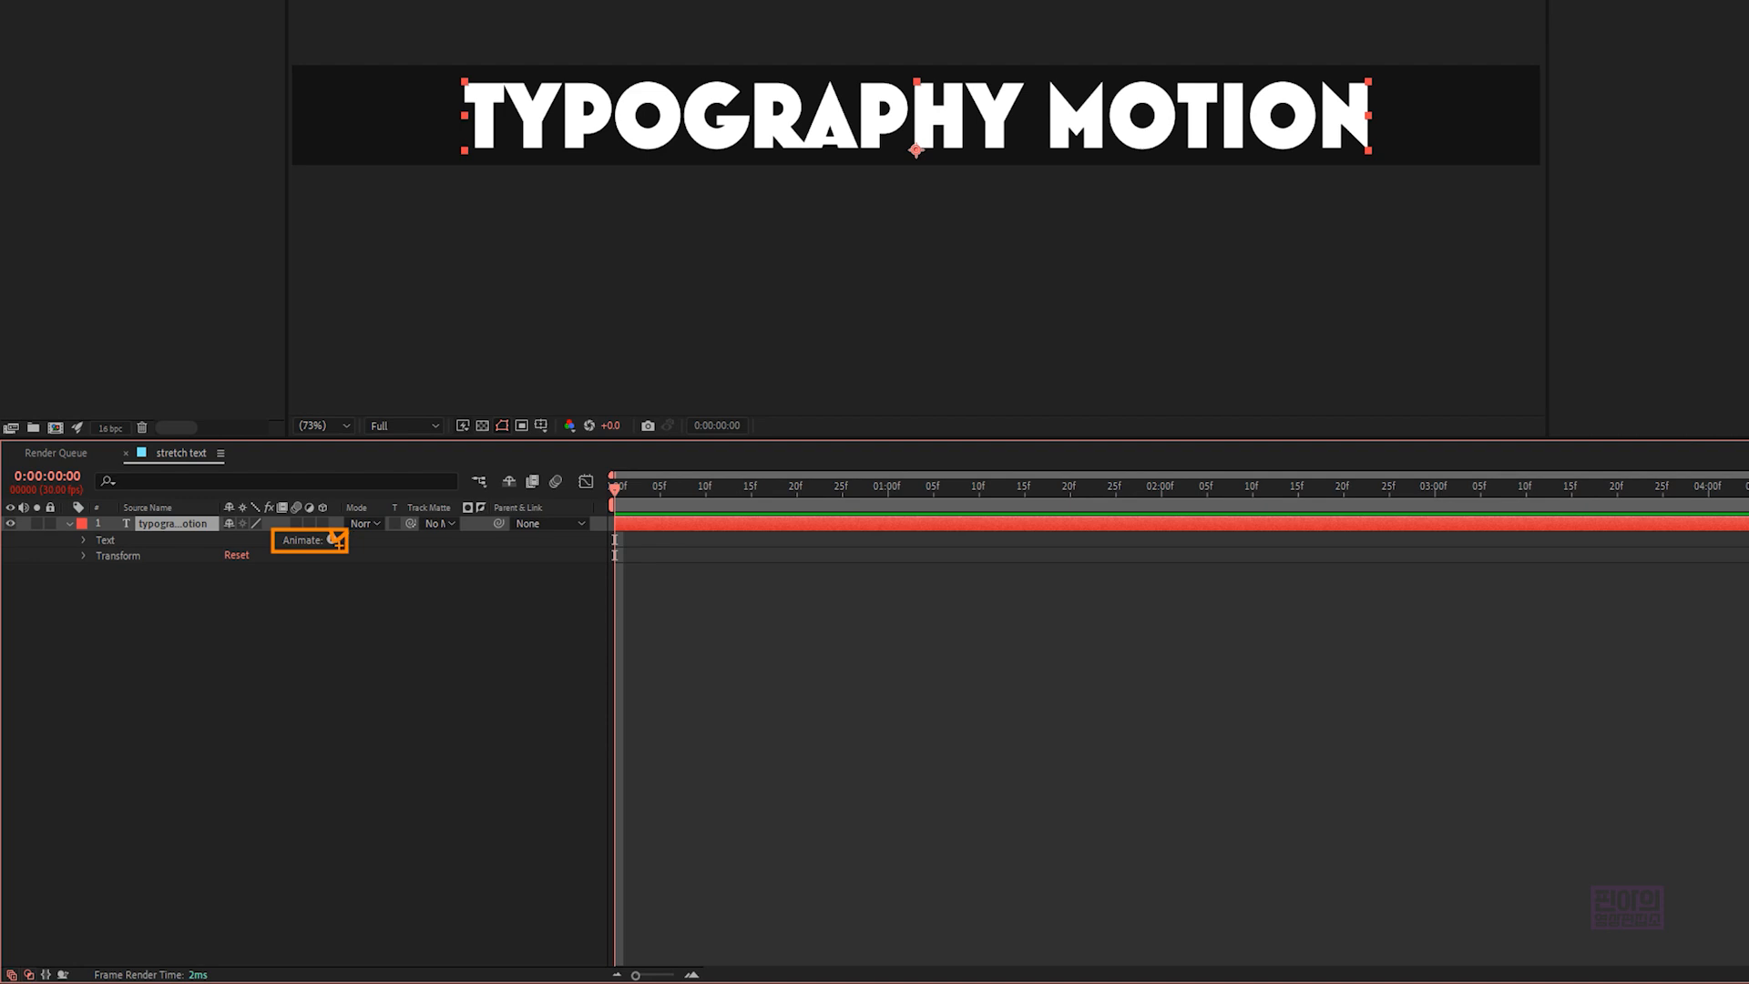
left_click(332, 539)
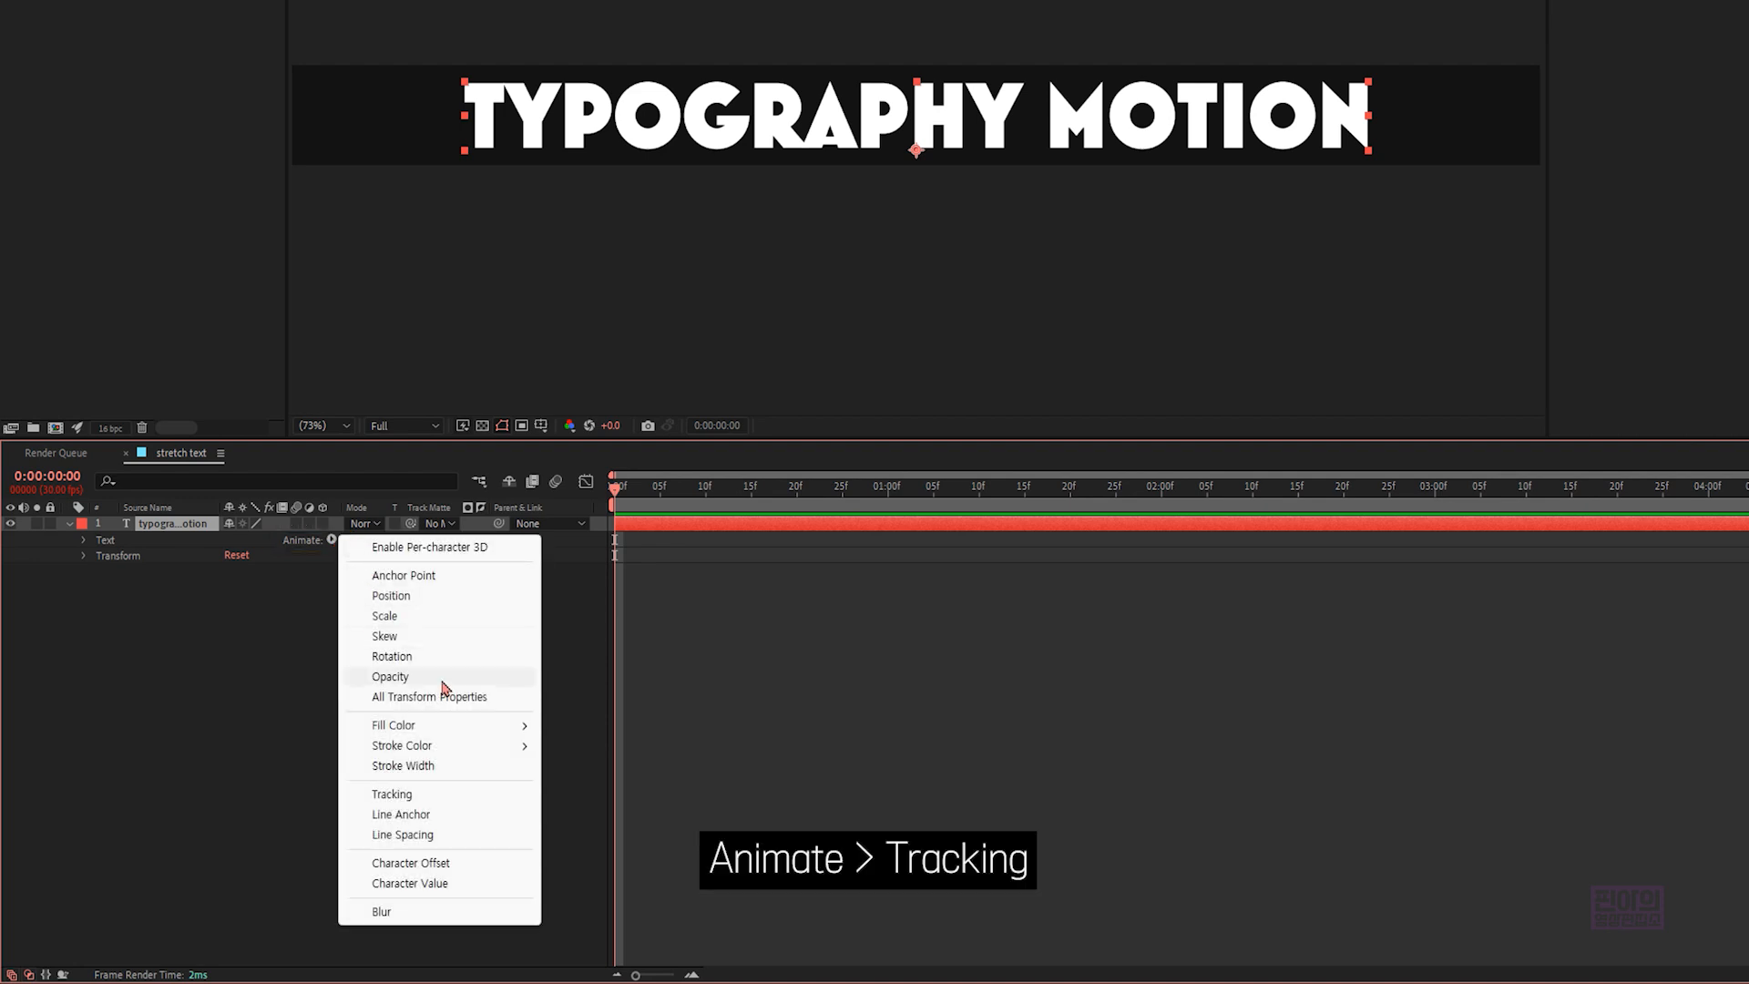
left_click(421, 794)
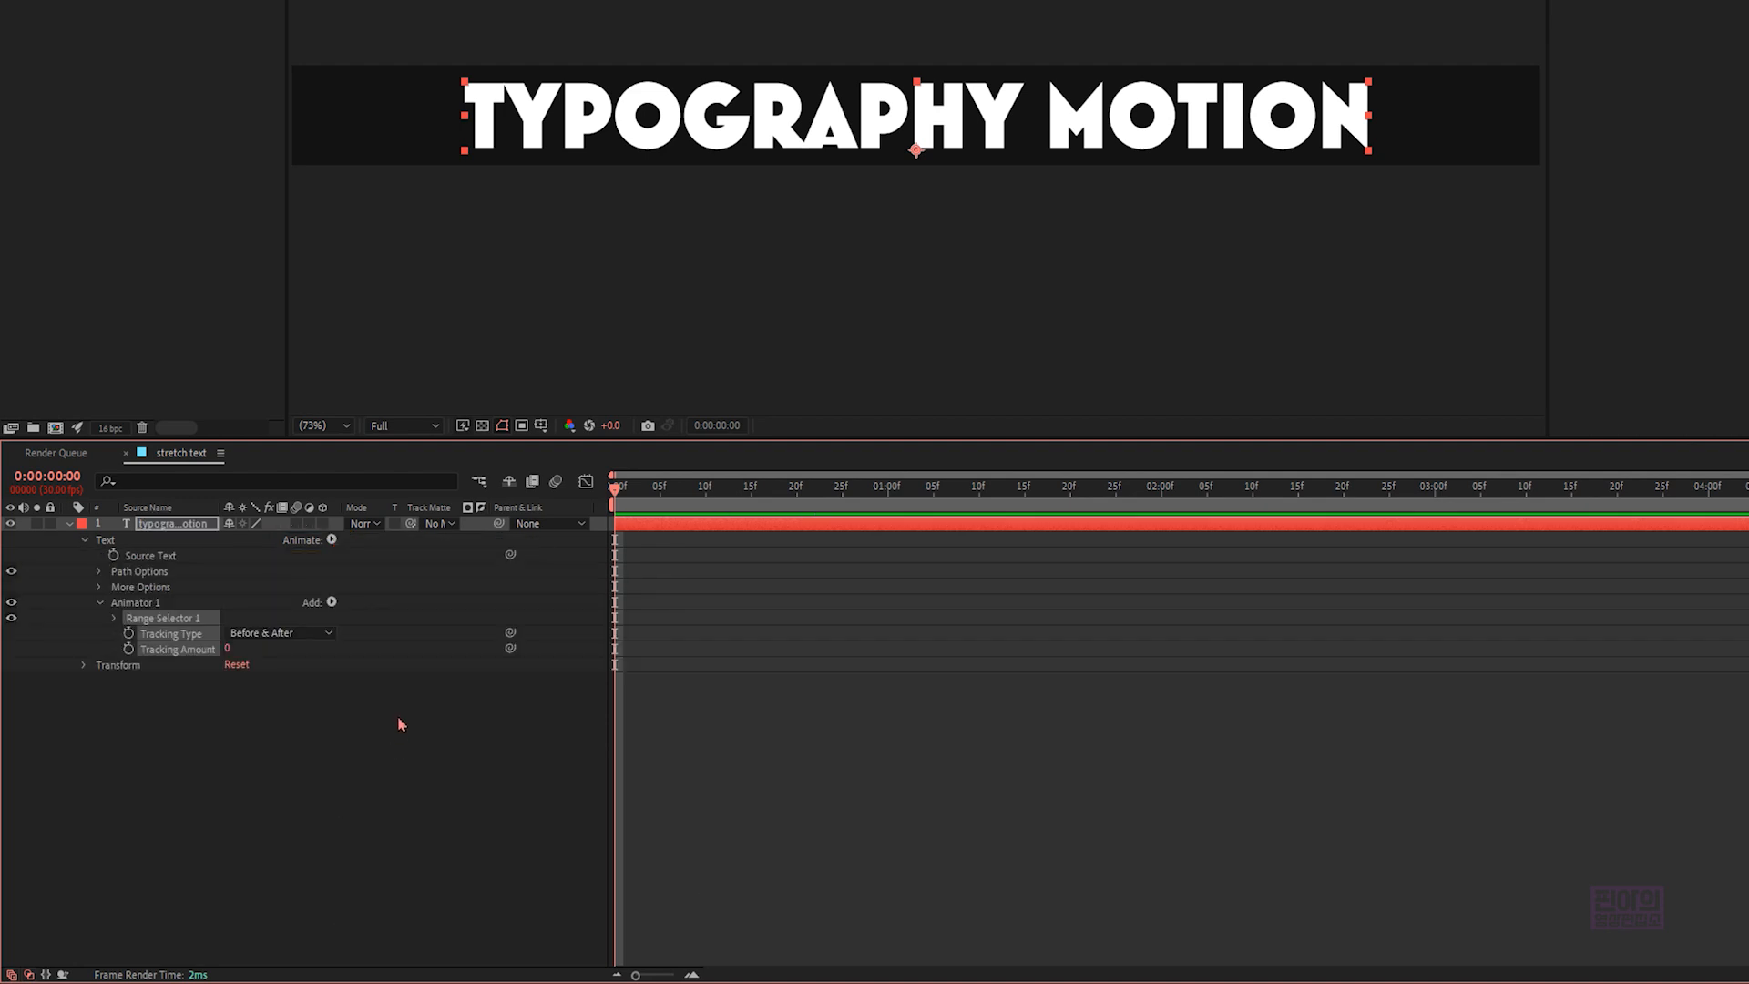
- Set the range selector's End to 0% and the animator's Tracking Amount to 150
left_click(115, 619)
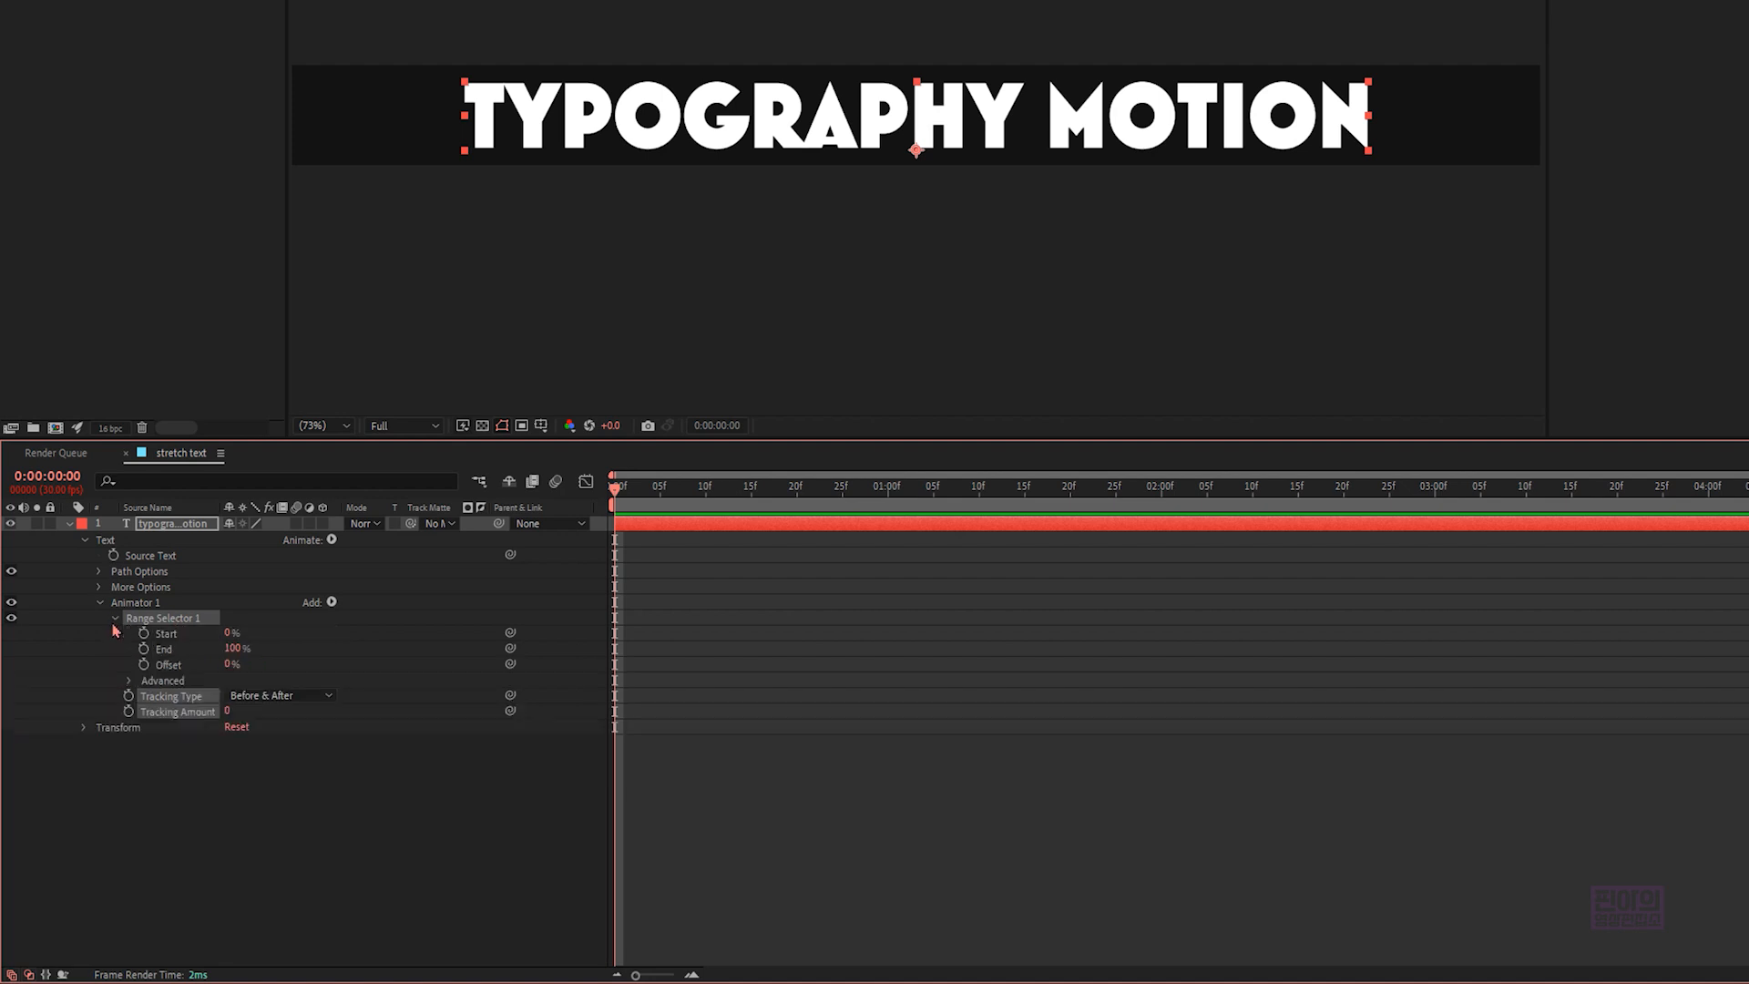
left_click(267, 665)
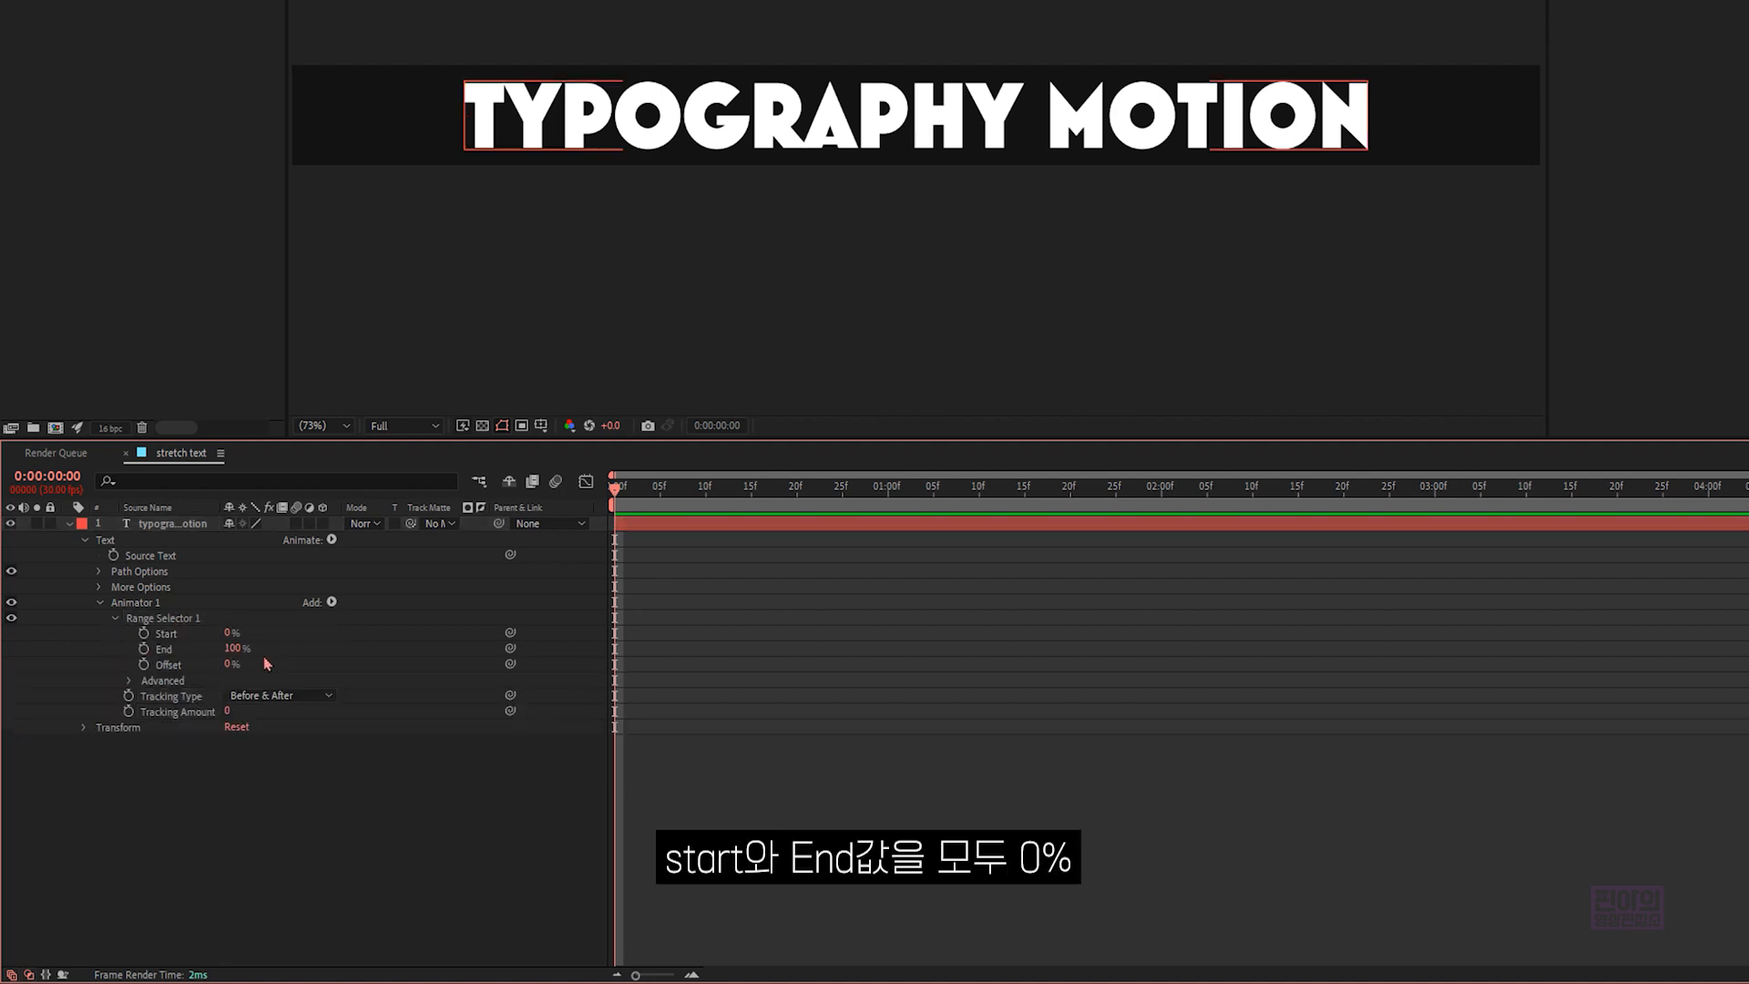
left_click(235, 648)
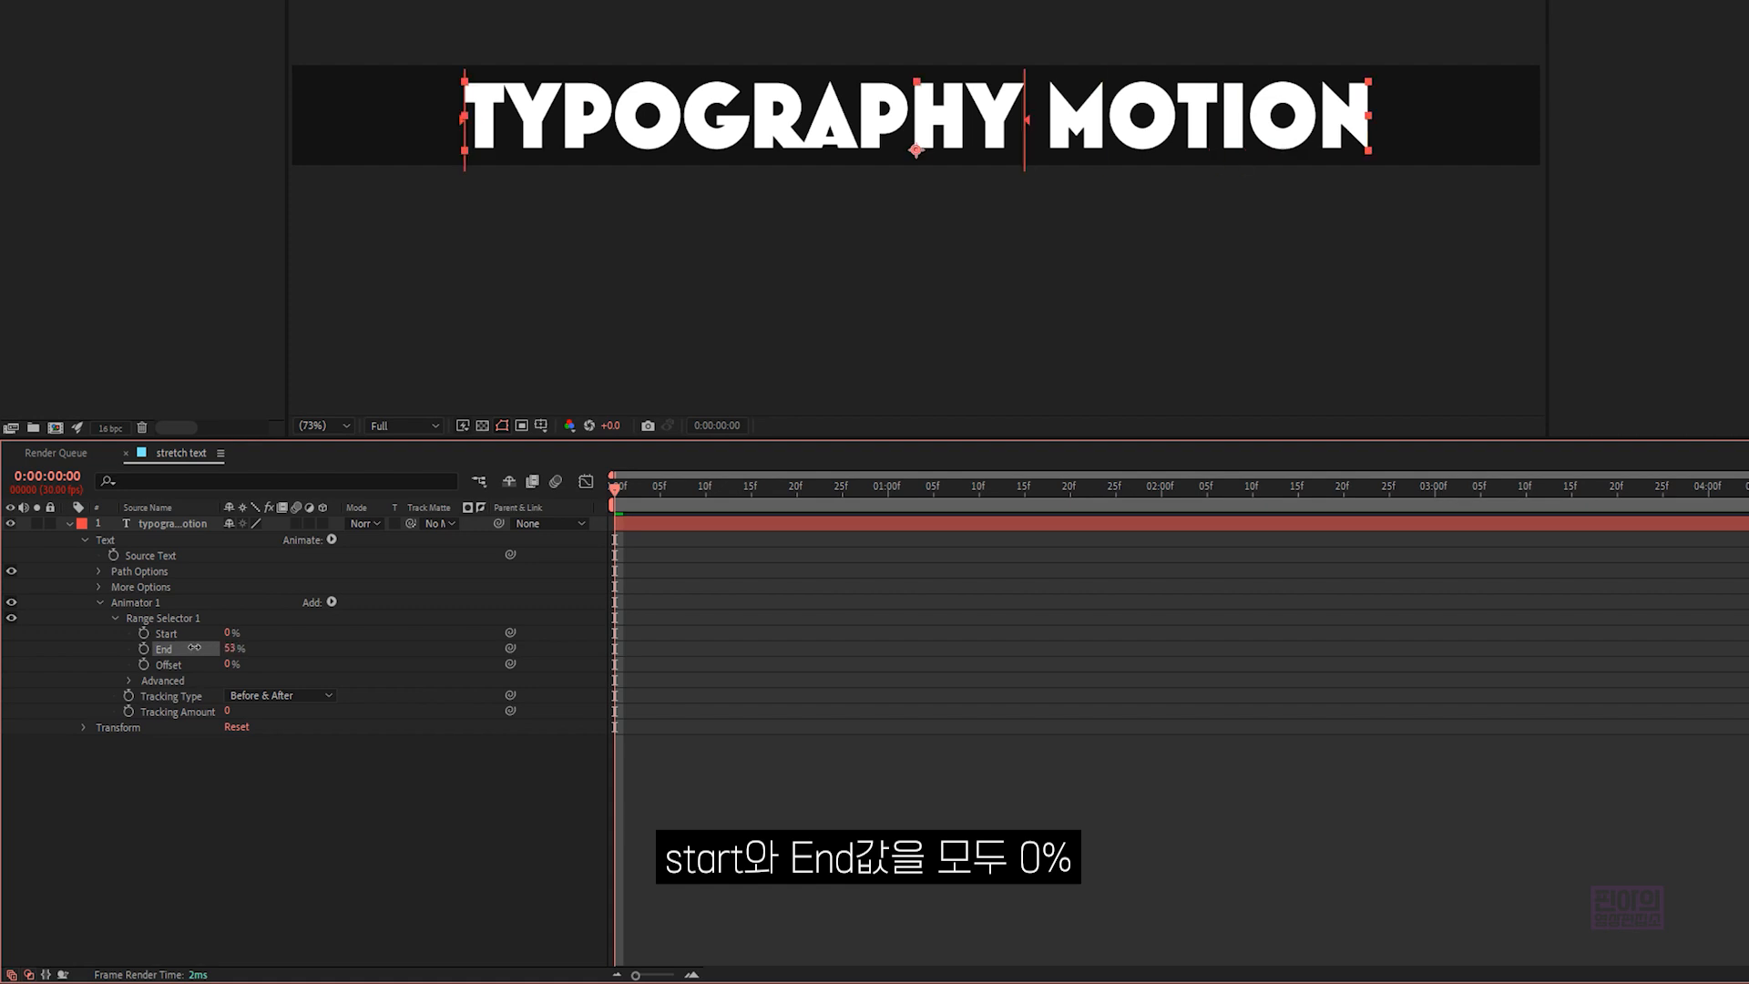
type("0")
key("Return")
left_click(228, 712)
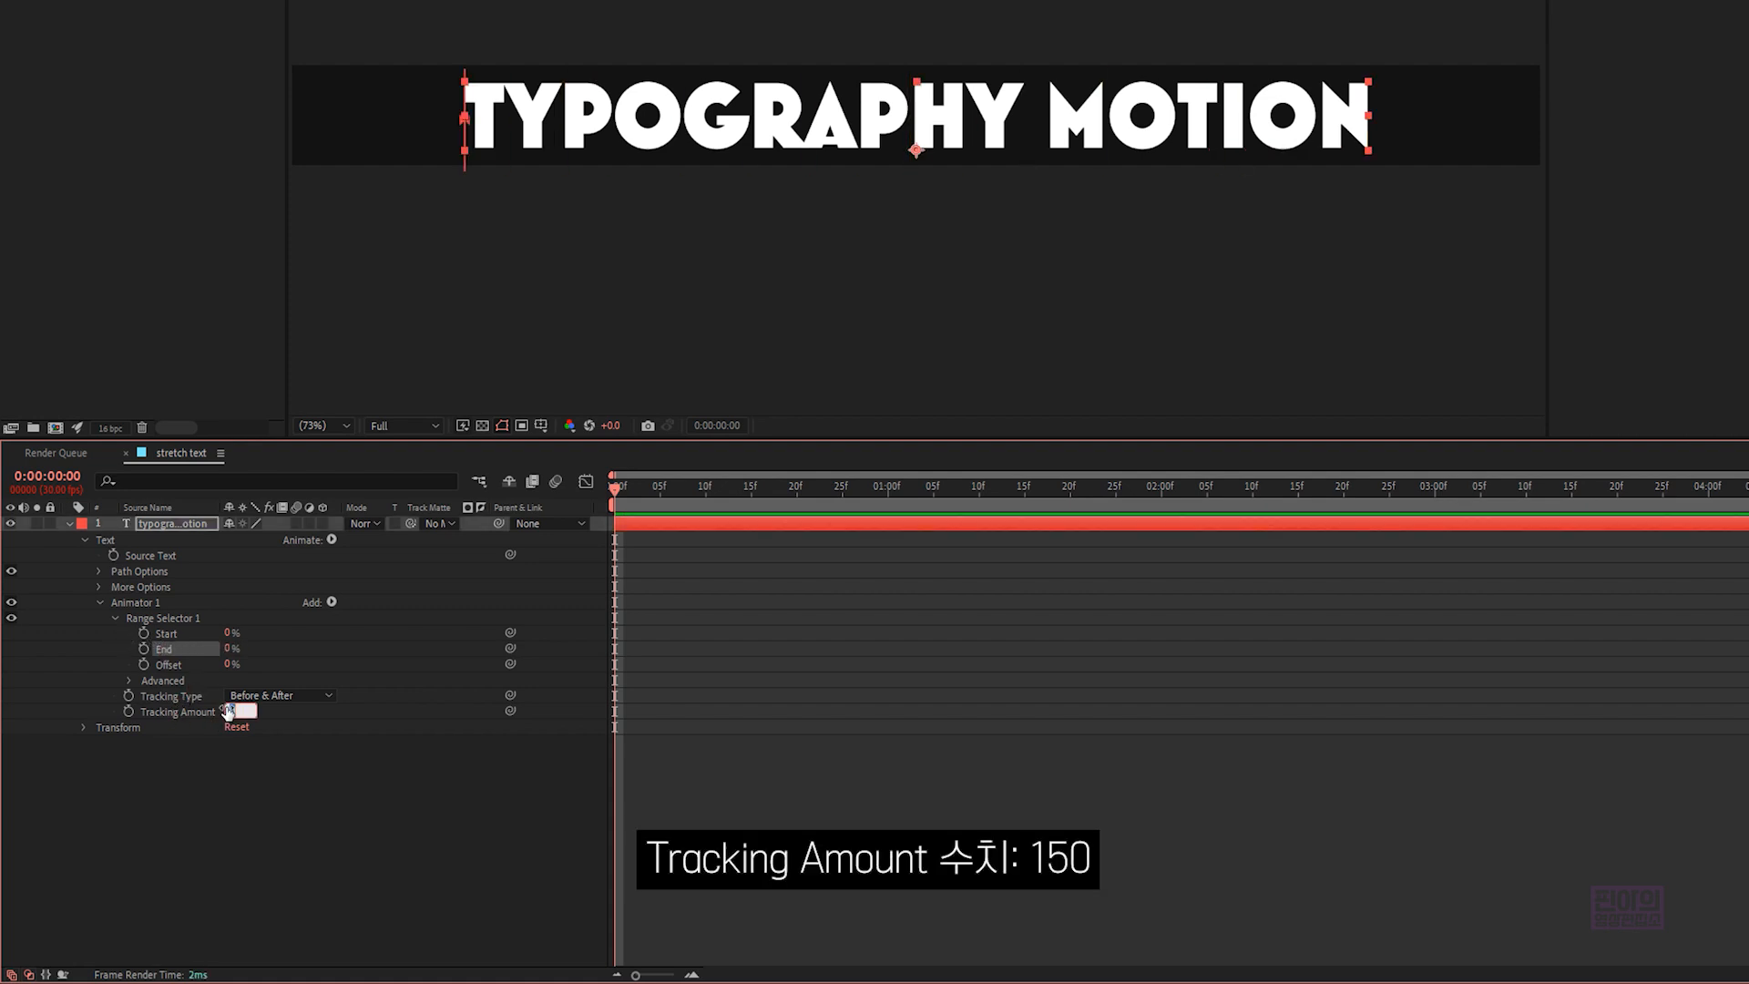
type("150")
left_click(264, 755)
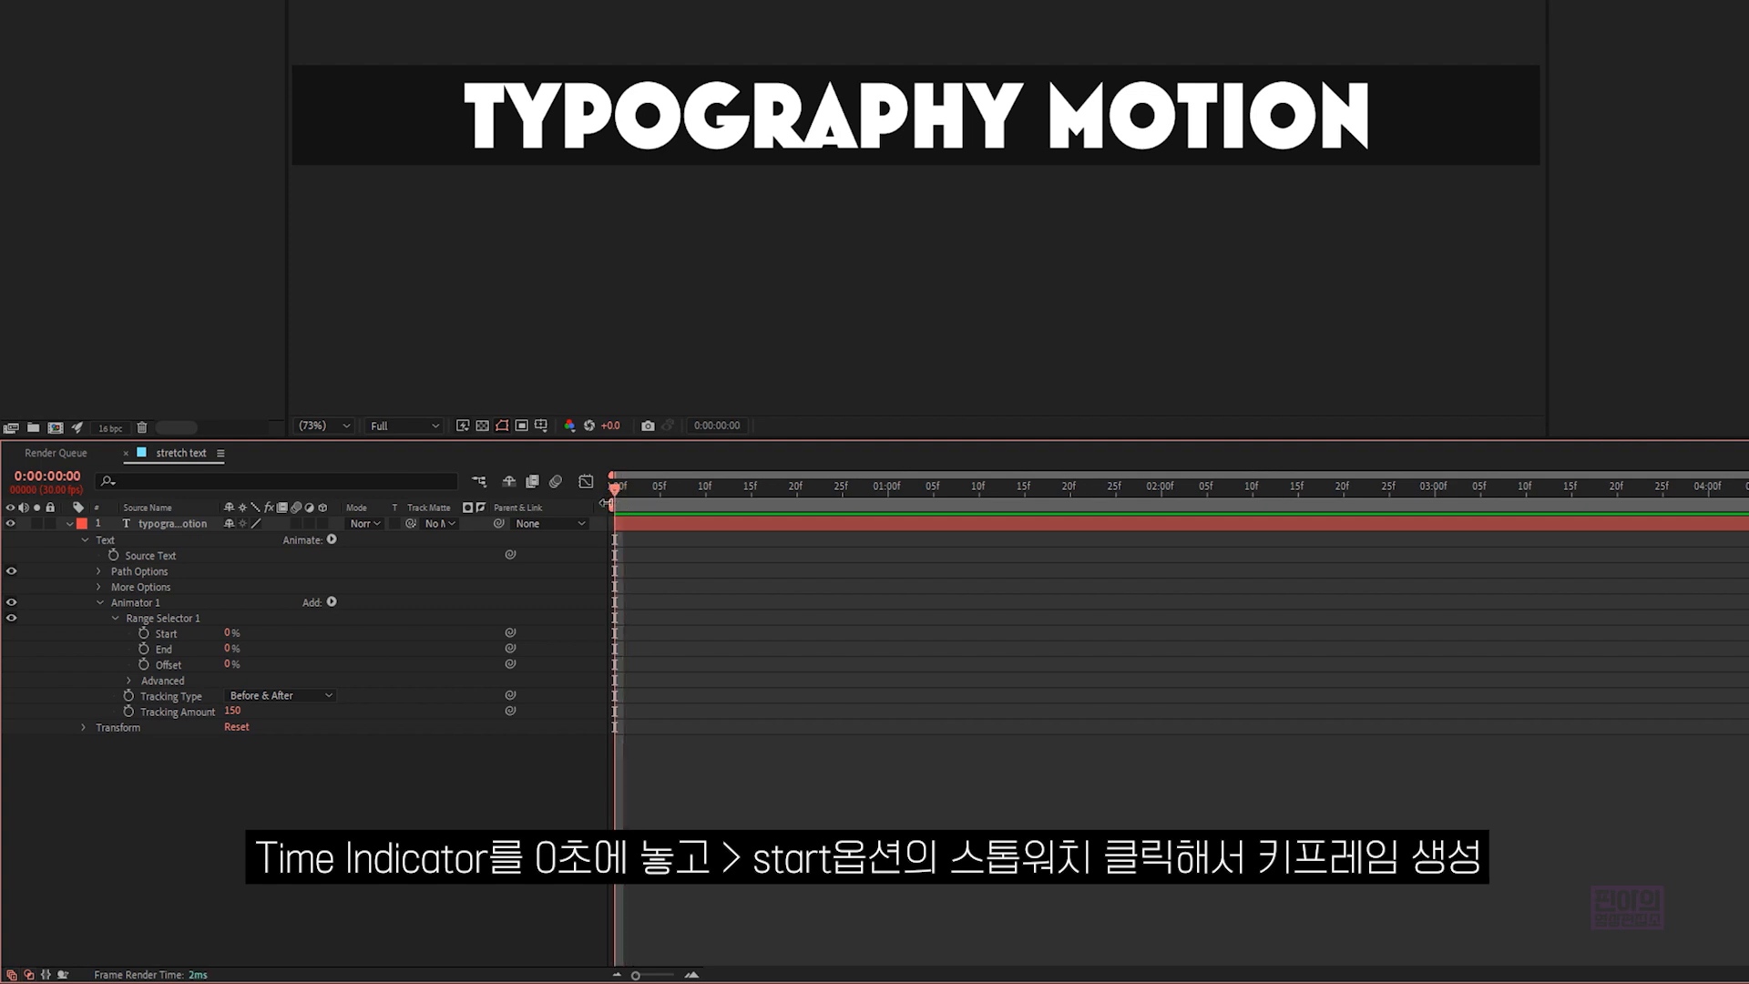
- Keyframe the range selector's Start at 0% on the first frame and 100% at 0:00:01:16
left_click(173, 635)
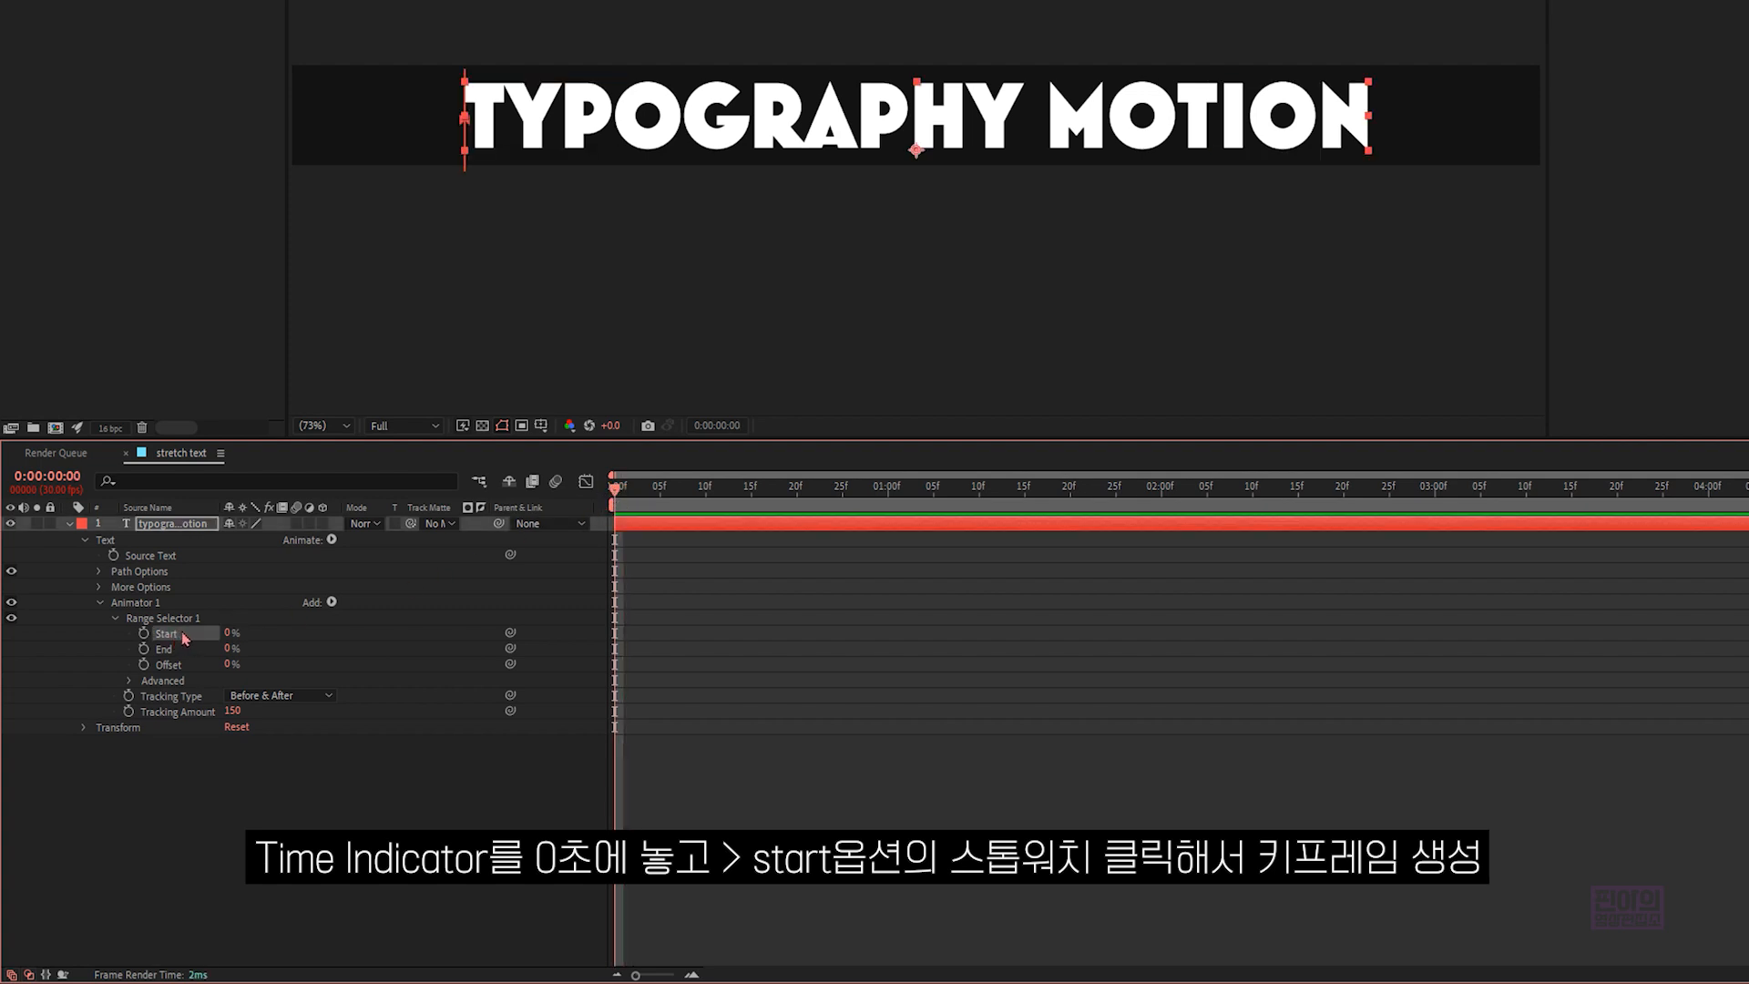
left_click(143, 633)
left_click(790, 496)
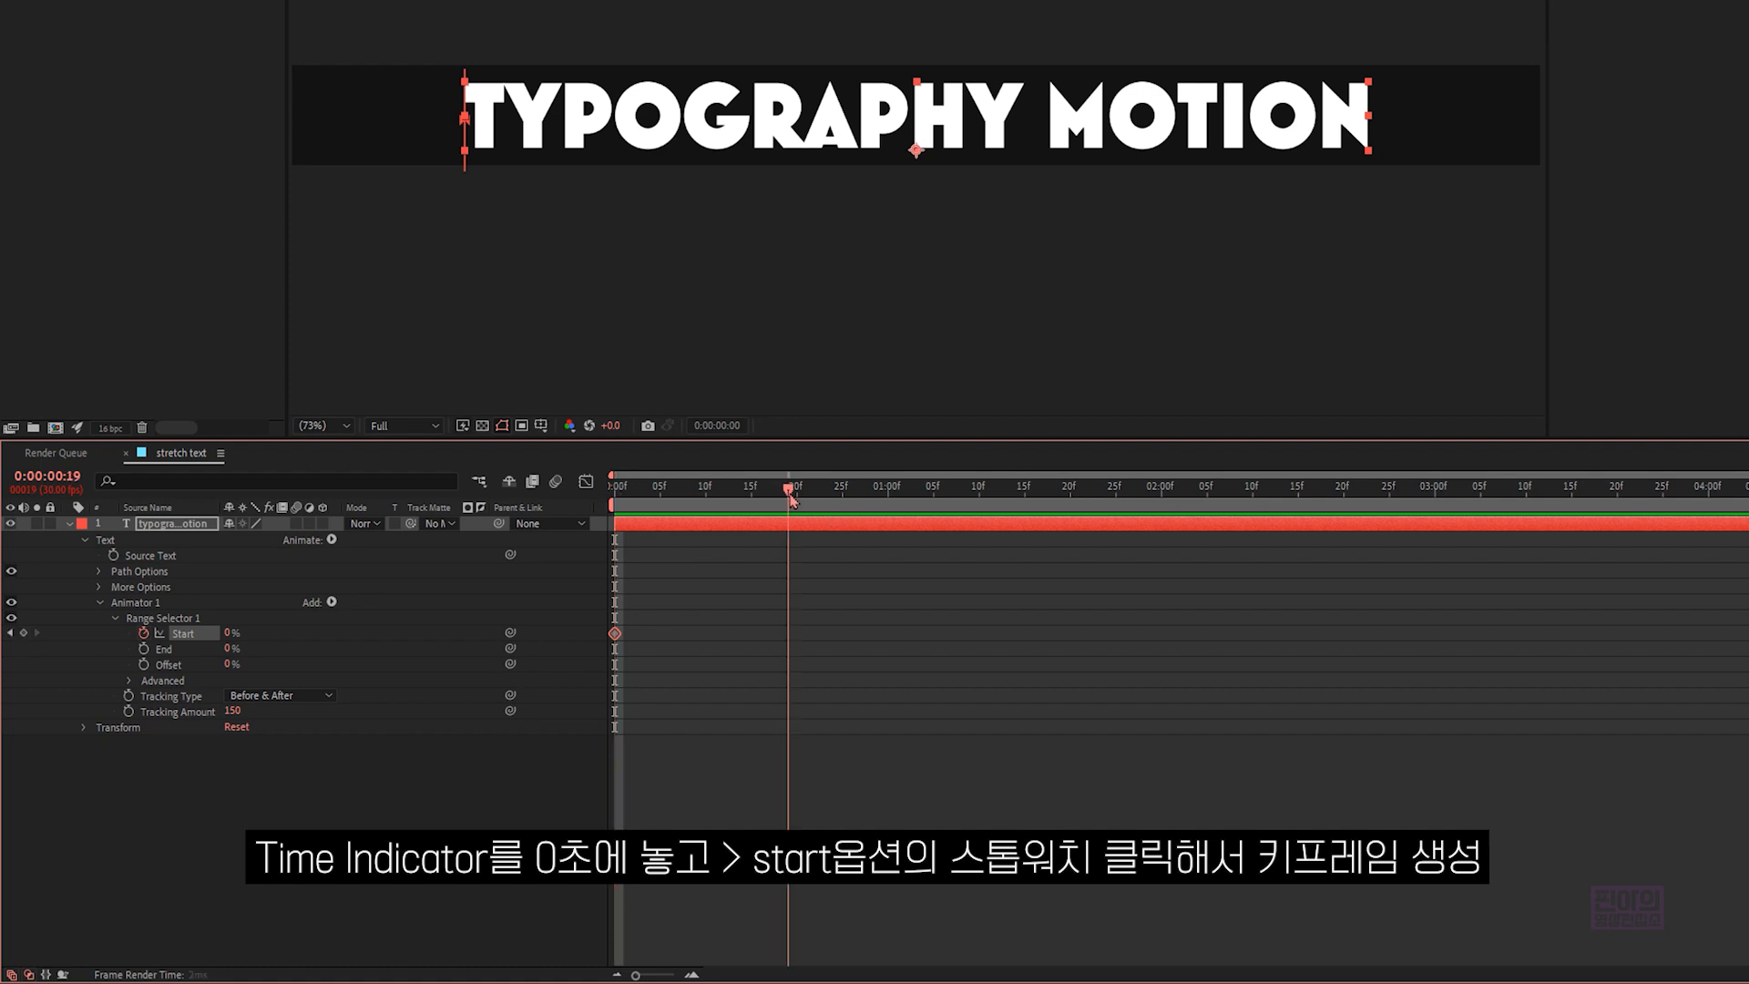
left_click_drag(790, 497, 1033, 500)
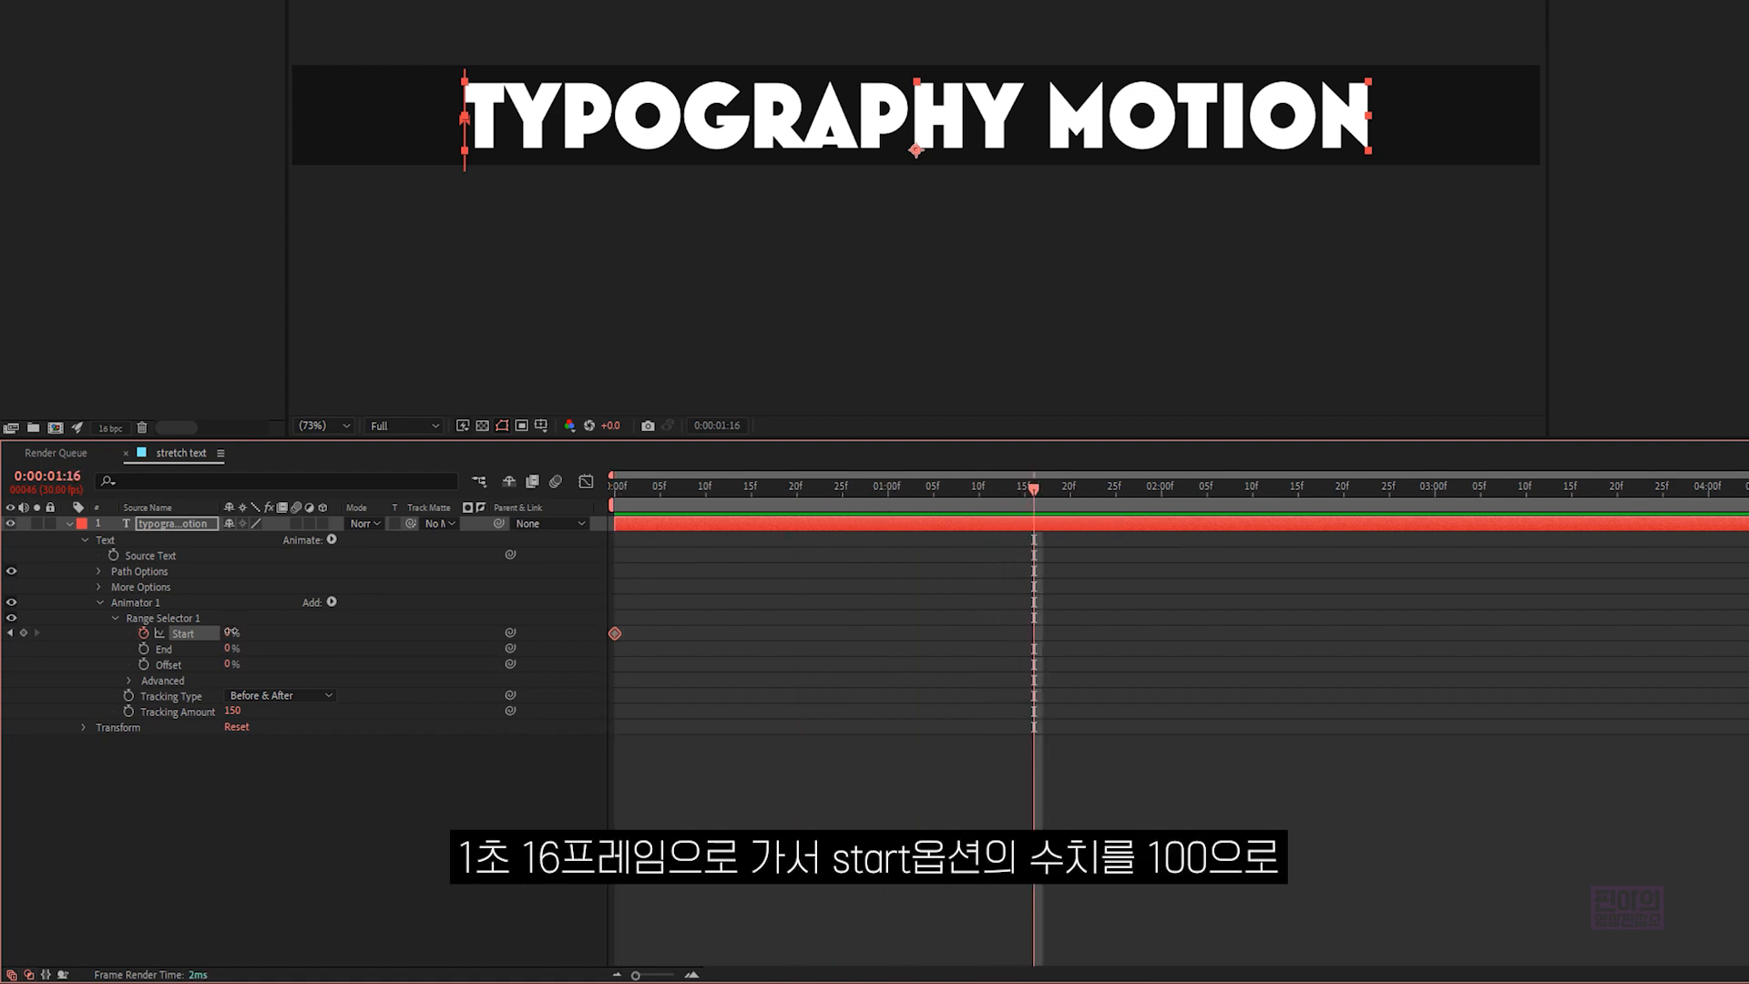
left_click_drag(231, 633, 383, 649)
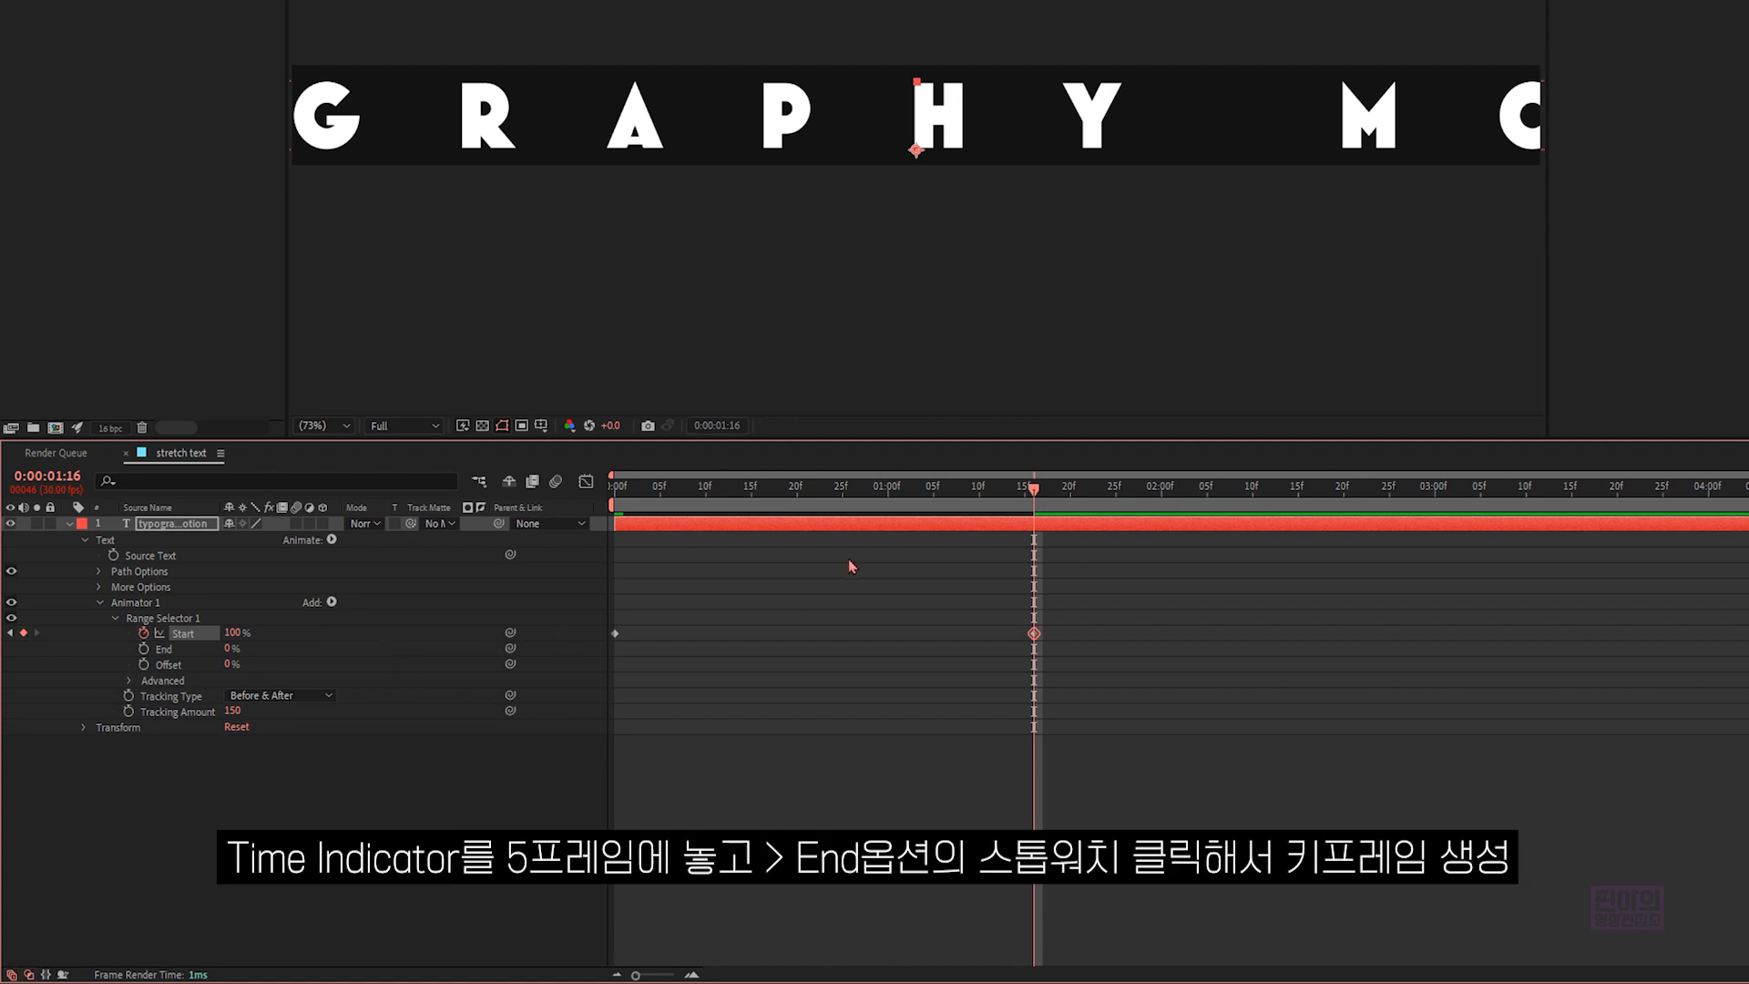
- Keyframe the range selector's End at 0% on frame 5 and 100% at 0:00:01:20
left_click_drag(774, 497, 660, 489)
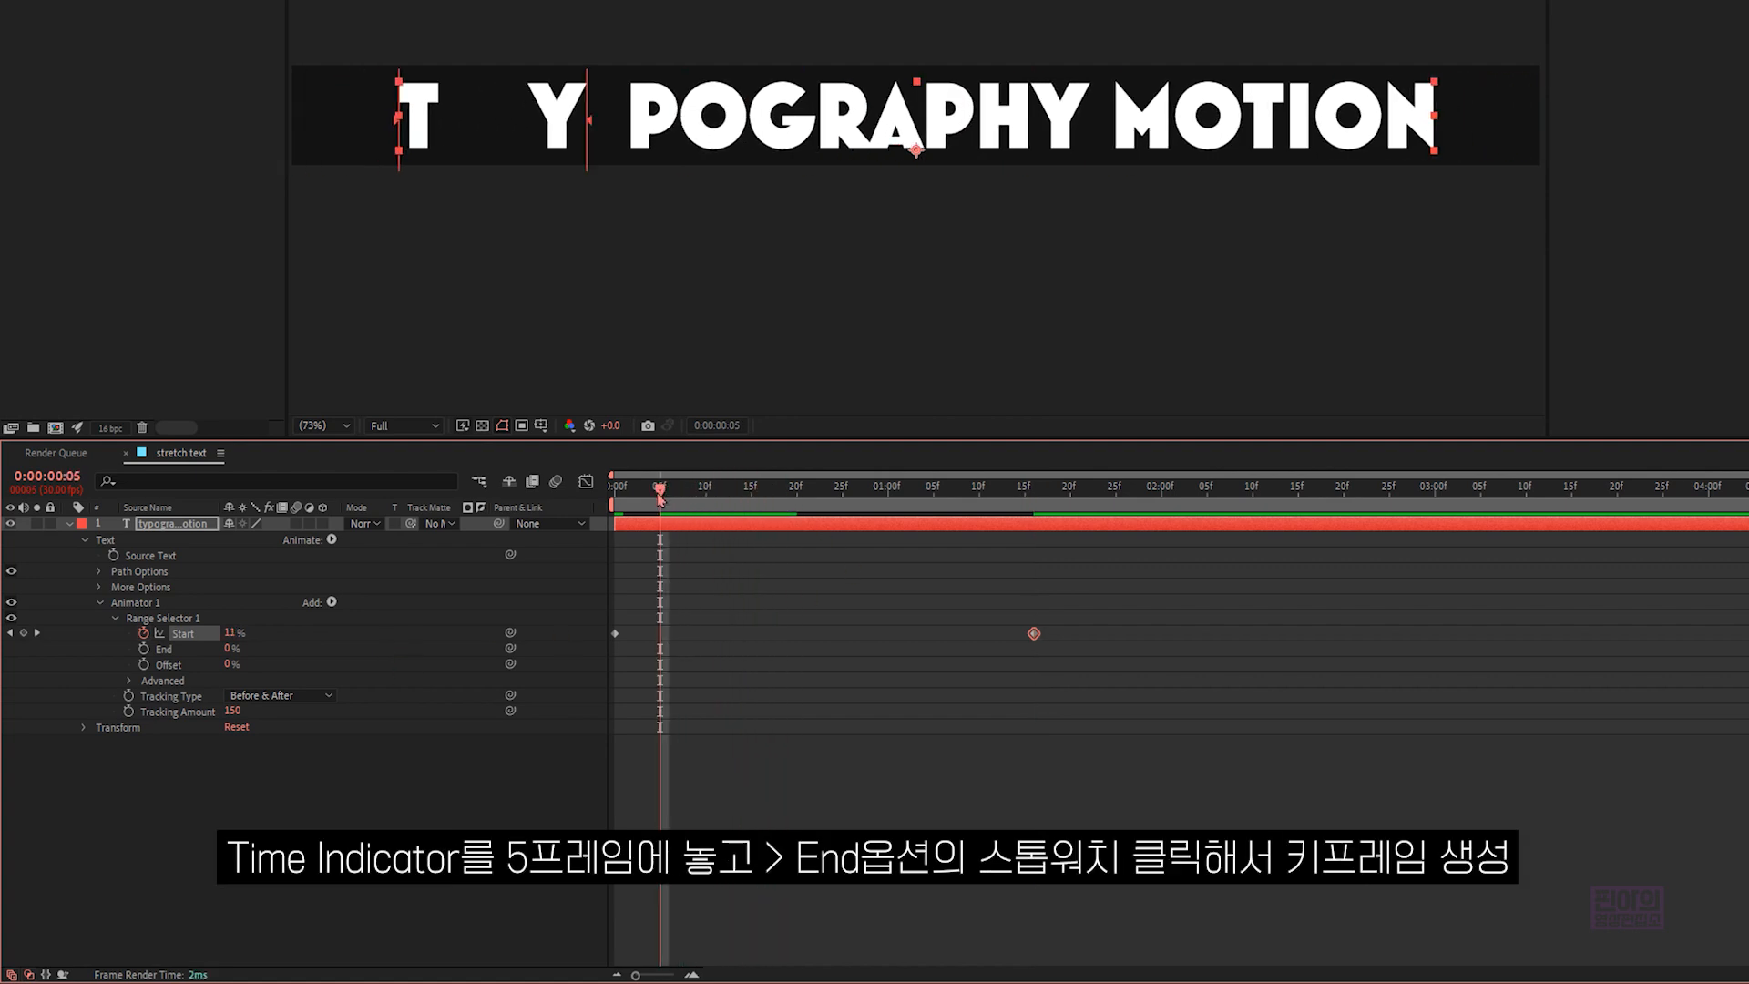
left_click(144, 649)
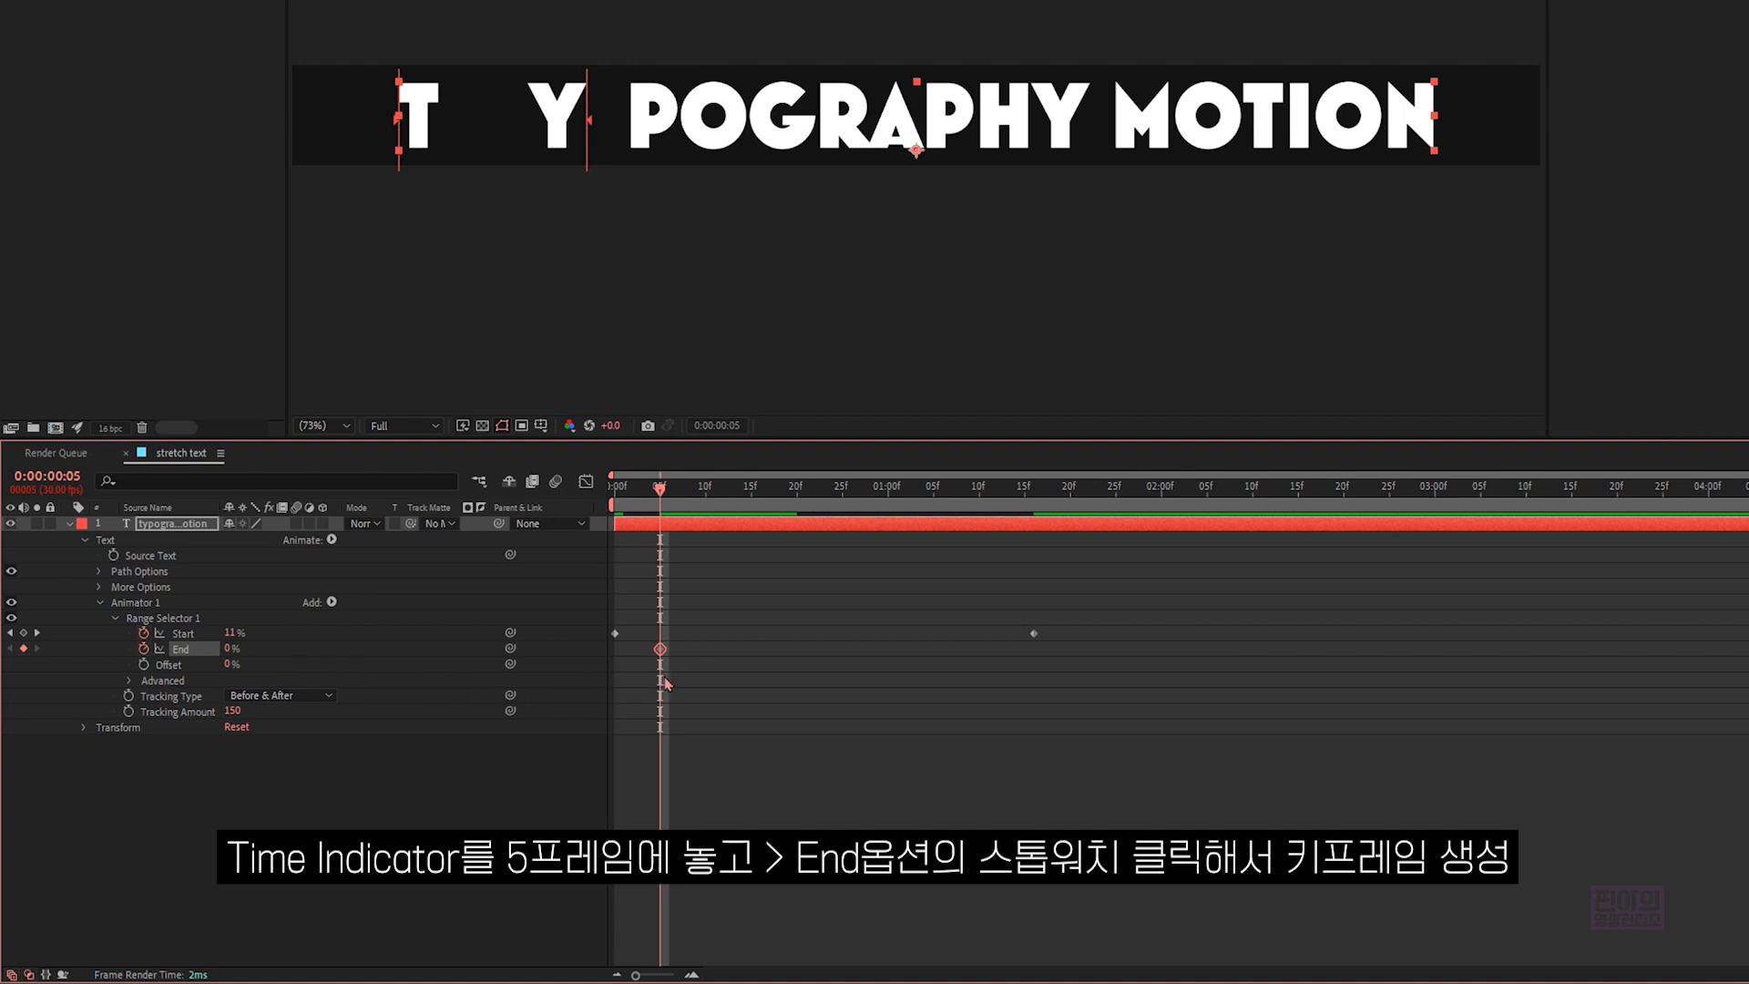
left_click_drag(683, 496, 1075, 520)
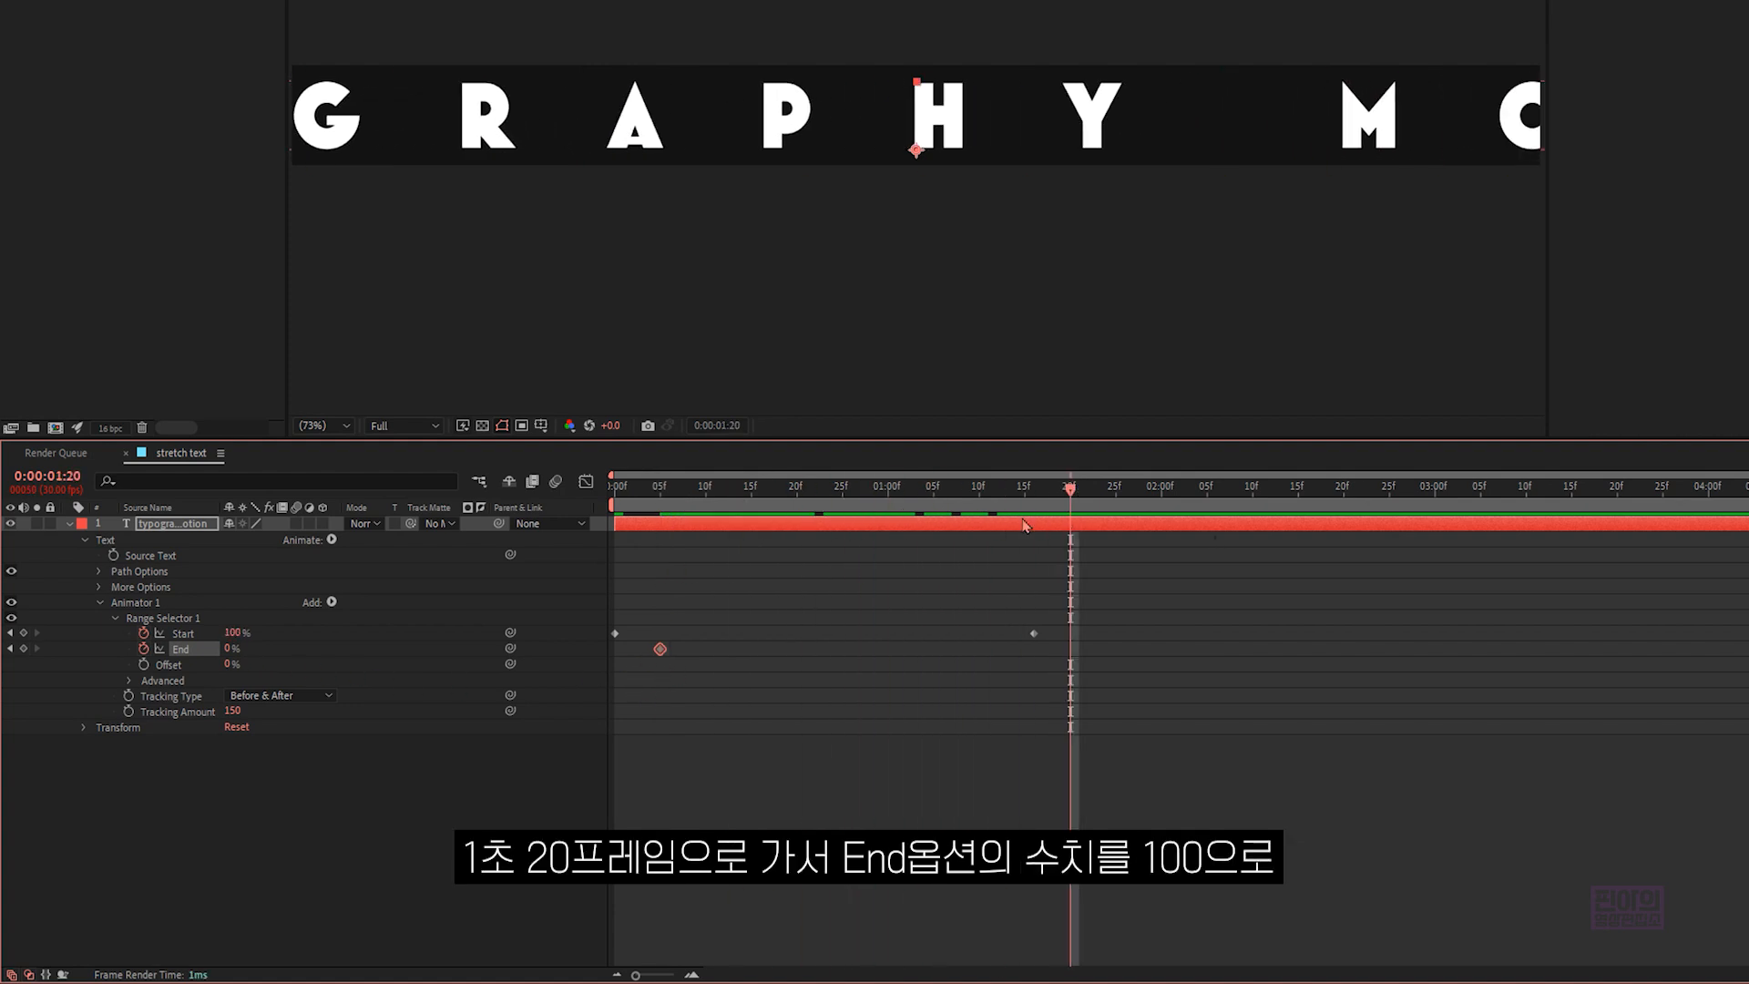
left_click_drag(232, 649, 364, 648)
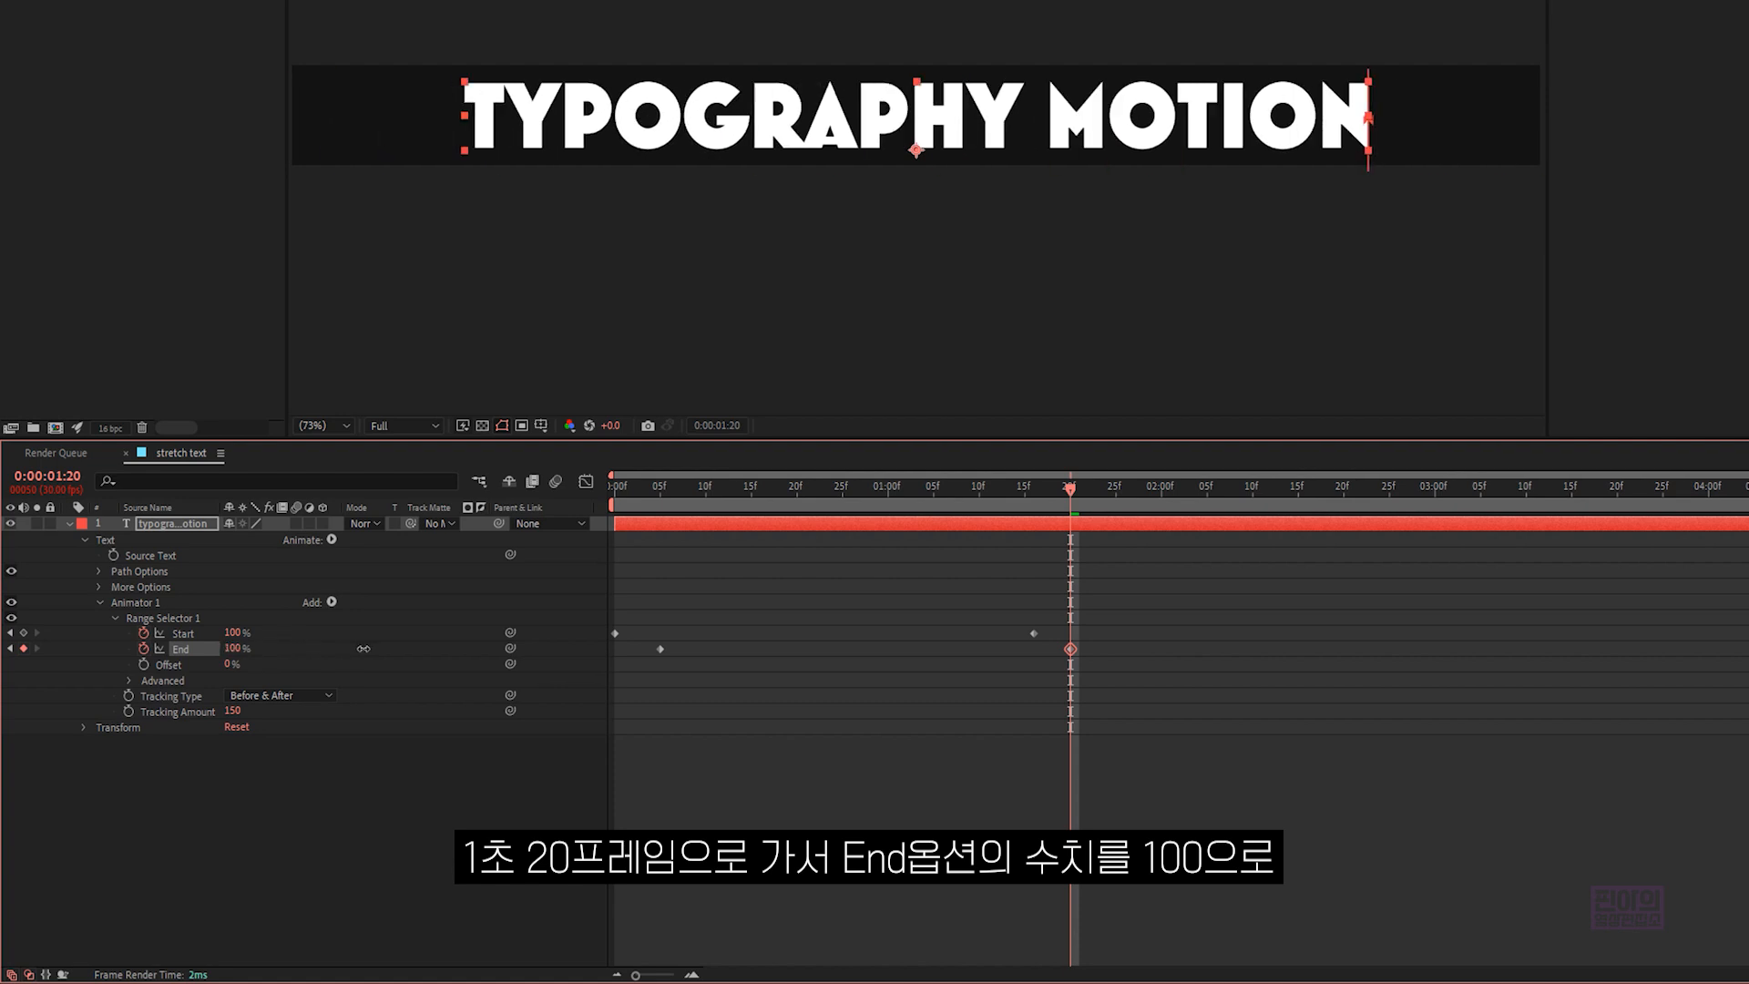
- Apply Easy Ease to all Start and End keyframes, then end the work area at 0:00:01:20 and preview the animation
left_click_drag(1104, 675, 702, 600)
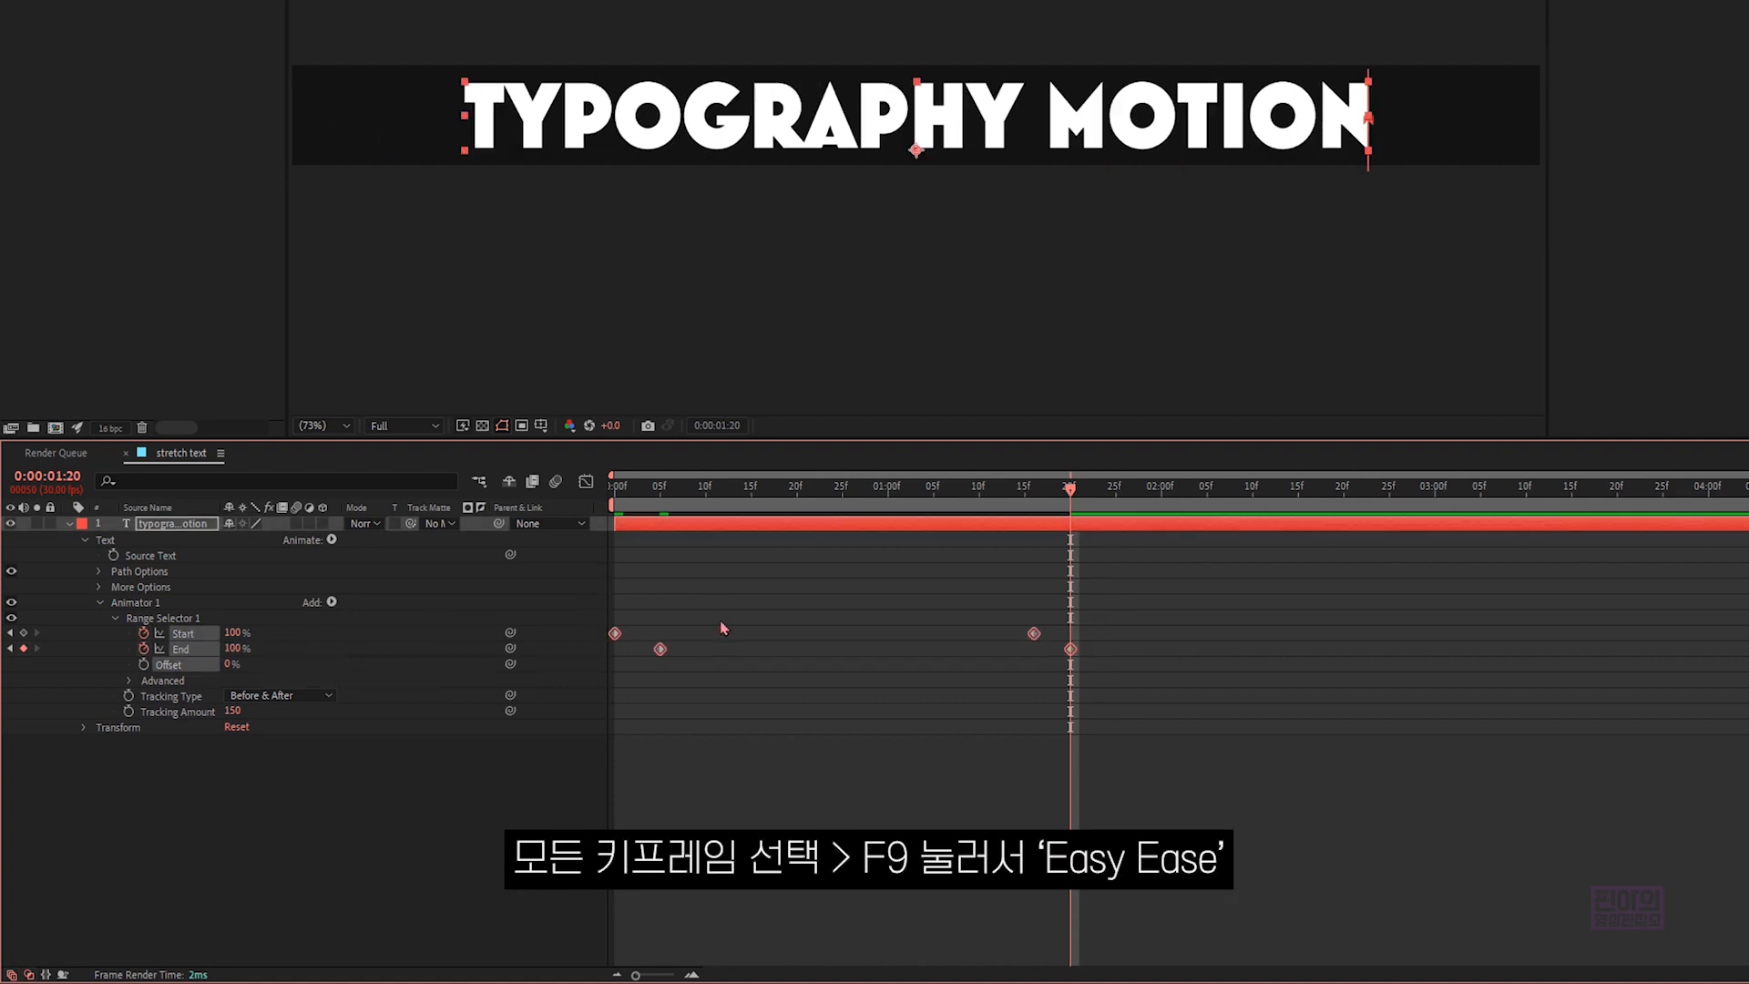
key("F9")
key("n")
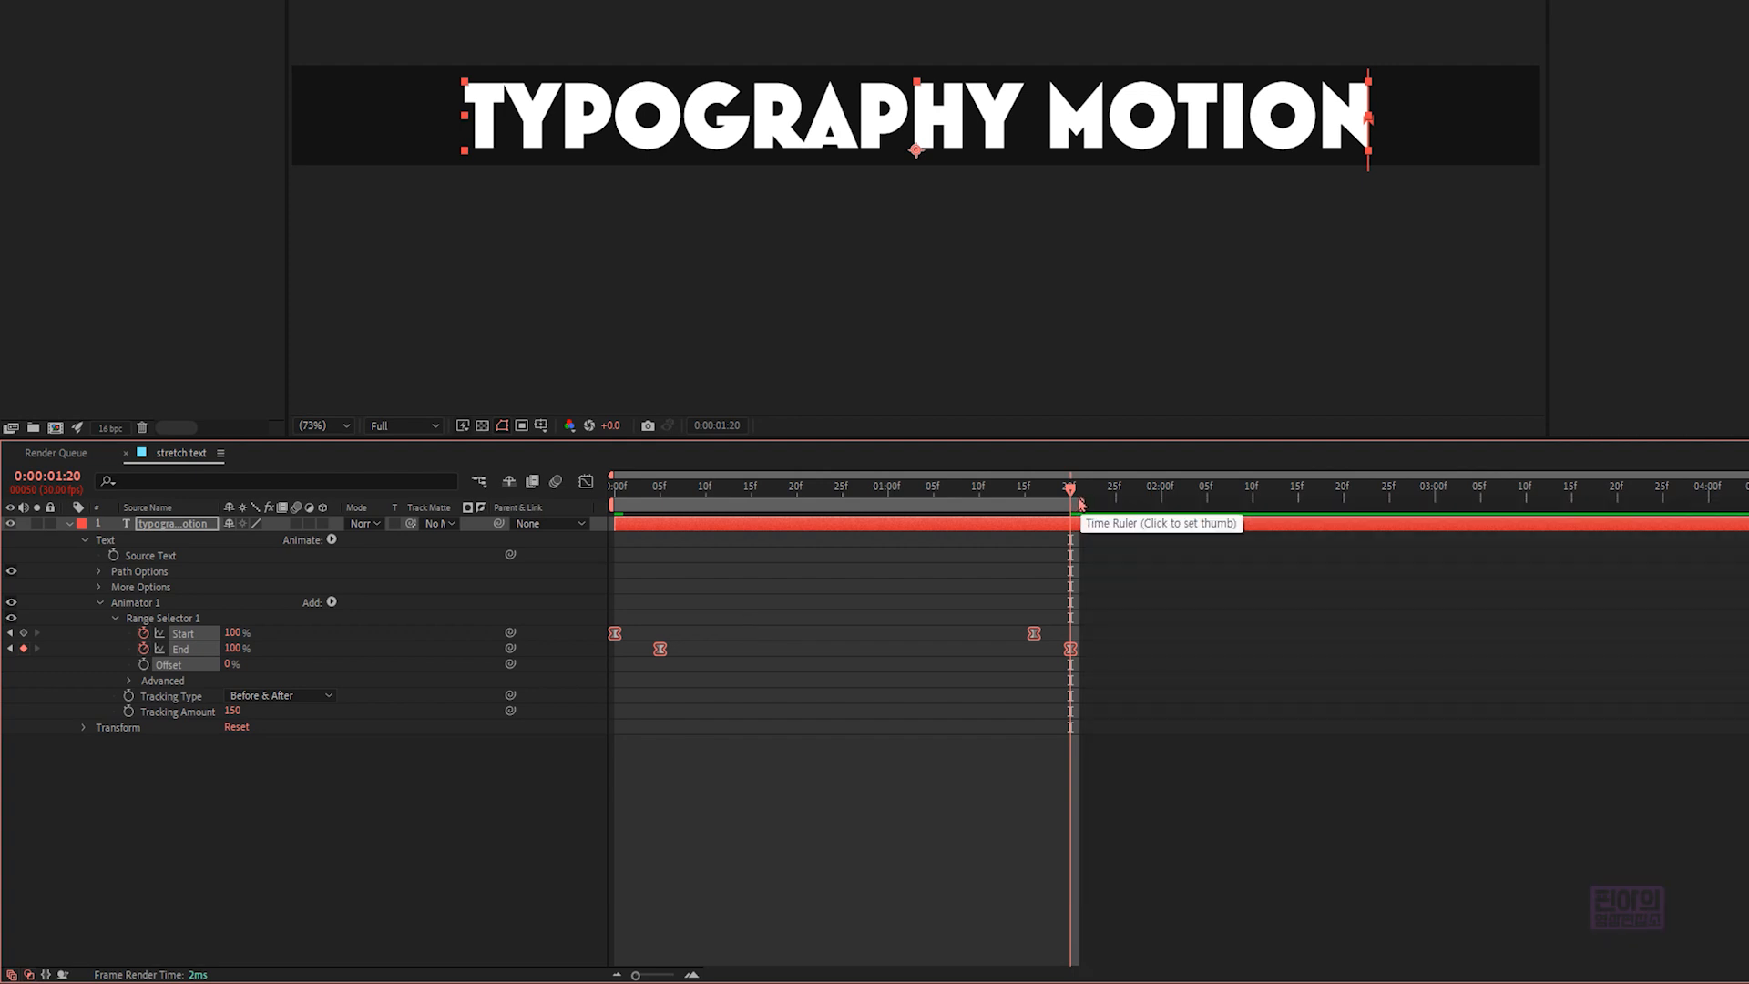
key("space")
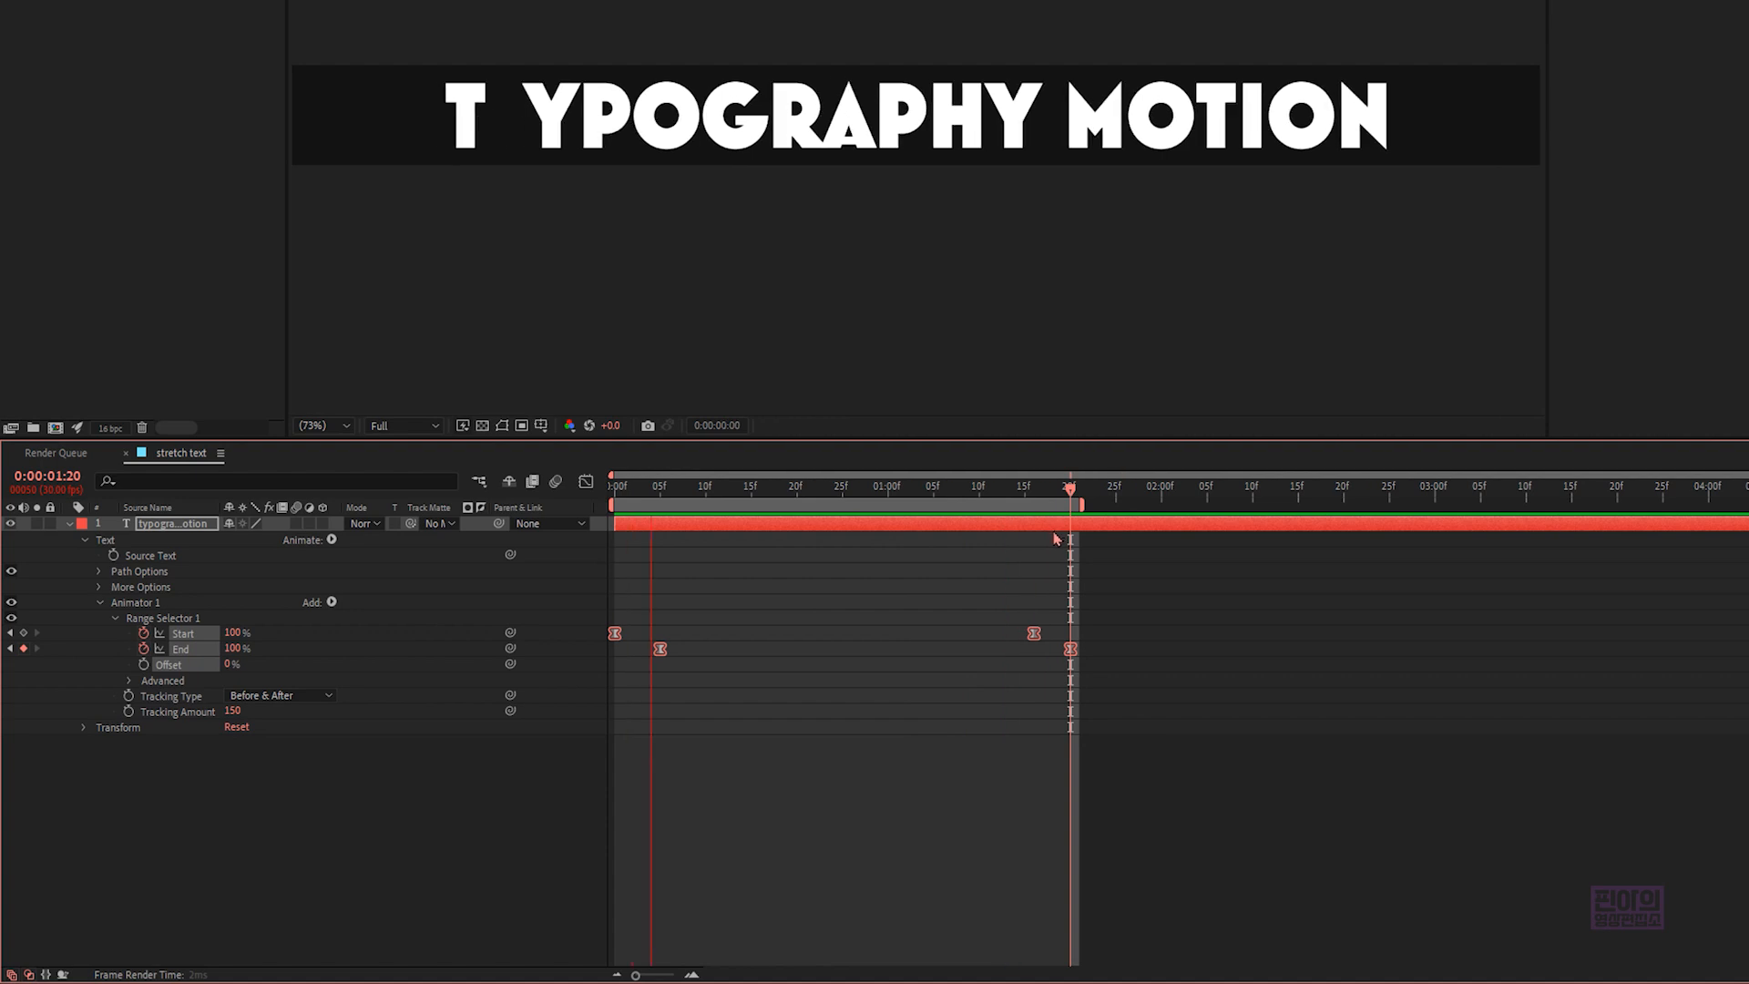
key("space")
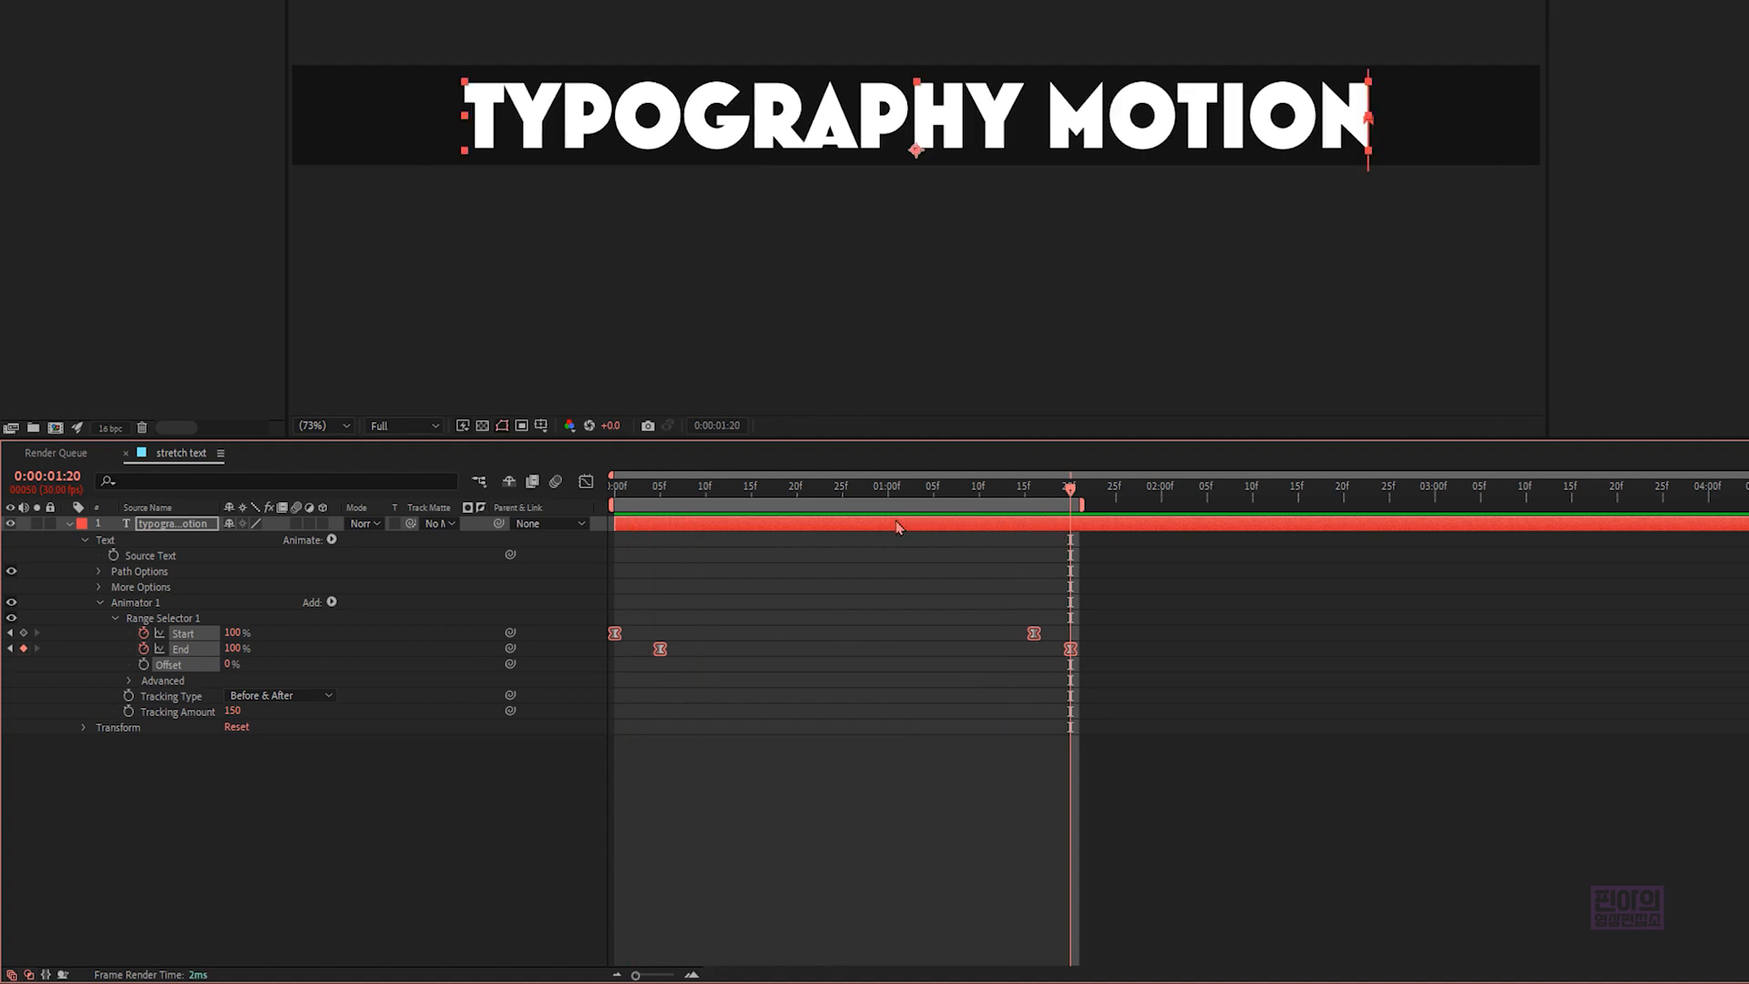
- Add a Scale property to Animator 1
left_click(288, 618)
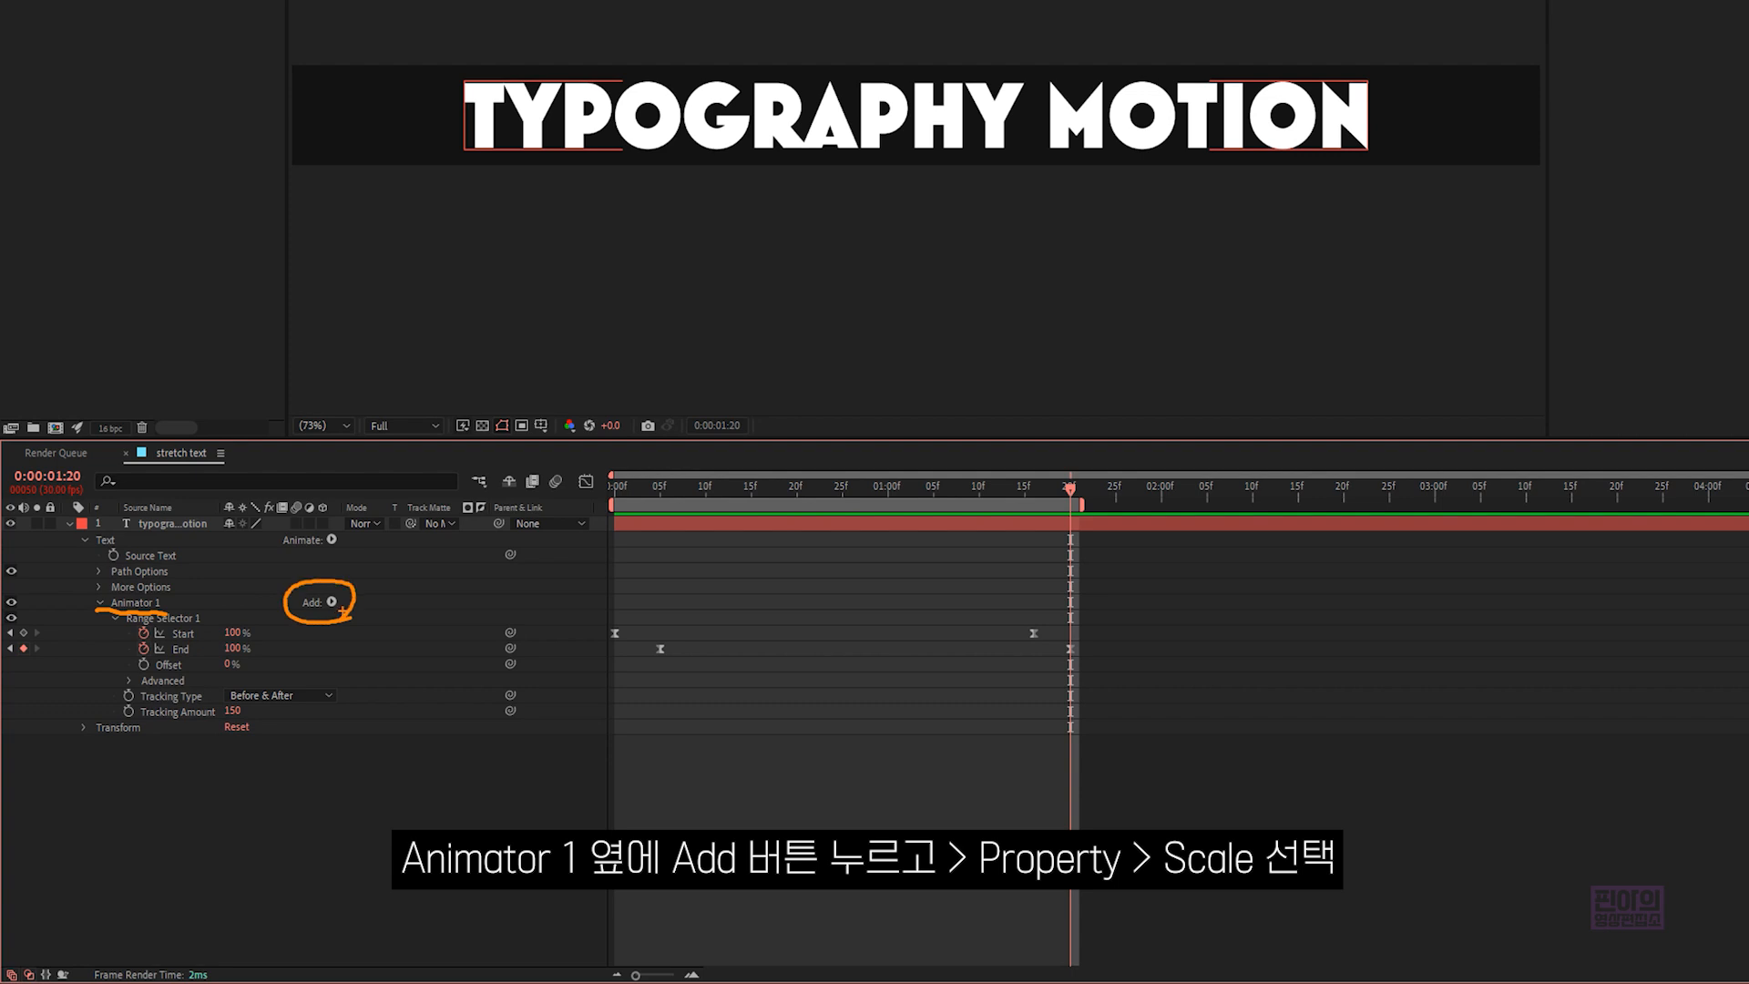
left_click(334, 604)
mouse_move(394, 616)
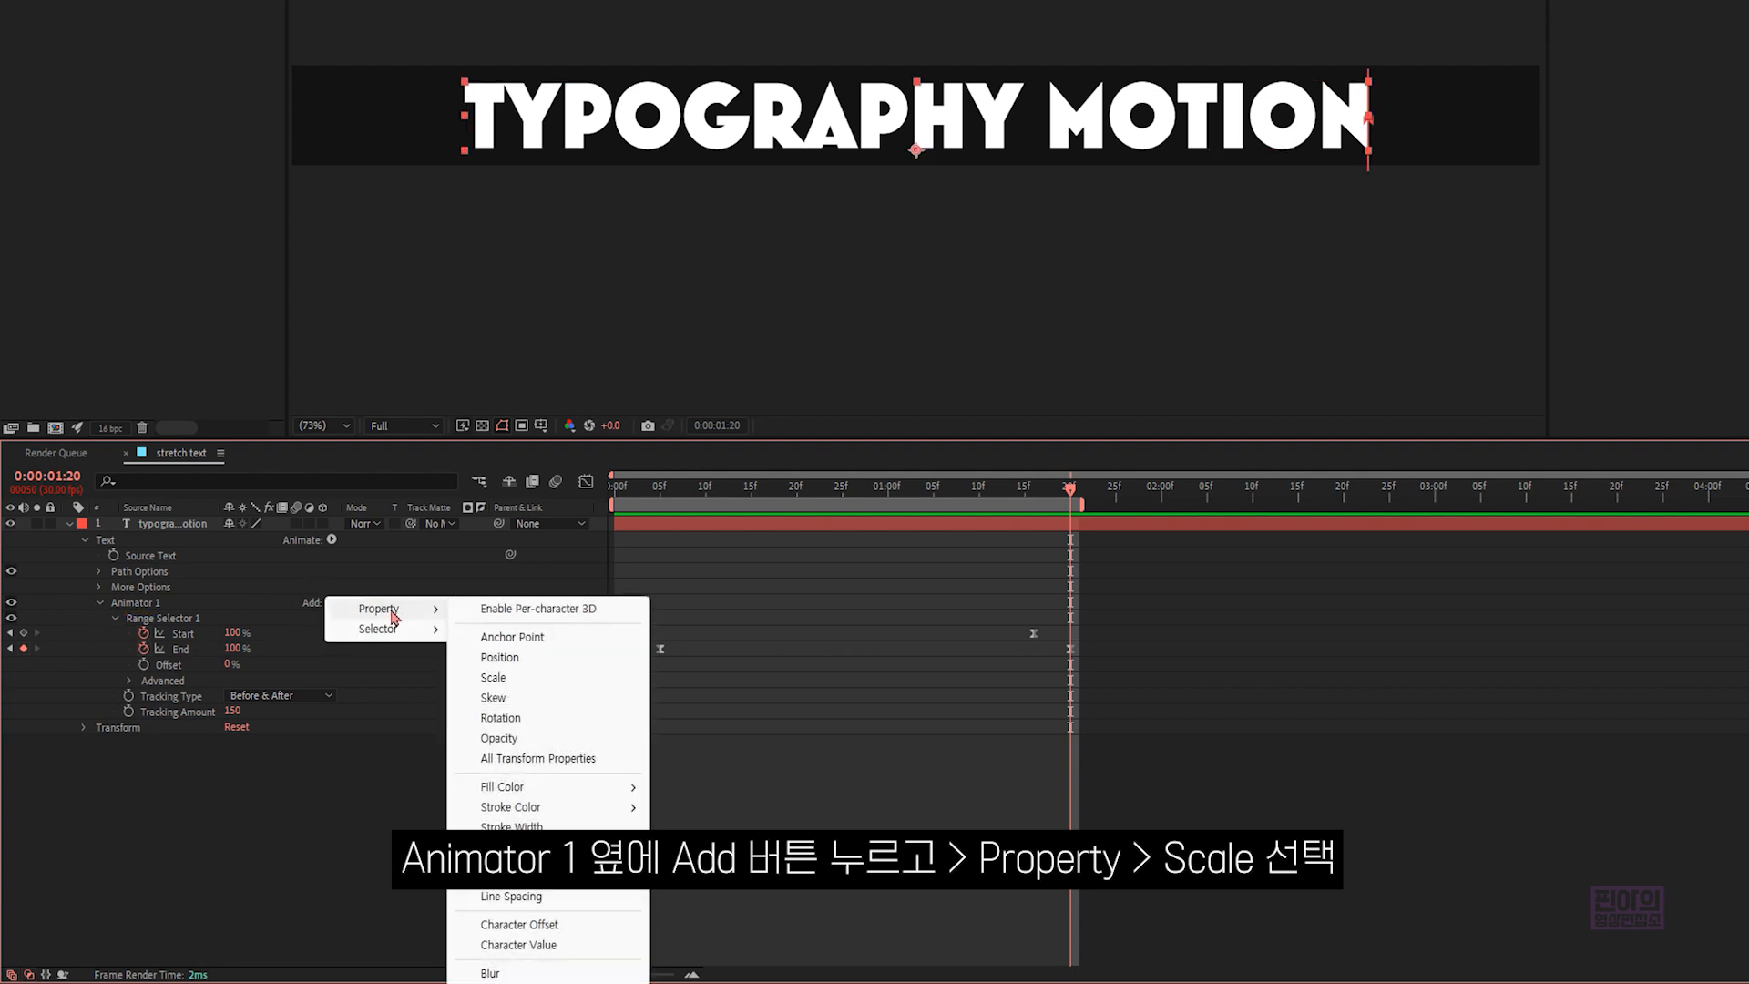
left_click(511, 677)
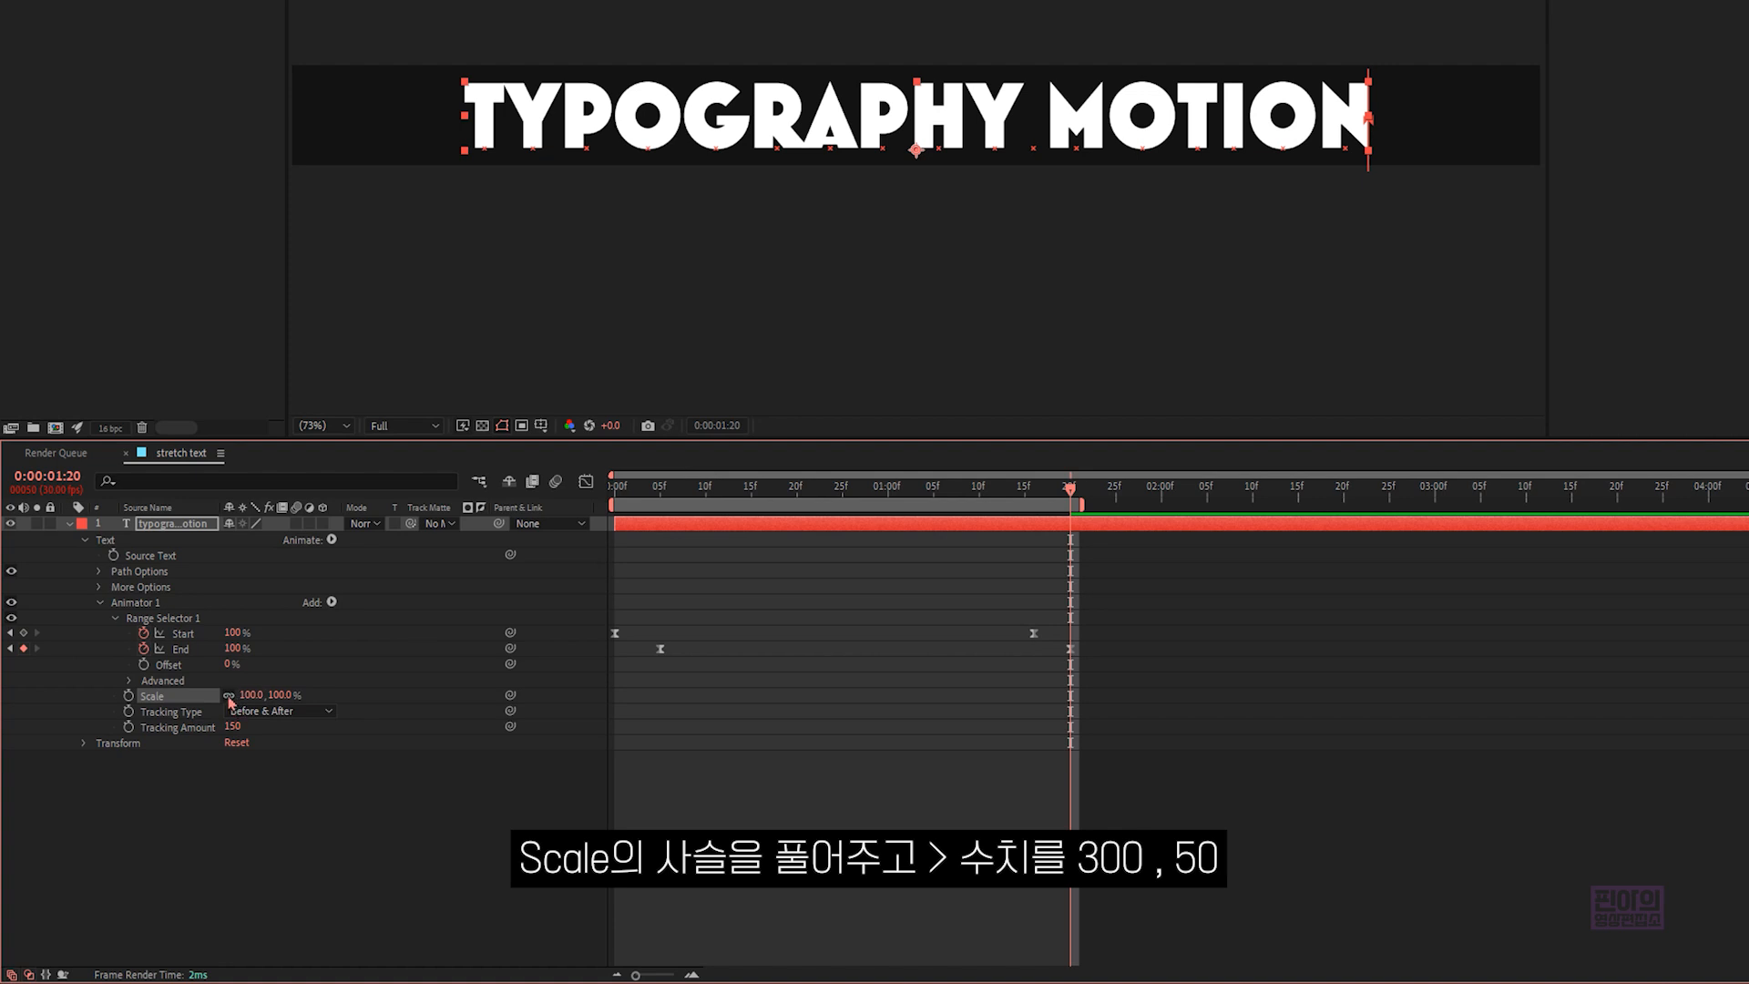
- Unlink the animator's Scale dimensions, set them to 300% by 50%, and preview the stretch
left_click(233, 696)
left_click(252, 695)
type("300")
key("Tab")
type("5")
left_click(319, 823)
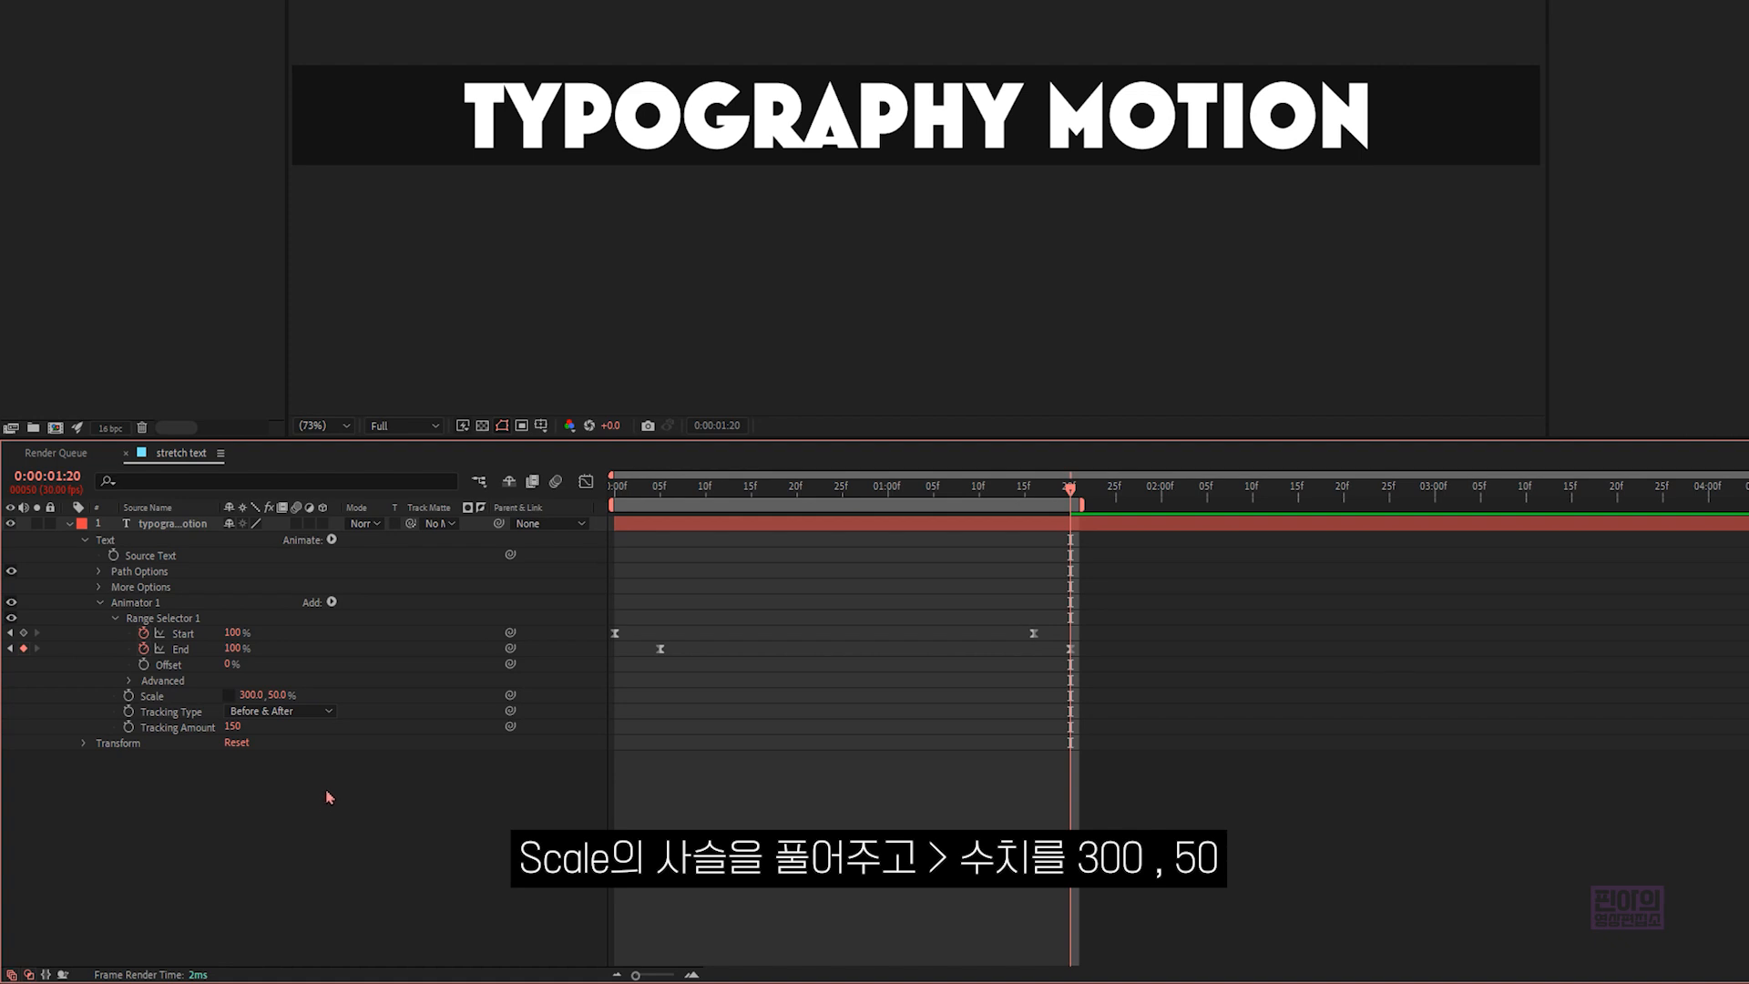
key("space")
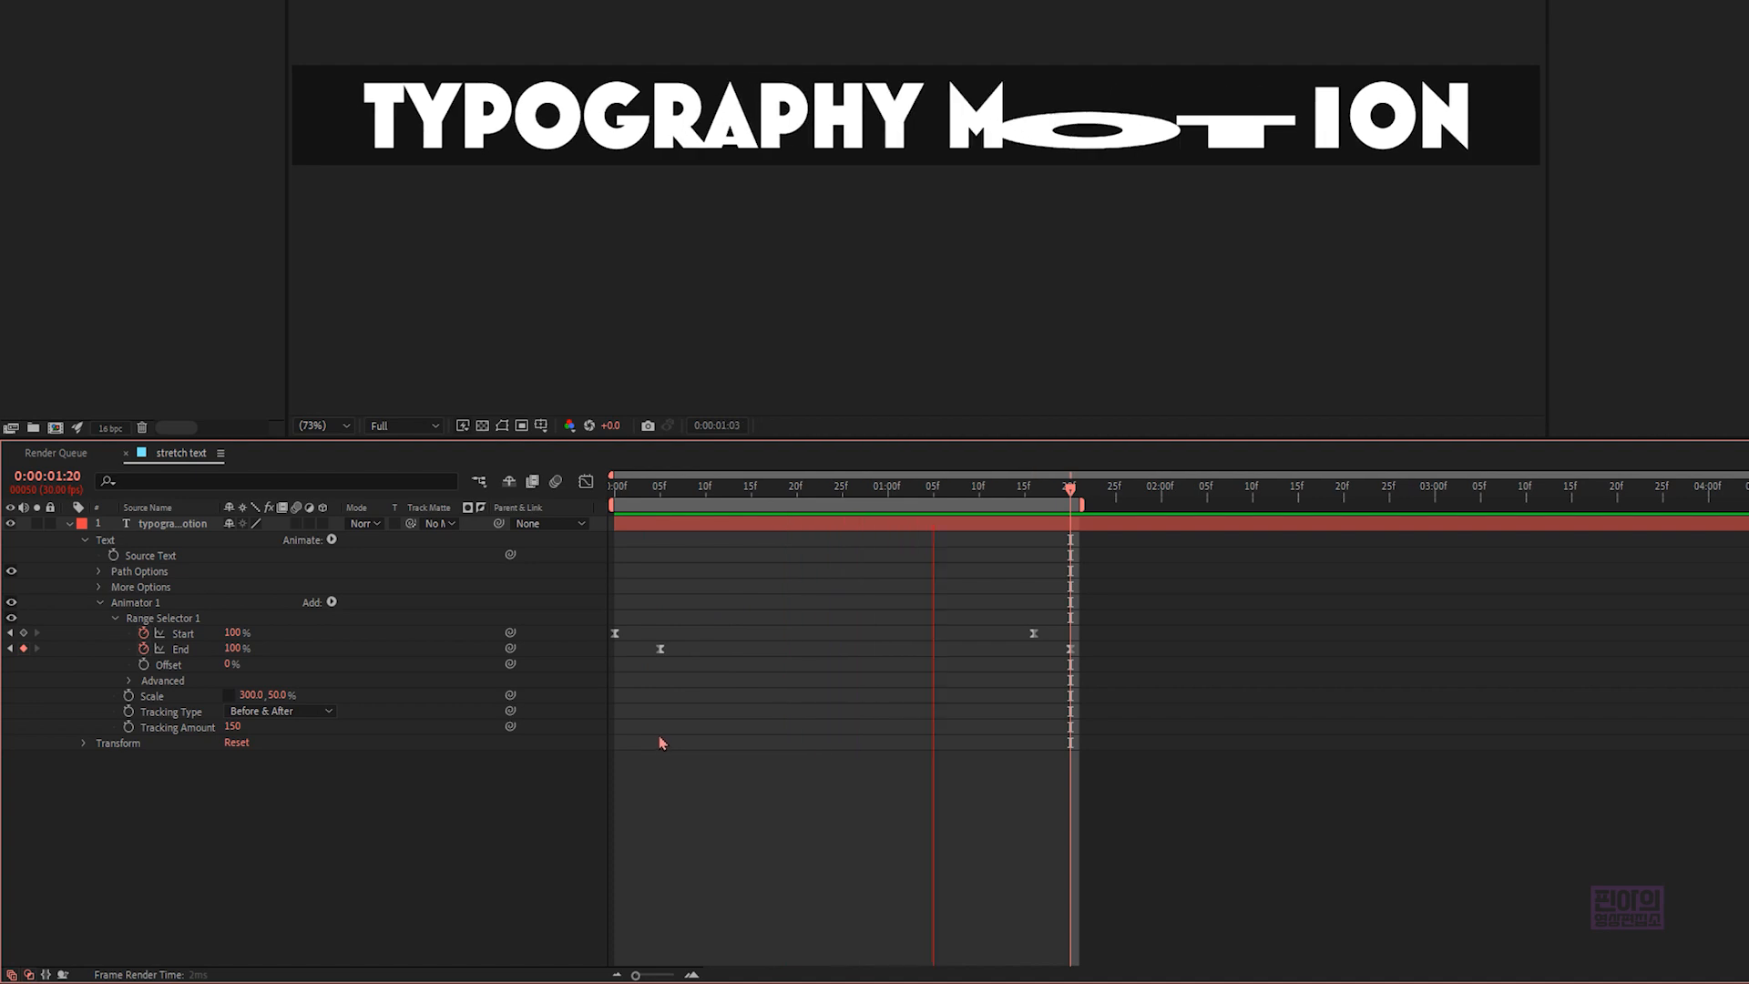
key("space")
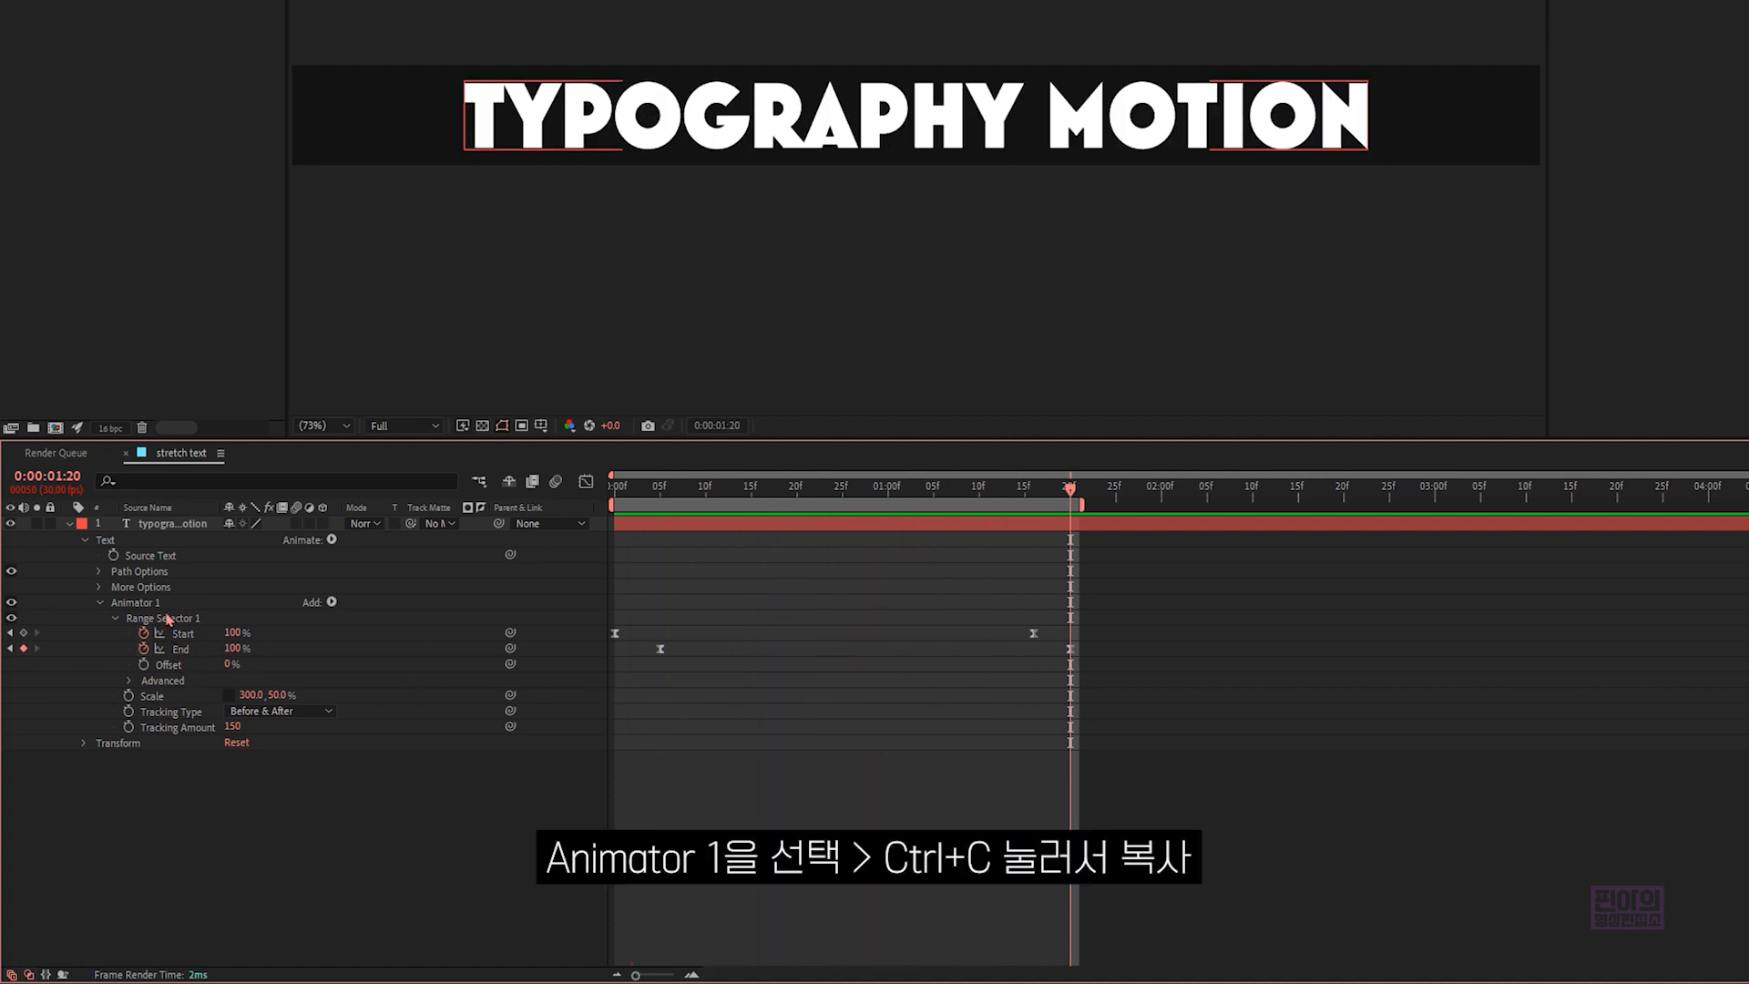
- Copy Animator 1 and paste it onto the text layer at 0:00:02:00
left_click(162, 606)
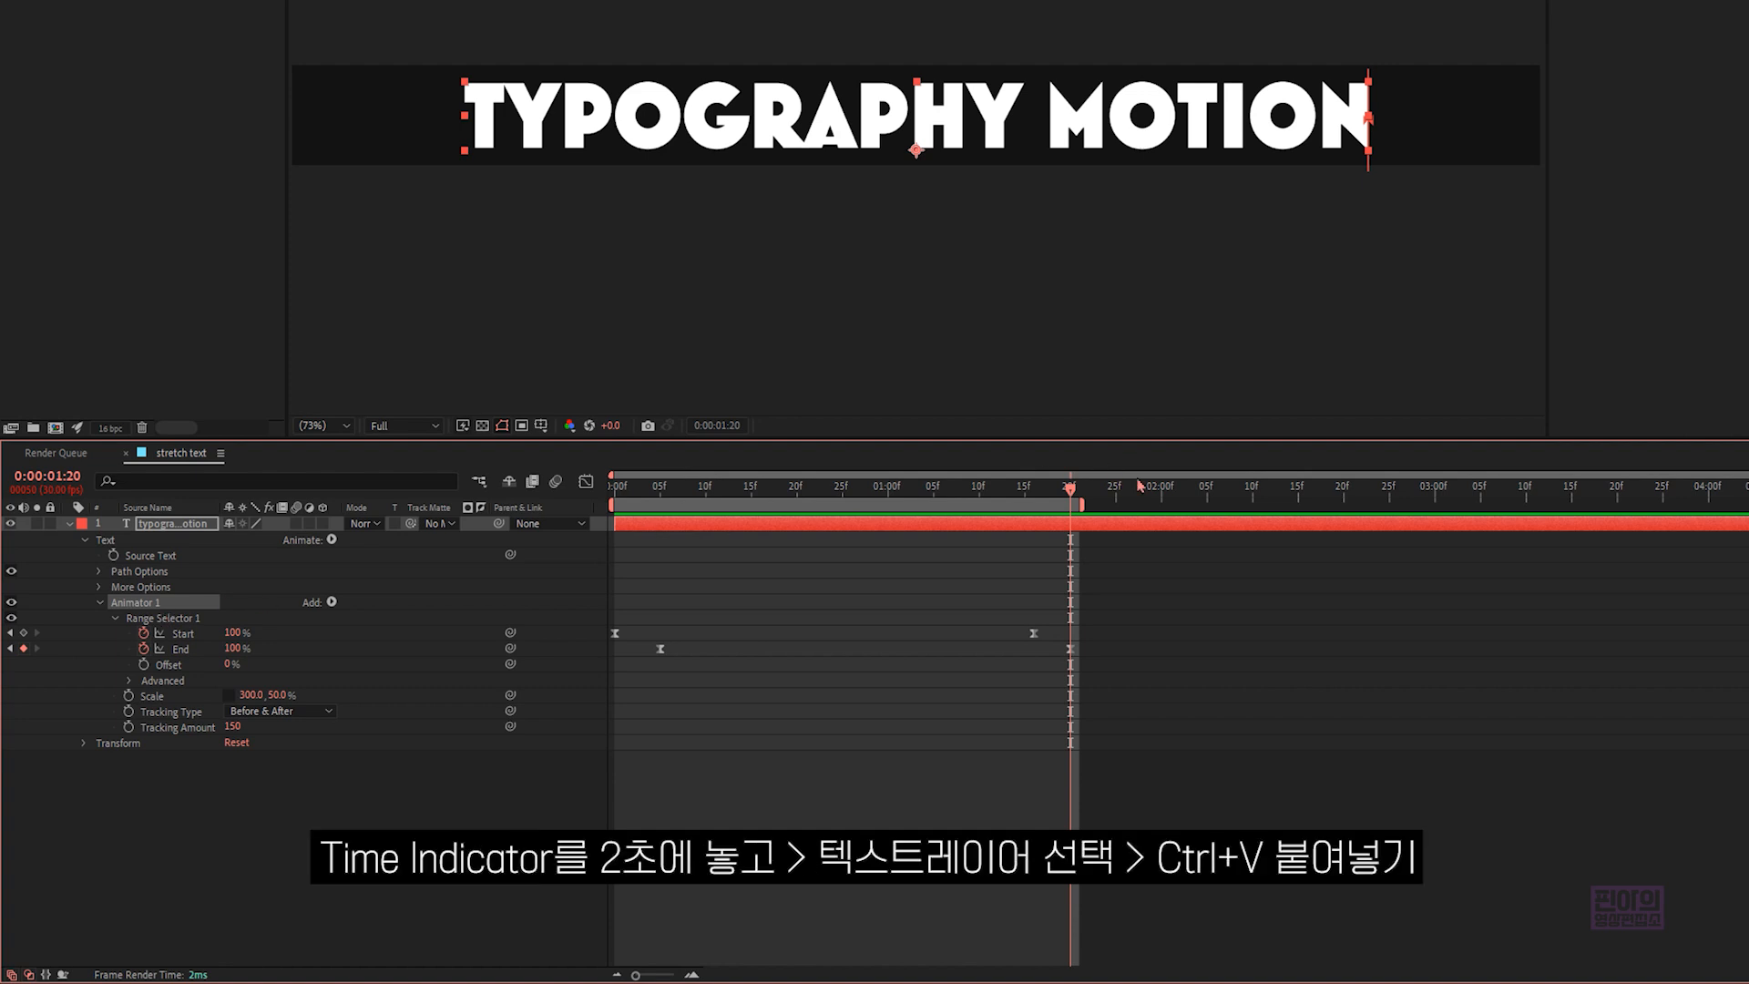
left_click_drag(1147, 495, 1161, 499)
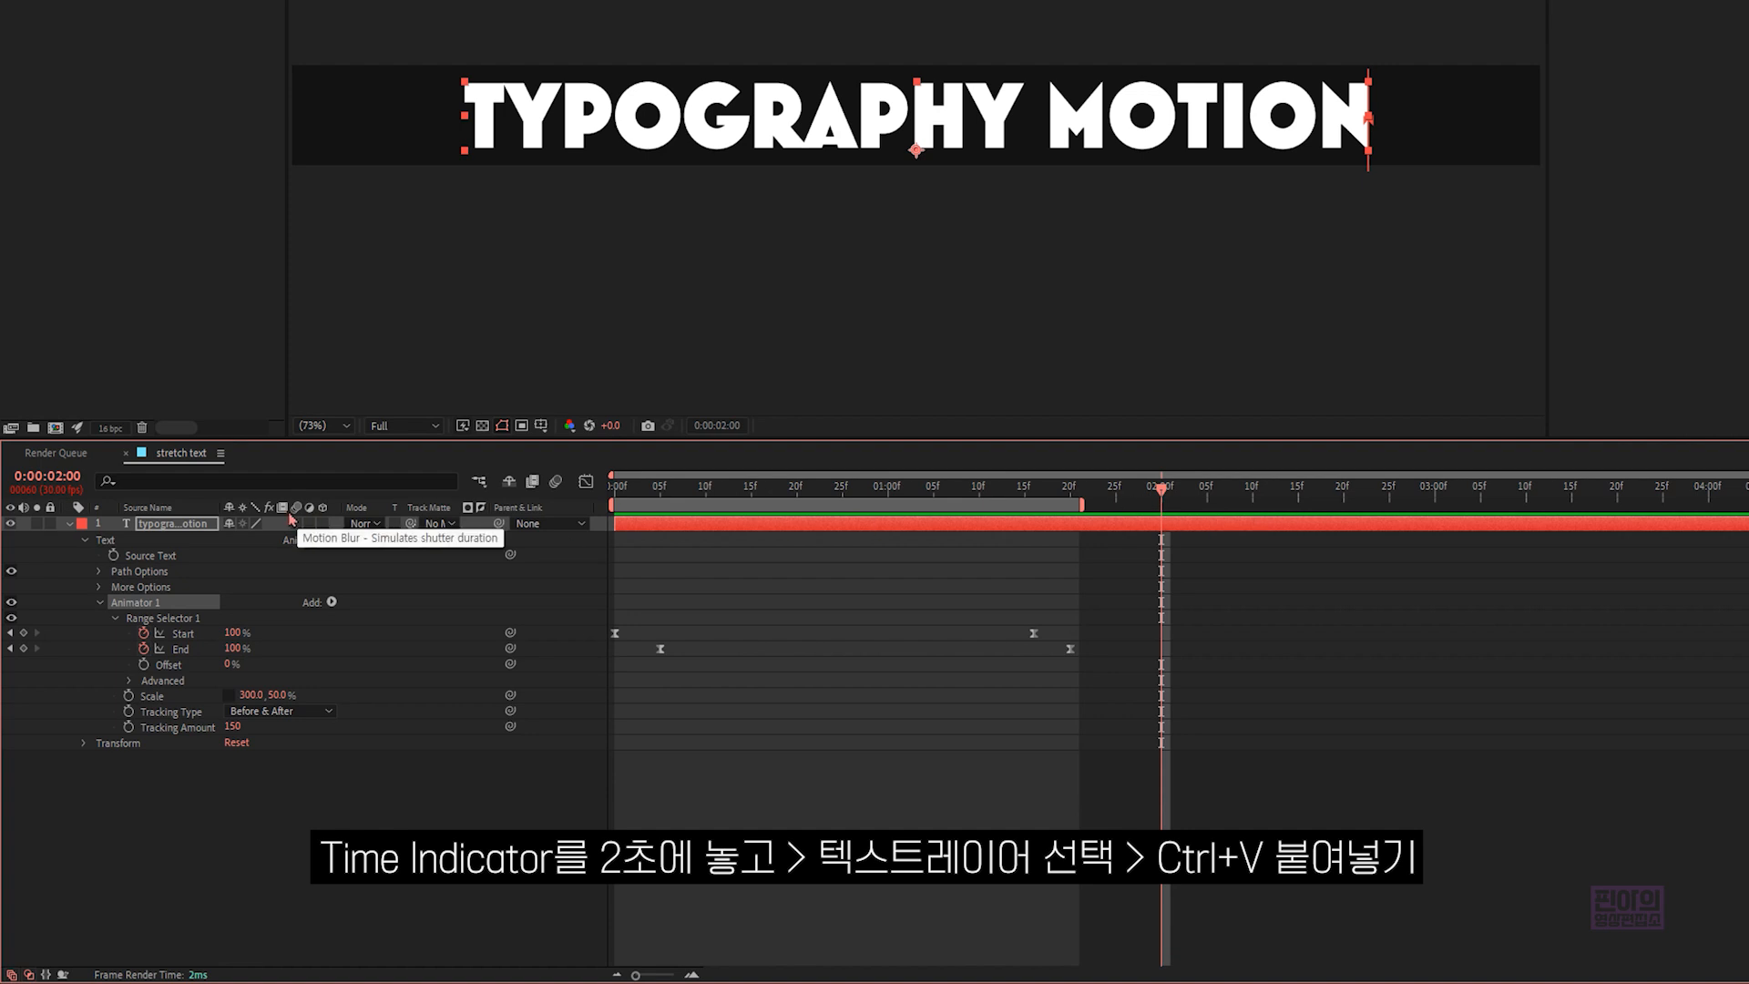
left_click(203, 526)
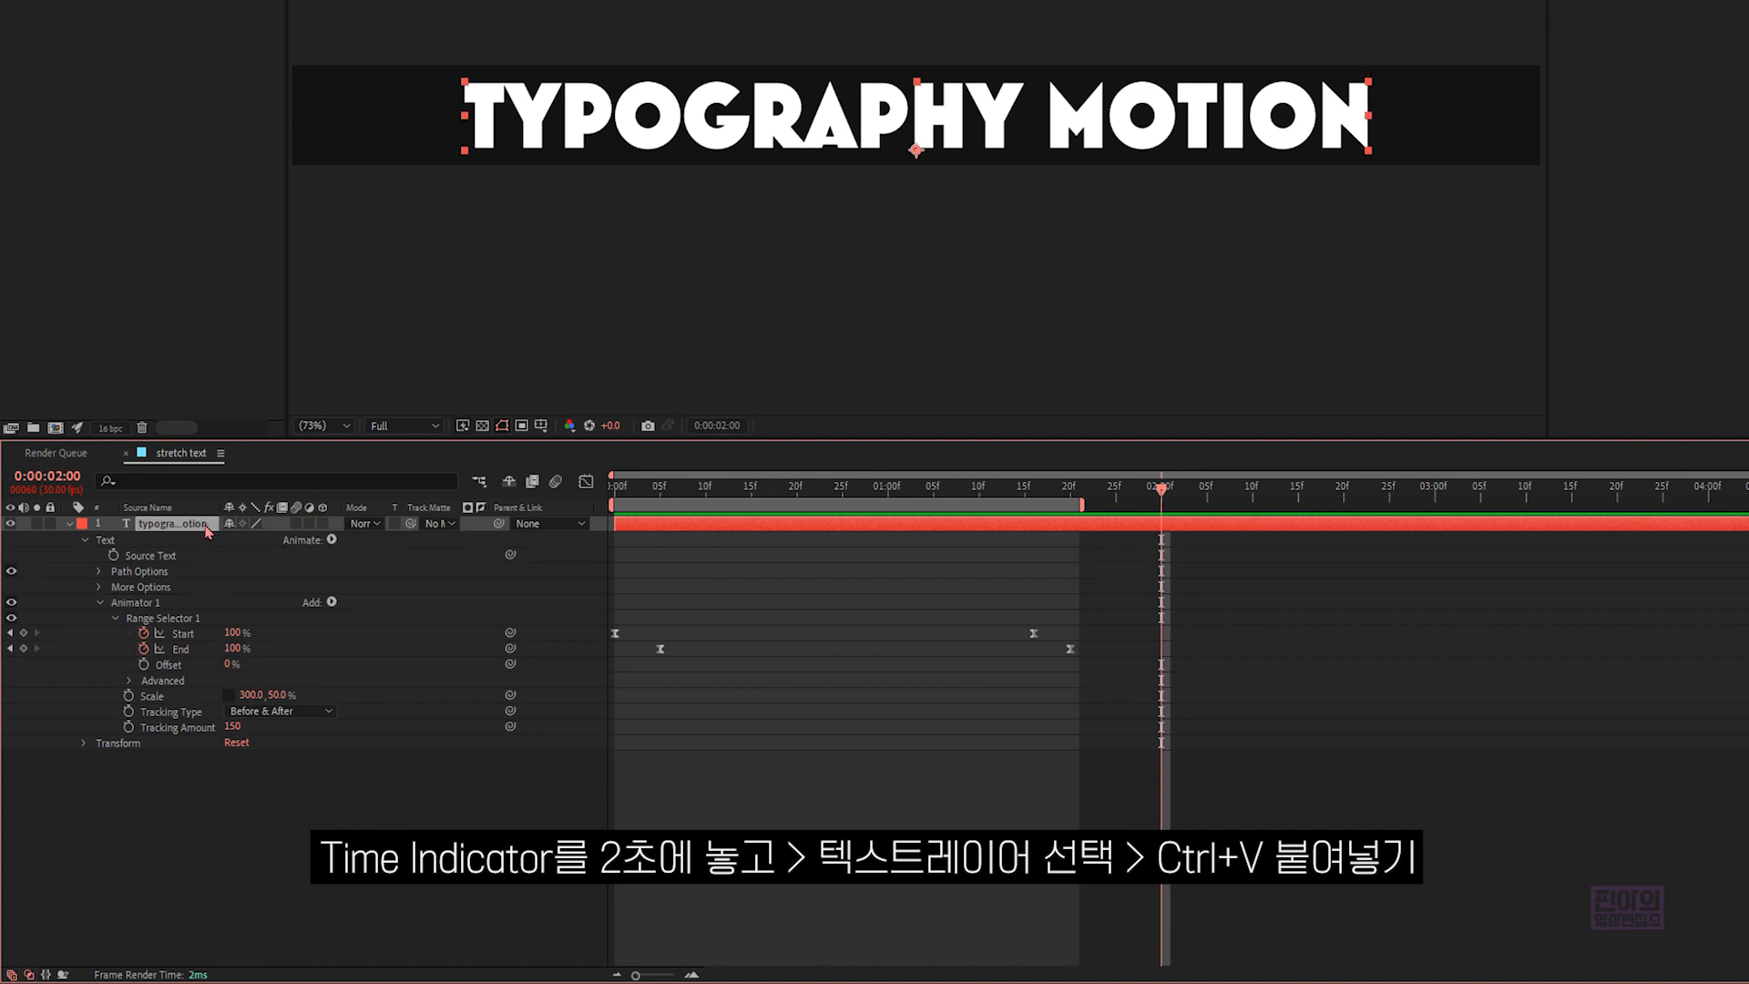
key("ctrl+v")
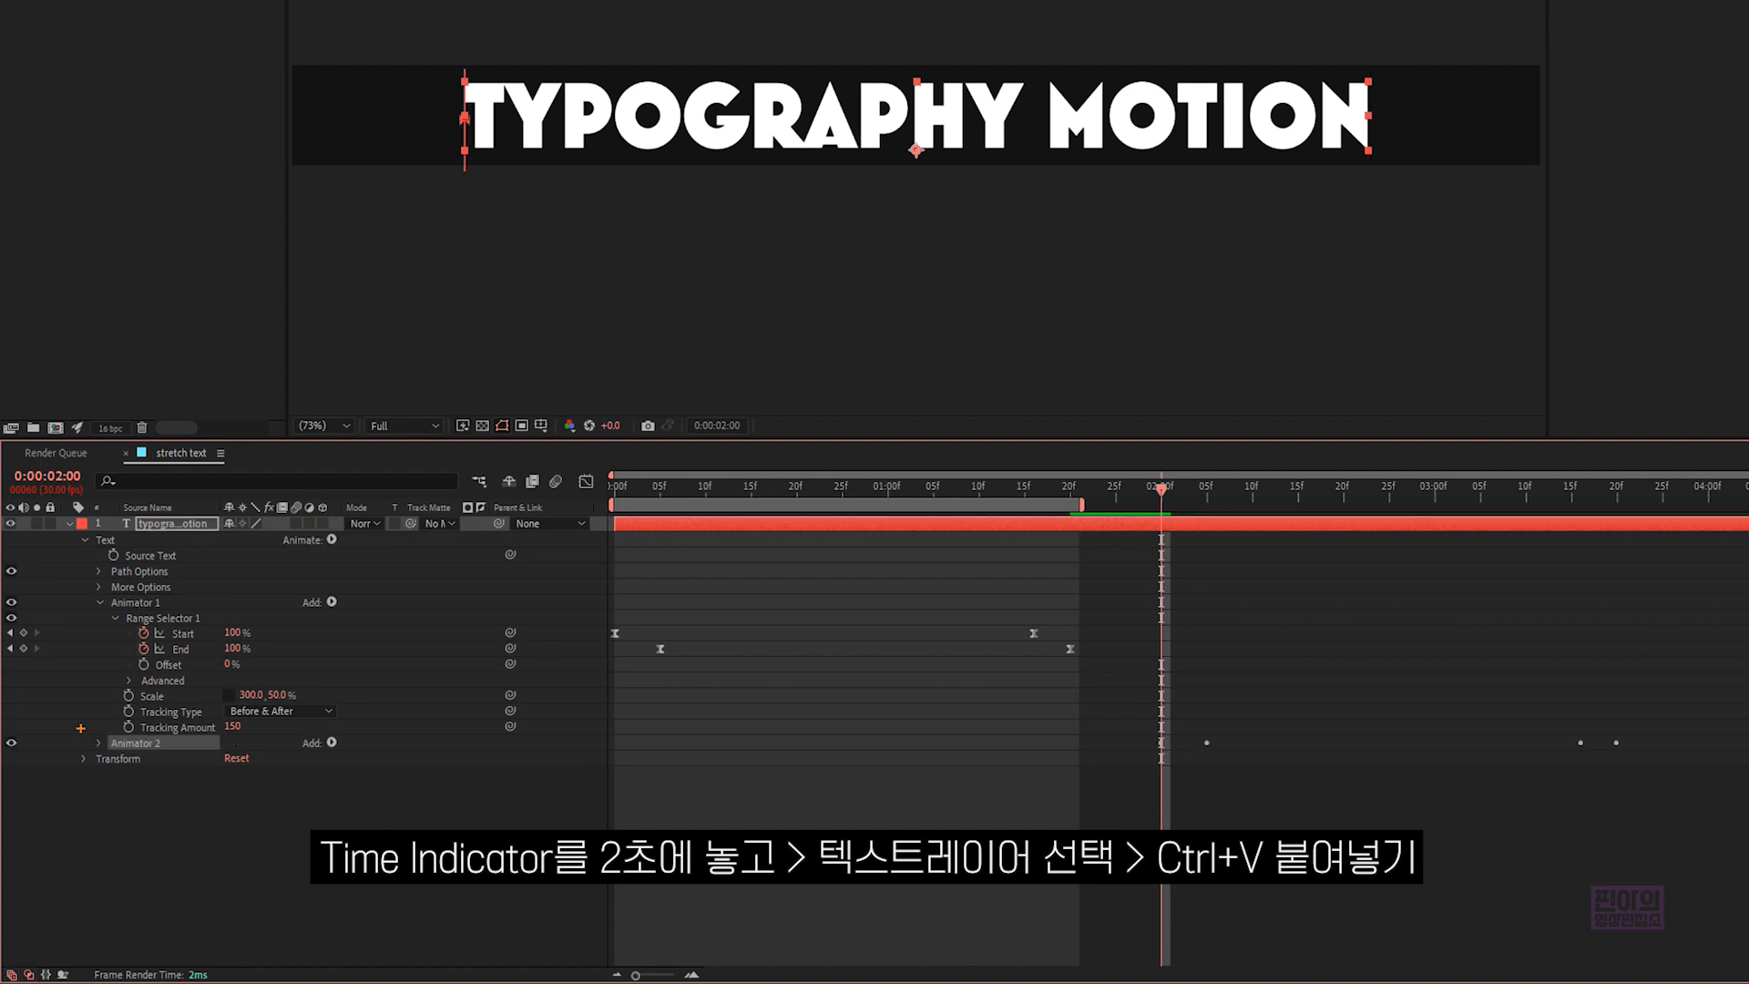
left_click_drag(80, 728, 199, 765)
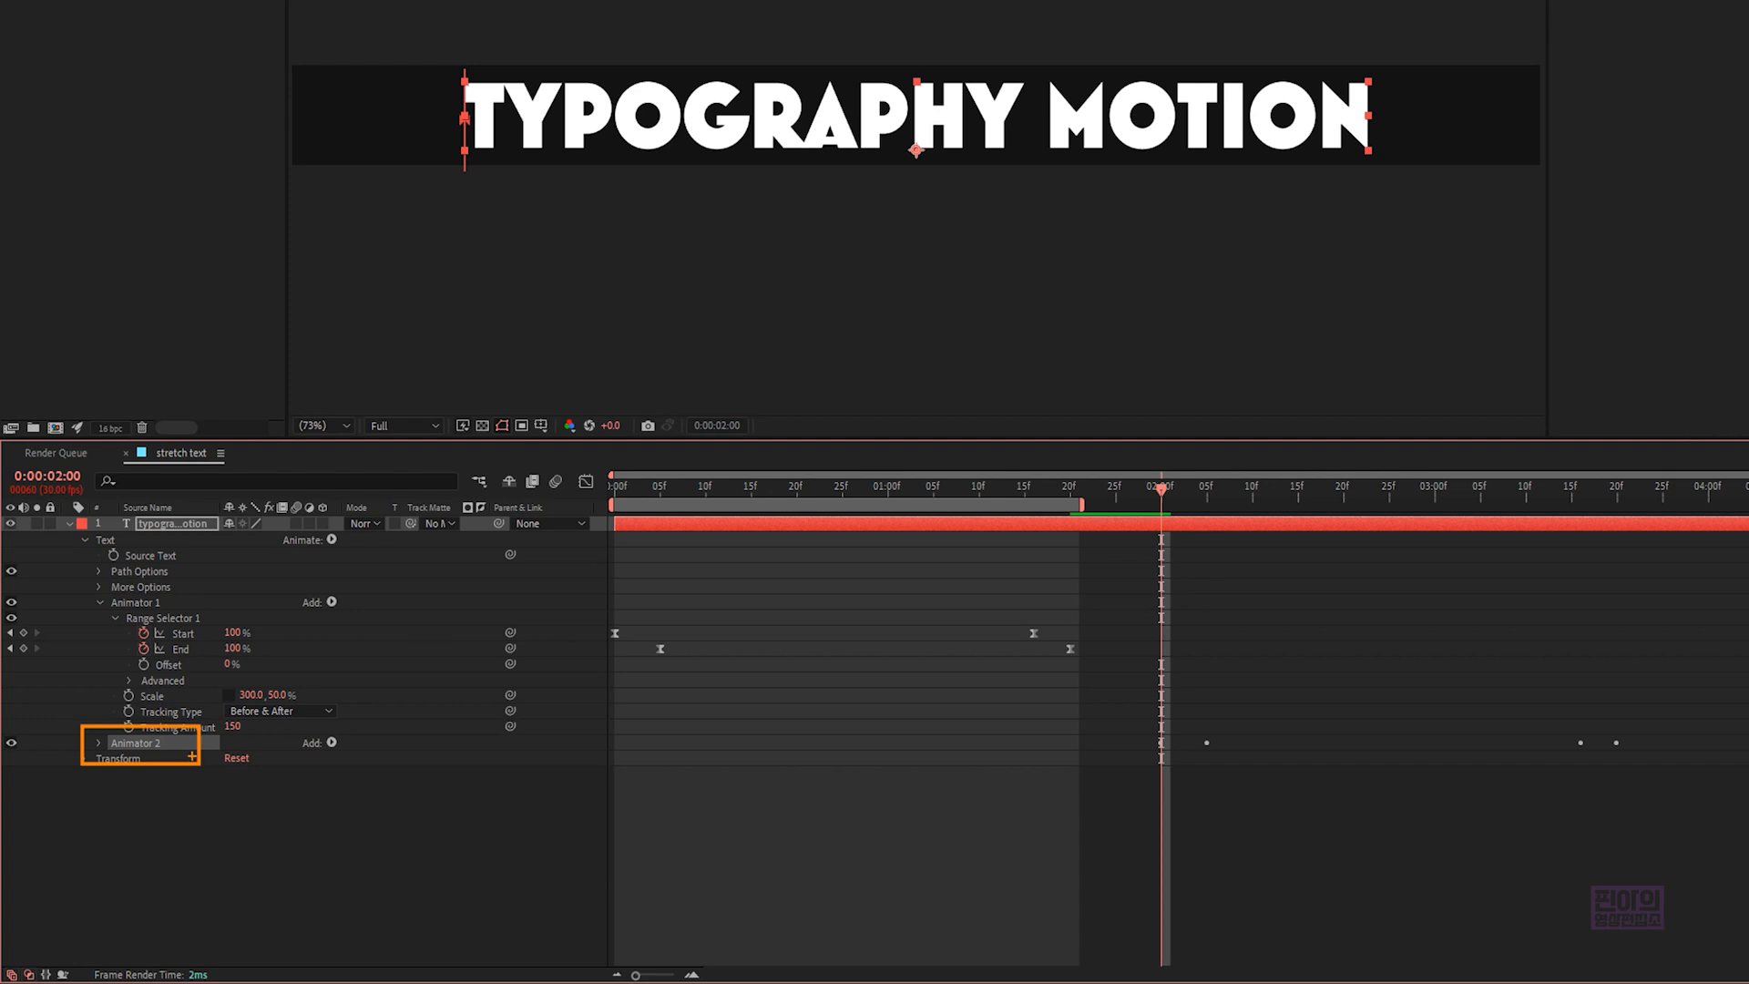
- End the work area at 0:00:03:20 and preview both stretch passes
left_click_drag(1162, 489, 1616, 492)
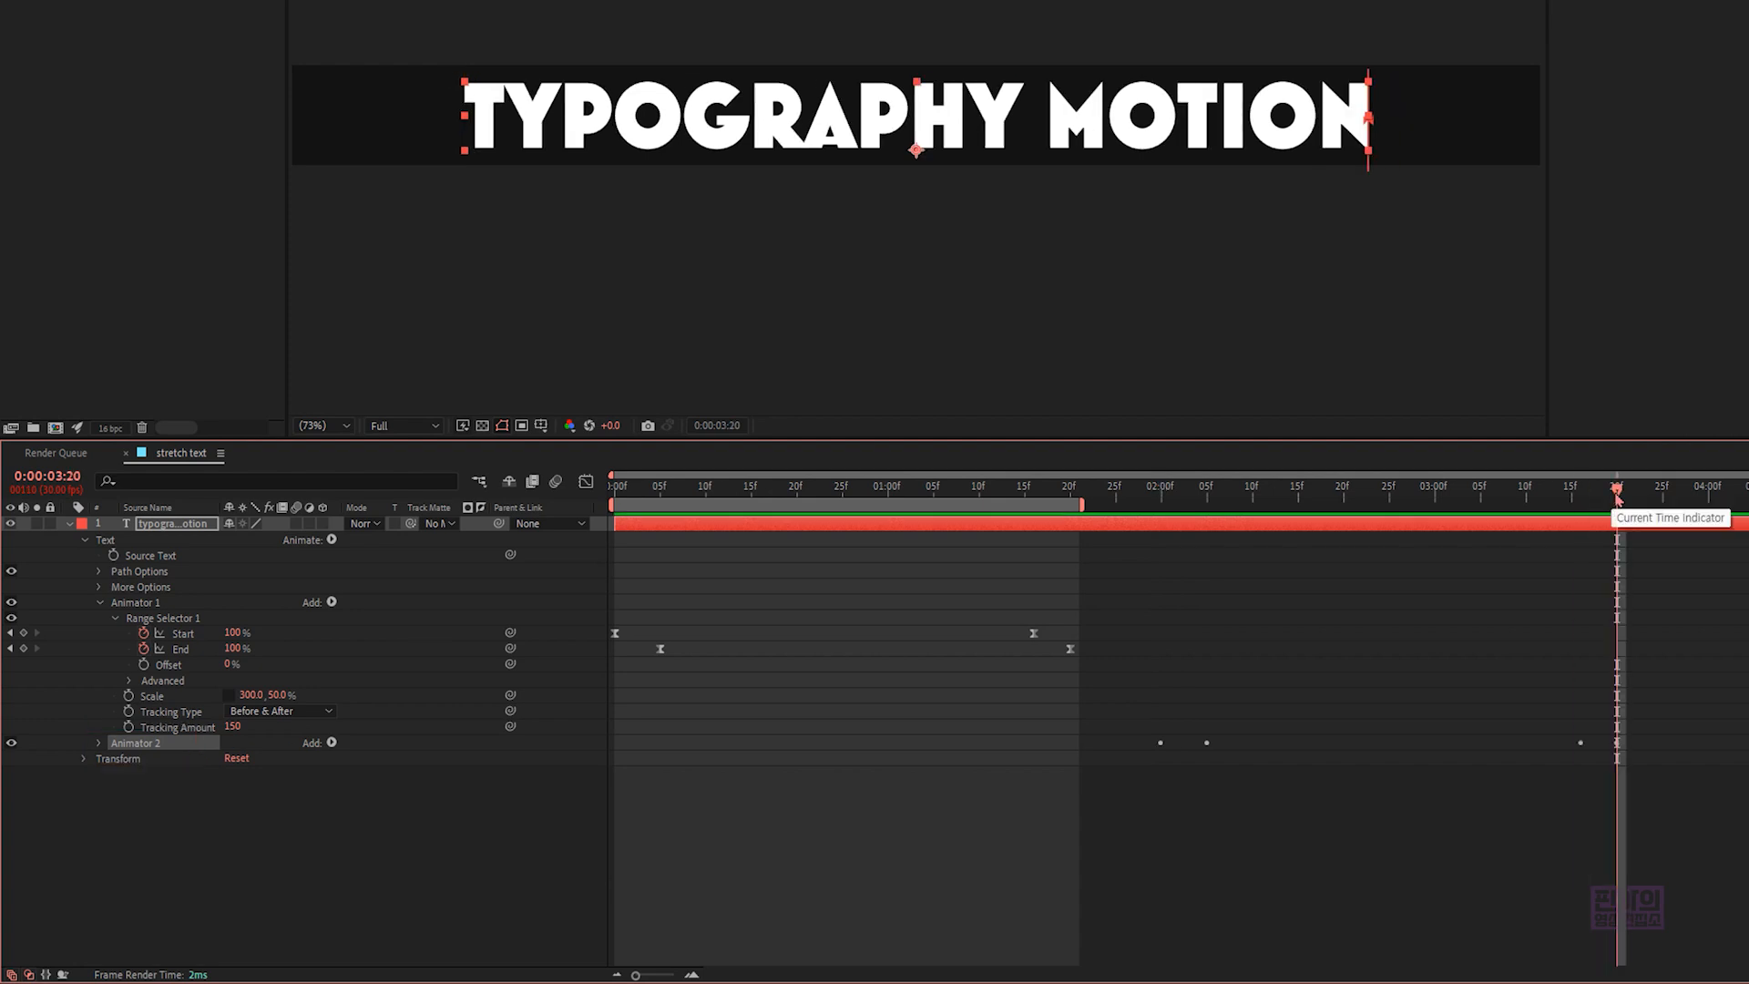
key("n")
key("space")
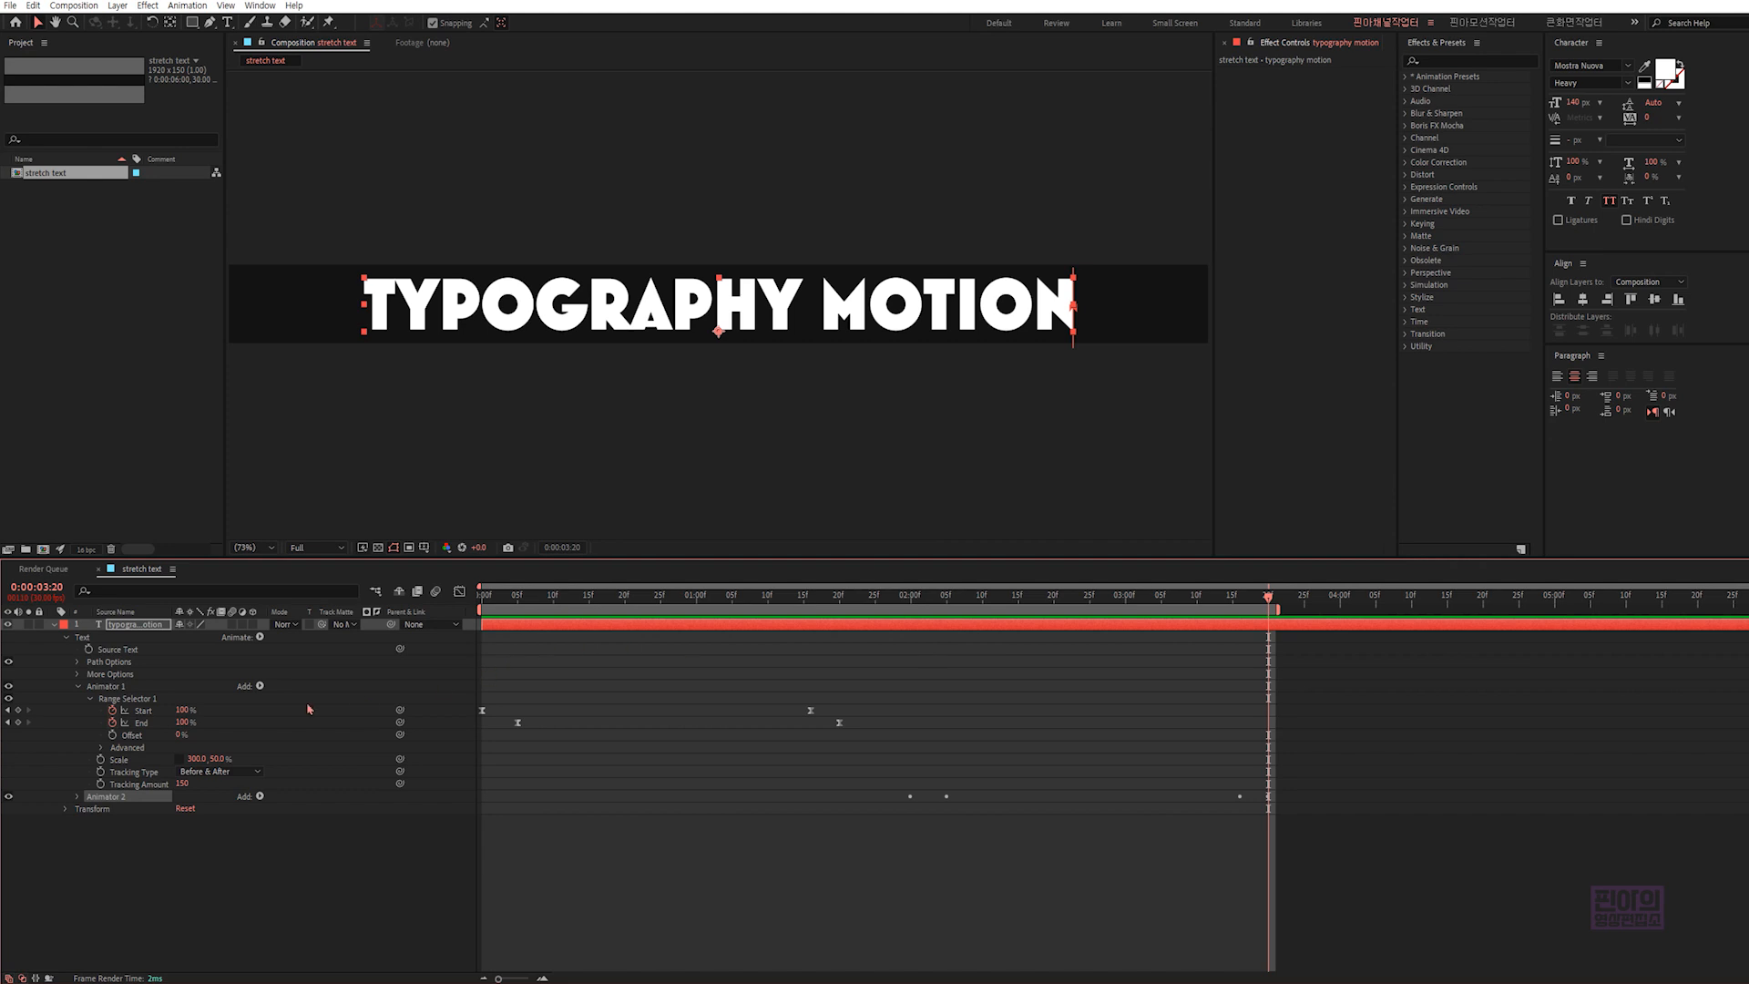
- Paste another copy of Animator 1 onto the text layer at 0:00:04:00 and preview the full animation
left_click(128, 689)
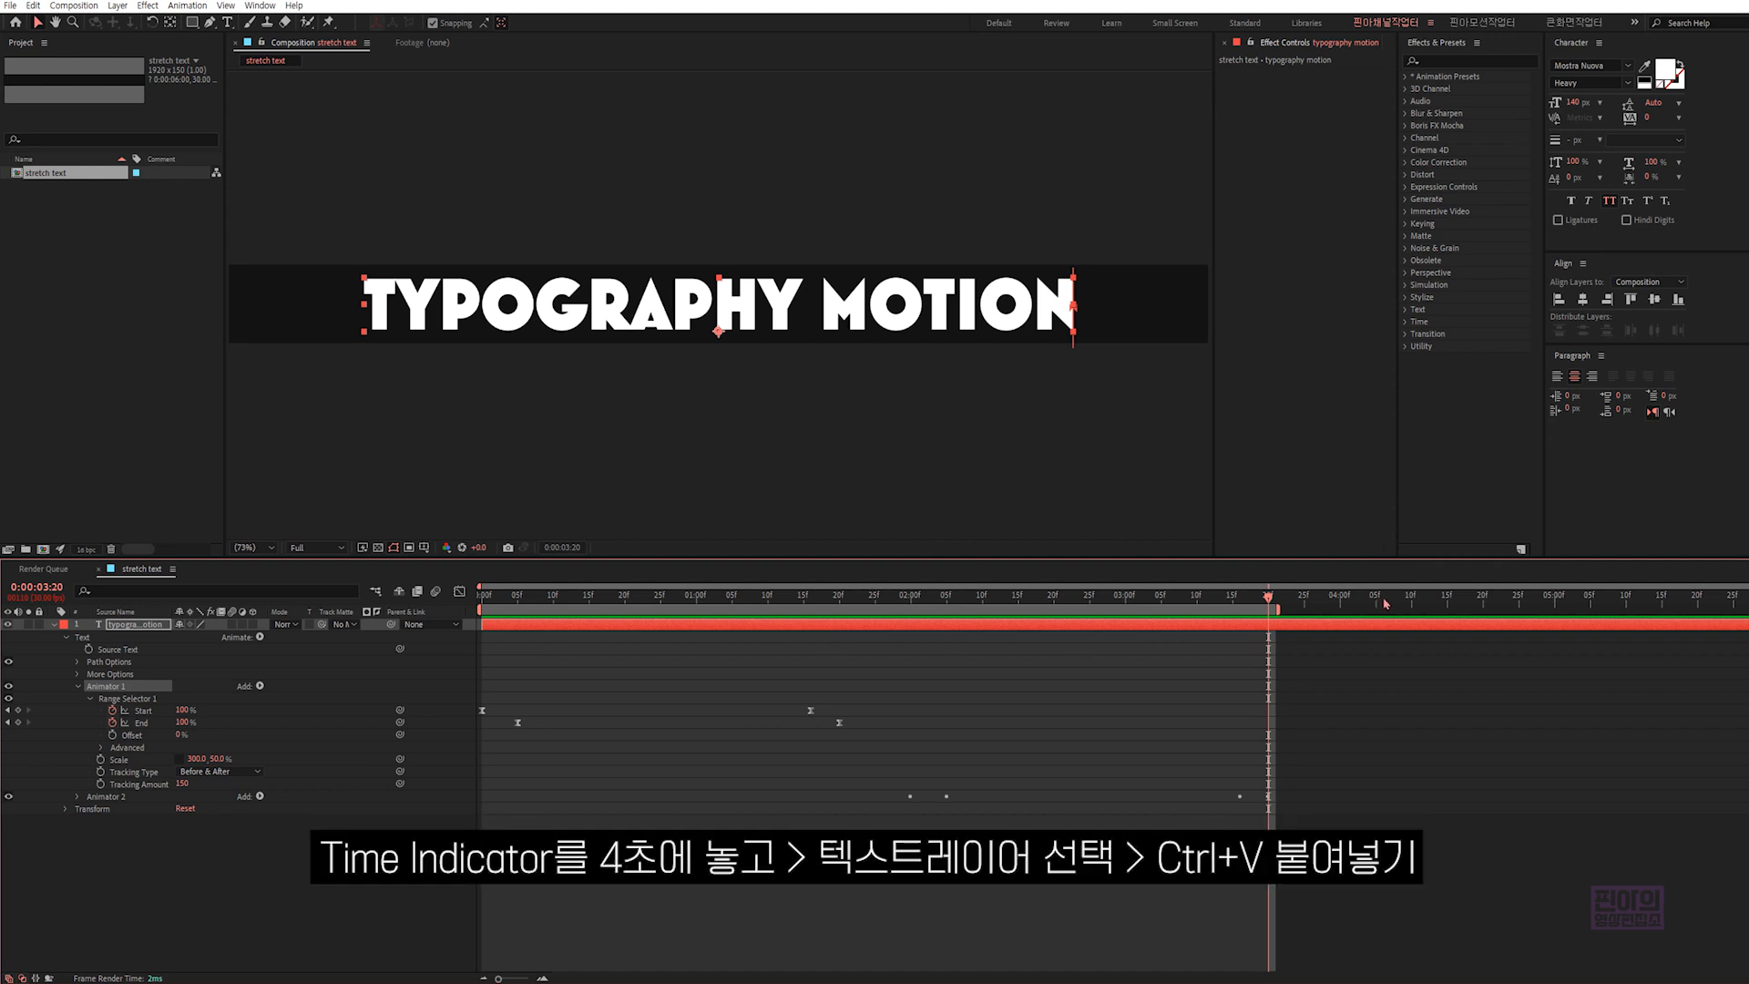
left_click(1340, 599)
key("ctrl+v")
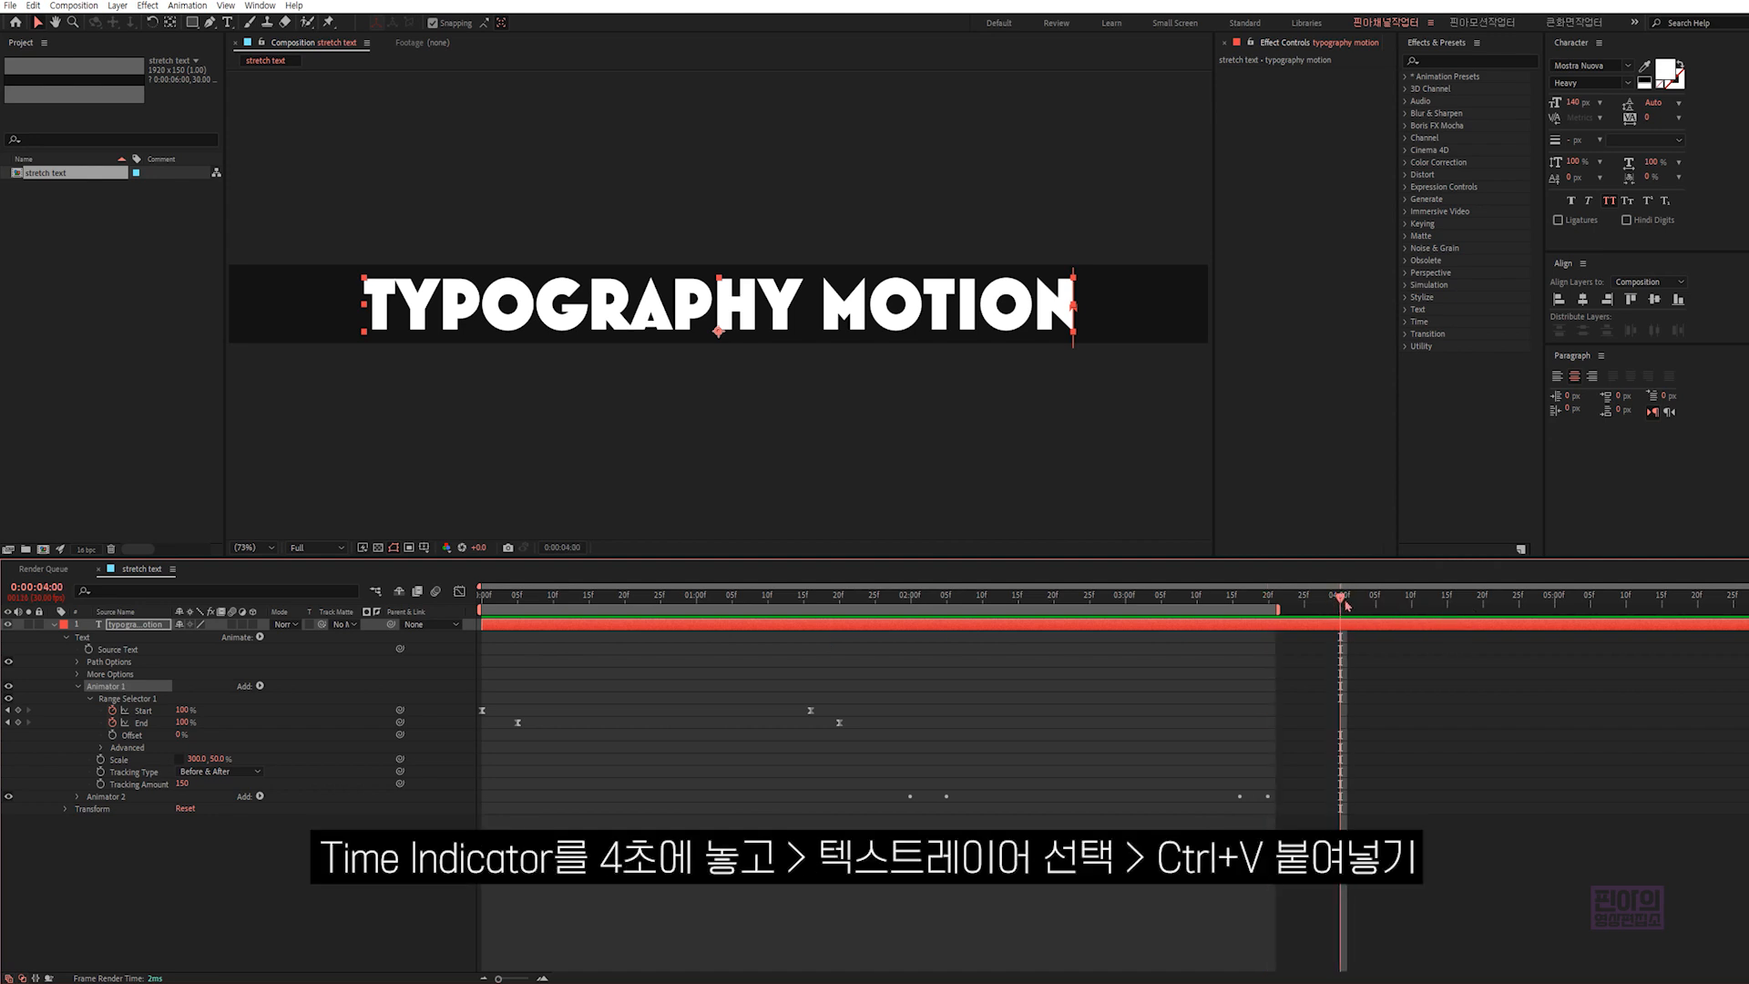
left_click(154, 629)
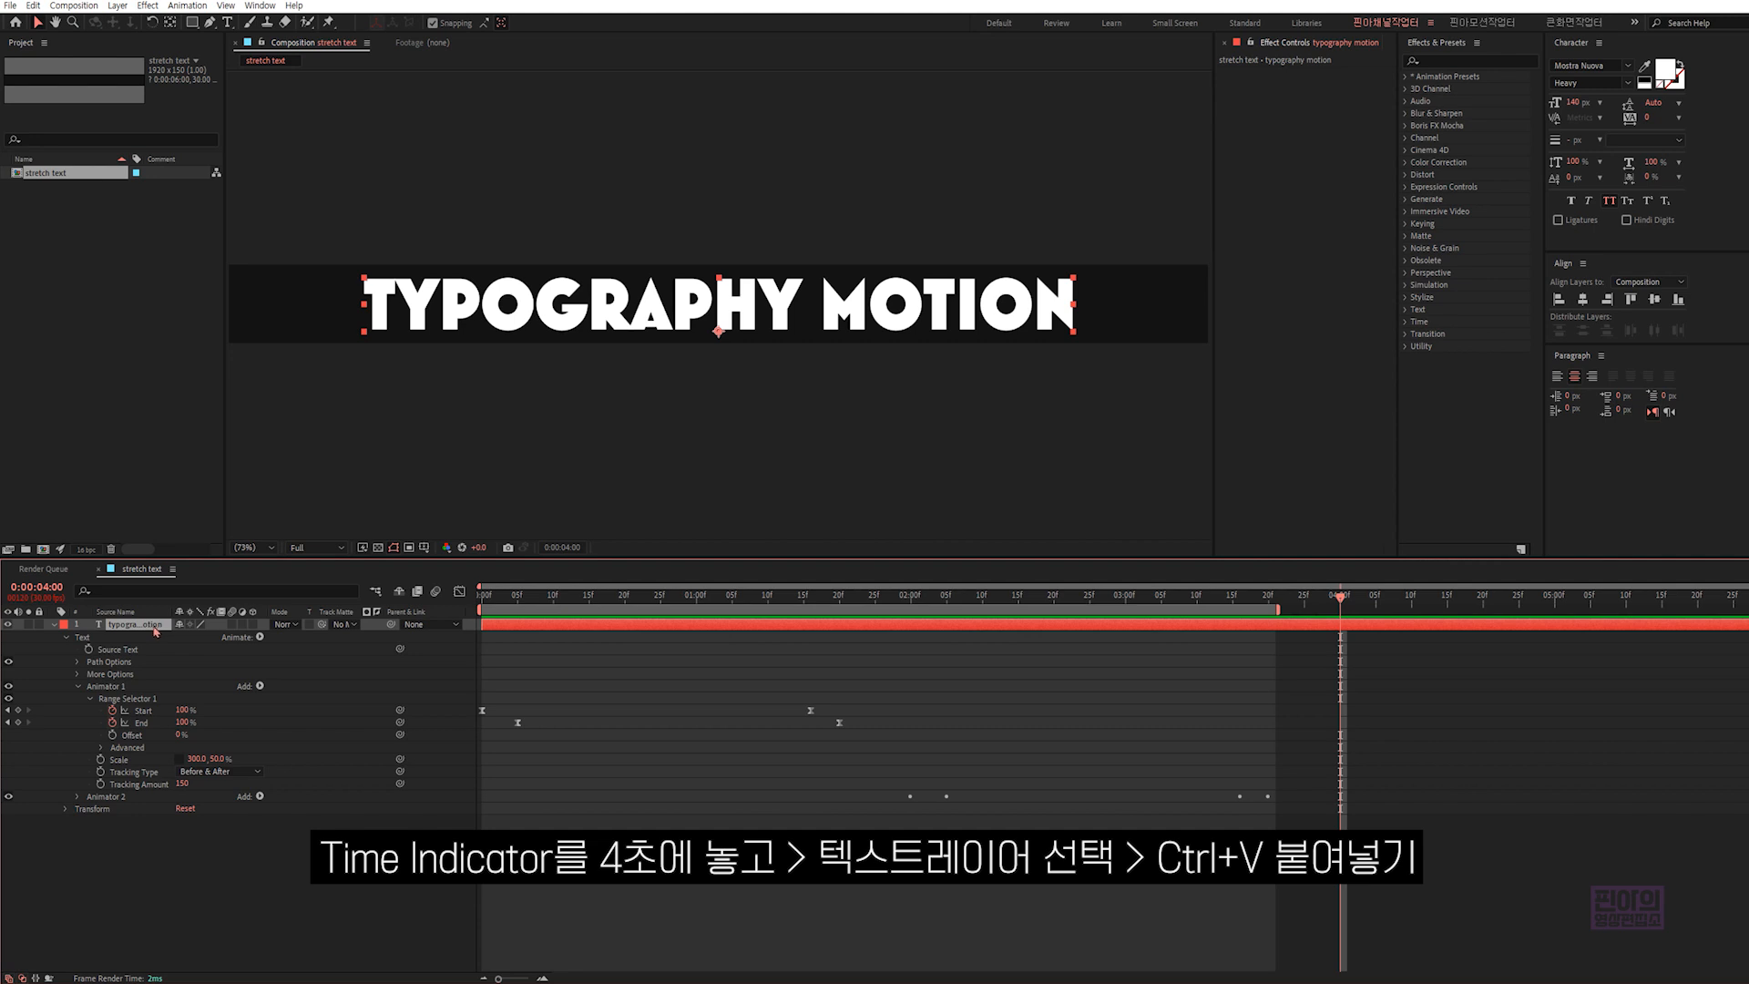
key("ctrl+v")
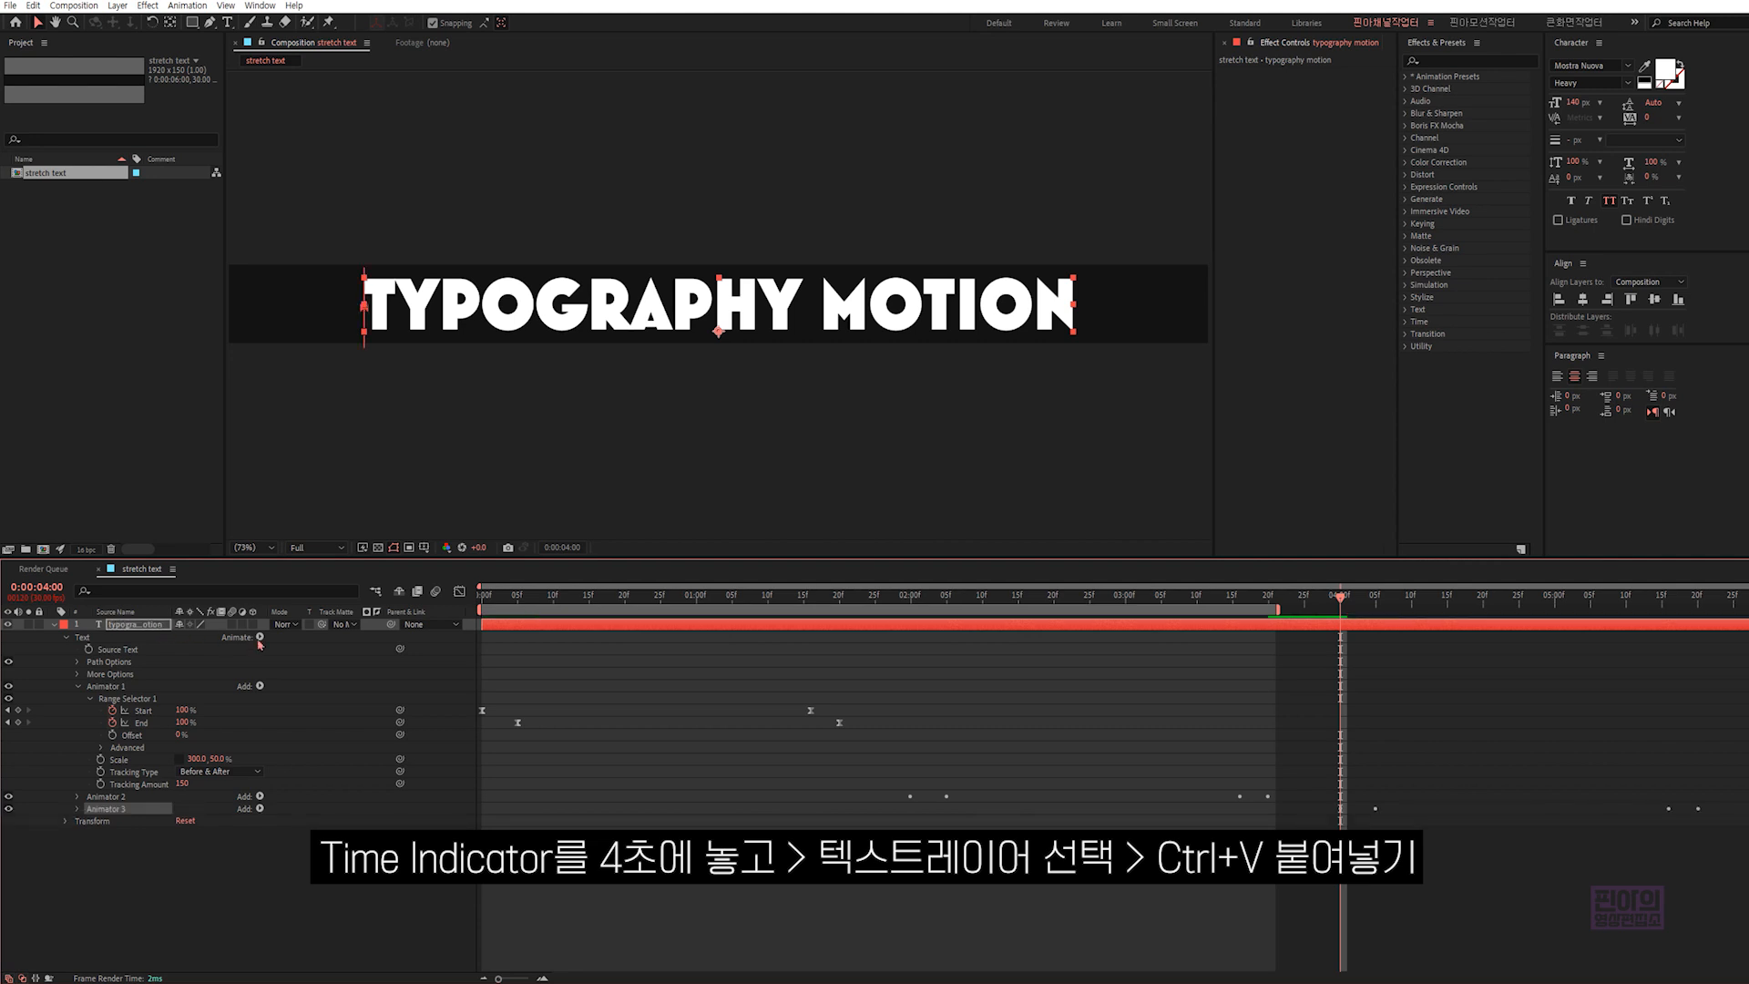
key("space")
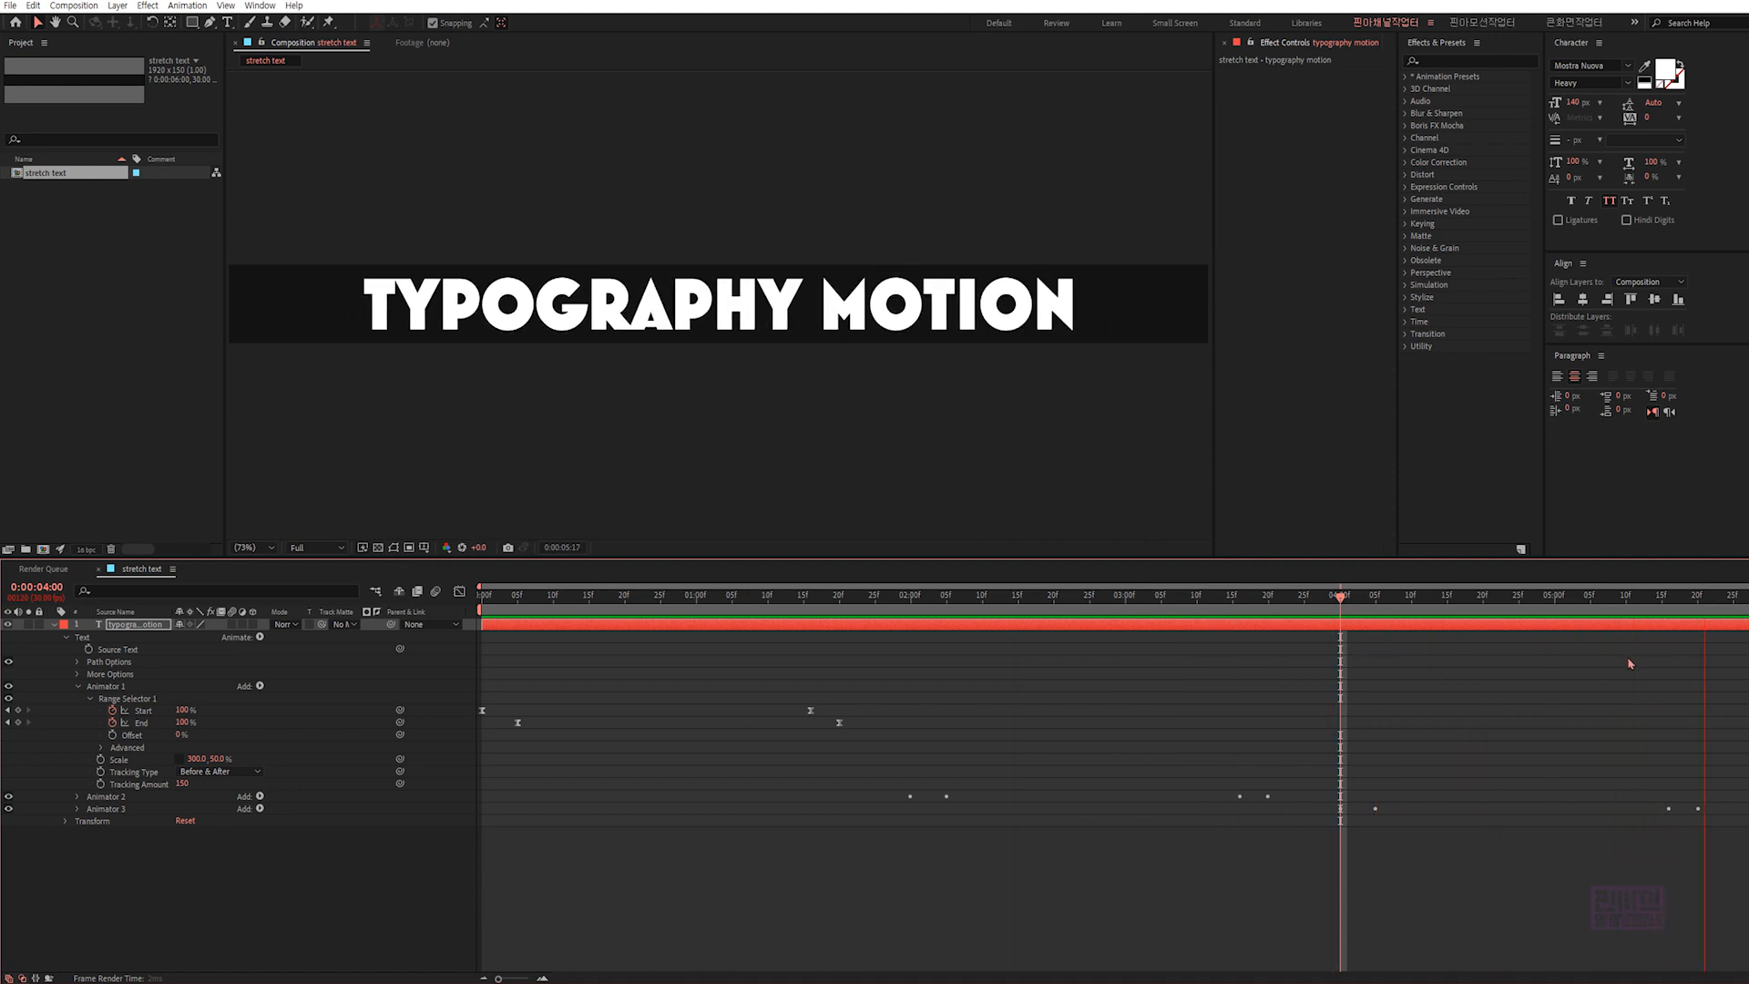
key("space")
left_click(674, 836)
- Create a 1920 x 1080 composition named "stretch comp" at 30 fps with a 6-second duration
key("ctrl+n")
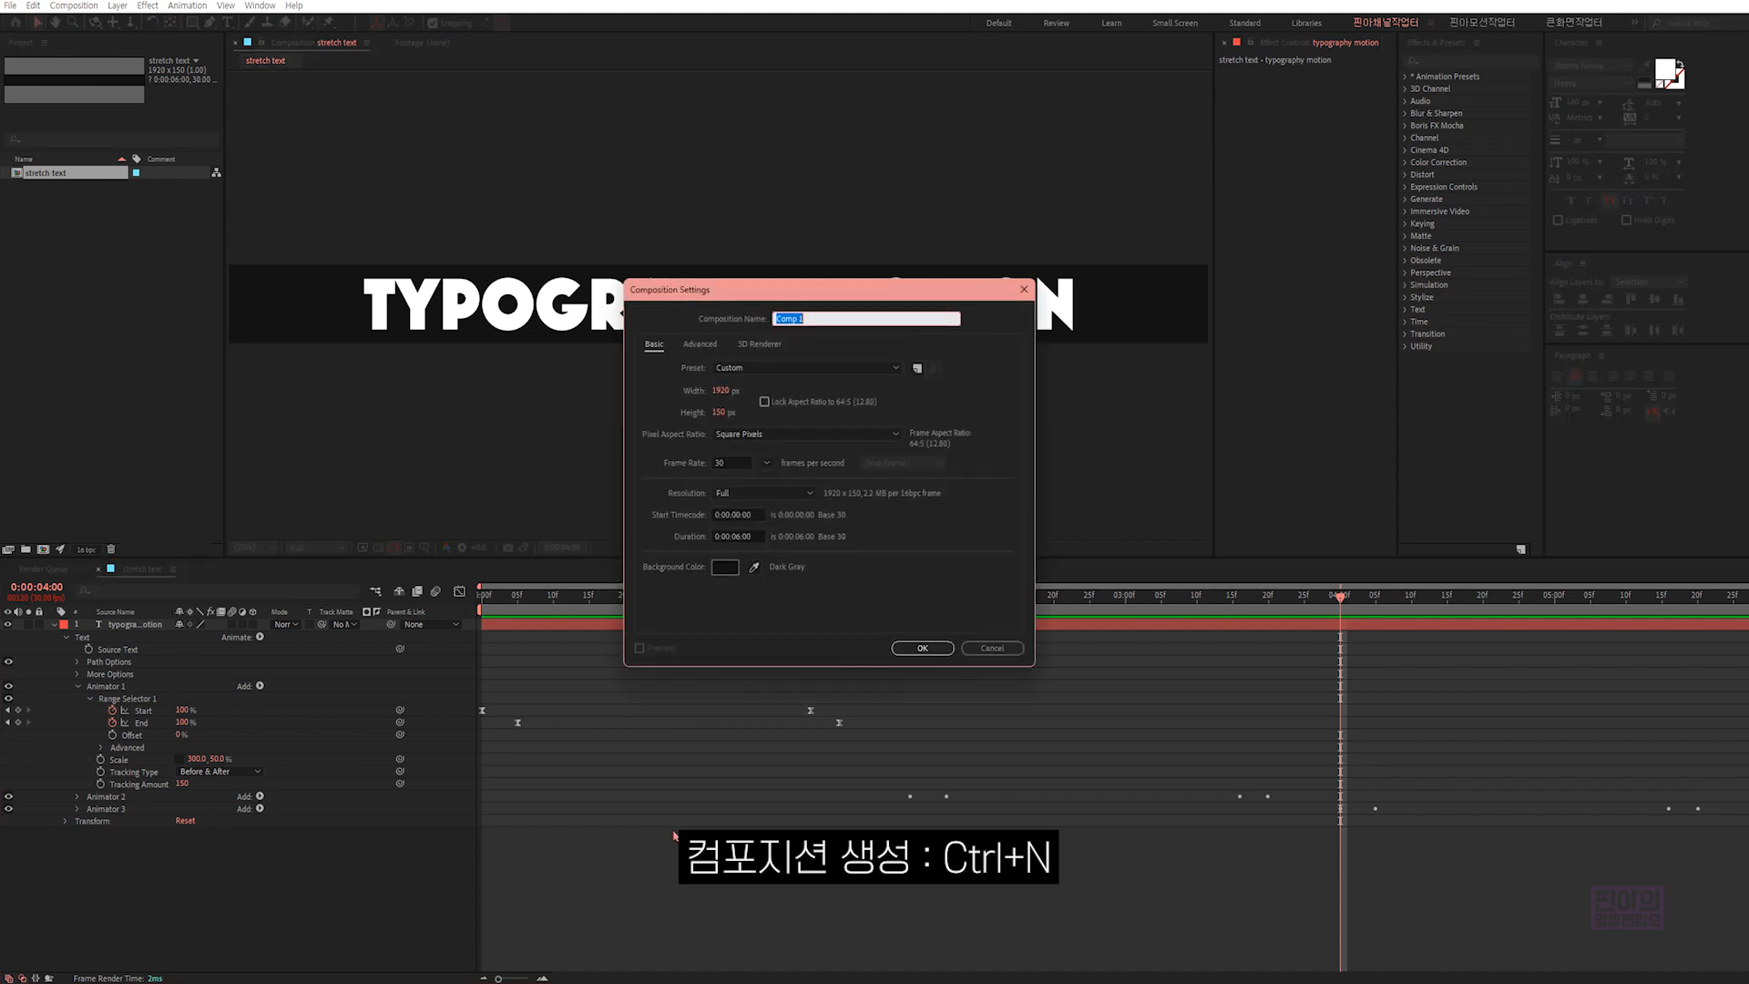
left_click(720, 391)
left_click(721, 412)
type("1080")
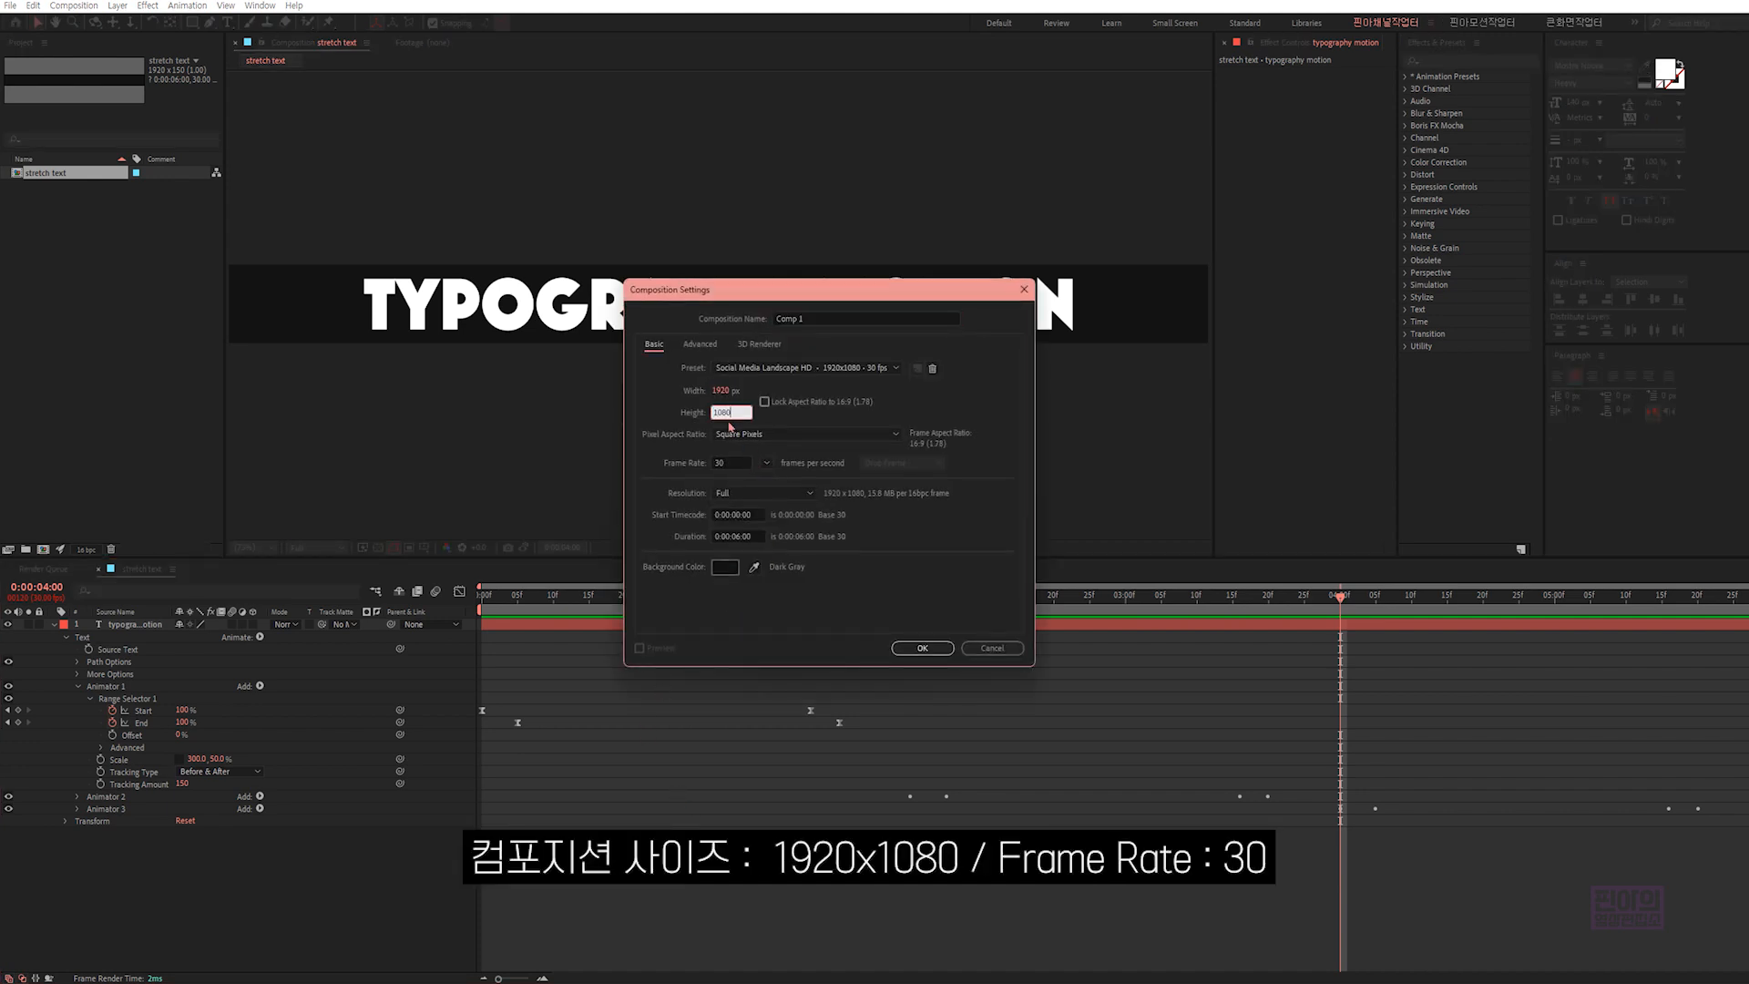
left_click(733, 460)
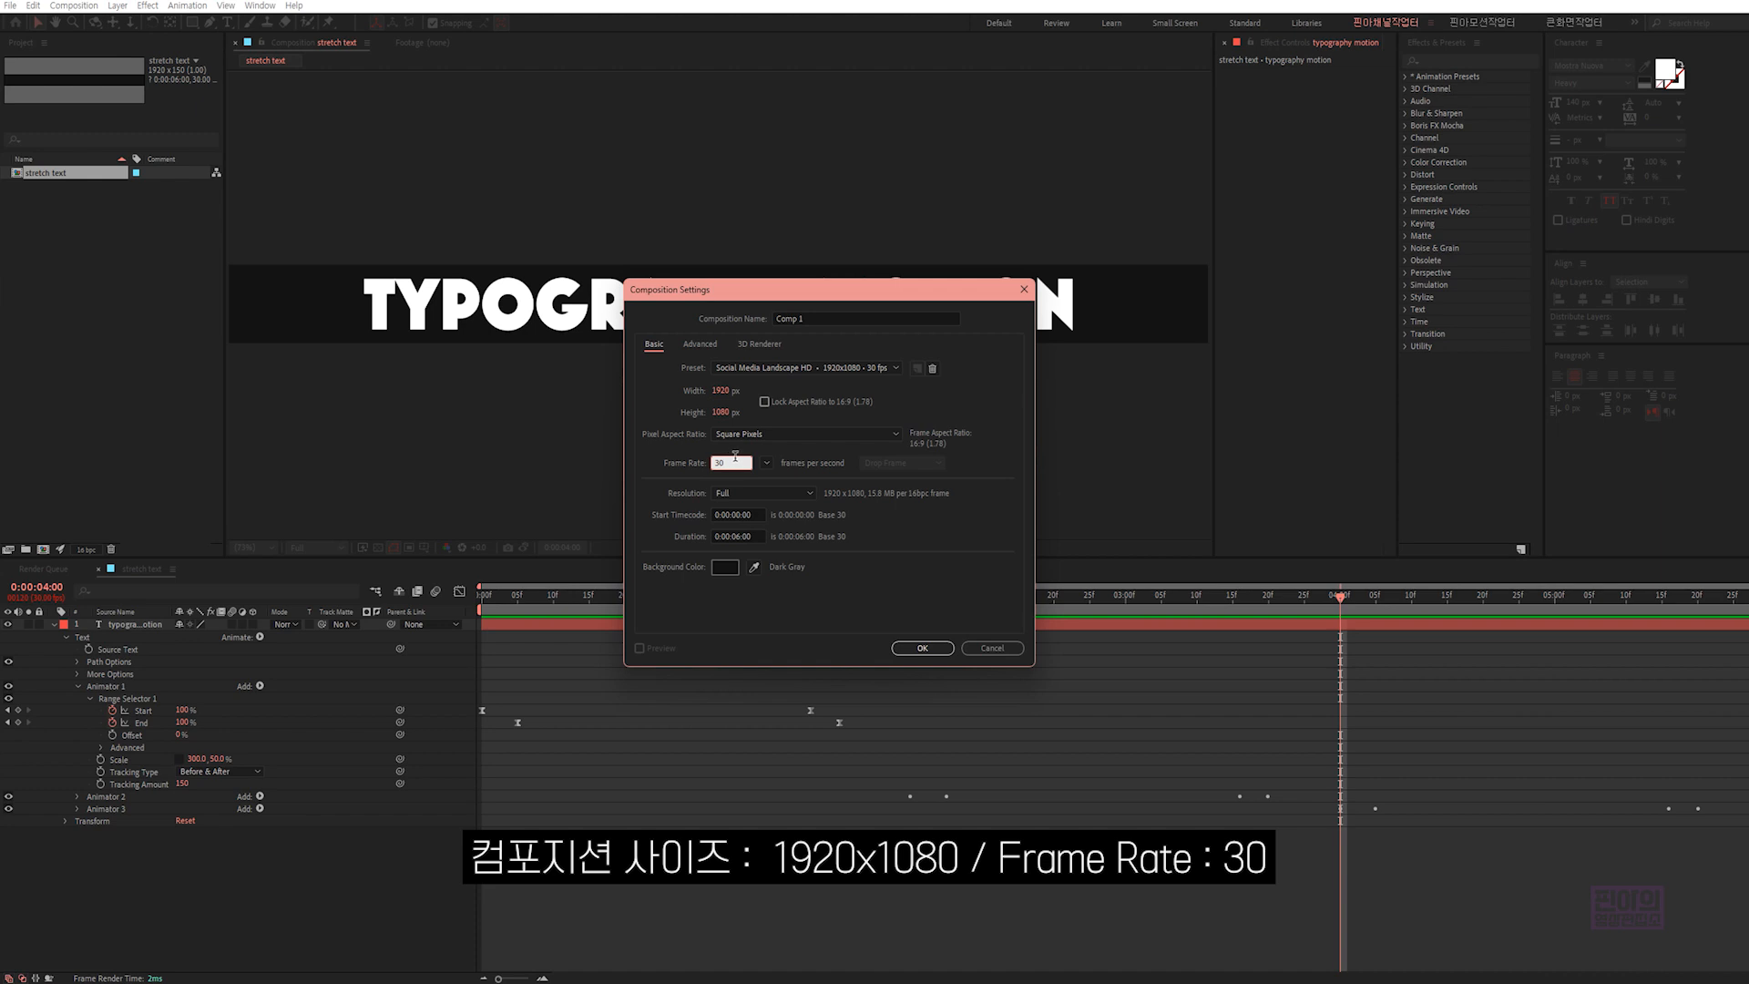
left_click(758, 536)
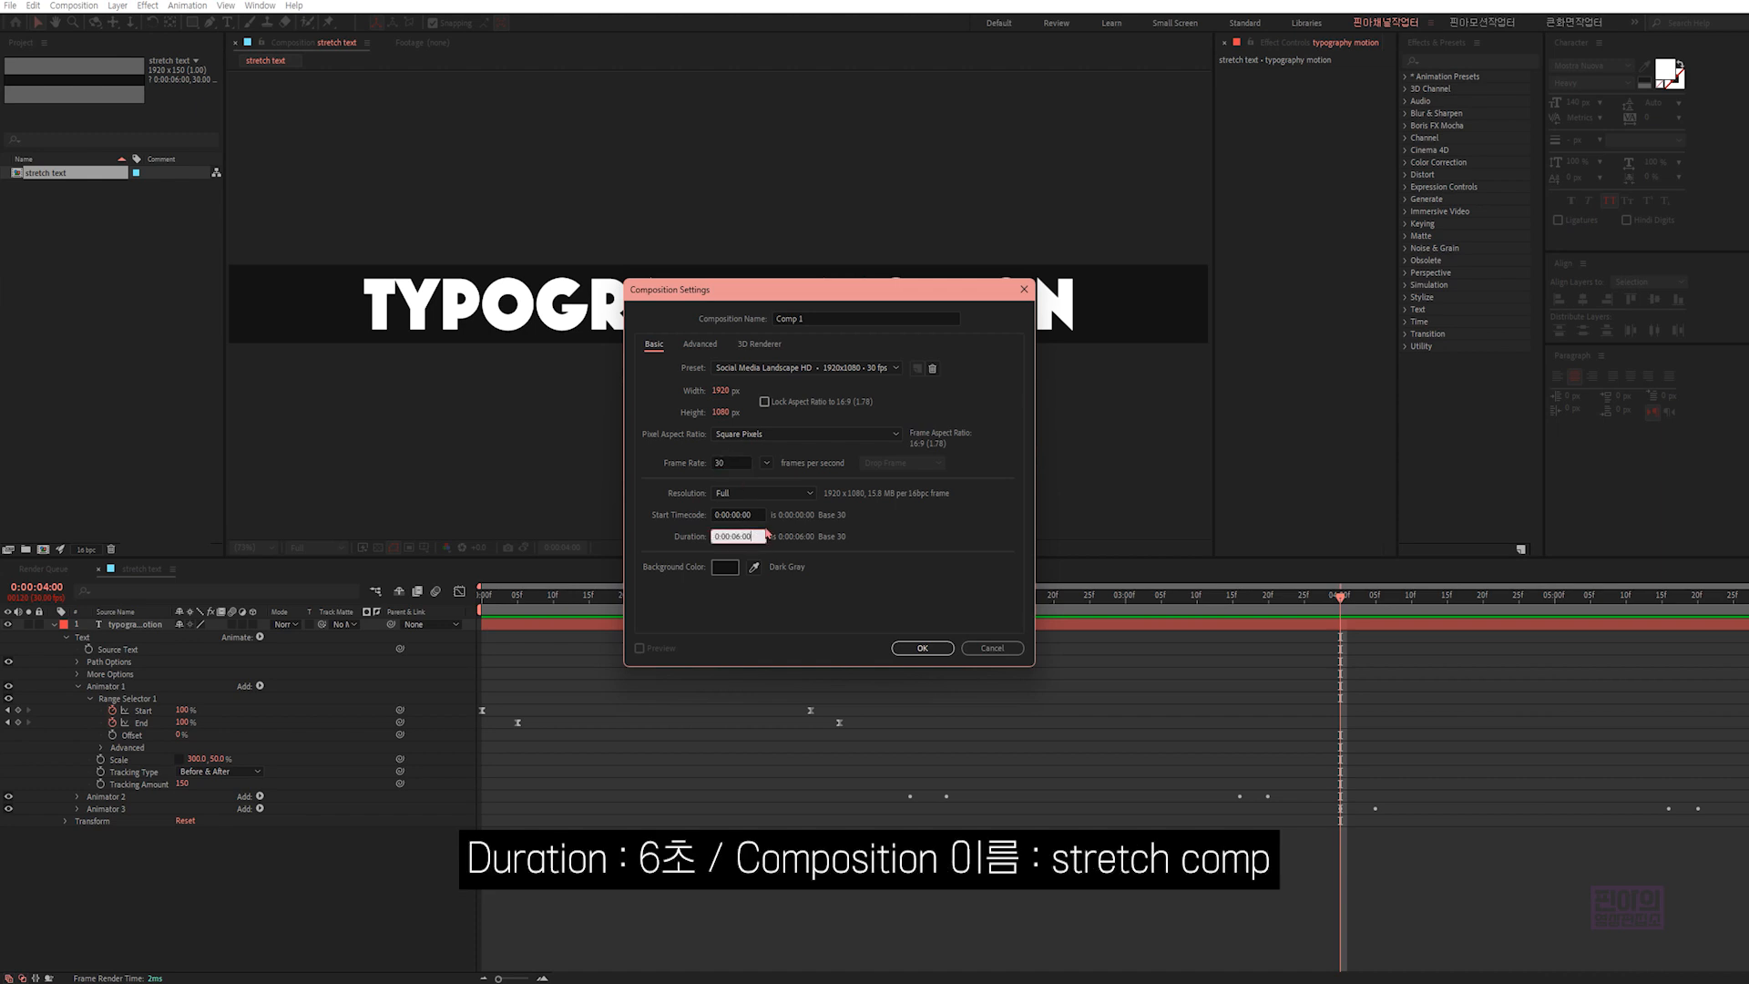
left_click(818, 318)
type("st")
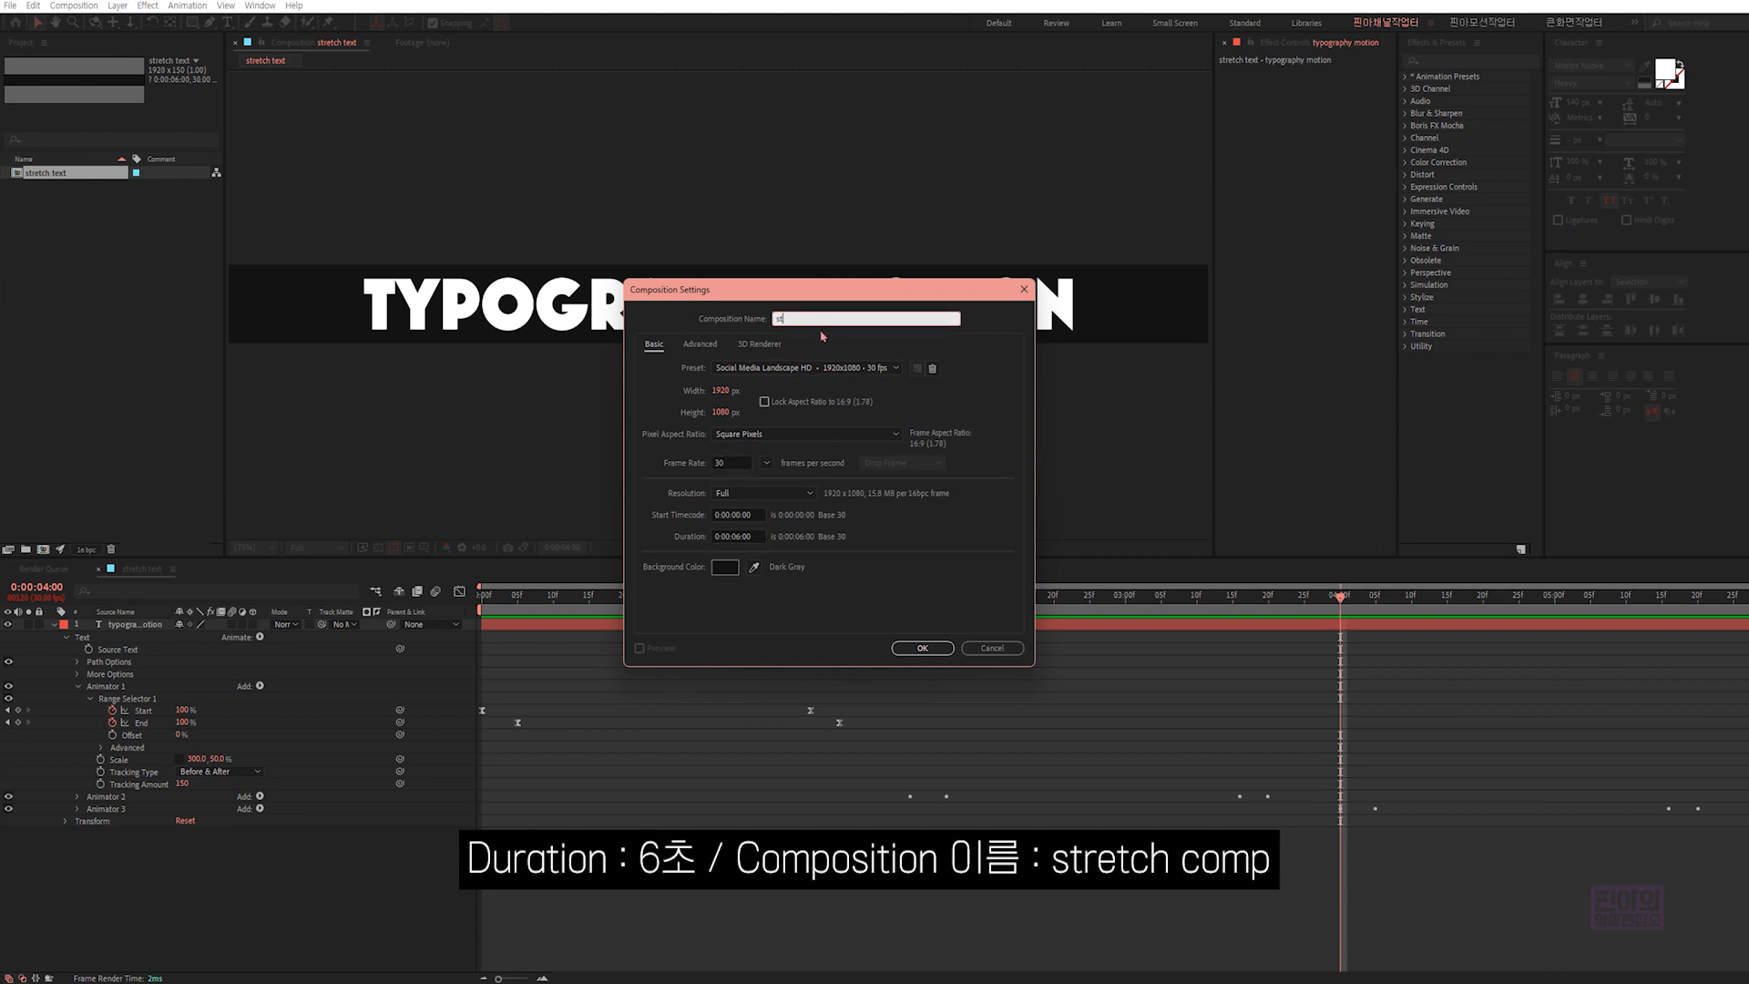
type("retch comp")
left_click(922, 648)
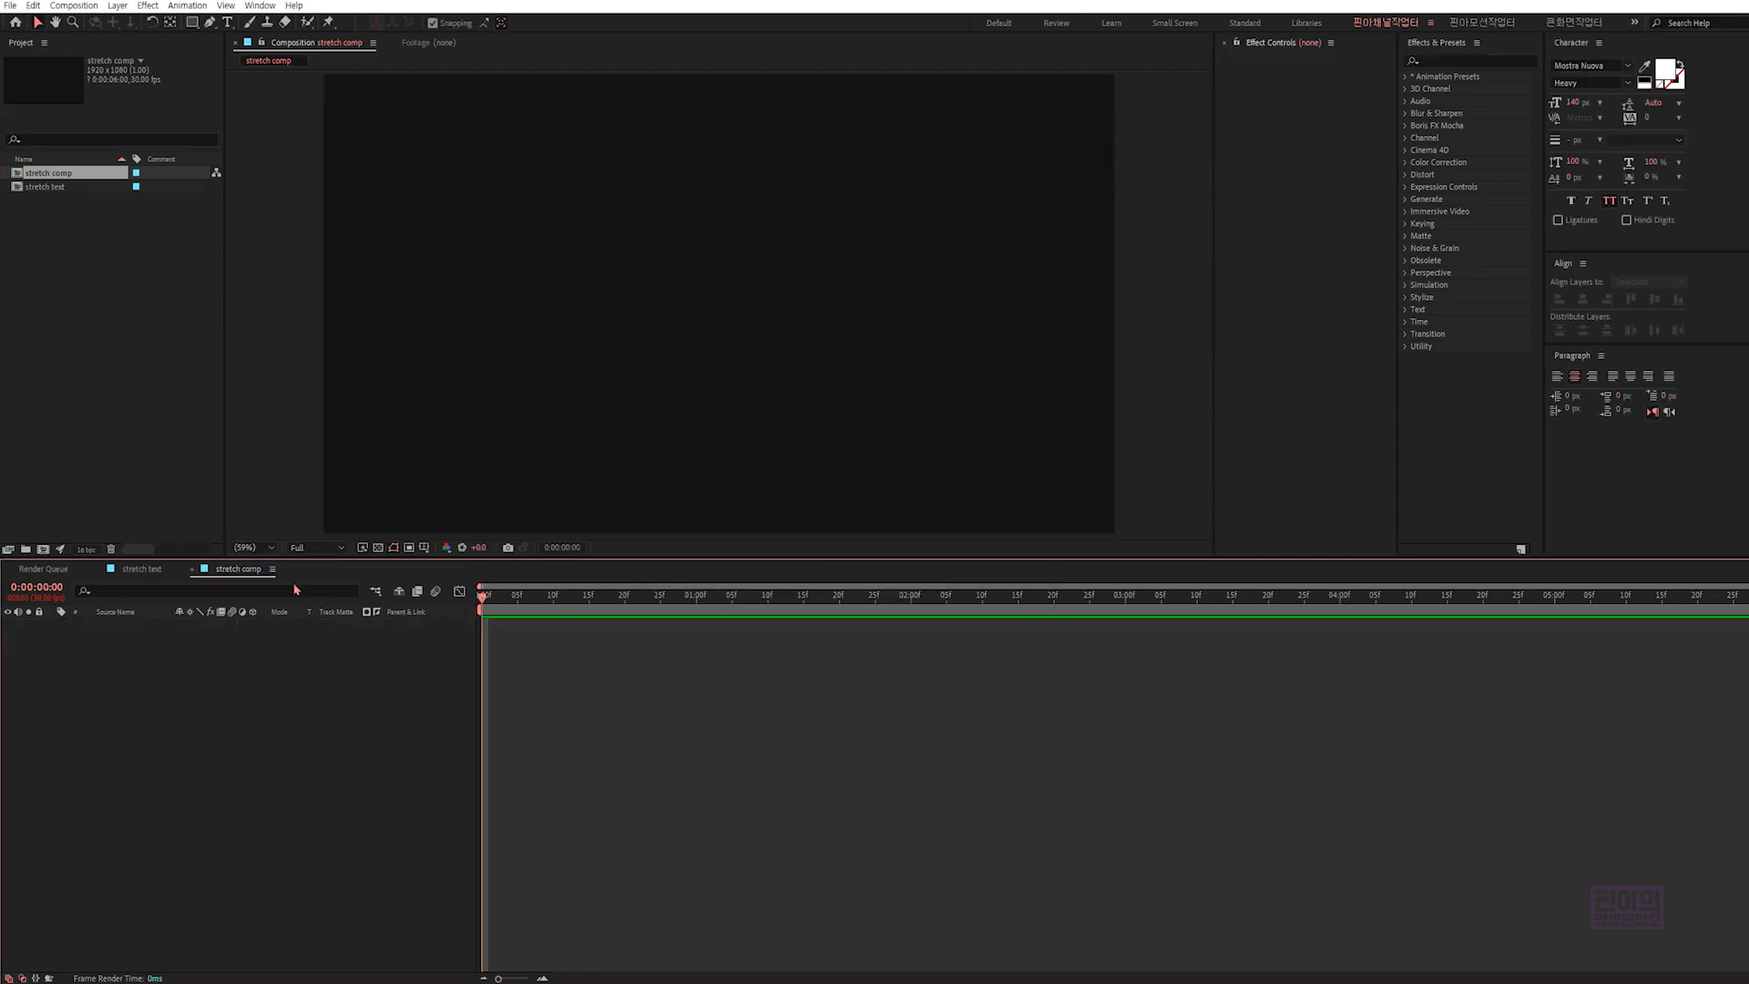
- Place the "stretch text" composition as a layer in "stretch comp"
left_click(65, 188)
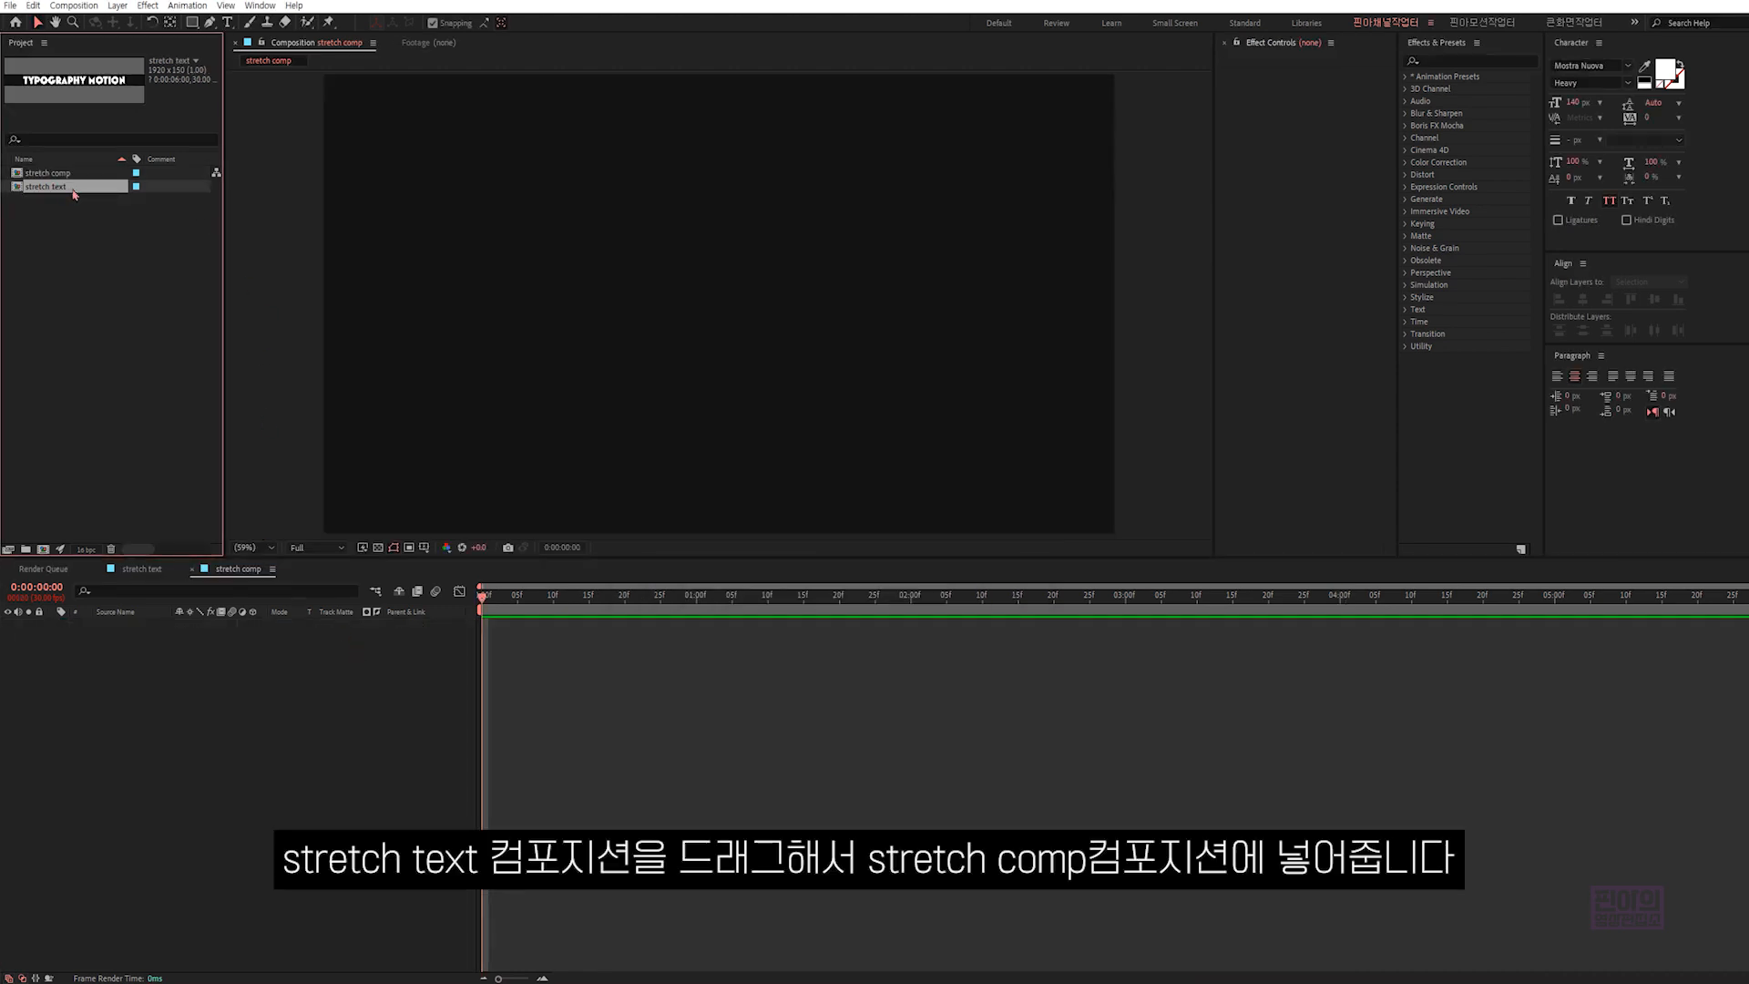
left_click_drag(75, 194, 198, 706)
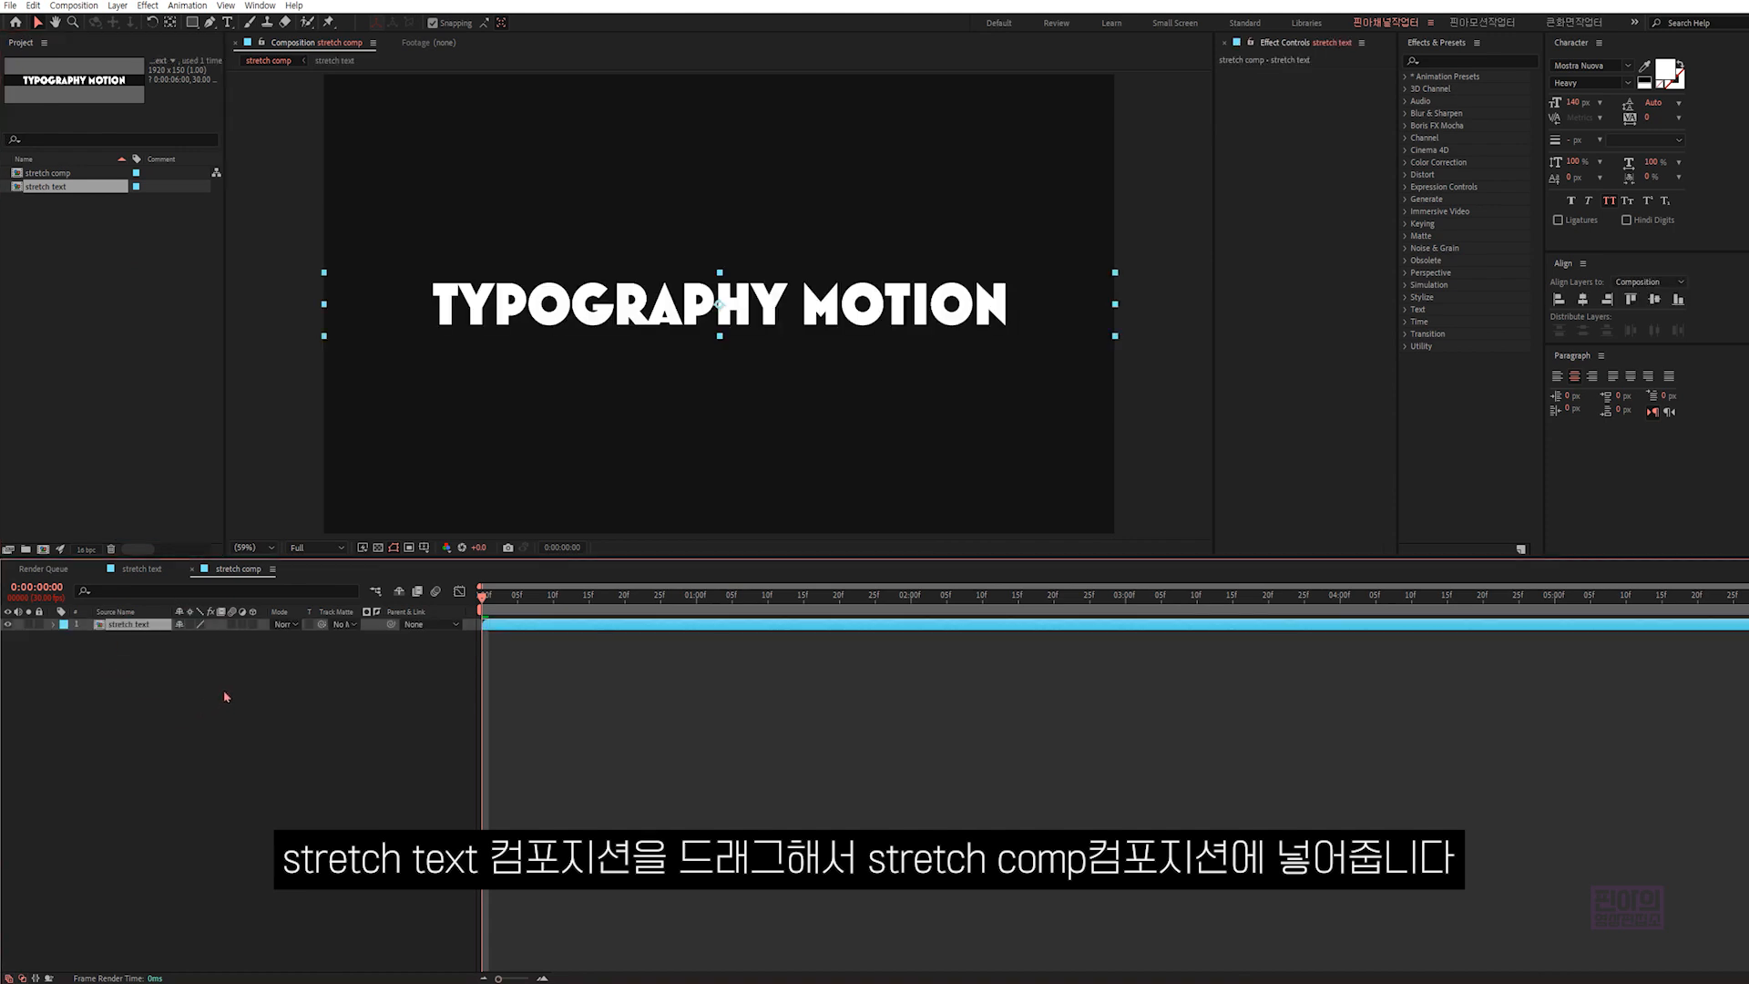
- Find the Motion Tile effect and apply it to the "stretch text" layer
left_click(1550, 70)
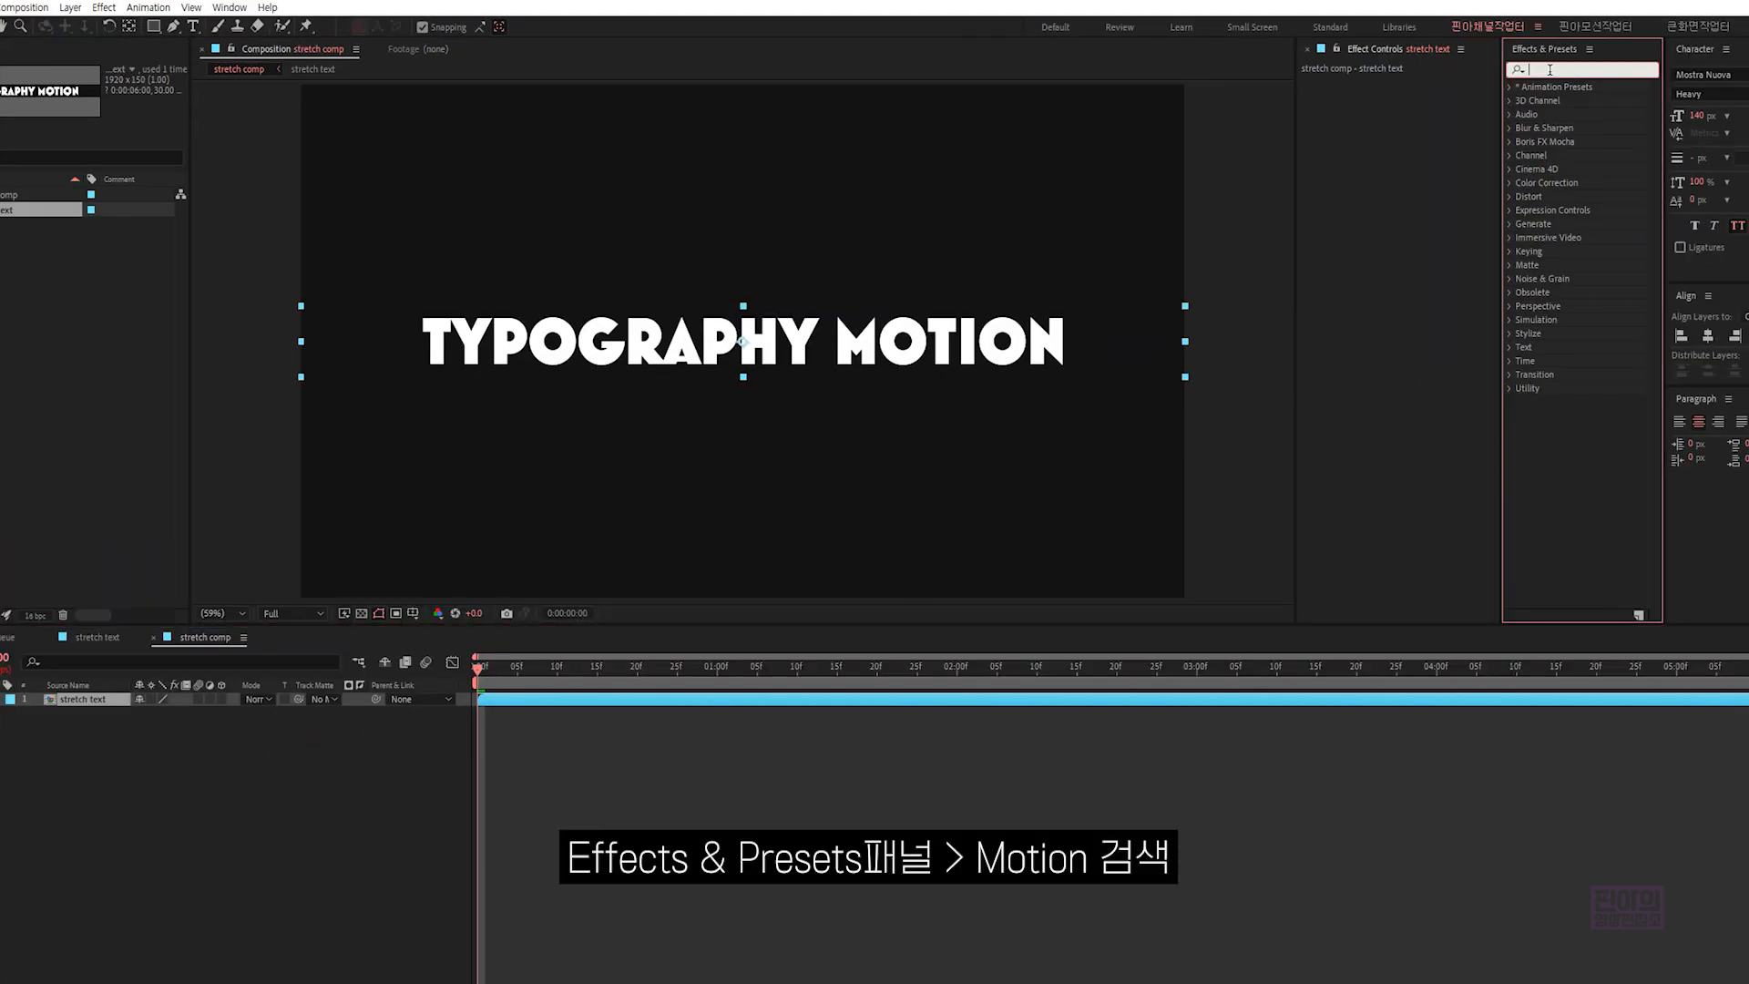
type("motion")
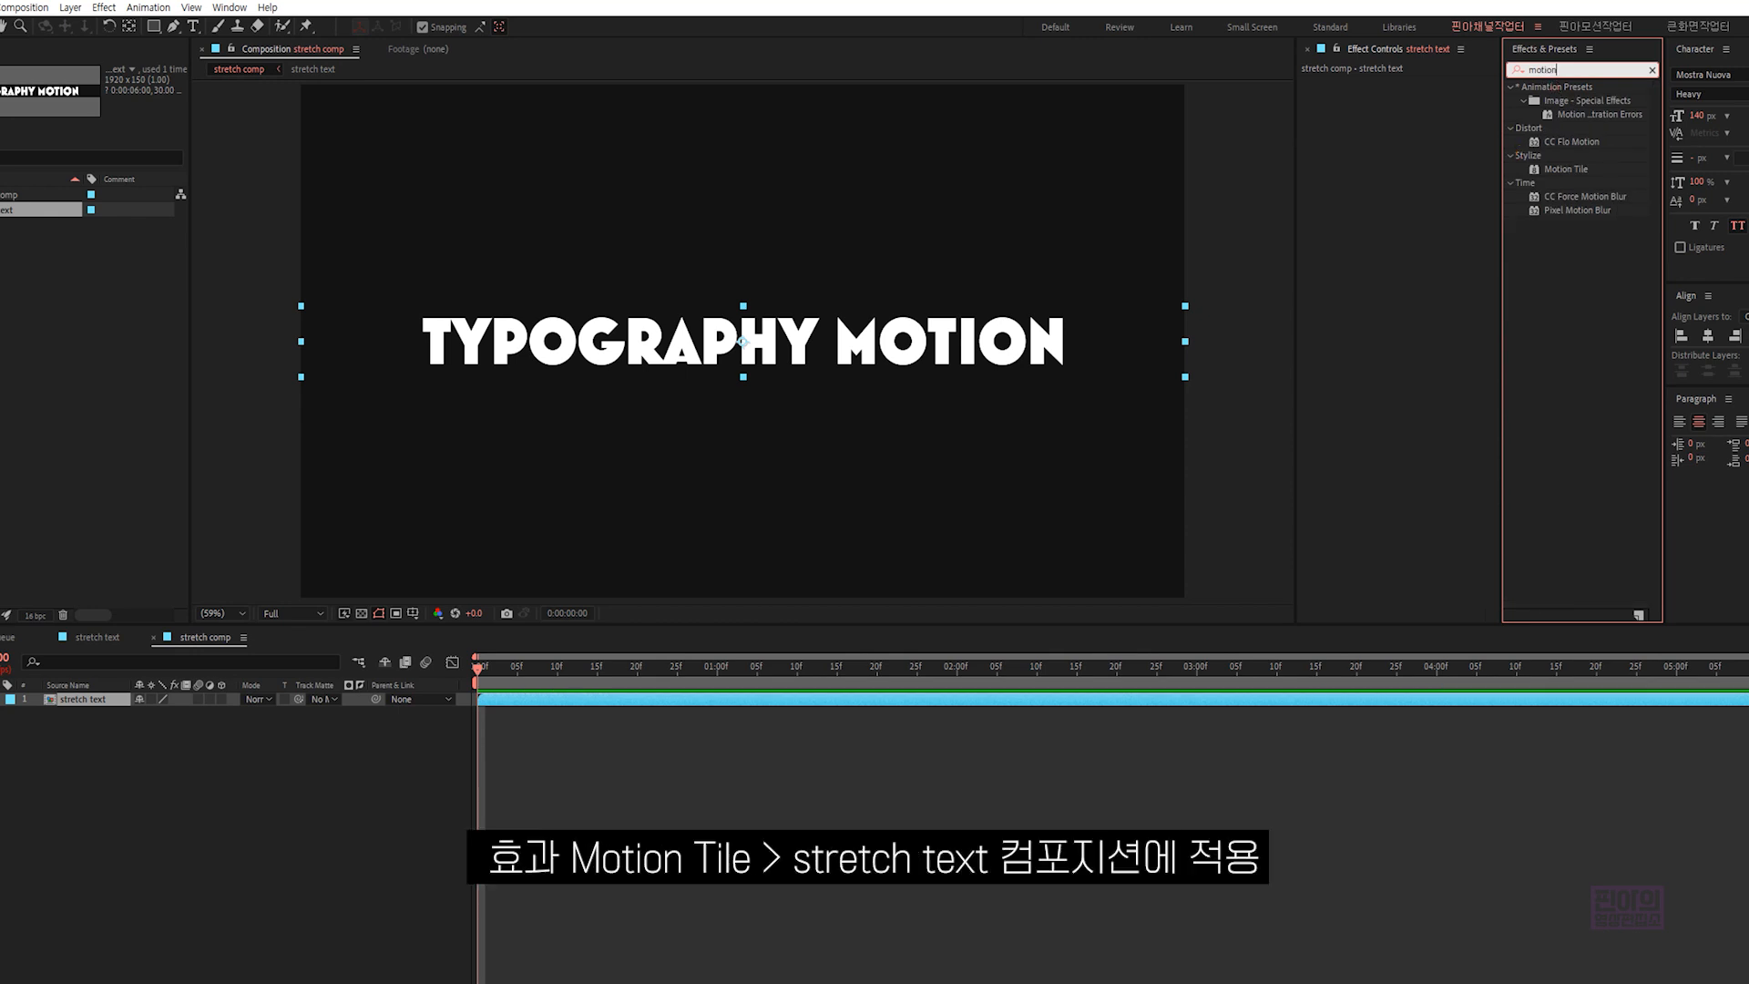
mouse_move(1515, 152)
left_mouse_down()
mouse_move(1612, 183)
mouse_move(1415, 148)
left_mouse_up()
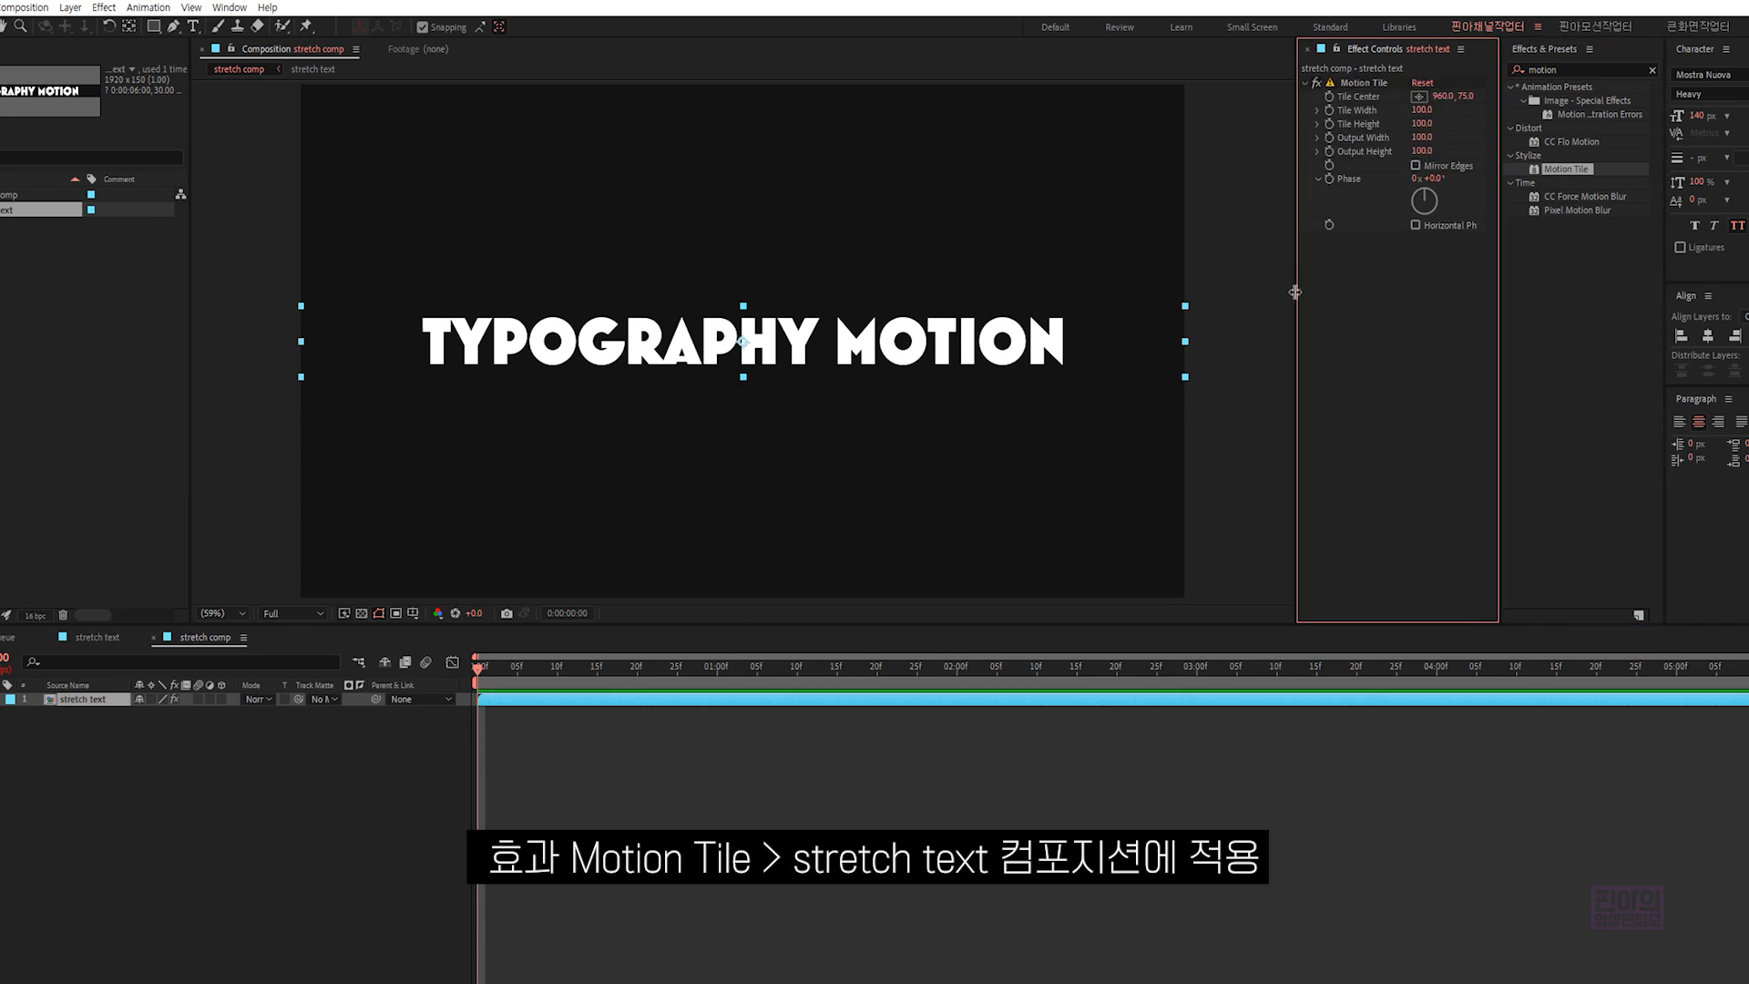
- Set the Motion Tile Output Height to 700 so the text repeats vertically
left_click_drag(1294, 289, 1271, 285)
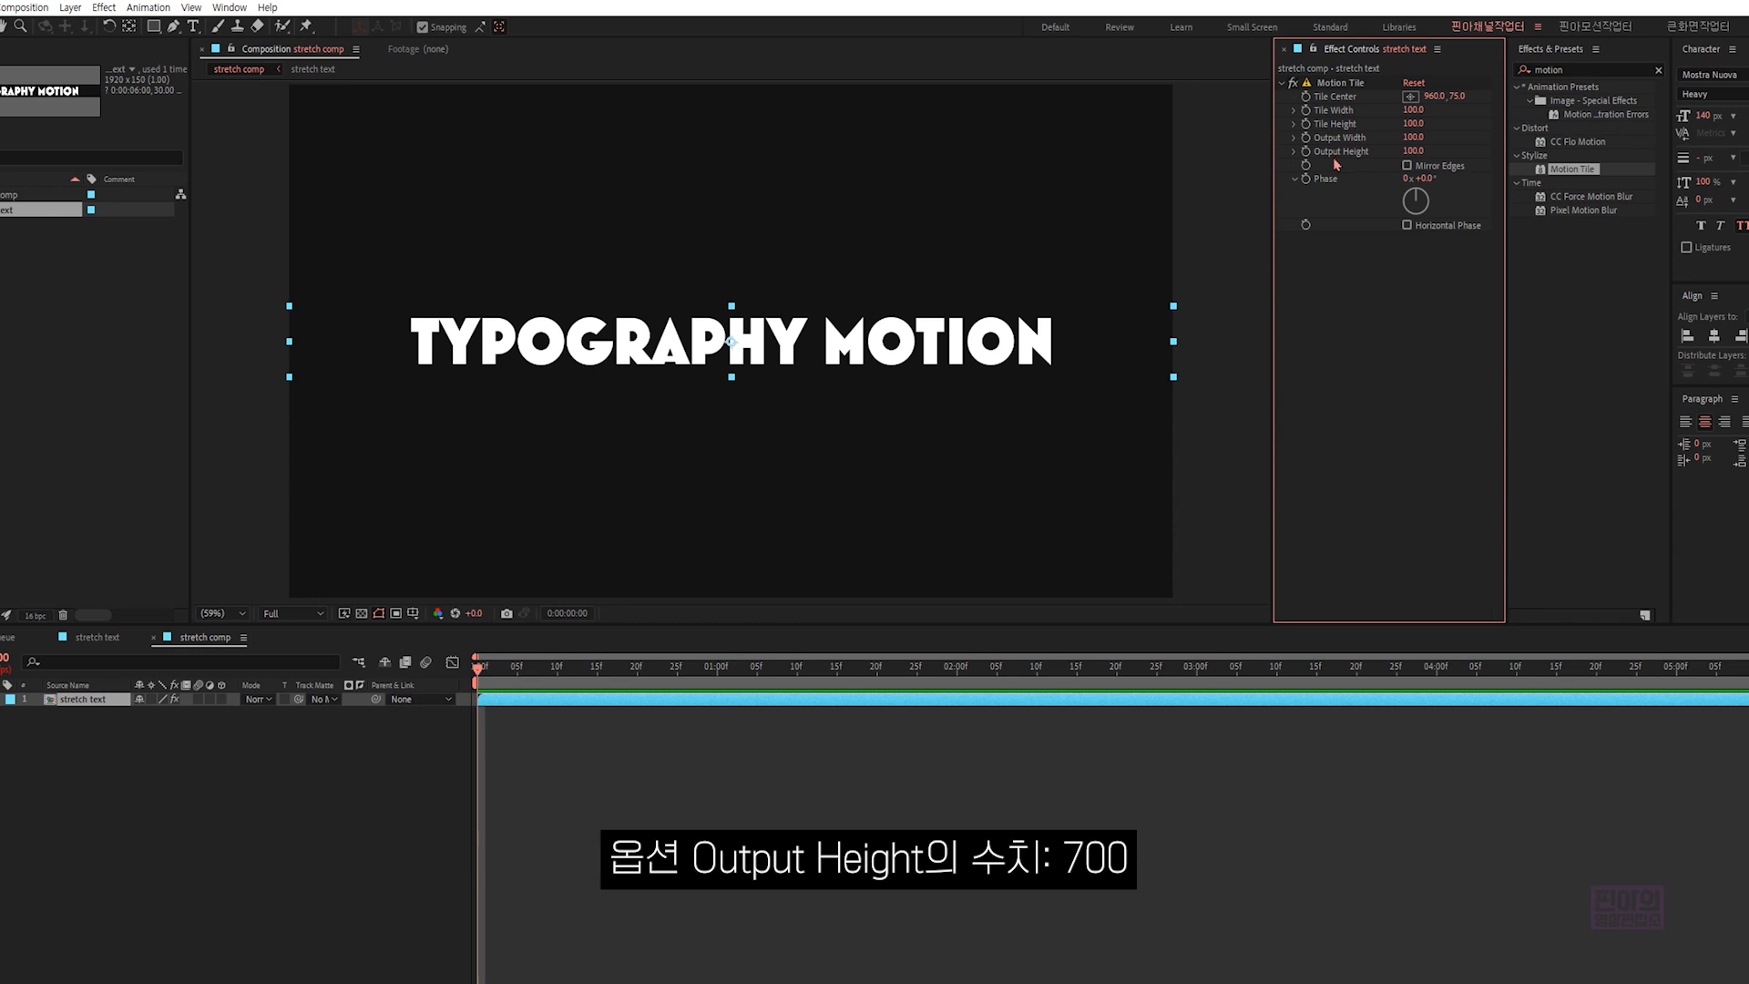
left_click(1413, 151)
type("700")
key("Return")
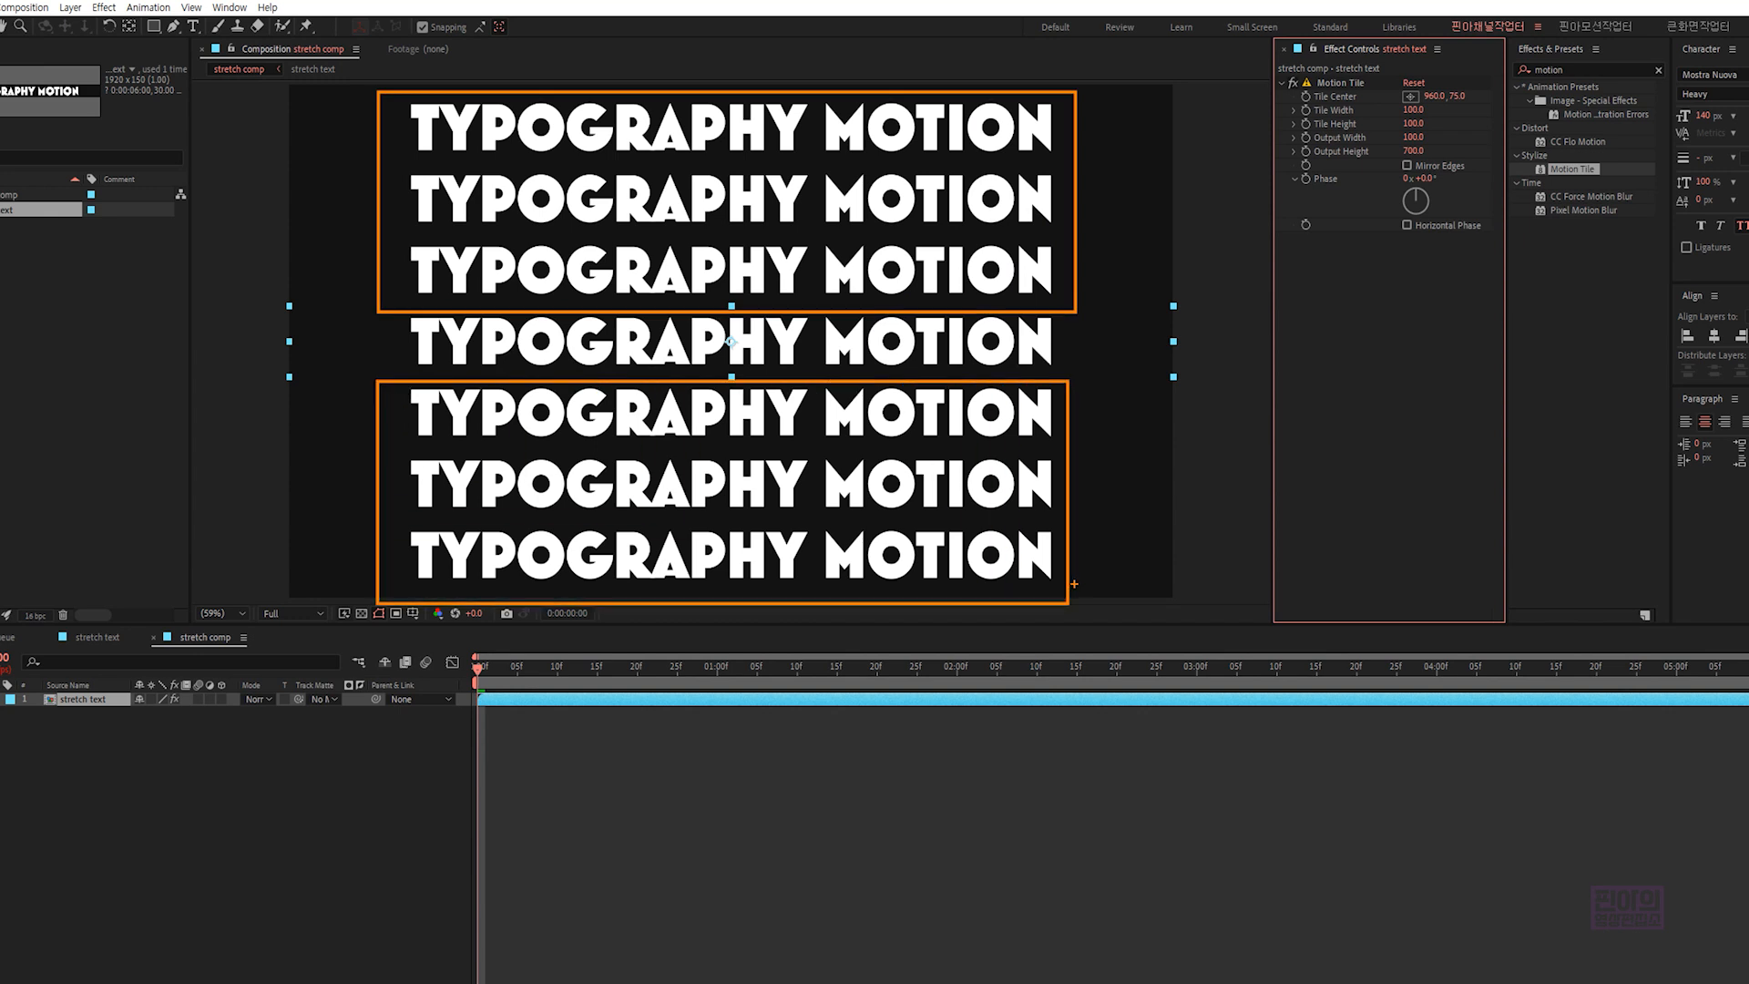
- Create a 1920 x 1080 dark gray solid and place it beneath the "stretch text" layer as the background
left_click(247, 773)
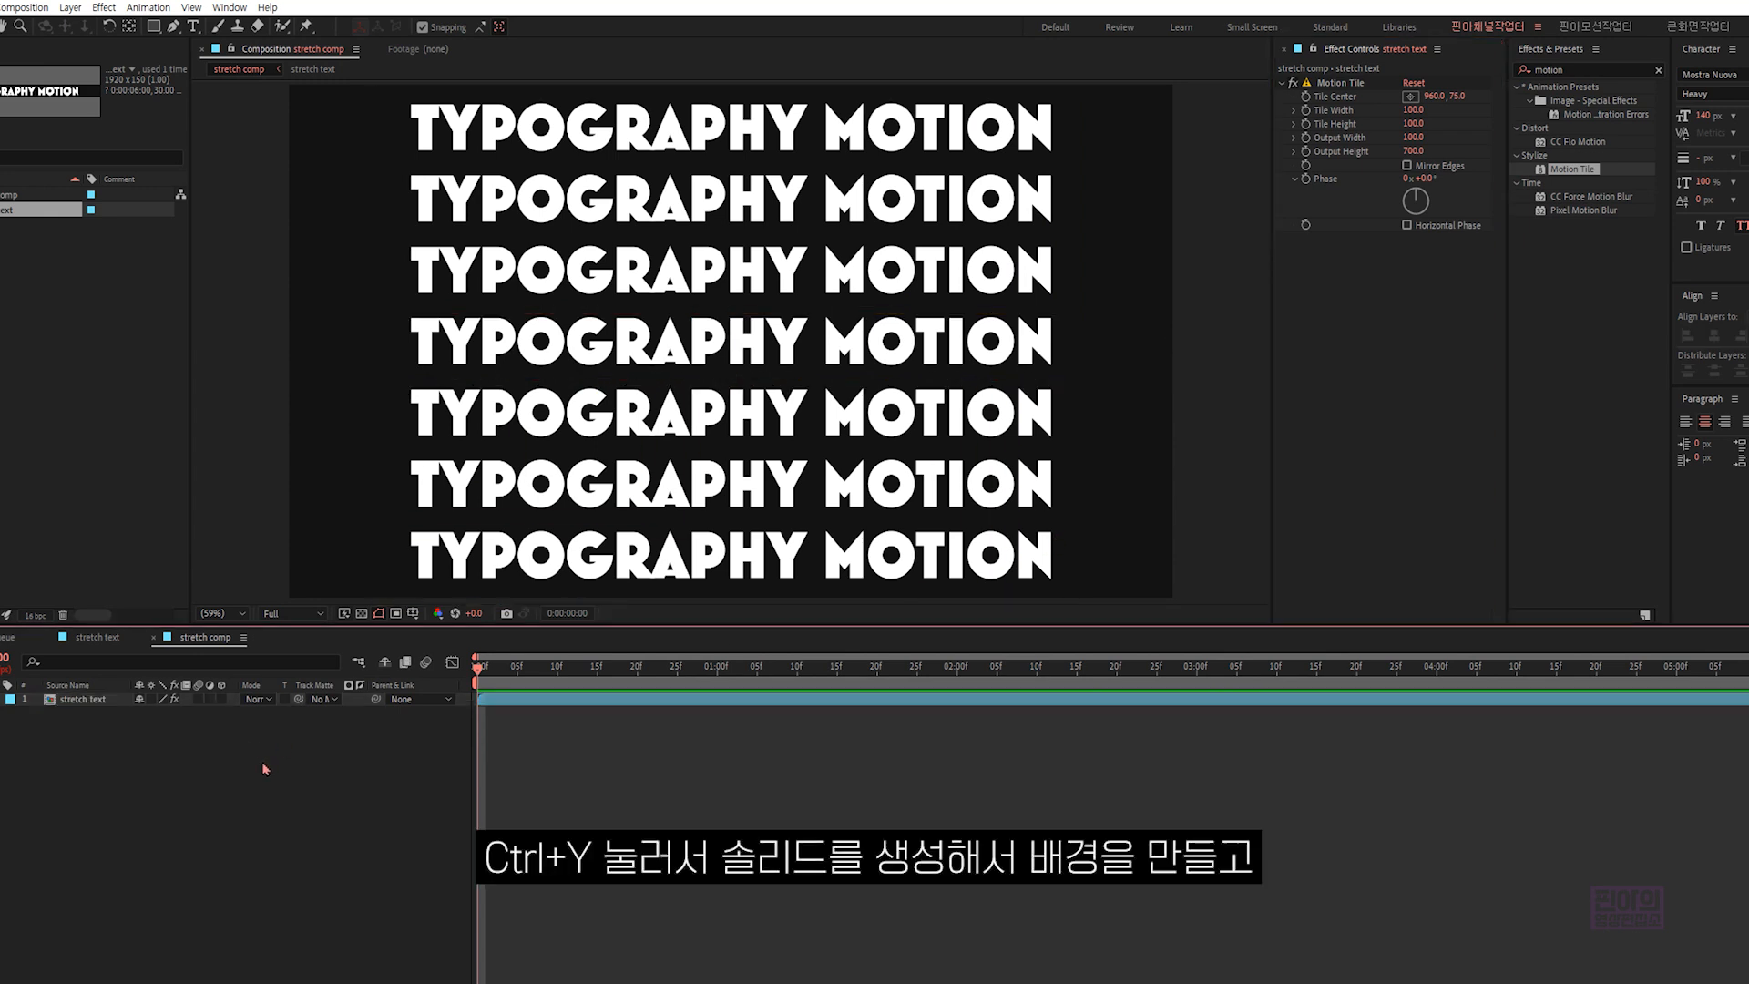
key("ctrl+y")
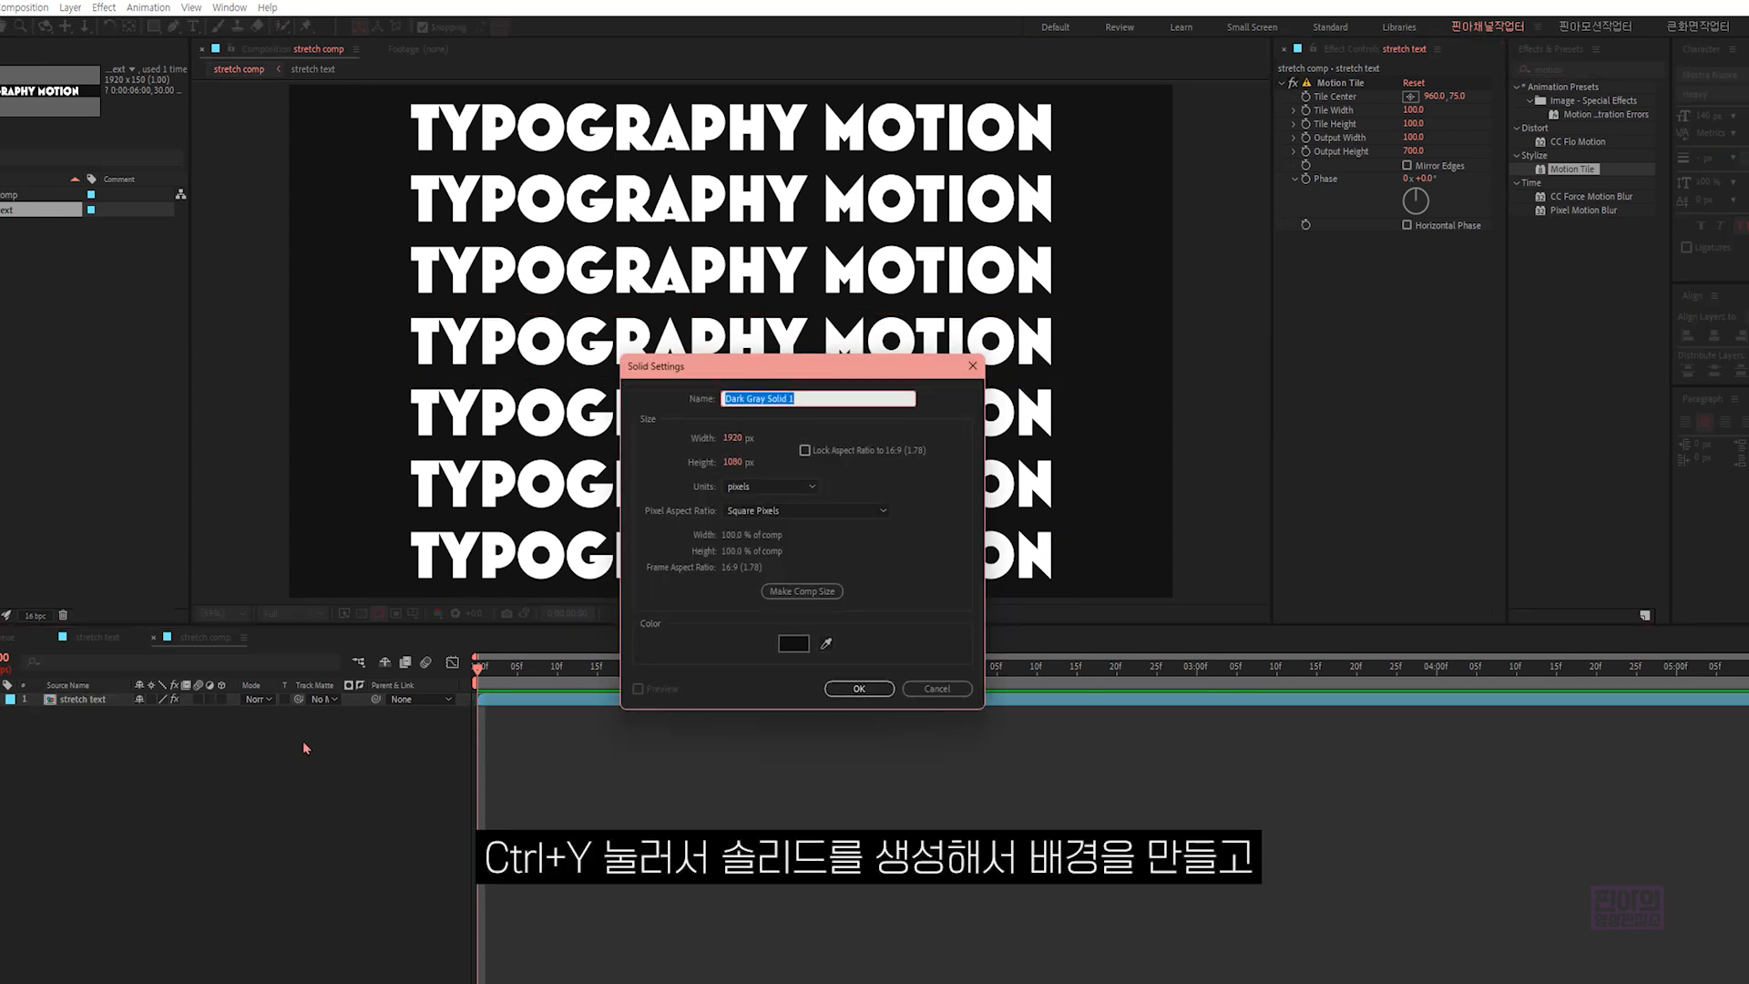
left_click(859, 689)
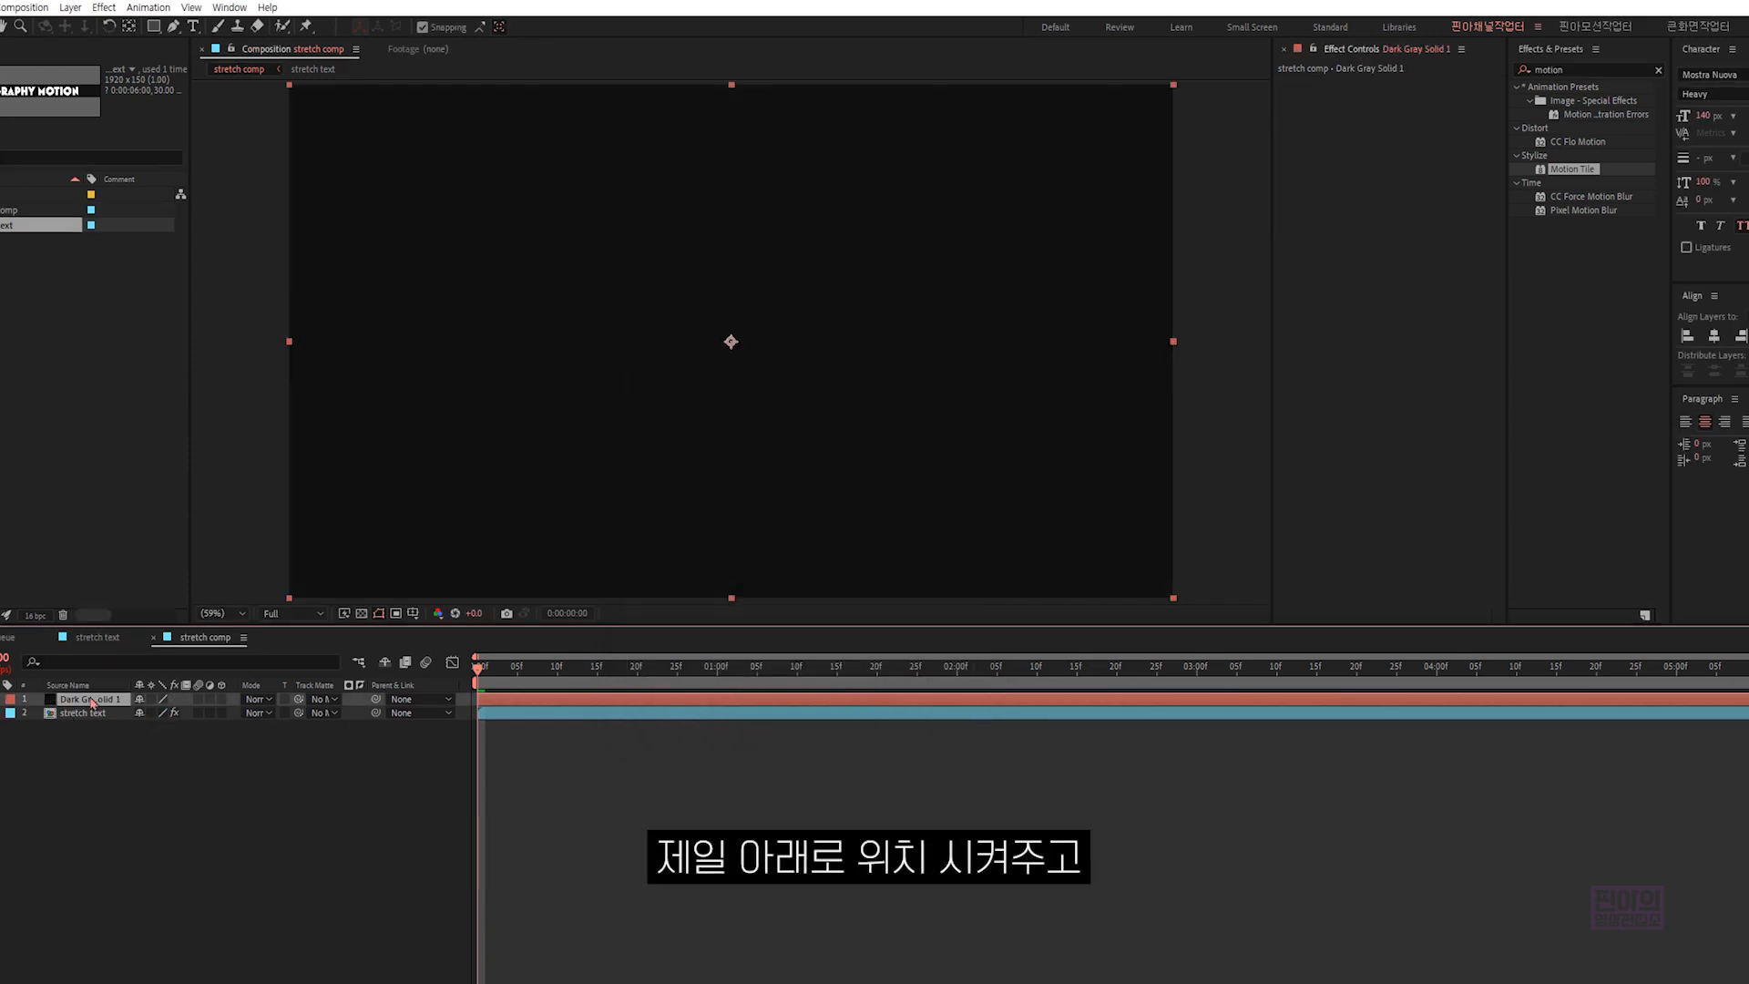
left_click_drag(97, 699, 103, 739)
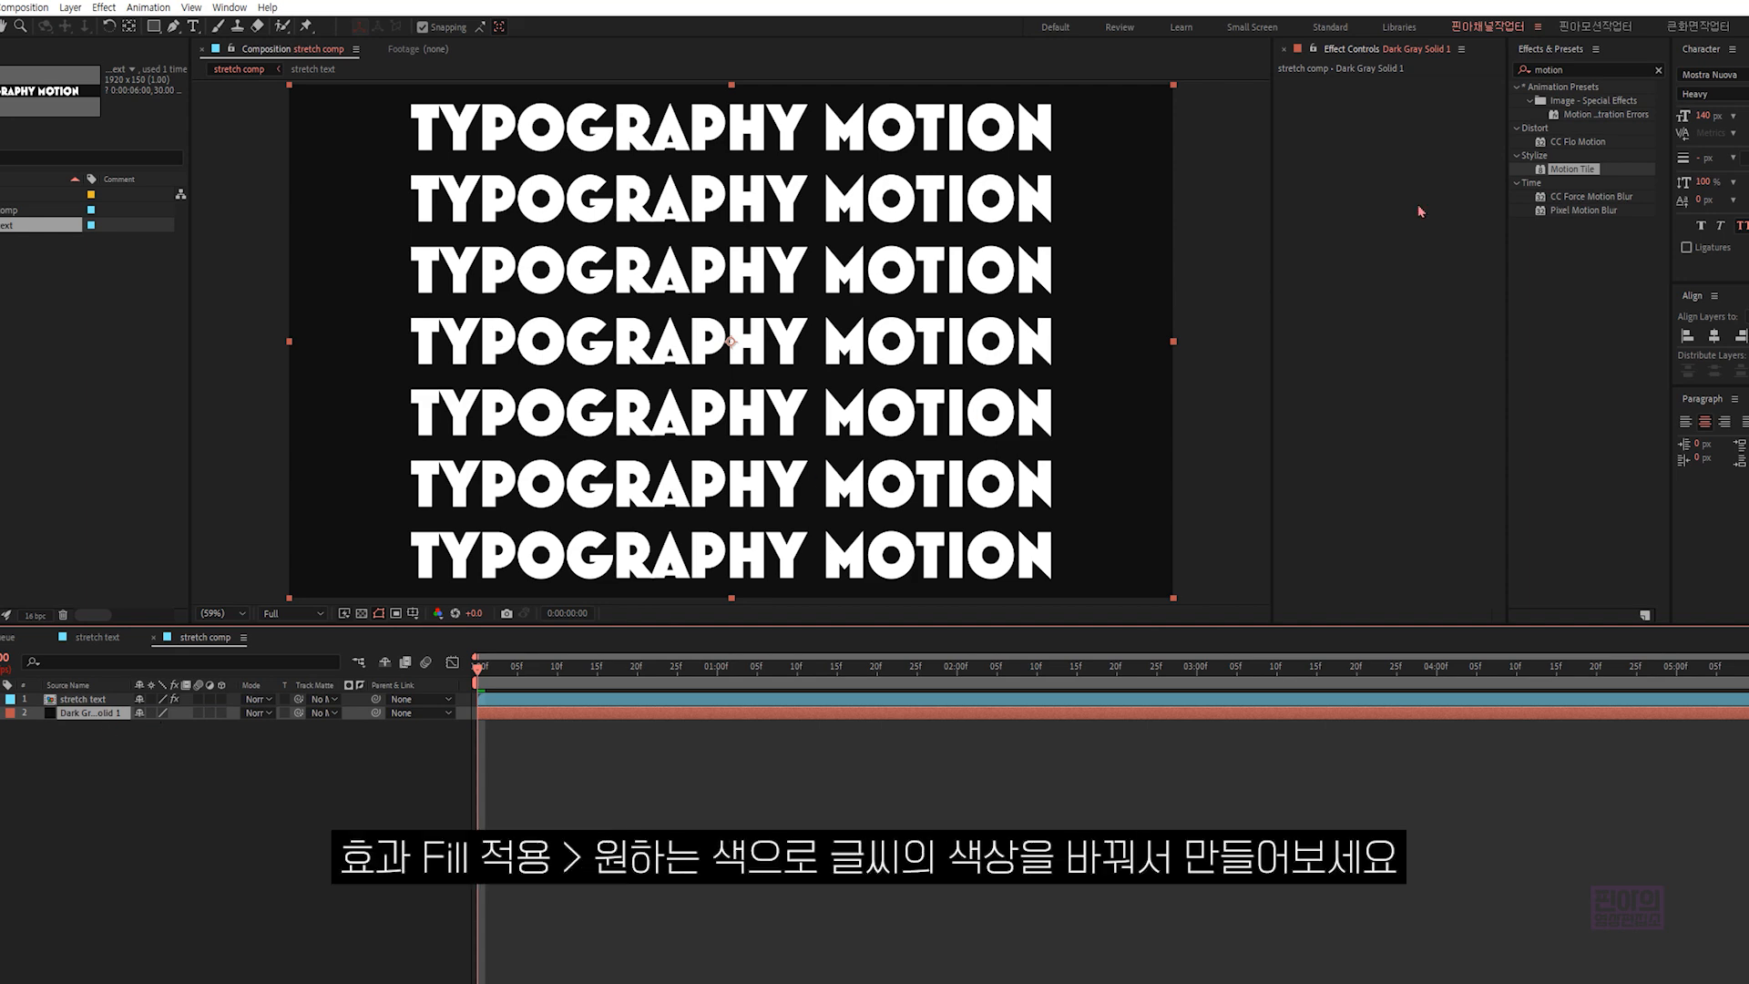
- Apply the Fill effect to the background solid and set its color to gray
left_click(1538, 69)
type("fill")
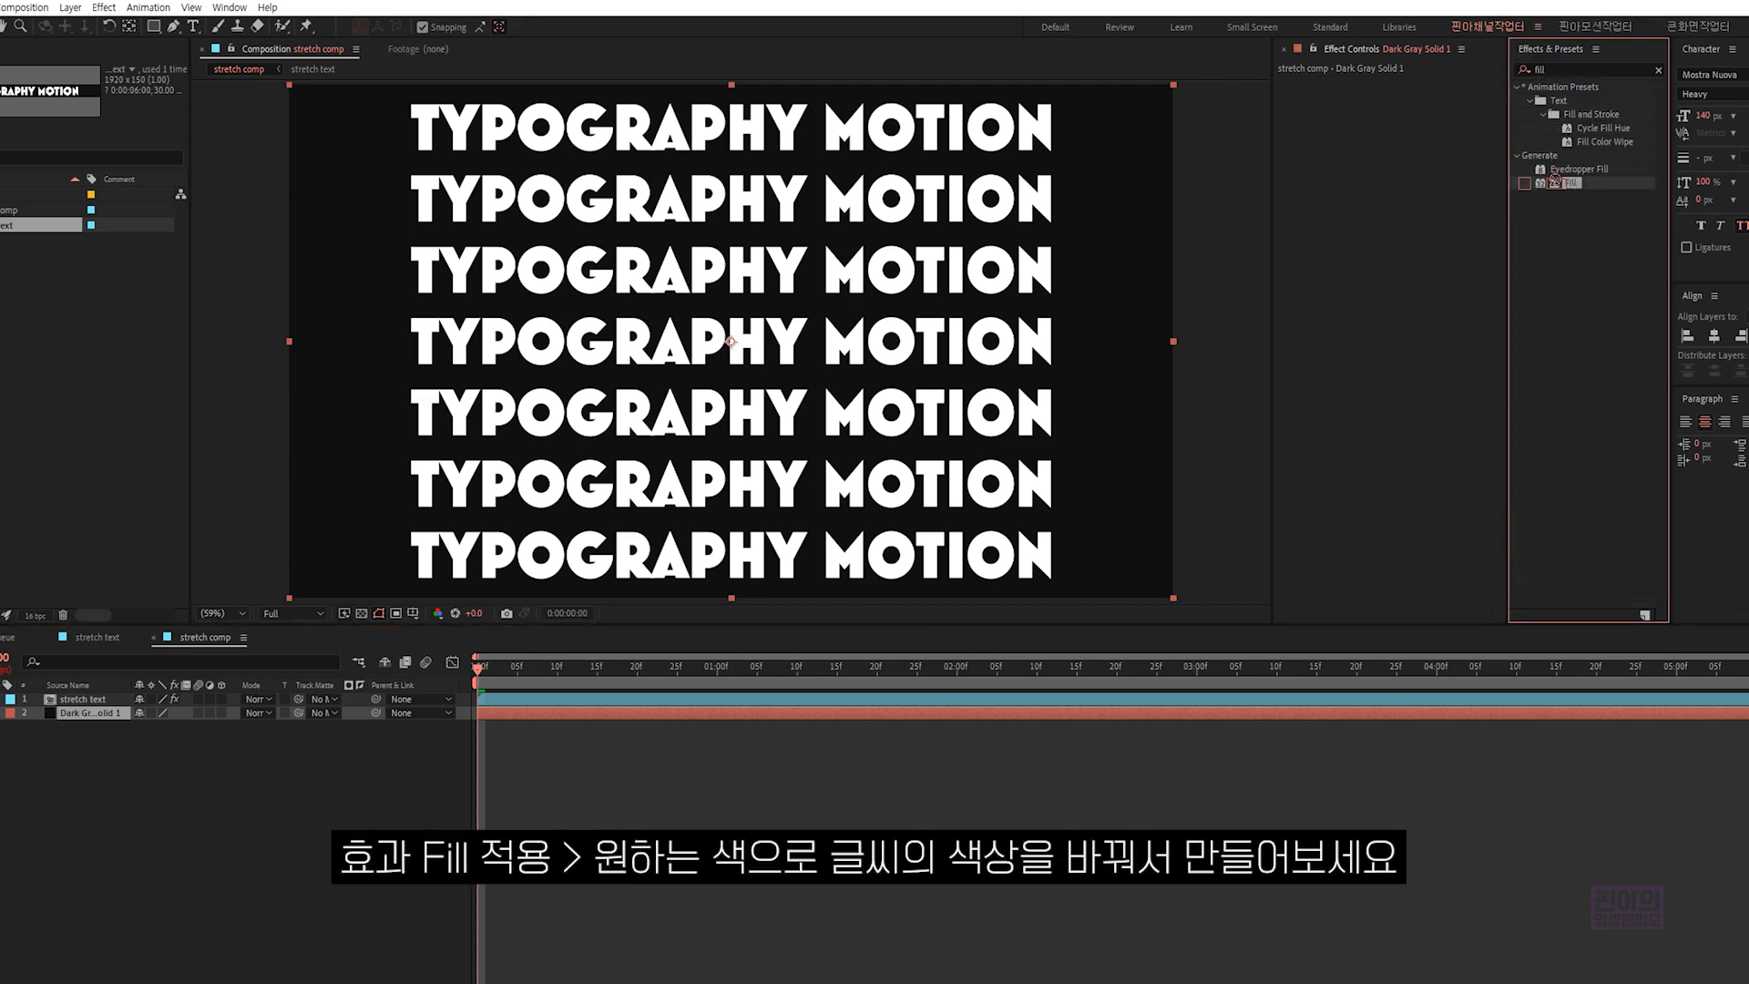
double_click(1569, 183)
left_click(1410, 124)
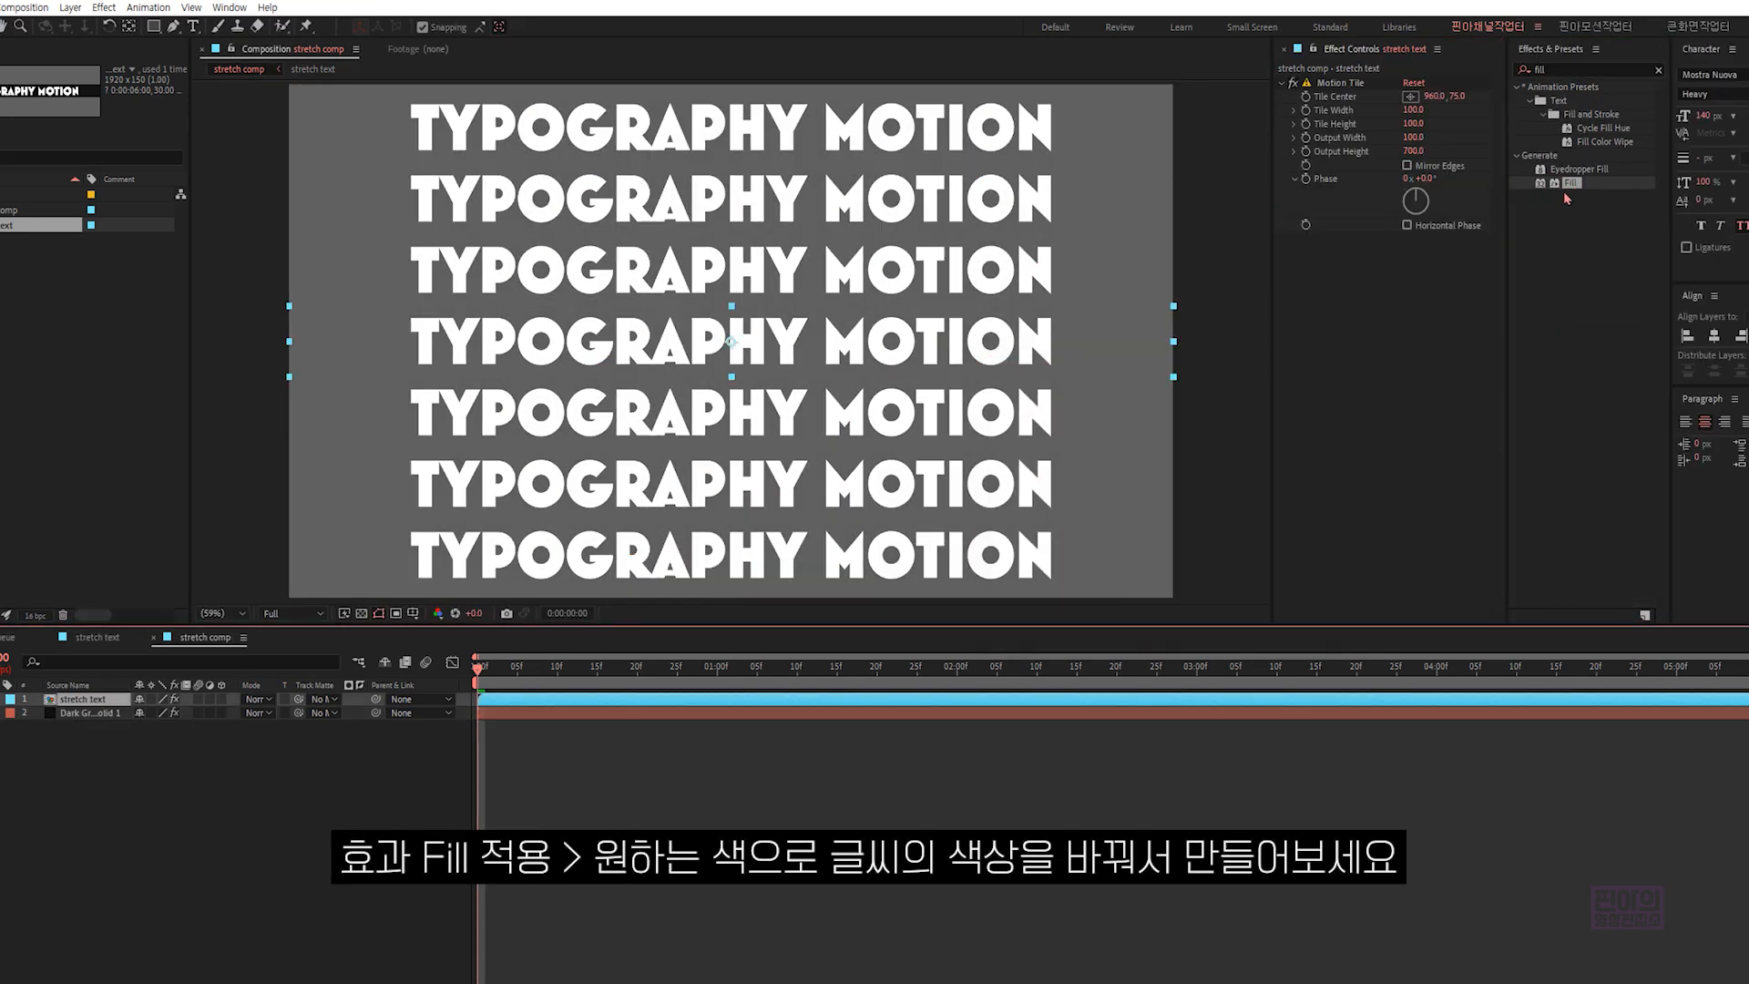
- Apply the Fill effect to the "stretch text" layer and choose a new text color
double_click(1567, 185)
left_click(1411, 279)
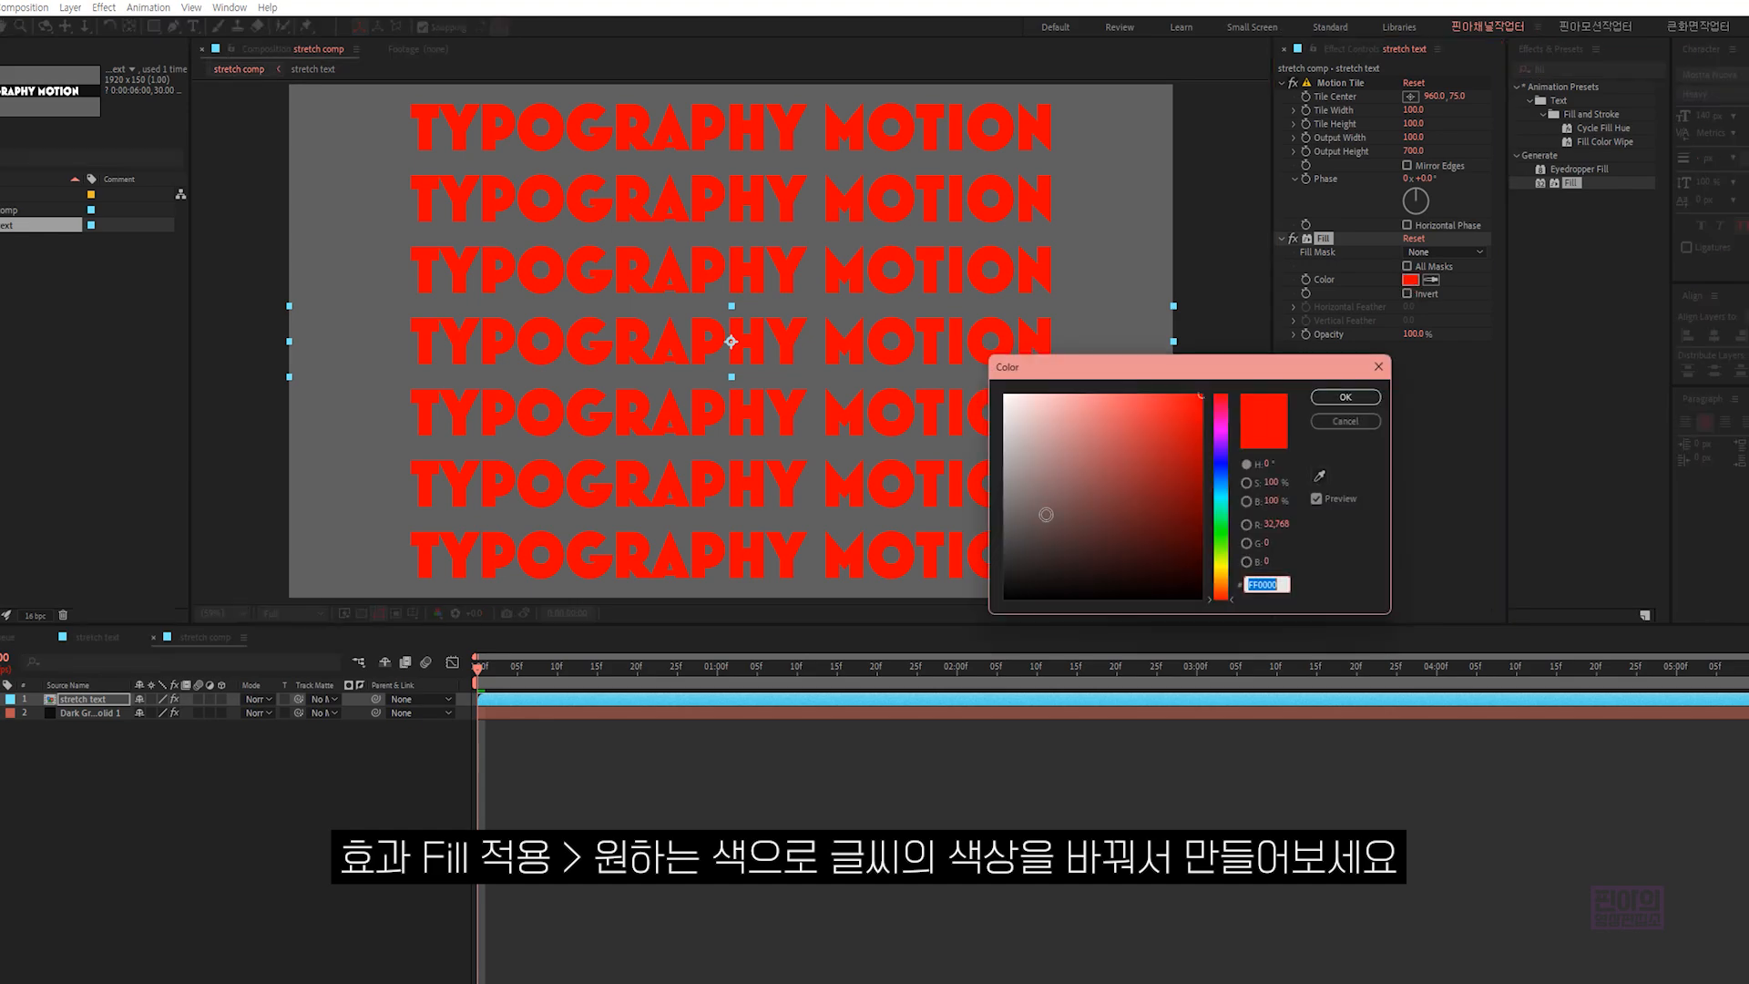
left_click(1011, 560)
left_click(1346, 398)
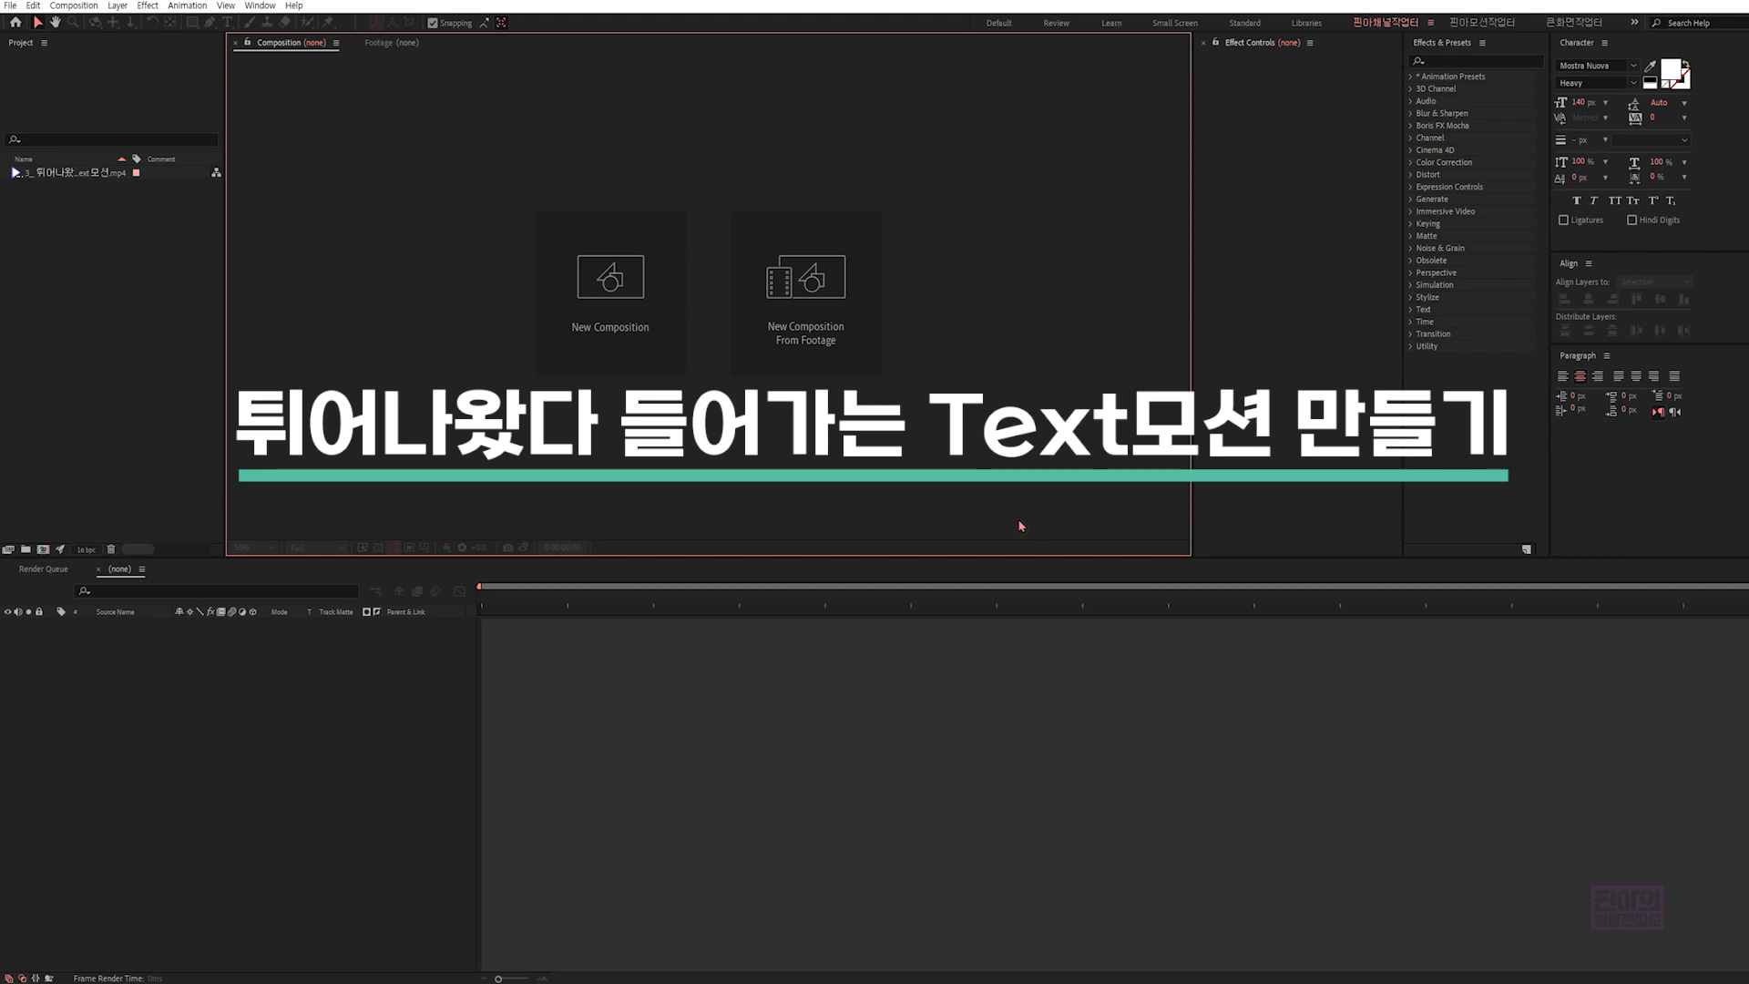
- Create a 1920 x 1080 composition named "scale comp" at 30 fps with a 6-second duration
key("ctrl+n")
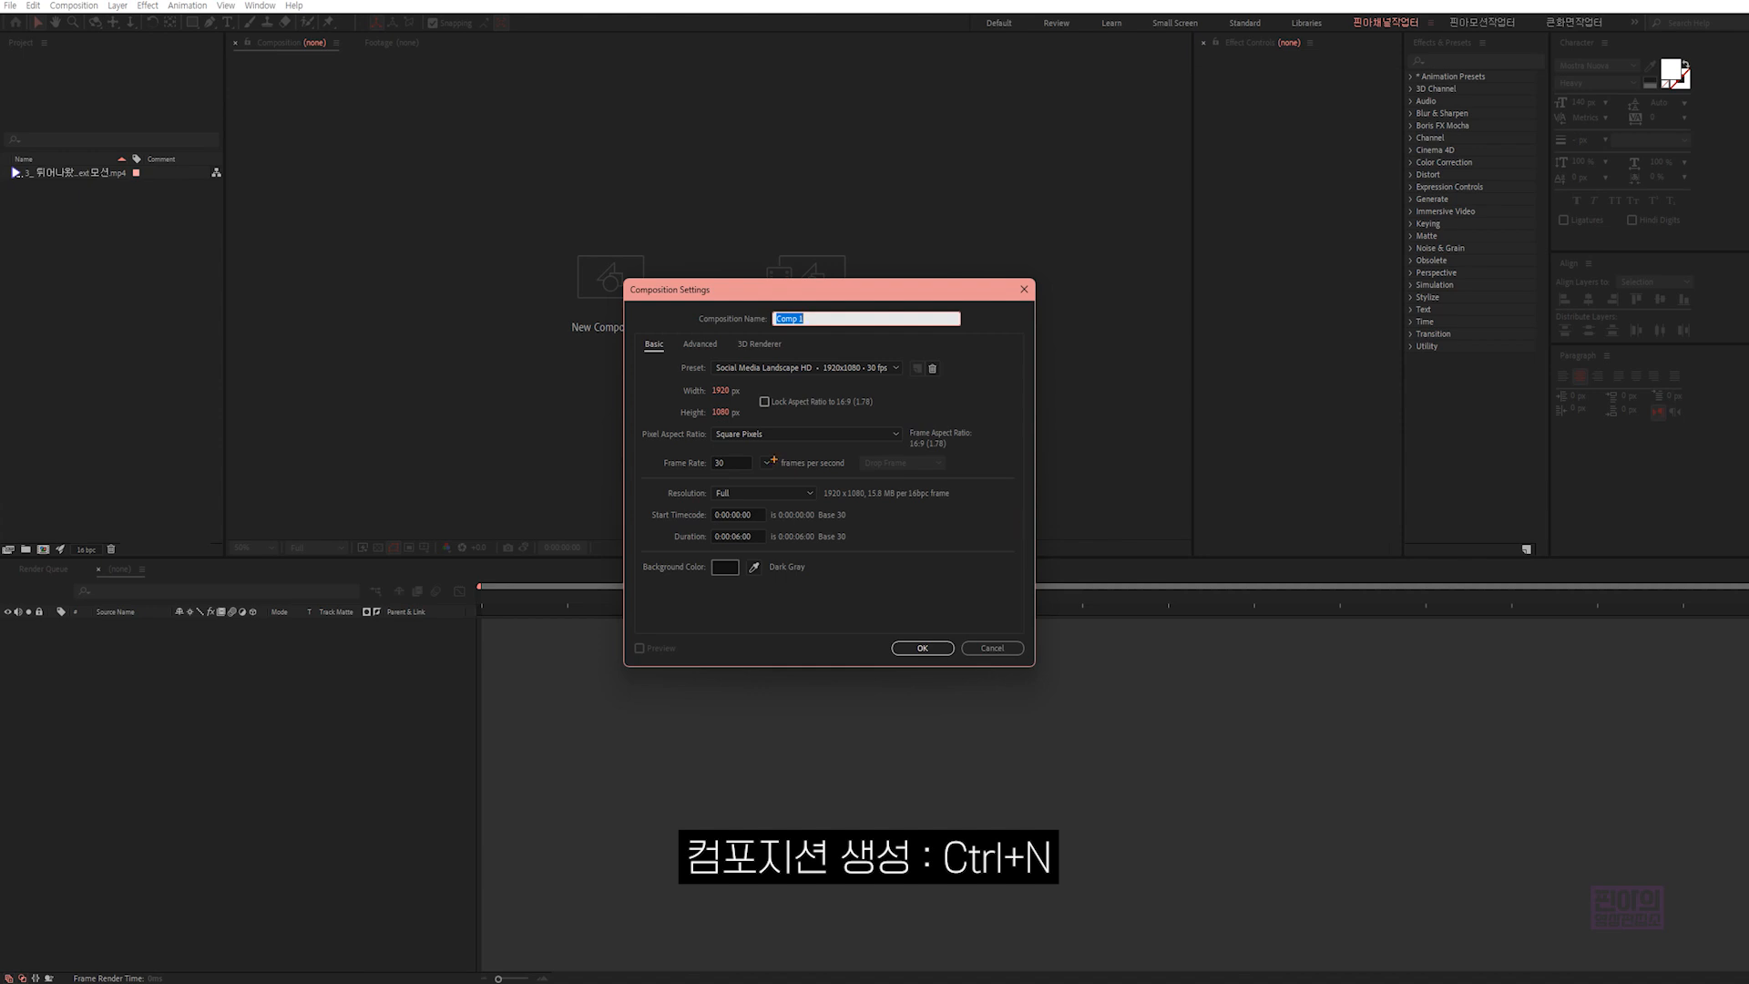
mouse_move(673, 380)
left_mouse_down()
mouse_move(747, 427)
mouse_move(726, 478)
mouse_move(762, 481)
left_mouse_up()
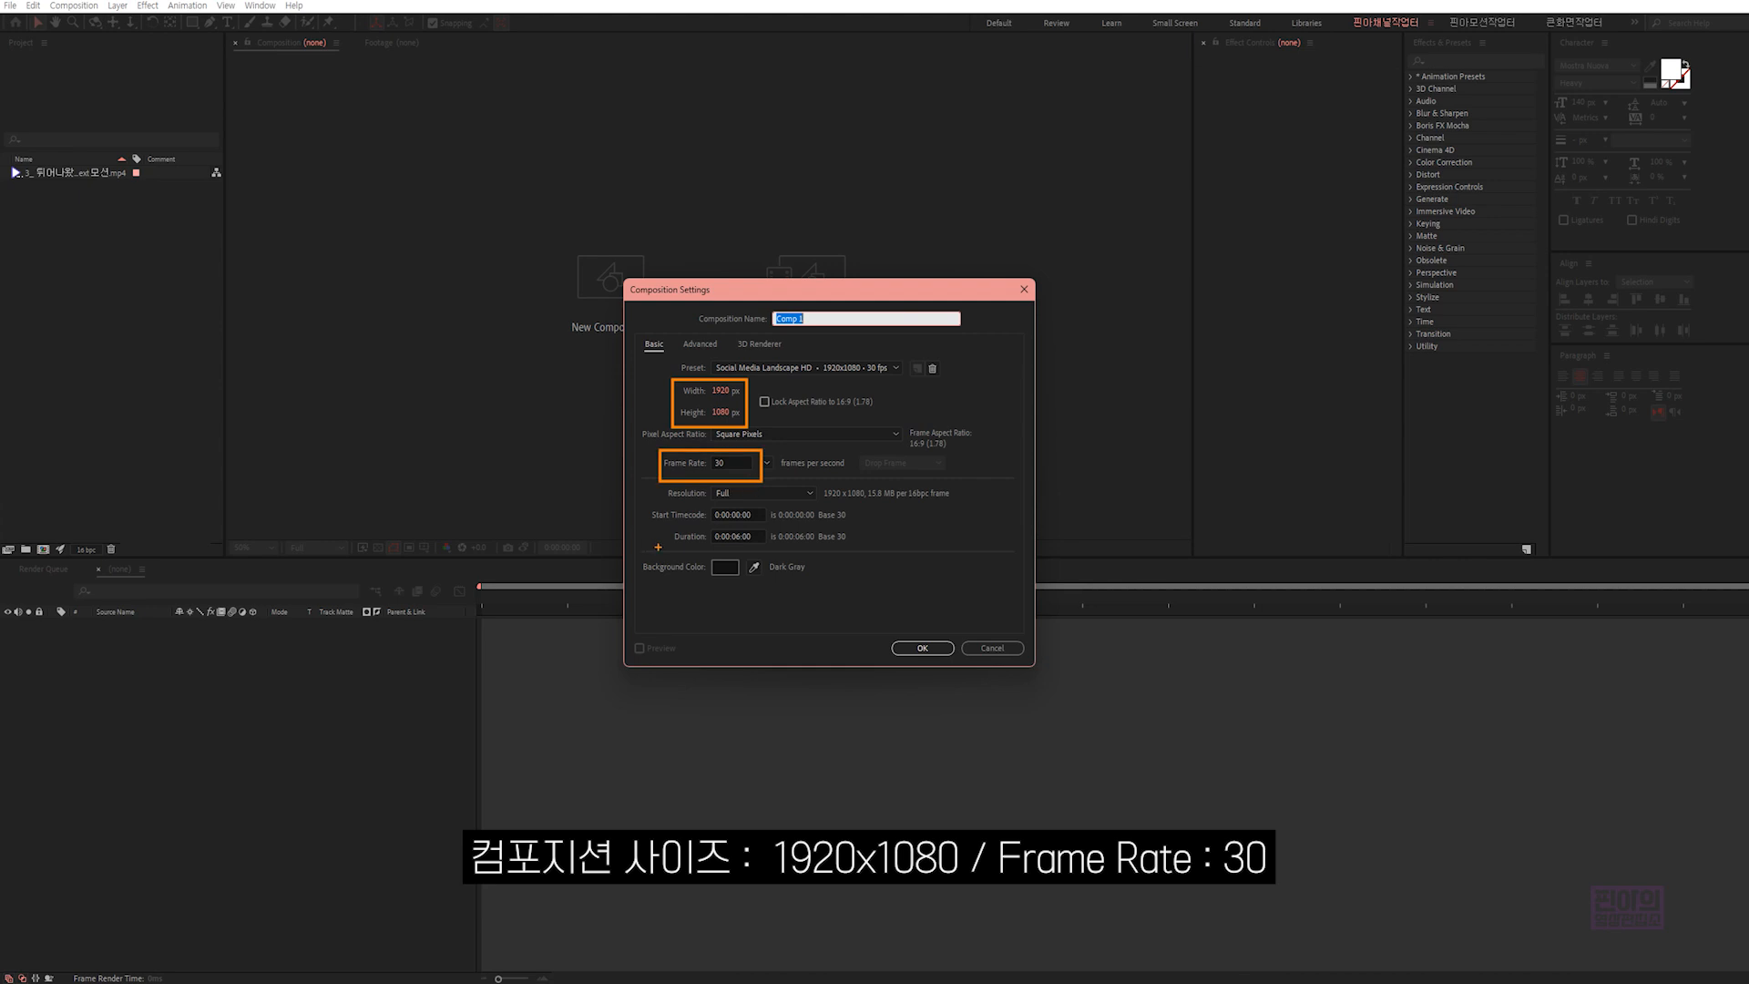
left_click_drag(666, 527, 778, 550)
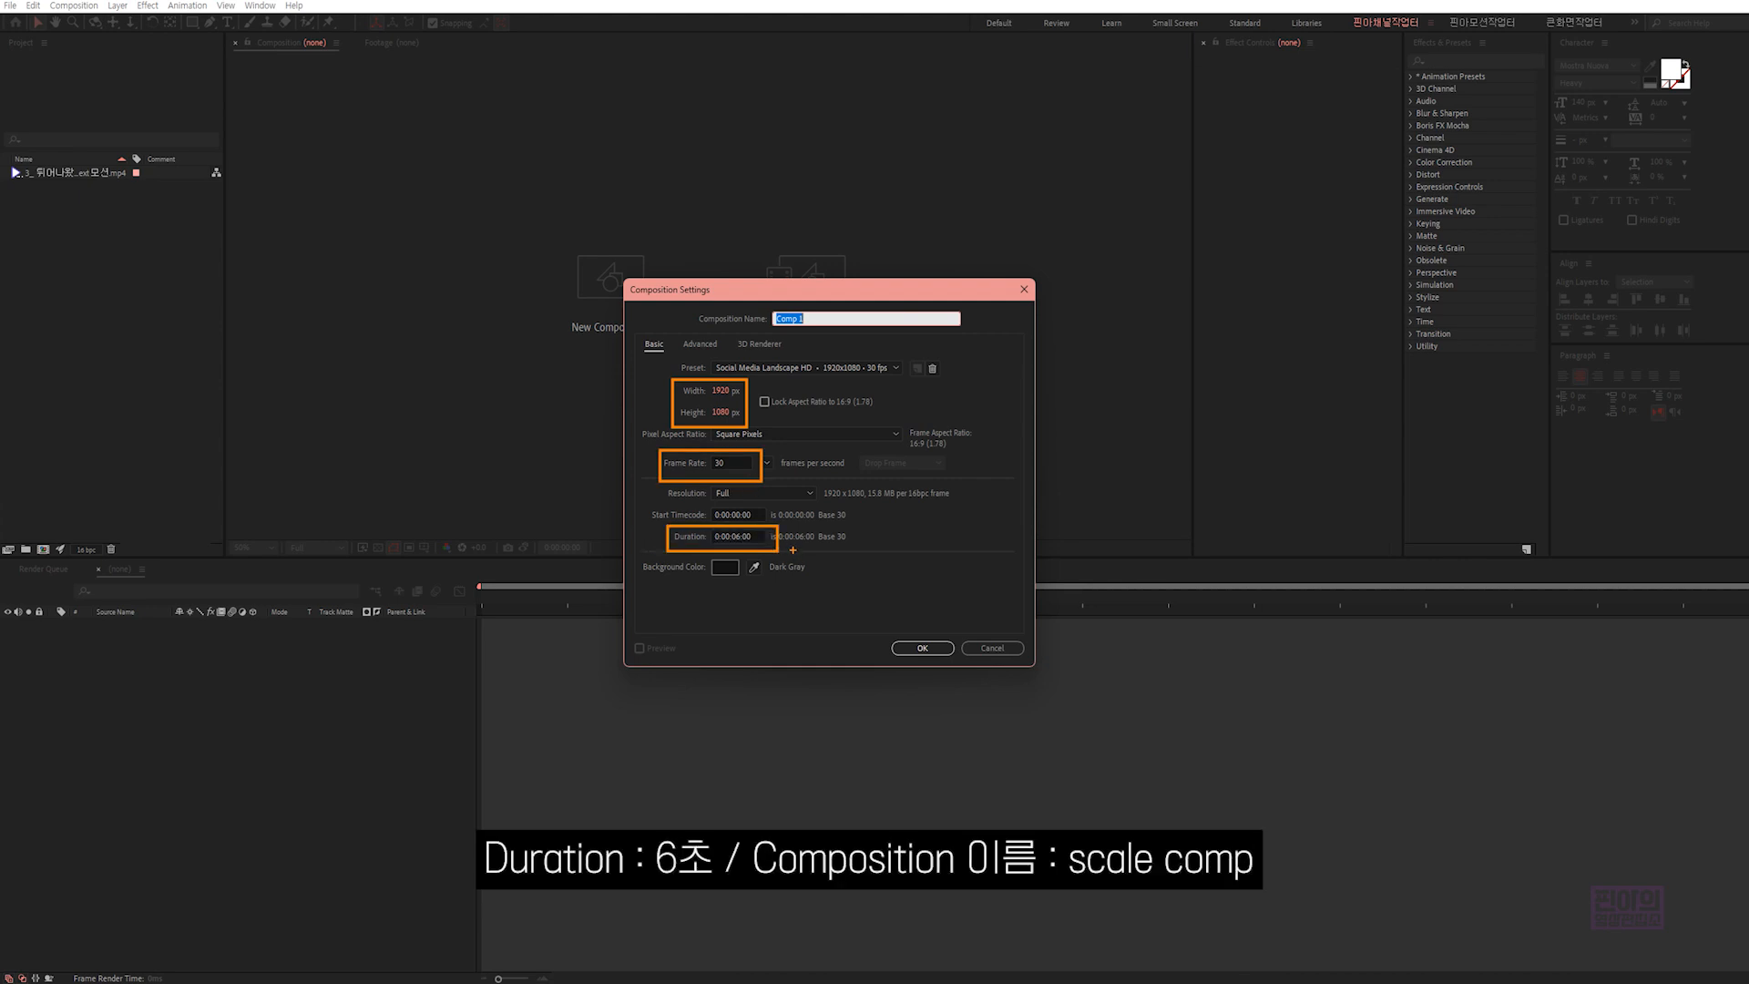
key("Escape")
type("scal")
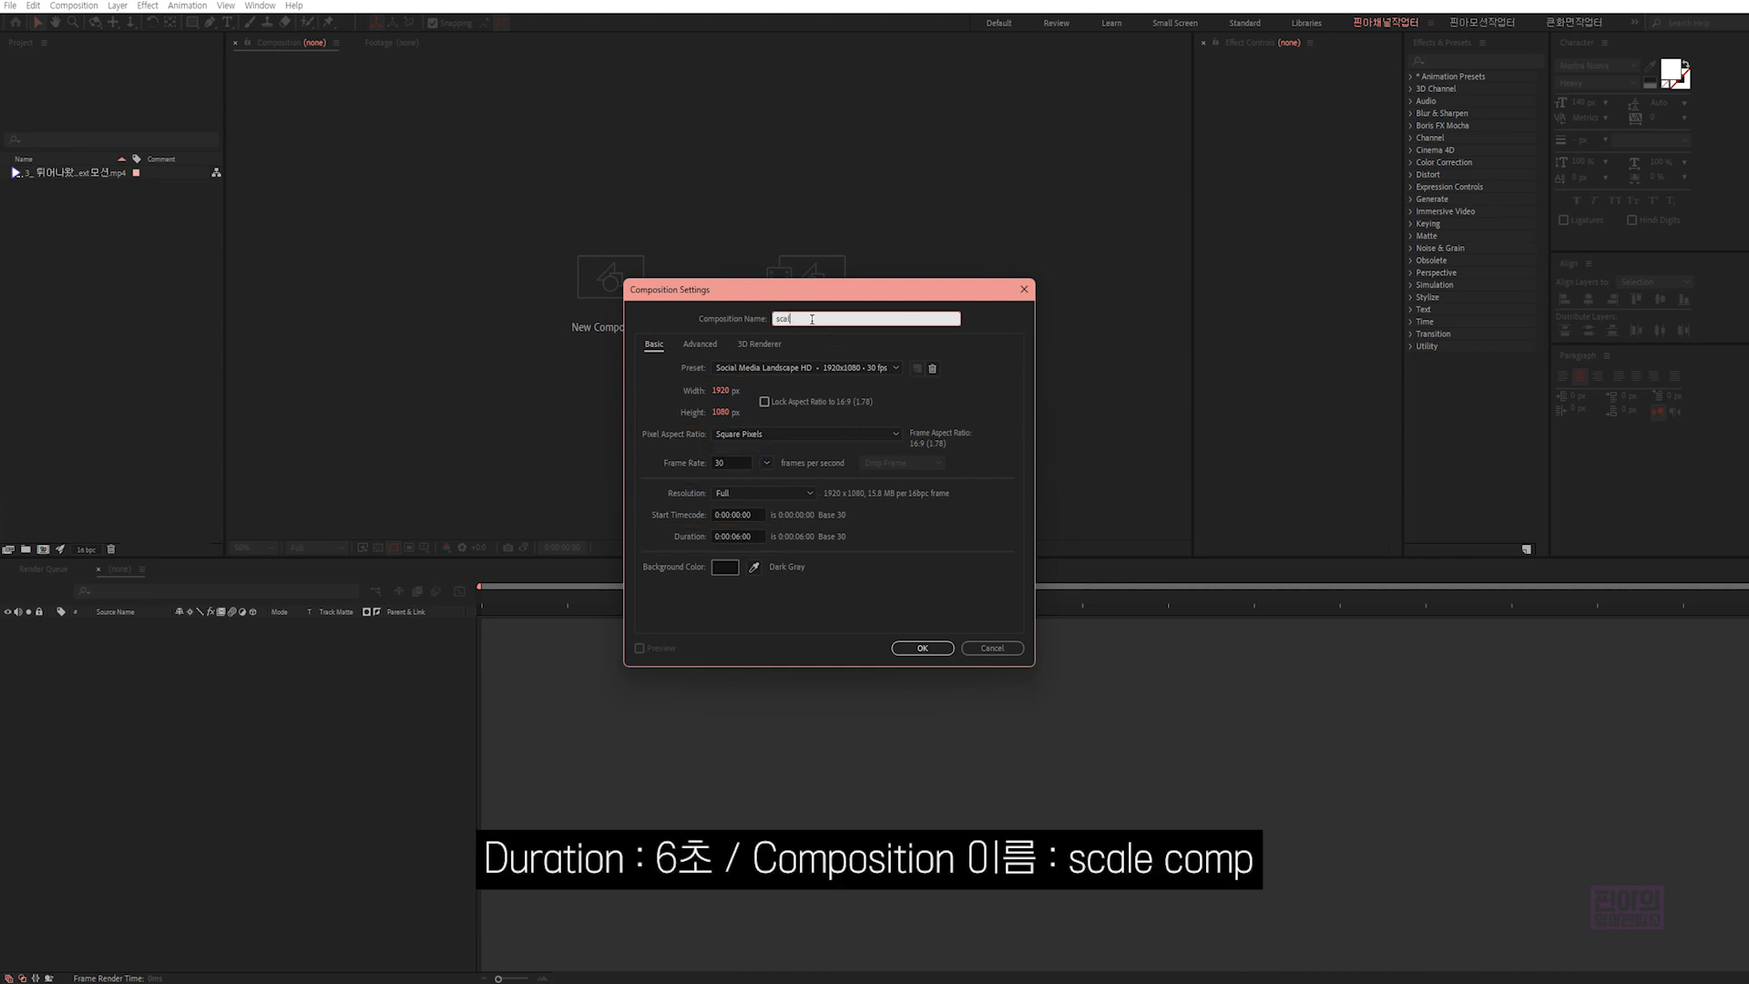
type("e comp")
left_click(920, 648)
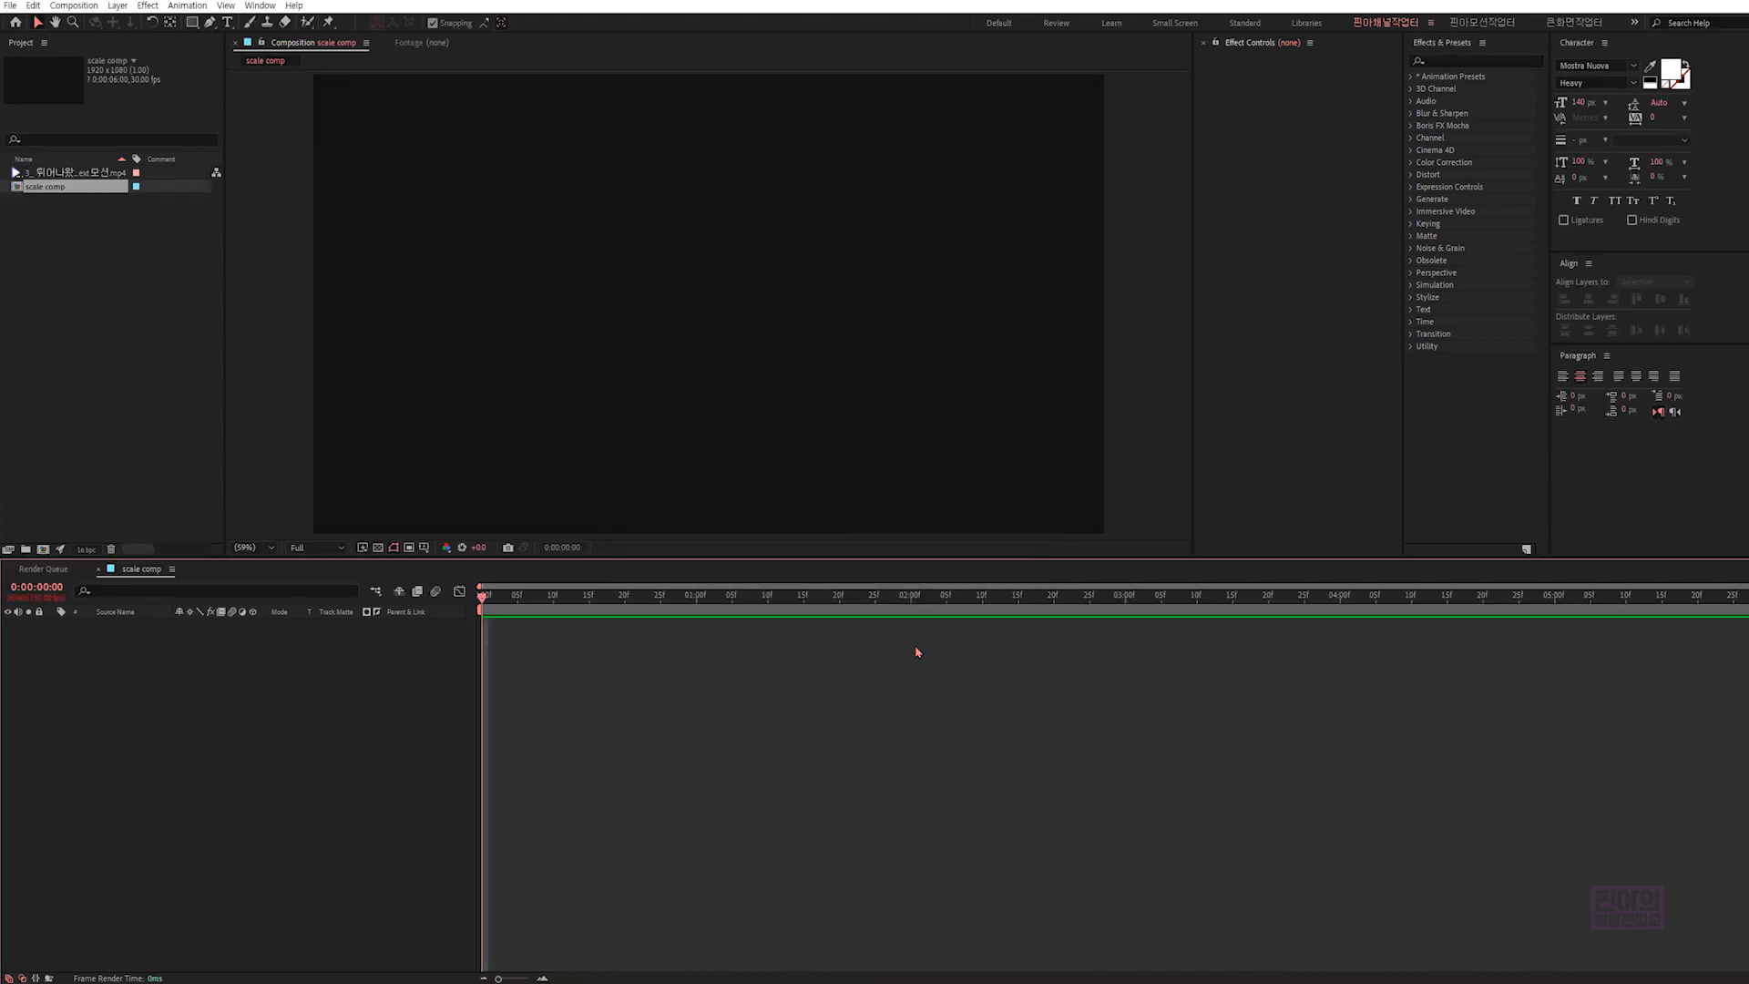
- Add a text layer reading "motion" near the middle of the composition and close the Properties panel
left_click(229, 22)
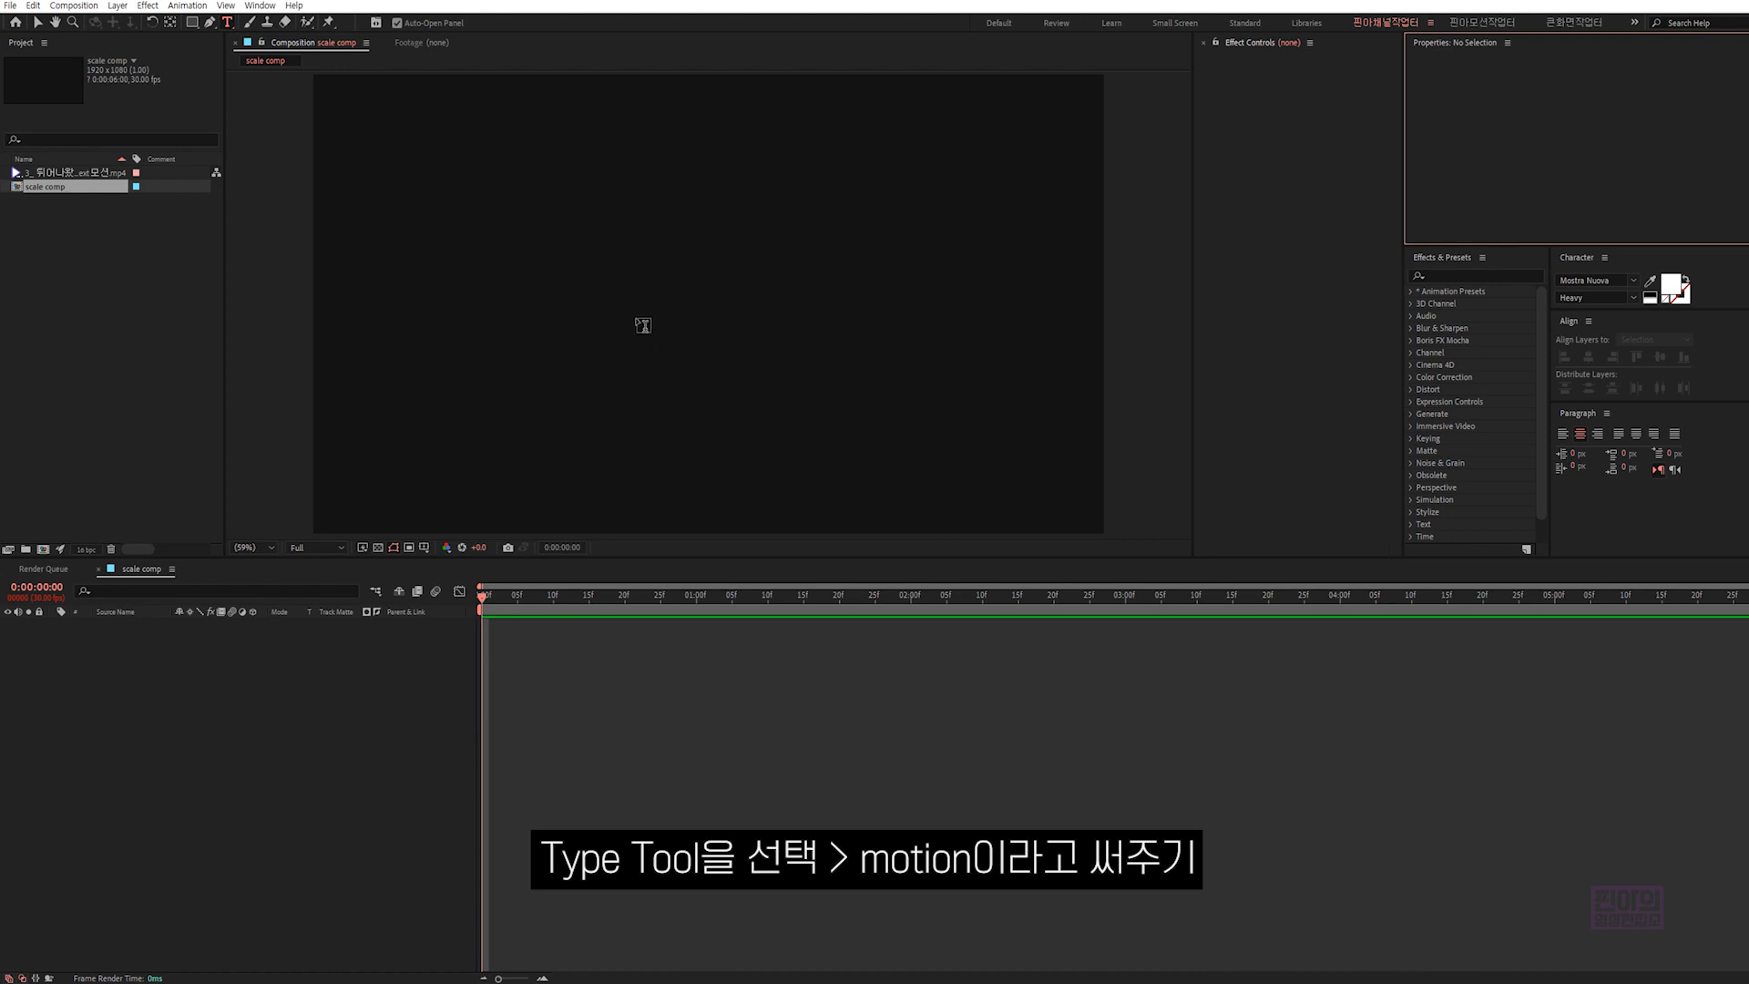
left_click(649, 299)
type("motion")
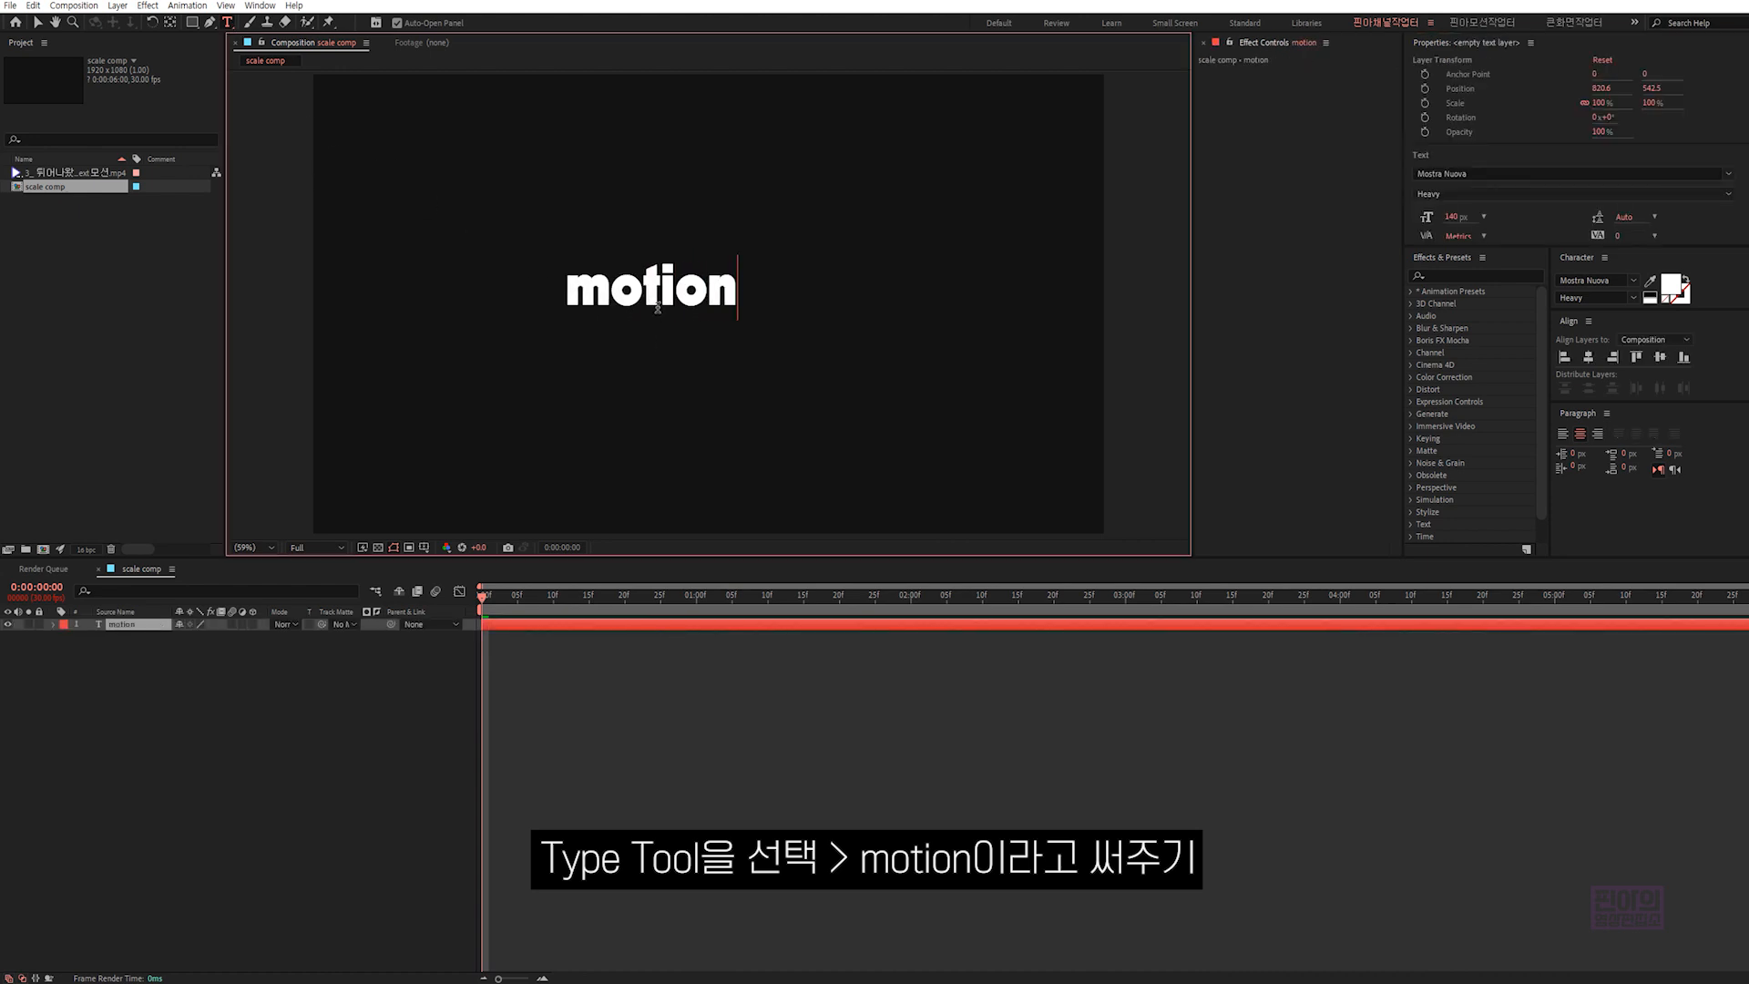
left_click(1530, 43)
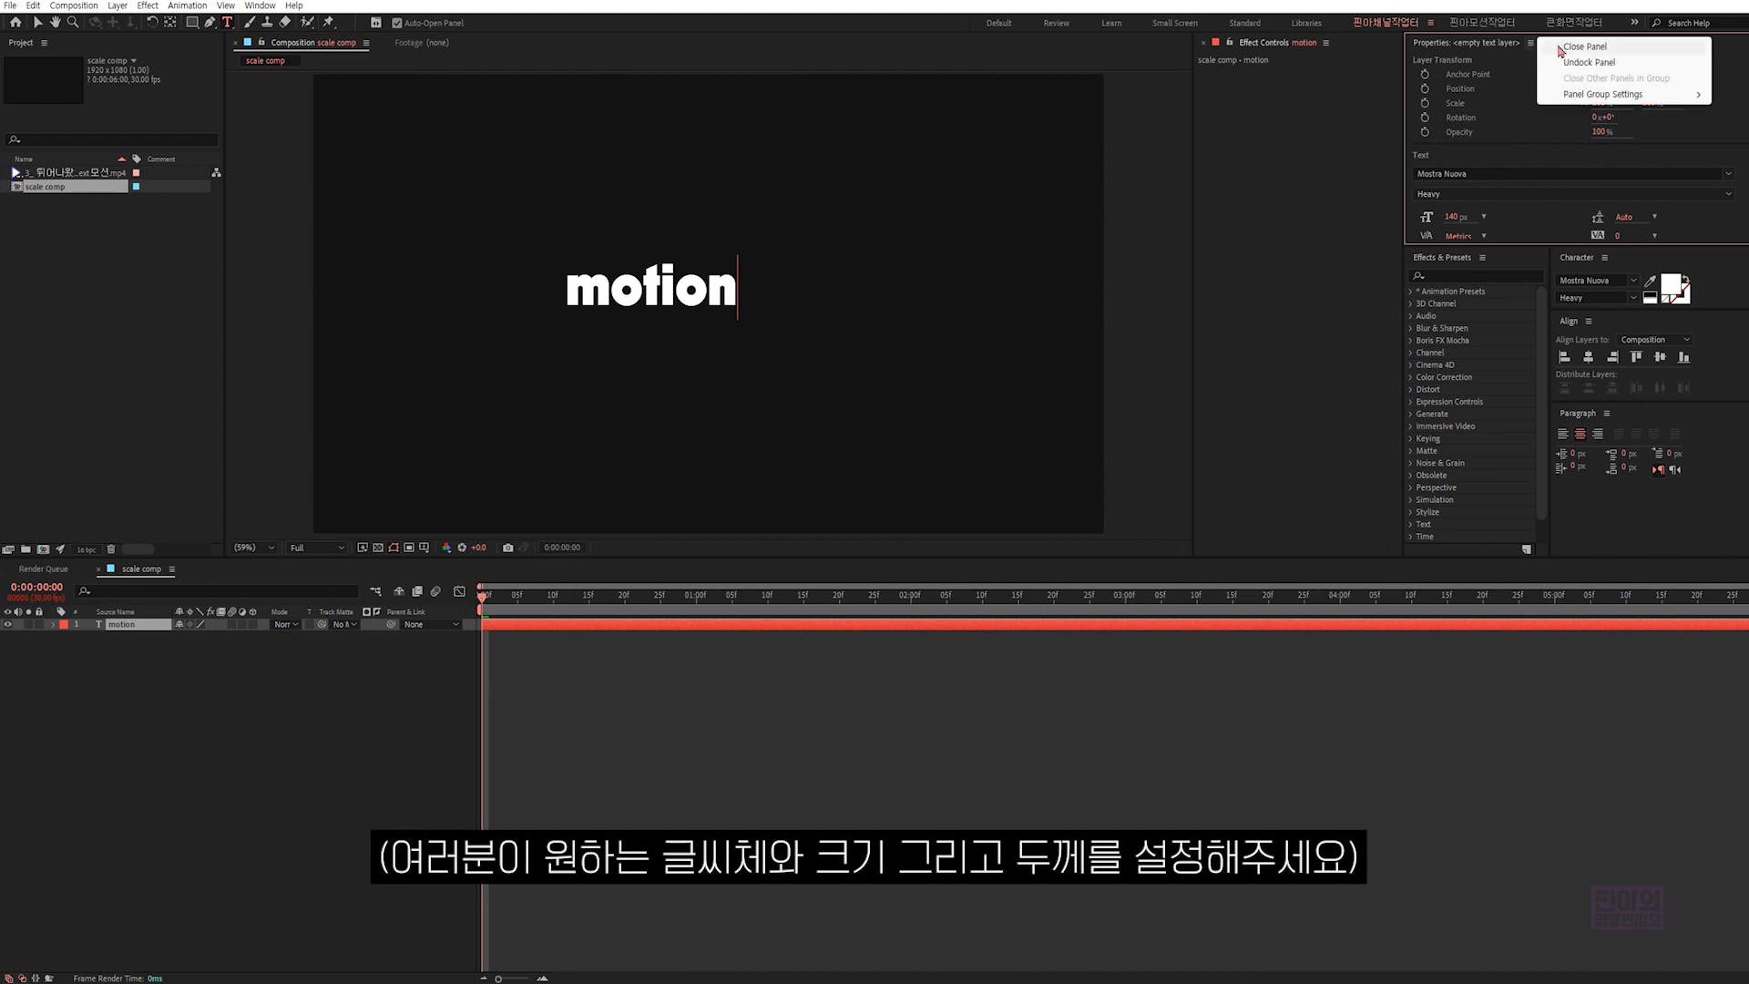
left_click(1571, 47)
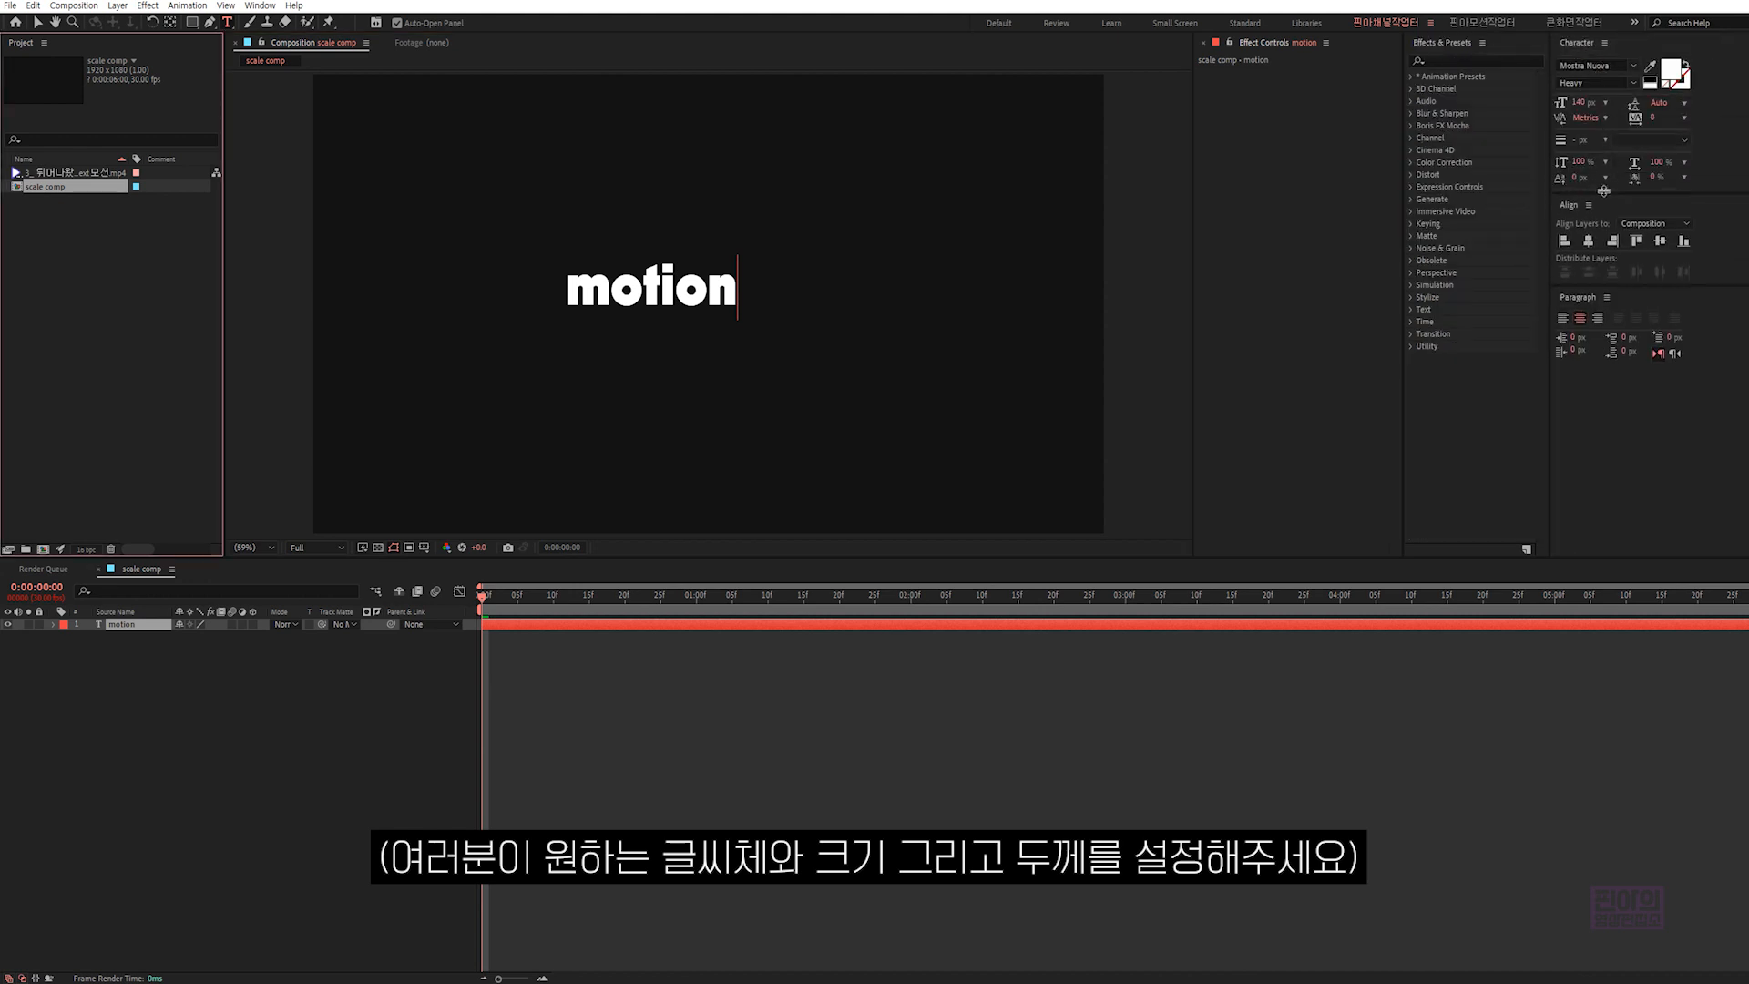
- Set the "motion" text size to 250 px and turn on All Caps
key("ctrl+Return")
left_click(1579, 103)
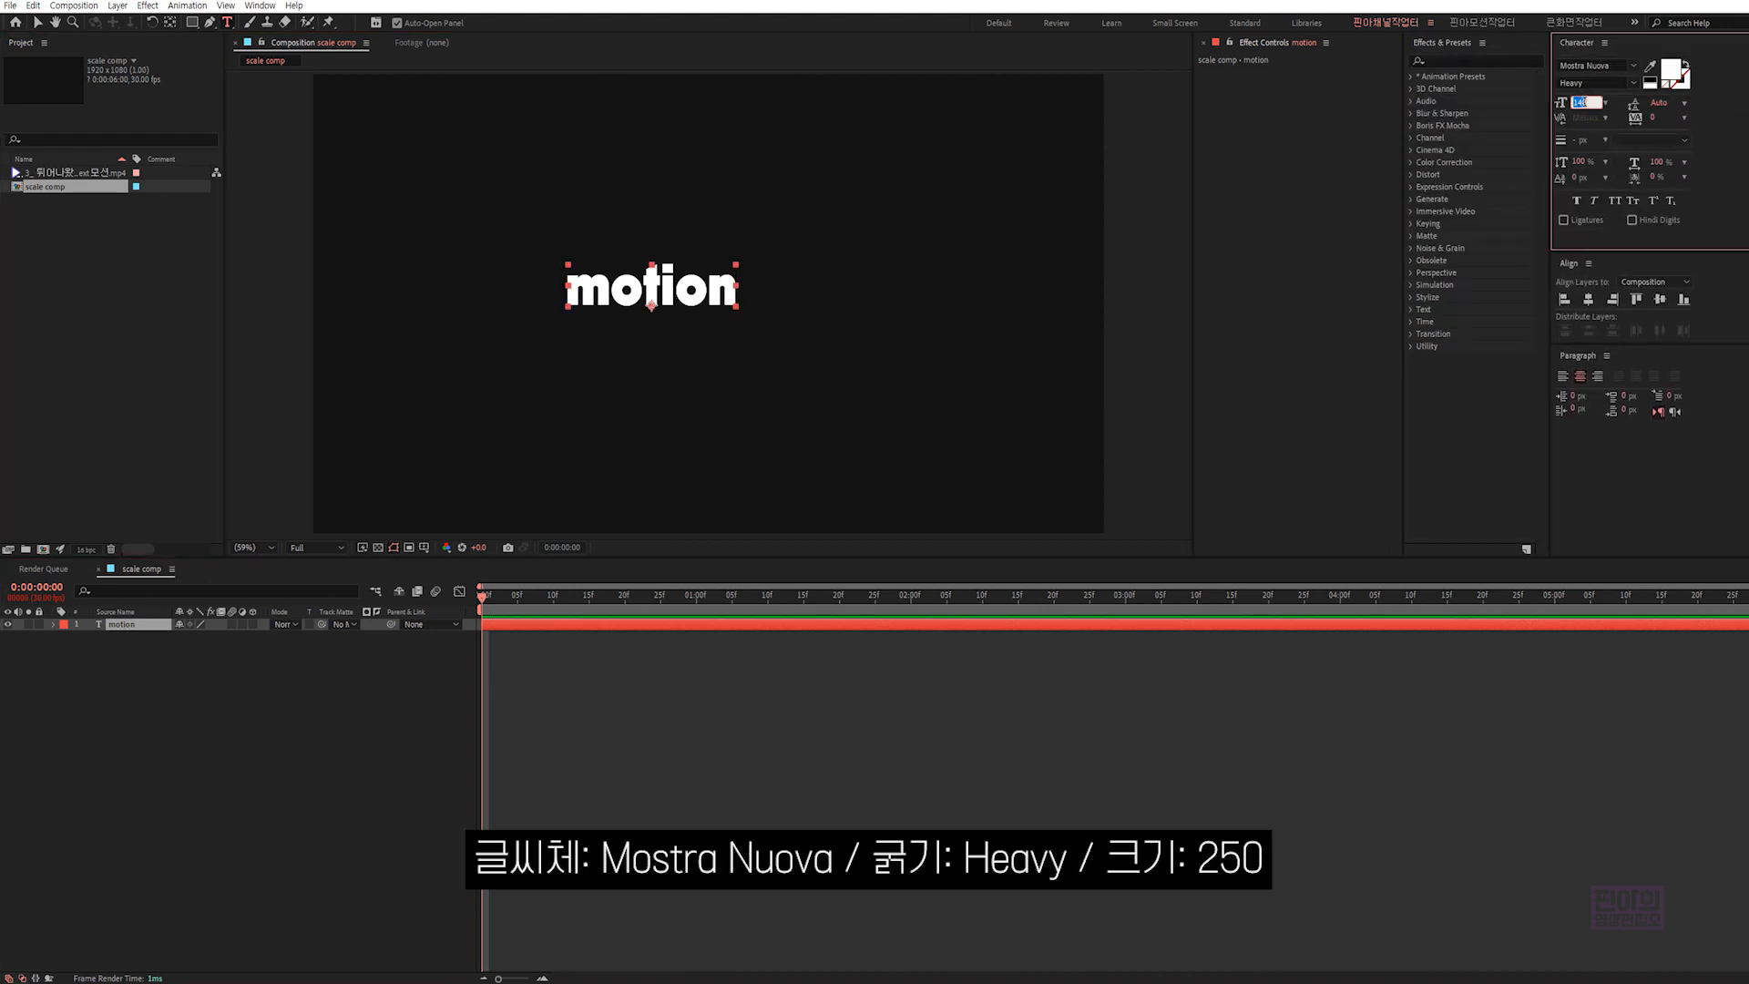
type("250")
key("Return")
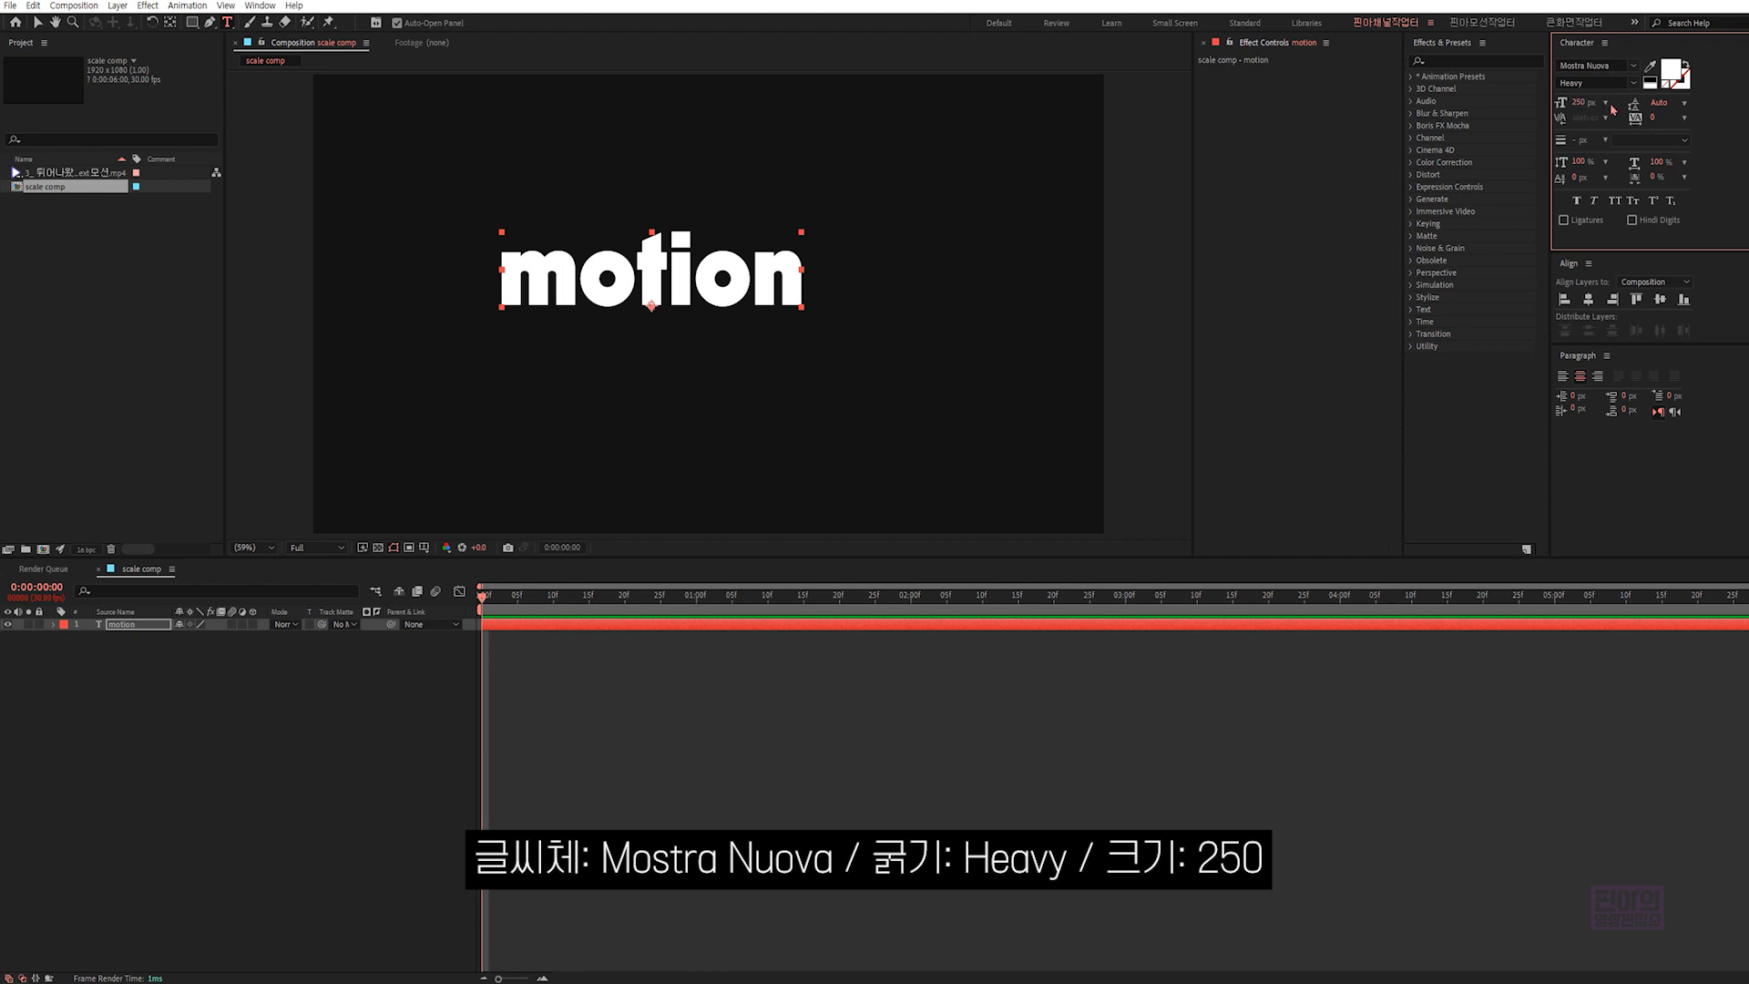
left_click(1614, 201)
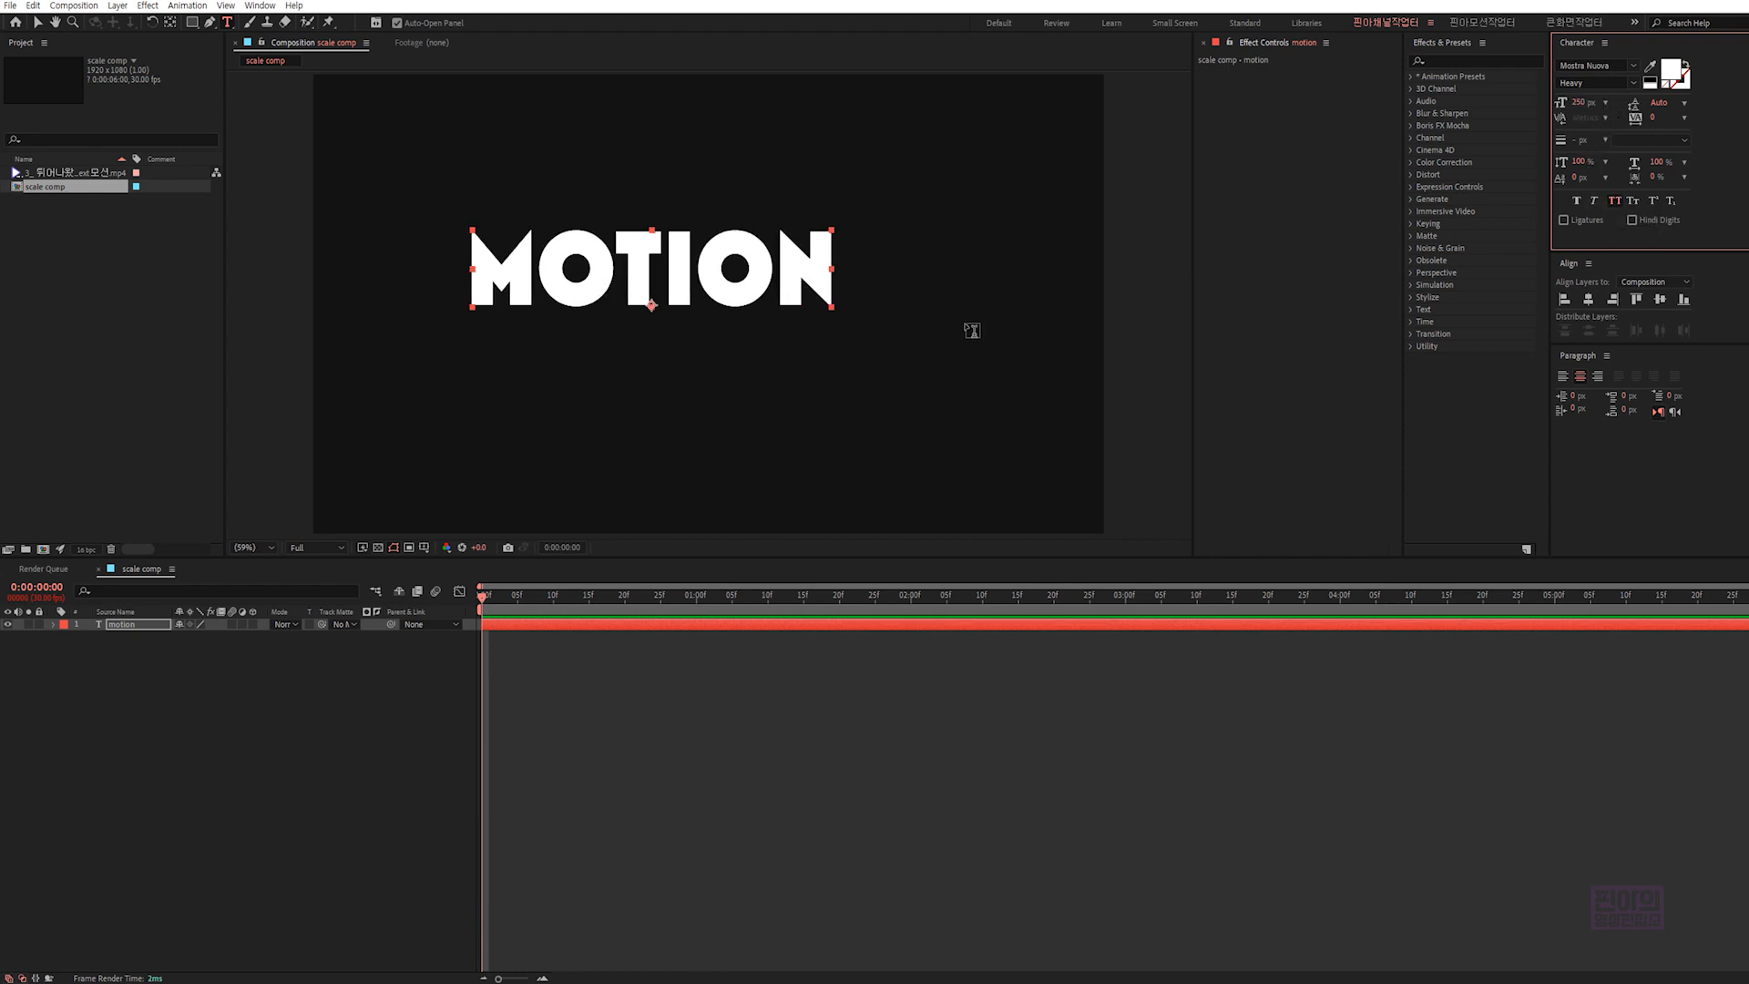
- Center the anchor point on the "motion" text and align the layer to the composition's horizontal and vertical center
key("v")
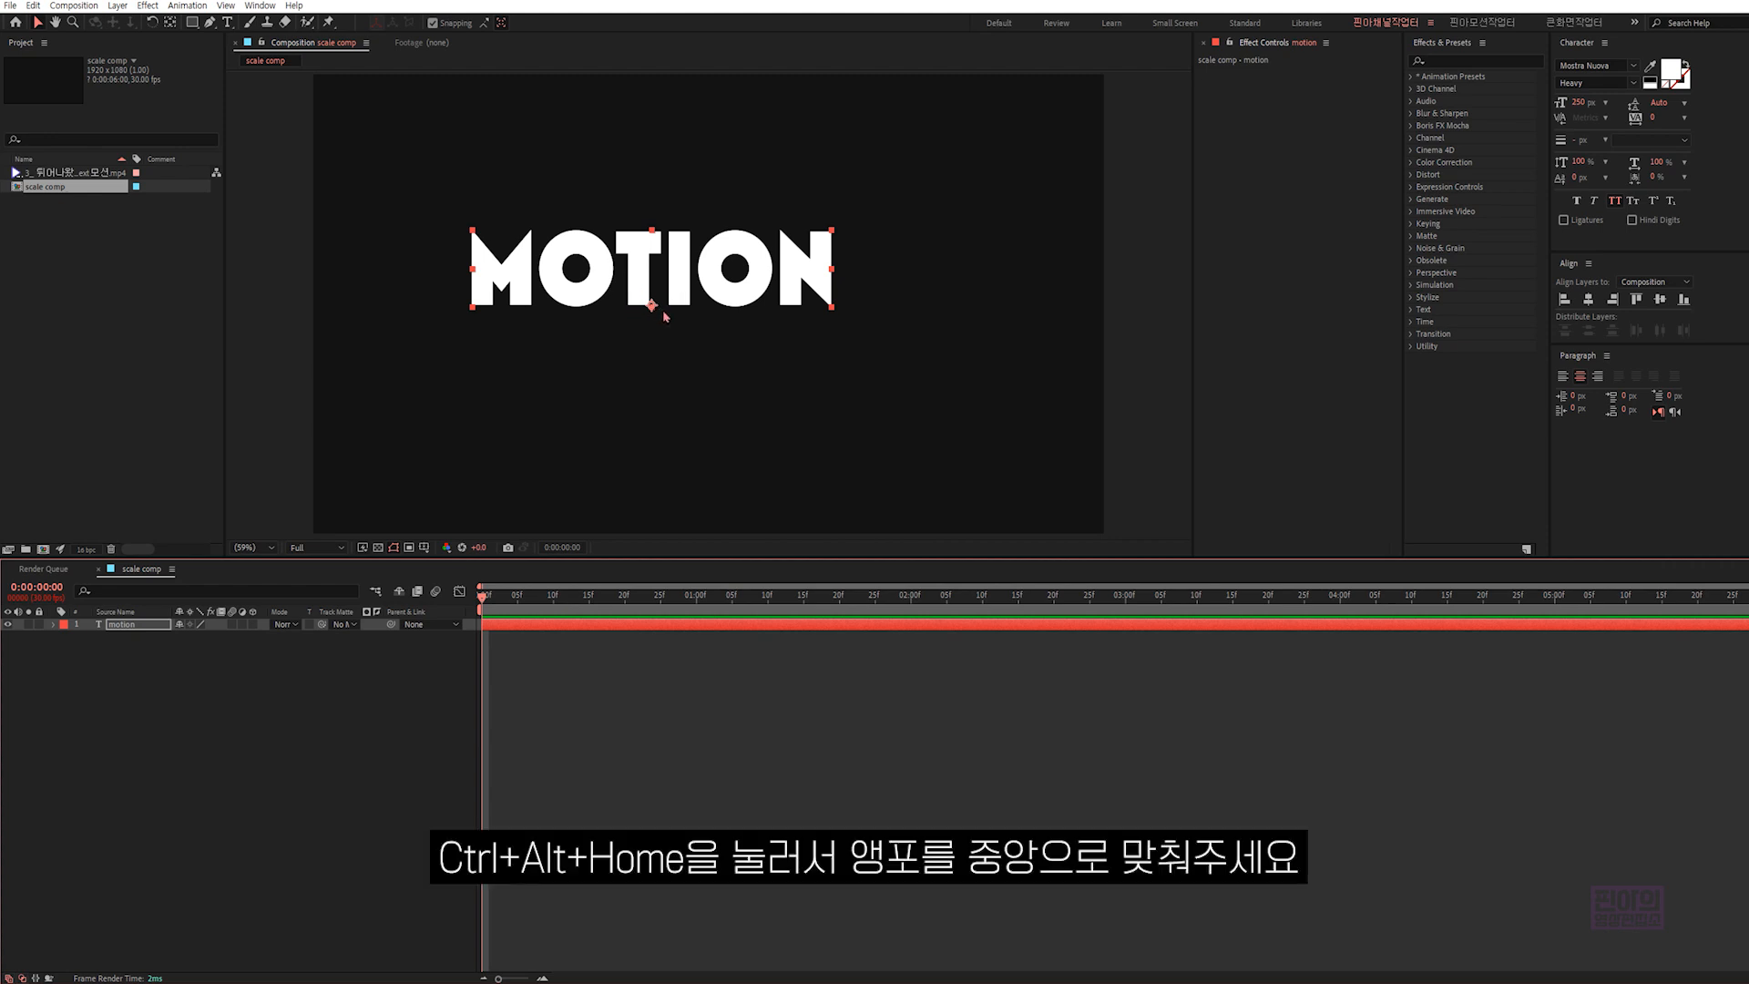
key("ctrl+alt+Home")
left_click(1588, 299)
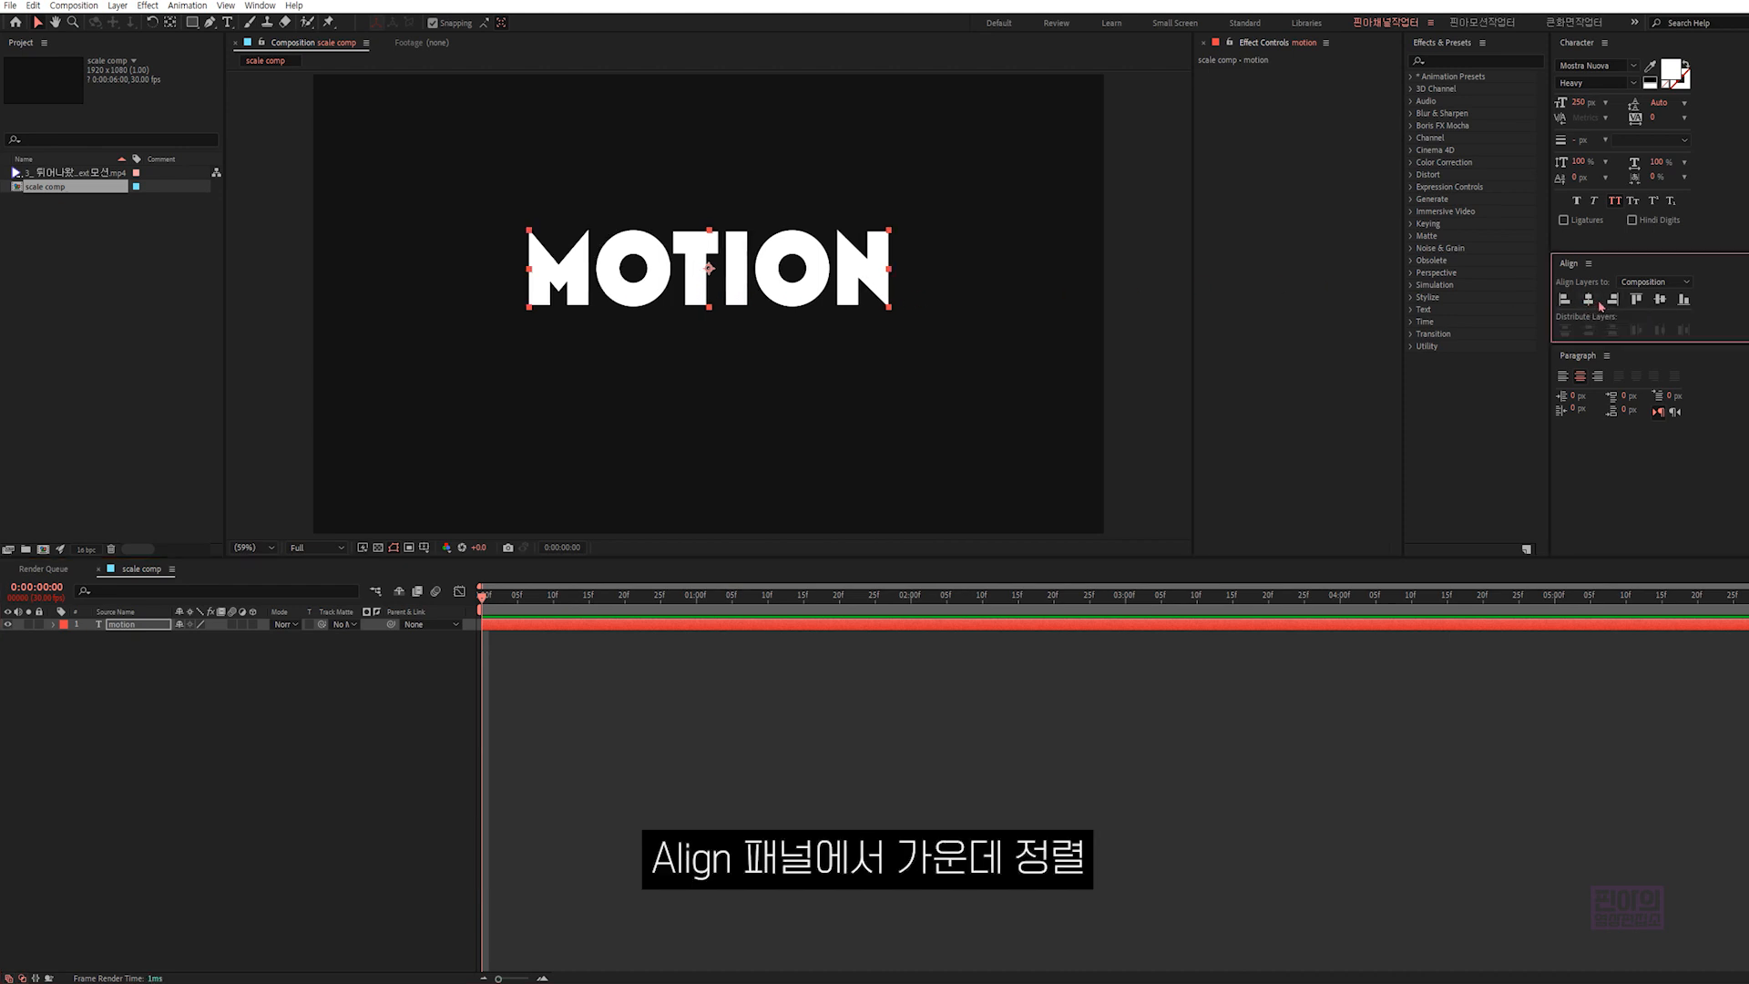
left_click(1661, 299)
- Place the reference video above the text, examine how its letters overlap and are outlined at 0:00:00:14, and delete that layer
left_click_drag(73, 172, 198, 613)
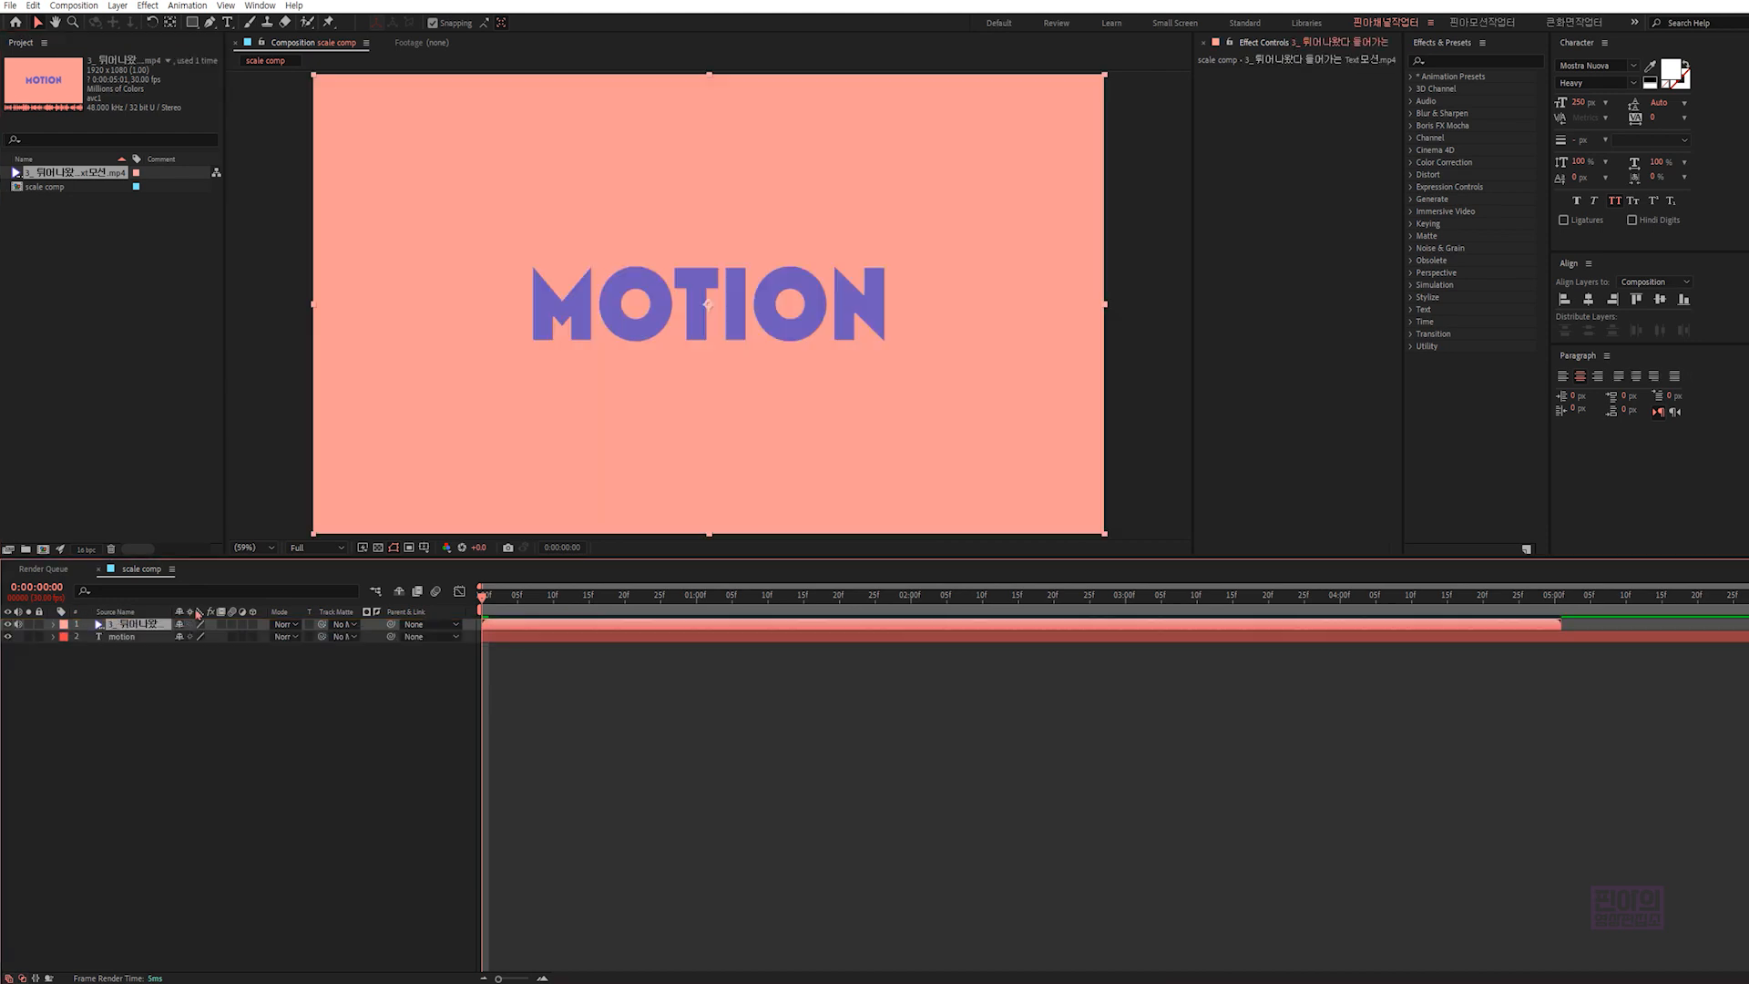
left_click_drag(482, 596, 578, 575)
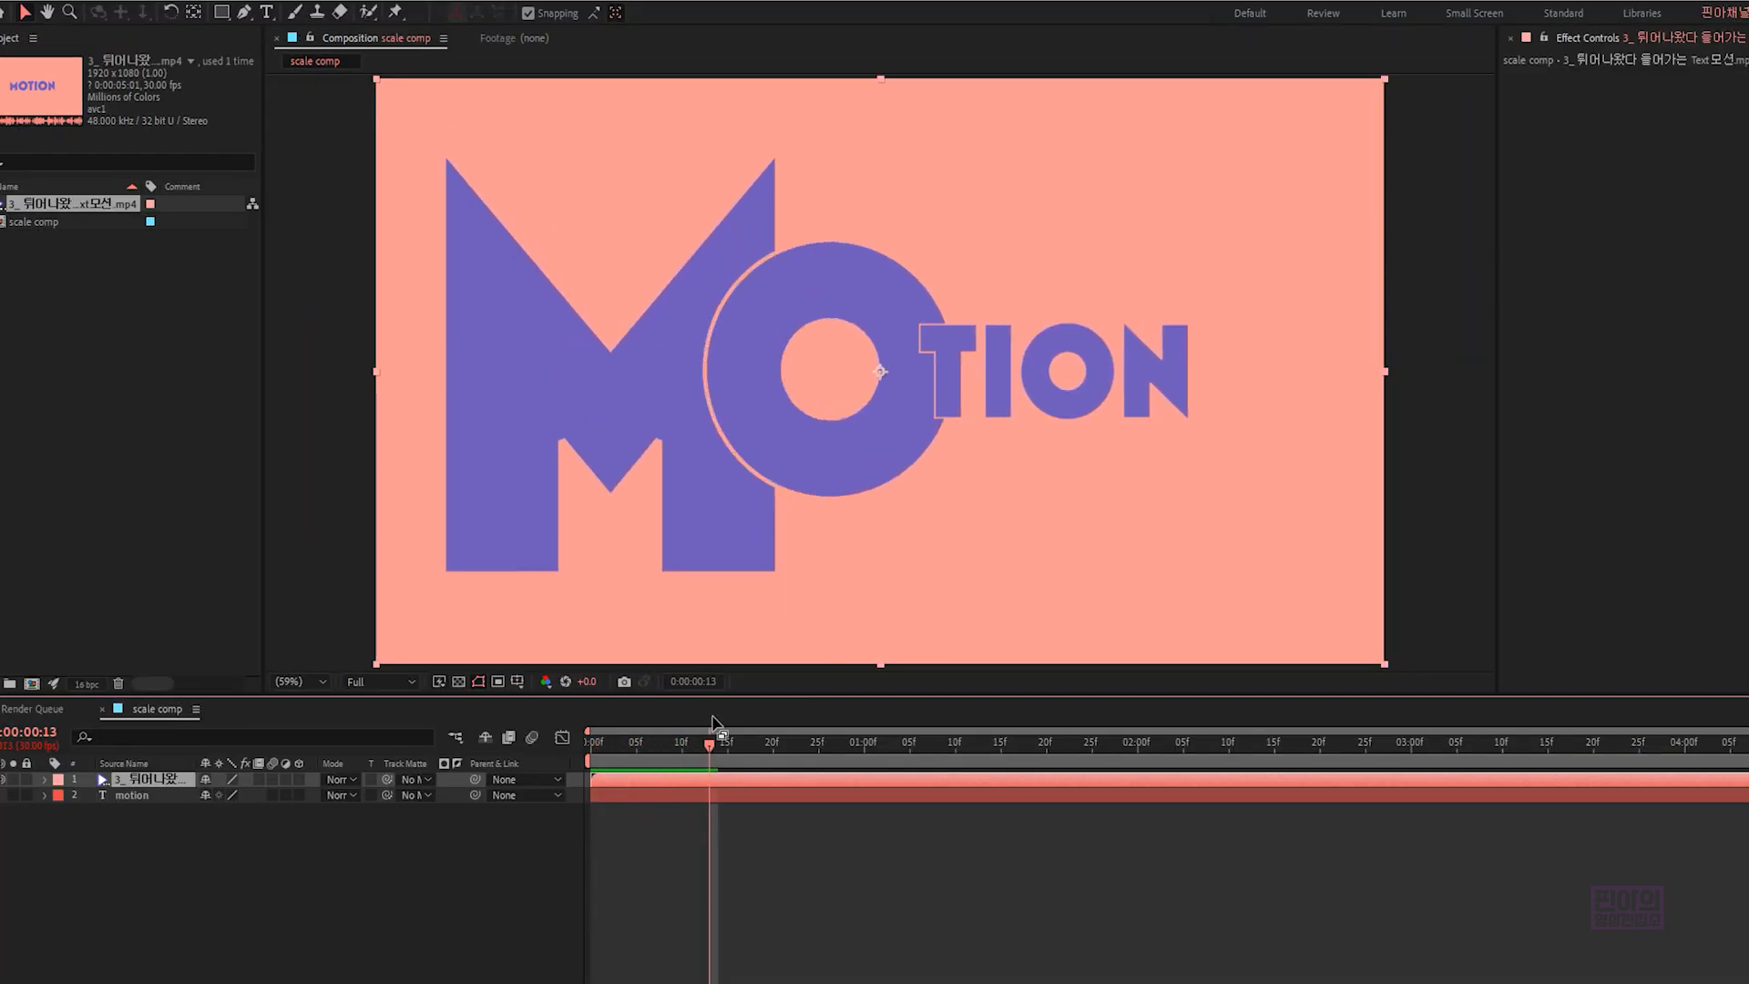
left_click_drag(711, 745, 721, 746)
key("ctrl+2")
left_click_drag(653, 366, 692, 413)
left_click_drag(947, 358, 942, 397)
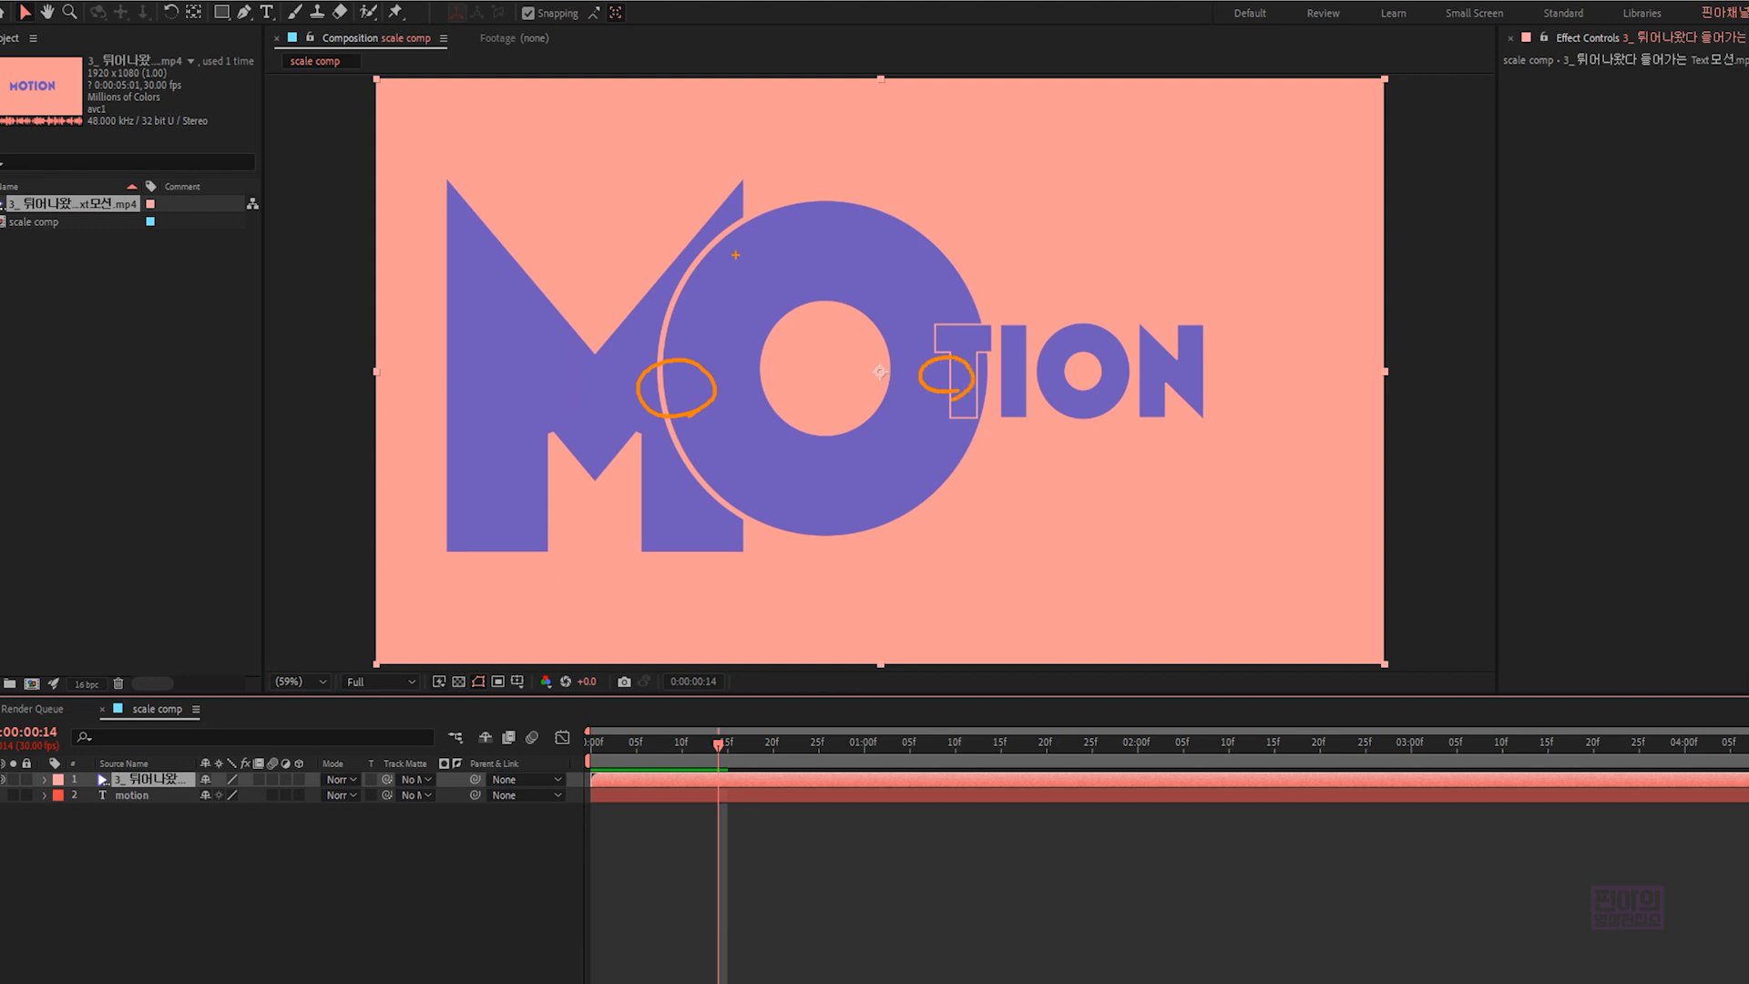
left_click_drag(740, 225, 685, 271)
left_click_drag(986, 244, 928, 208)
left_click_drag(903, 230, 915, 227)
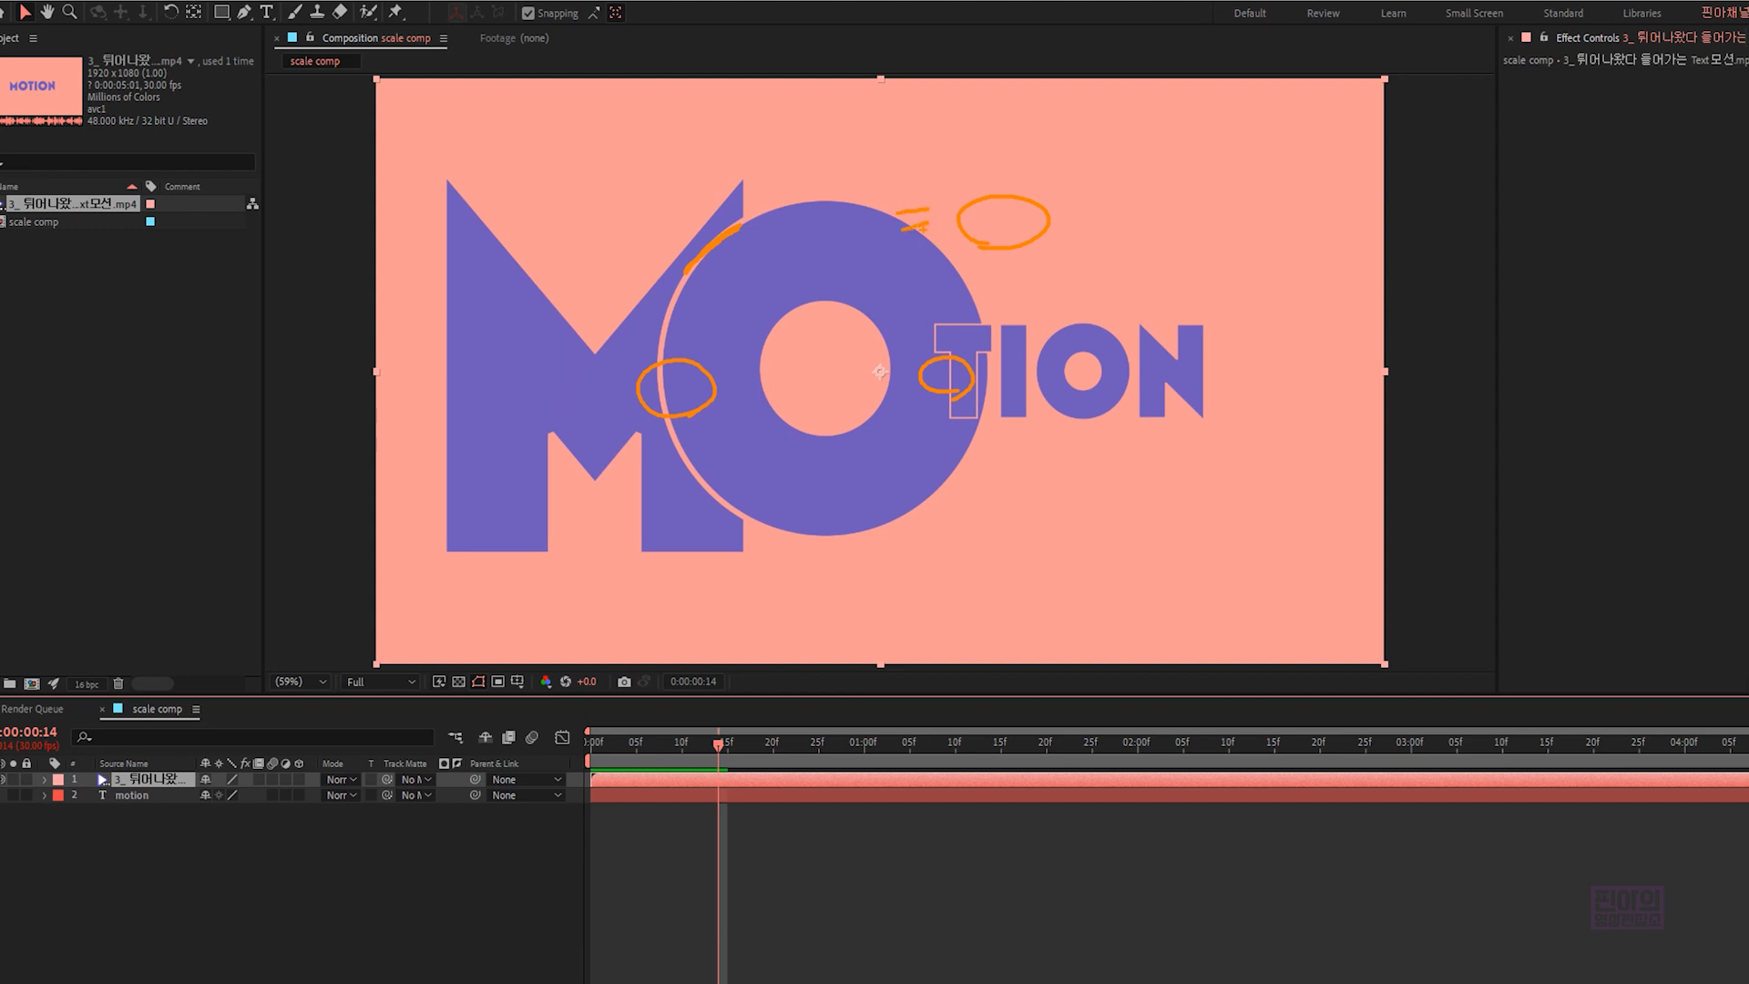
key("Escape")
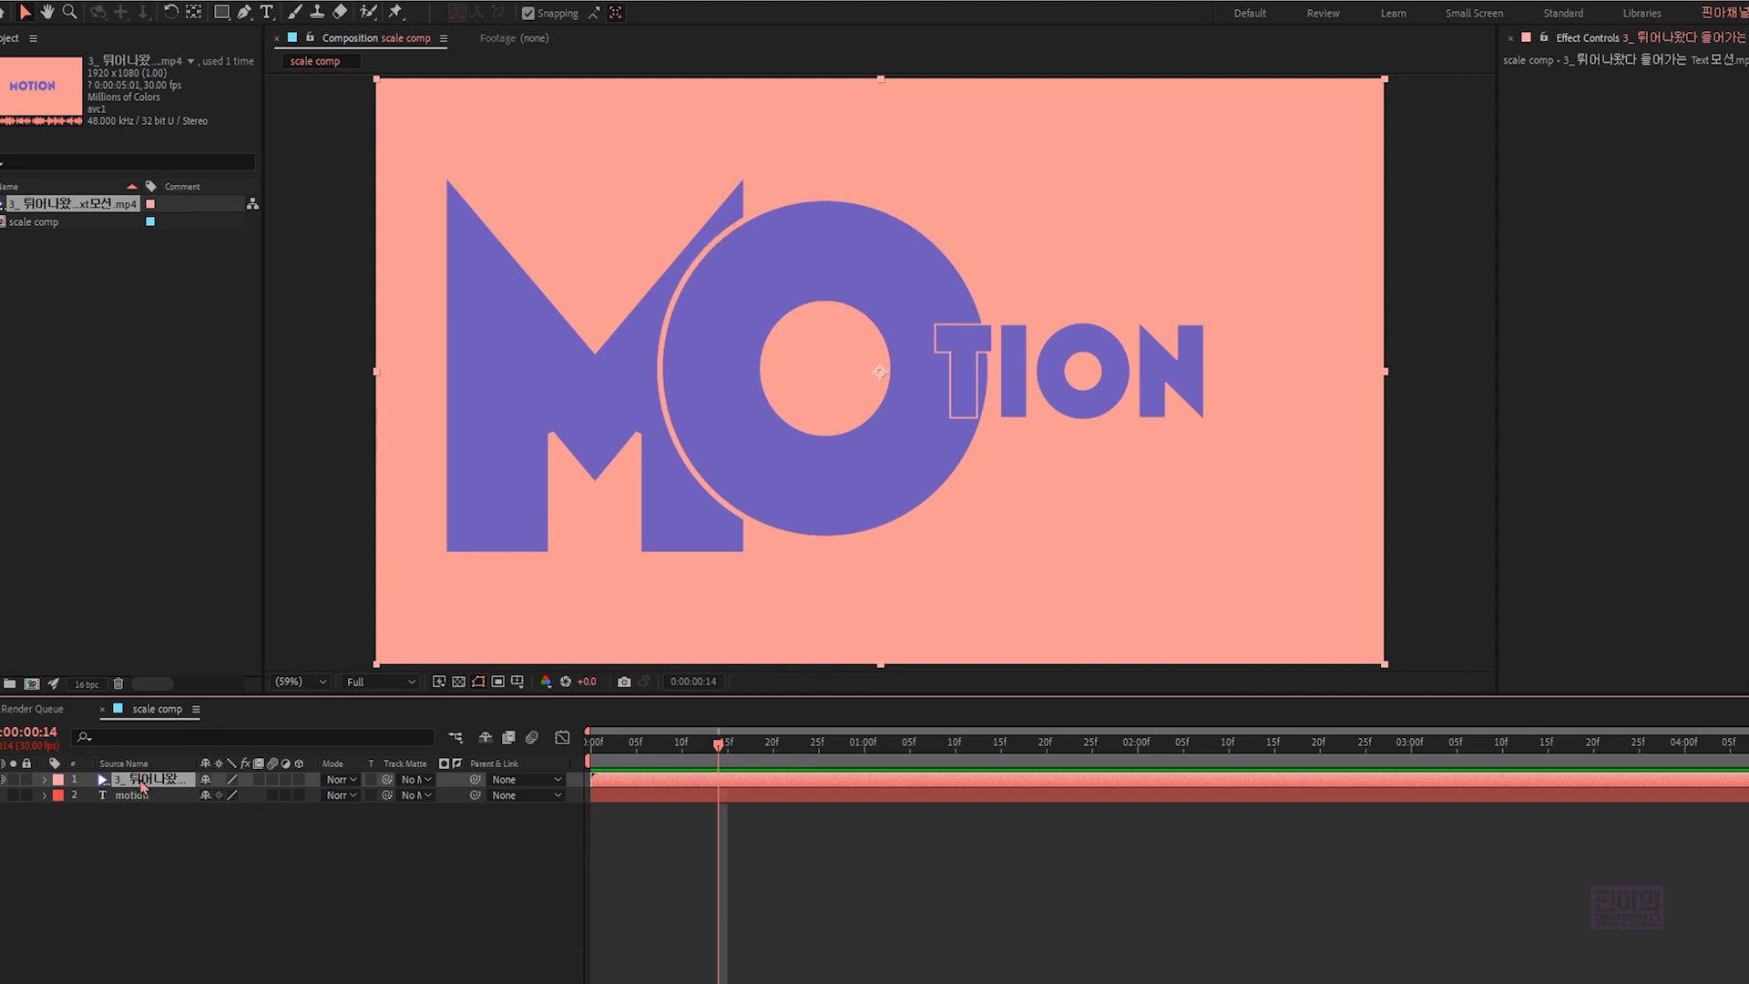
key("Delete")
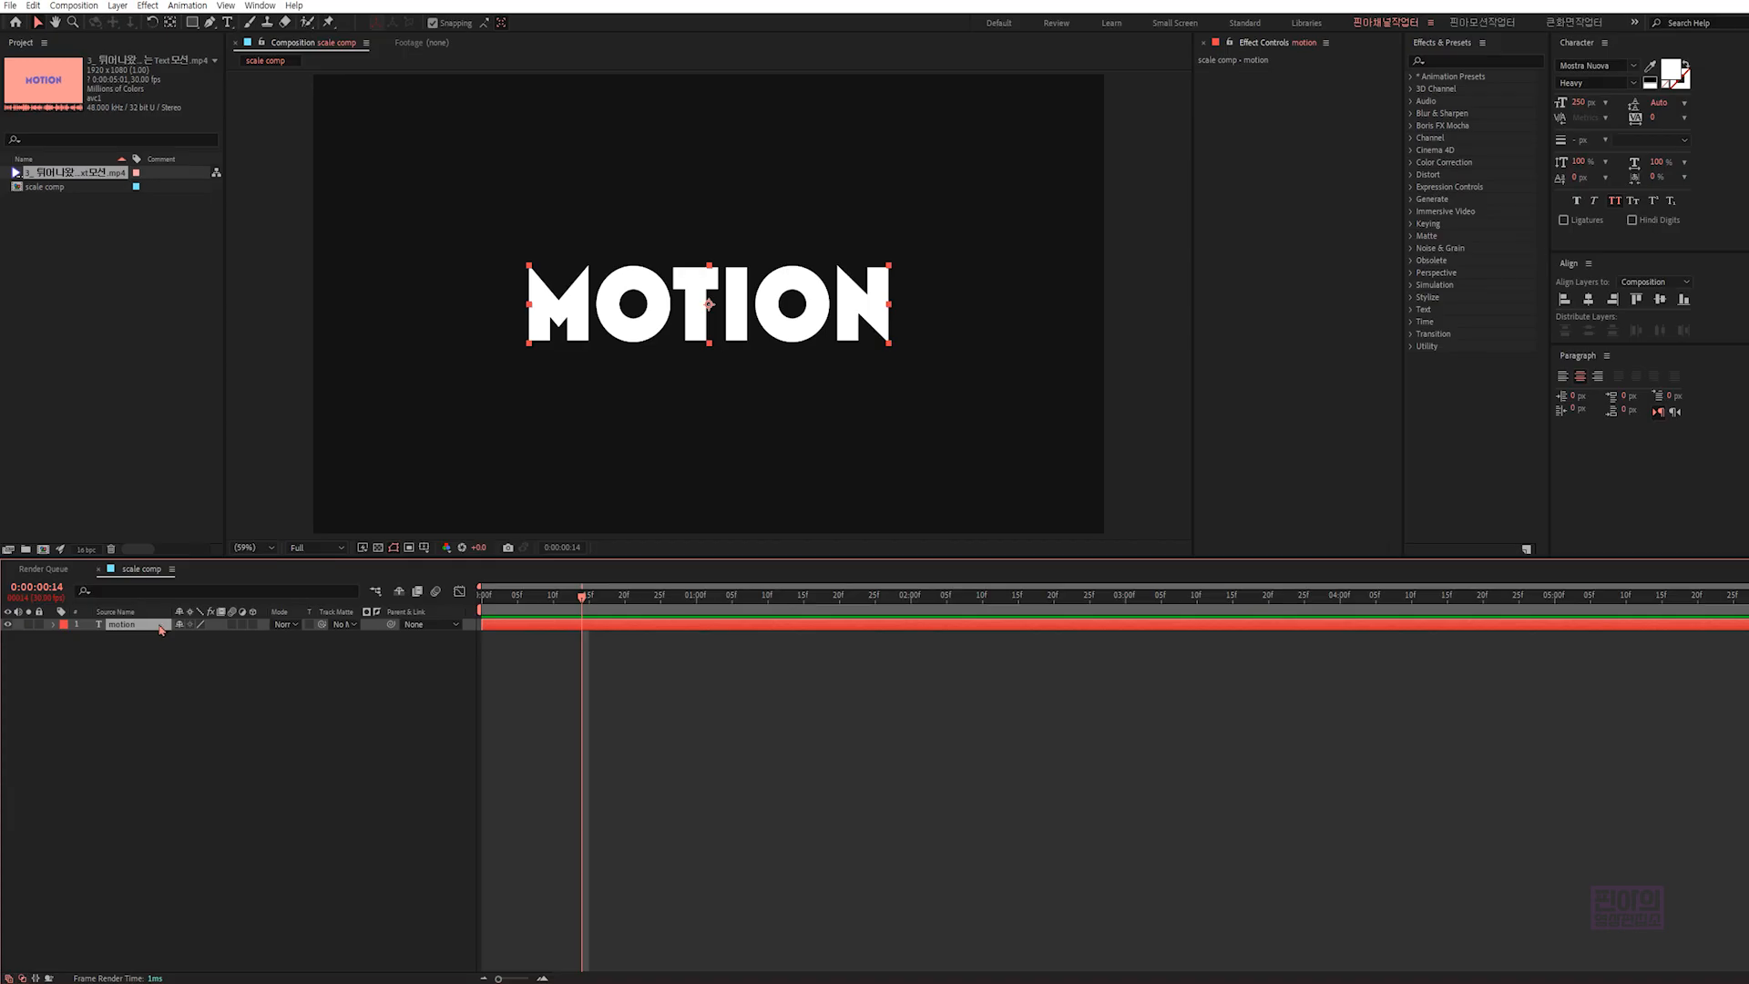
- Create a near-black solid named "bg" at composition size and place it beneath the "motion" text layer
left_click(176, 665)
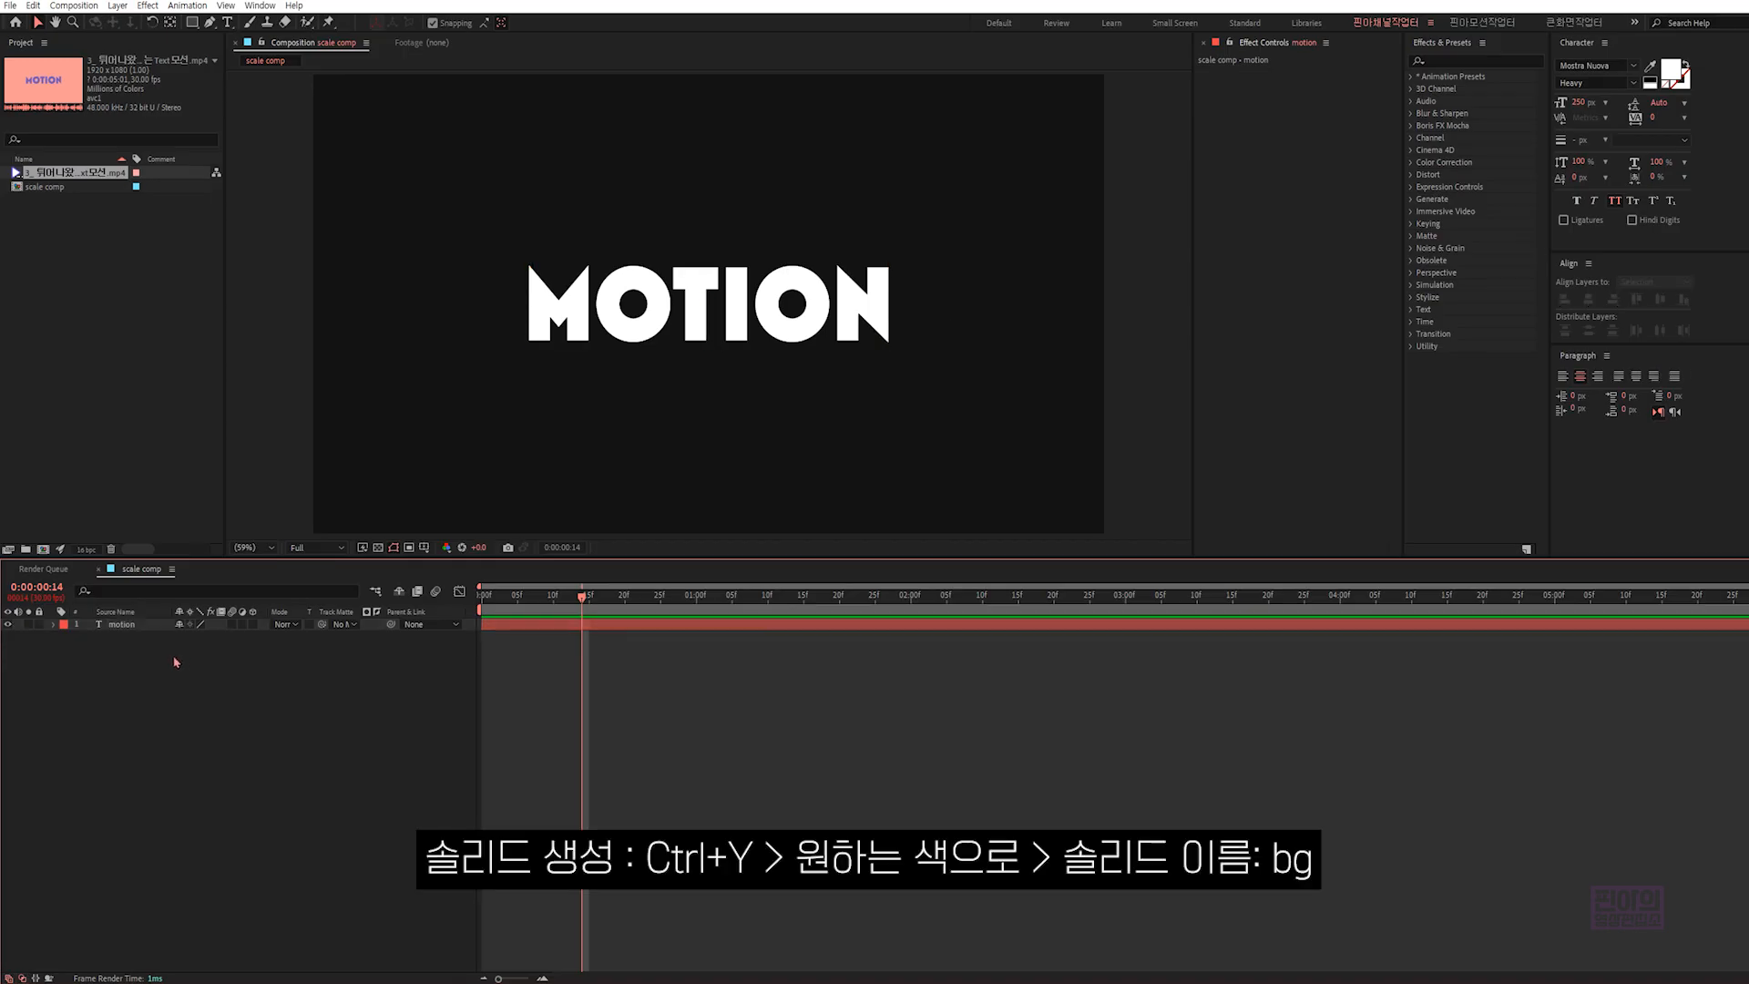
key("ctrl+y")
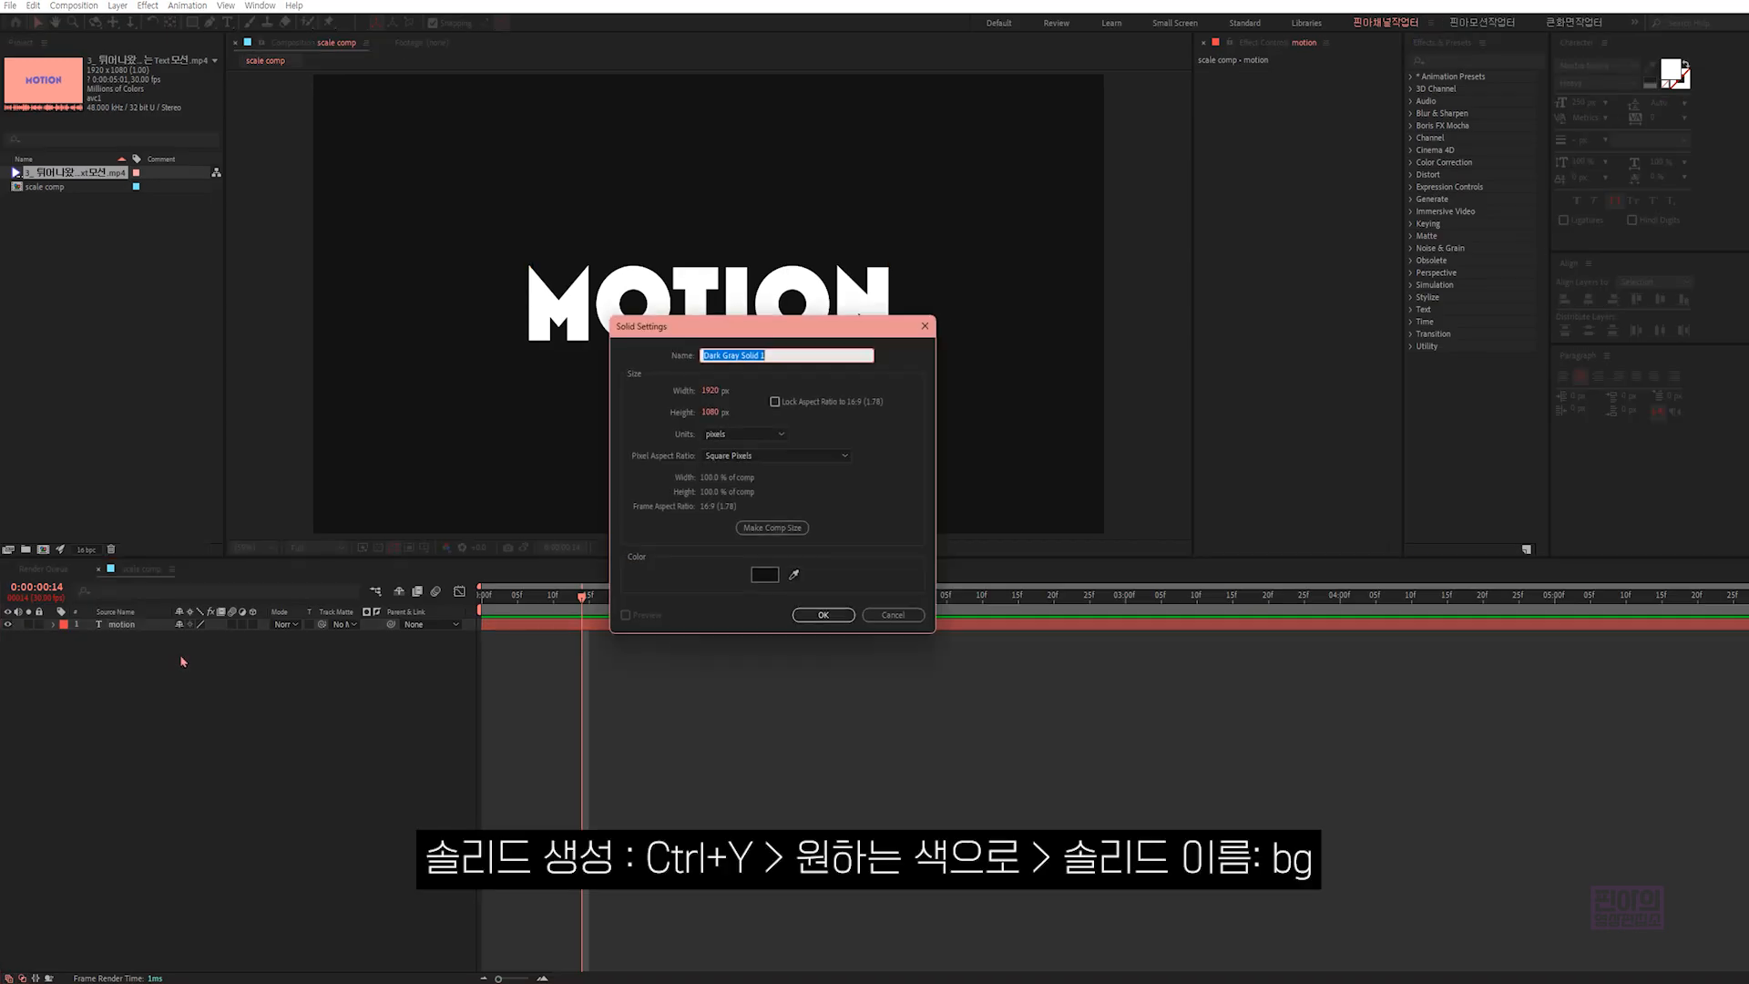
left_click(765, 574)
left_click(953, 519)
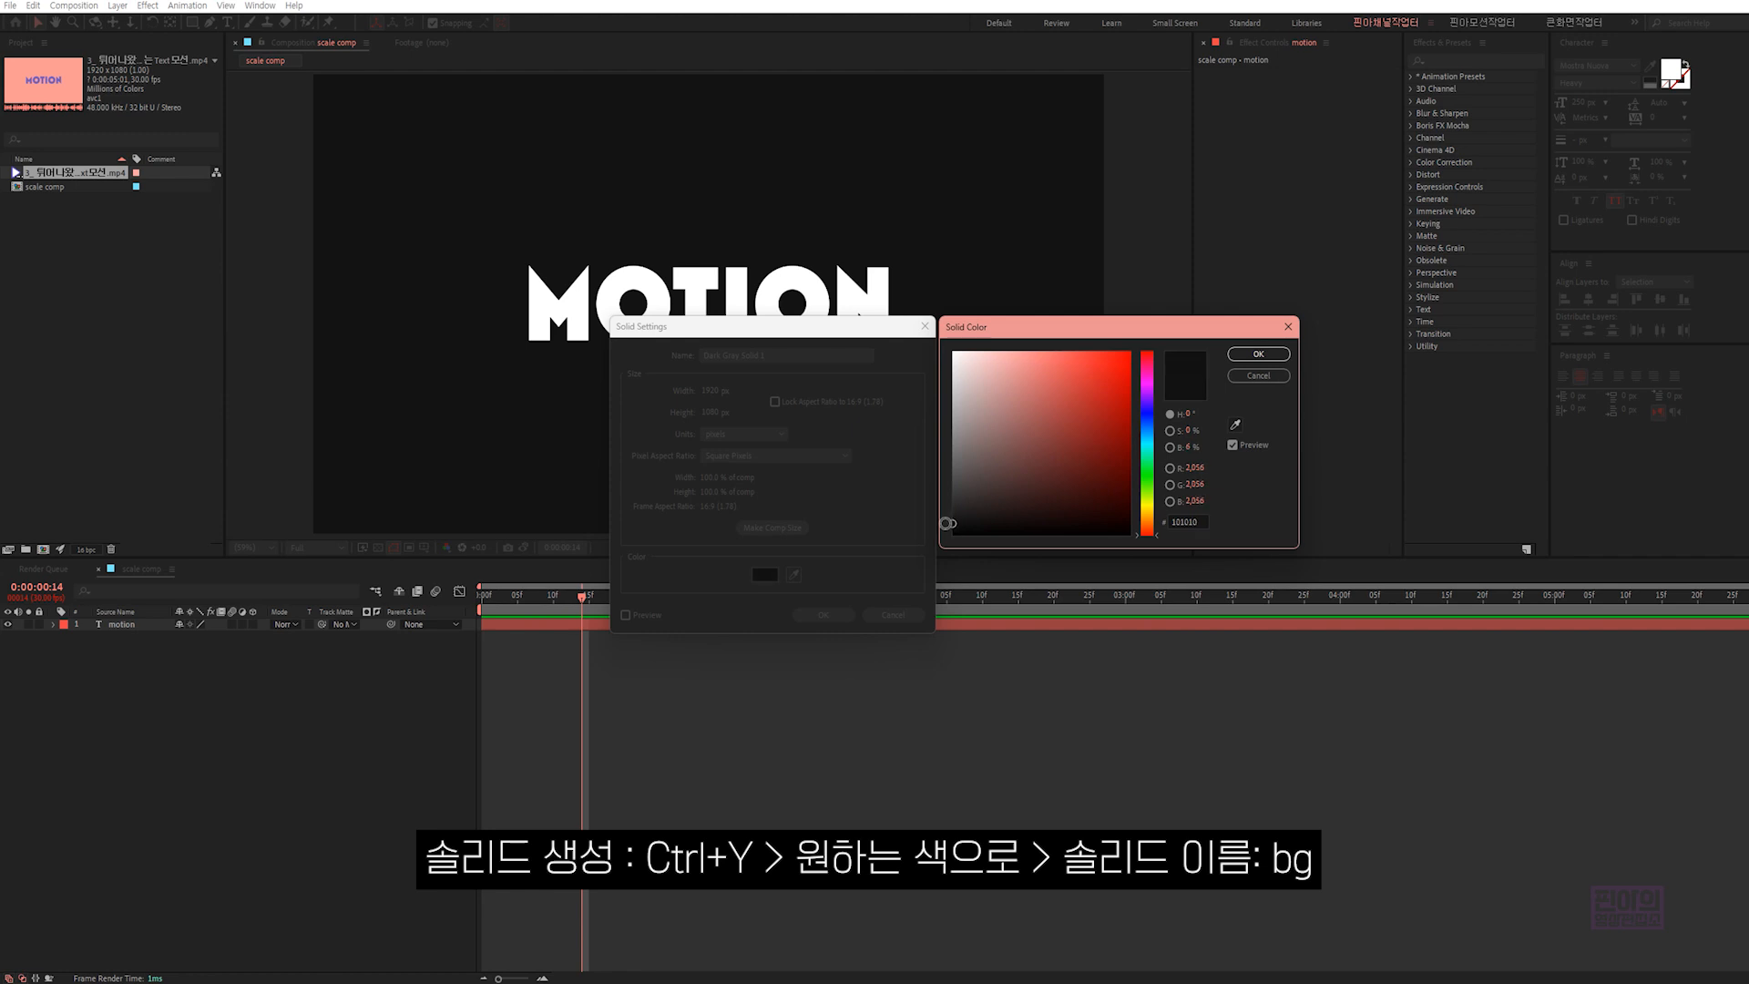
left_click(1258, 353)
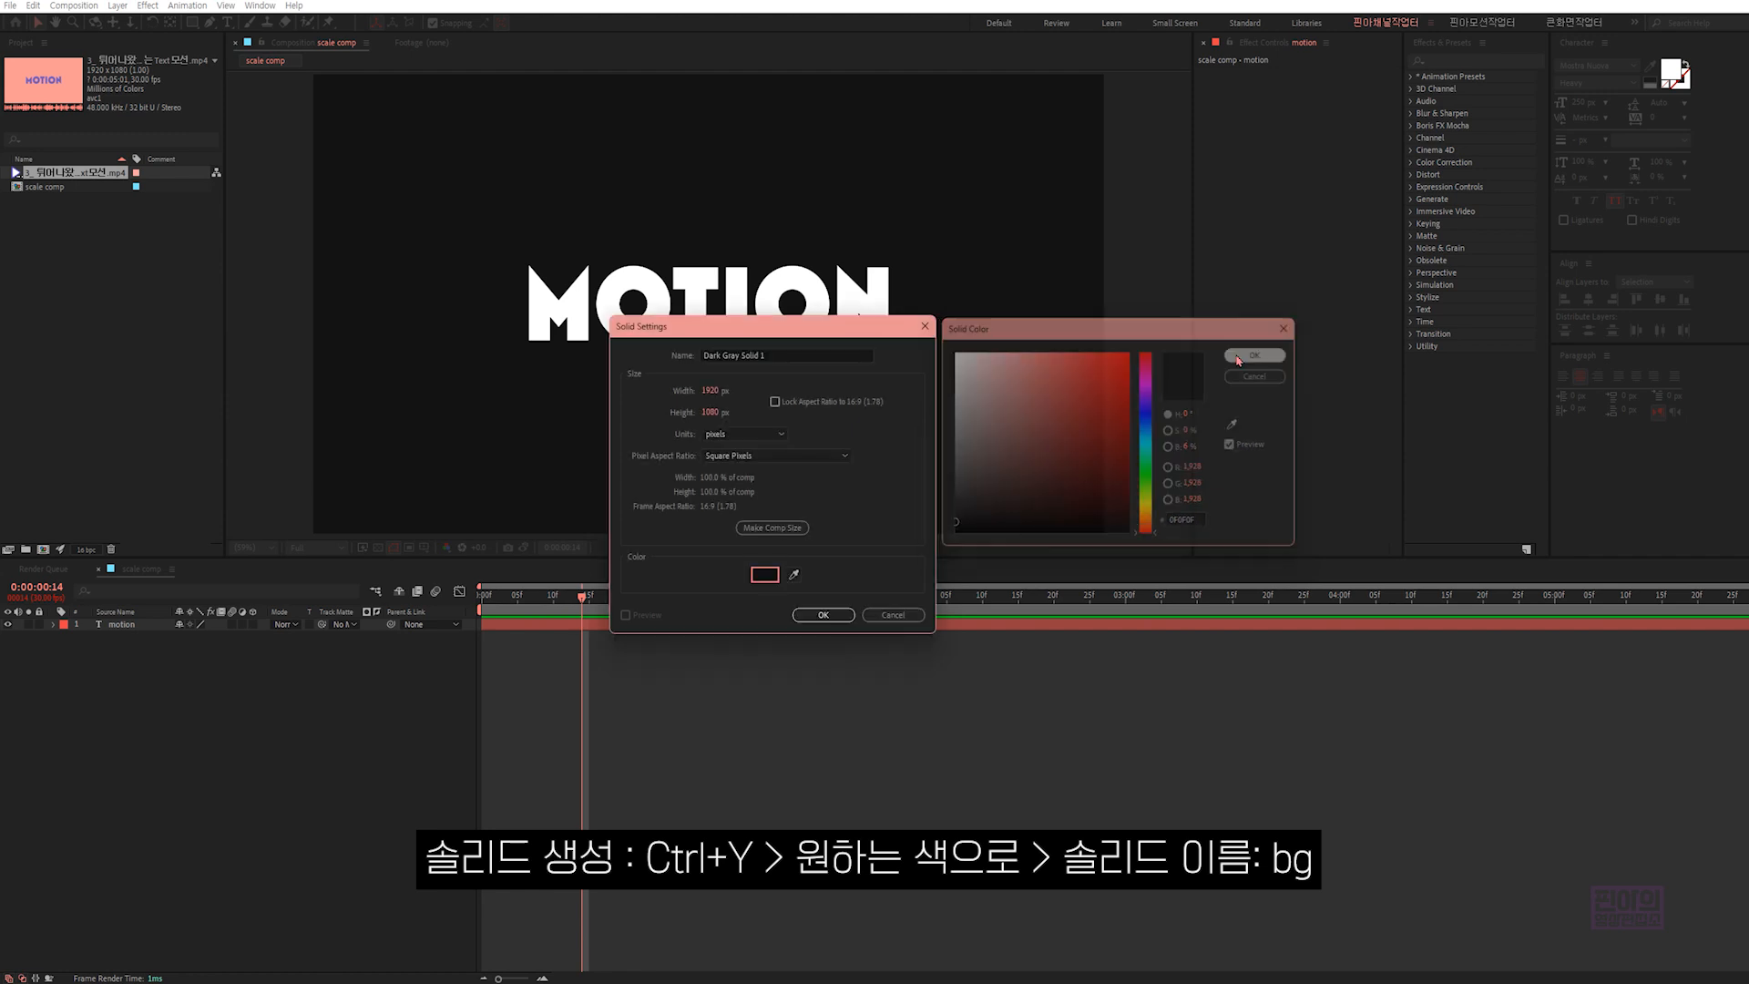
left_click(781, 354)
type("bg")
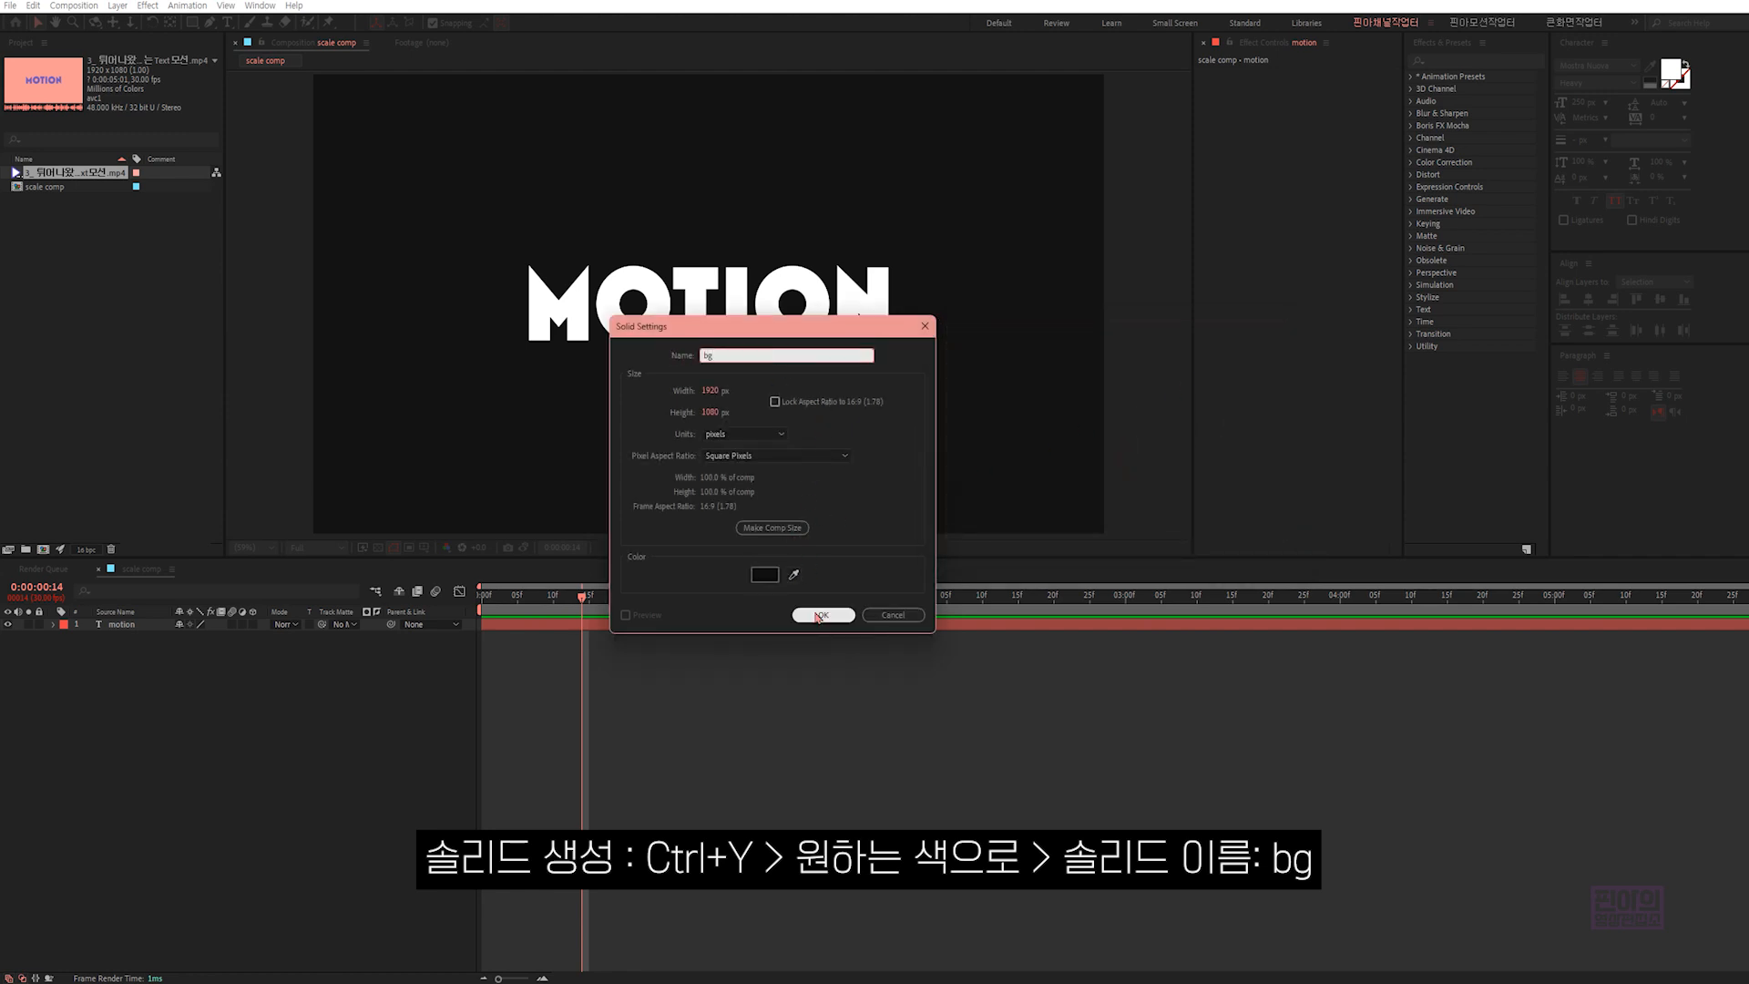
left_click(823, 615)
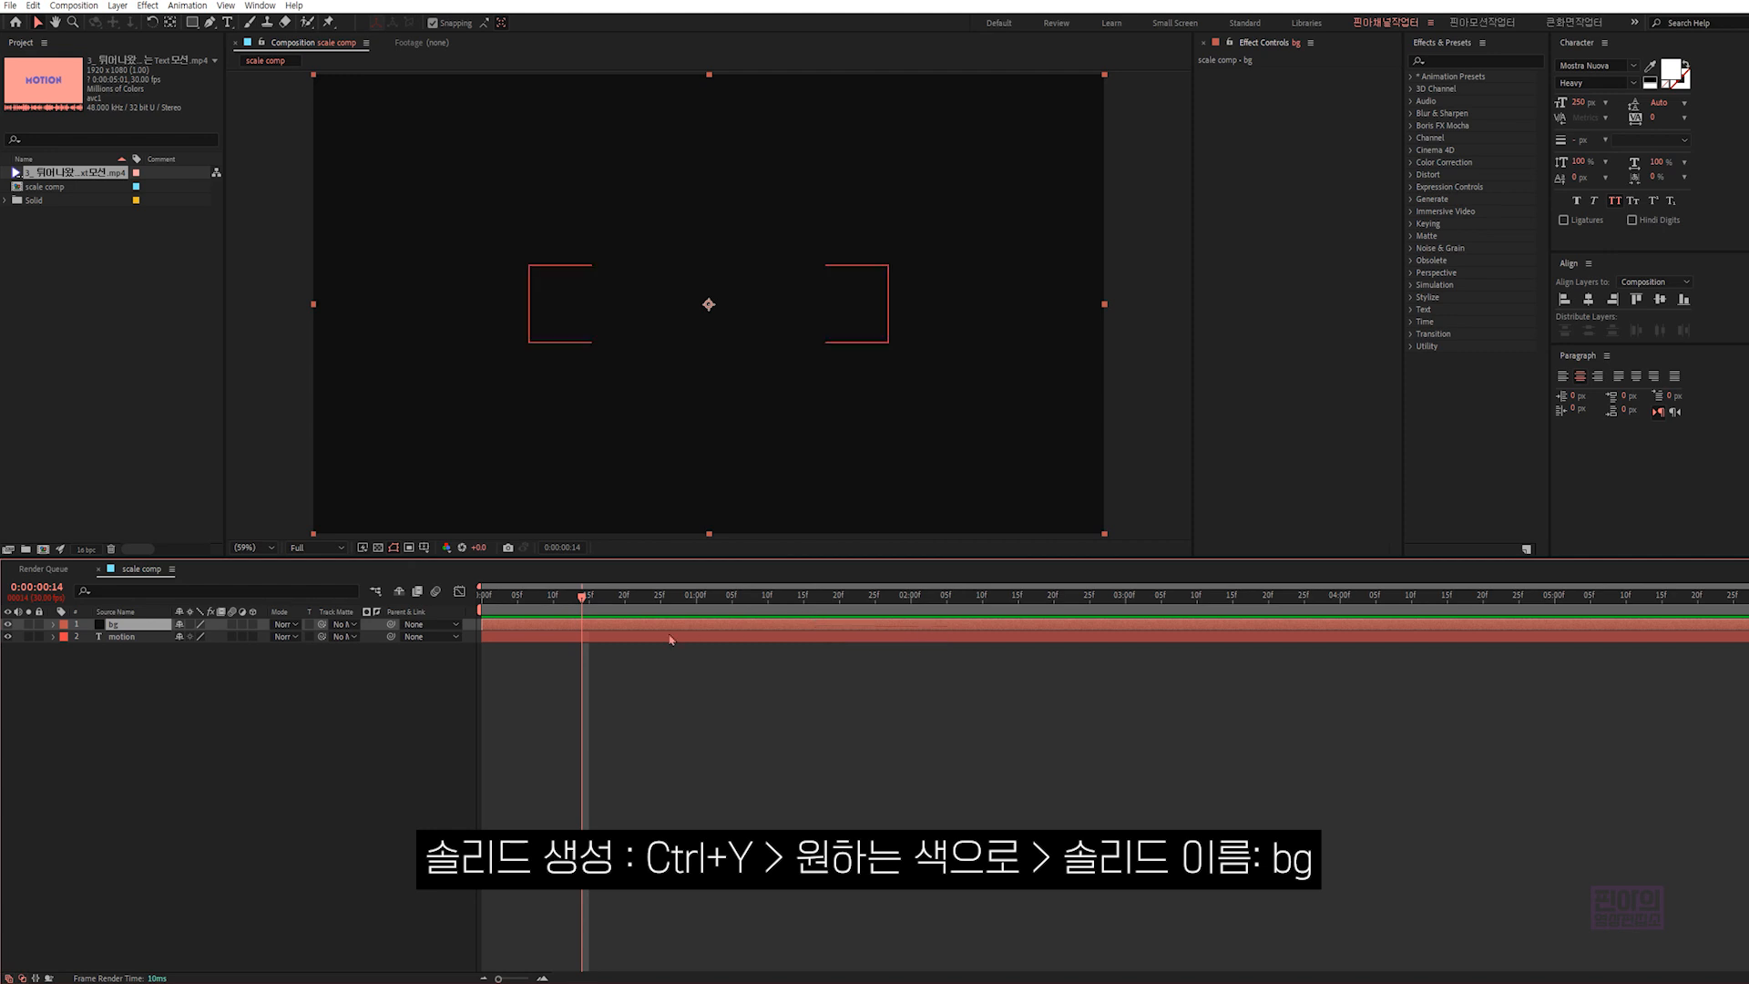
left_click_drag(128, 625, 127, 652)
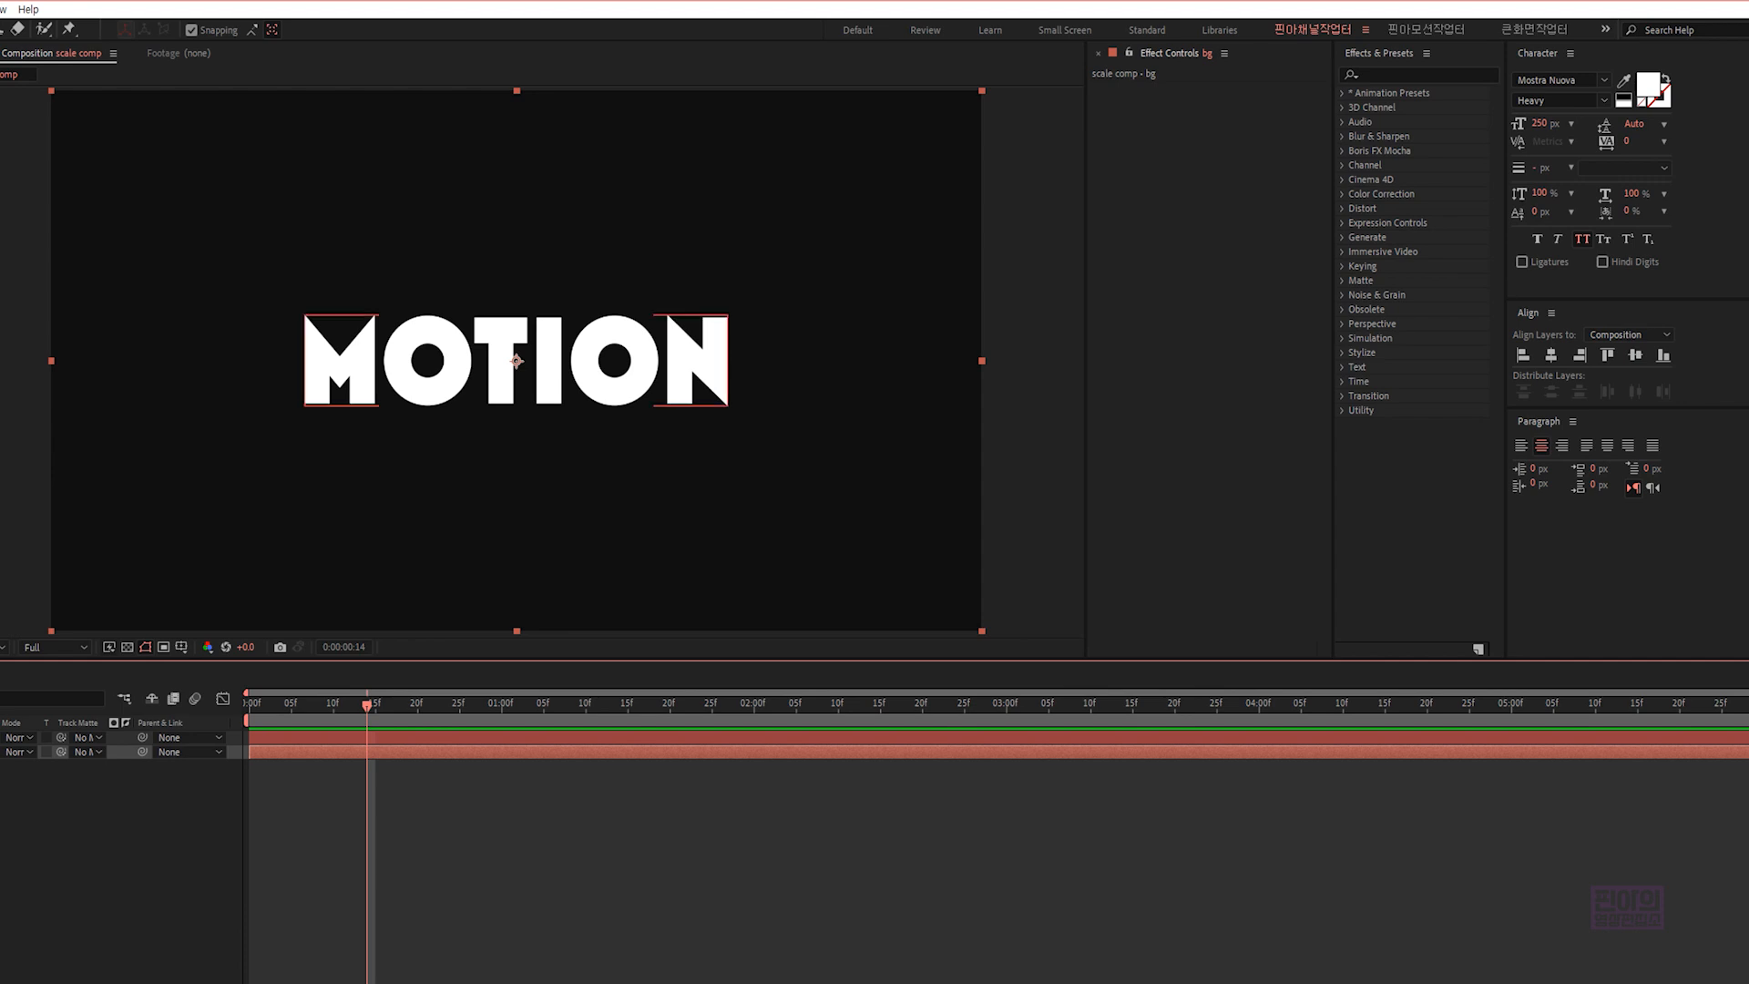
- Enable a stroke on the "motion" text and set its width to 3 px
left_click(301, 738)
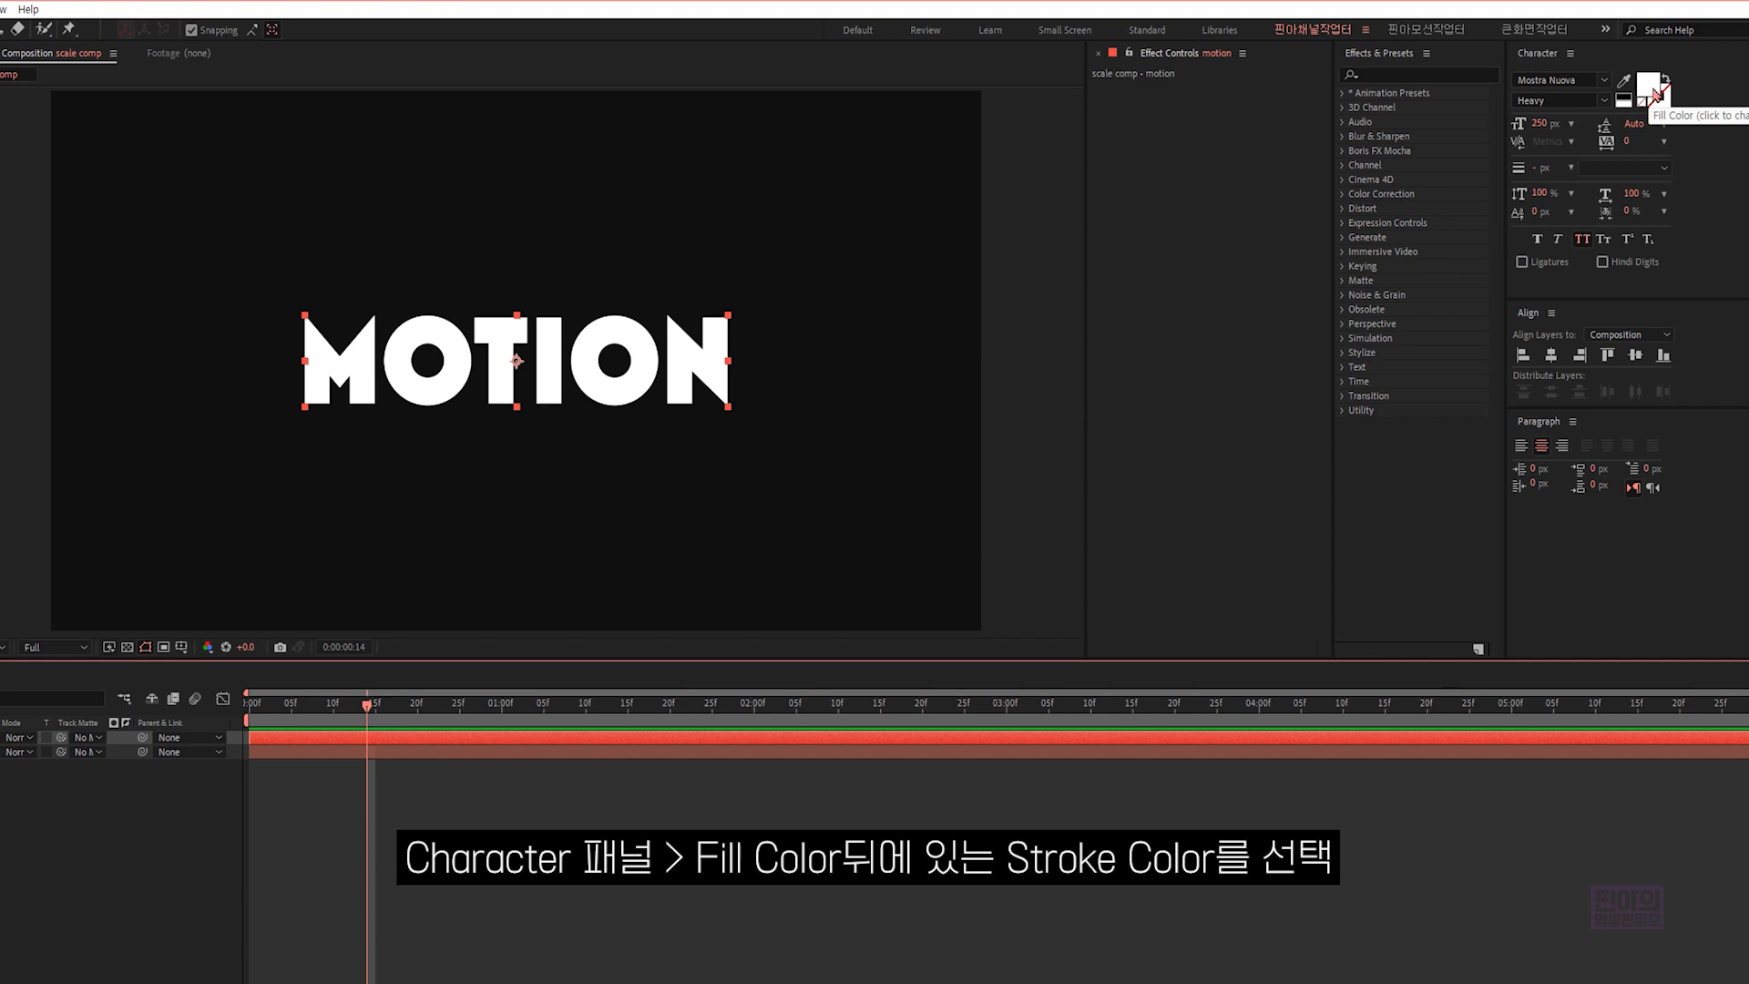
left_click(1665, 106)
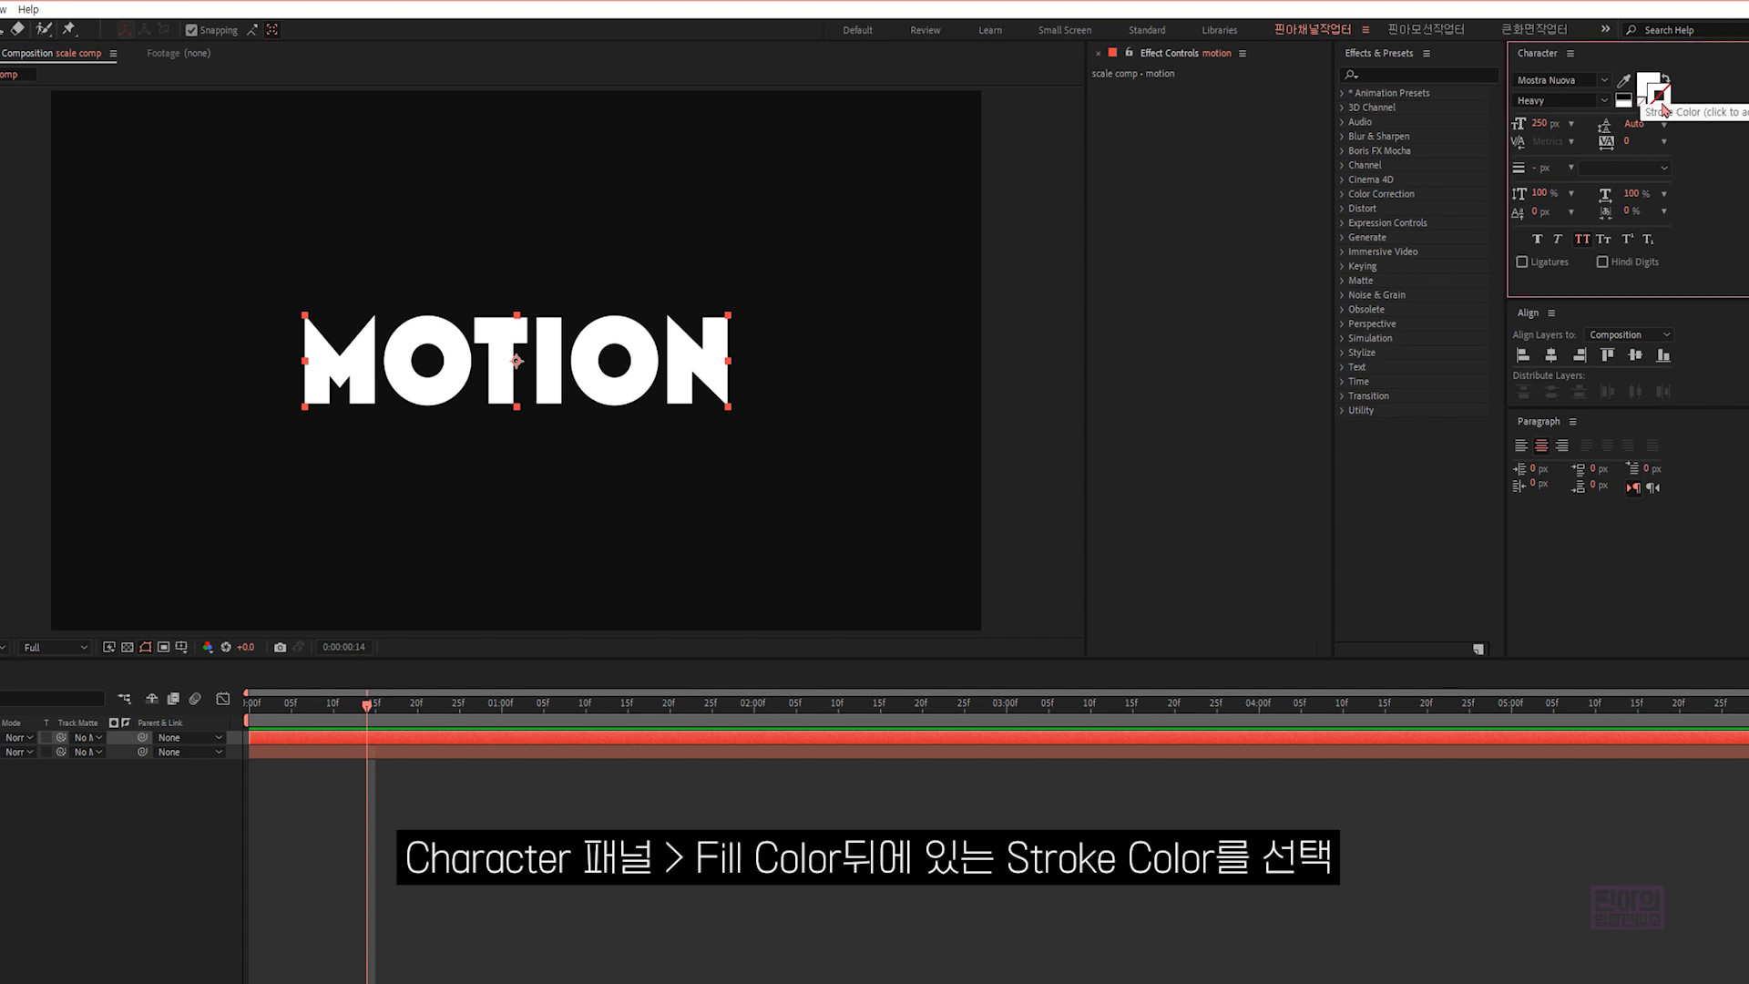
left_click(1662, 102)
left_click(1545, 166)
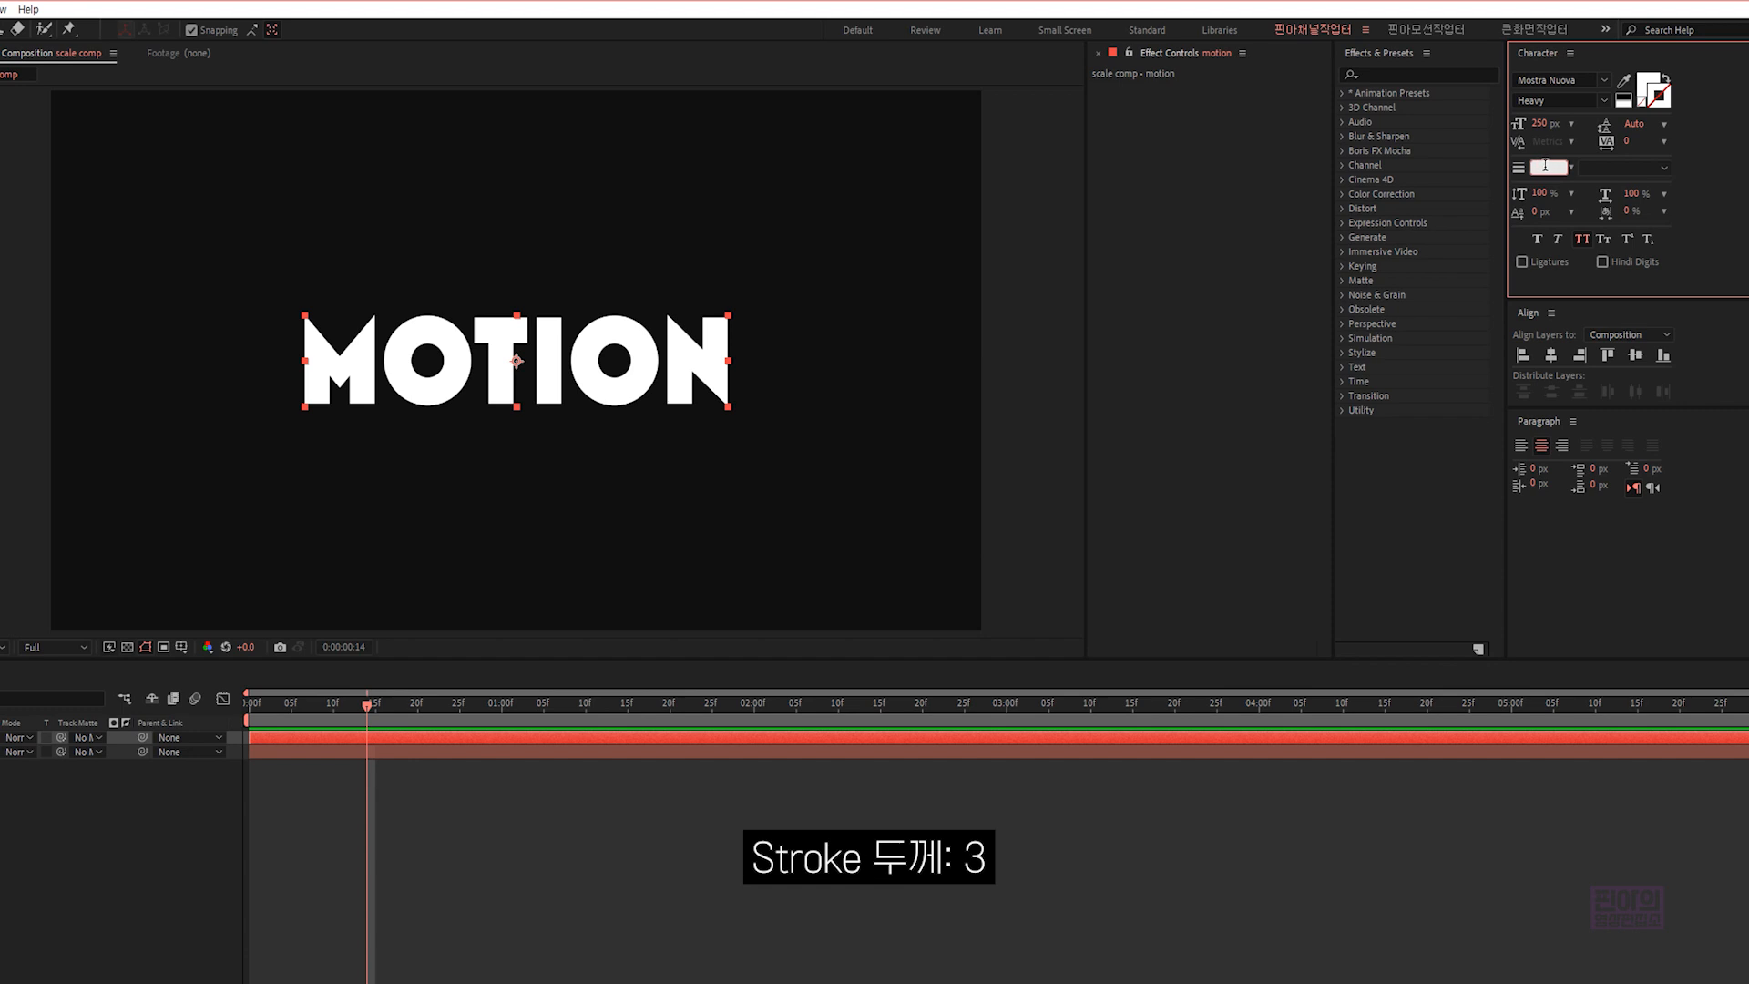
type("3")
key("Return")
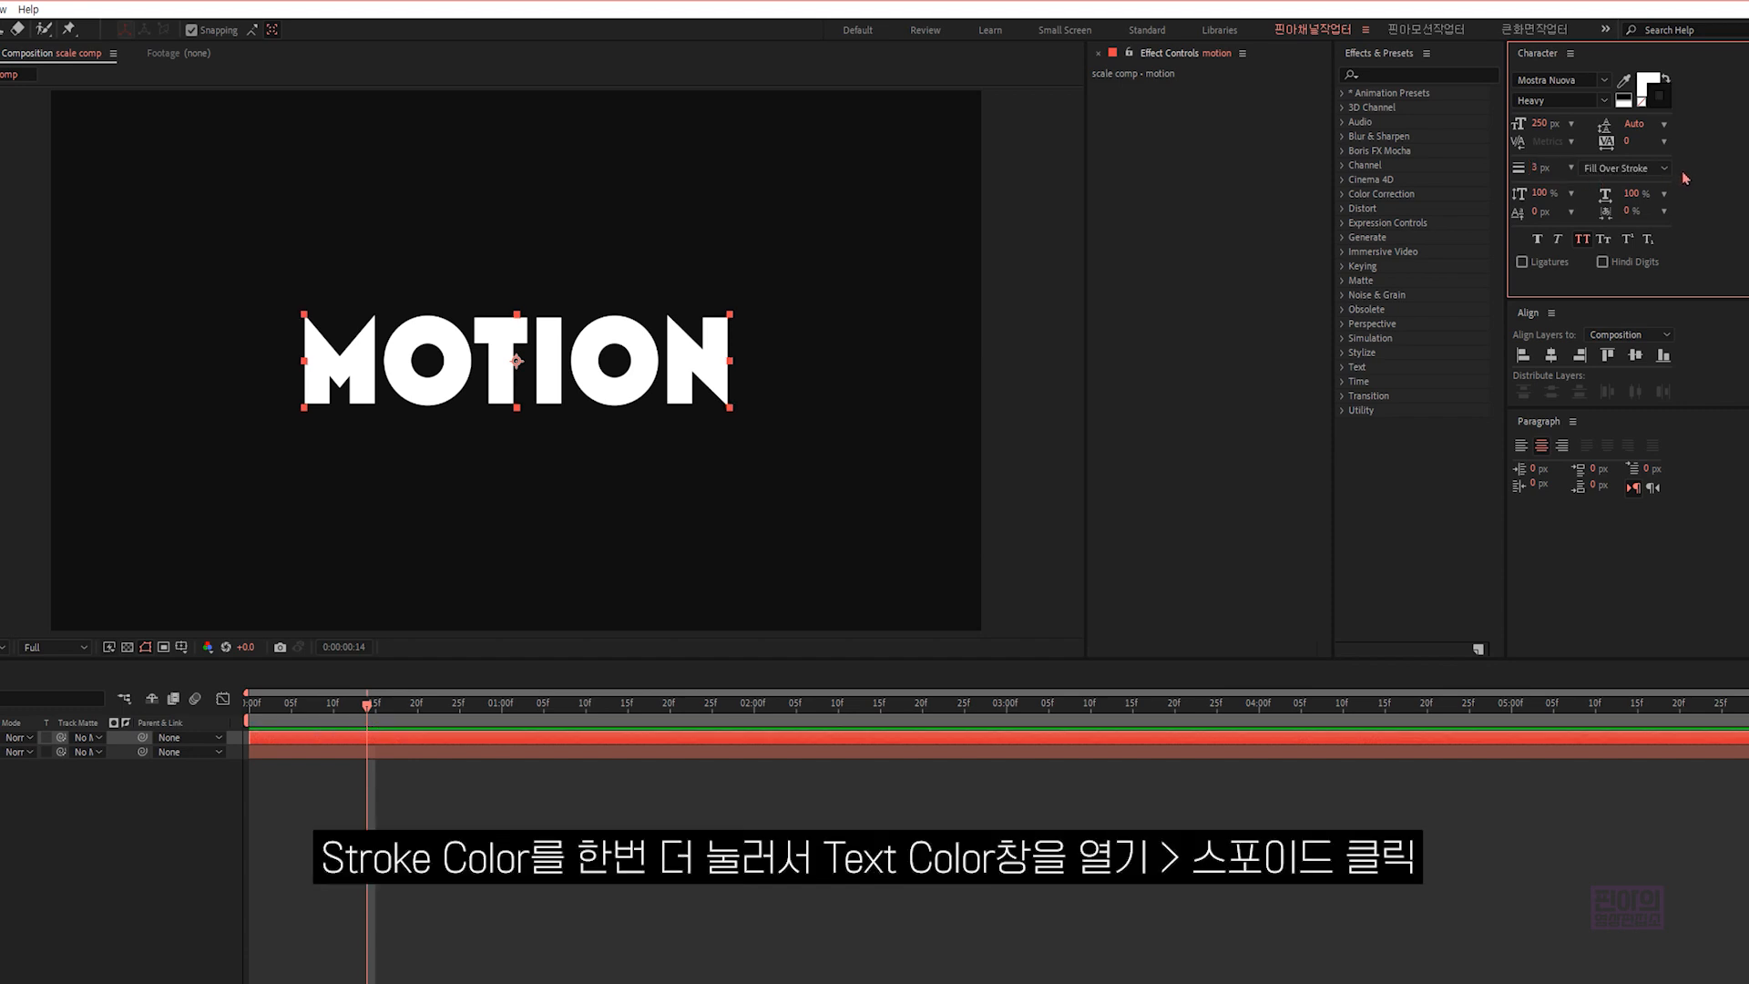
- Set the text's stroke color to the background color 0F0F0F by sampling it from the composition
left_click(1660, 108)
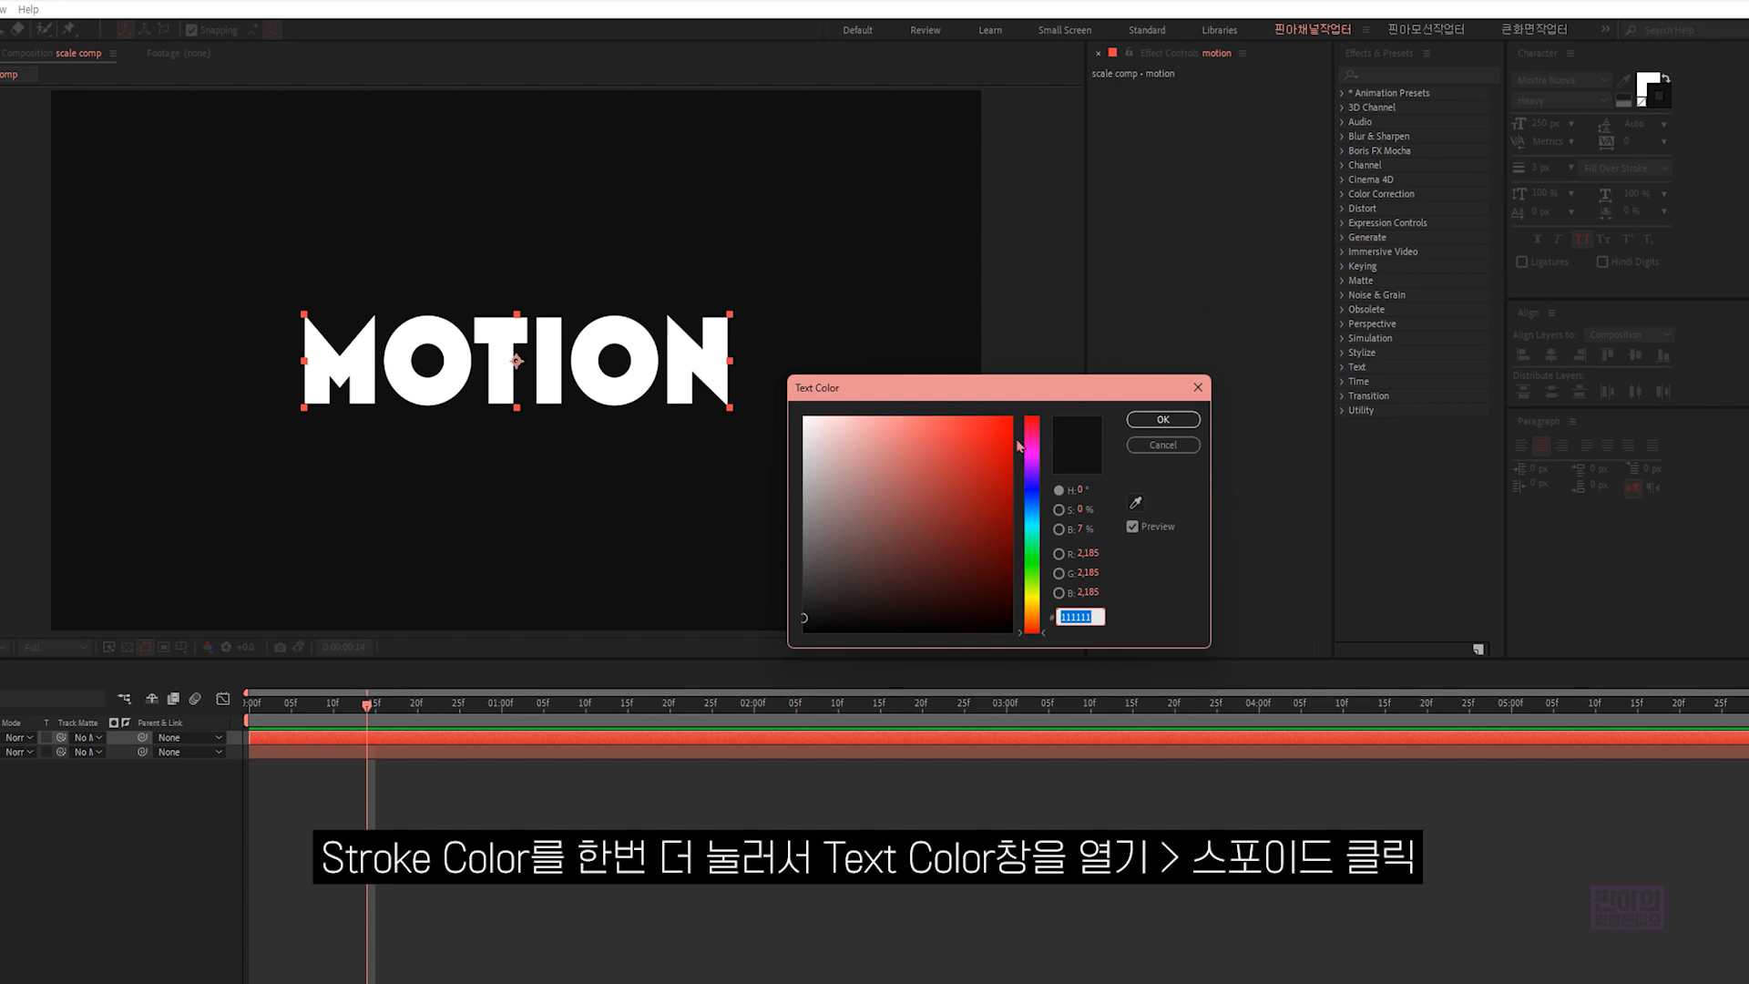
left_click(1135, 501)
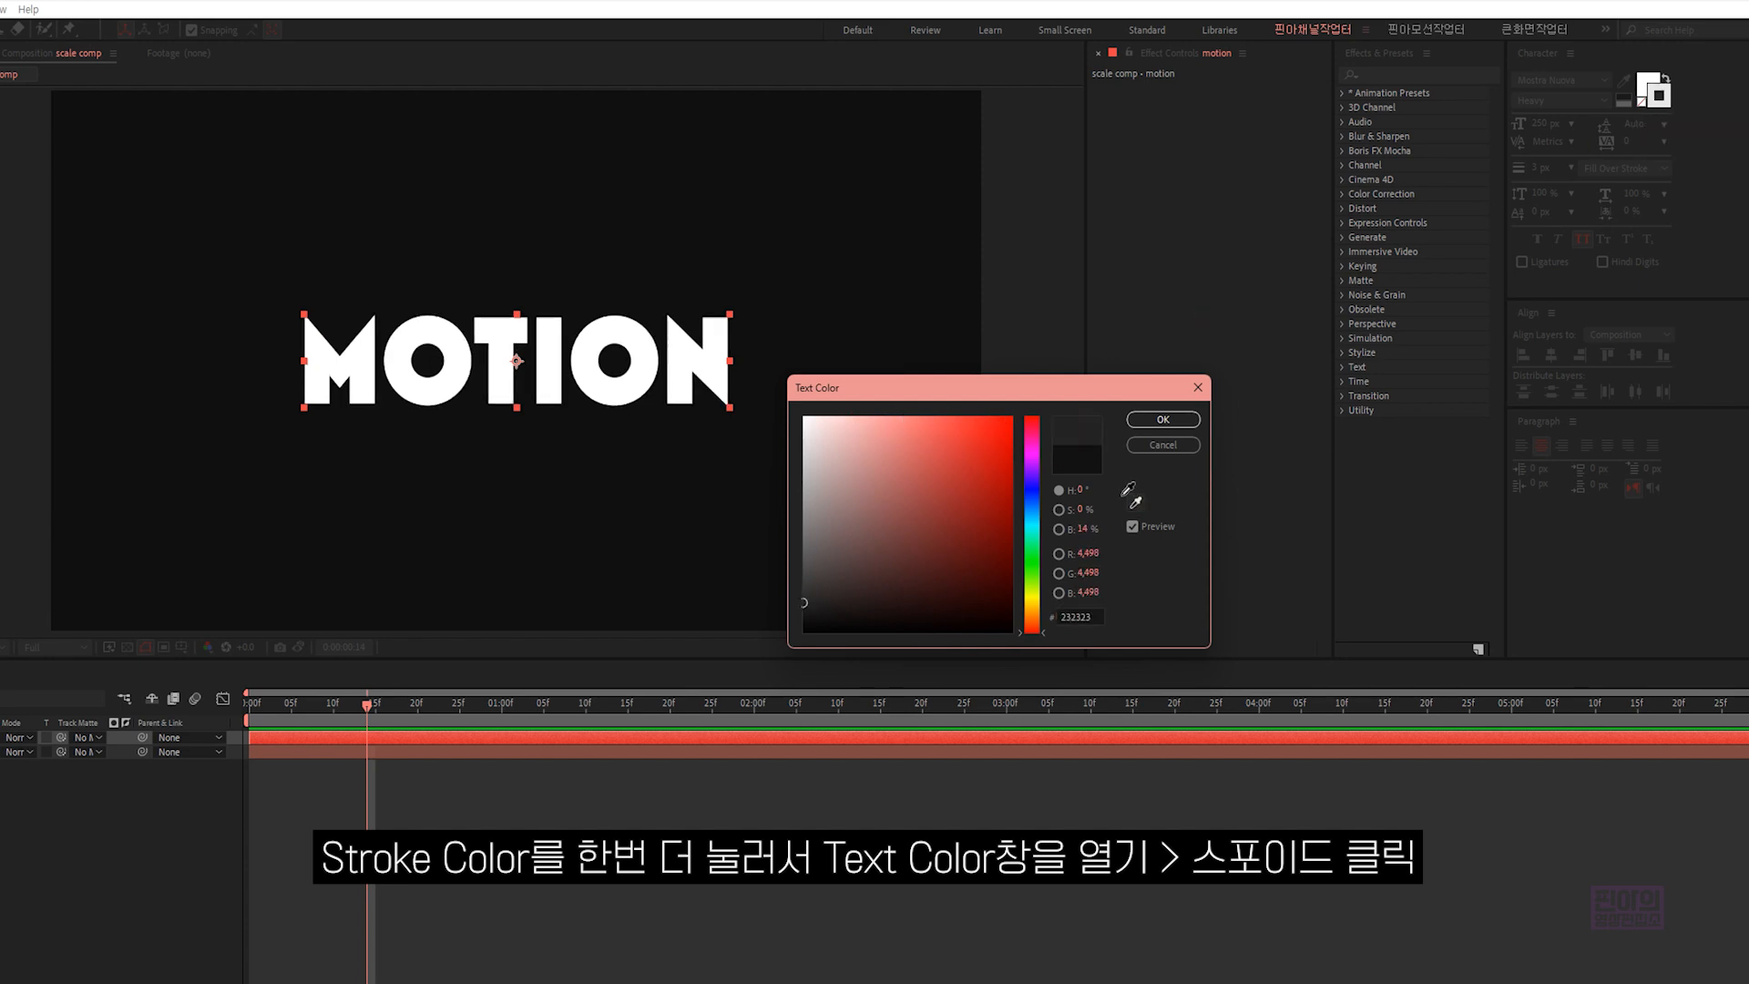
left_click(727, 497)
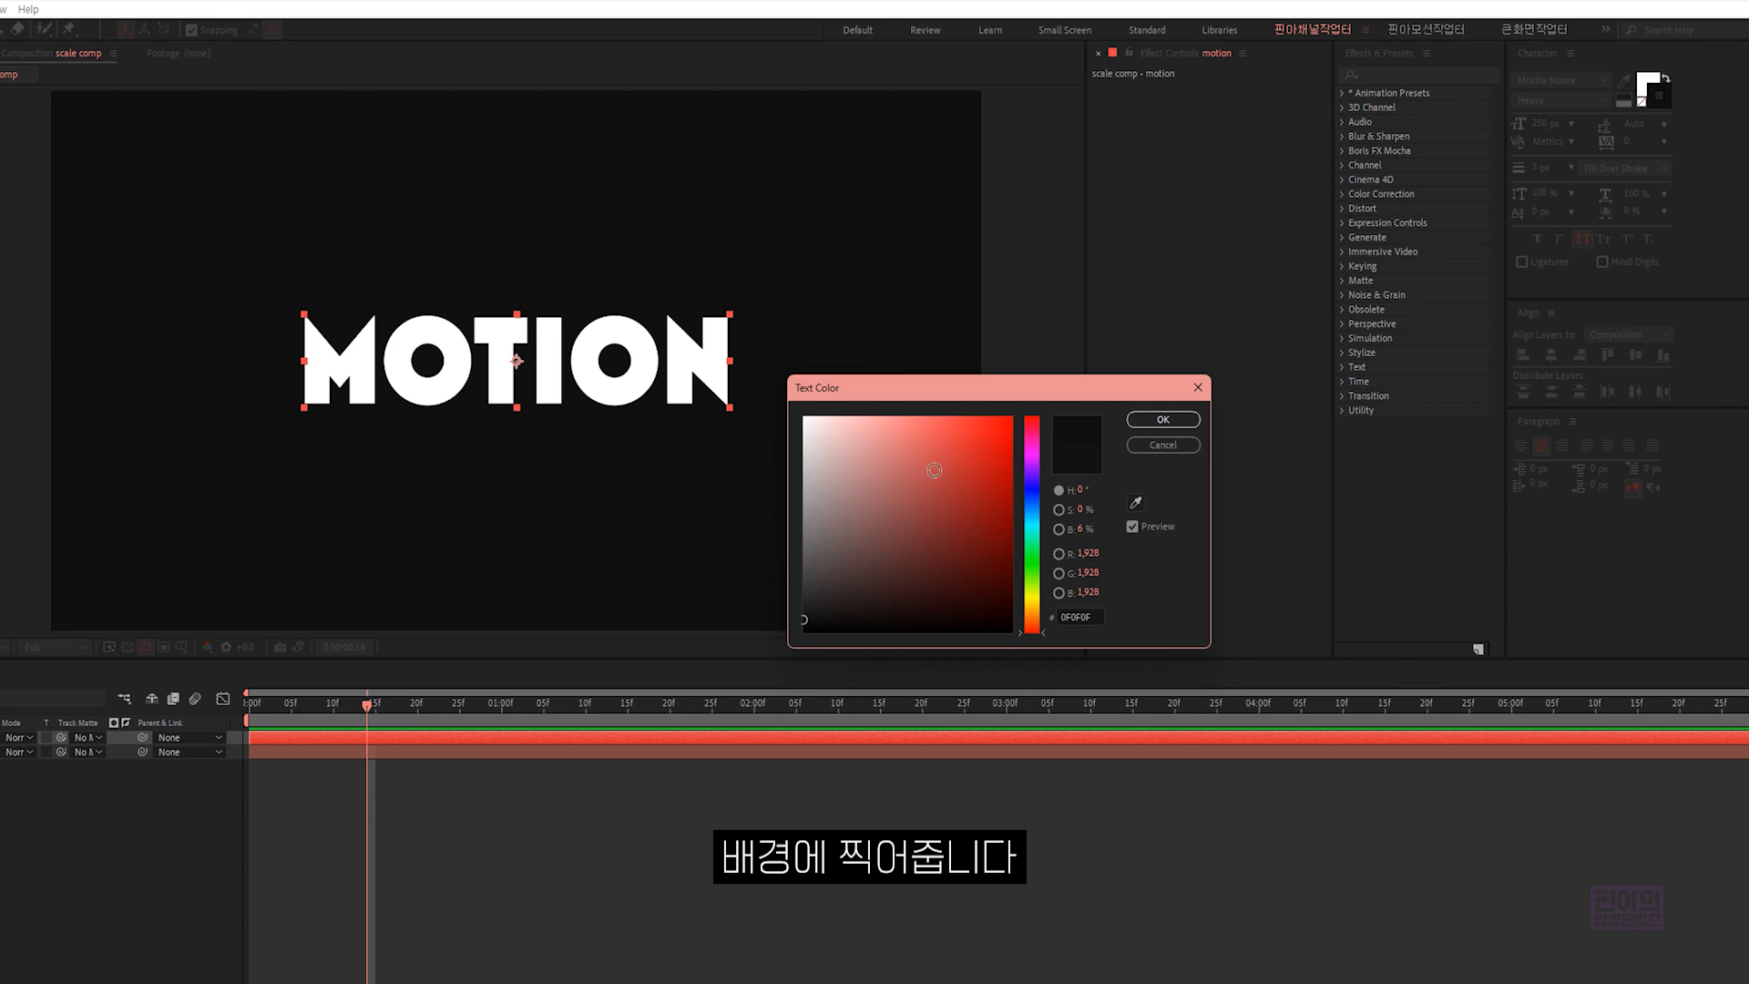
left_click(1139, 419)
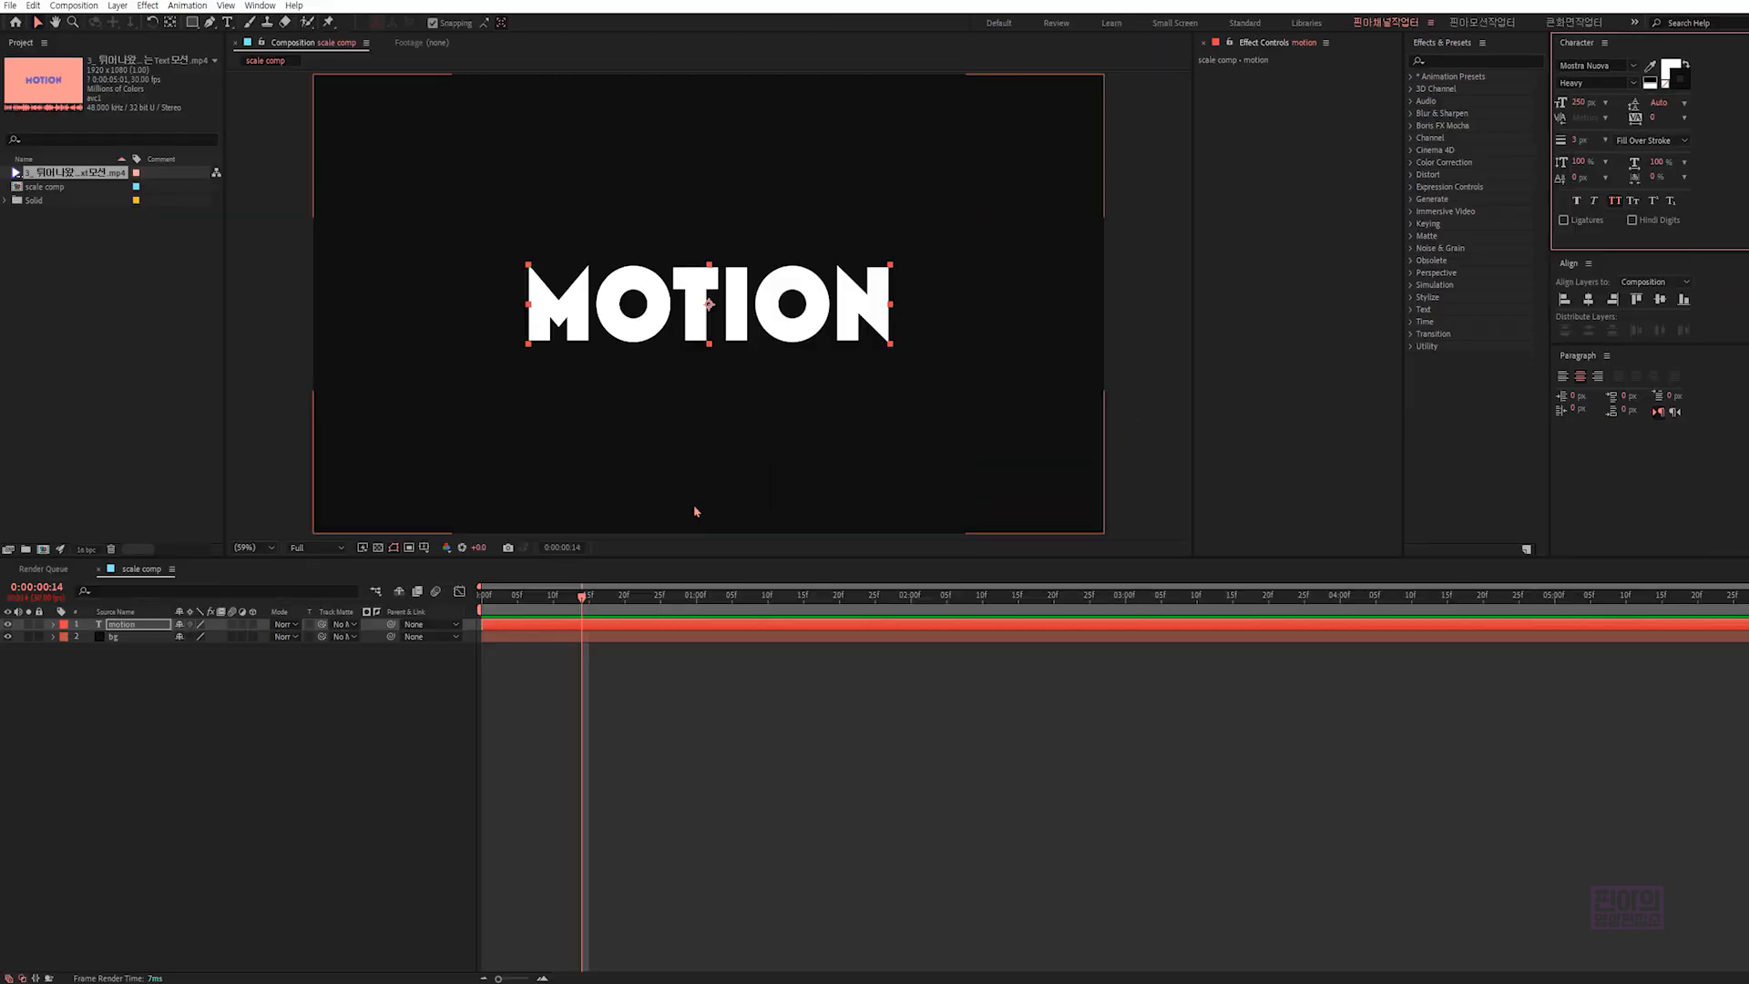
- Isolate the "motion" layer over the transparency grid to examine its letter outlines, and restore the normal view
left_click(27, 625)
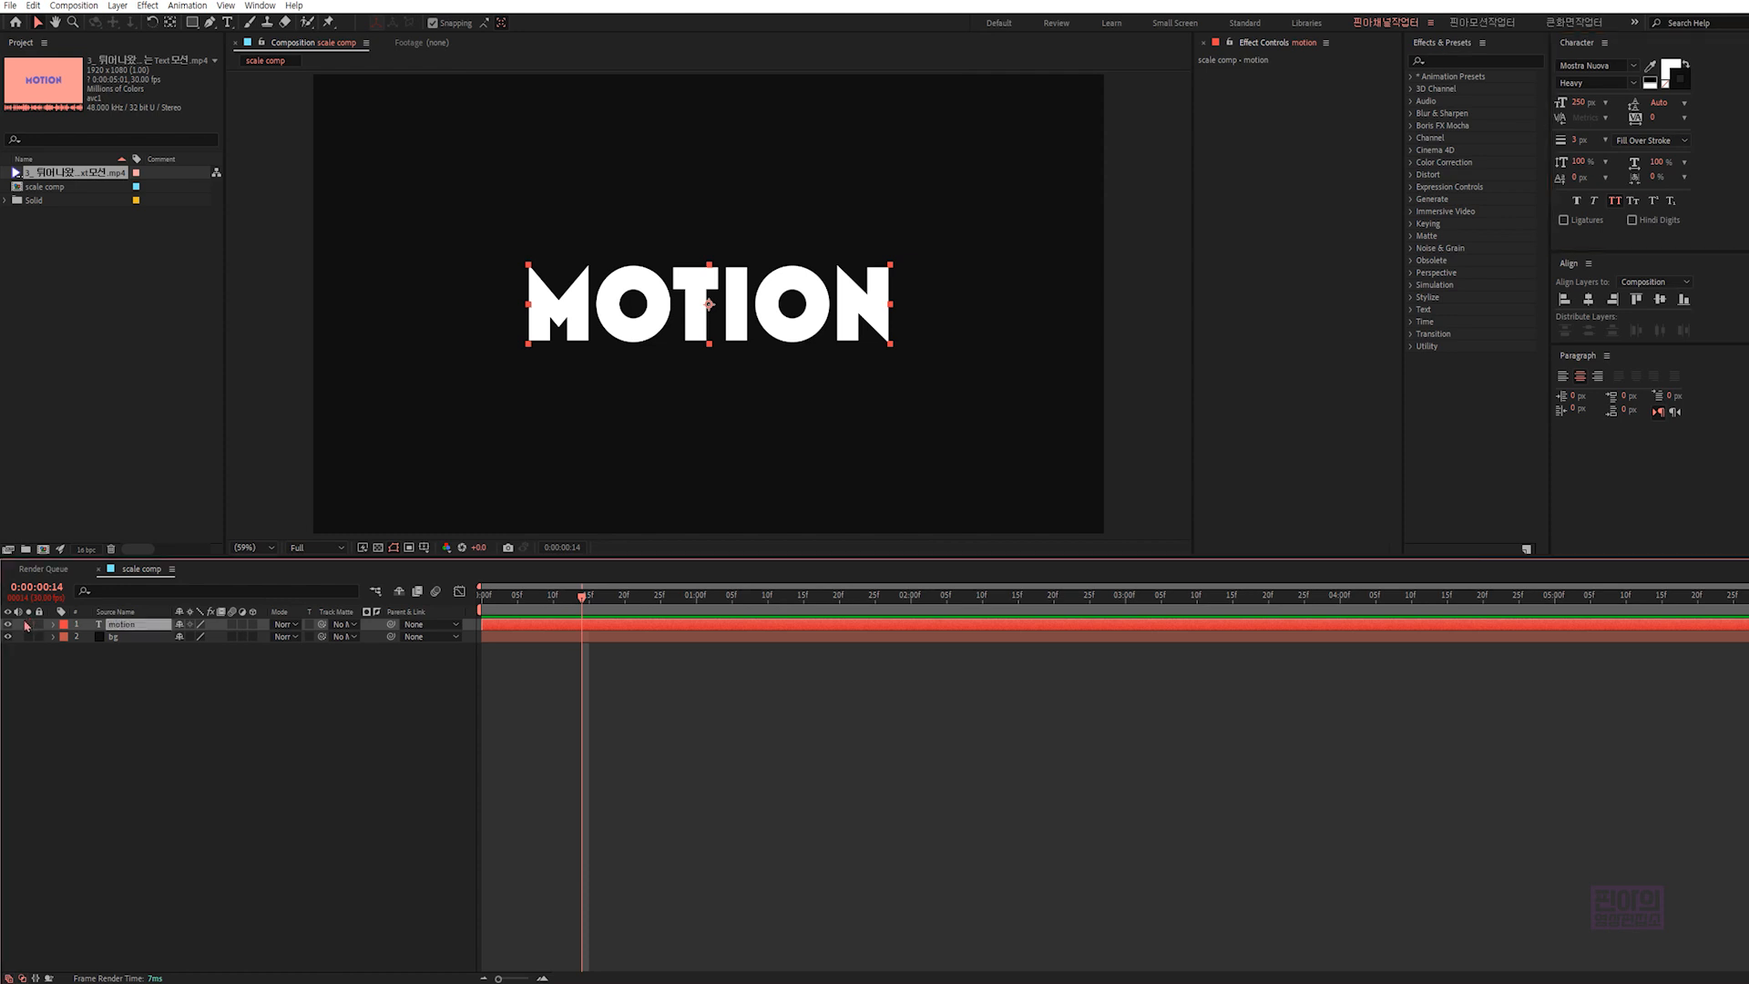
left_click(378, 548)
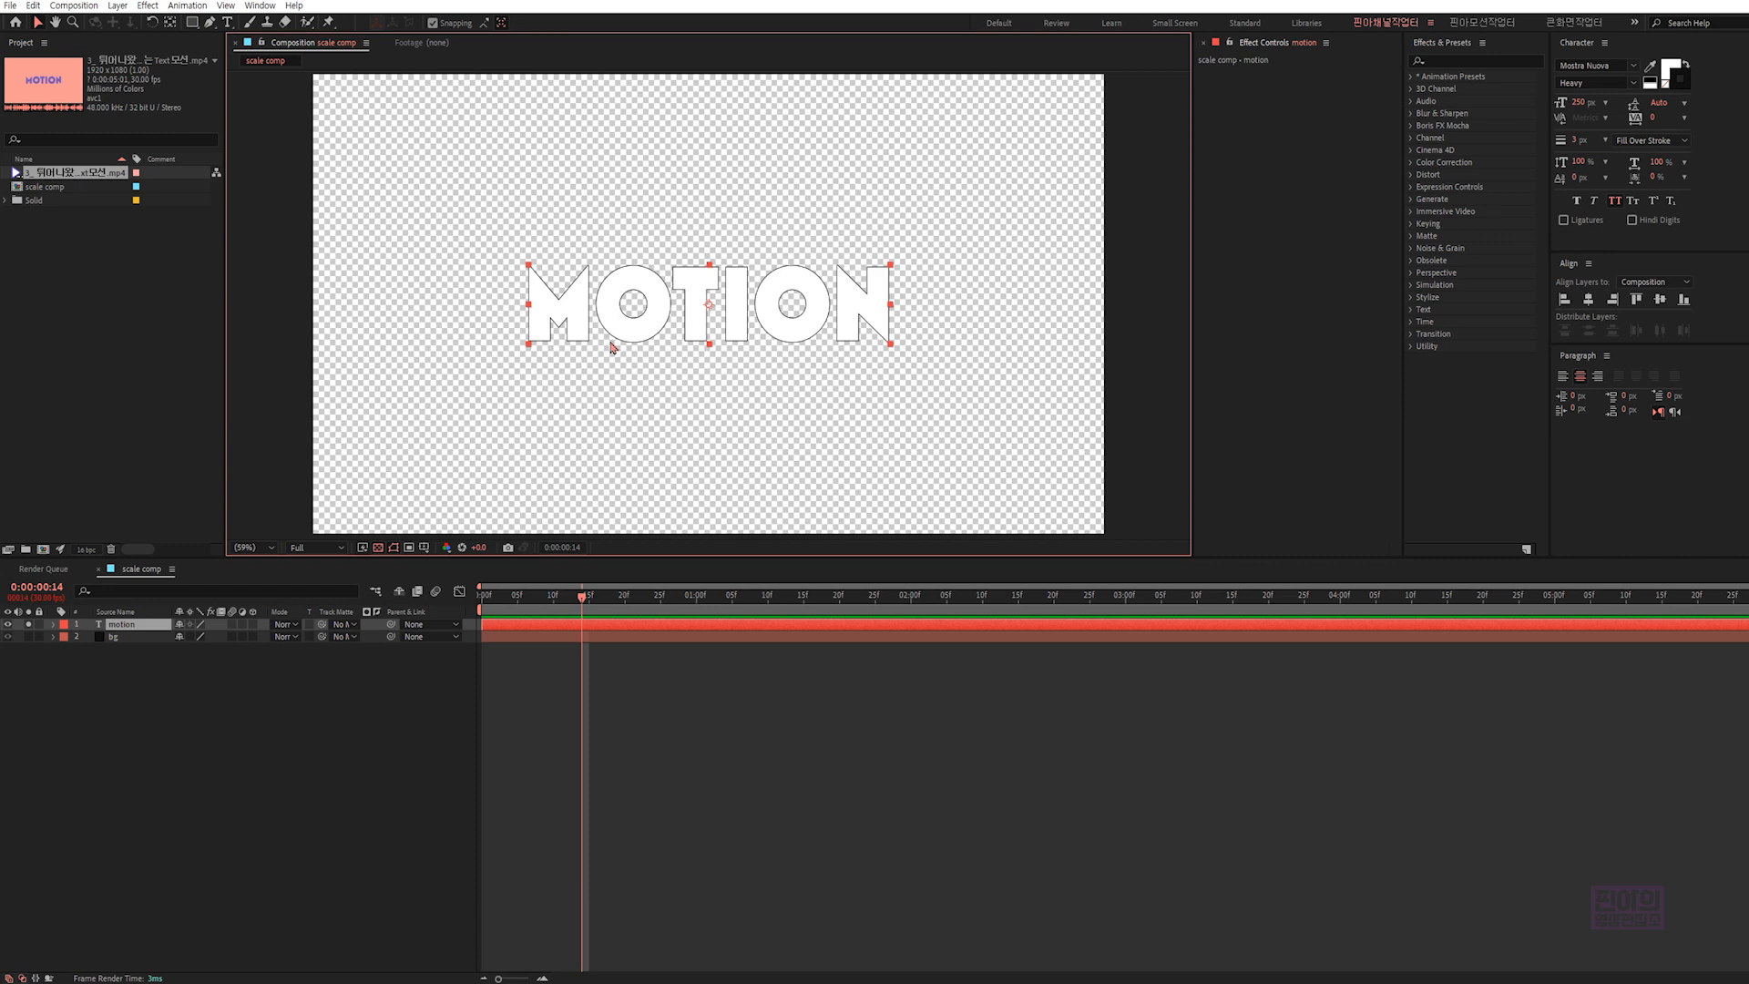
left_click(378, 548)
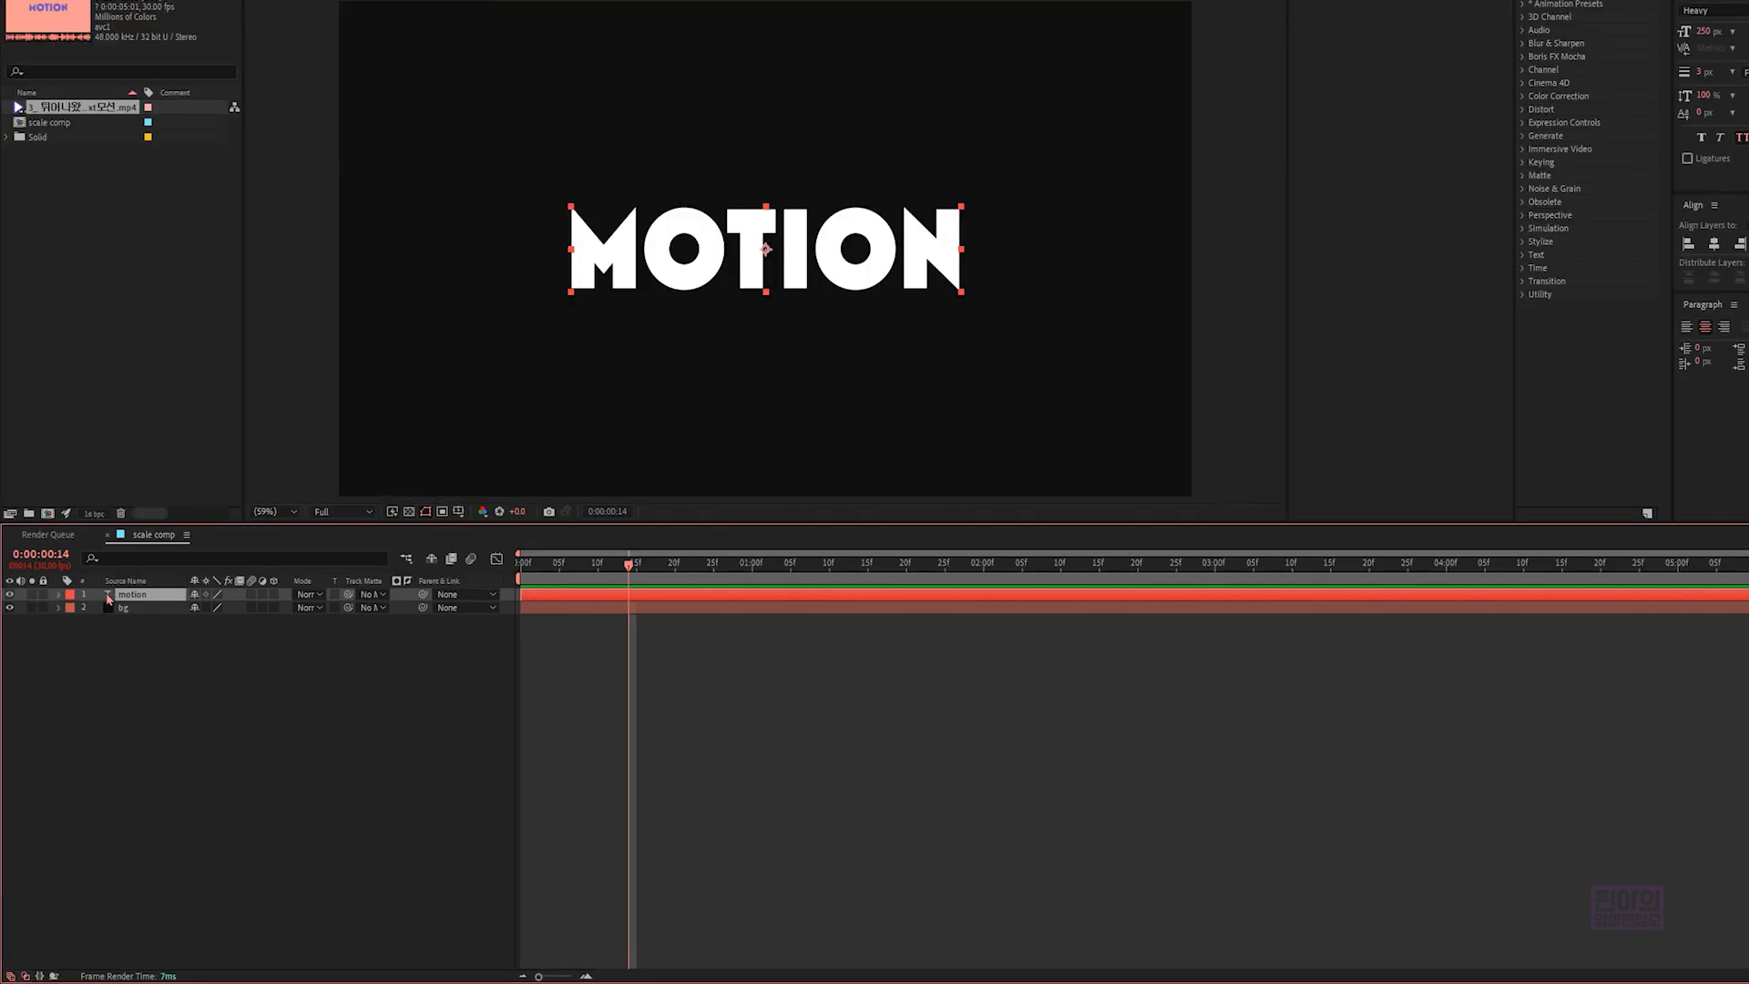
- Add a Tracking animator to the "motion" text and expand its Range Selector 1 properties
left_click(58, 595)
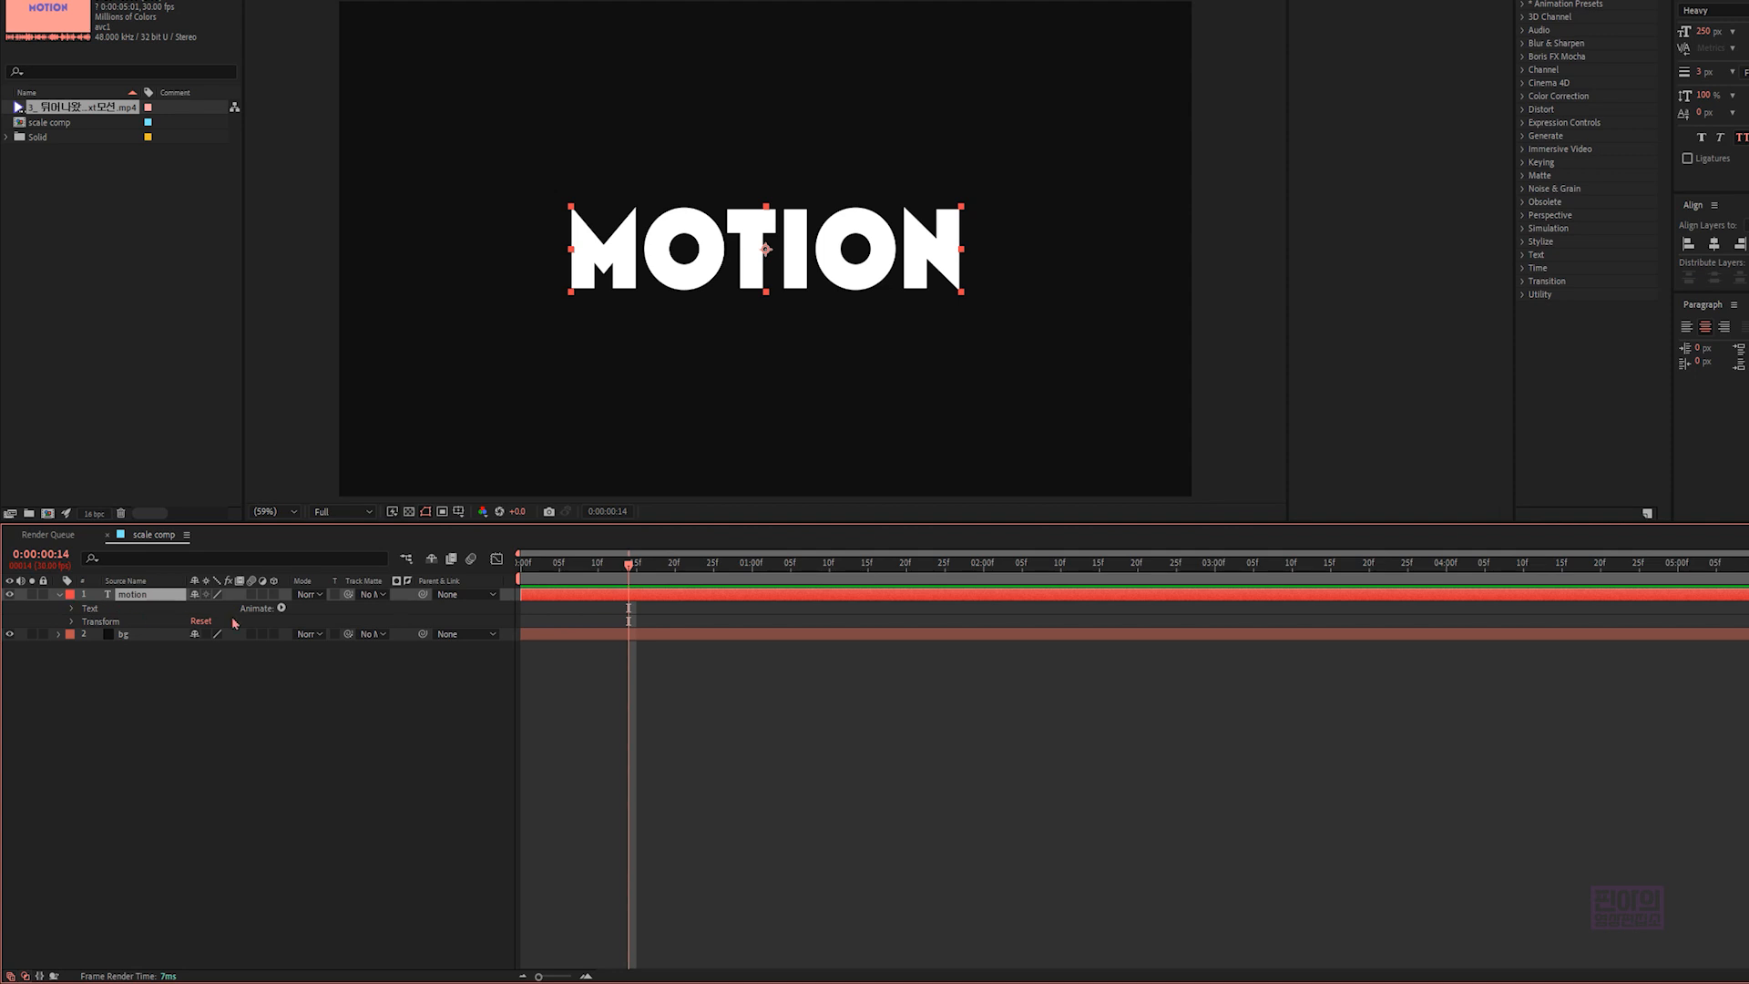
left_click(281, 608)
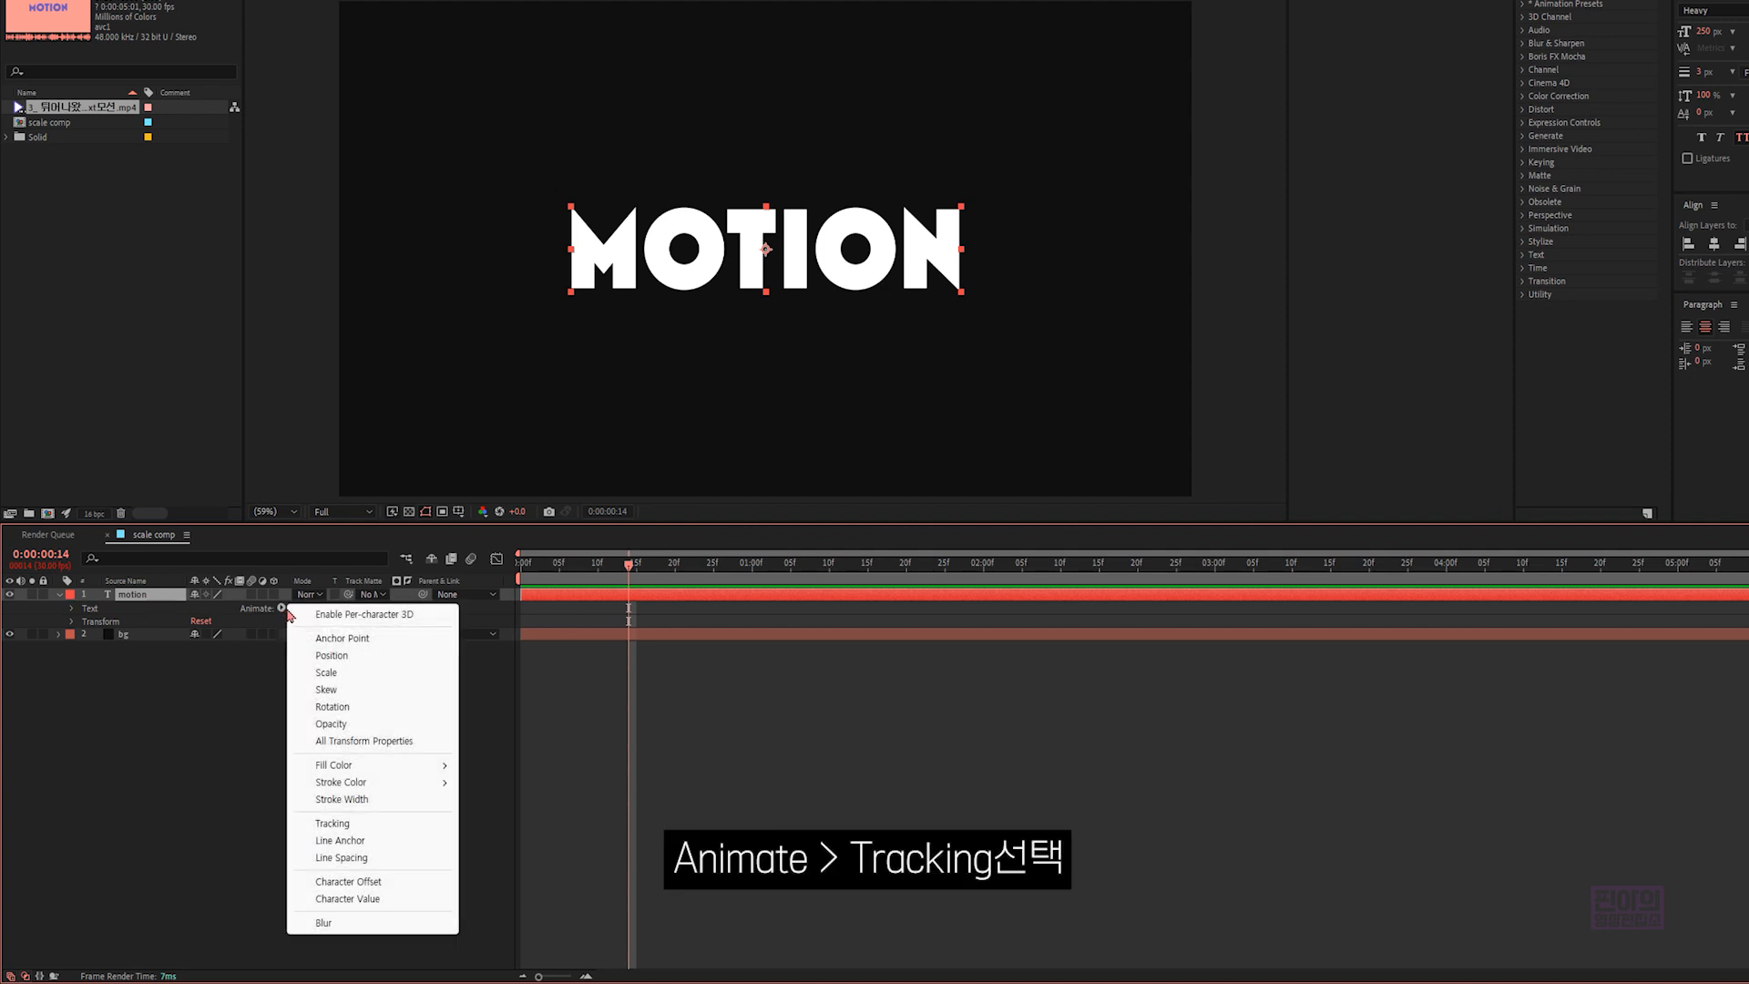
left_click(334, 823)
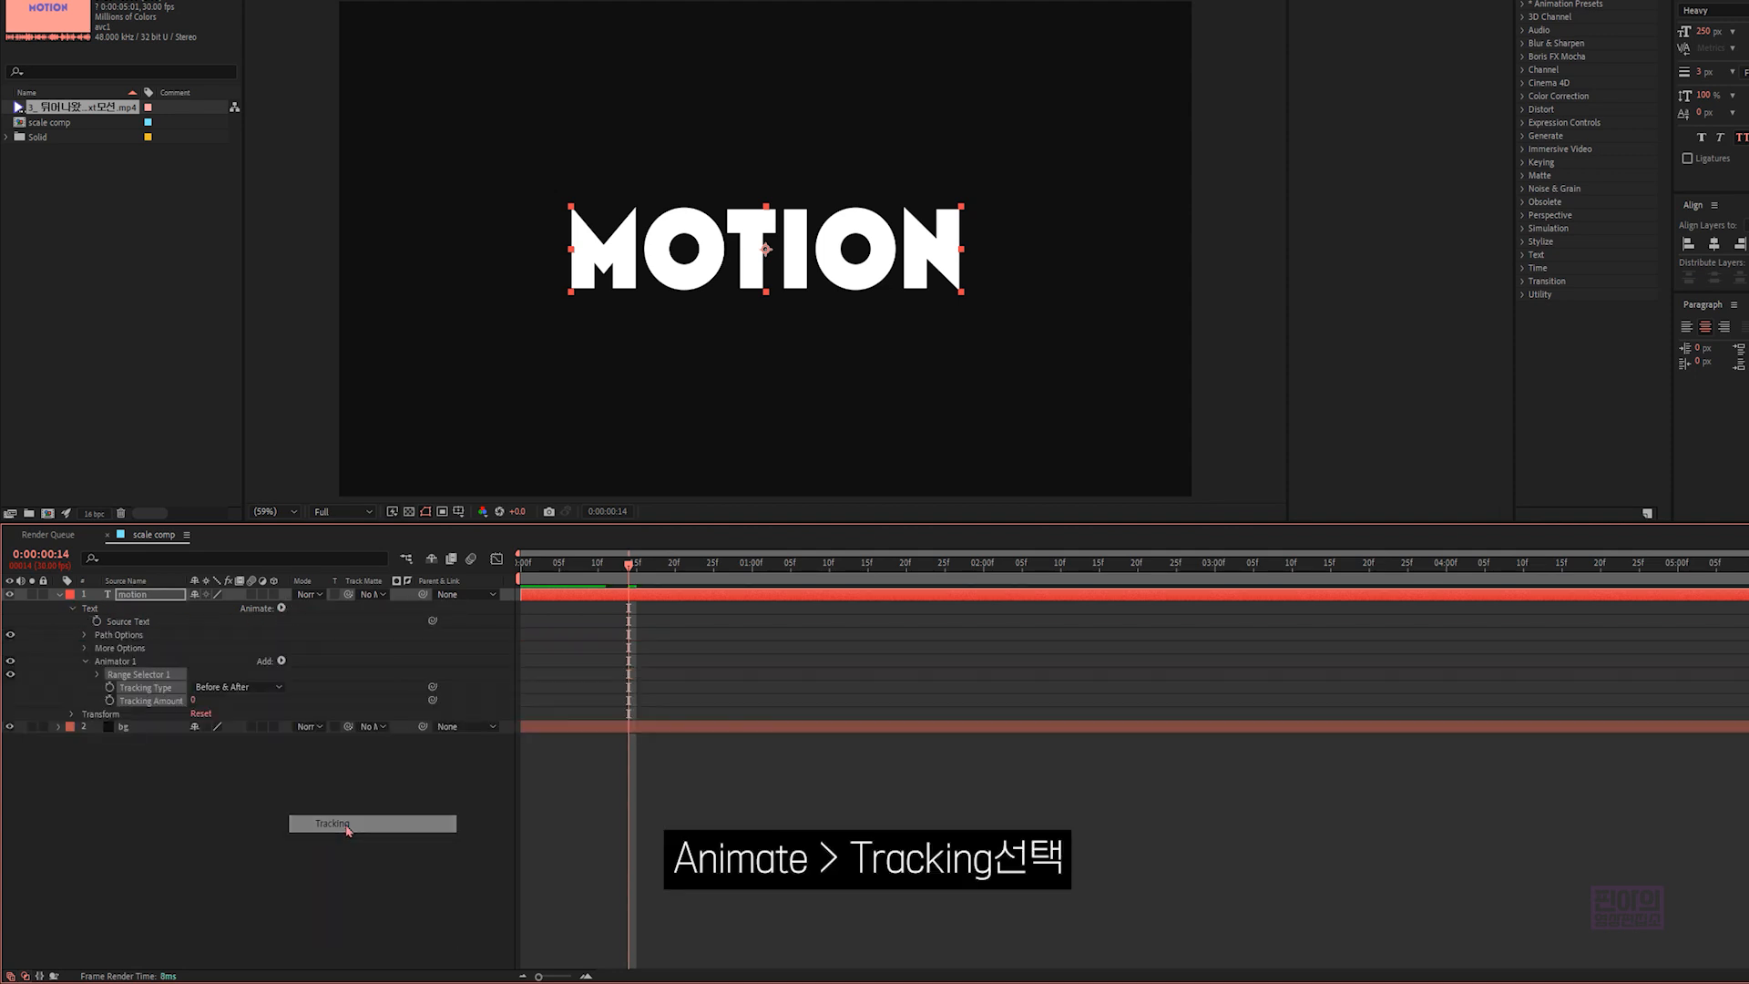
left_click(98, 675)
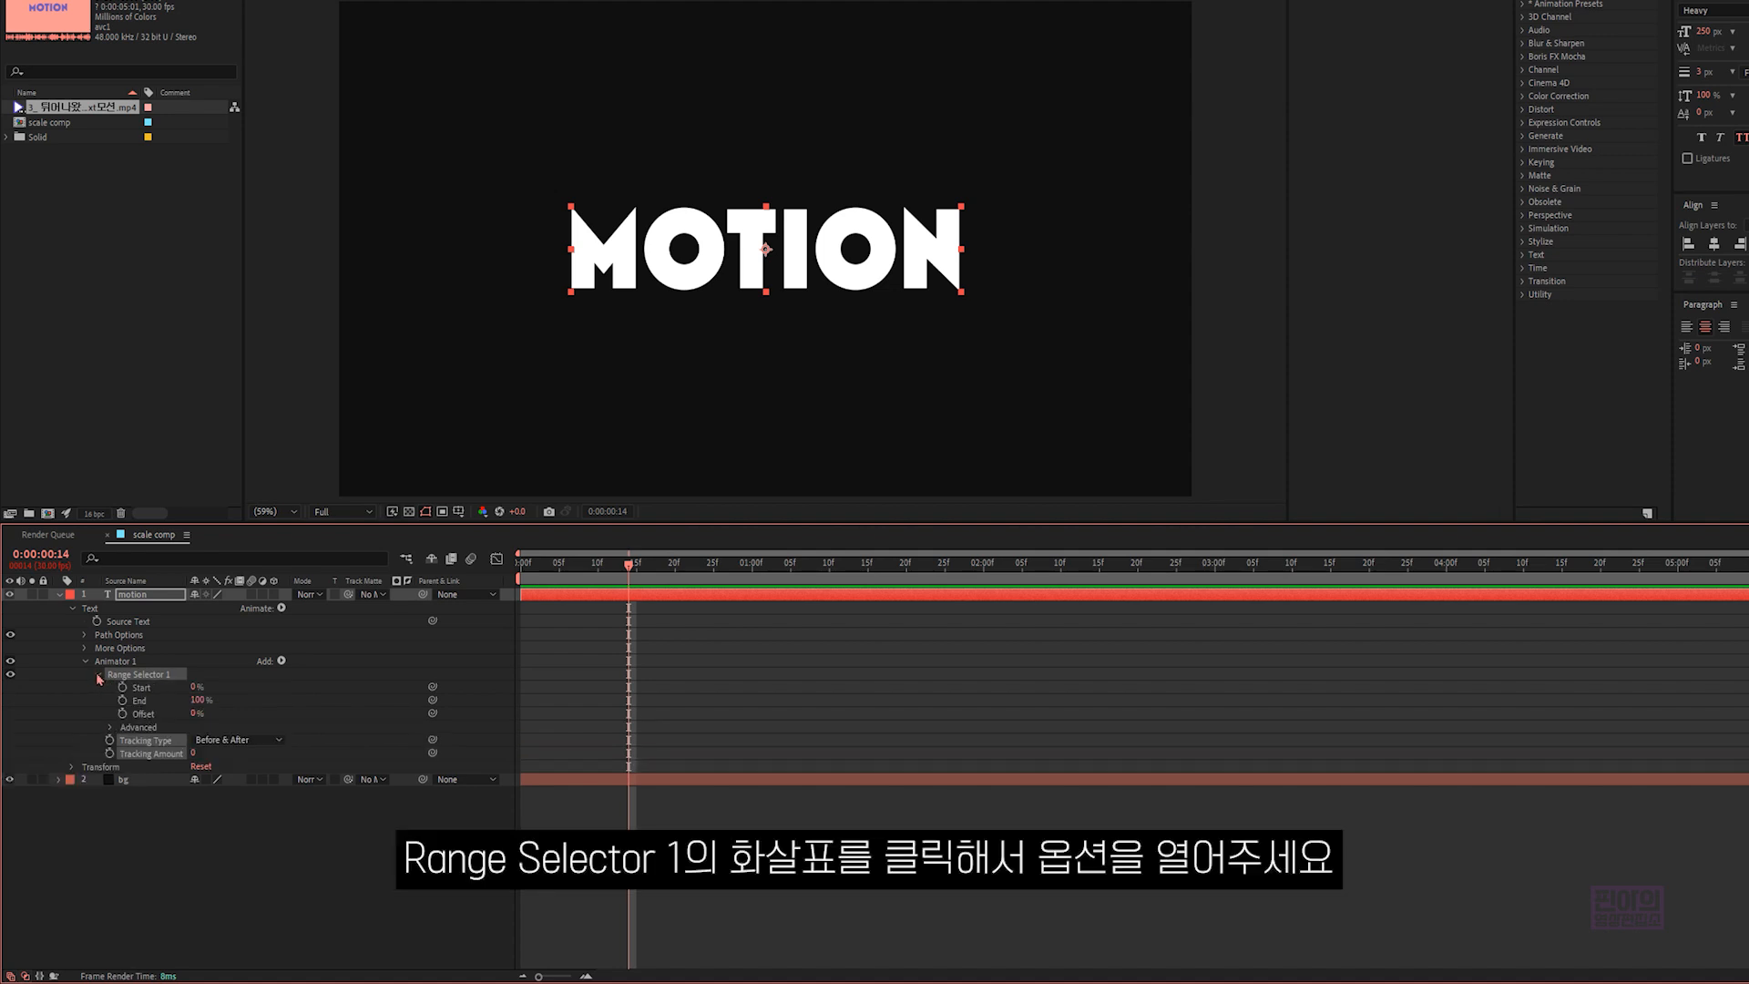
- Set the range selector's End to 0% and the Tracking Amount to 425
left_click_drag(202, 700, 110, 693)
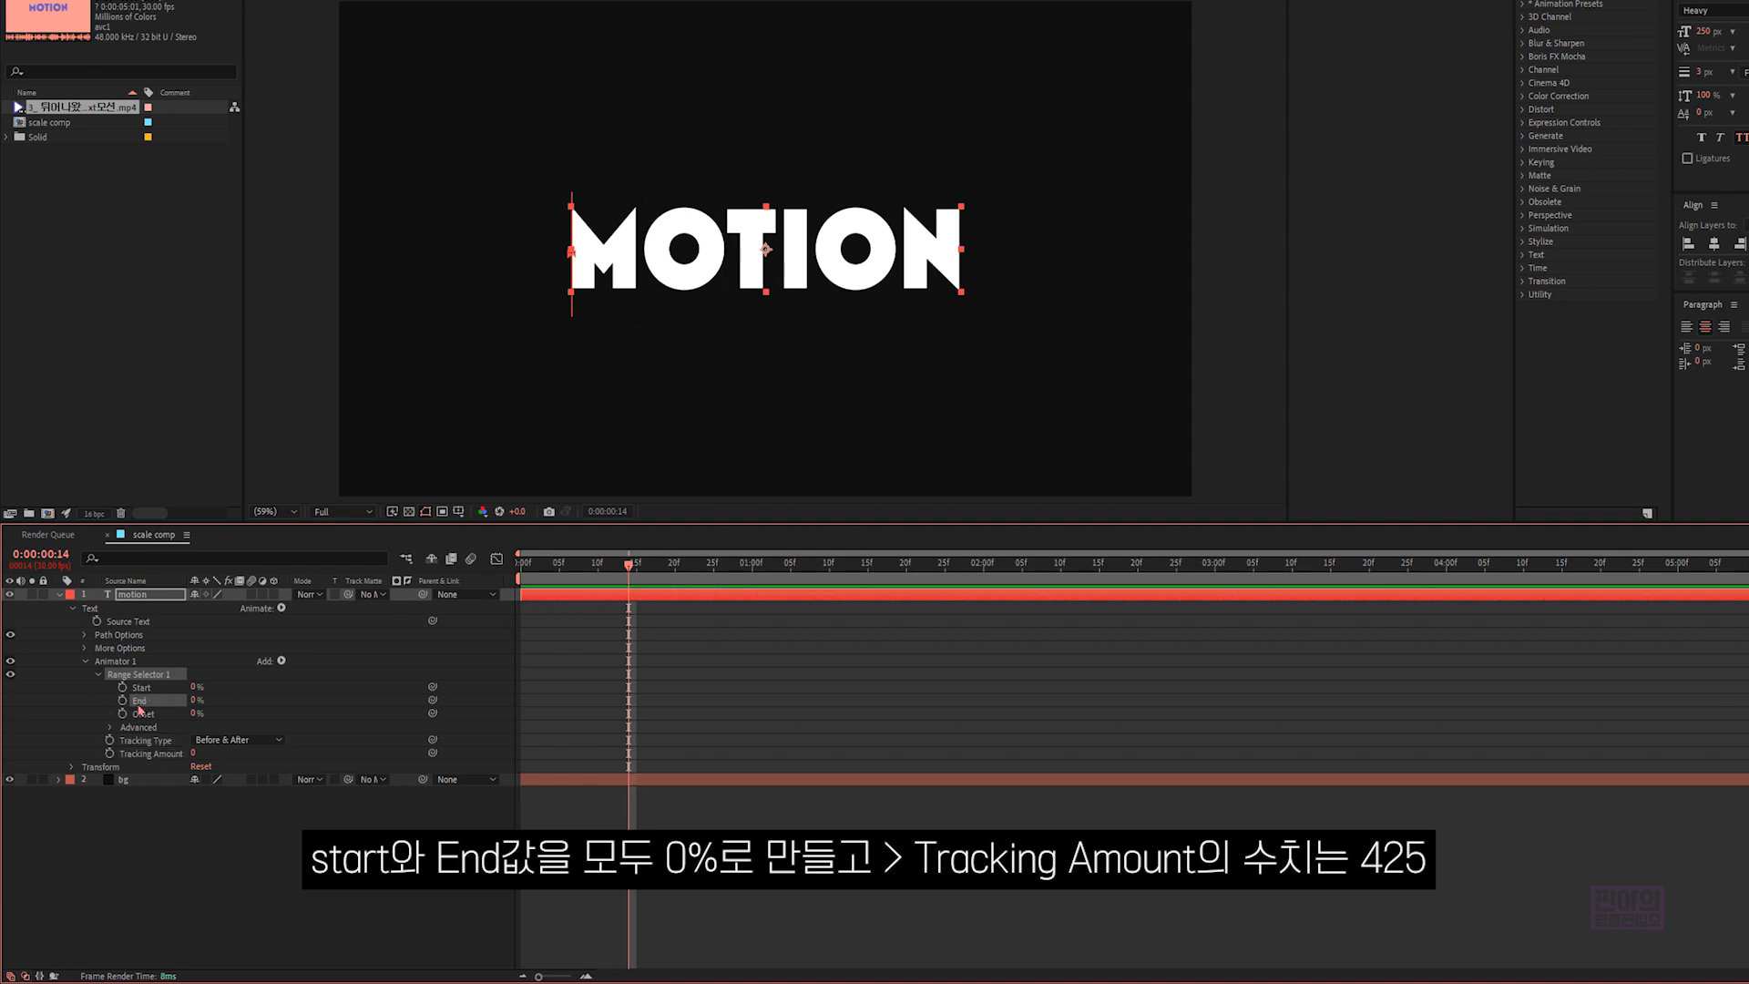
left_click(194, 753)
type("425")
left_click(235, 807)
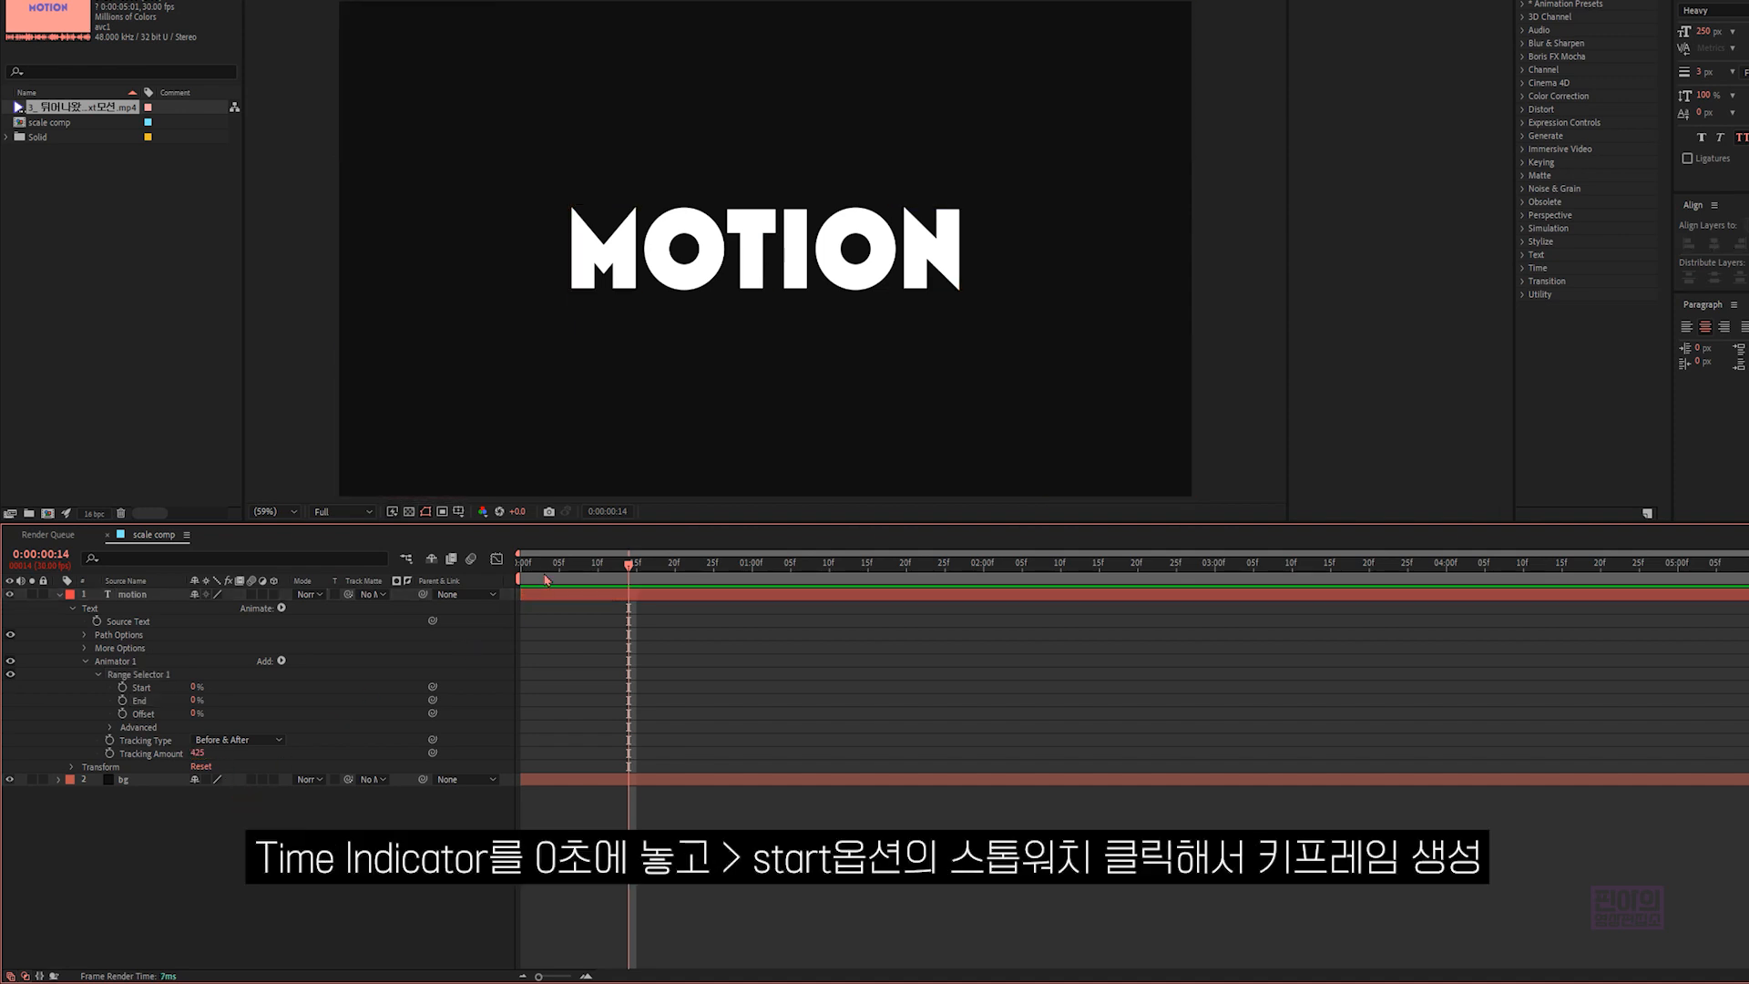
- Keyframe the range selector's Start at 0% on 0:00:00:00 and 100% on 0:00:01:12
left_click_drag(628, 563, 518, 569)
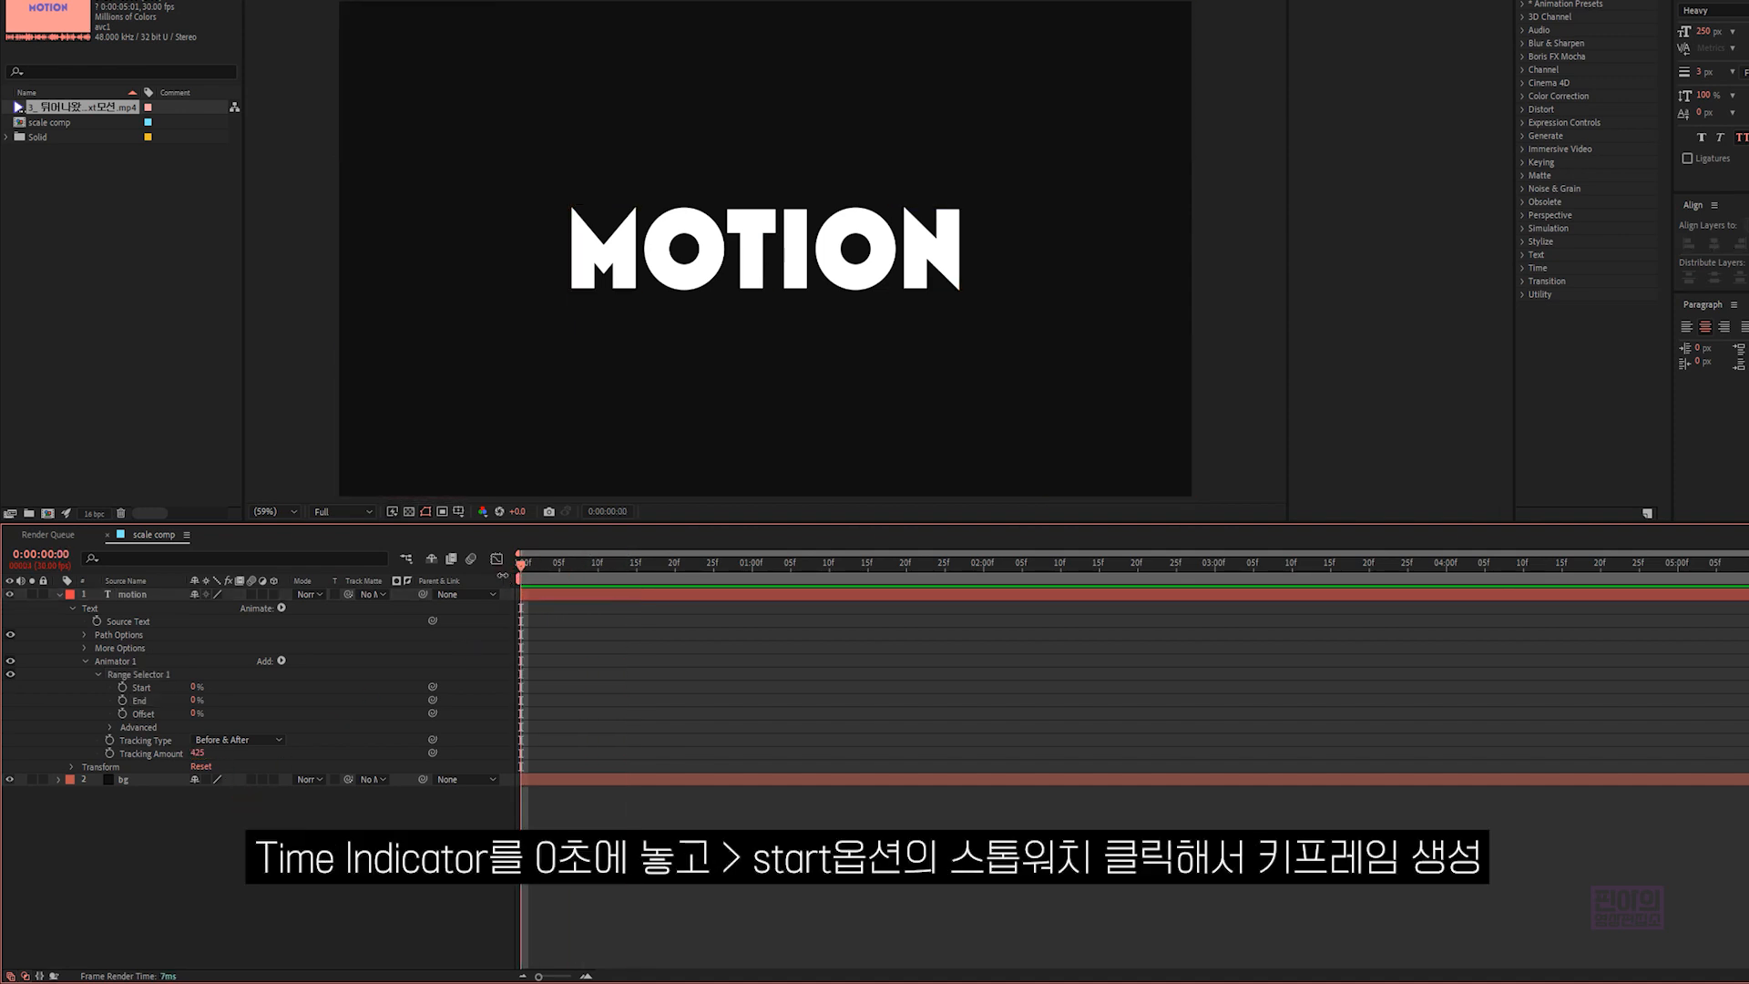
left_click(123, 688)
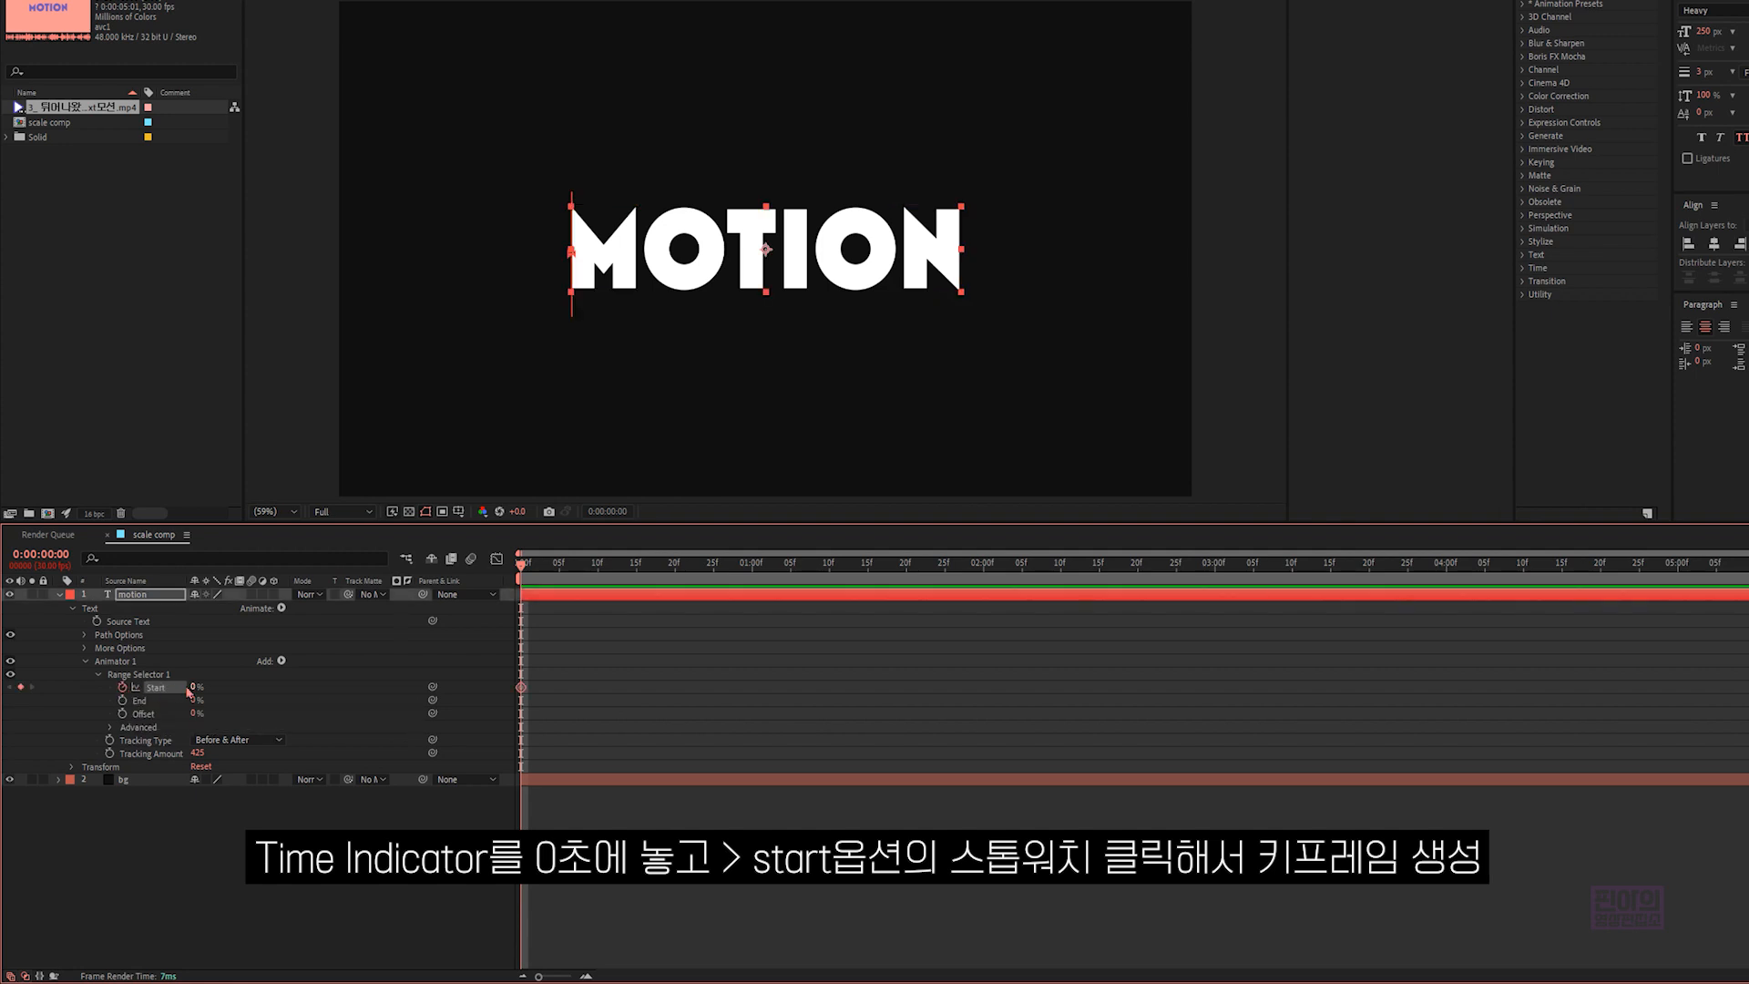
left_click_drag(574, 565, 847, 575)
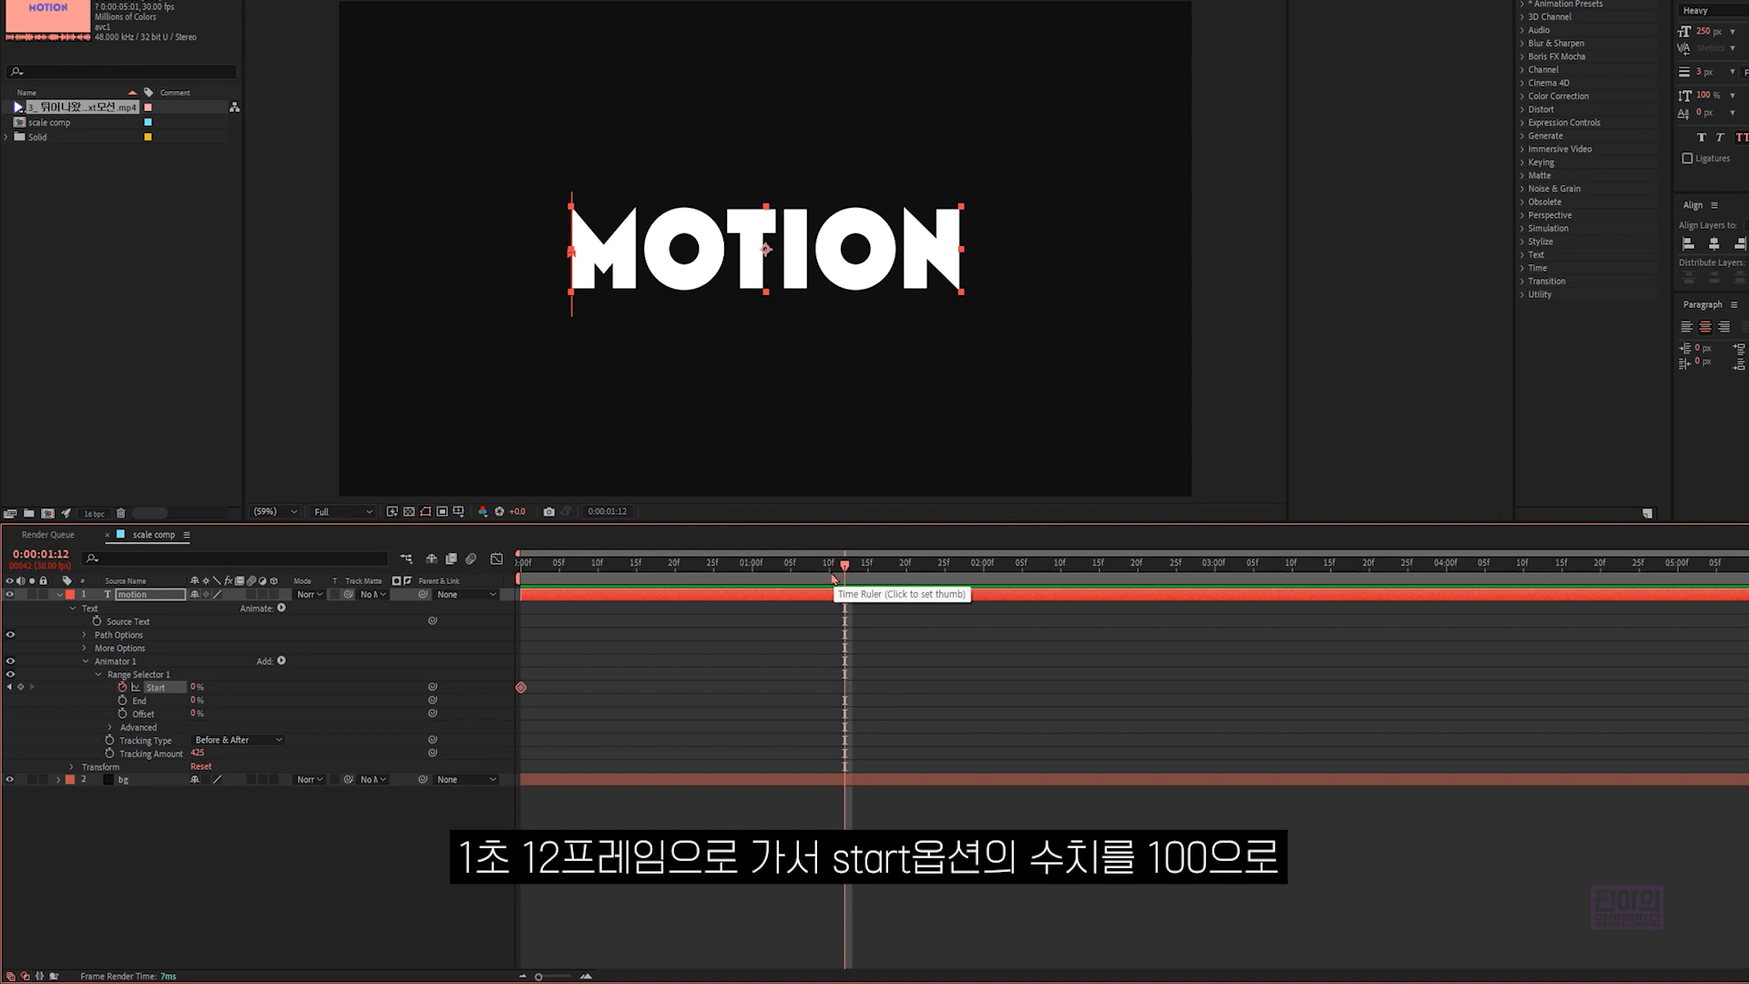
left_click_drag(203, 691, 318, 688)
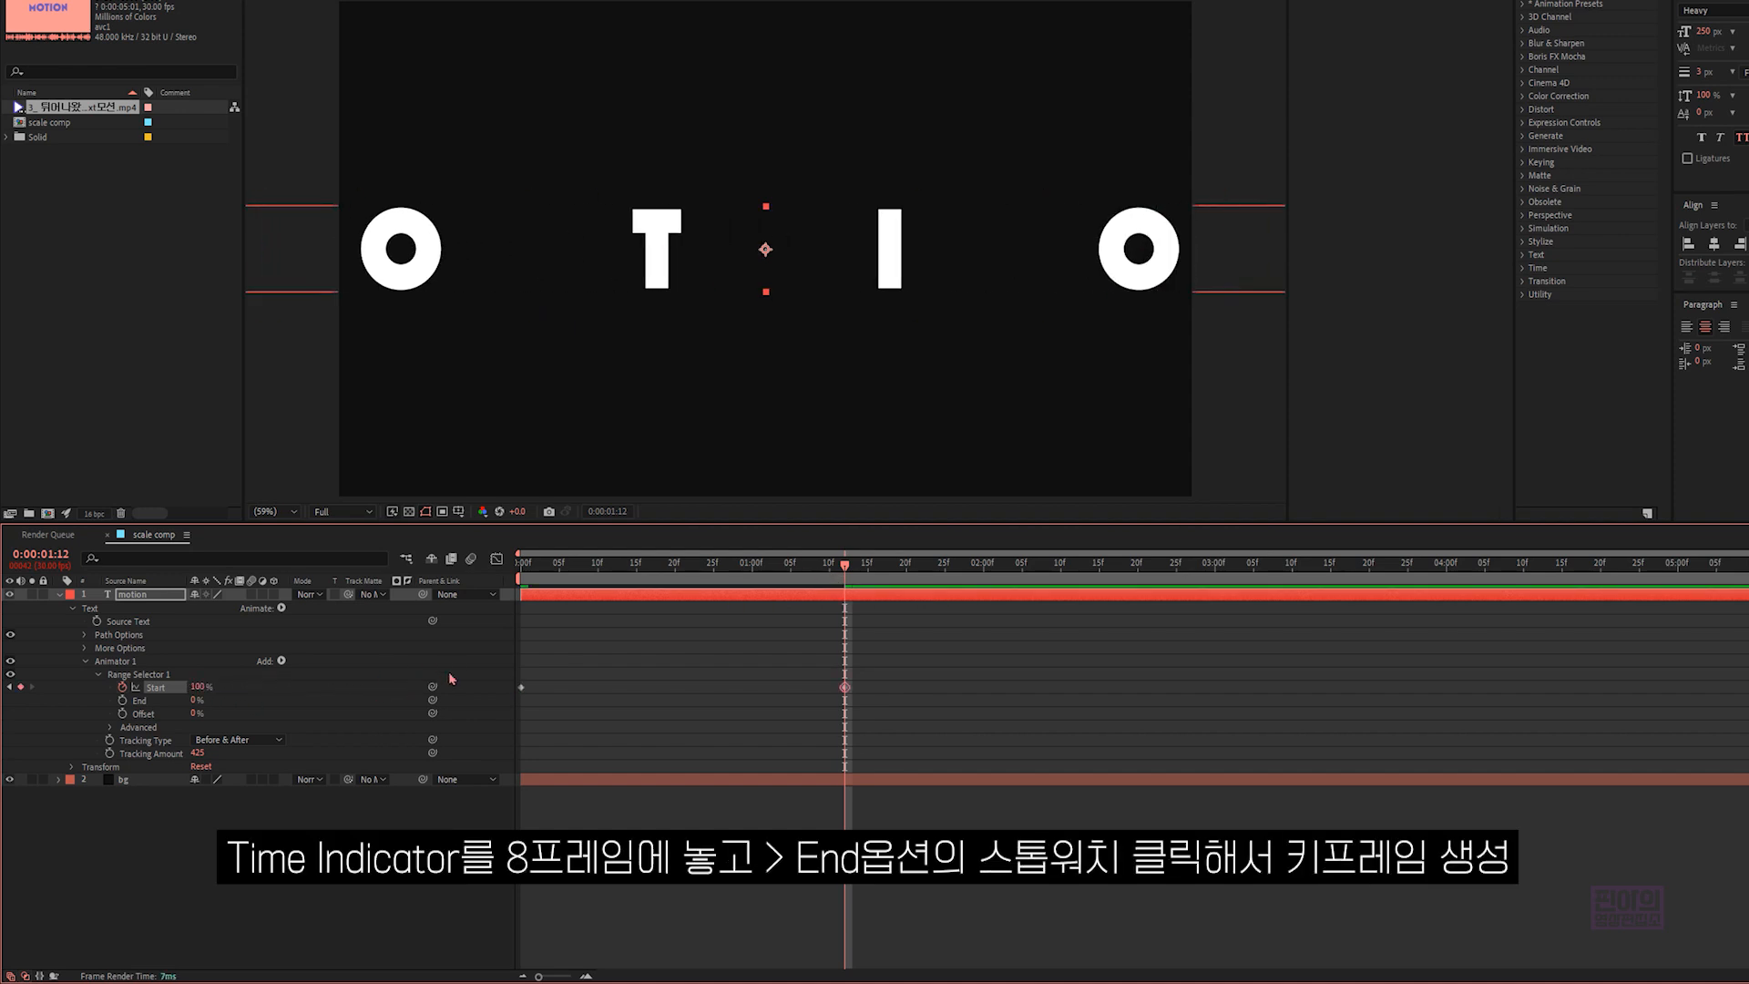
left_click(625, 648)
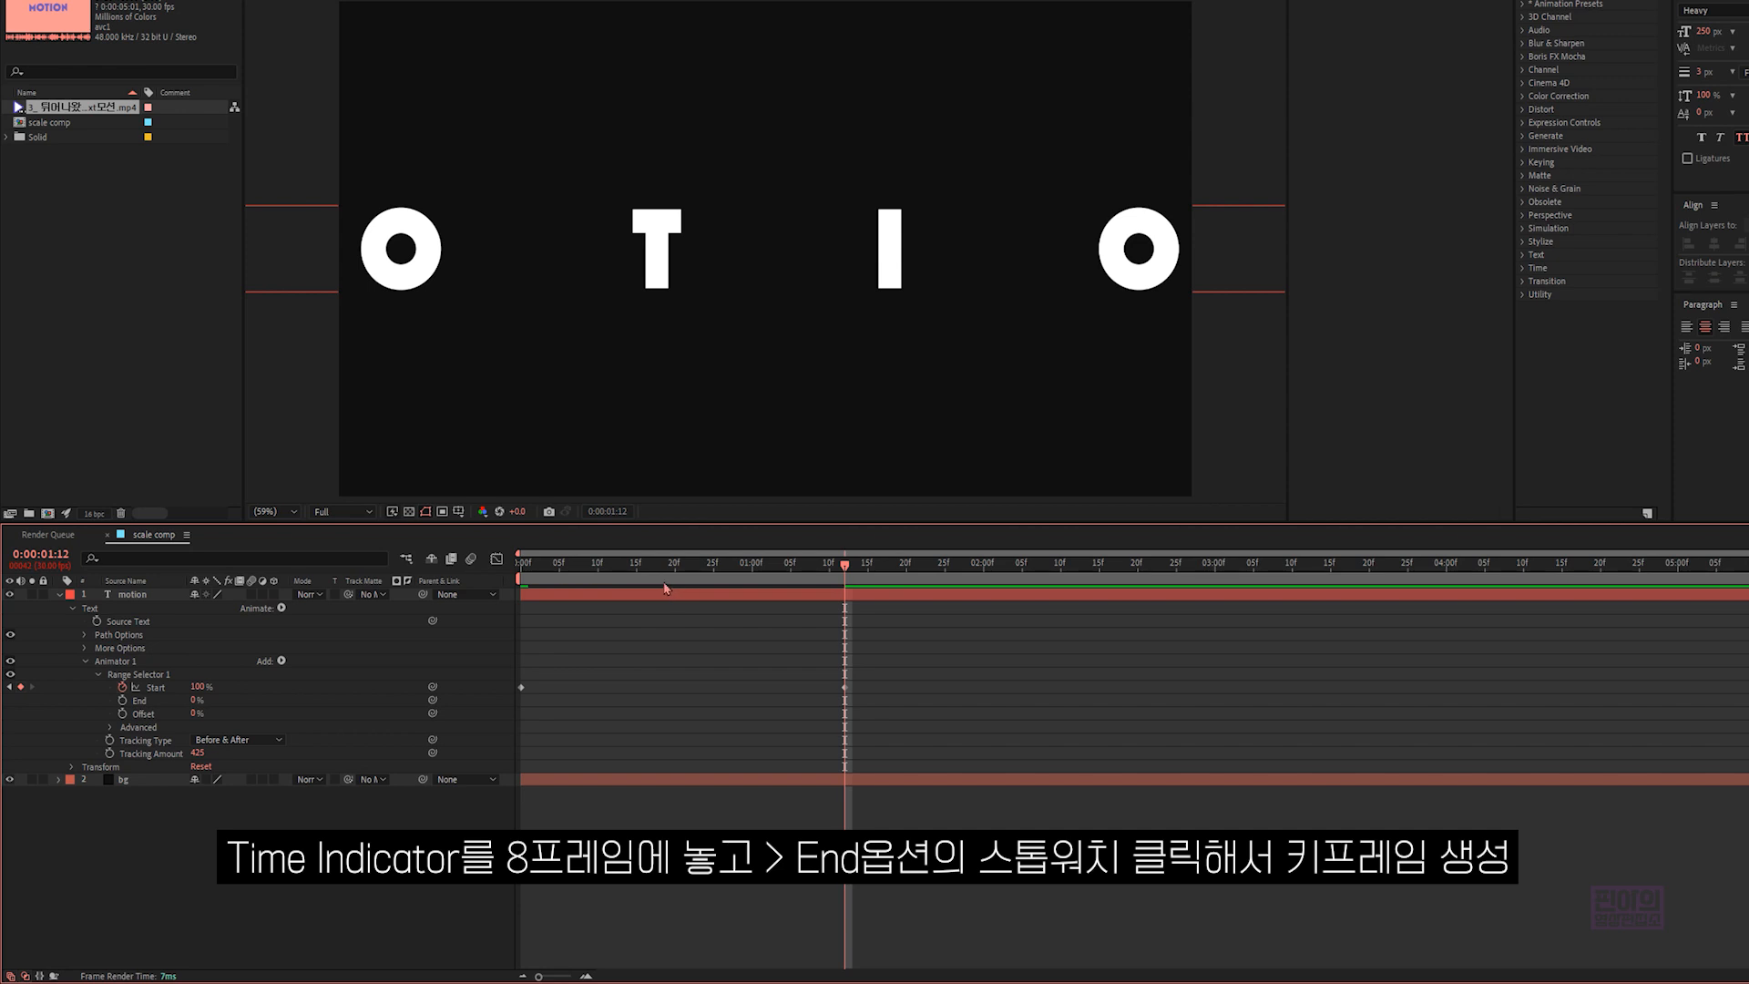
- Keyframe the range selector's End at 0% on 0:00:00:08 and 100% on 0:00:01:20
left_click_drag(642, 584, 582, 584)
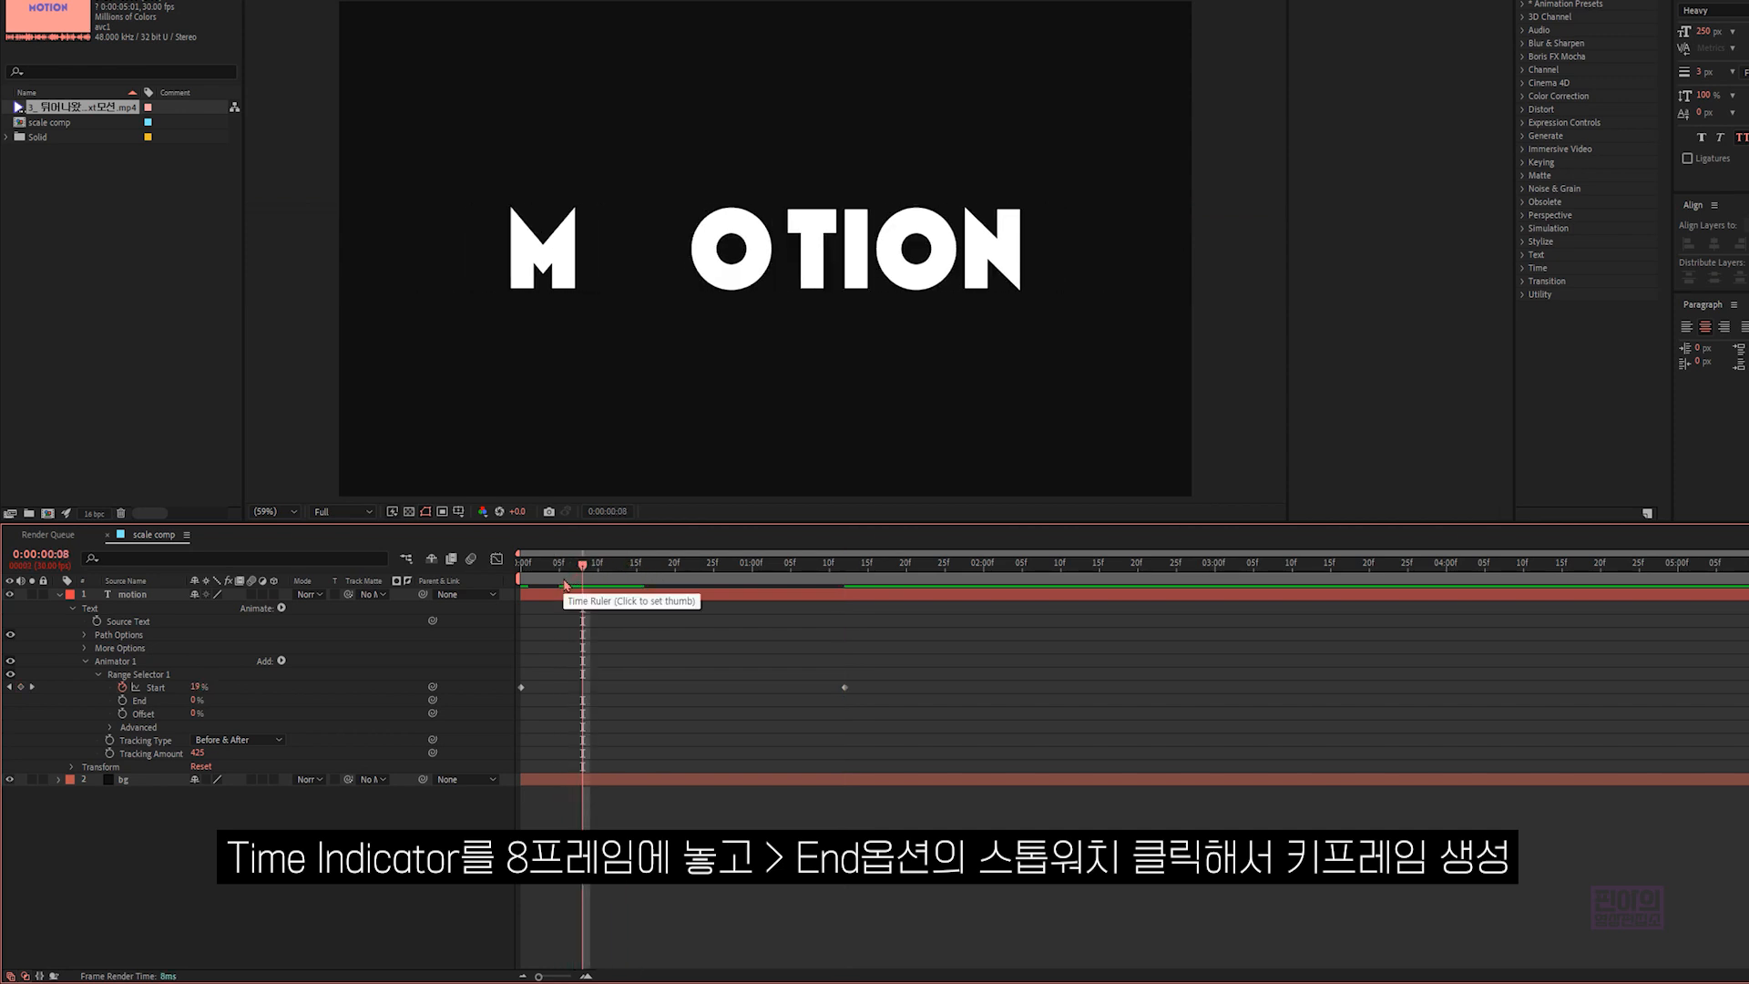
left_click(123, 700)
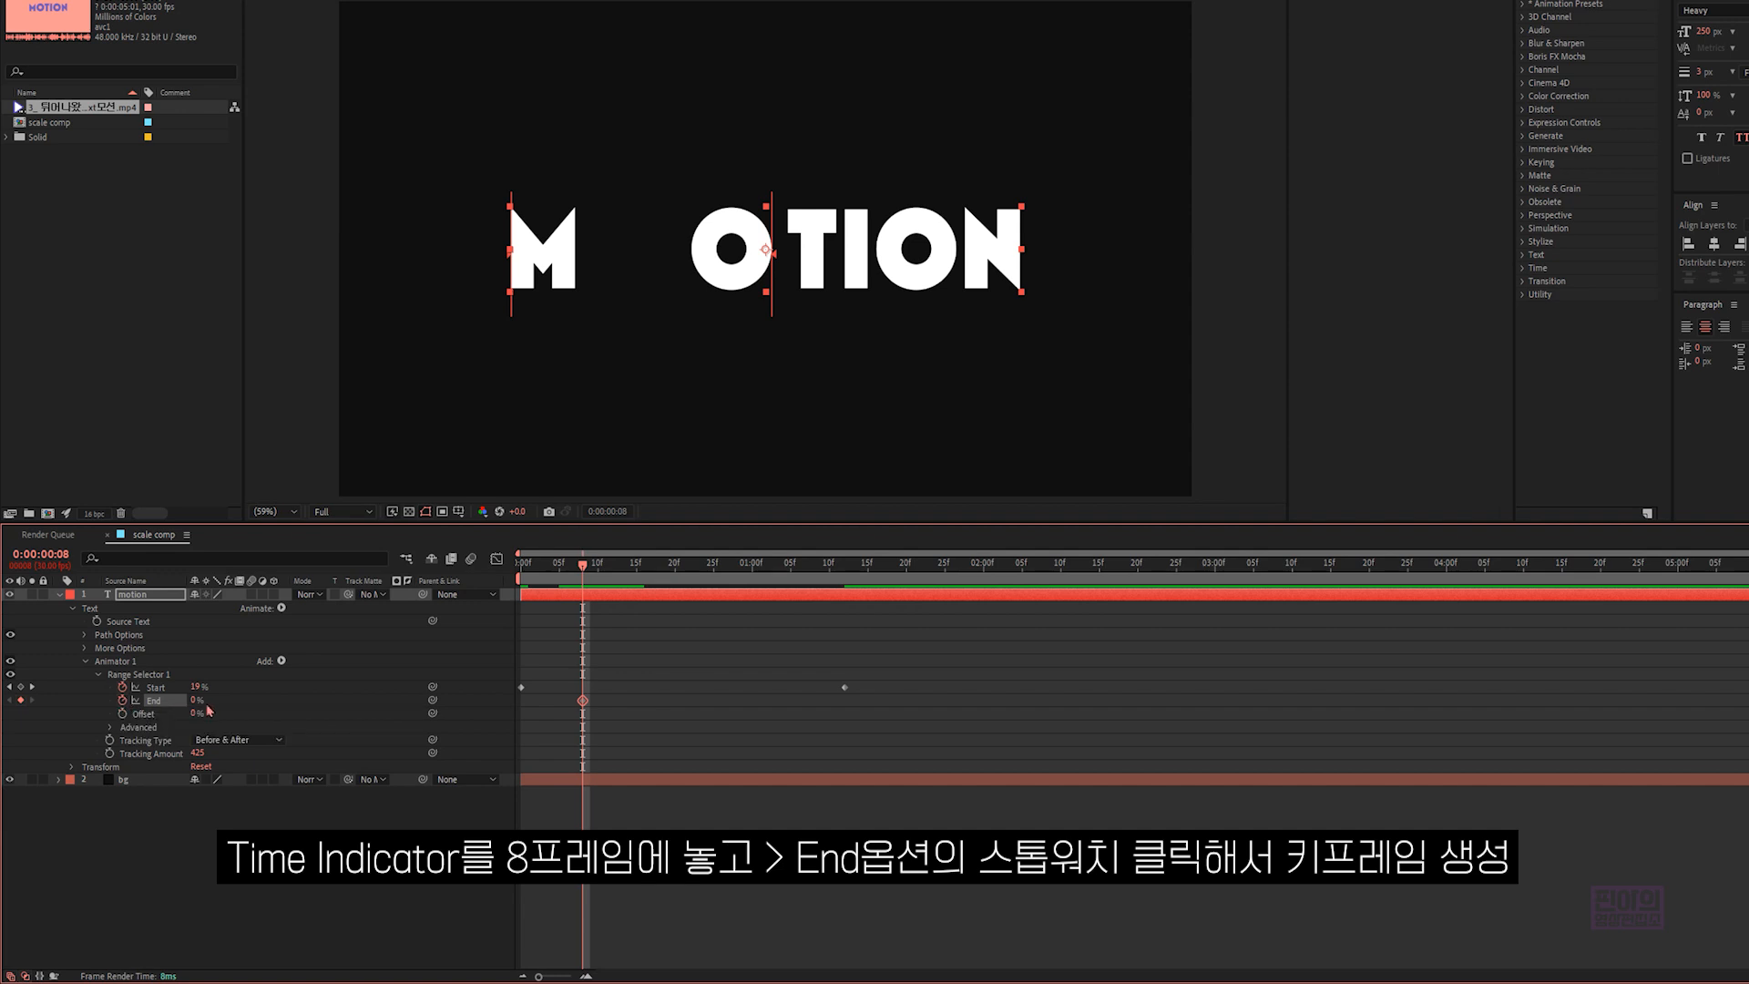
left_click_drag(591, 569, 906, 566)
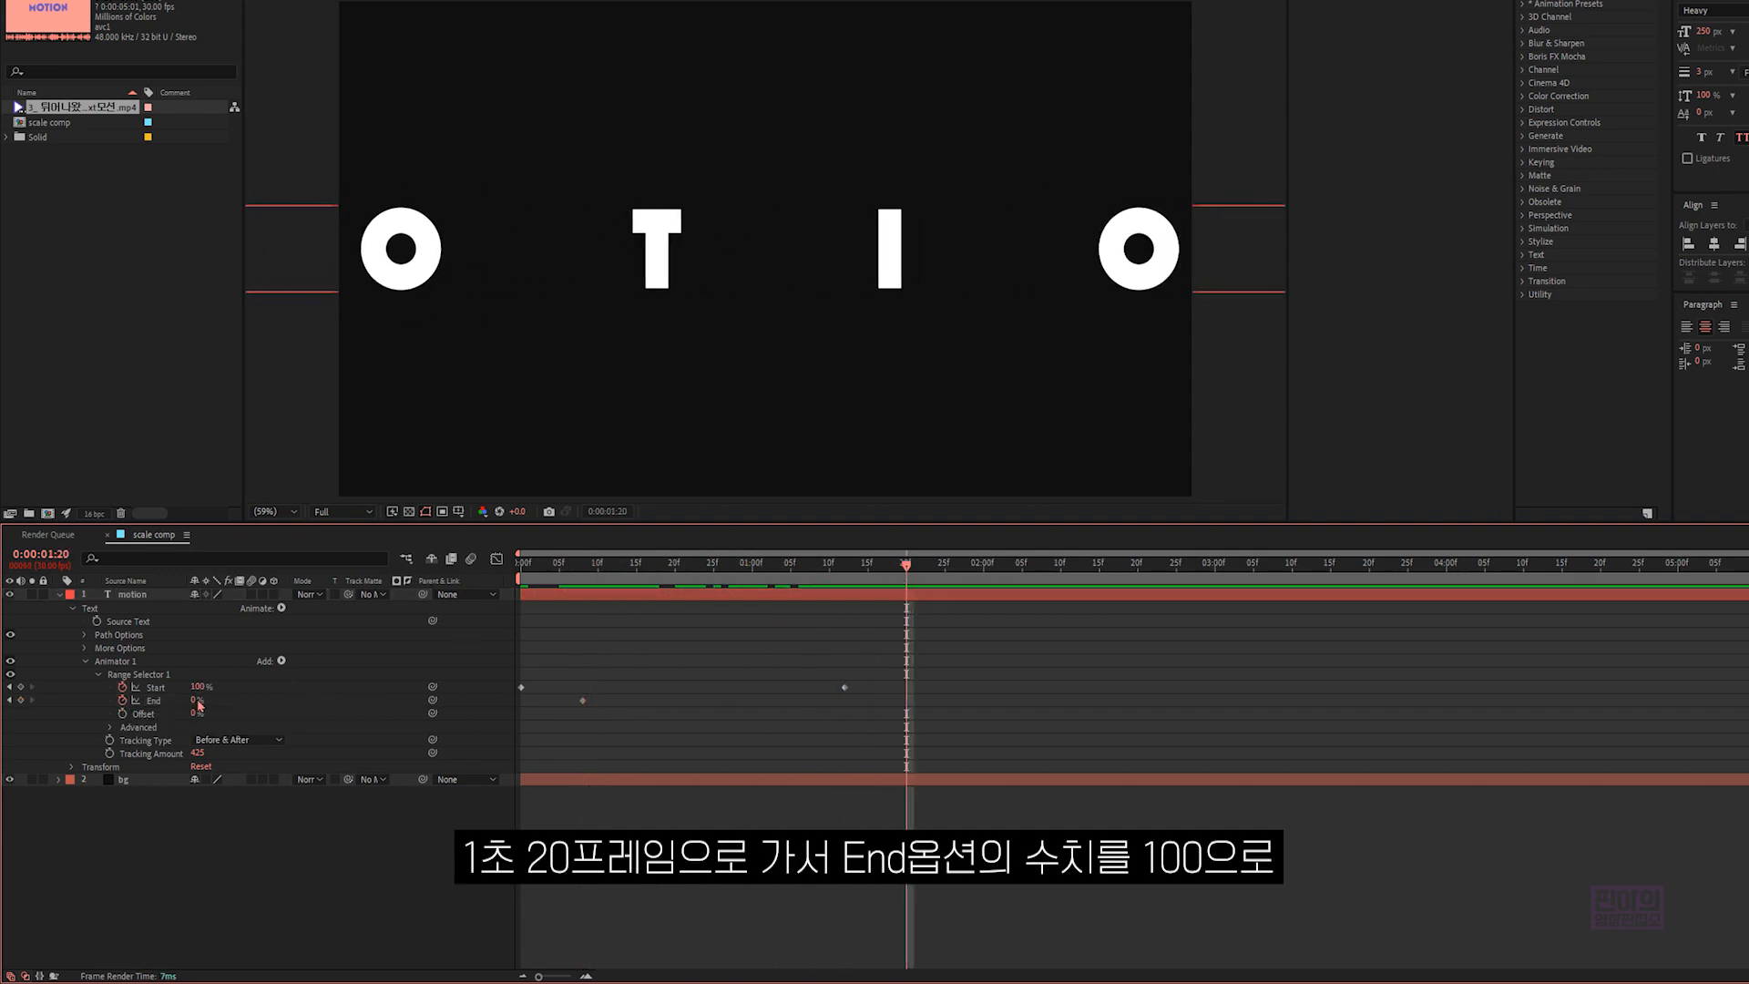
left_click_drag(195, 701, 273, 700)
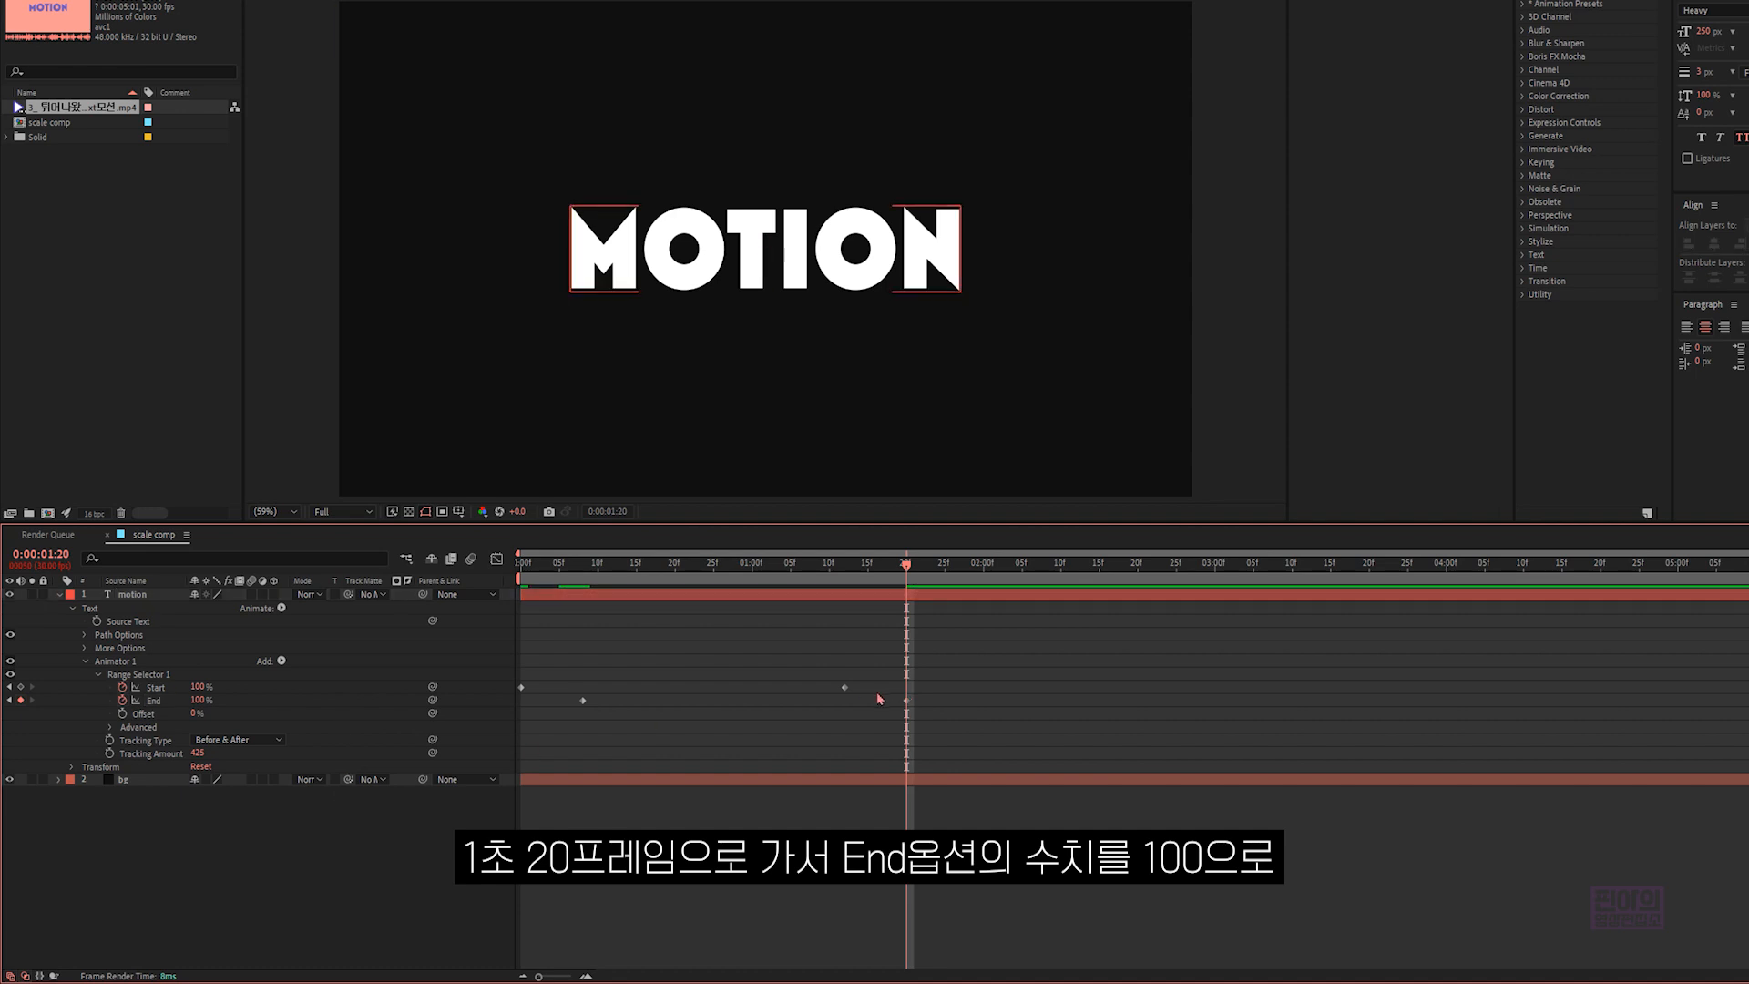
- Apply Easy Ease to all the Start and End keyframes and preview the tracking animation
left_click_drag(934, 720, 511, 659)
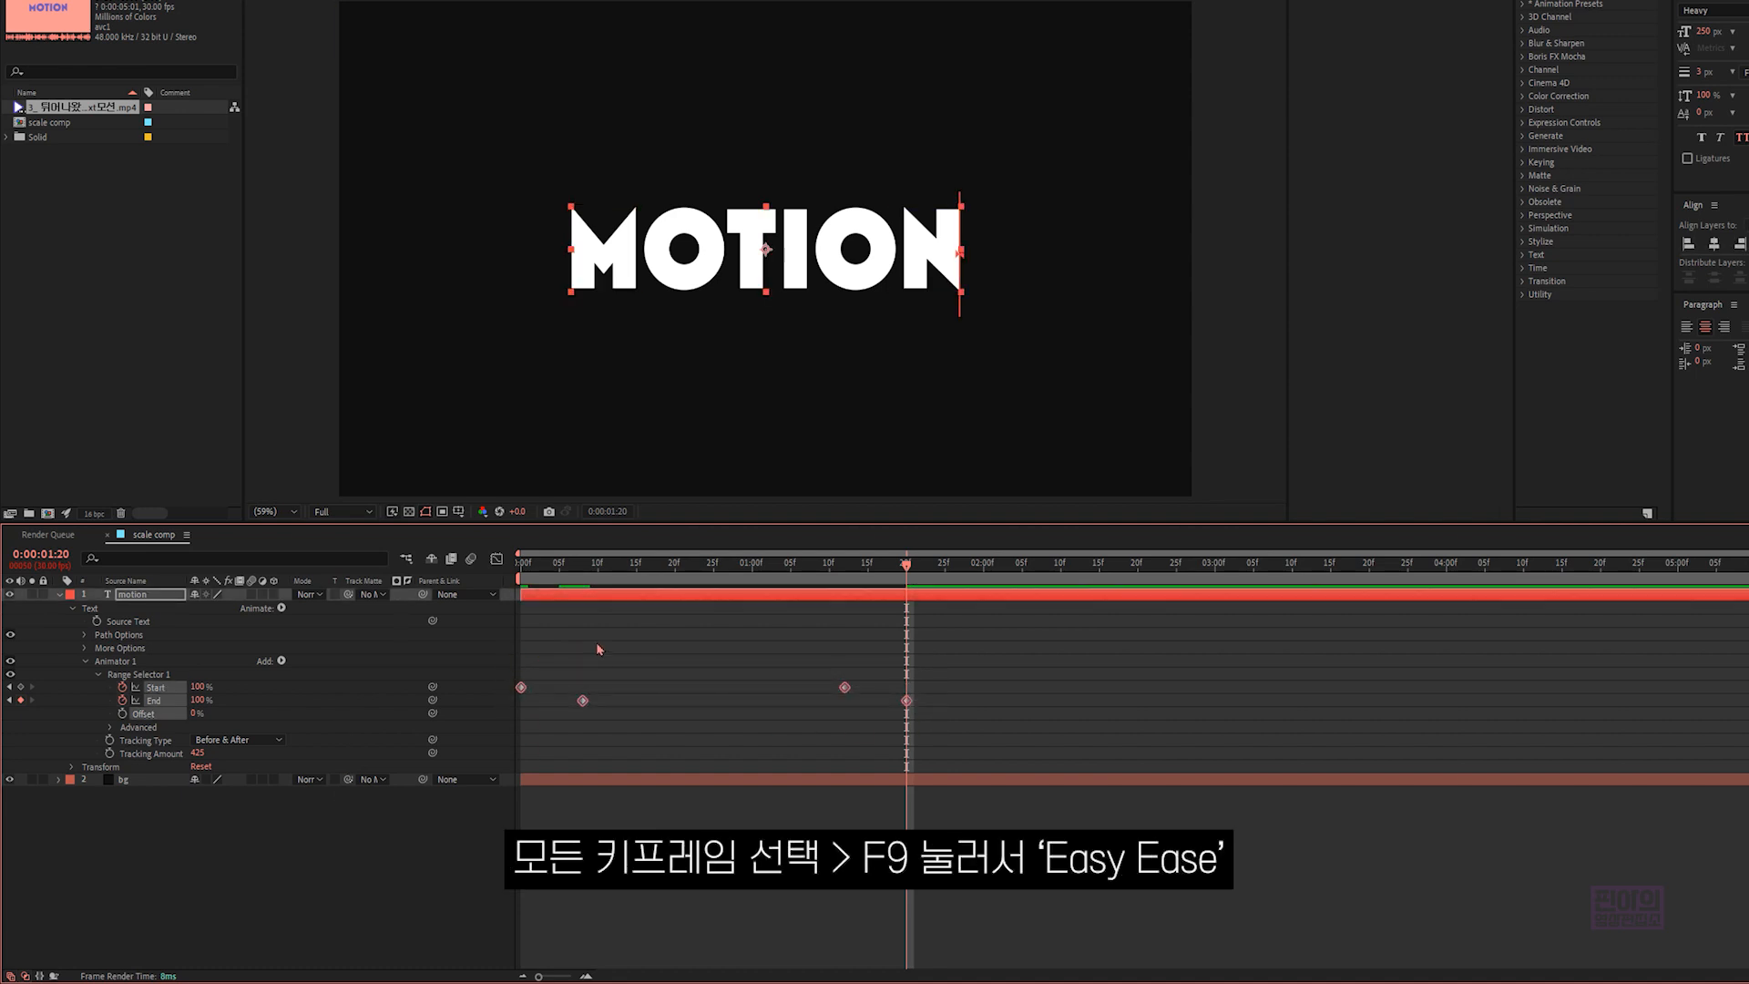
key("F9")
left_click(693, 812)
key("space")
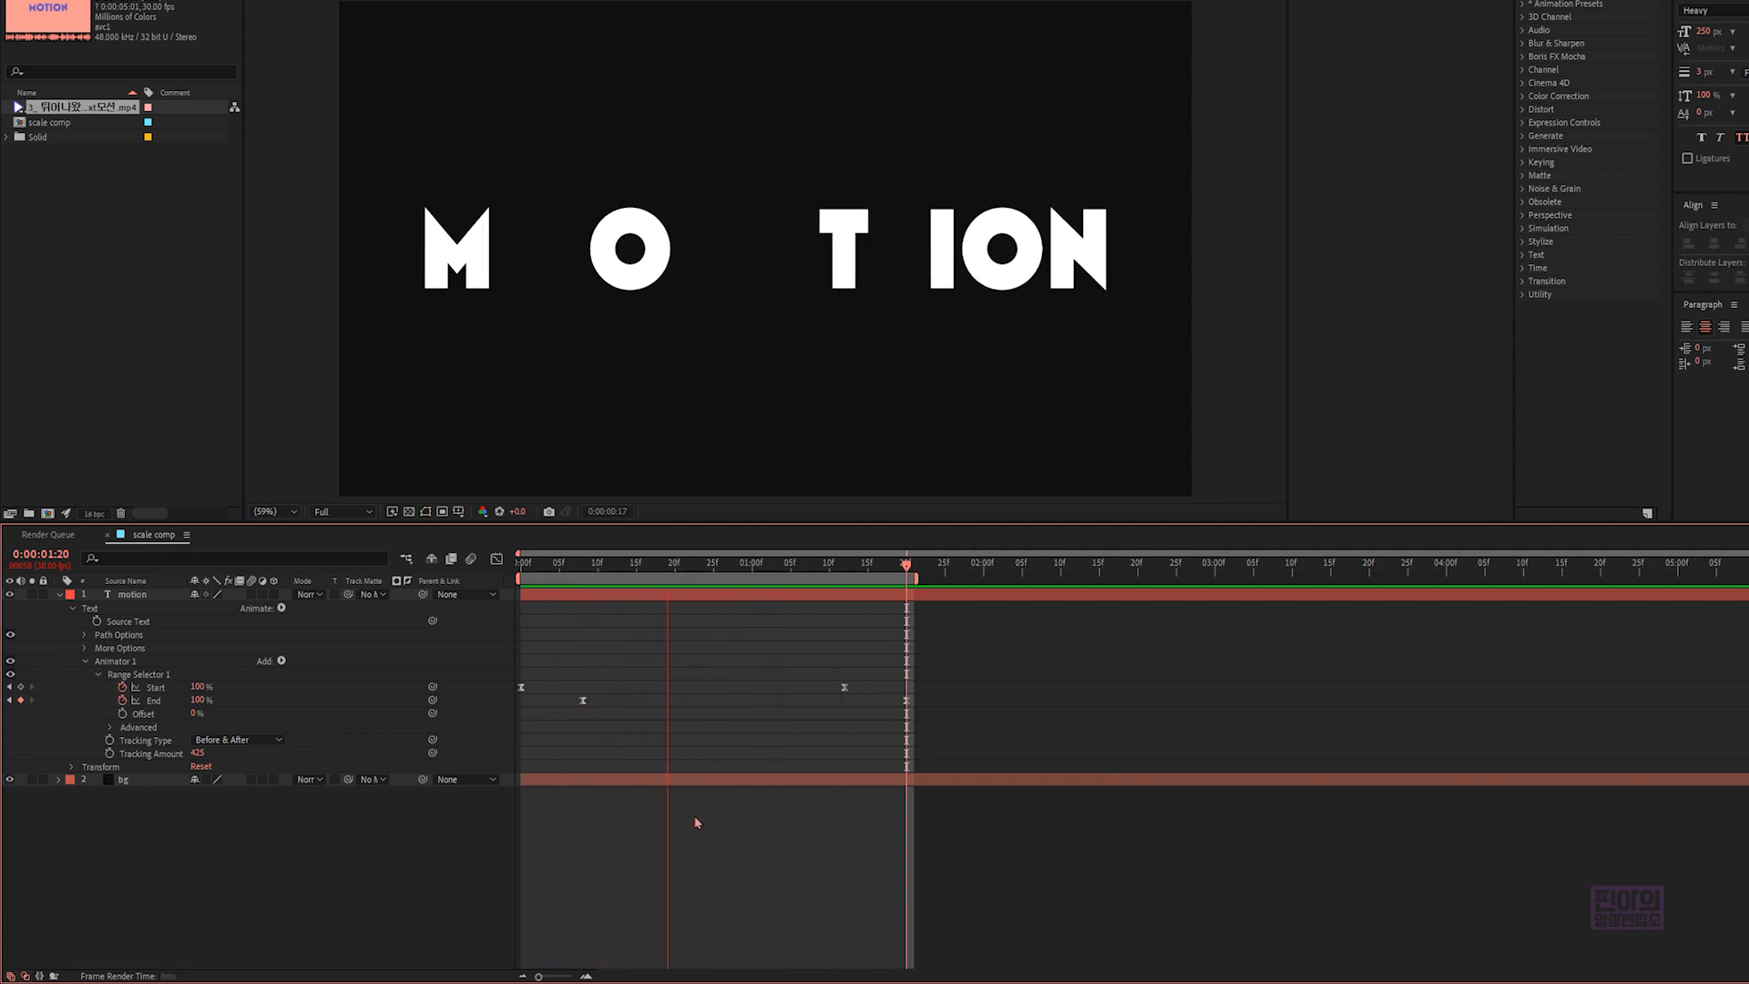
- Set the Y value of the "motion" text layer's Grouping Alignment to -40%
left_click(149, 649)
left_click(87, 649)
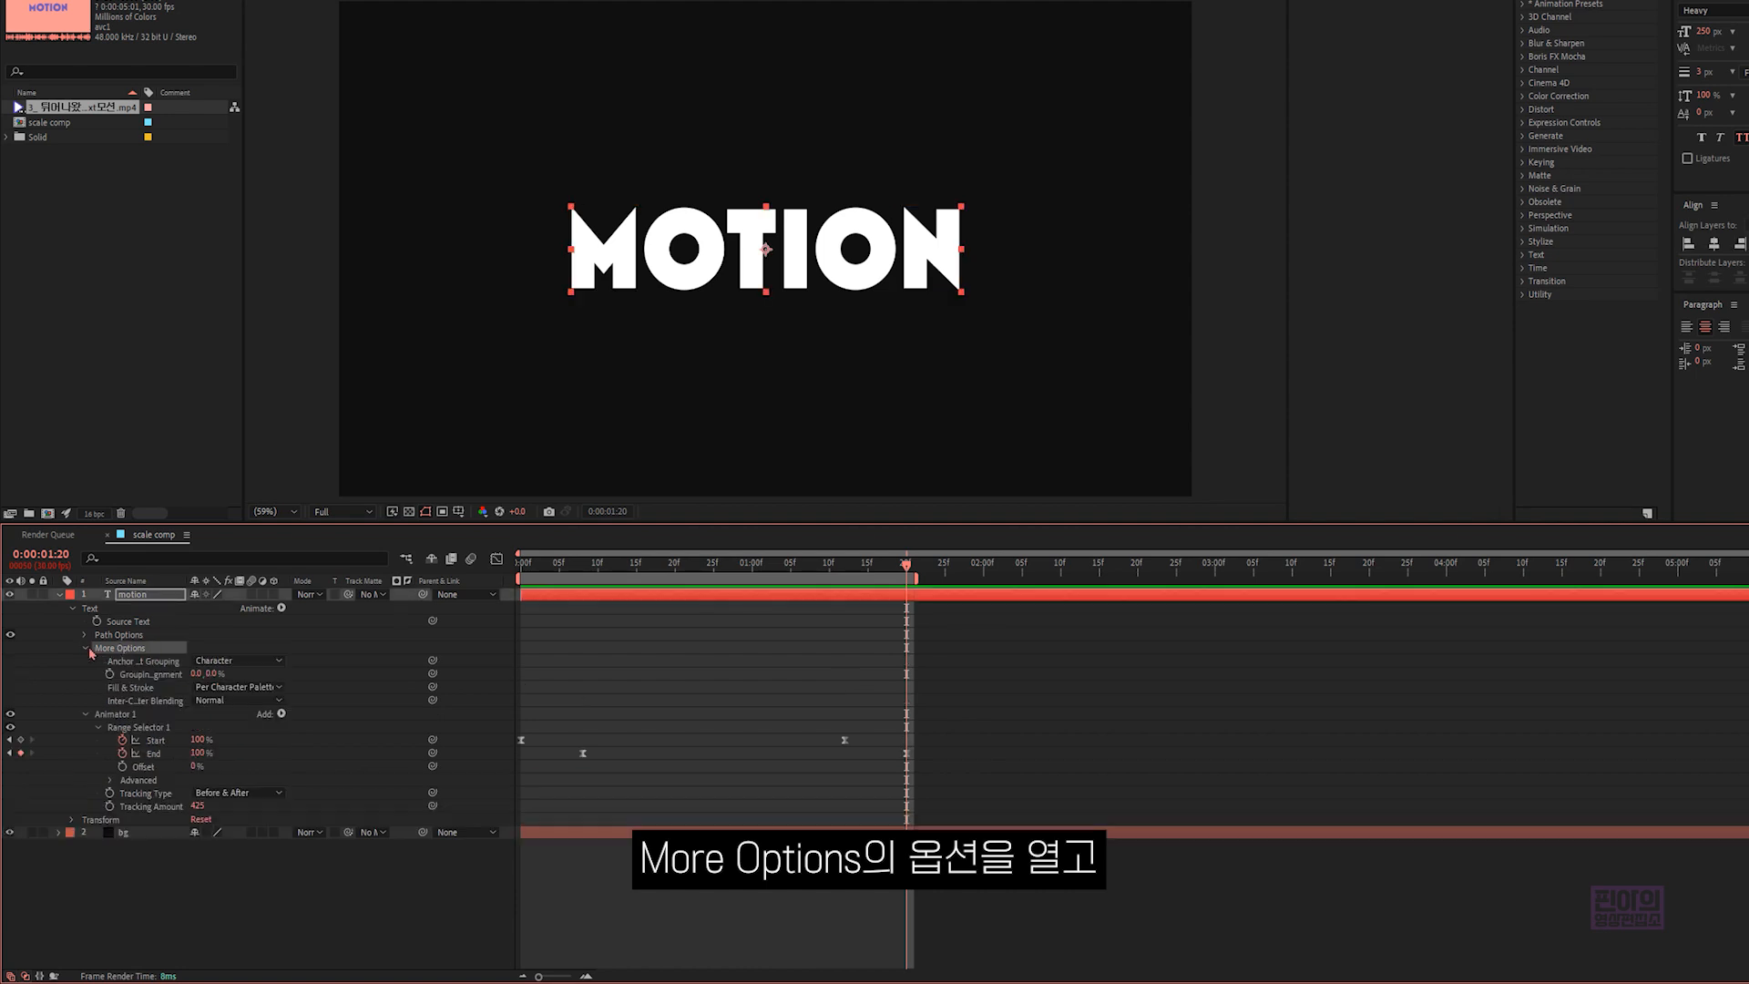
left_click(175, 678)
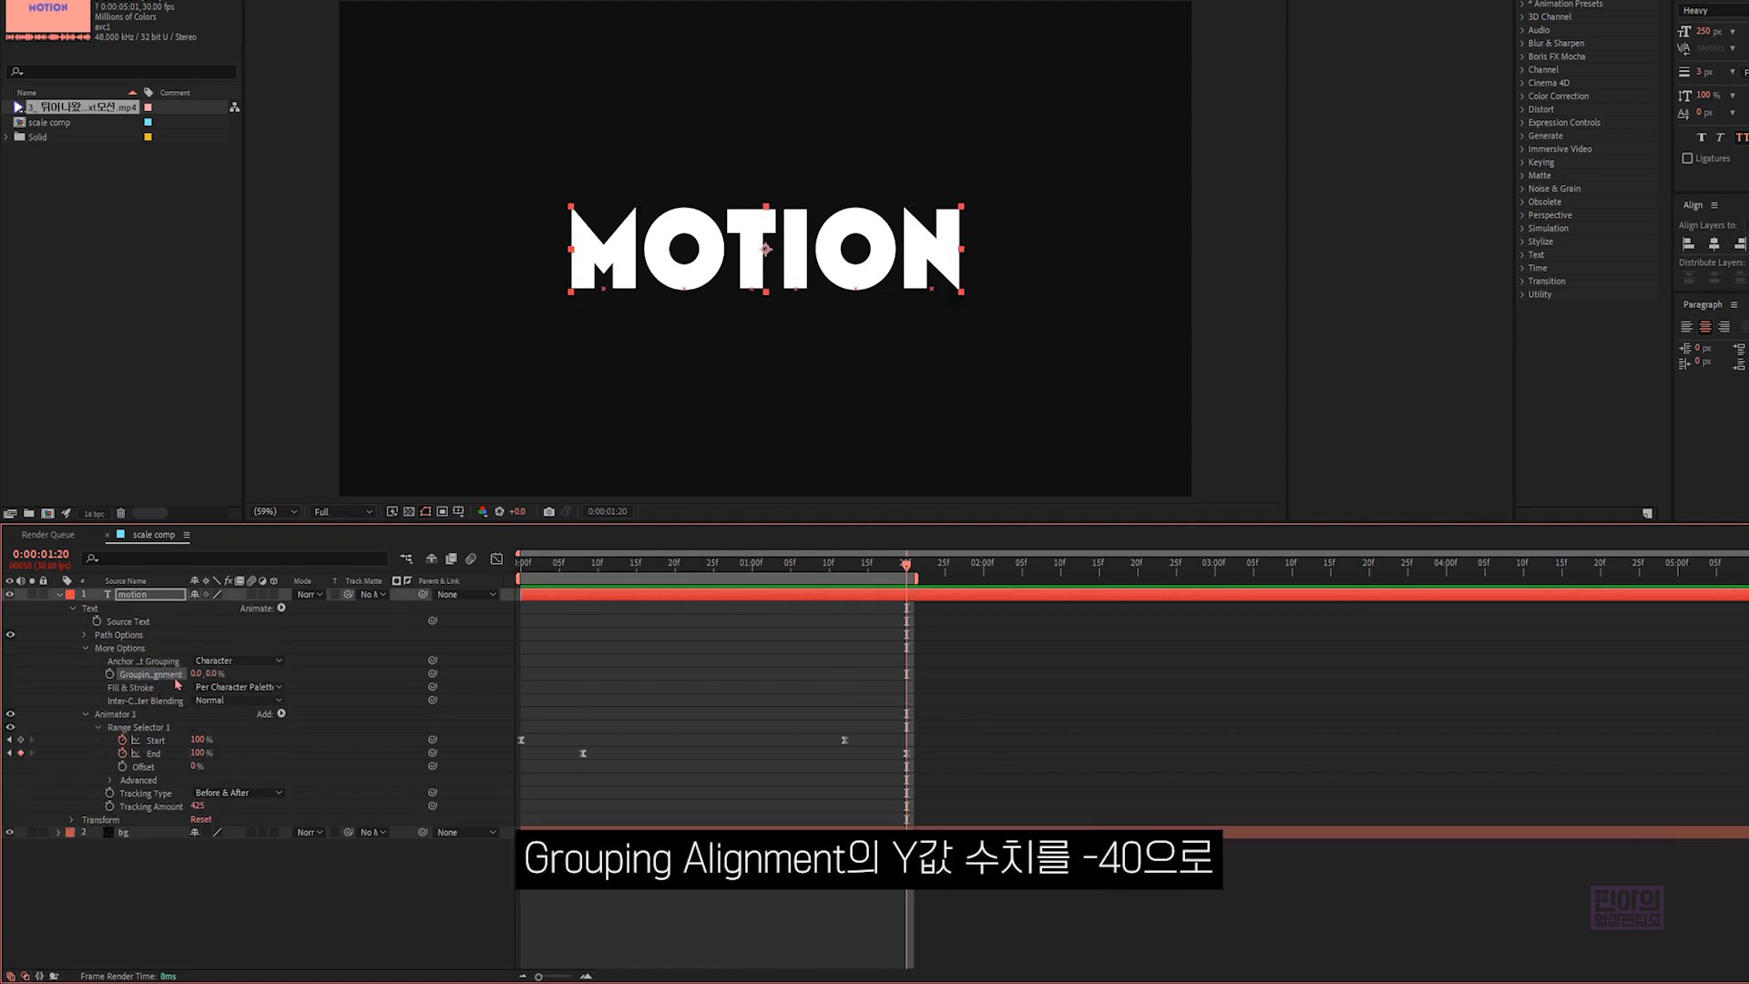
left_click(217, 675)
type("-40")
left_click(297, 676)
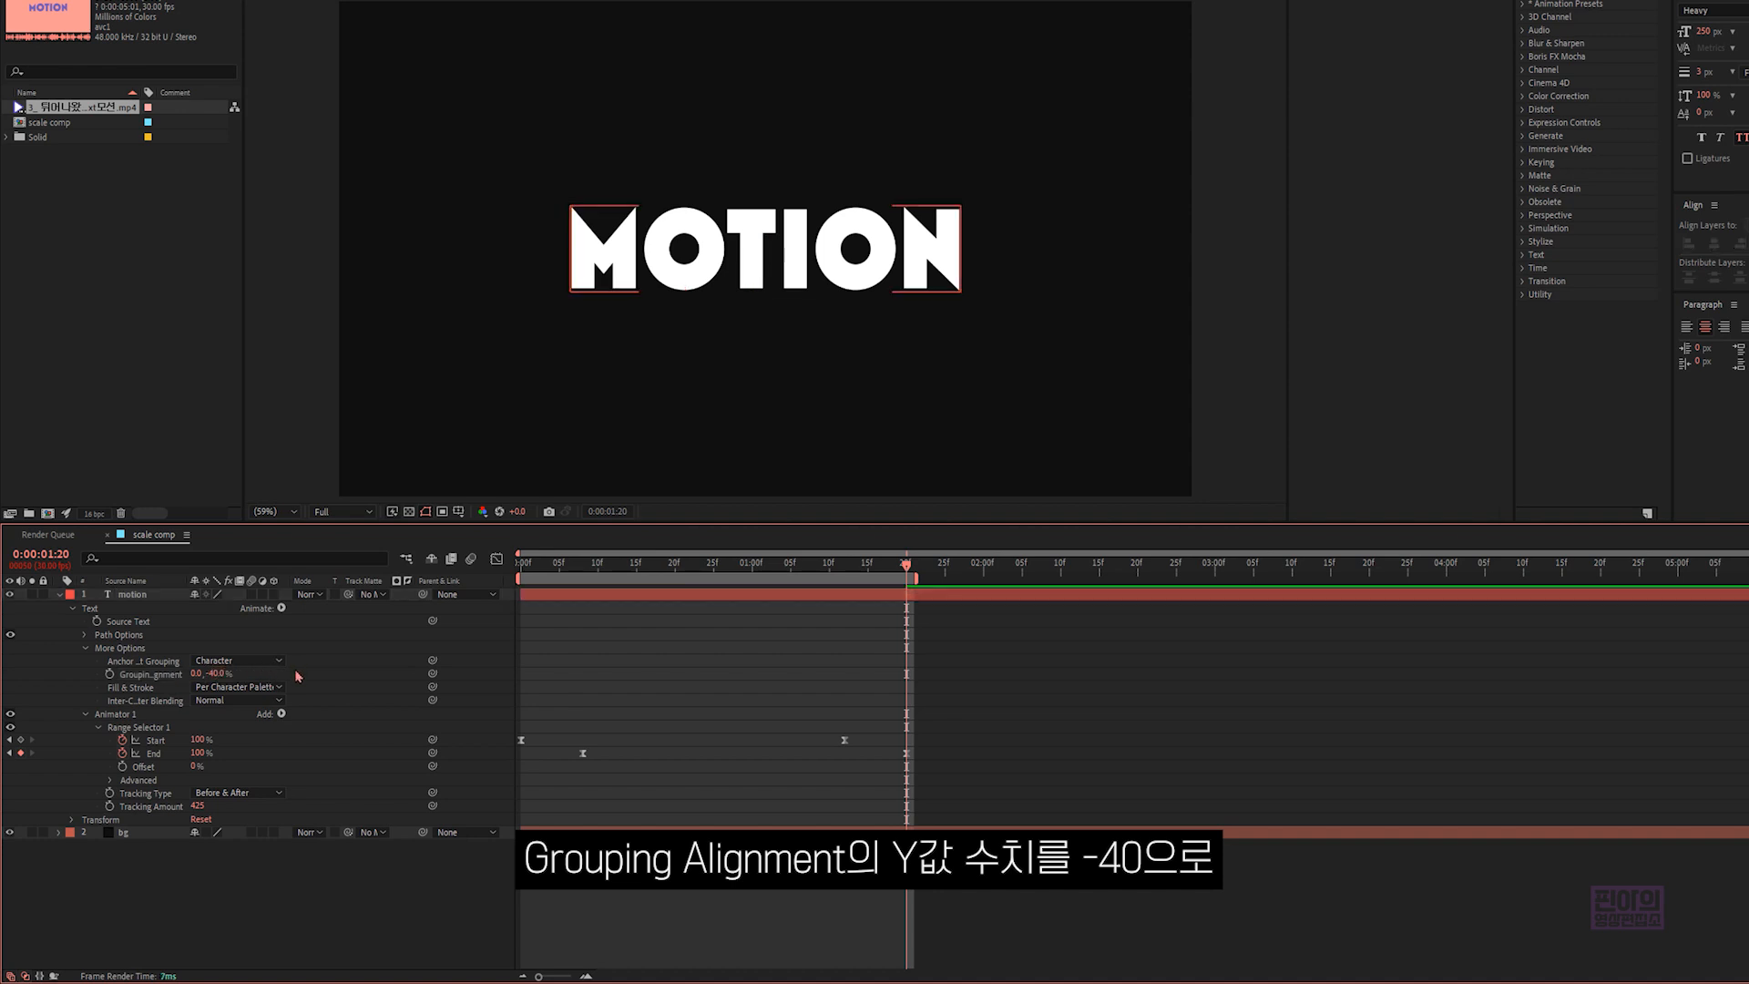
left_click(184, 674)
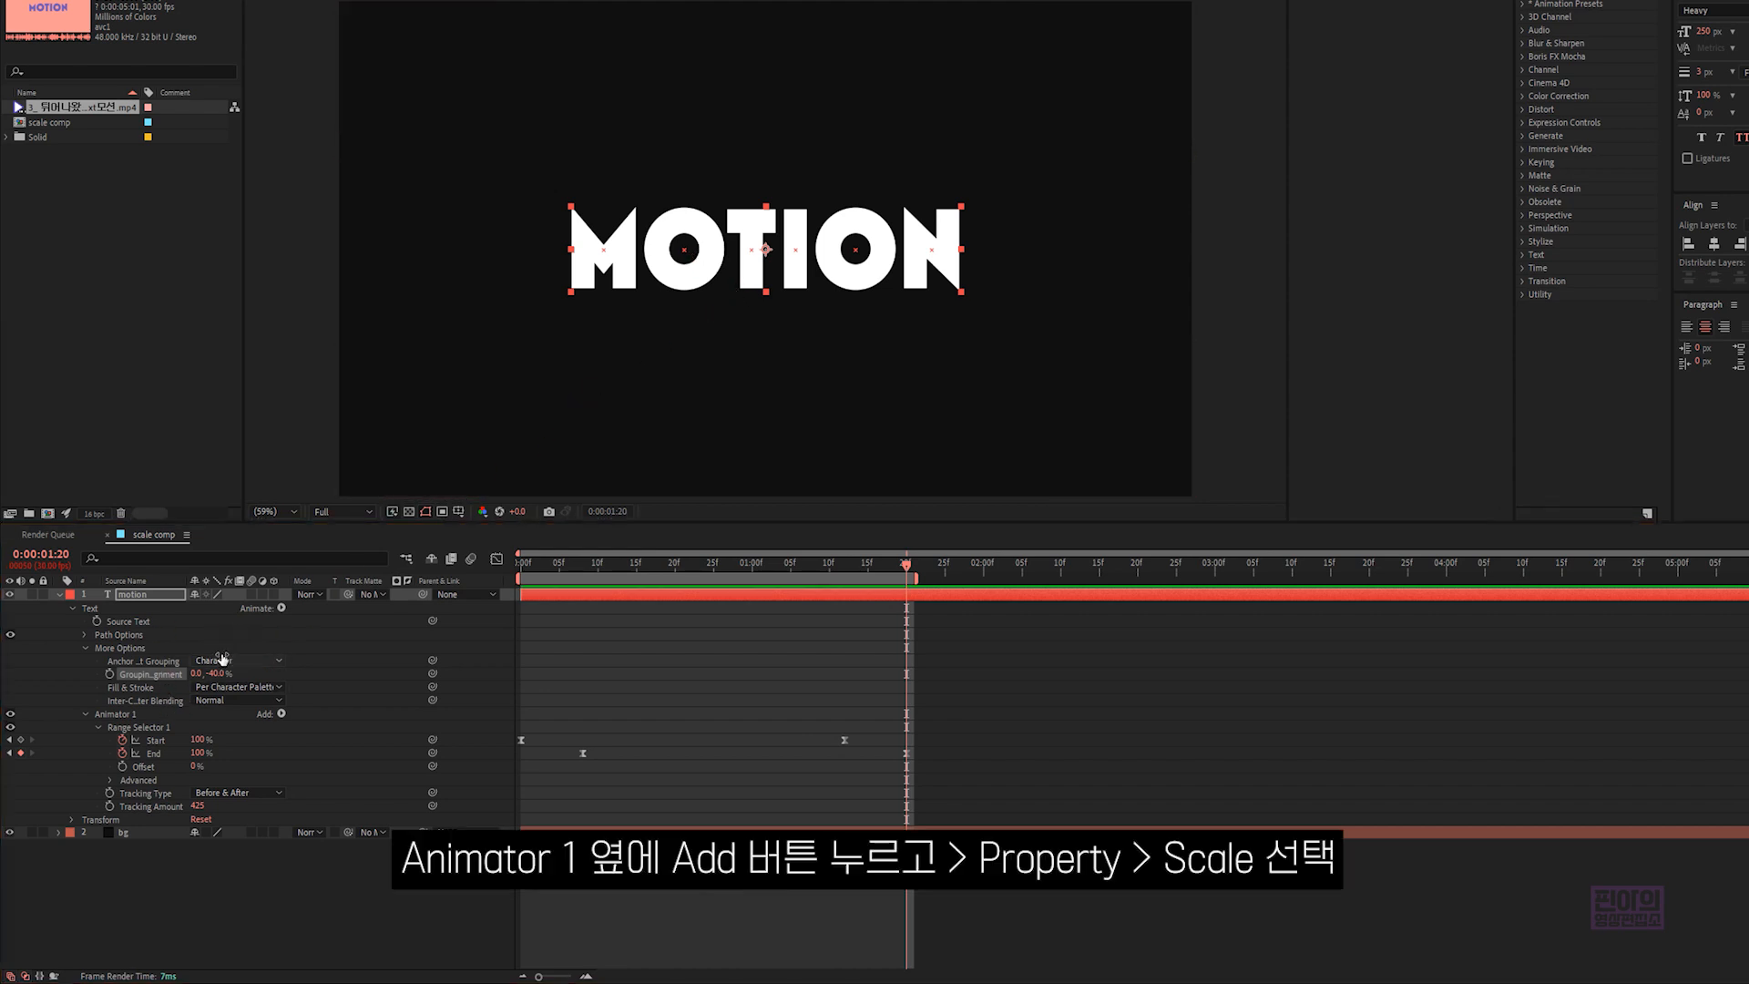
- Add a Scale property to Animator 1 of the "motion" text layer
left_click(283, 715)
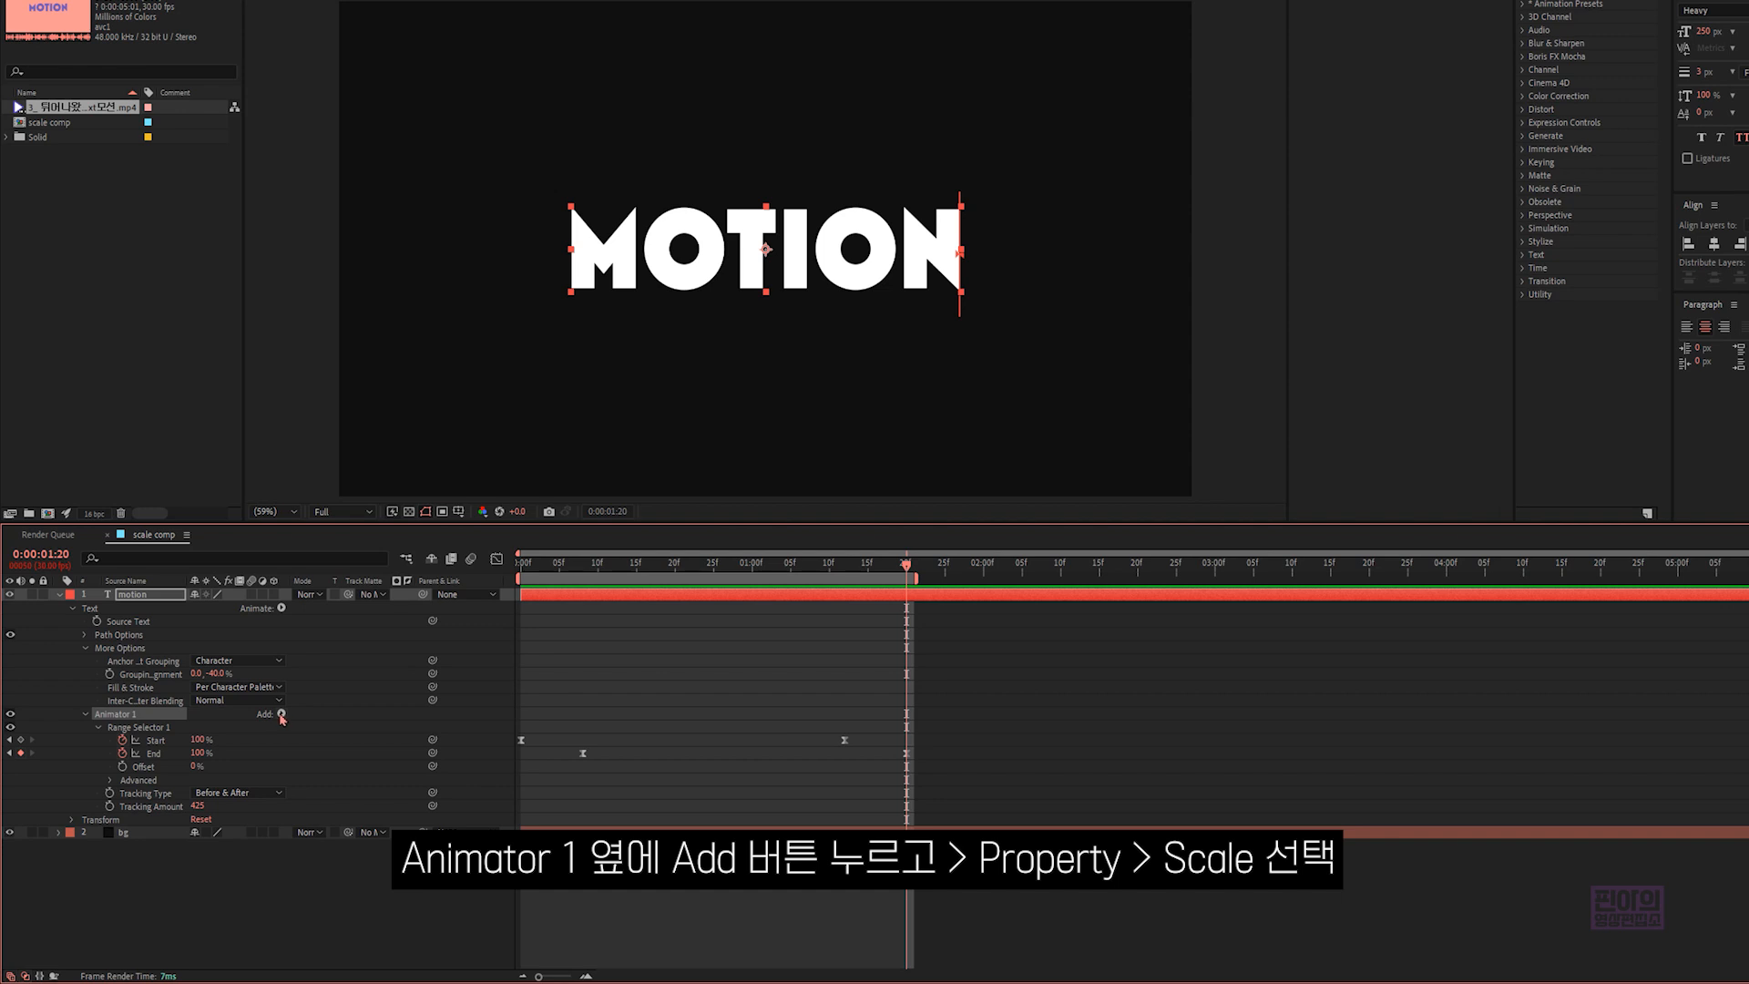
left_click(281, 715)
mouse_move(314, 718)
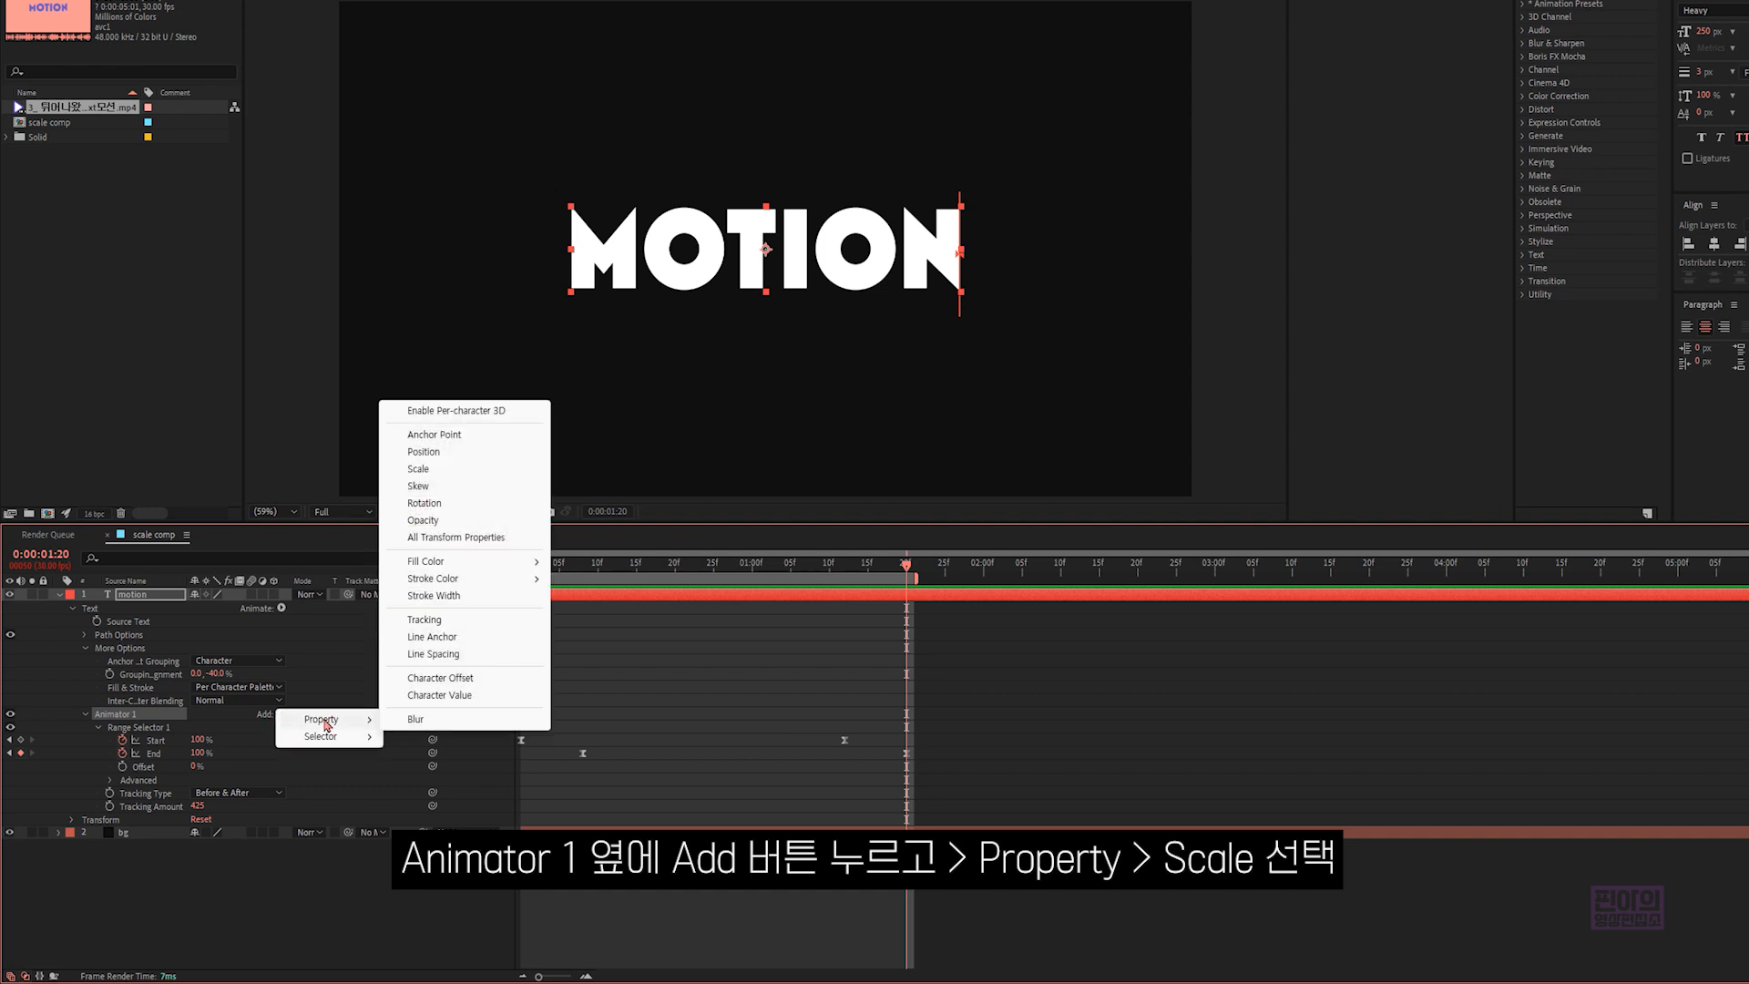
left_click(435, 470)
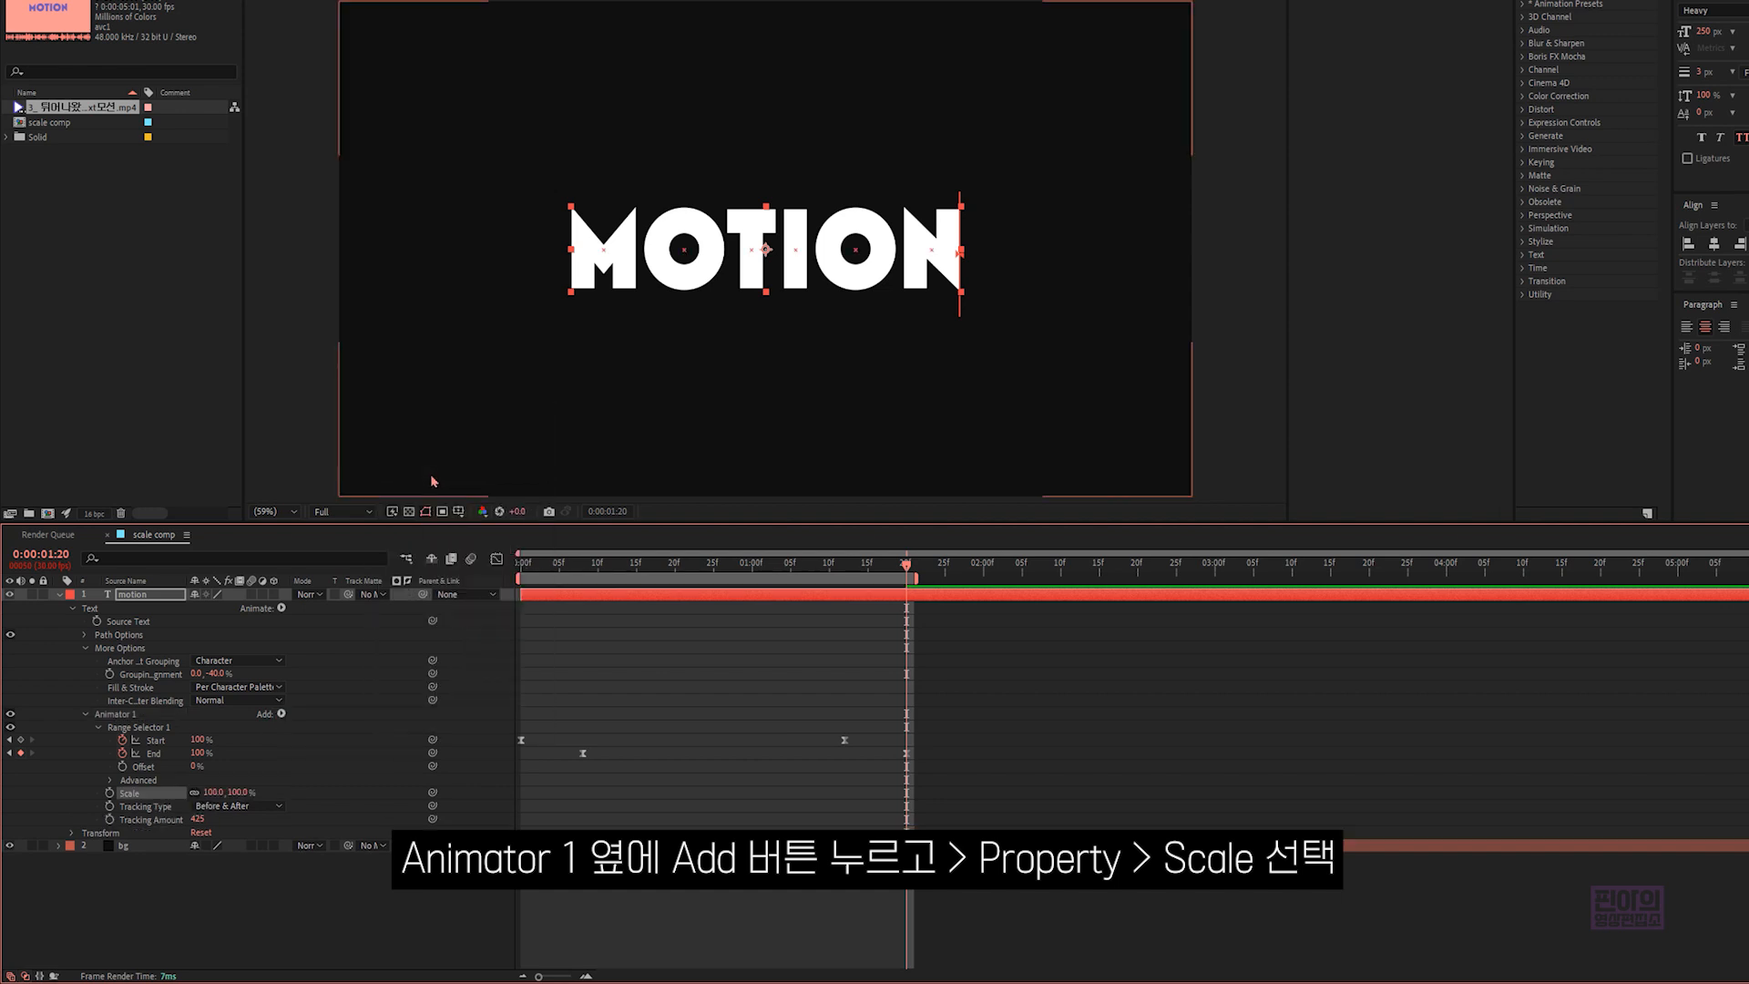
- Set Animator 1's Scale to 550% and preview the letter scaling animation
left_click(215, 792)
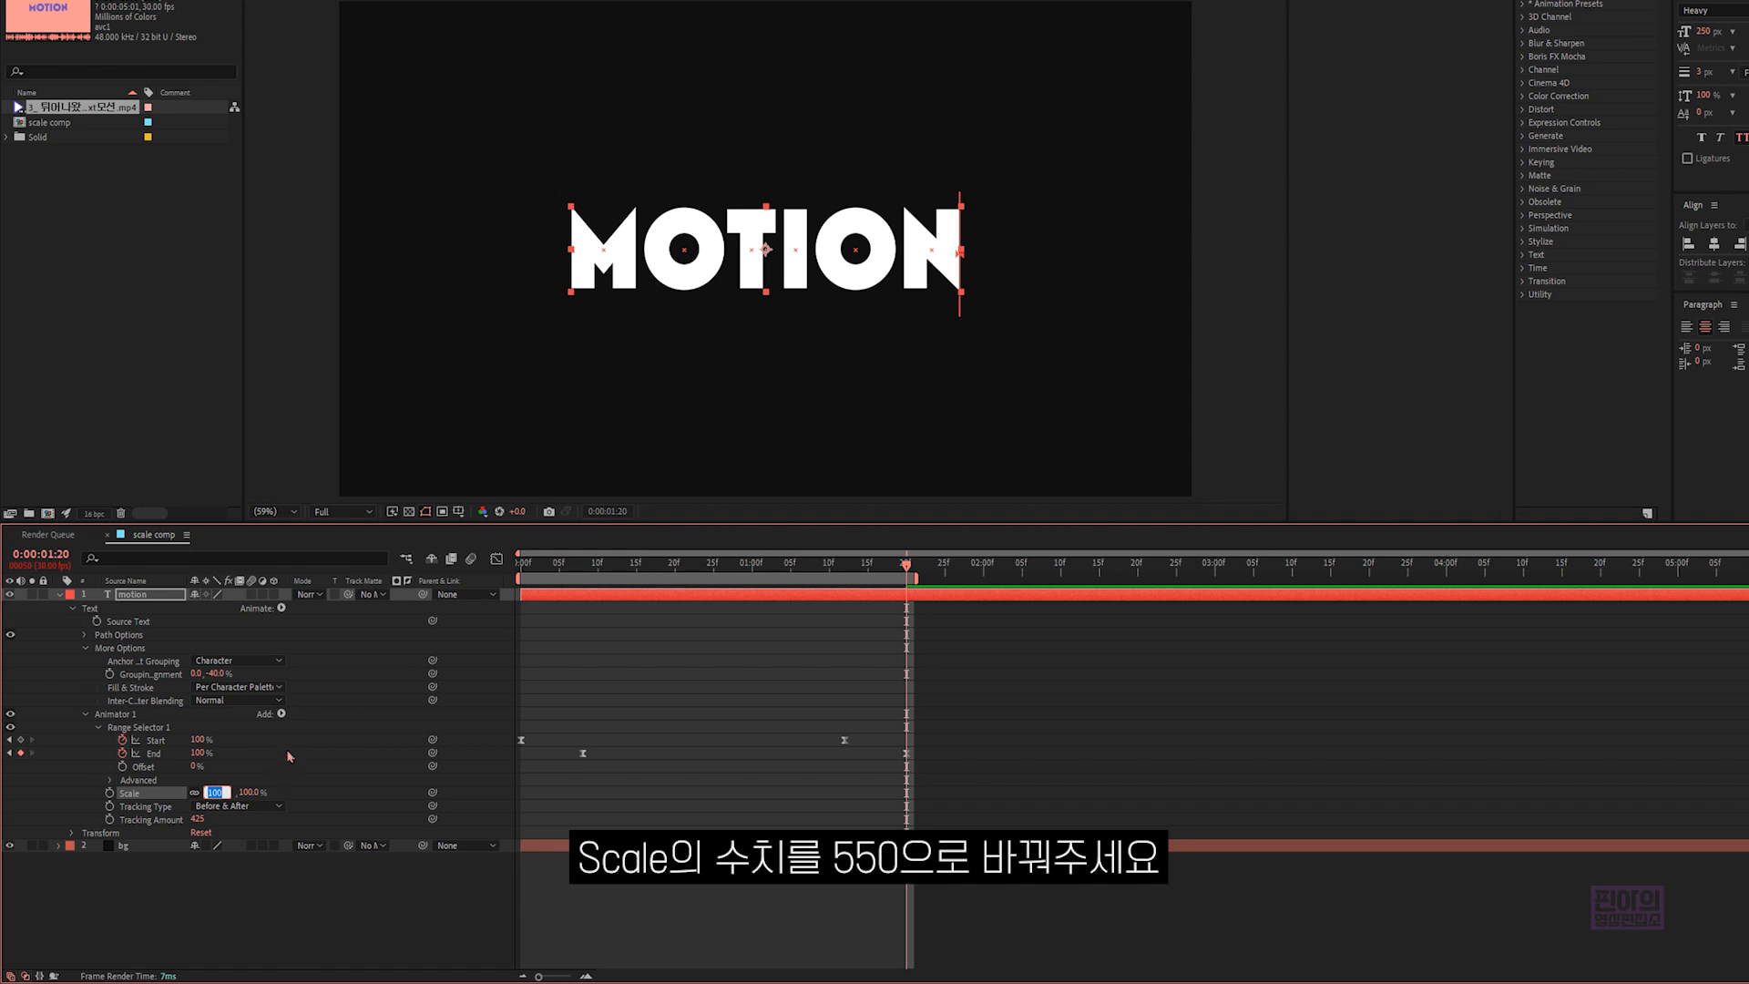
type("550")
left_click(315, 780)
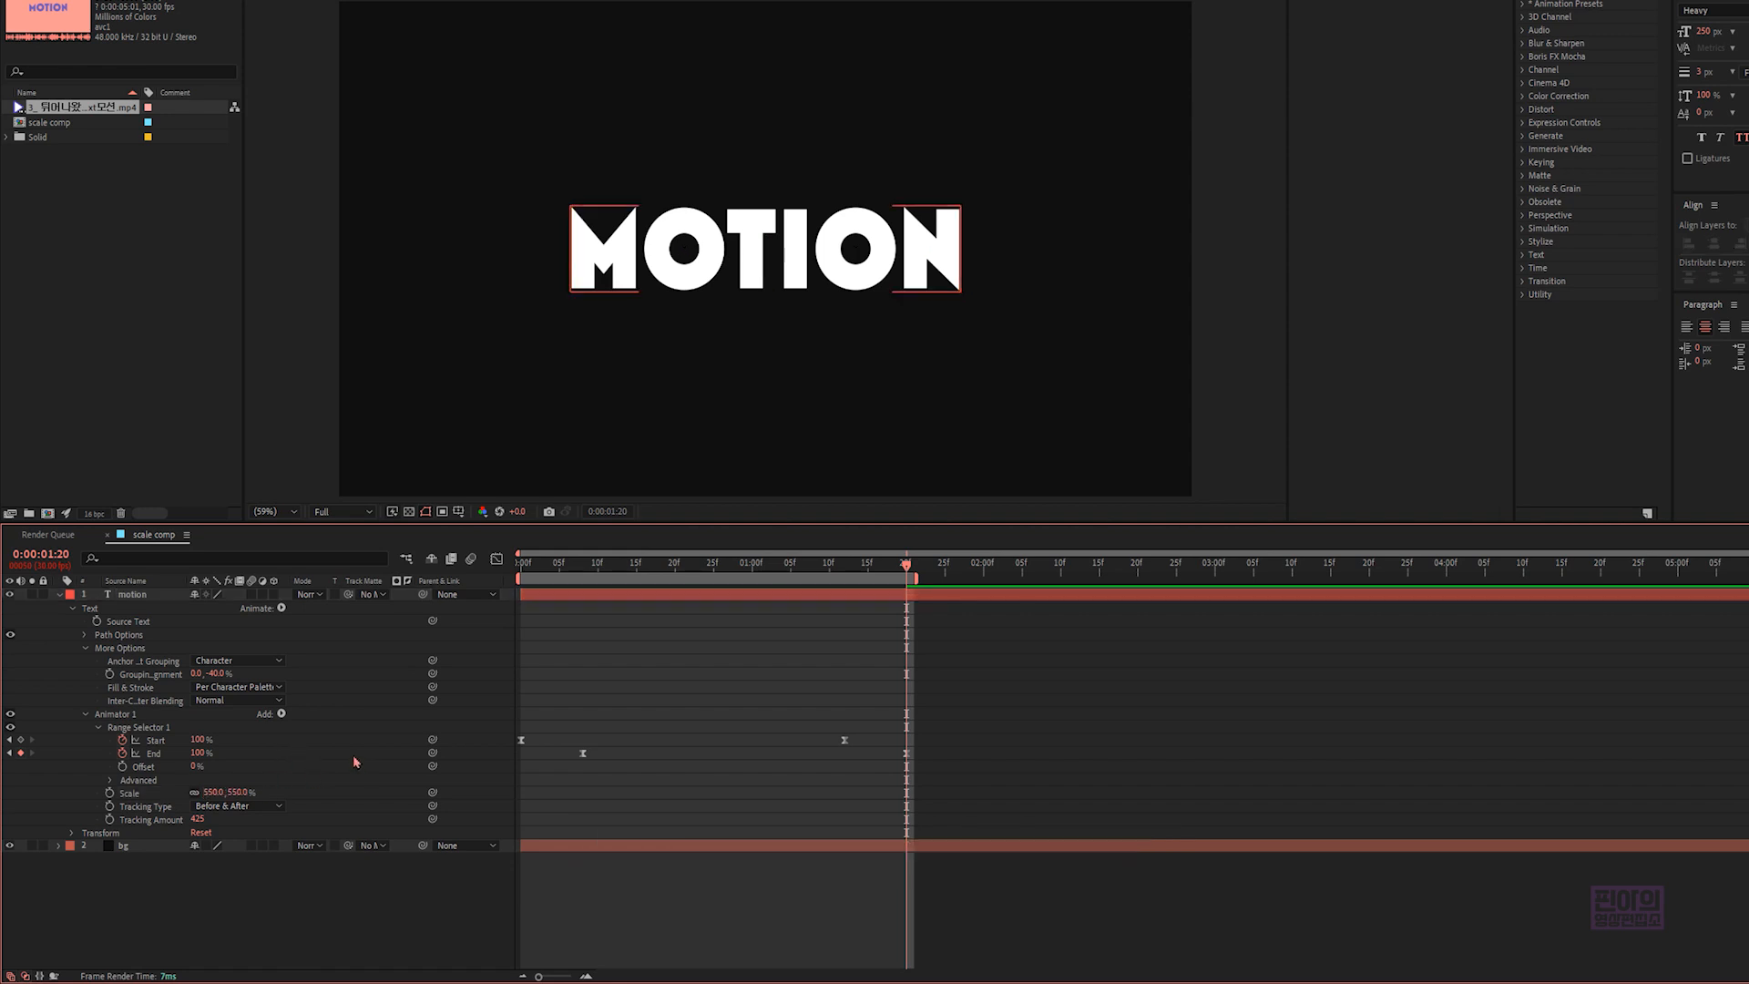
key("space")
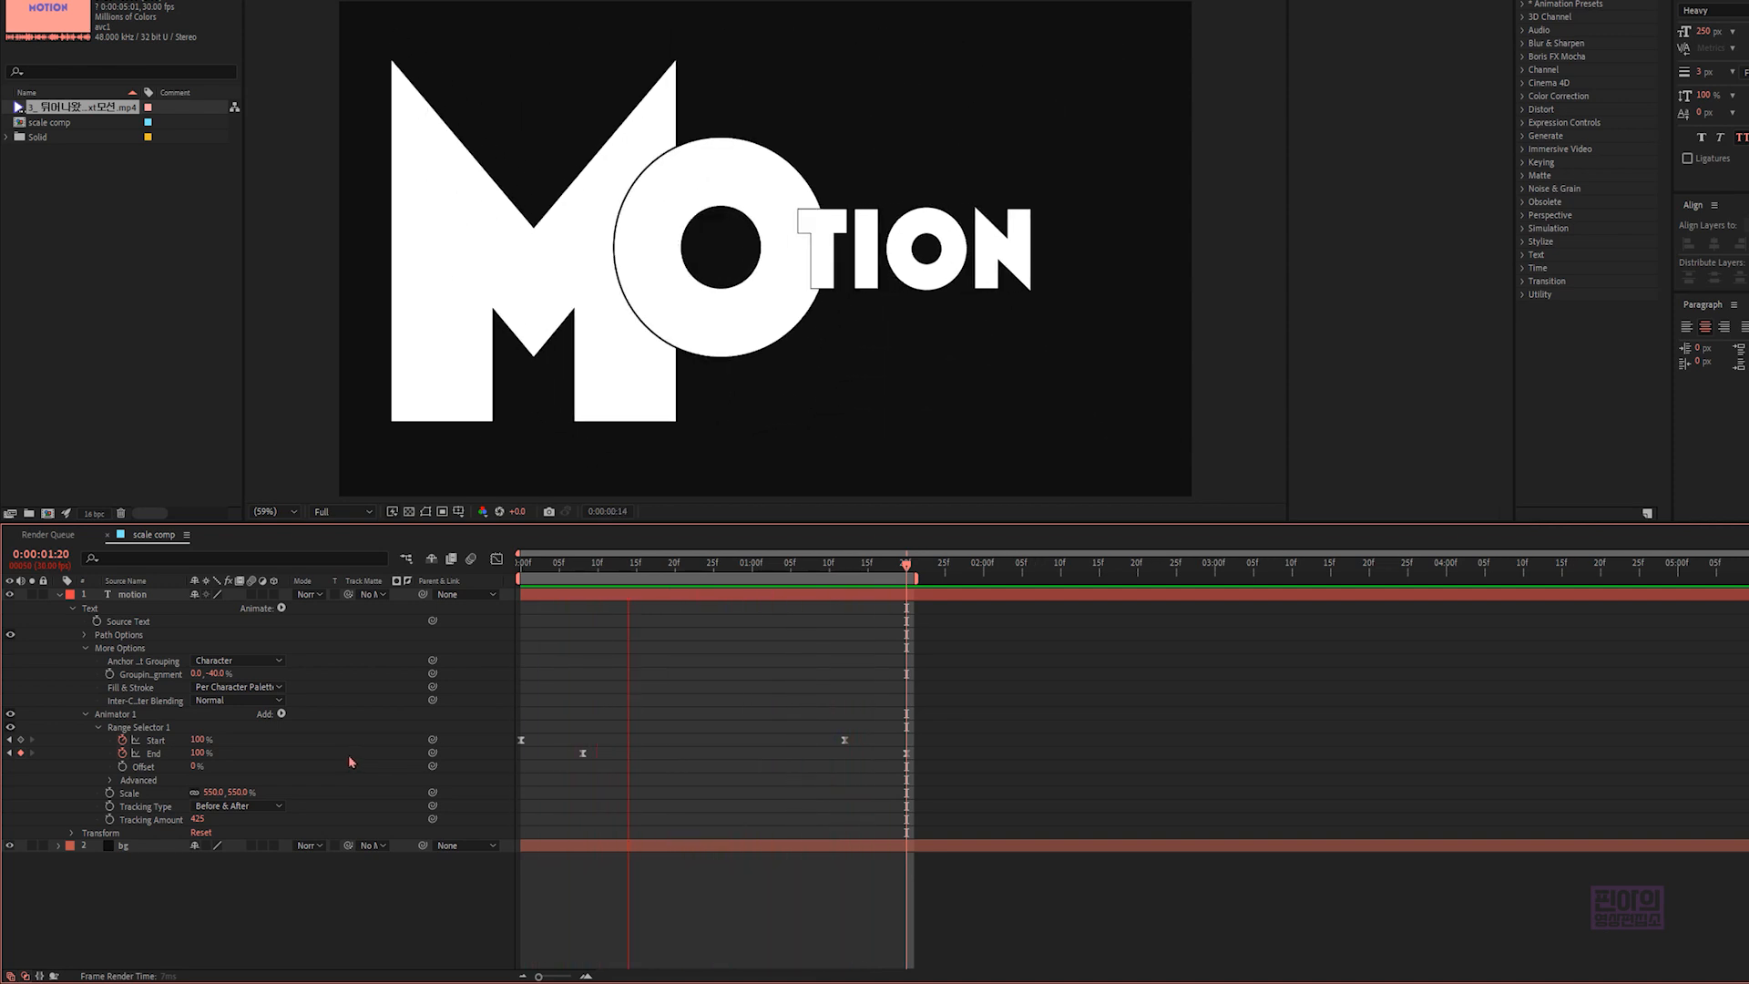
key("space")
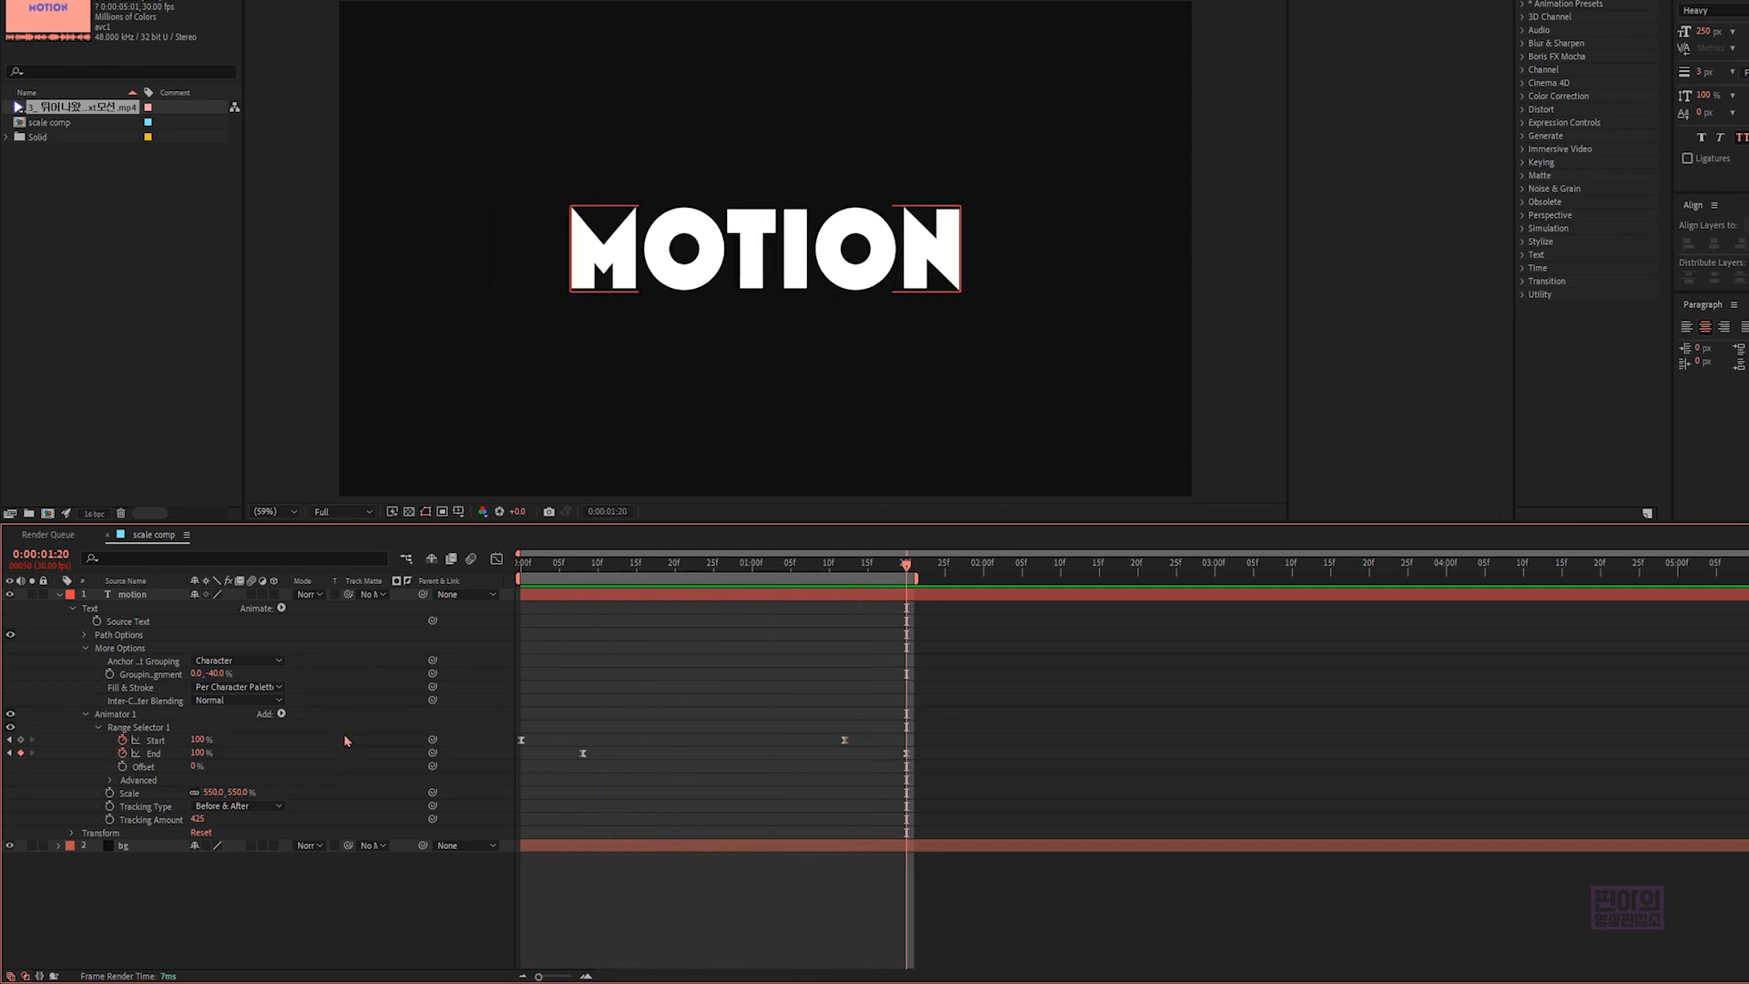
- Copy Animator 1 and paste it onto the "motion" layer at 0:00:01:20
left_click(136, 716)
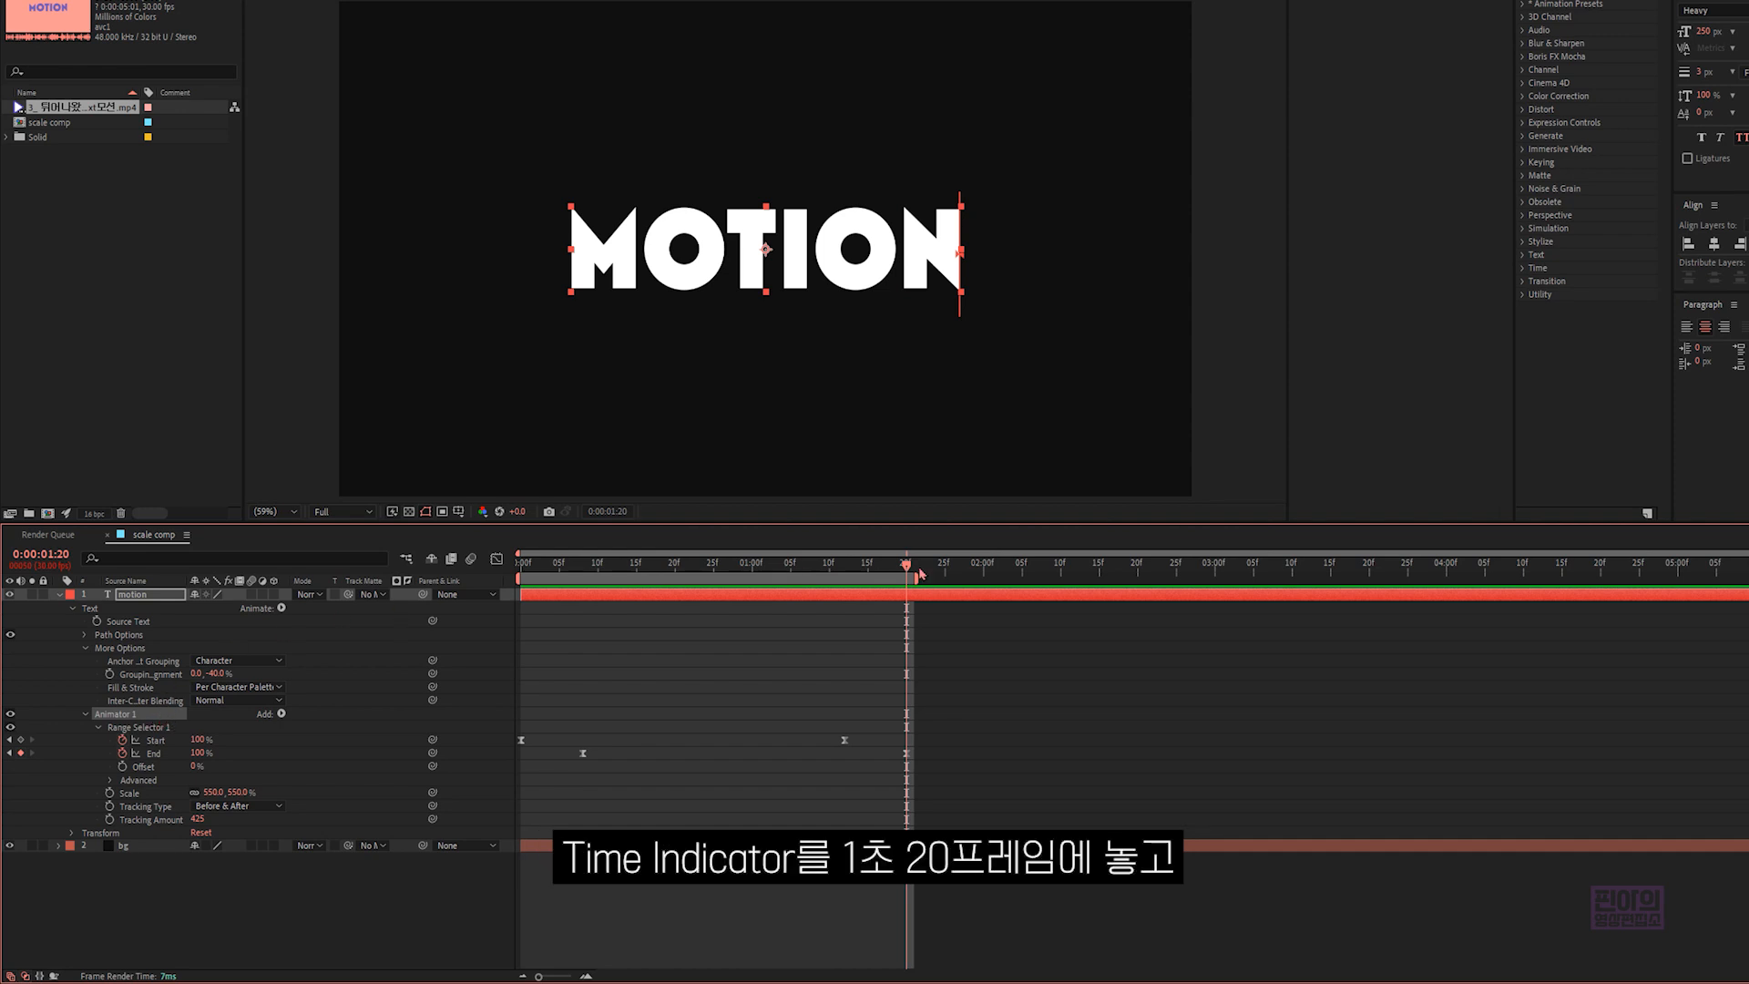
mouse_move(908, 566)
left_mouse_down()
mouse_move(949, 567)
mouse_move(911, 574)
left_mouse_up()
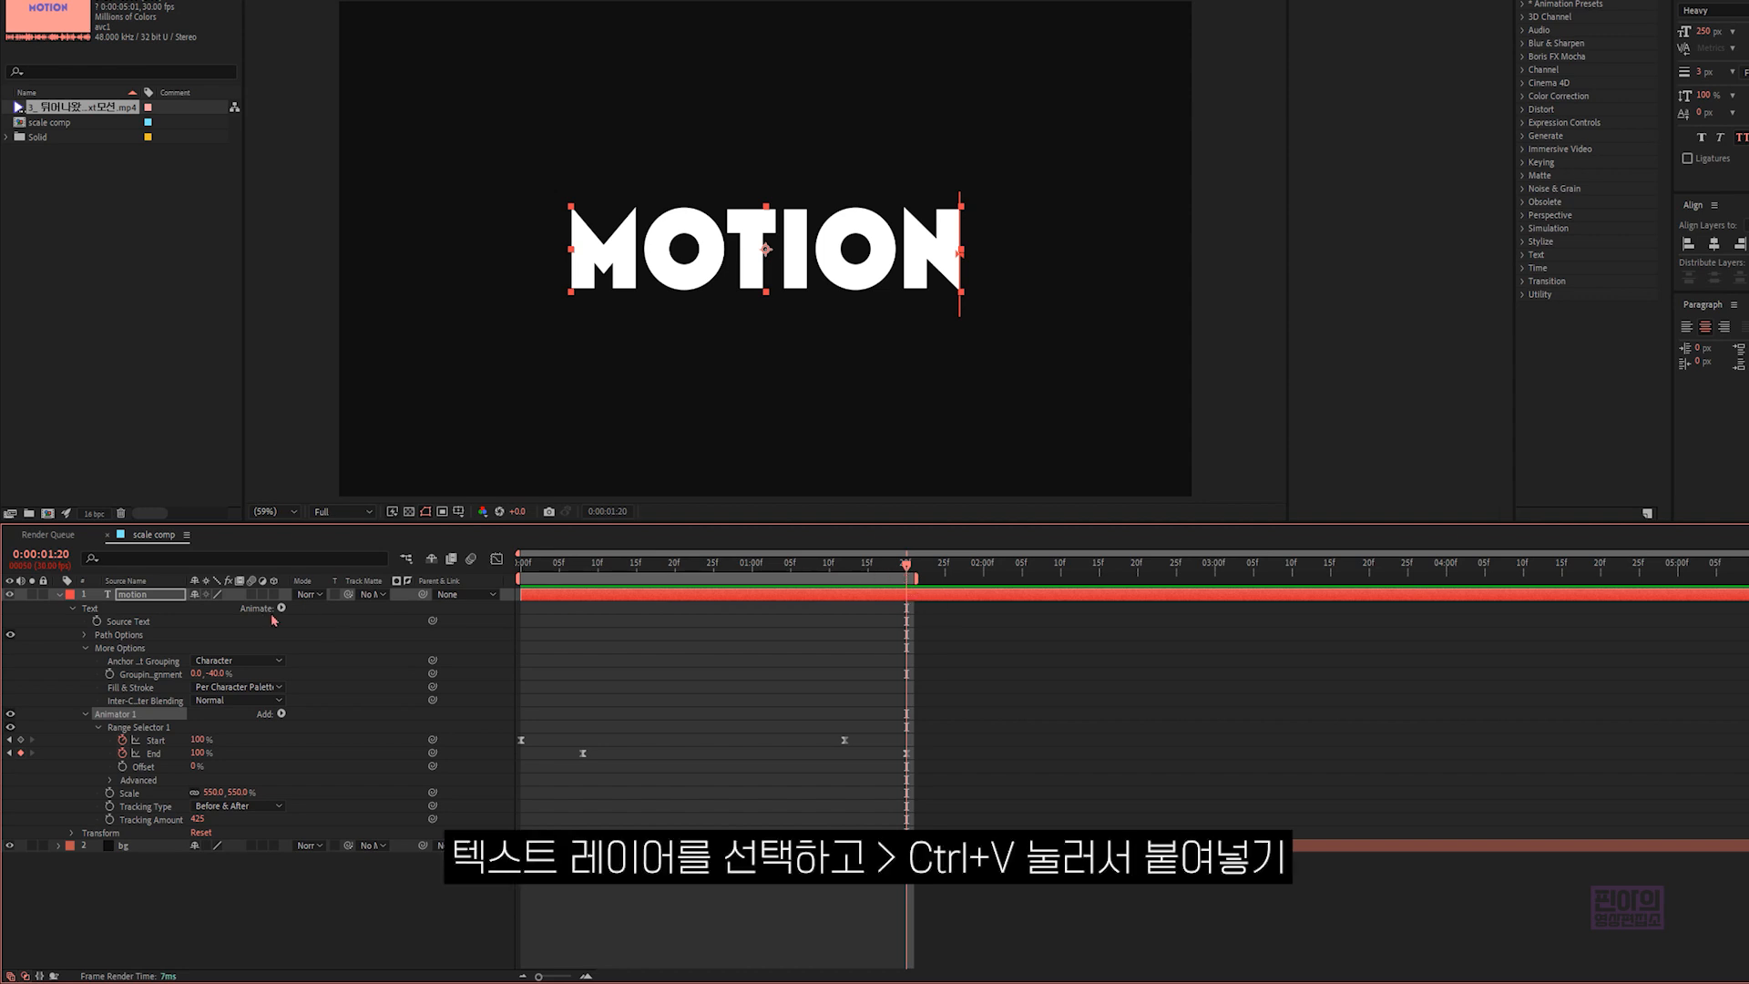
left_click(161, 597)
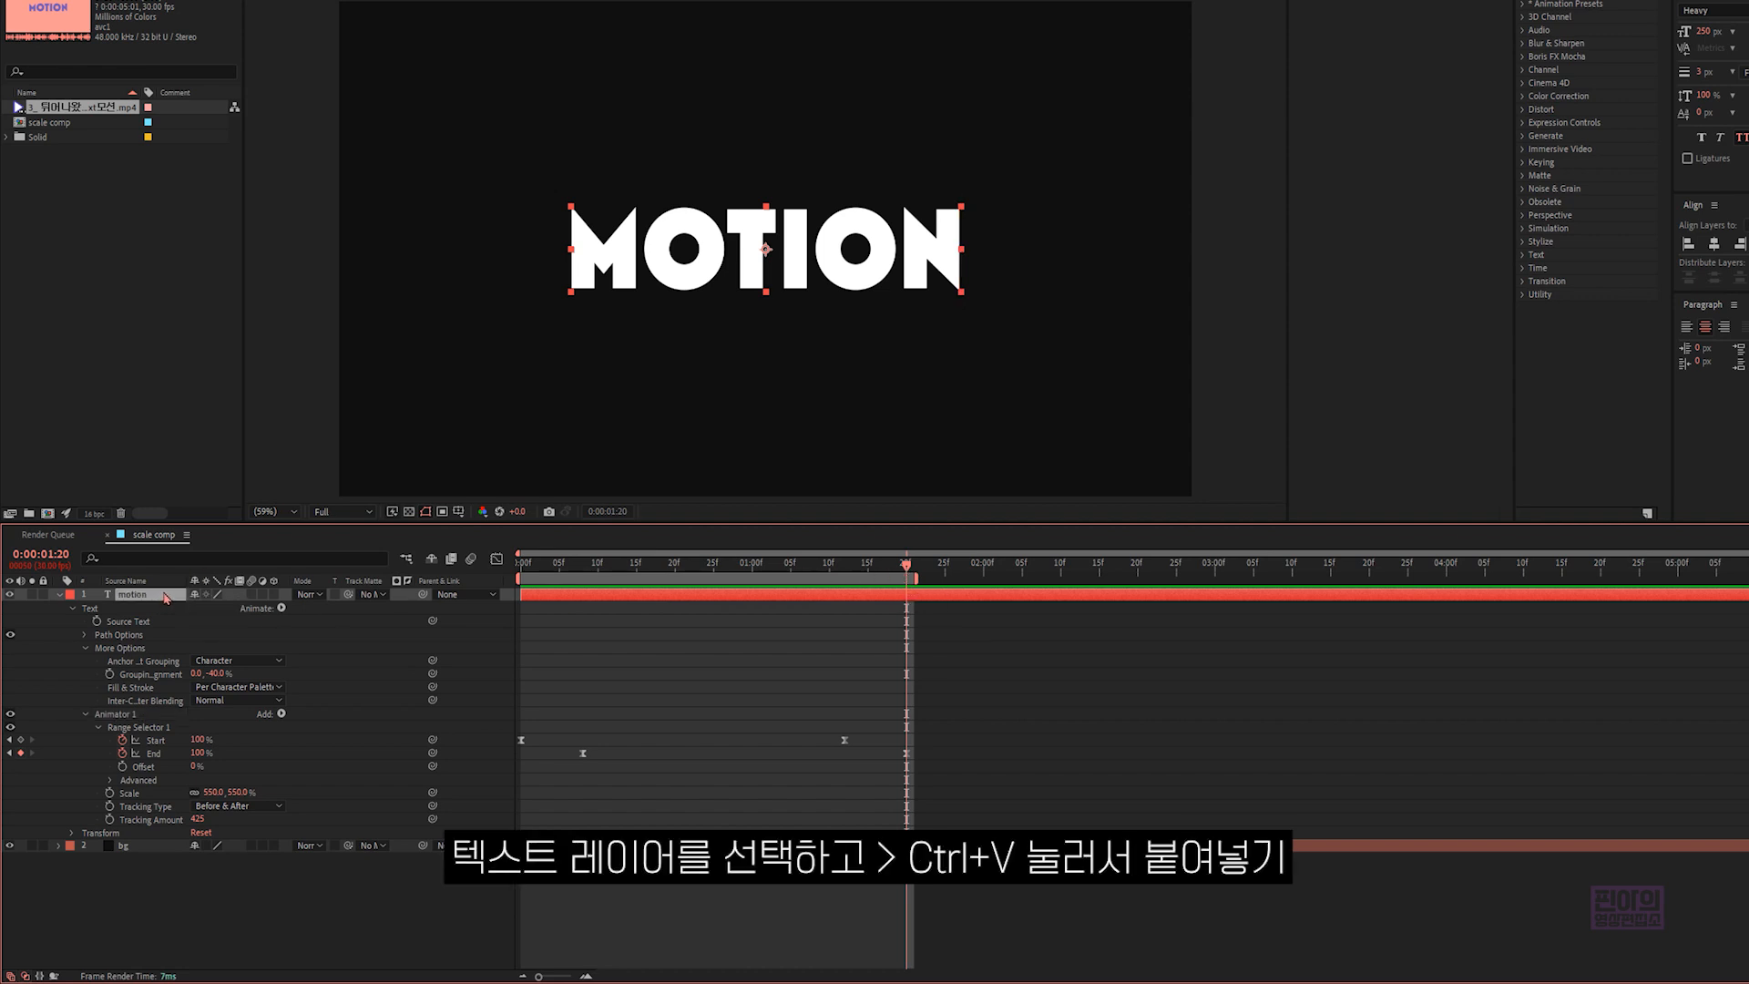
key("ctrl+v")
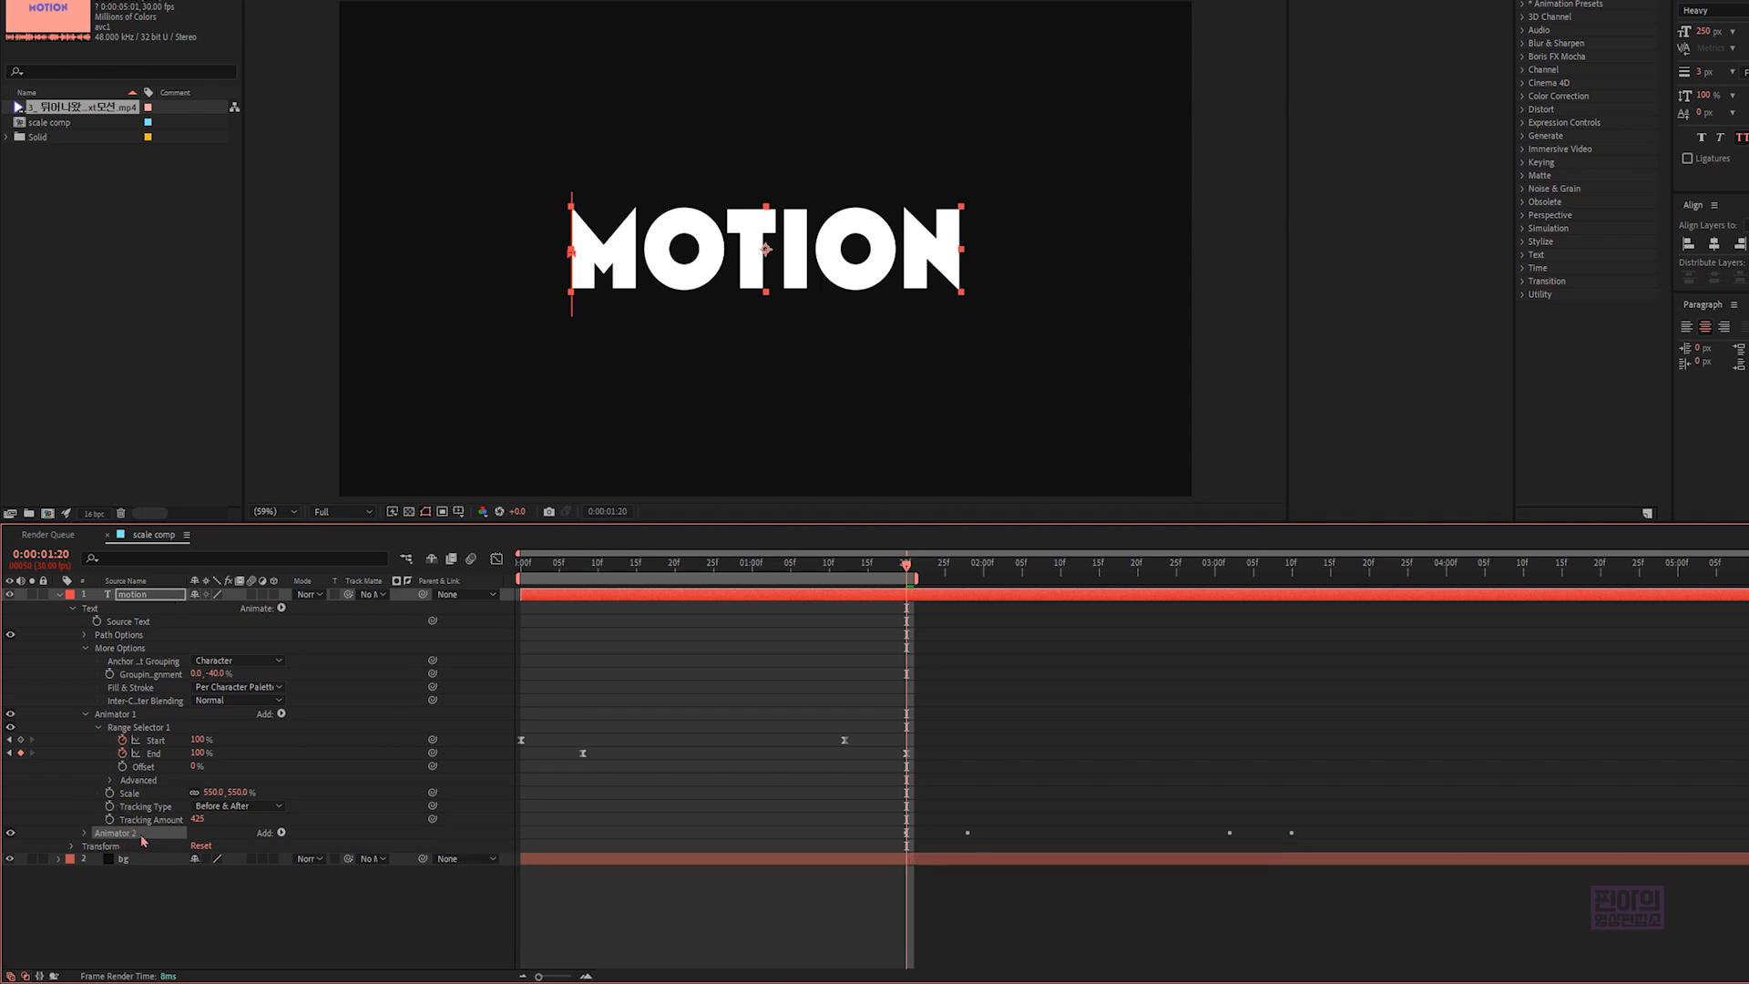
- Copy Animator 1 again and paste it onto the "motion" layer at 0:00:03:10
left_click(141, 717)
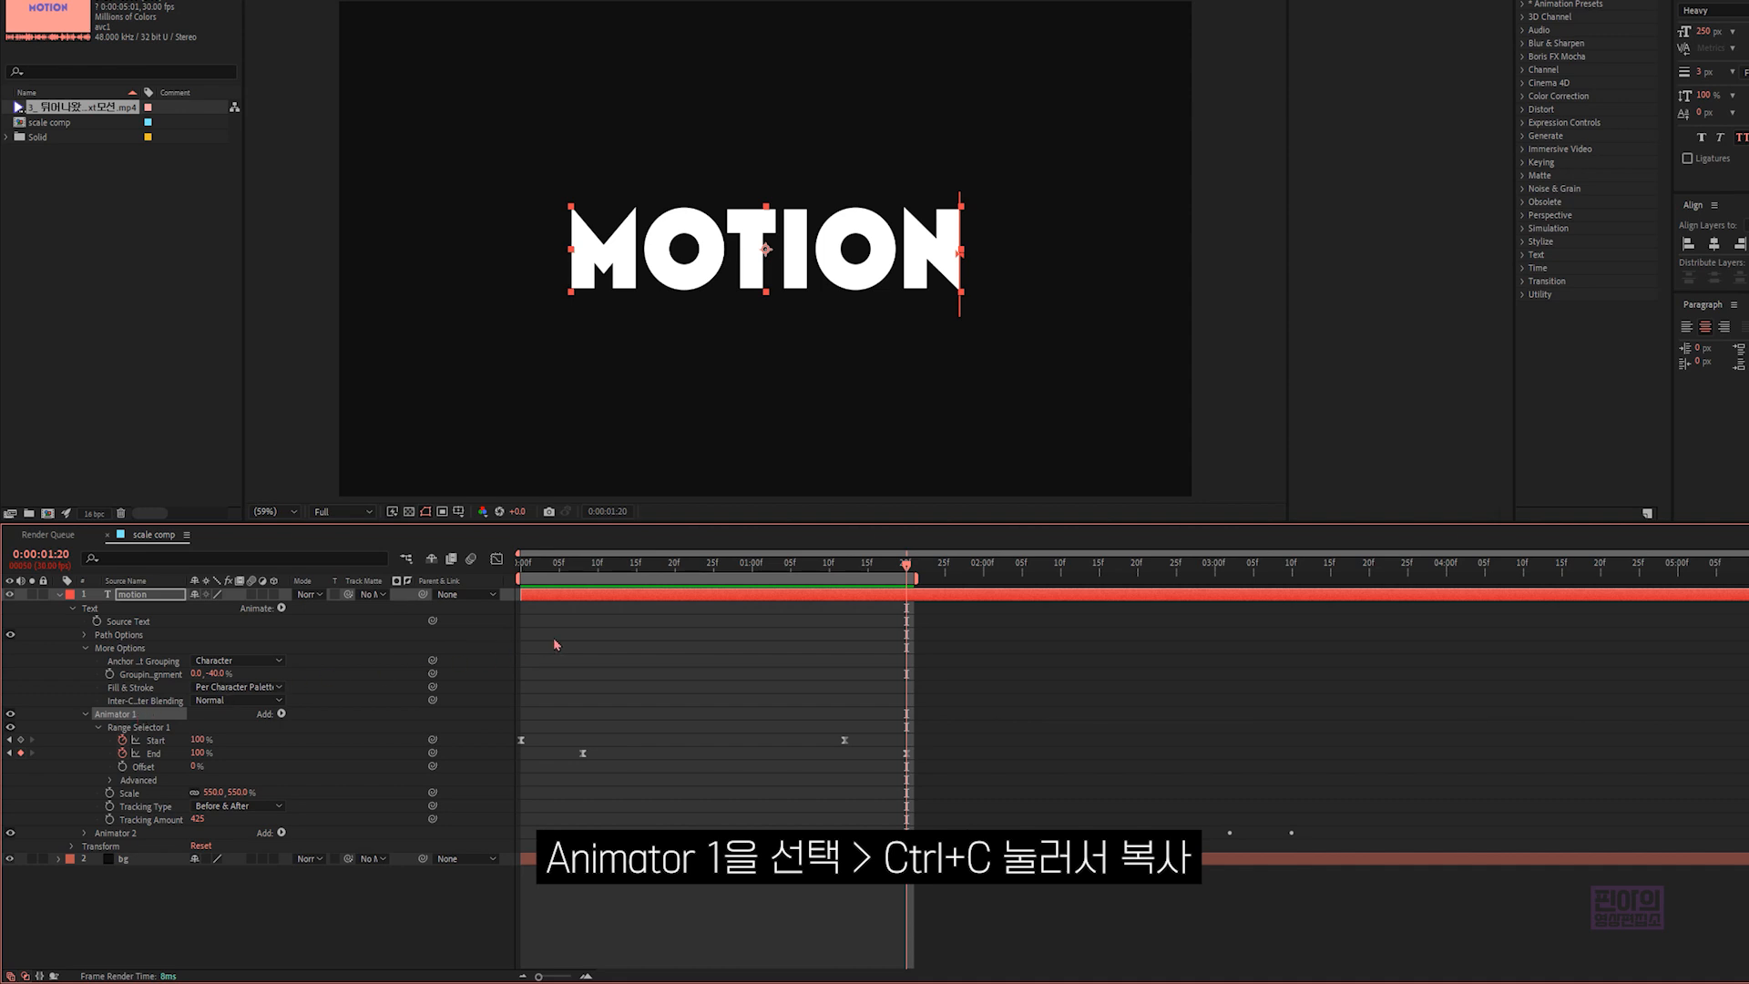
left_click_drag(974, 575, 1292, 586)
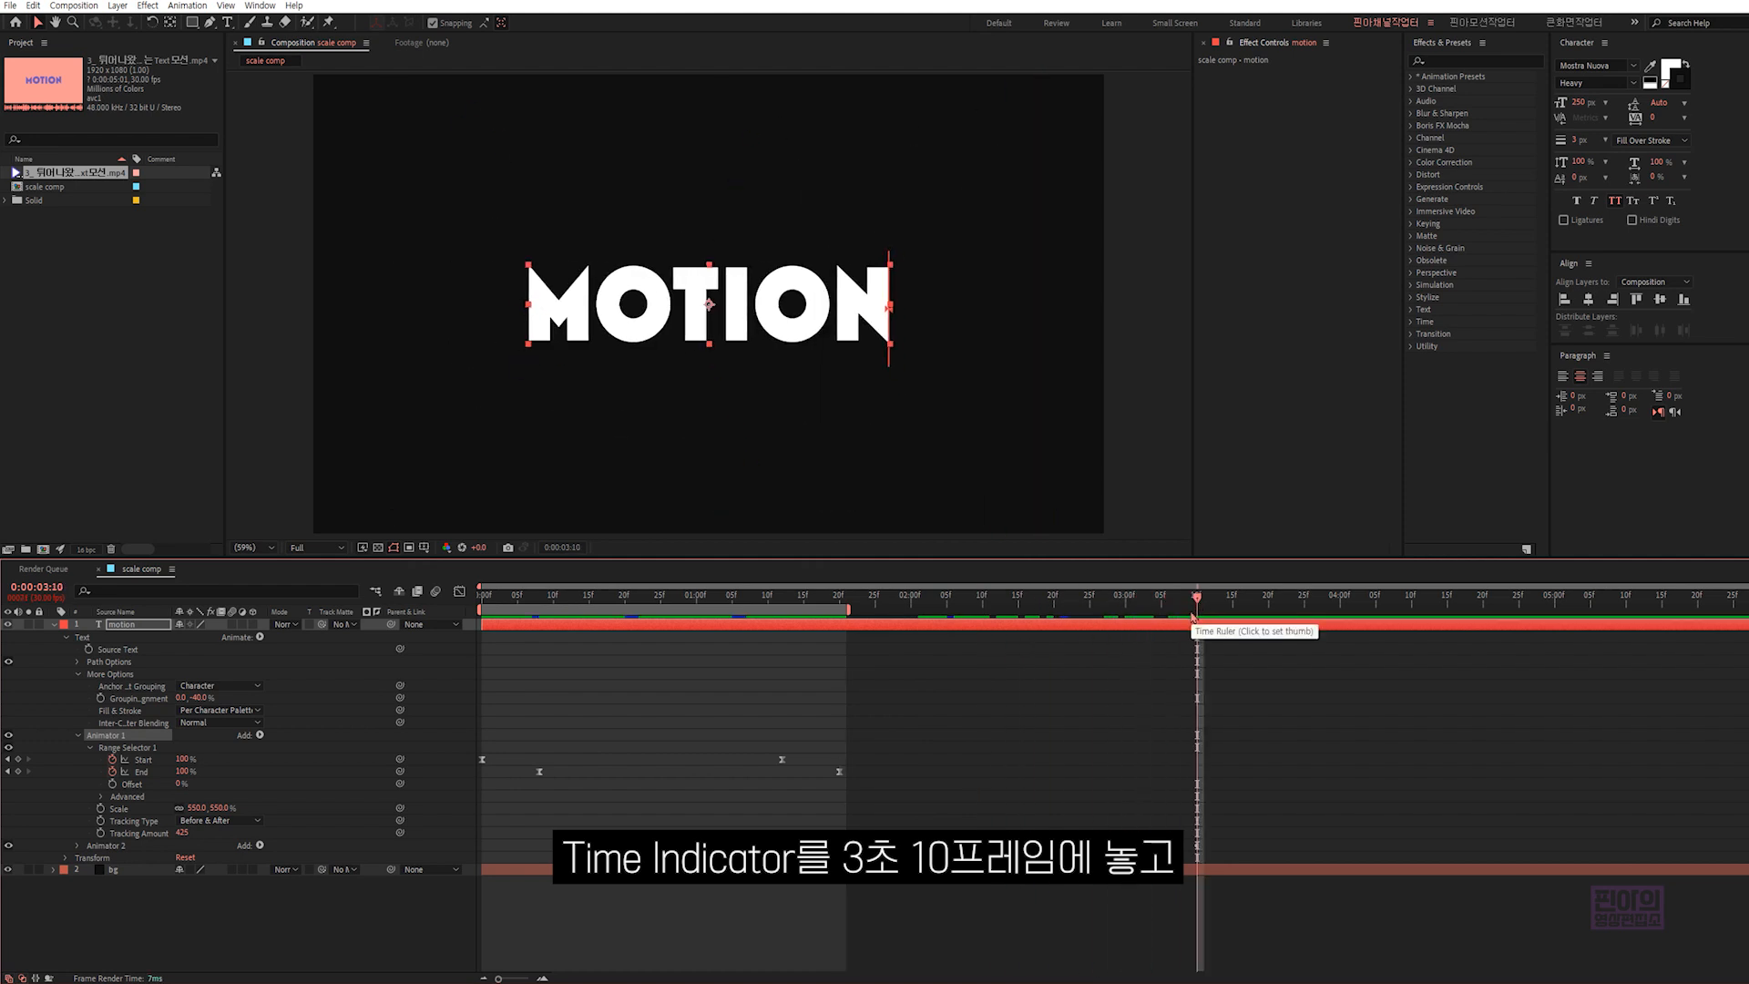
left_click(145, 627)
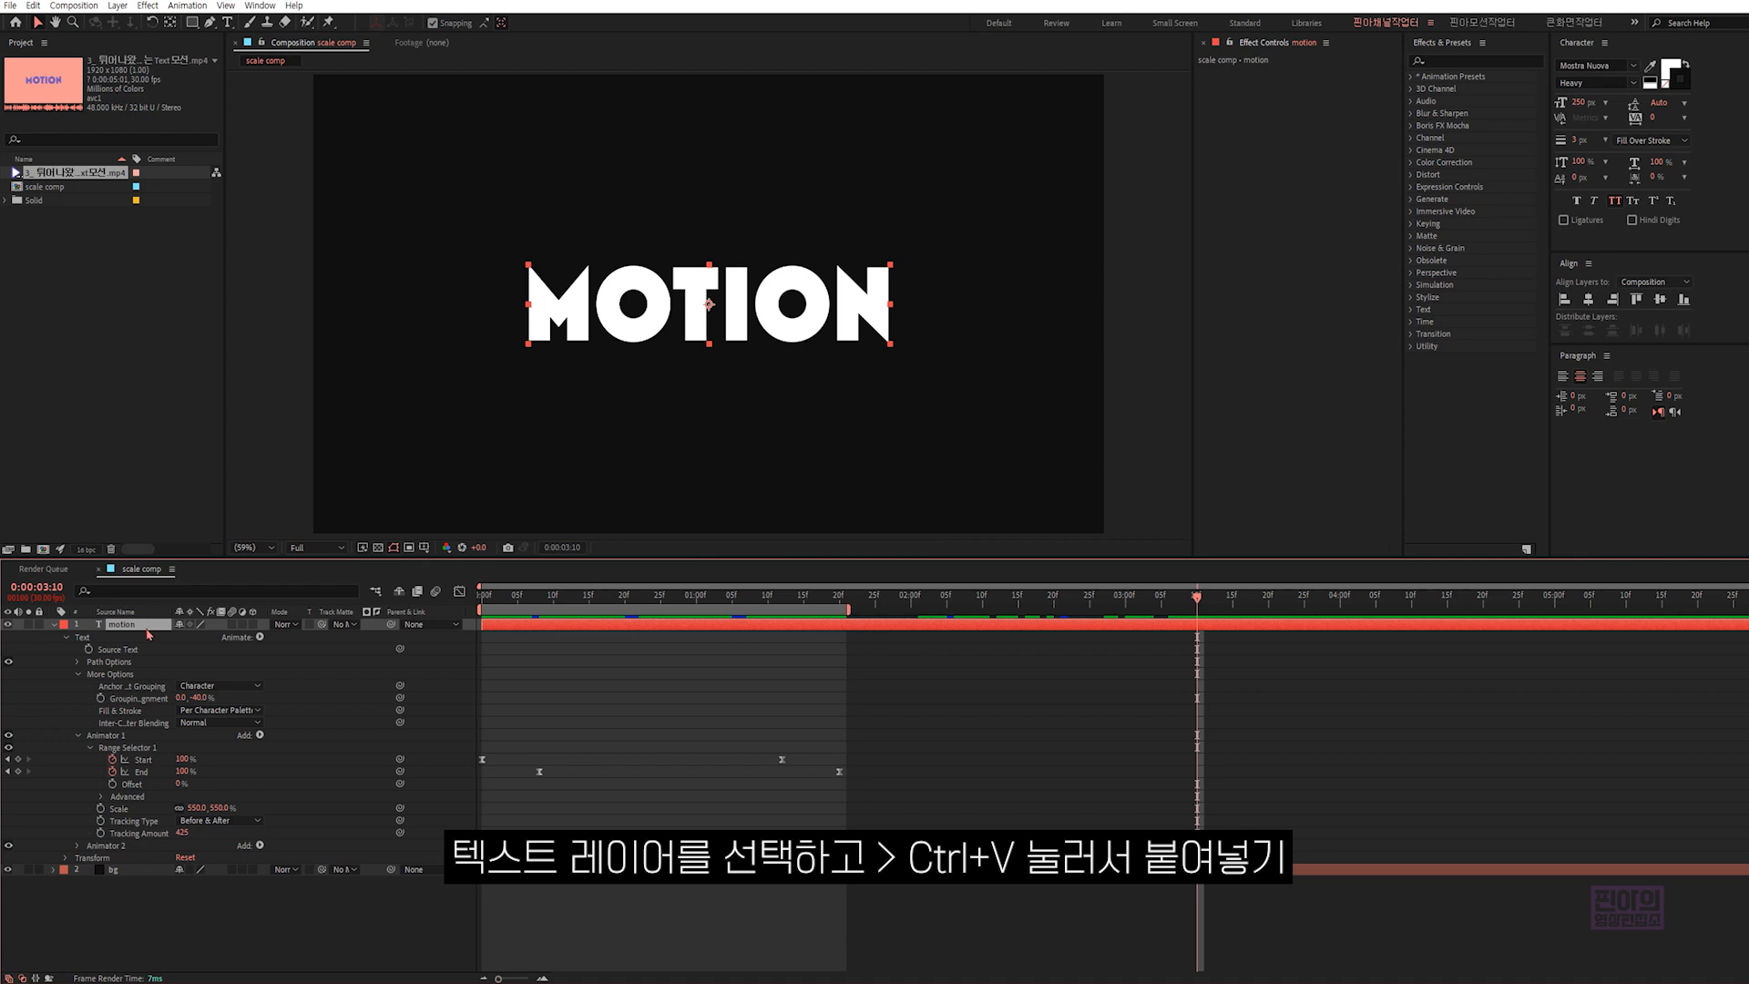
key("ctrl+v")
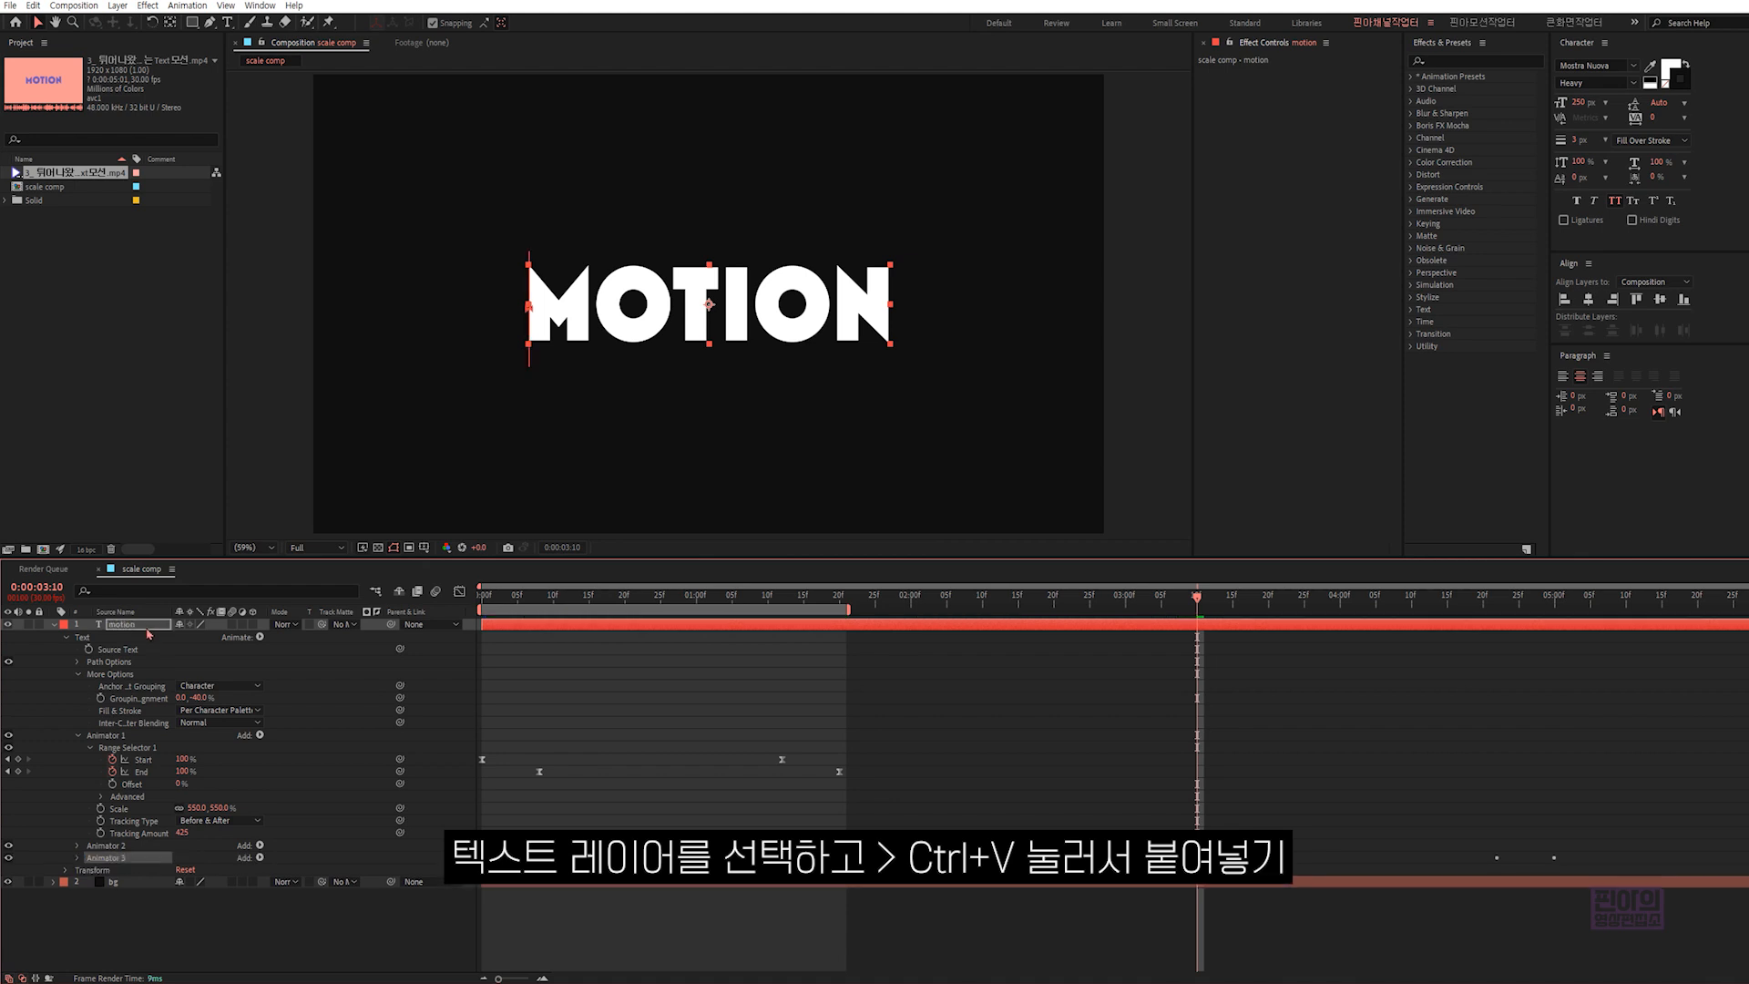
- End the work area at 0:00:05:00 and preview the three repeated scaling passes
left_click(1555, 603)
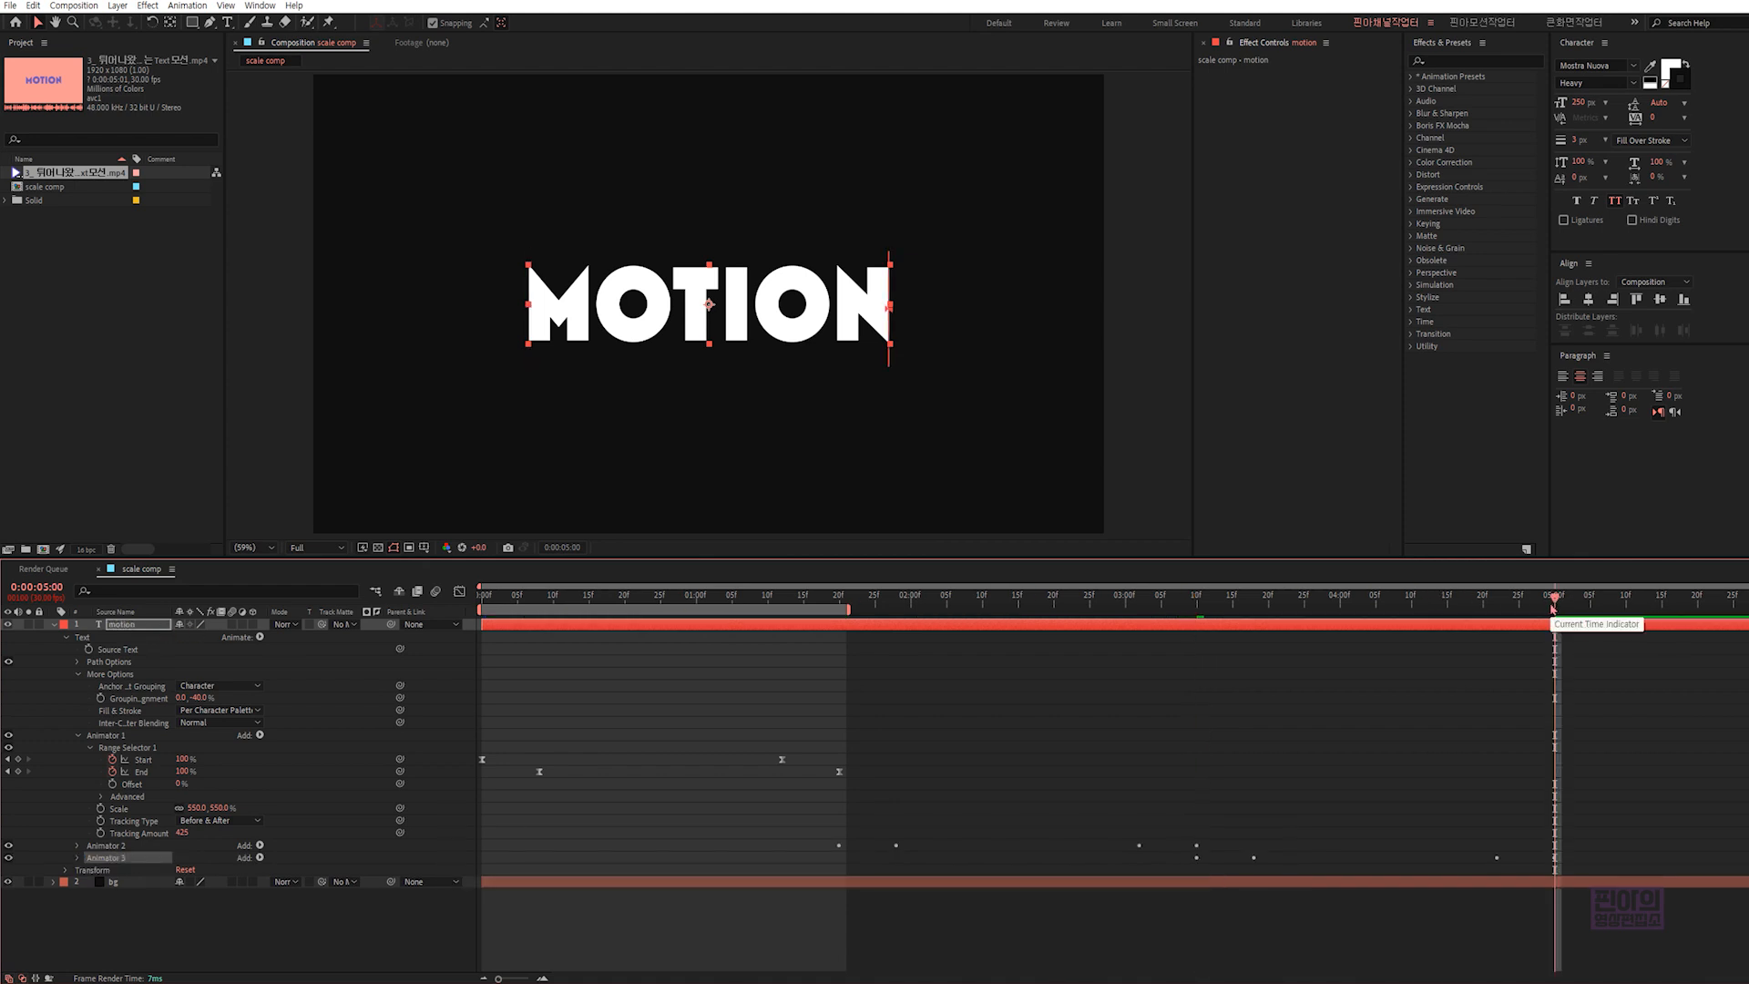
key("n")
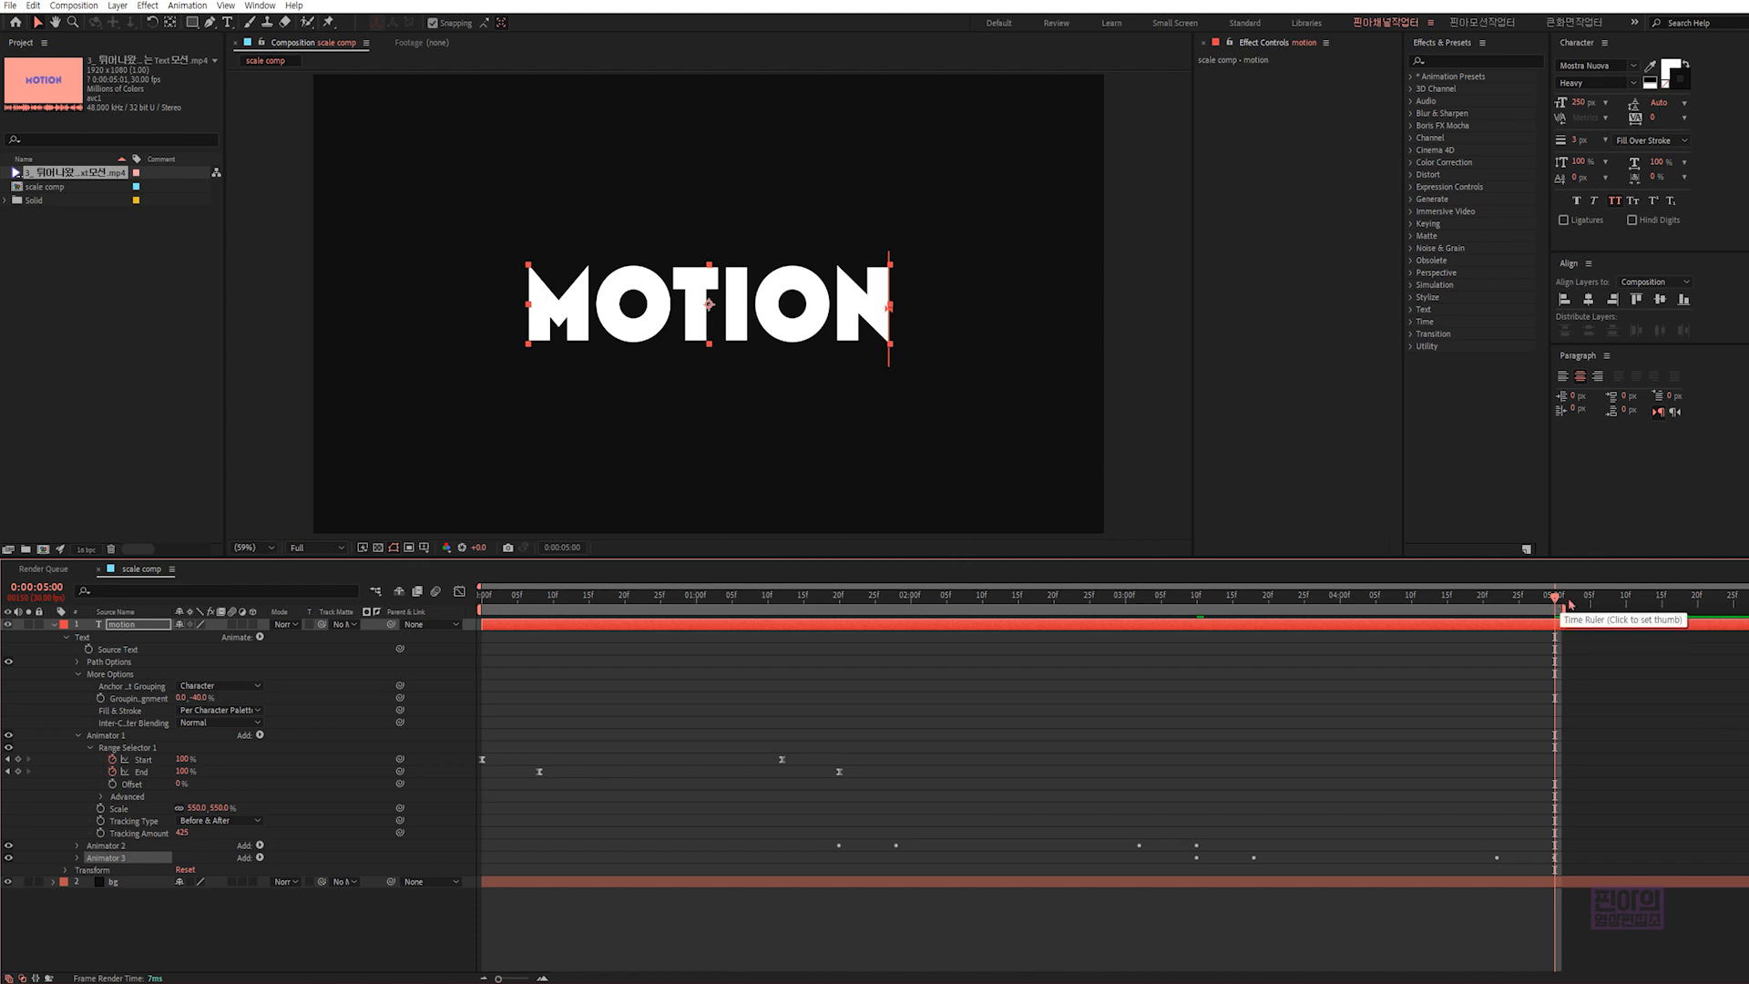
key("space")
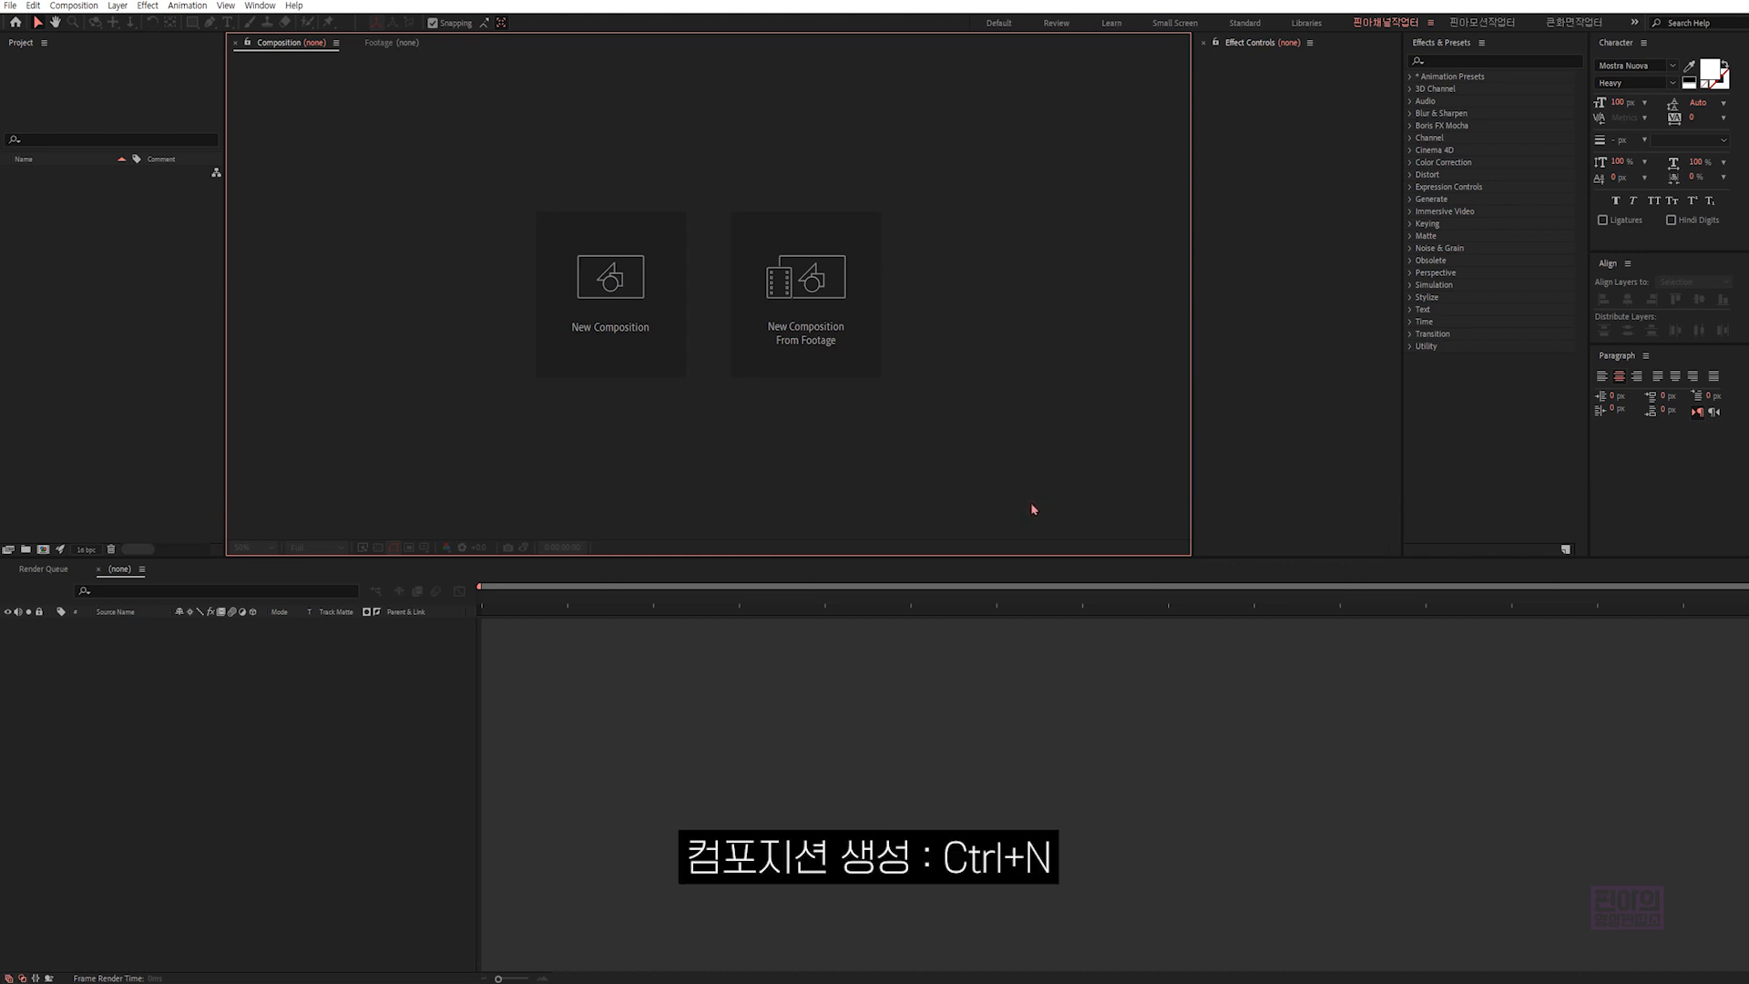
- Start a new composition in the empty project with a height of 216 px, keeping 1920 px width and 30 fps
key("ctrl+n")
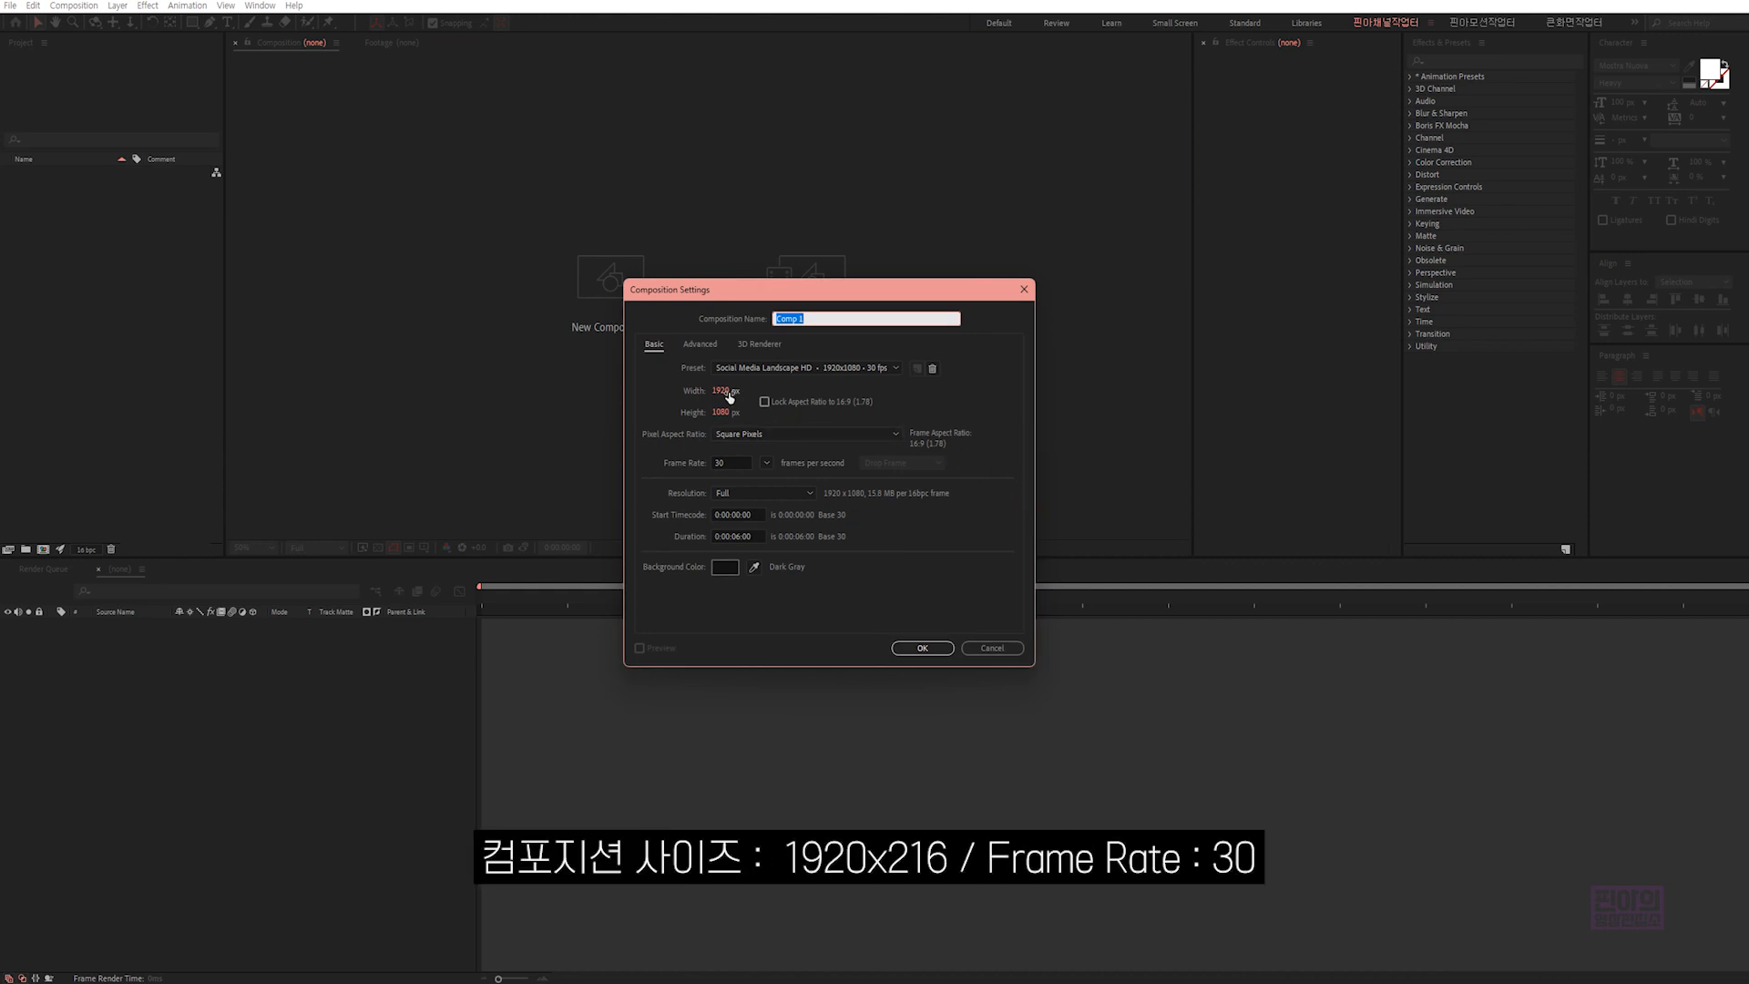
left_click(723, 391)
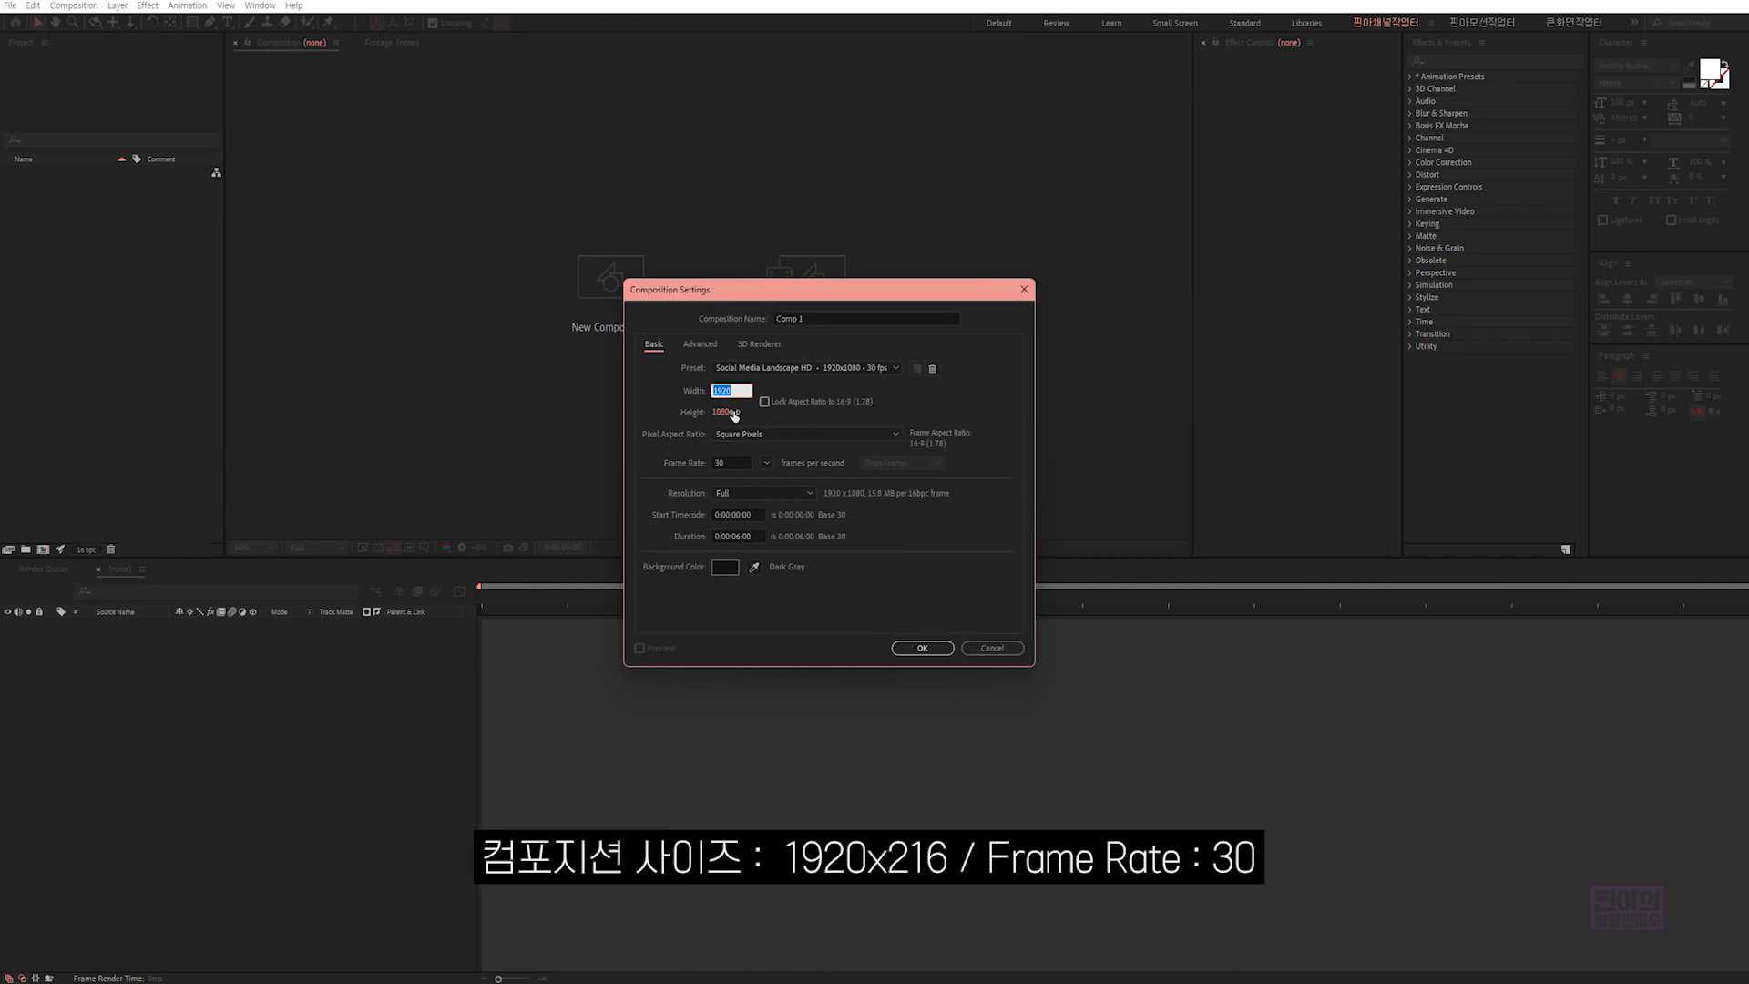
left_click(734, 414)
type("216")
left_click(779, 423)
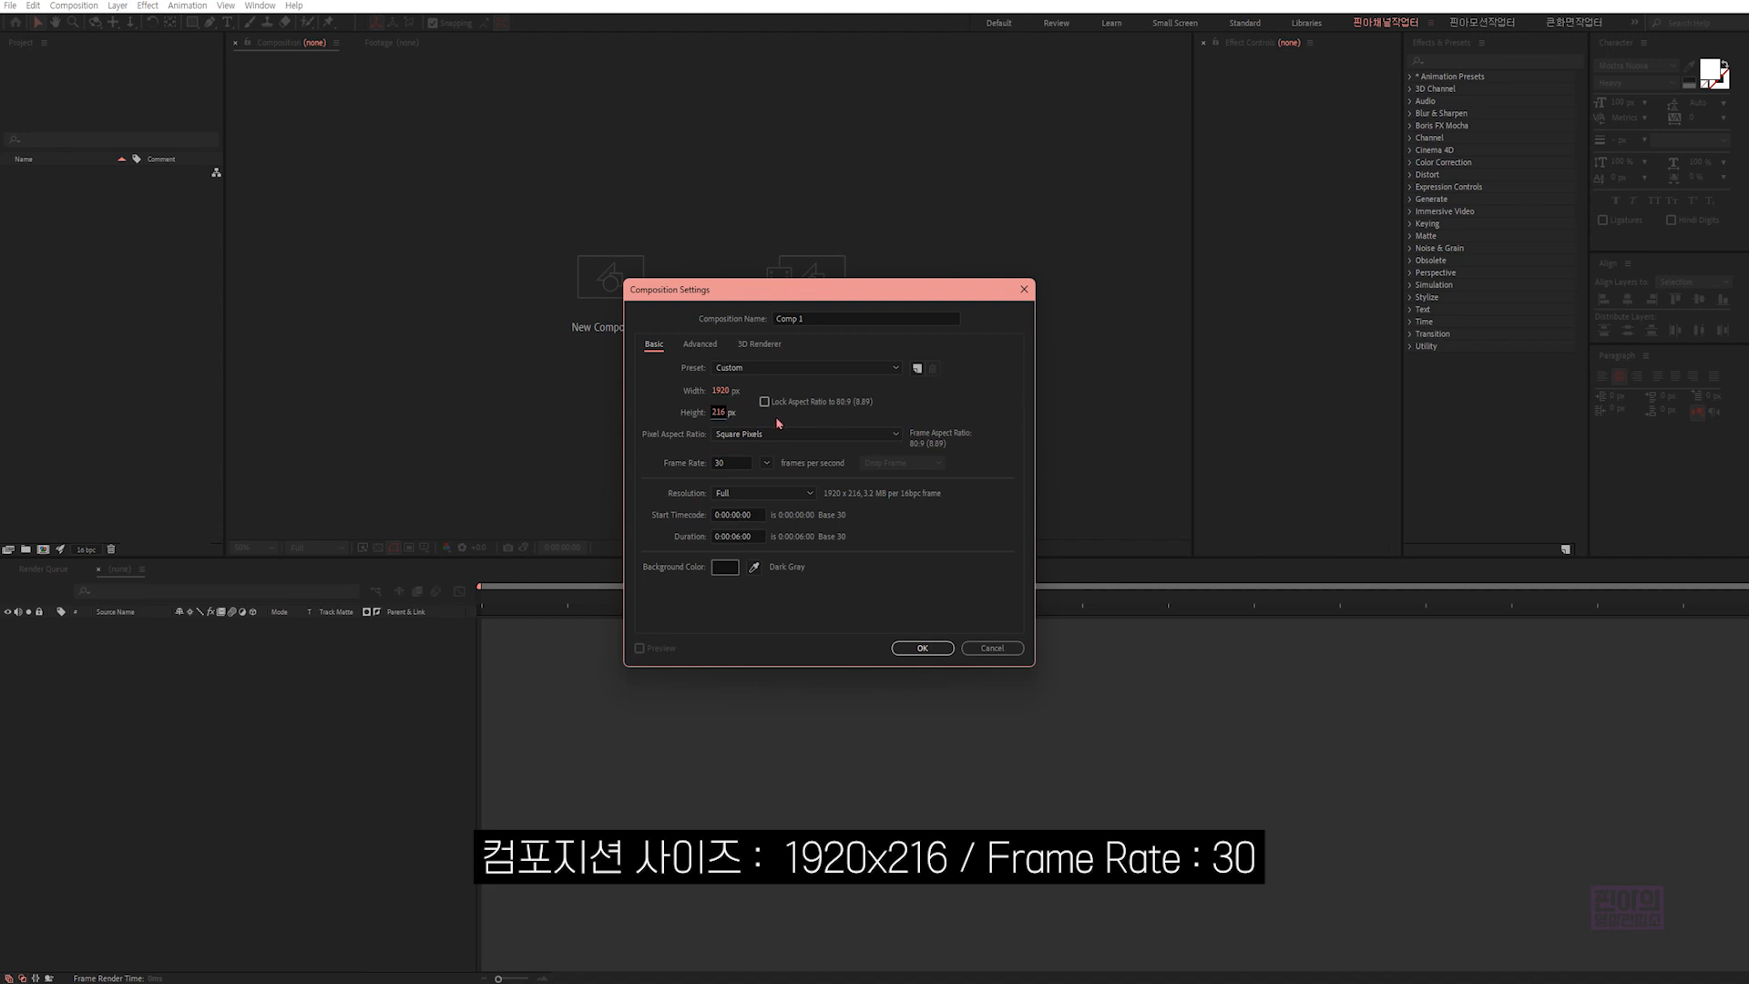
left_click(730, 462)
- Set the composition's duration to 4 seconds, name it "Text_1" and create it
left_click(752, 536)
type("4.")
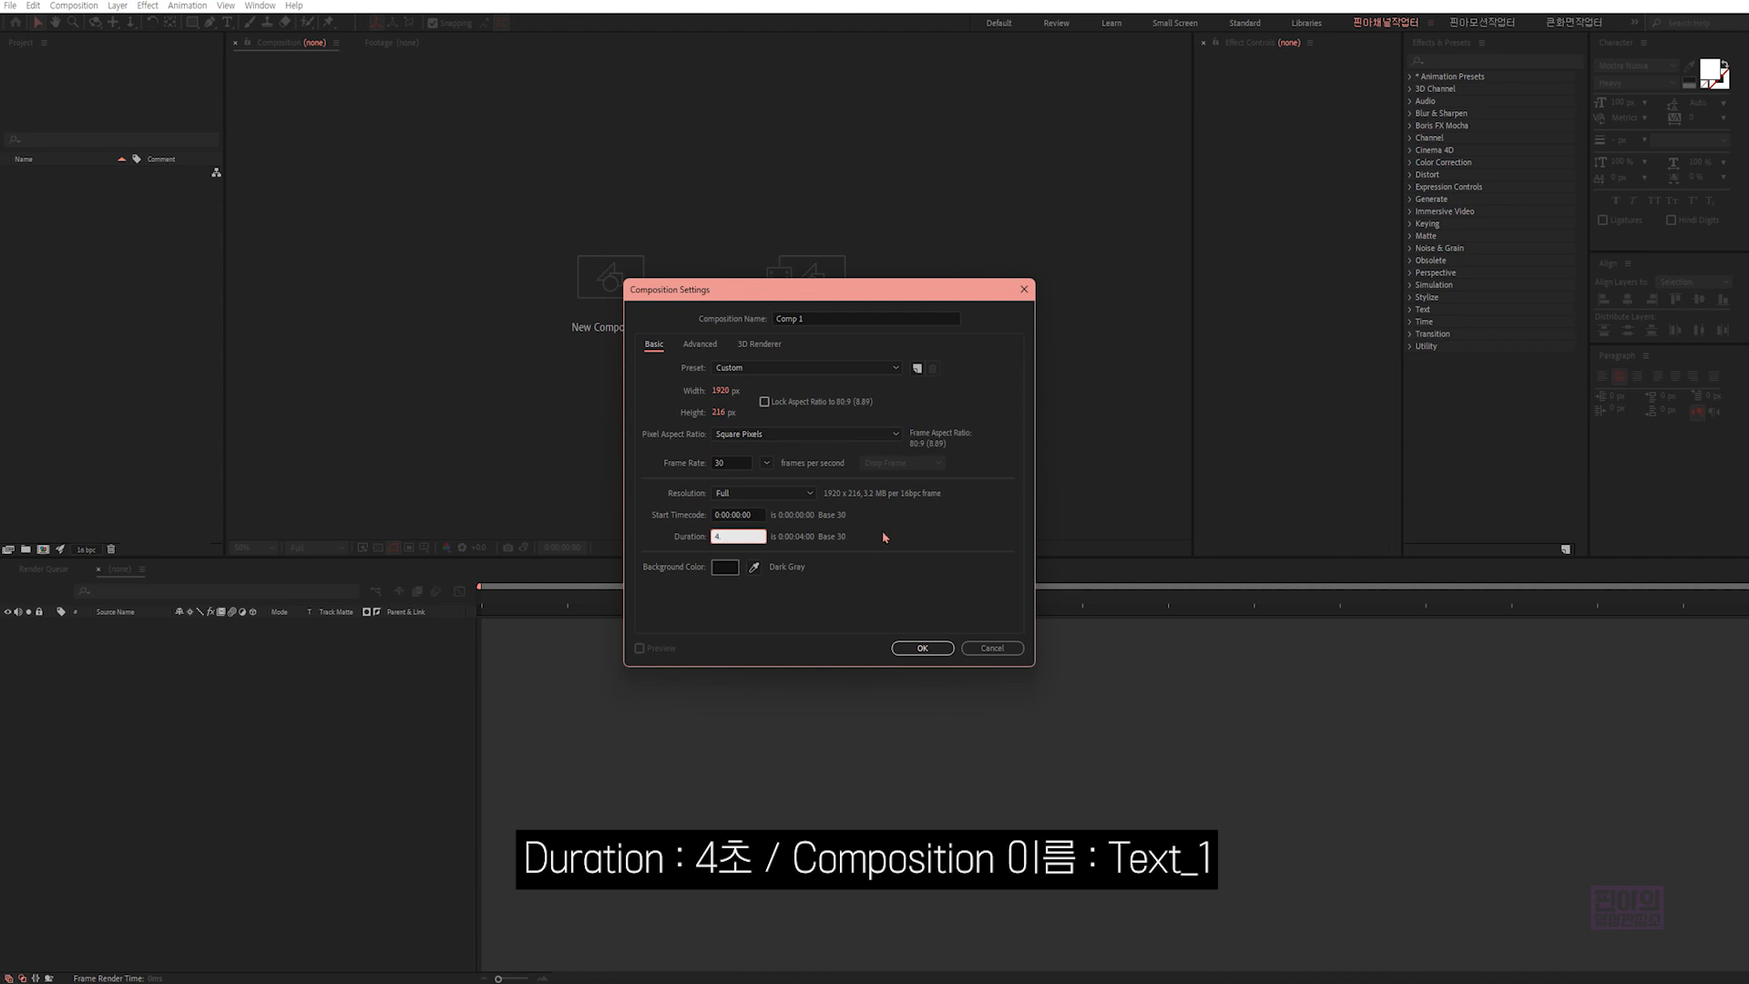
left_click(884, 538)
left_click_drag(817, 316, 787, 310)
type("Text_1")
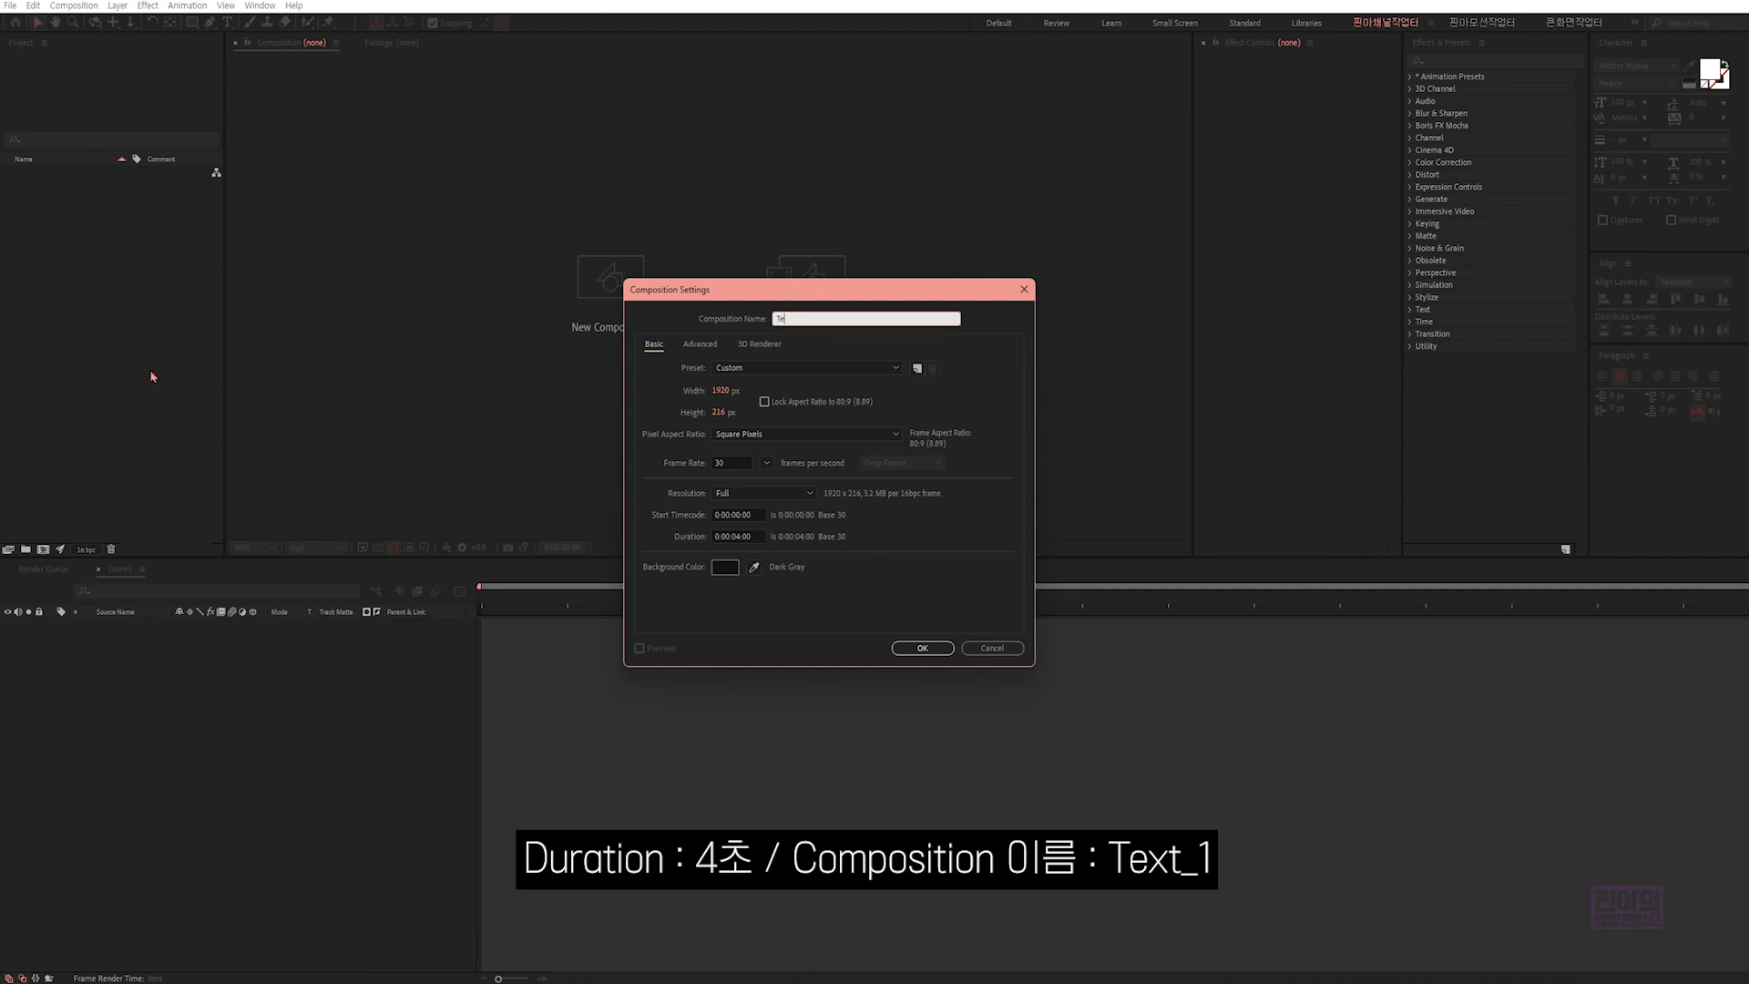
left_click(922, 648)
- Add a text layer reading "no passion" in the Text_1 composition with the Type tool
left_click(228, 22)
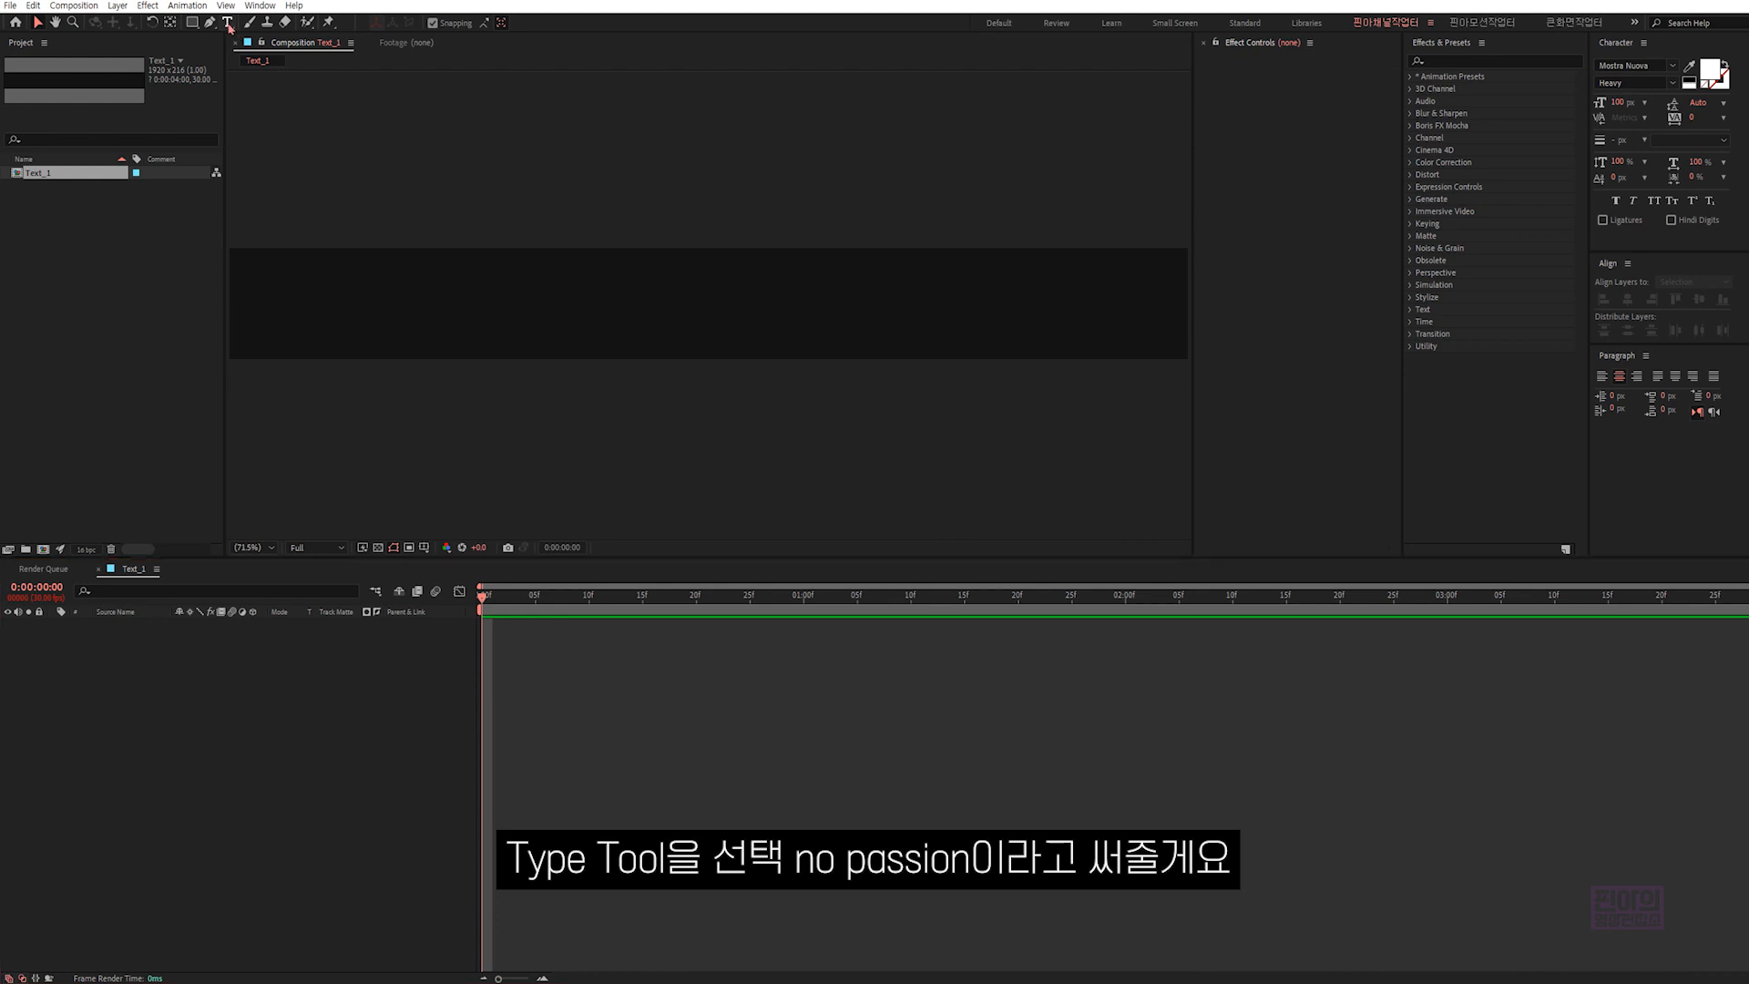
left_click(650, 305)
type("no")
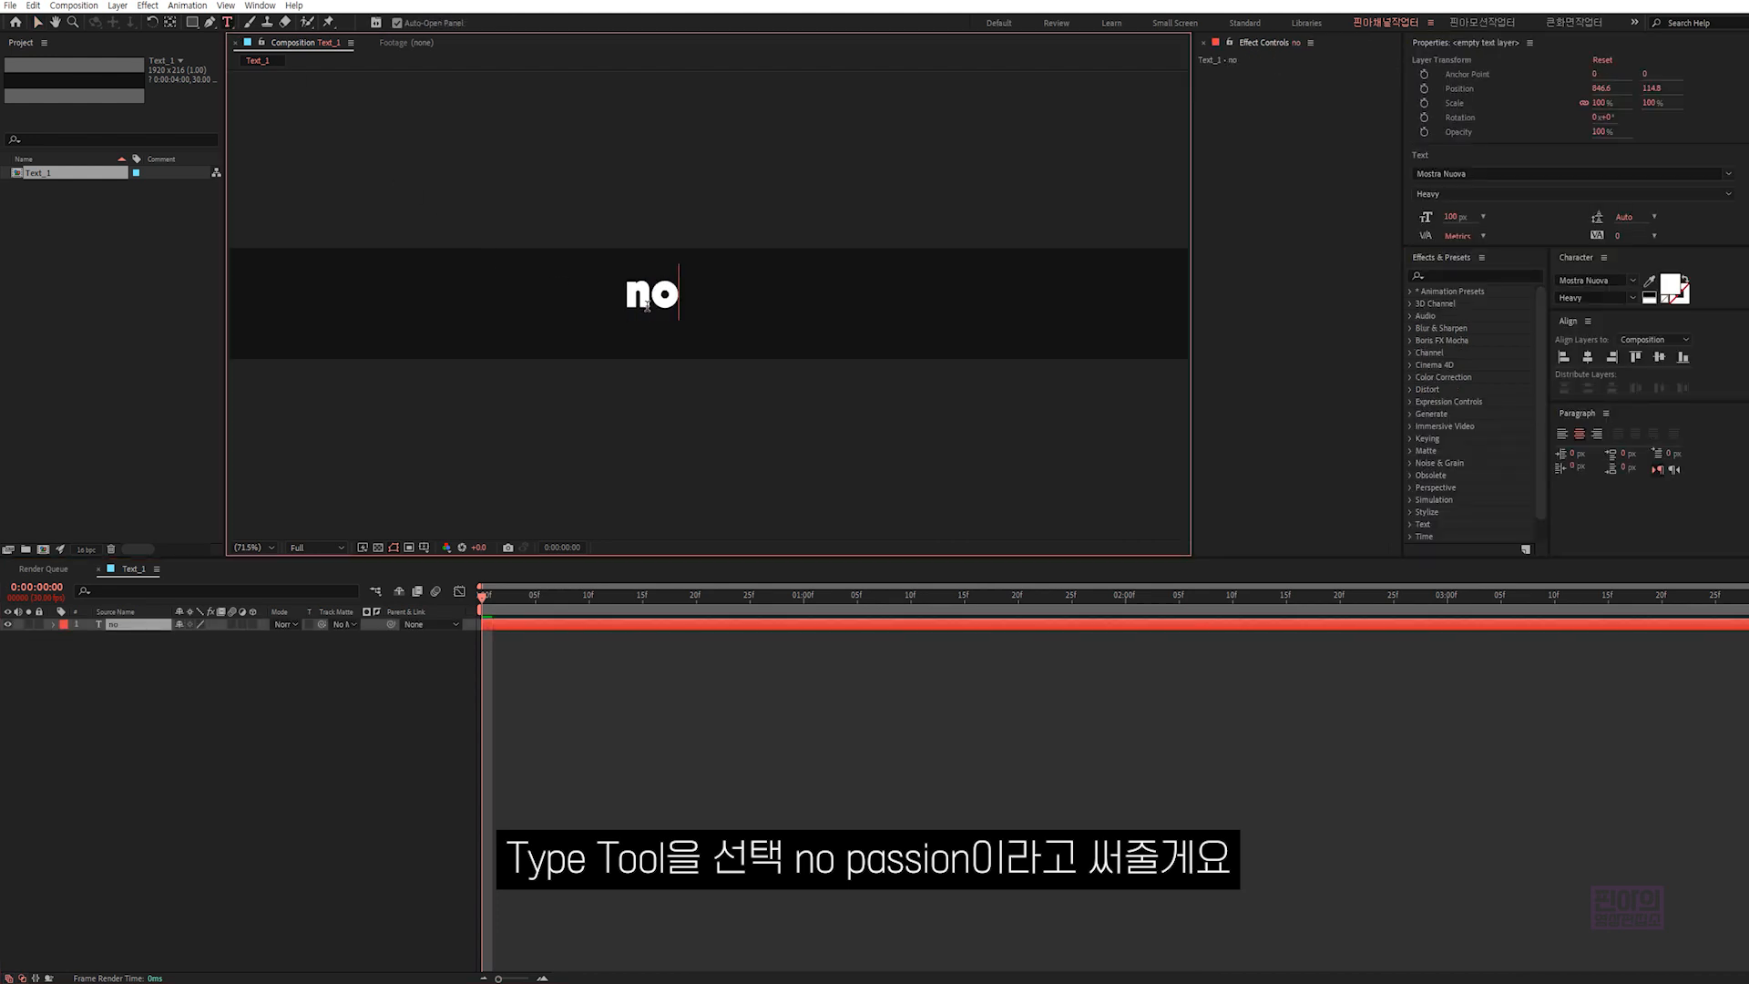
type(" passion")
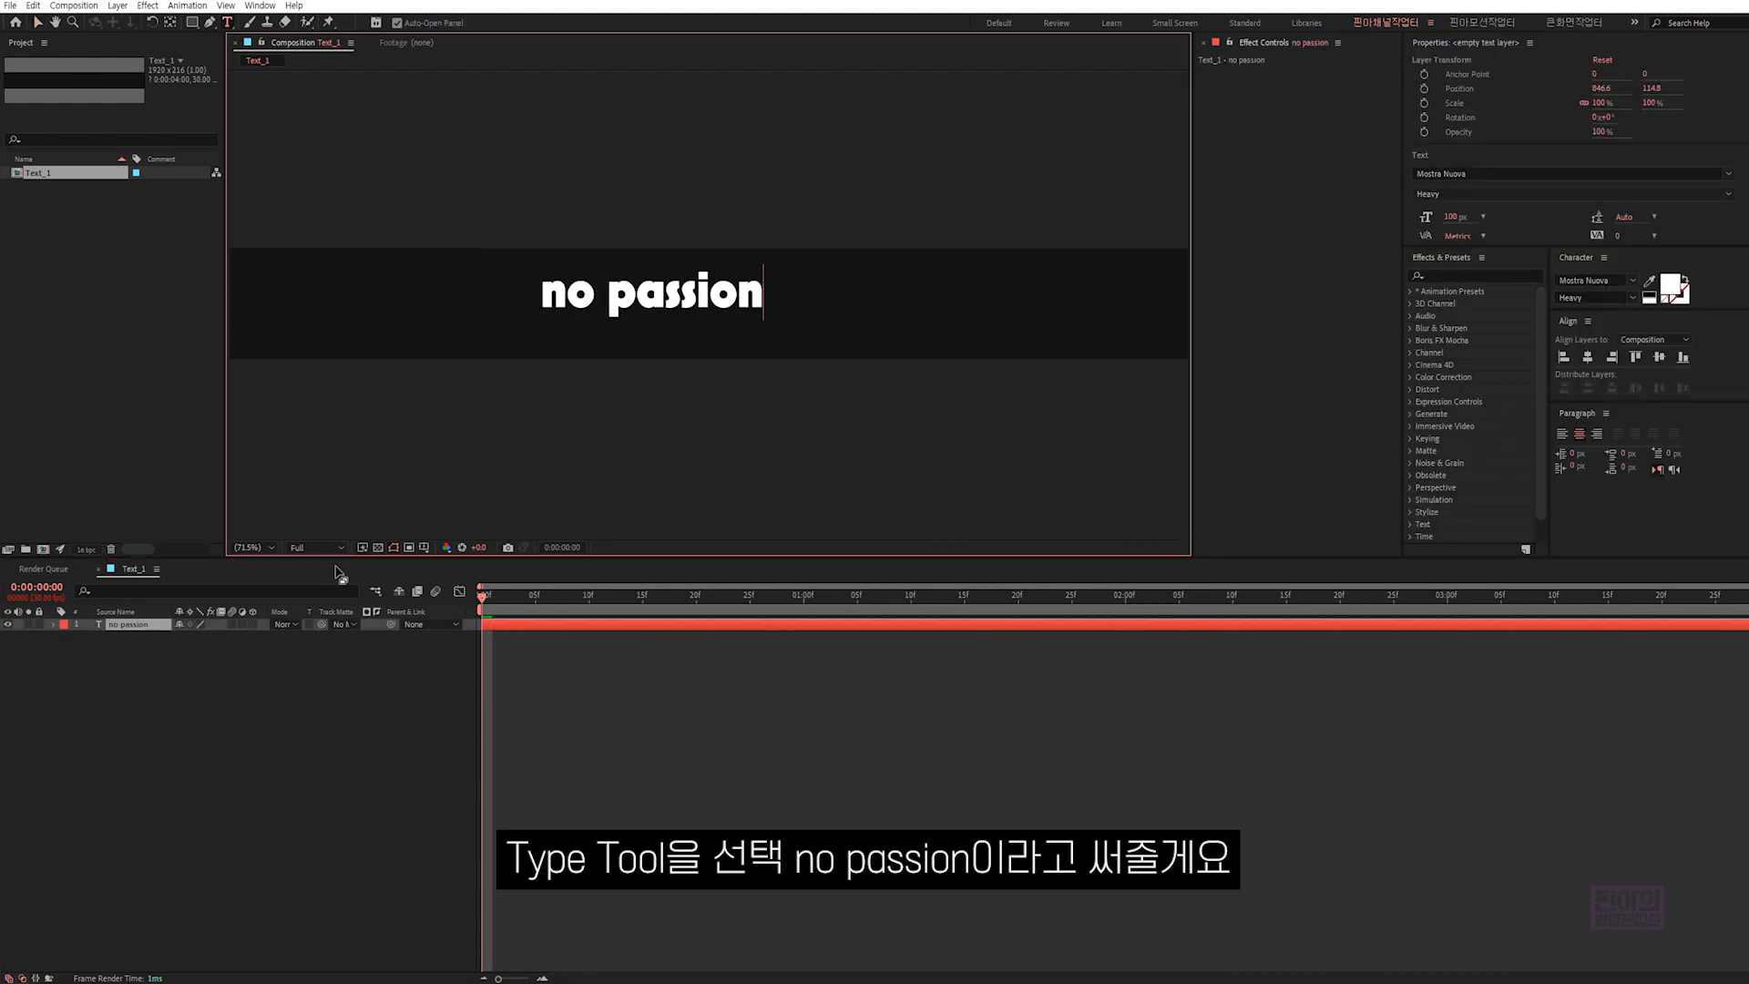
left_click(320, 676)
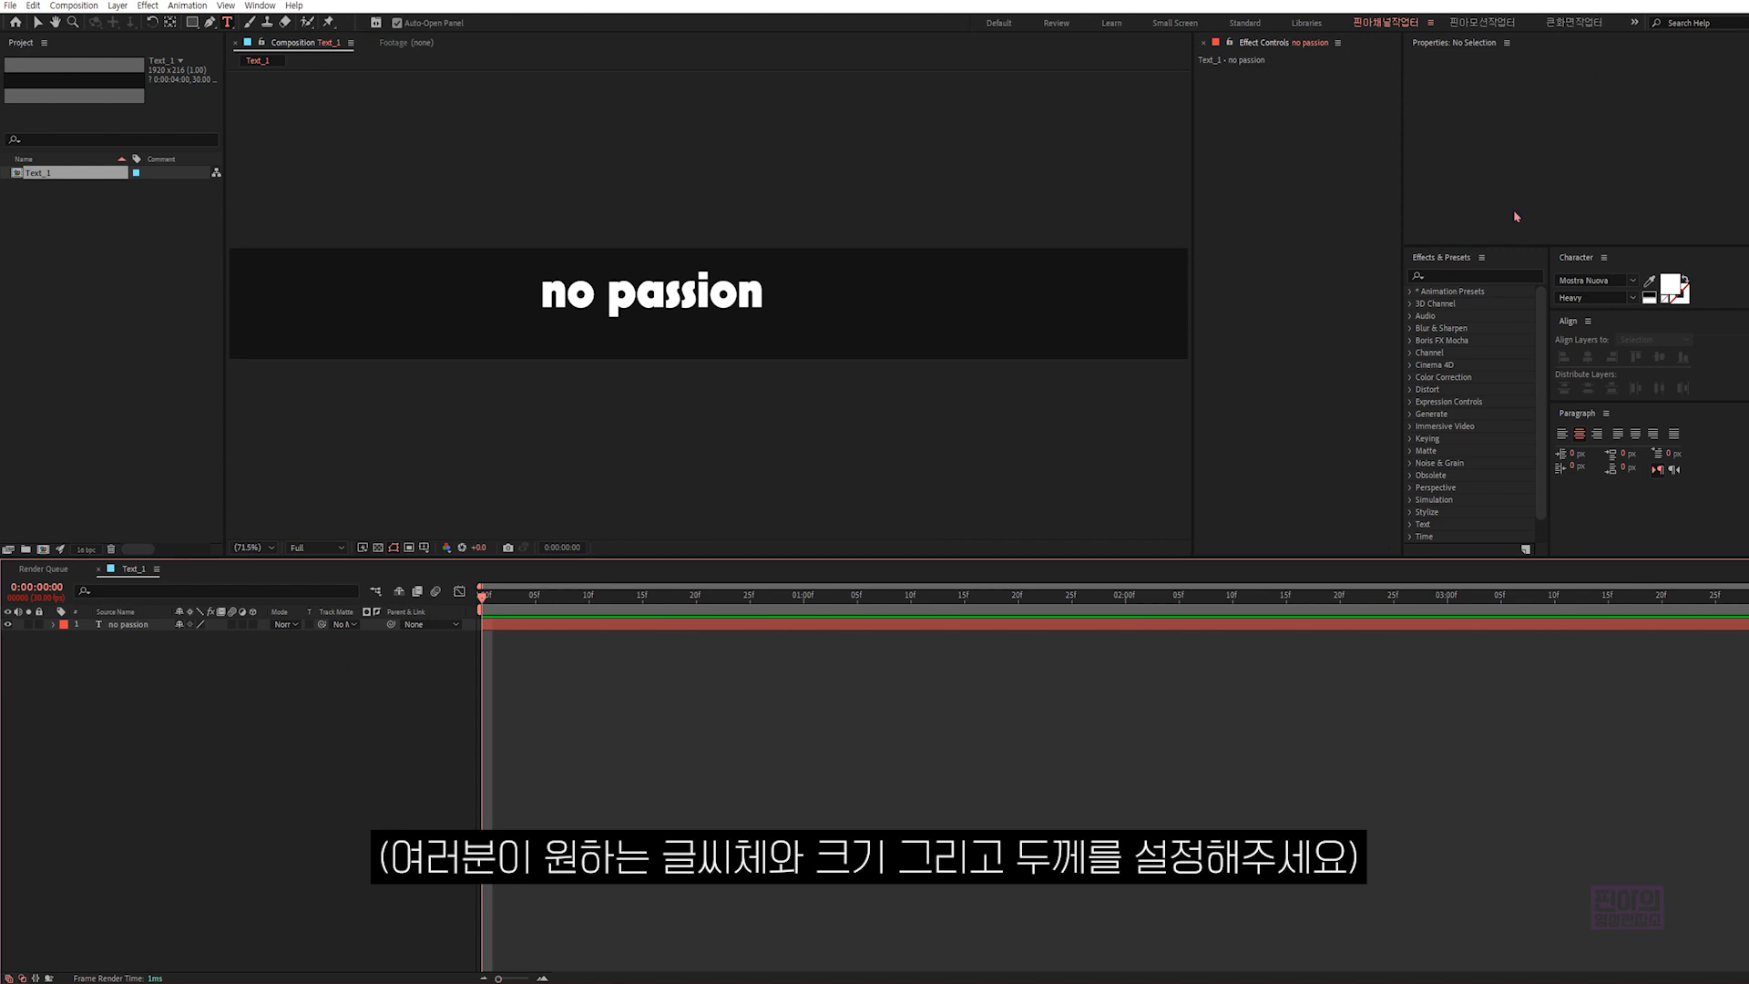
- Set the "no passion" text to Gill Sans Nova Bold at 220 px
left_click(1507, 43)
left_click(1550, 55)
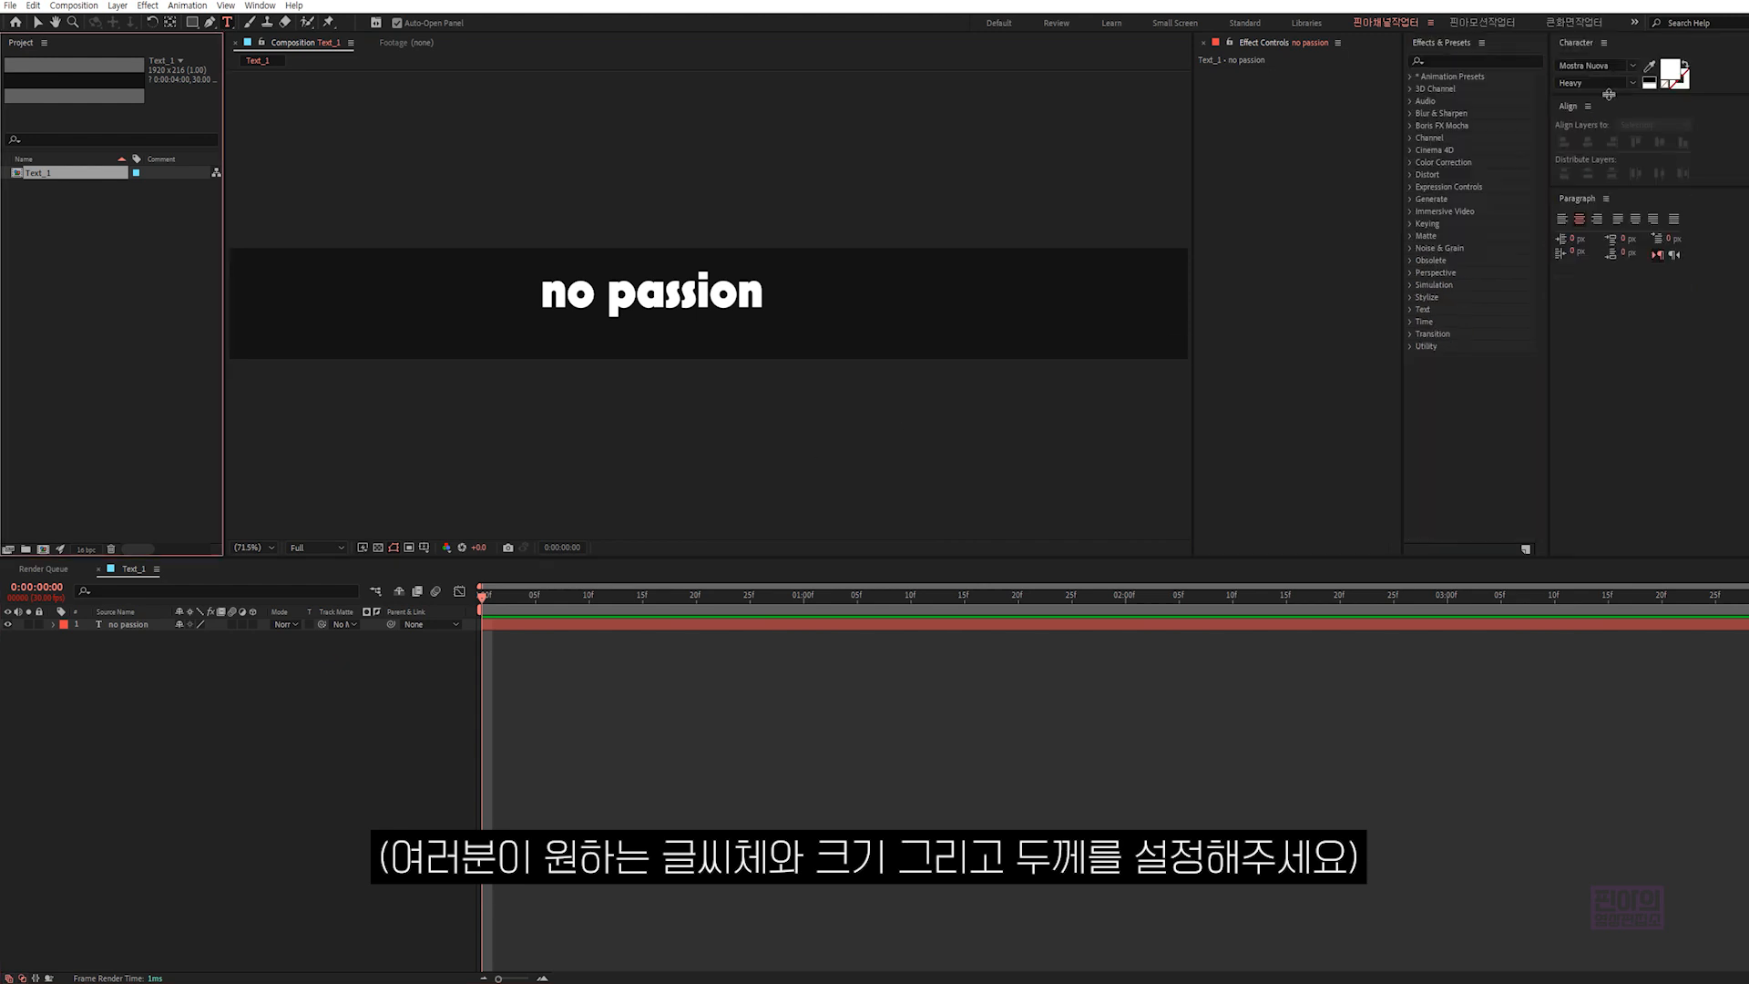
left_click(145, 625)
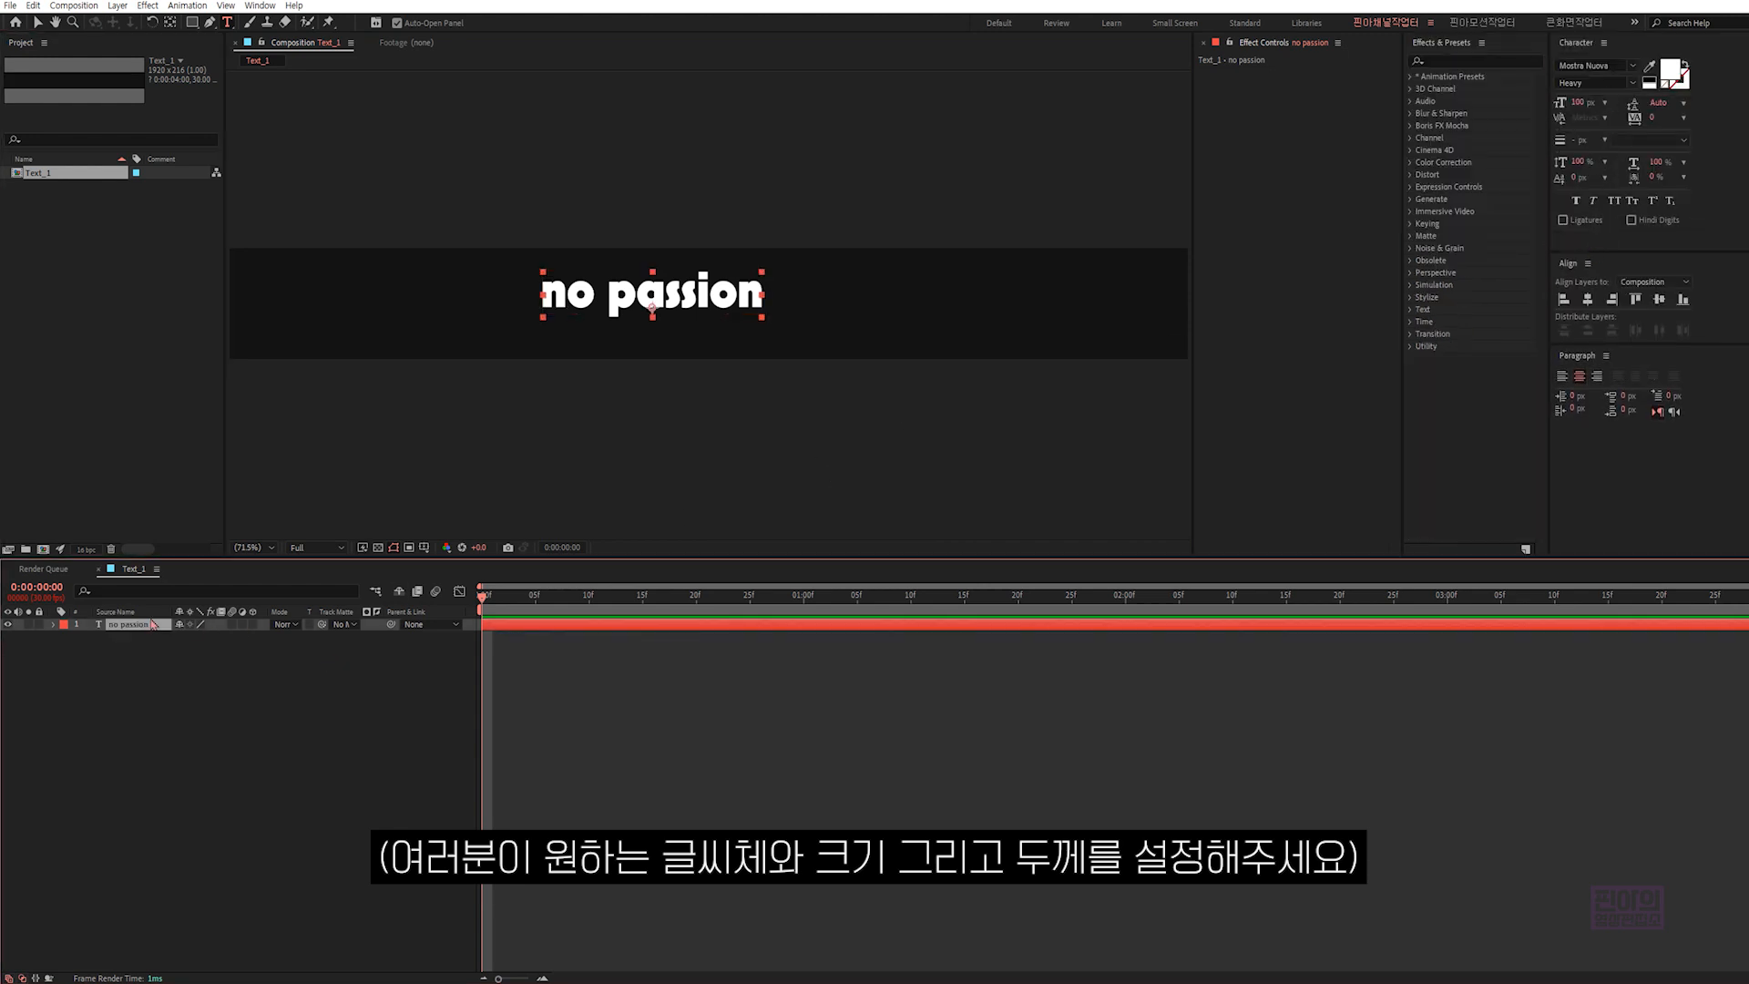
left_click(1618, 62)
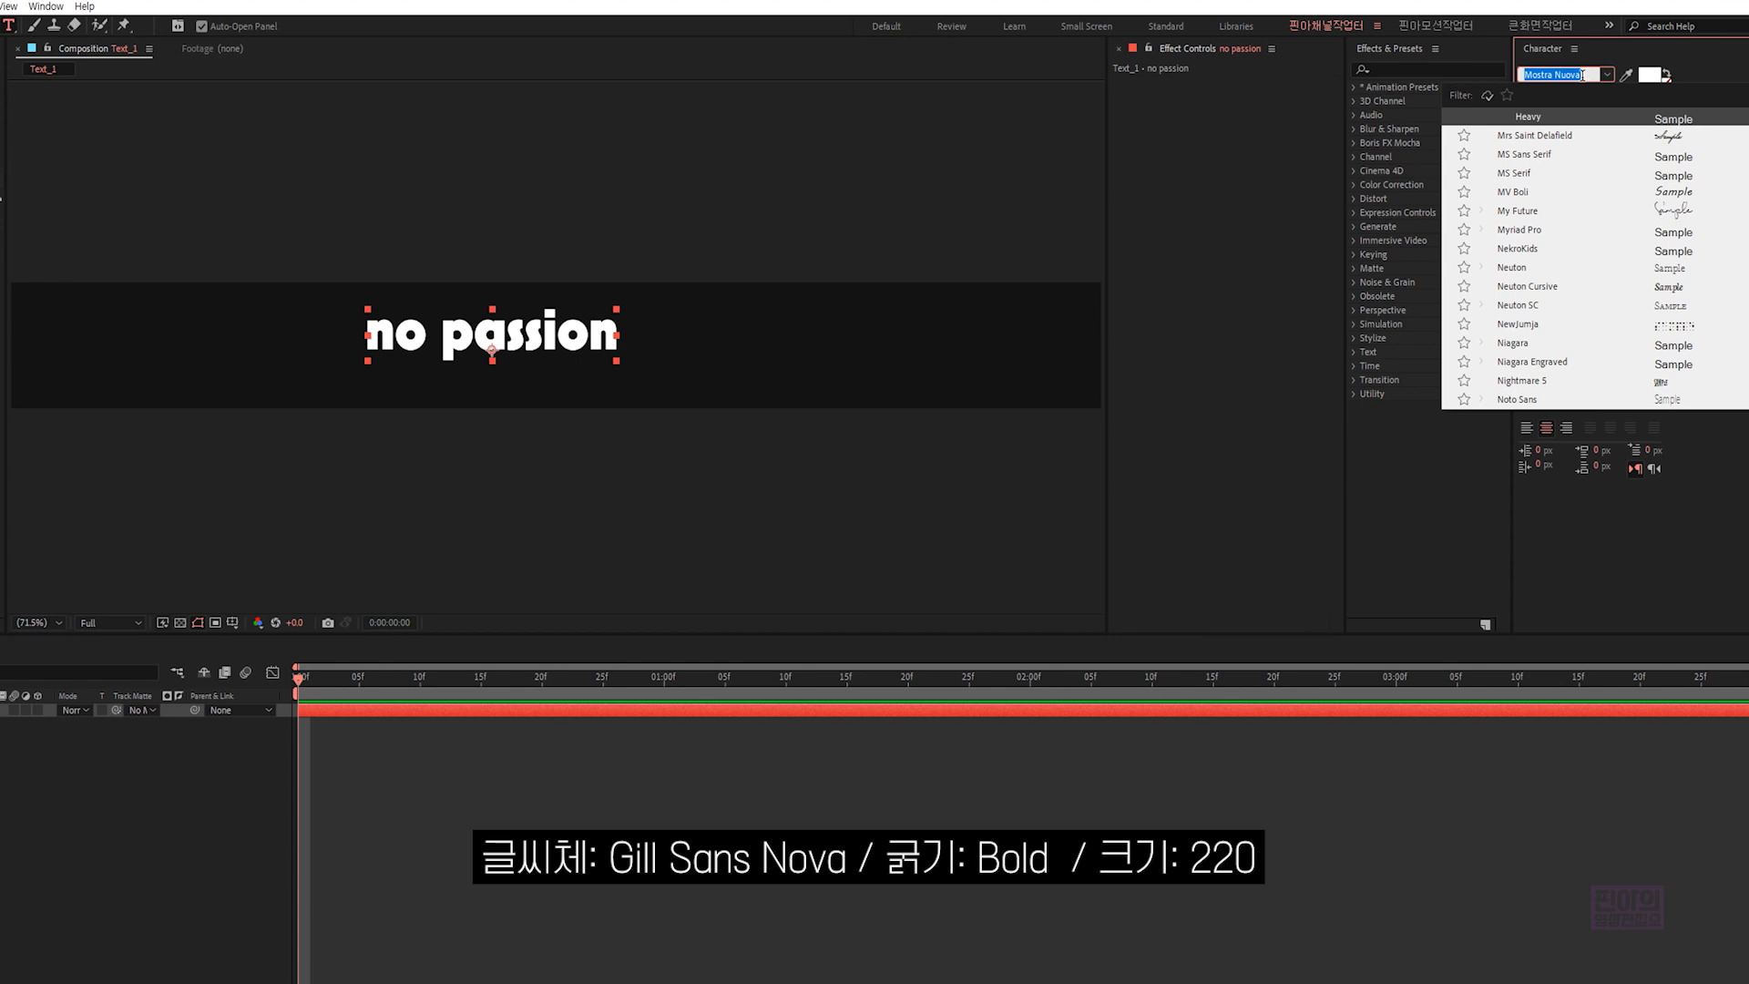
type("gill")
left_click(1567, 119)
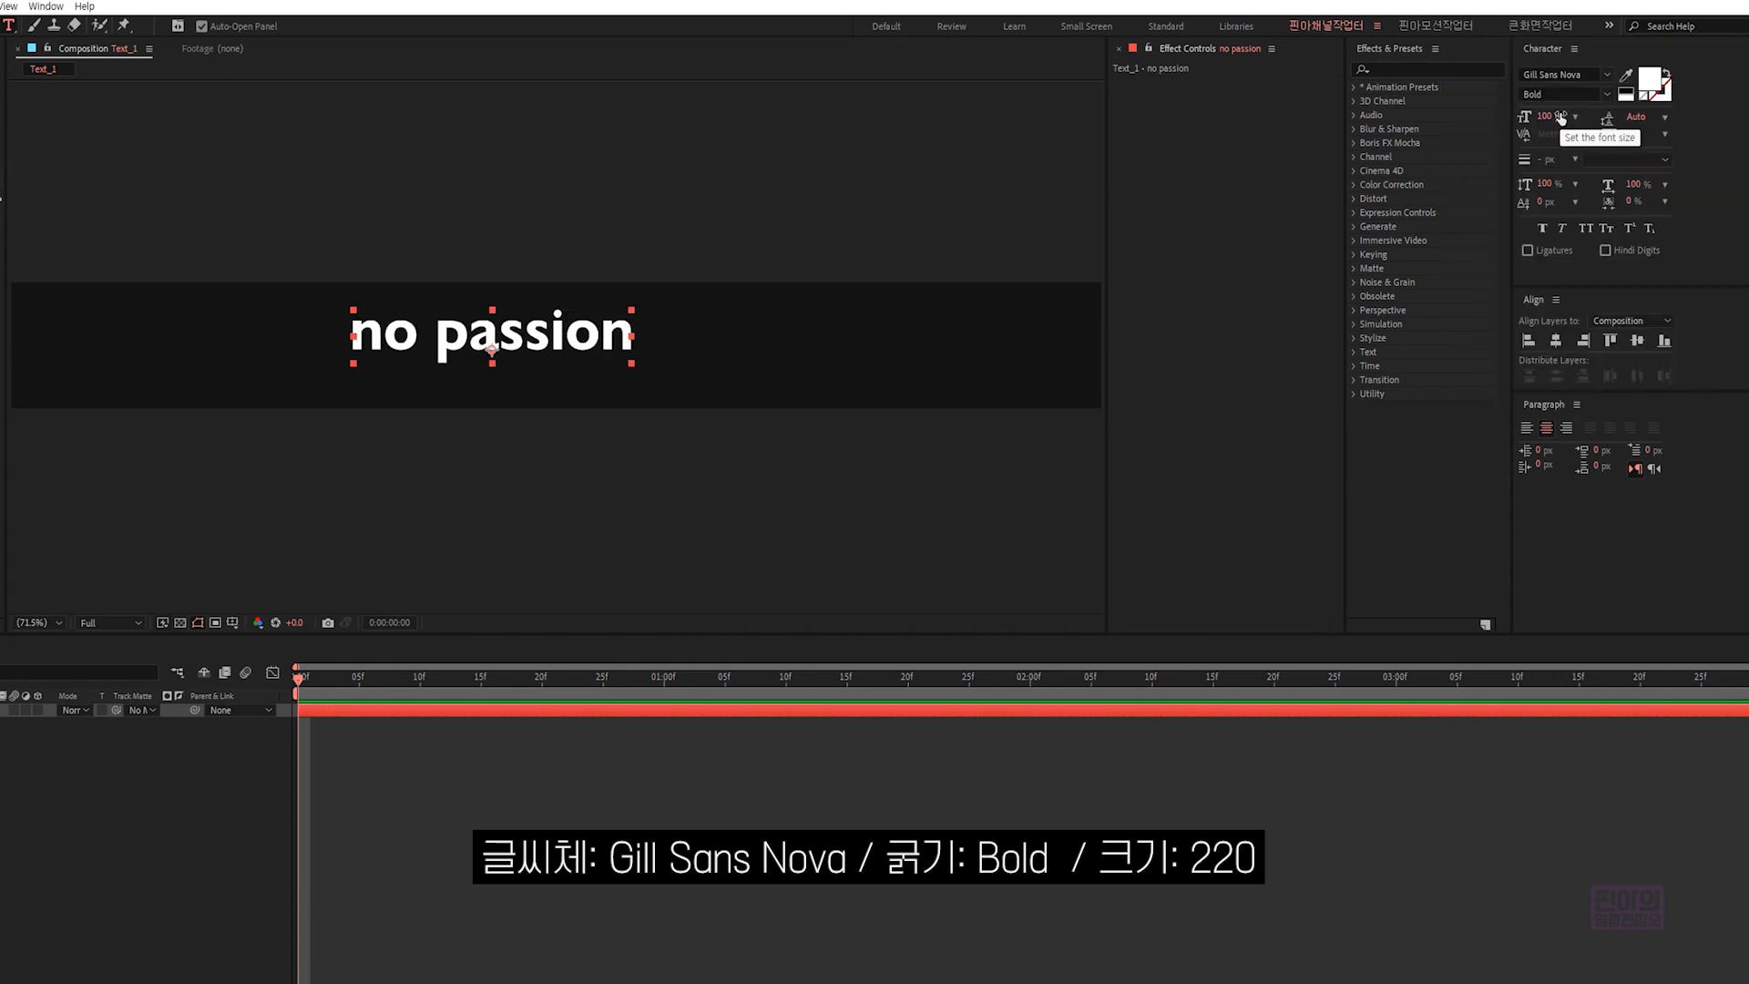
left_click(1544, 117)
type("220")
key("Return")
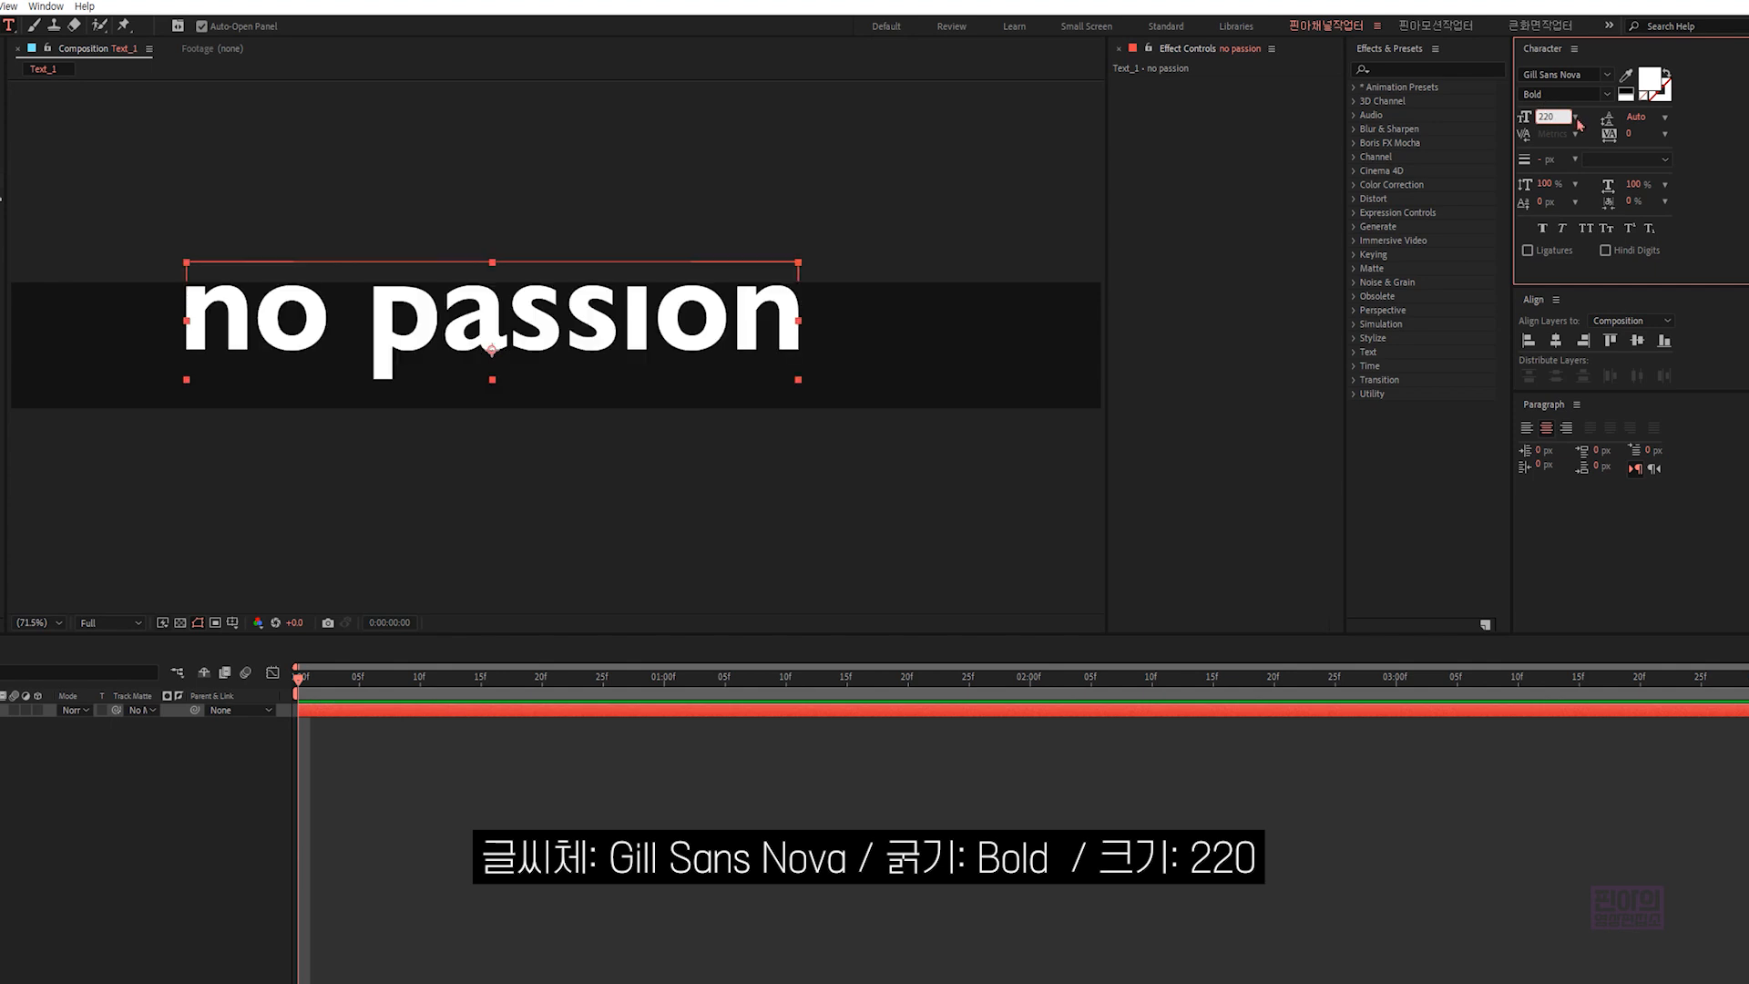
- Apply All Caps to the text and center it horizontally and vertically in the composition
left_click(1587, 229)
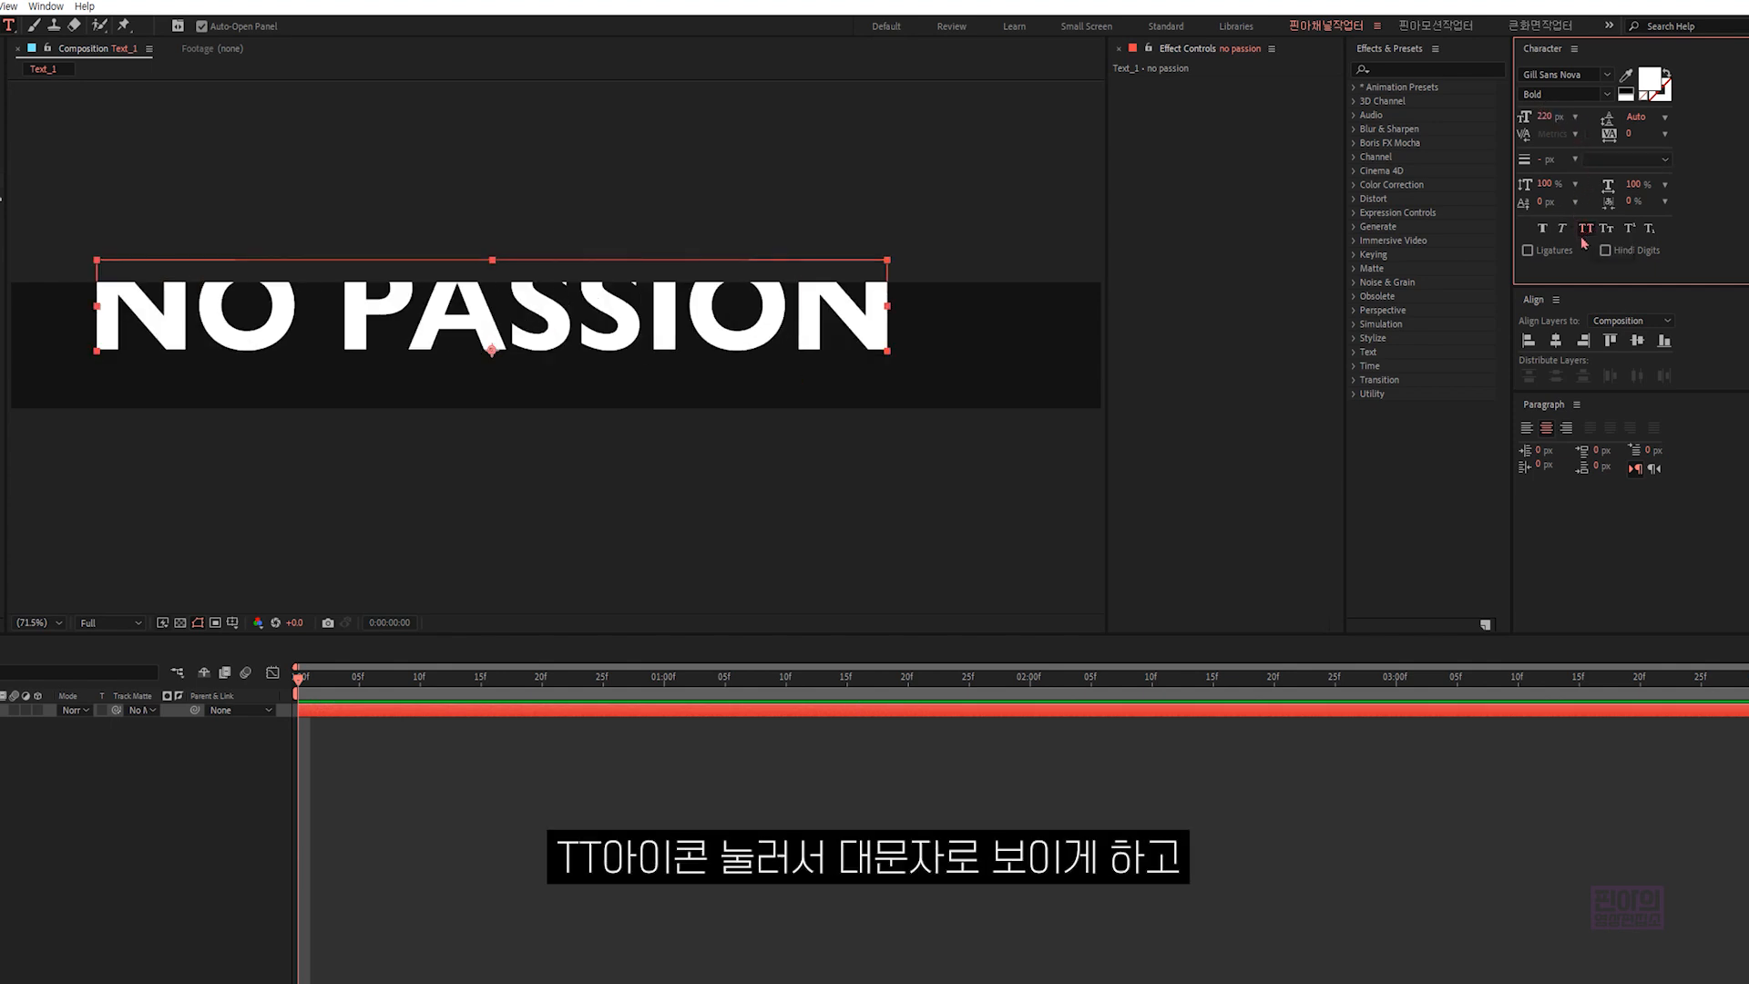
left_click(1556, 340)
left_click(1637, 341)
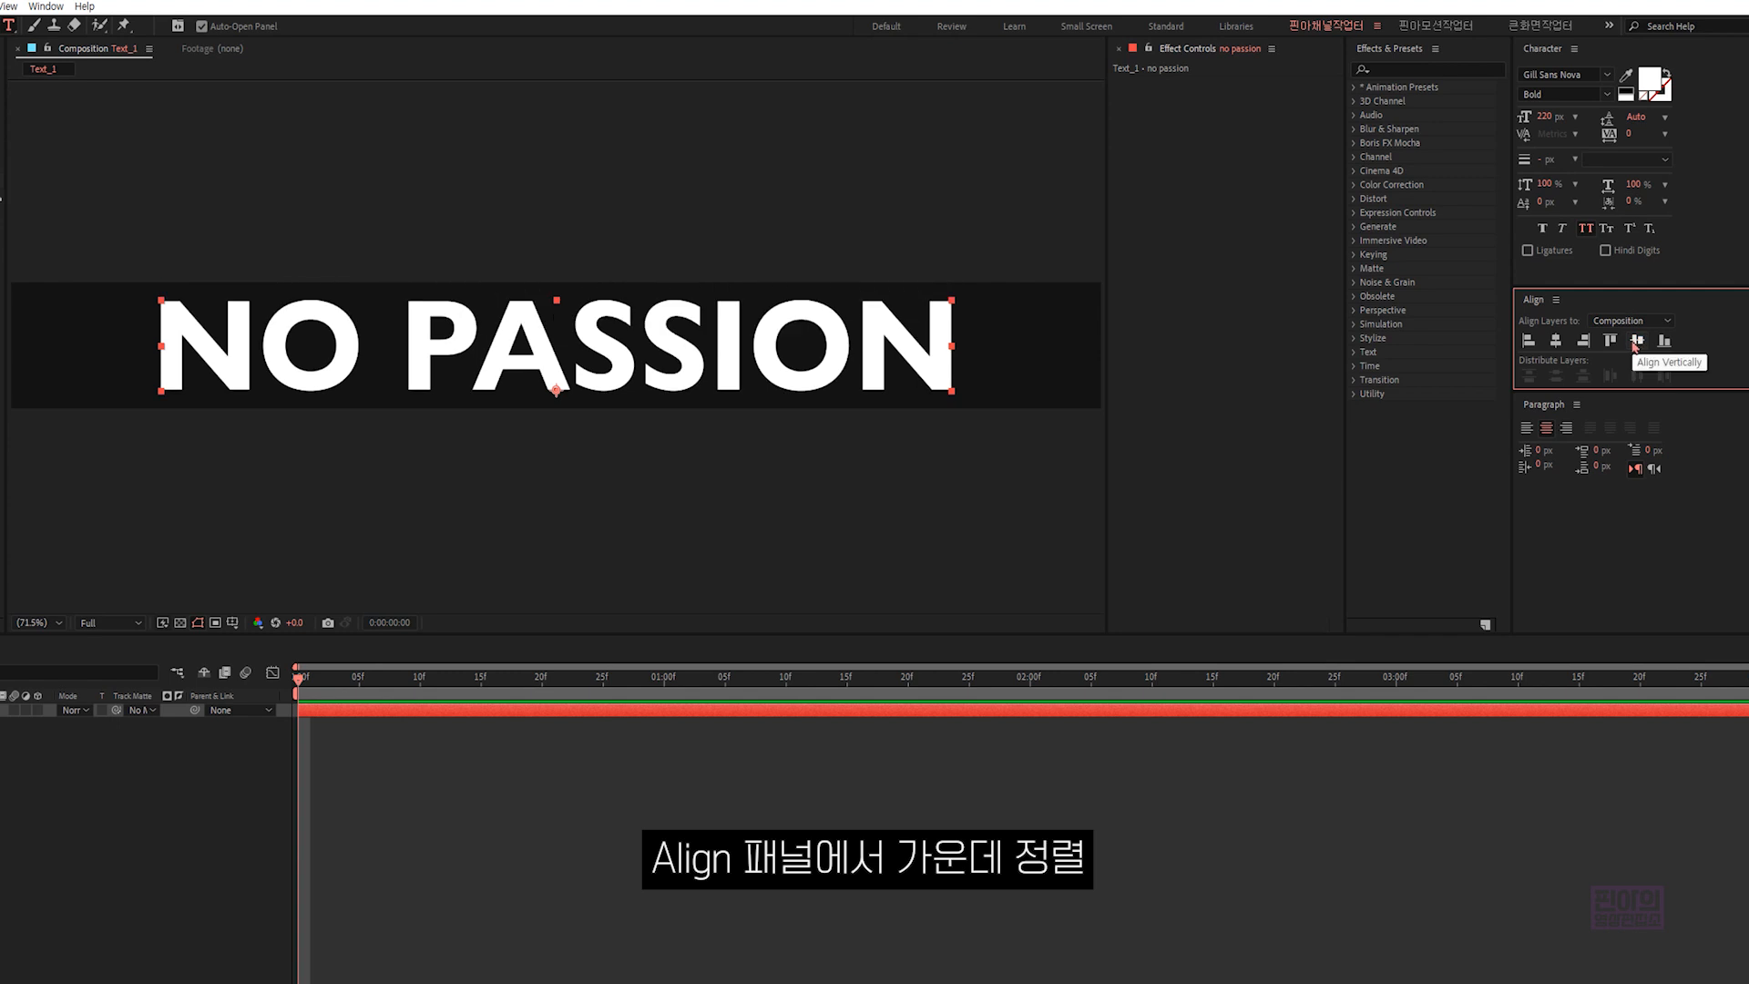
- Widen the letter spacing of the "no passion" text to a tracking of 80
left_click_drag(1631, 134, 1673, 137)
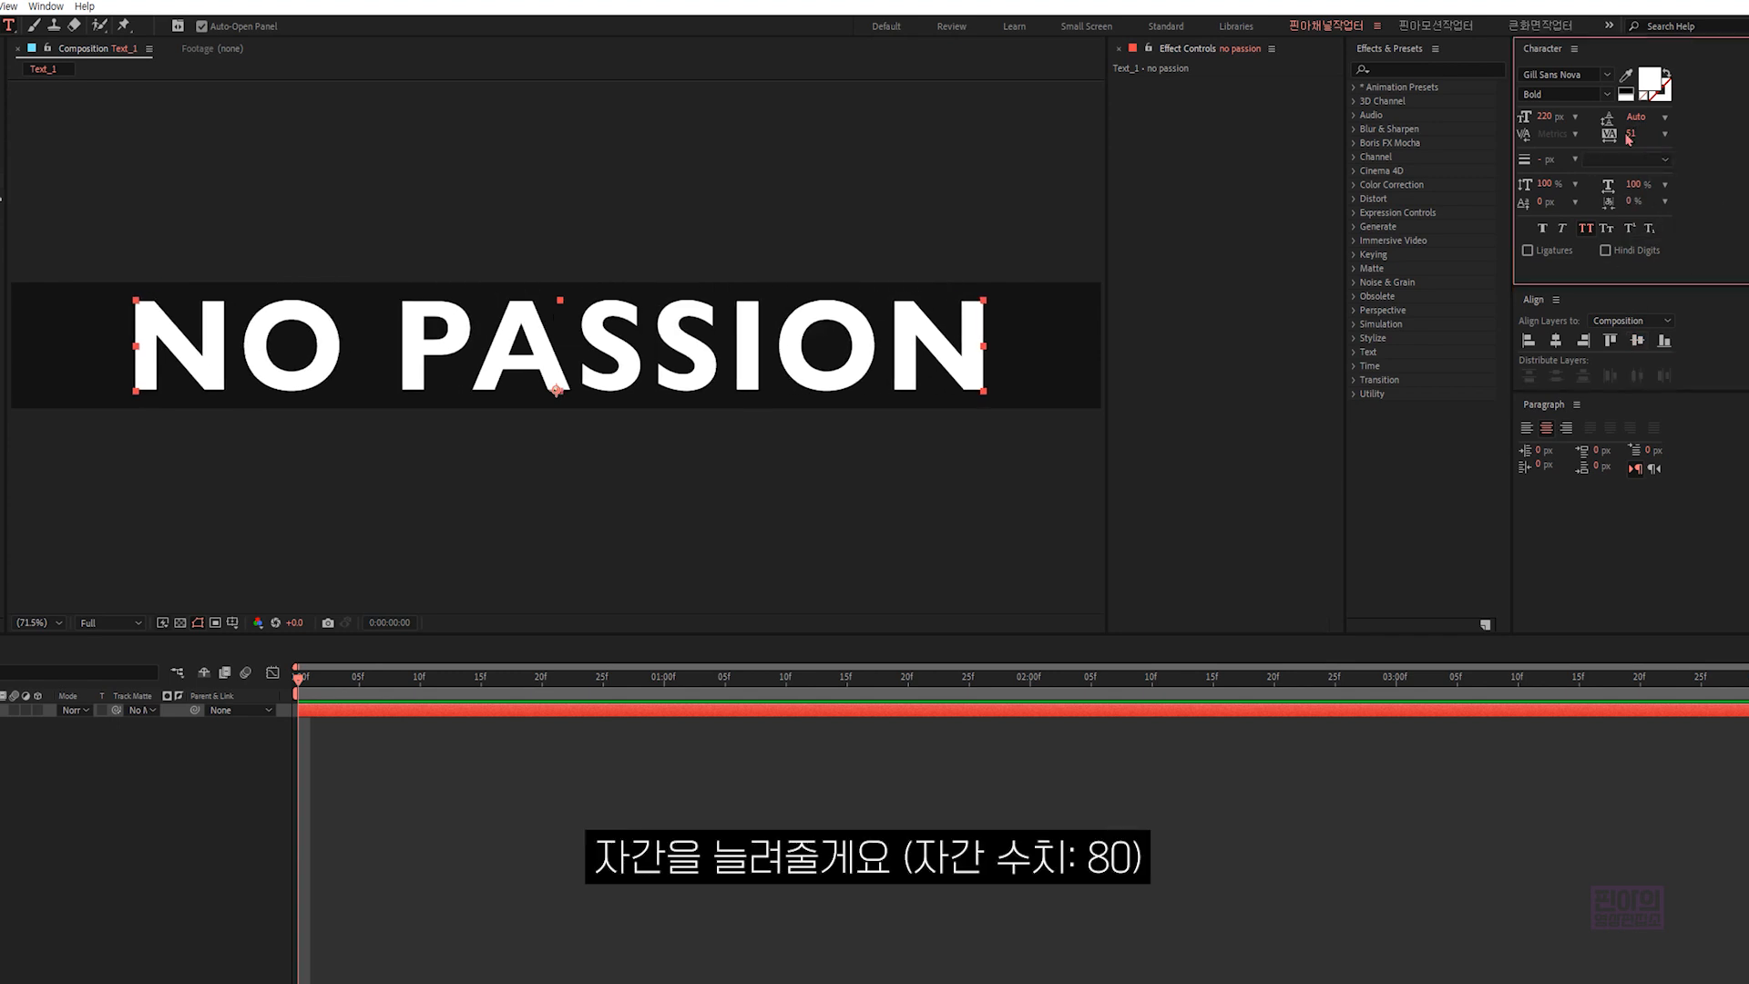
left_click(1630, 134)
type("80")
key("Return")
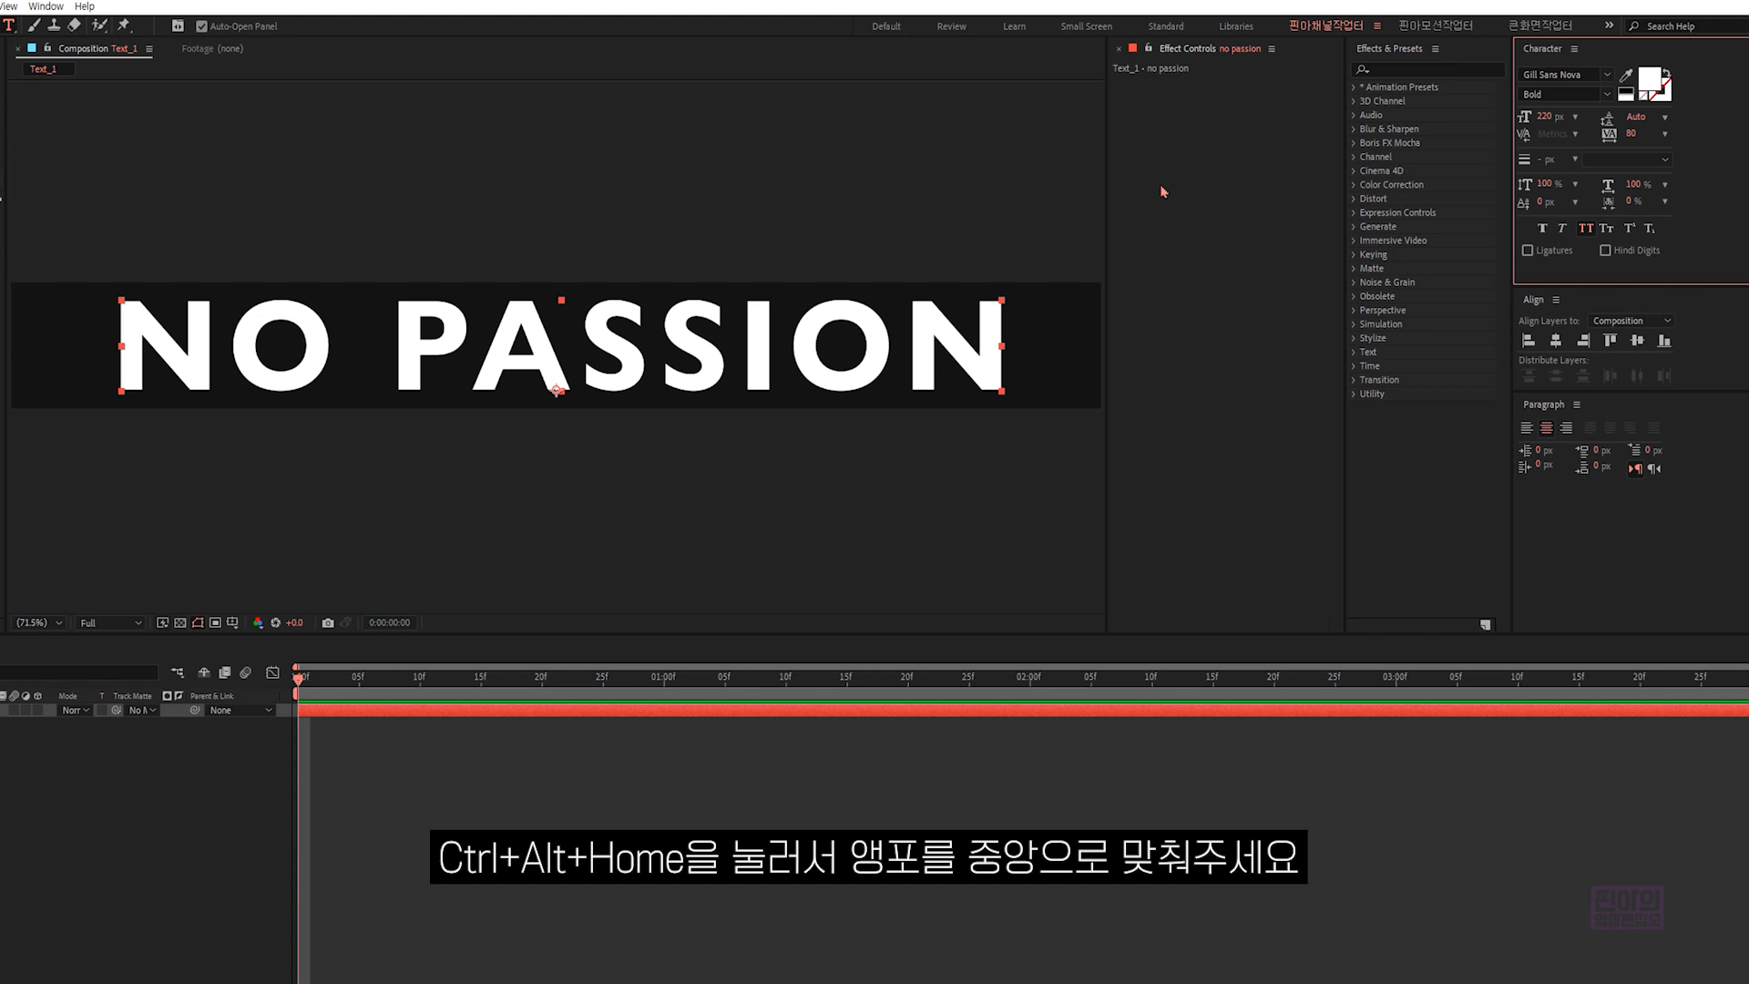
- Center the text layer's anchor point in its content and align the layer horizontally to the composition's center
key("ctrl+alt+Home")
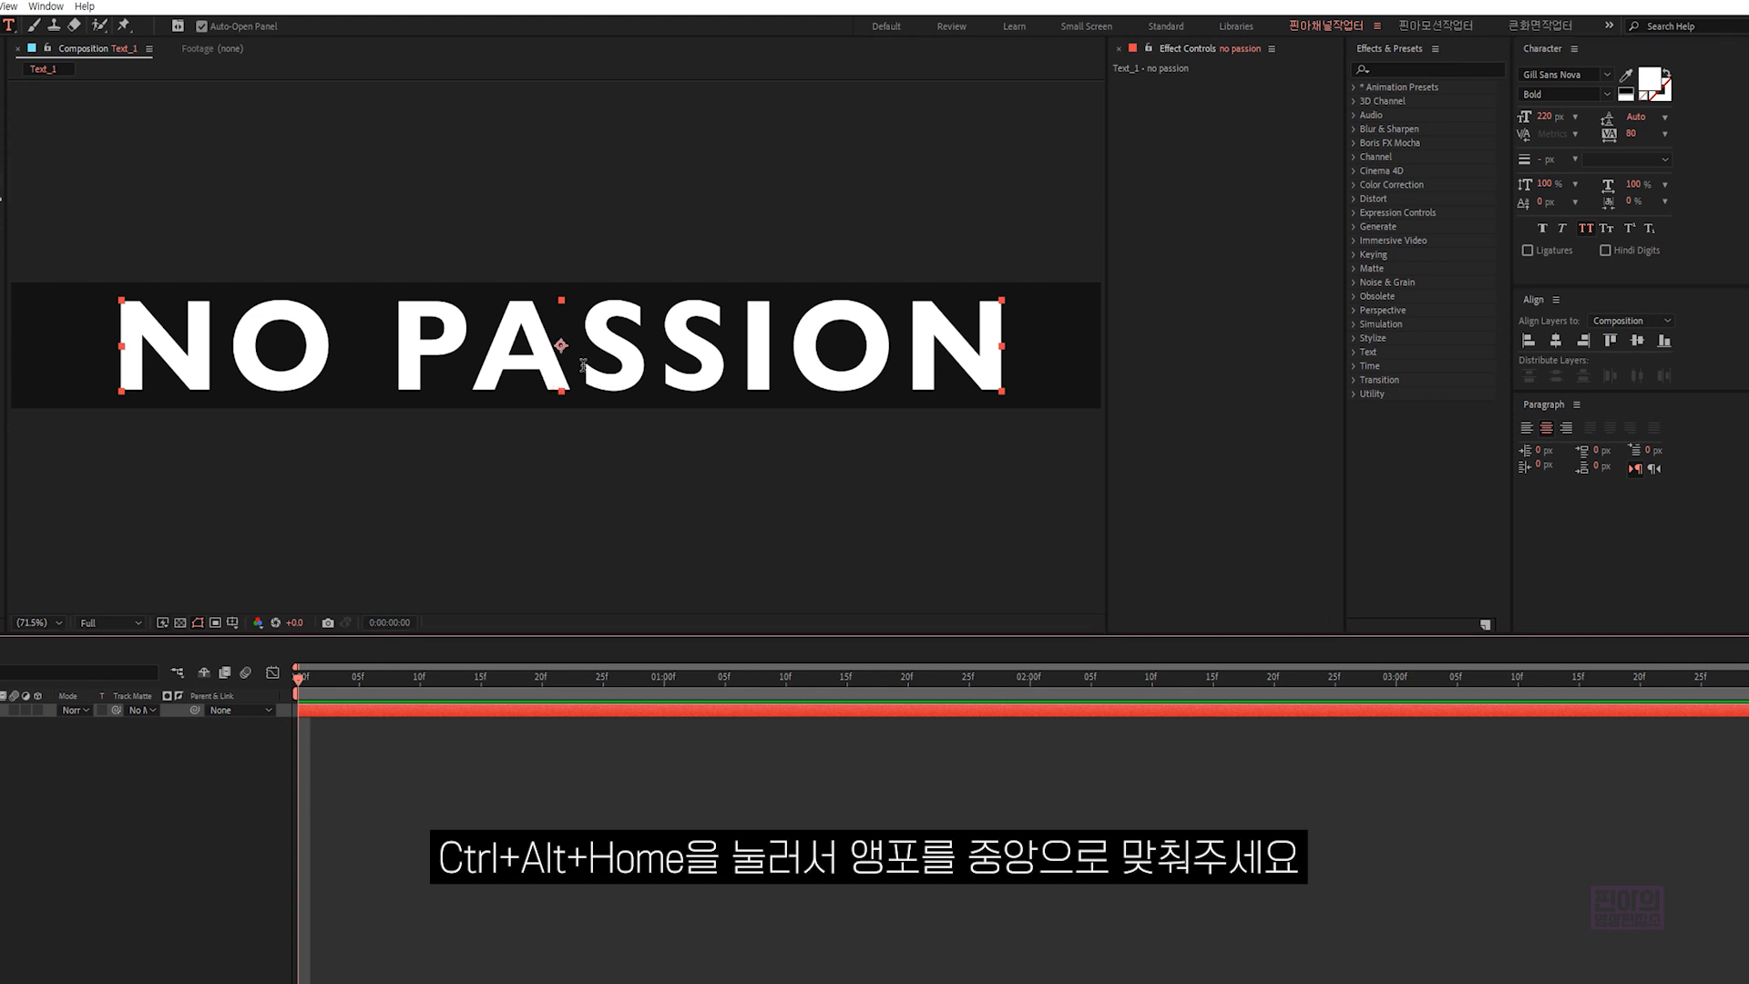
key("v")
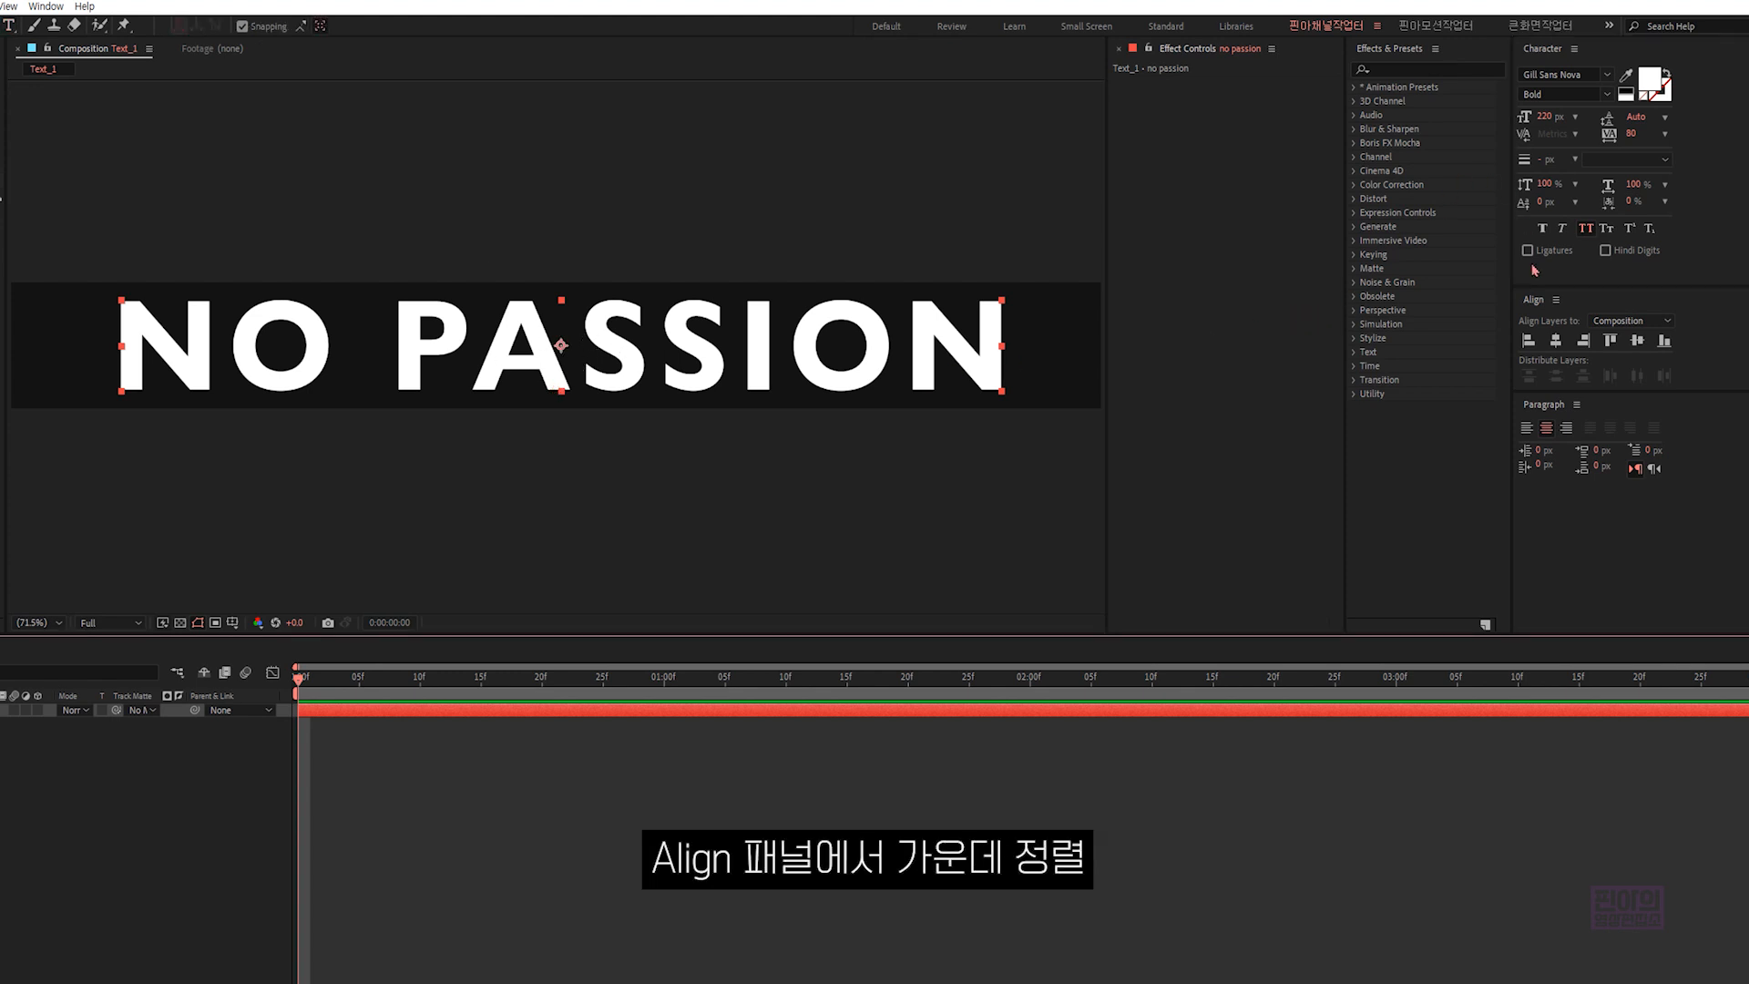
left_click(1555, 340)
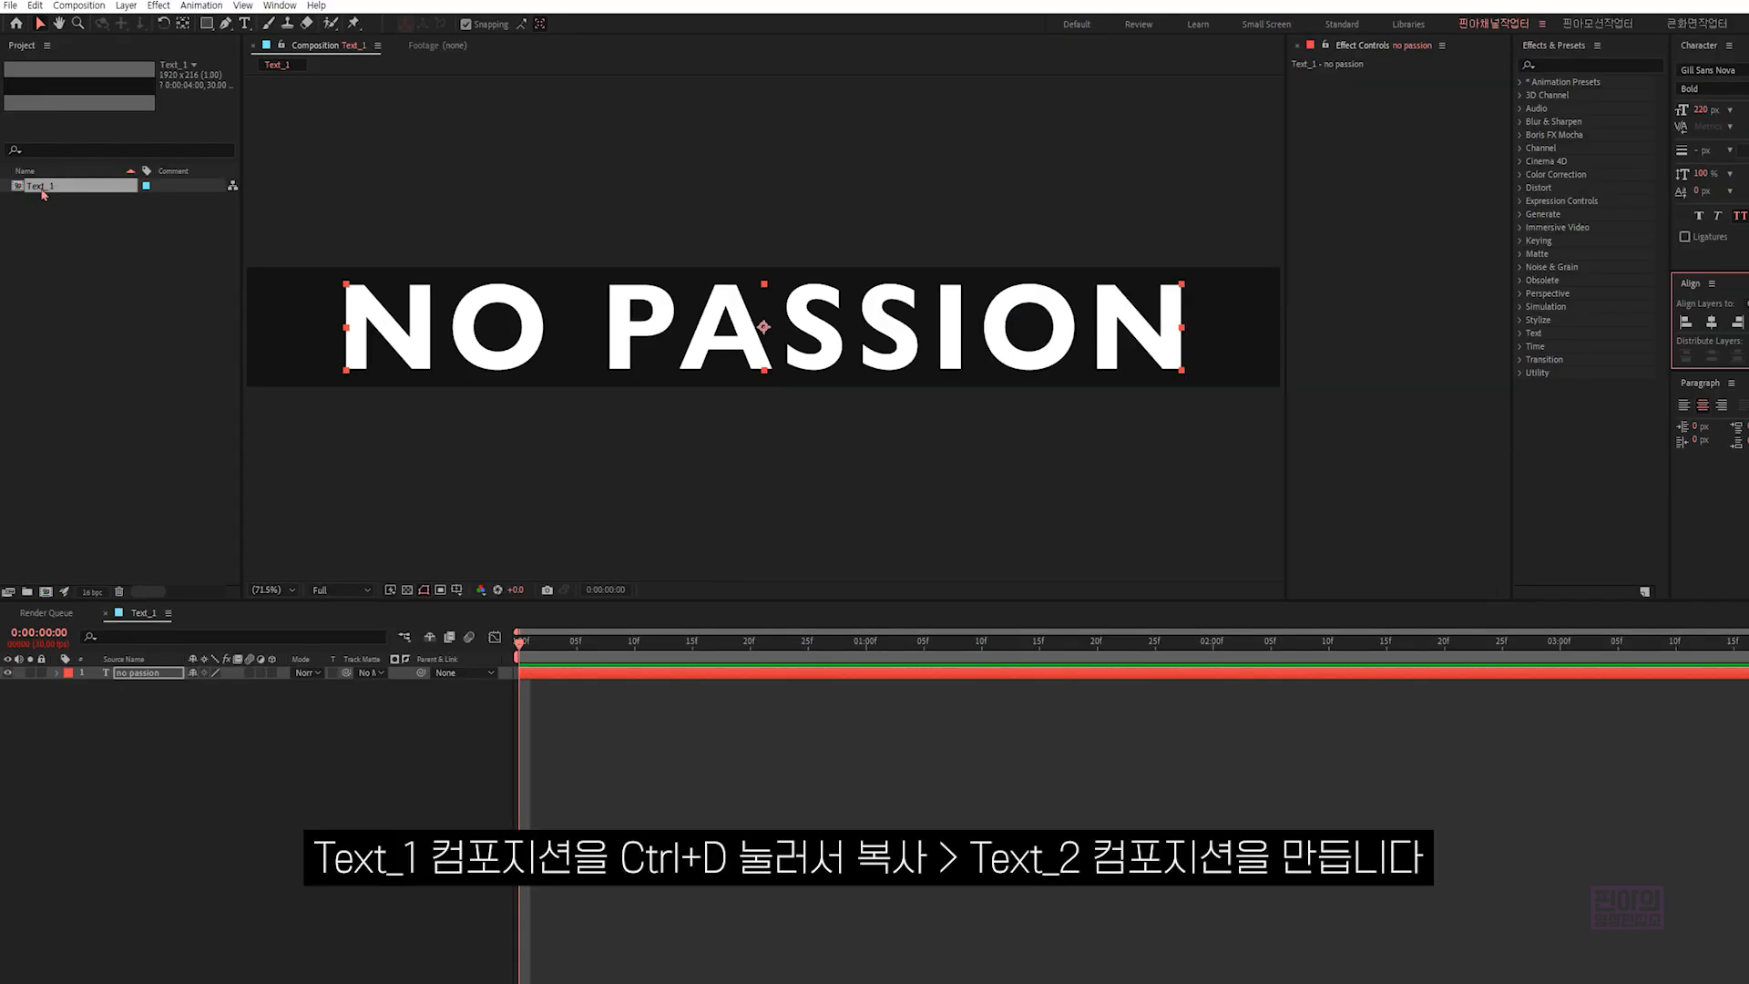
- Duplicate the Text_1 composition as Text_2 and open the copy
left_click(42, 188)
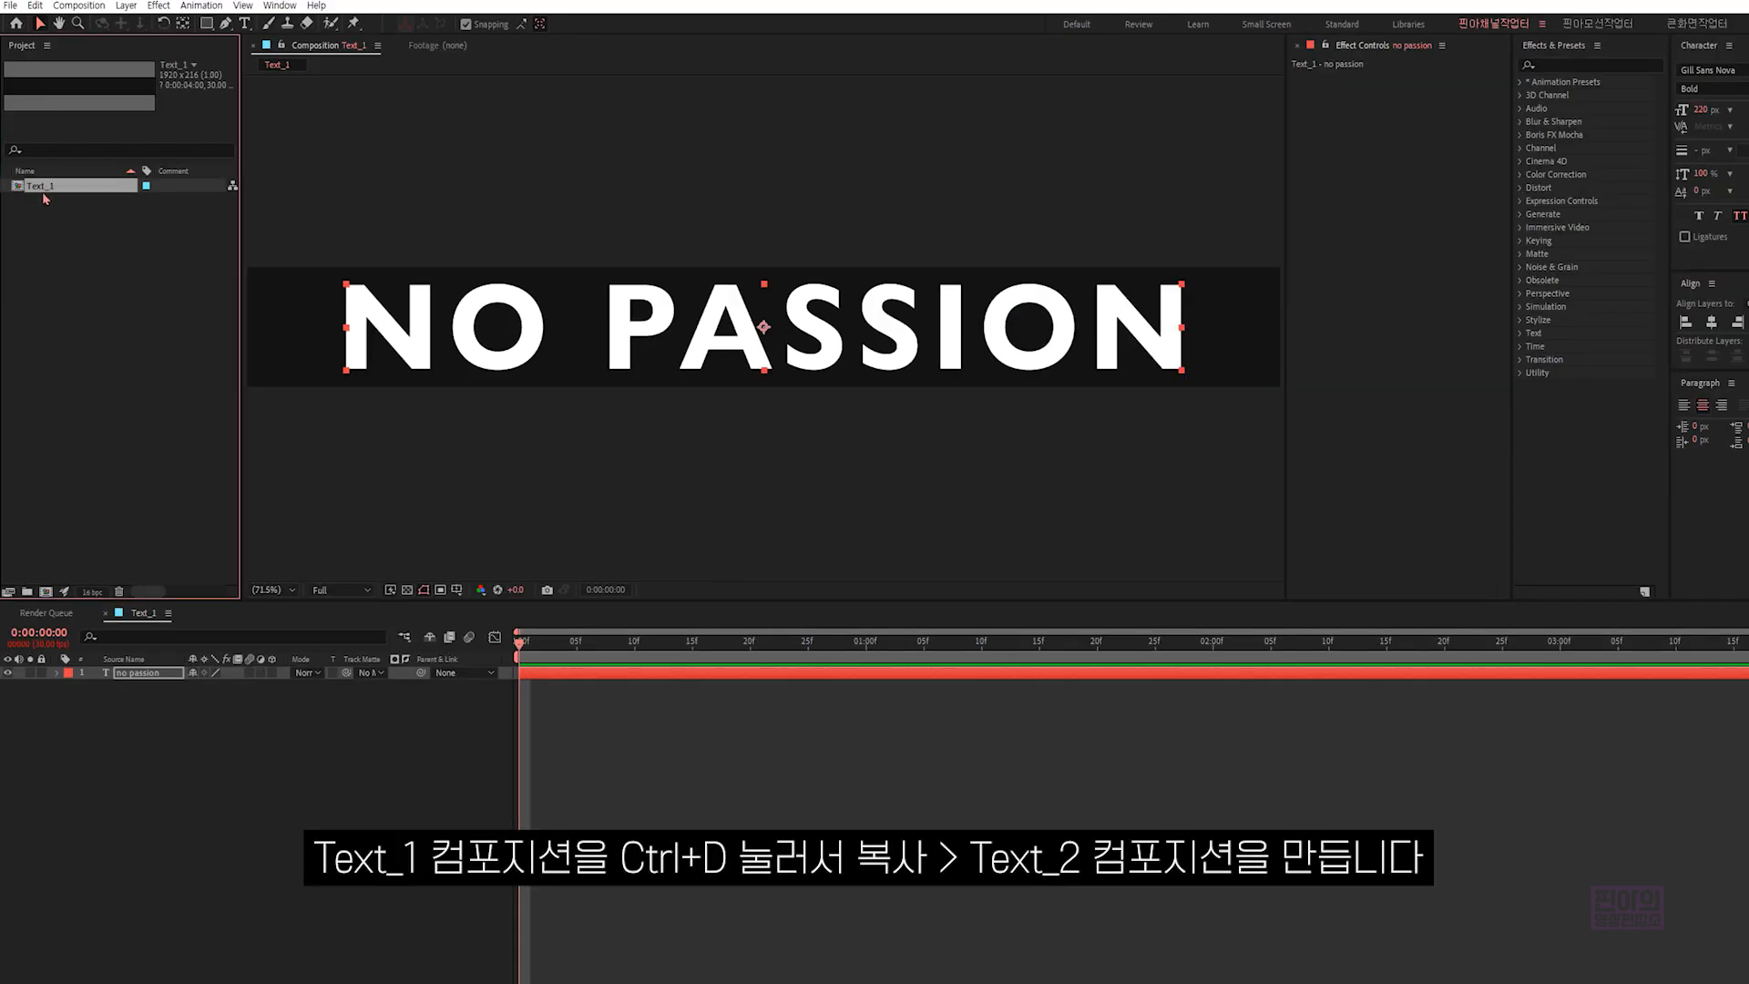
key("ctrl+d")
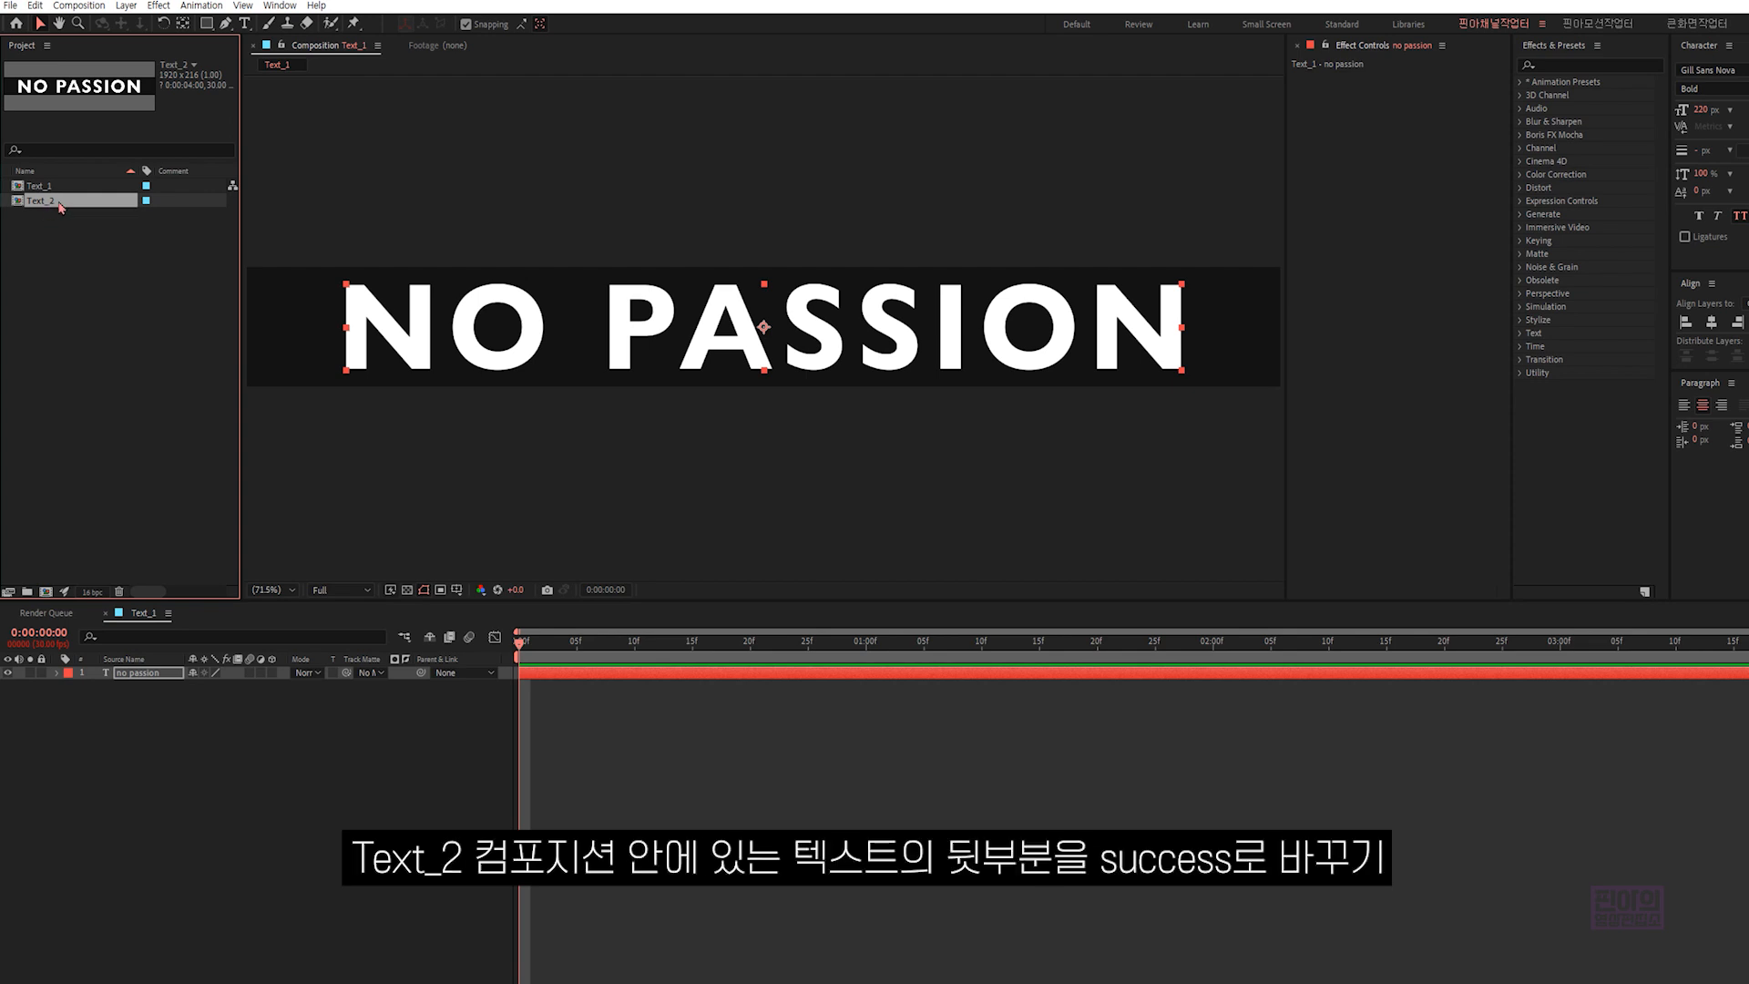
double_click(69, 206)
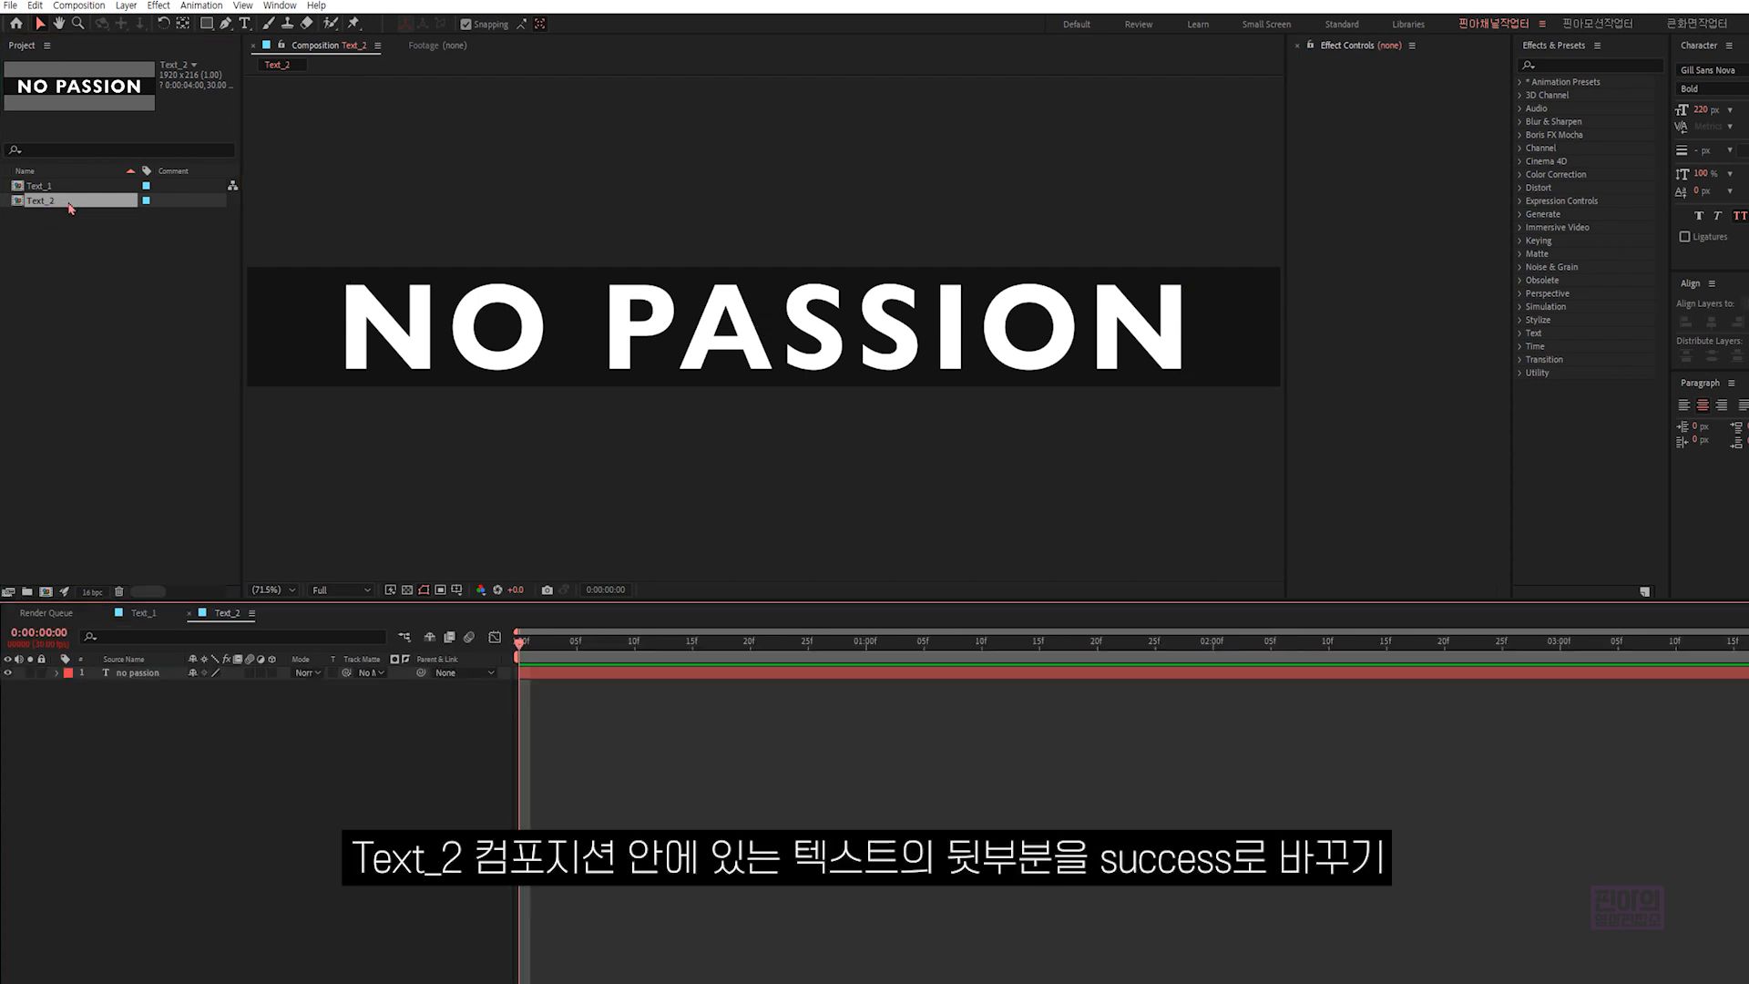
- Replace the word "passion" with "success" in the Text_2 text layer
left_click(157, 675)
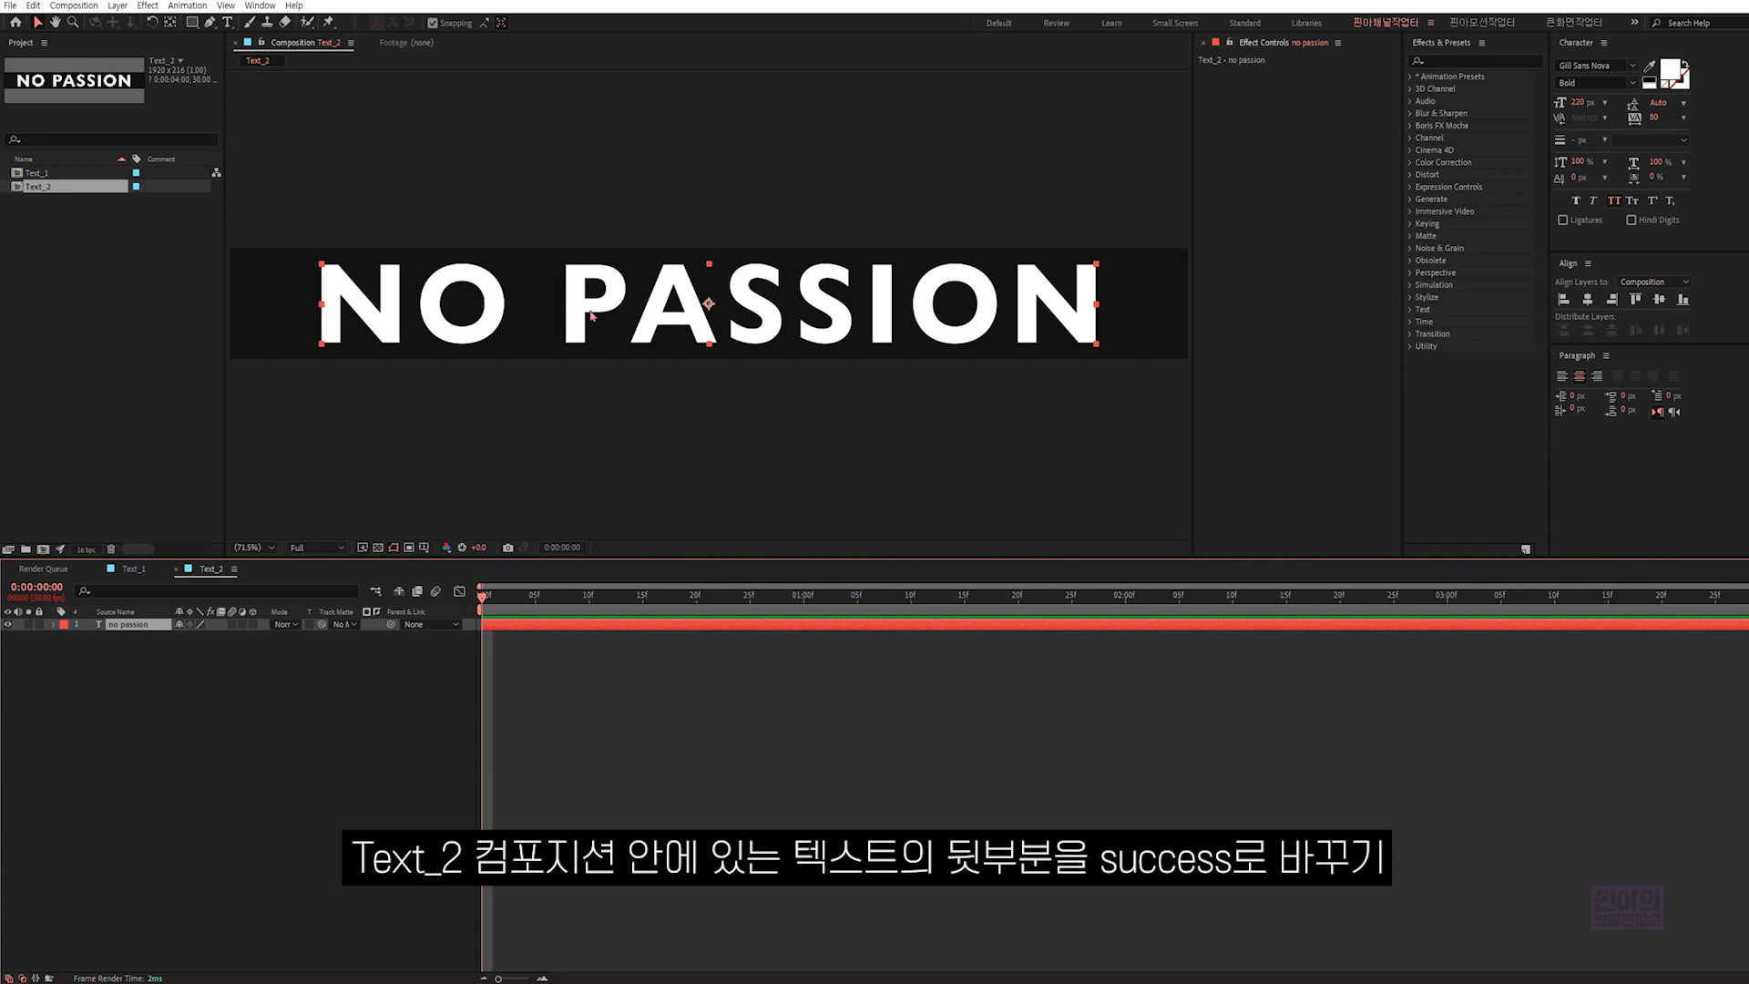
double_click(580, 314)
left_click_drag(577, 310, 1096, 314)
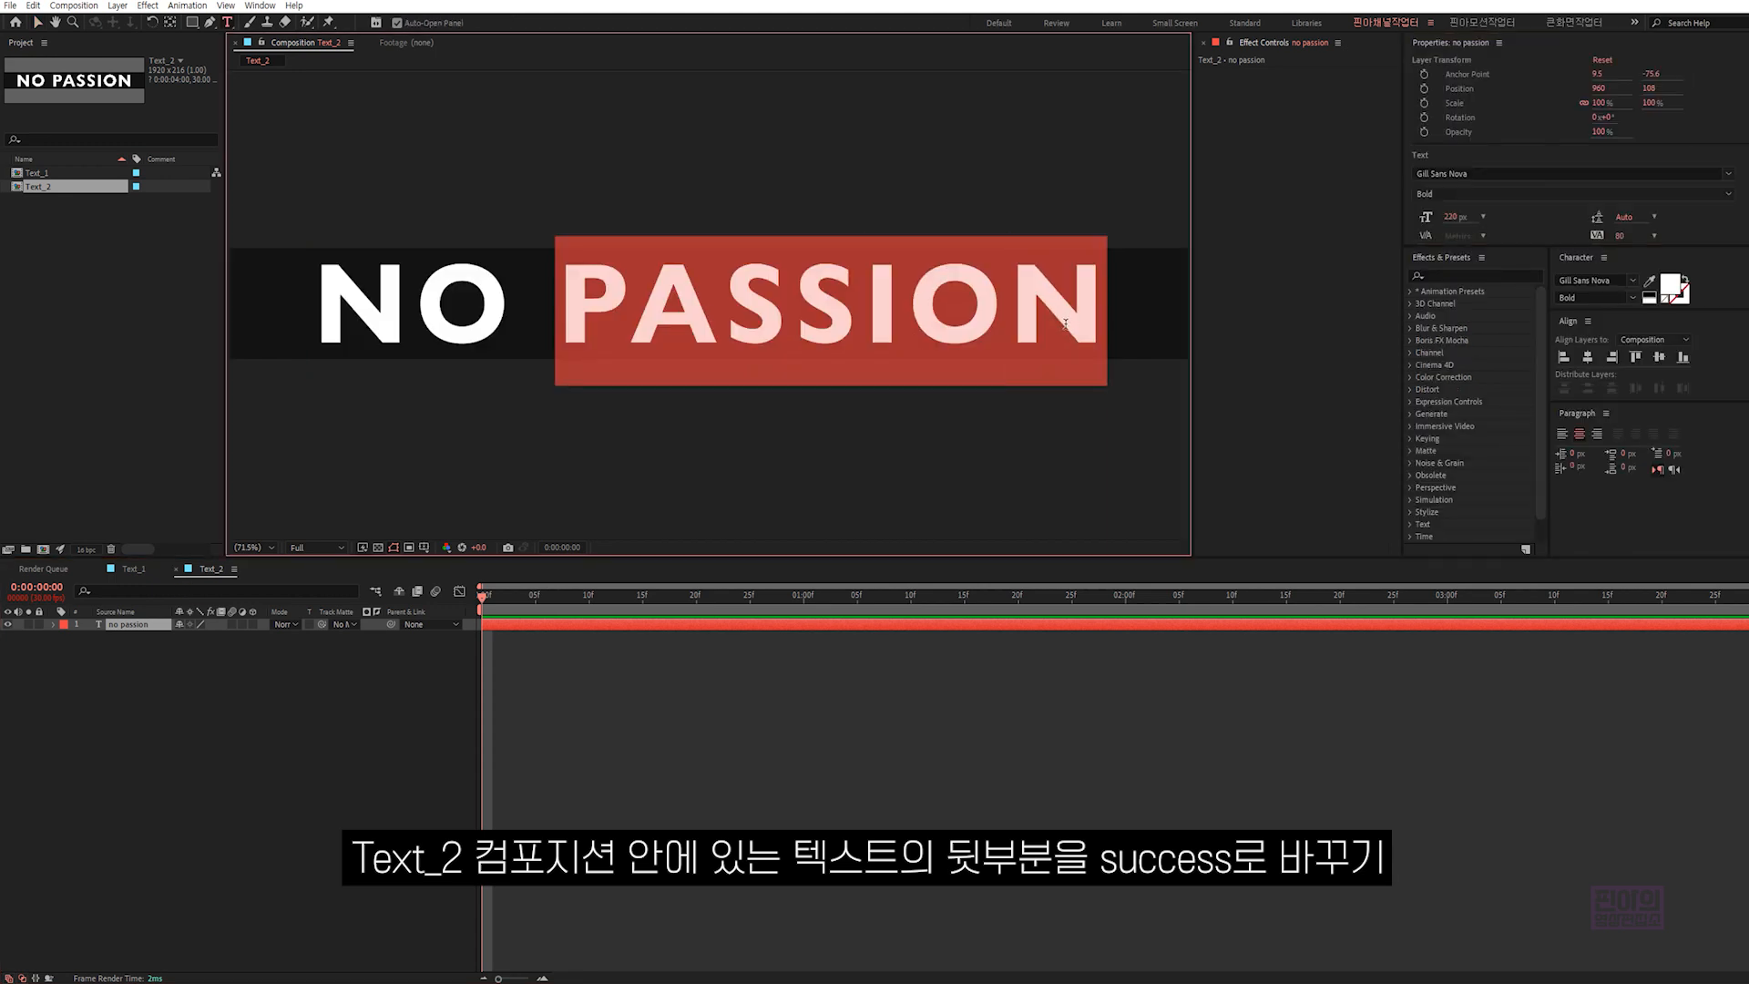
type("succes")
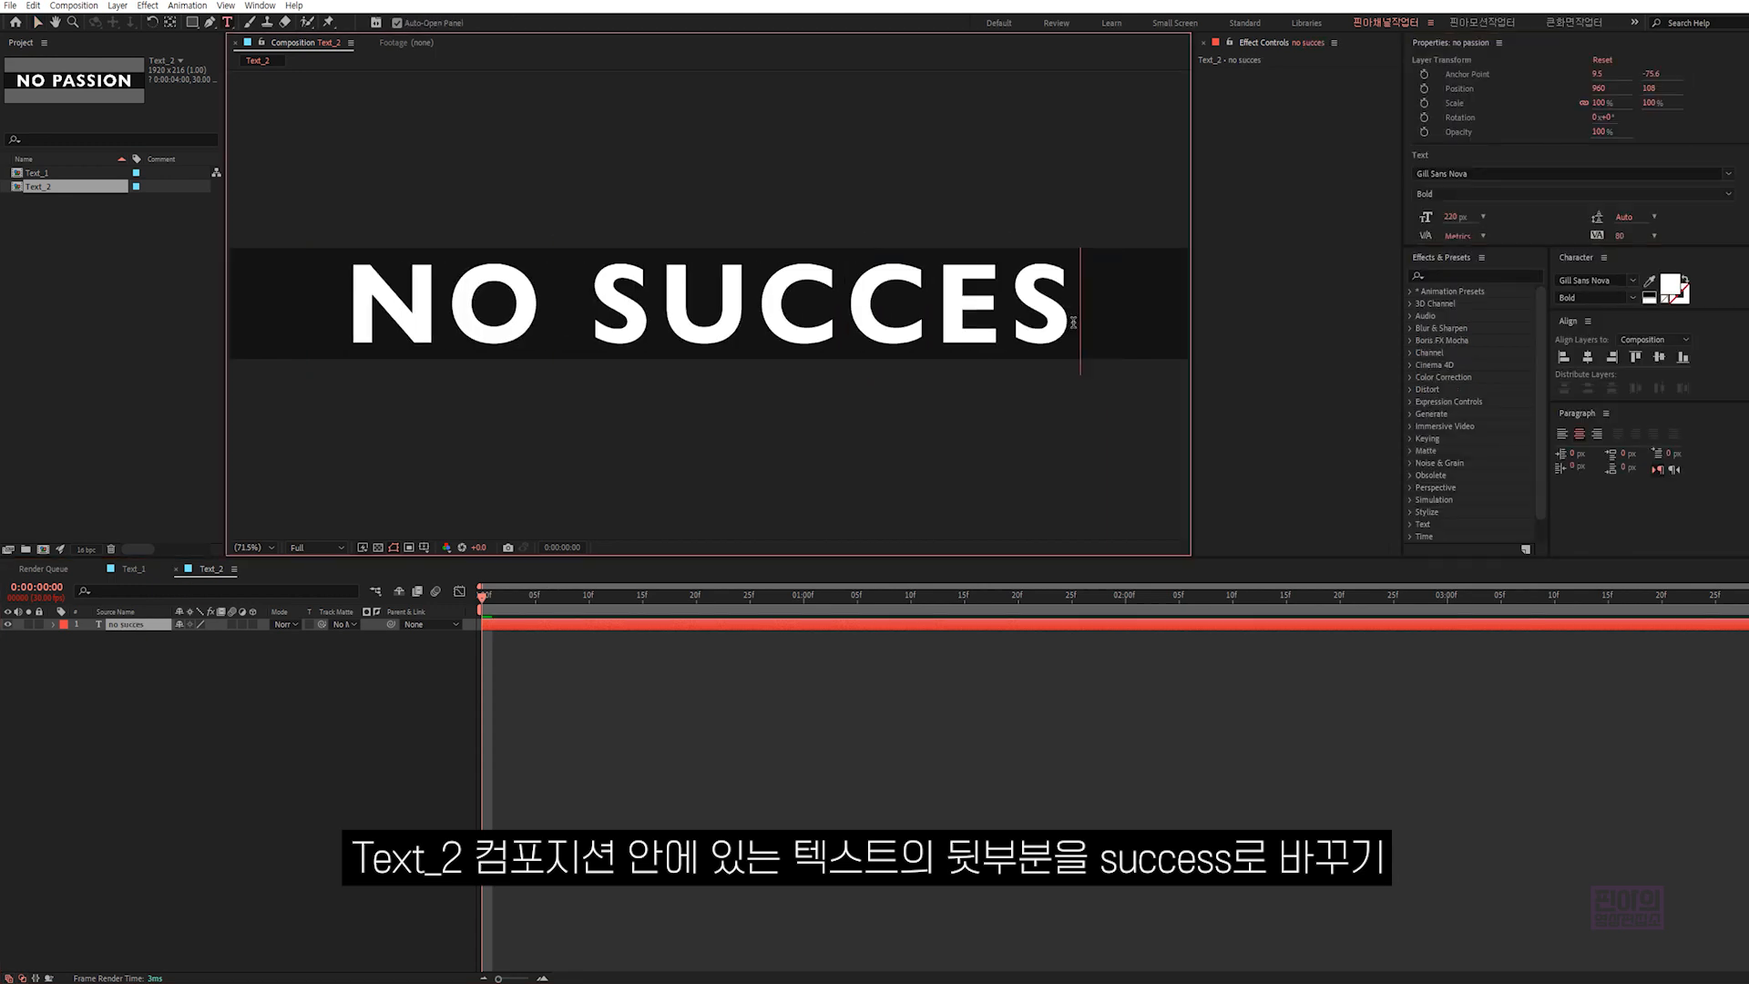
type("s")
left_click(519, 672)
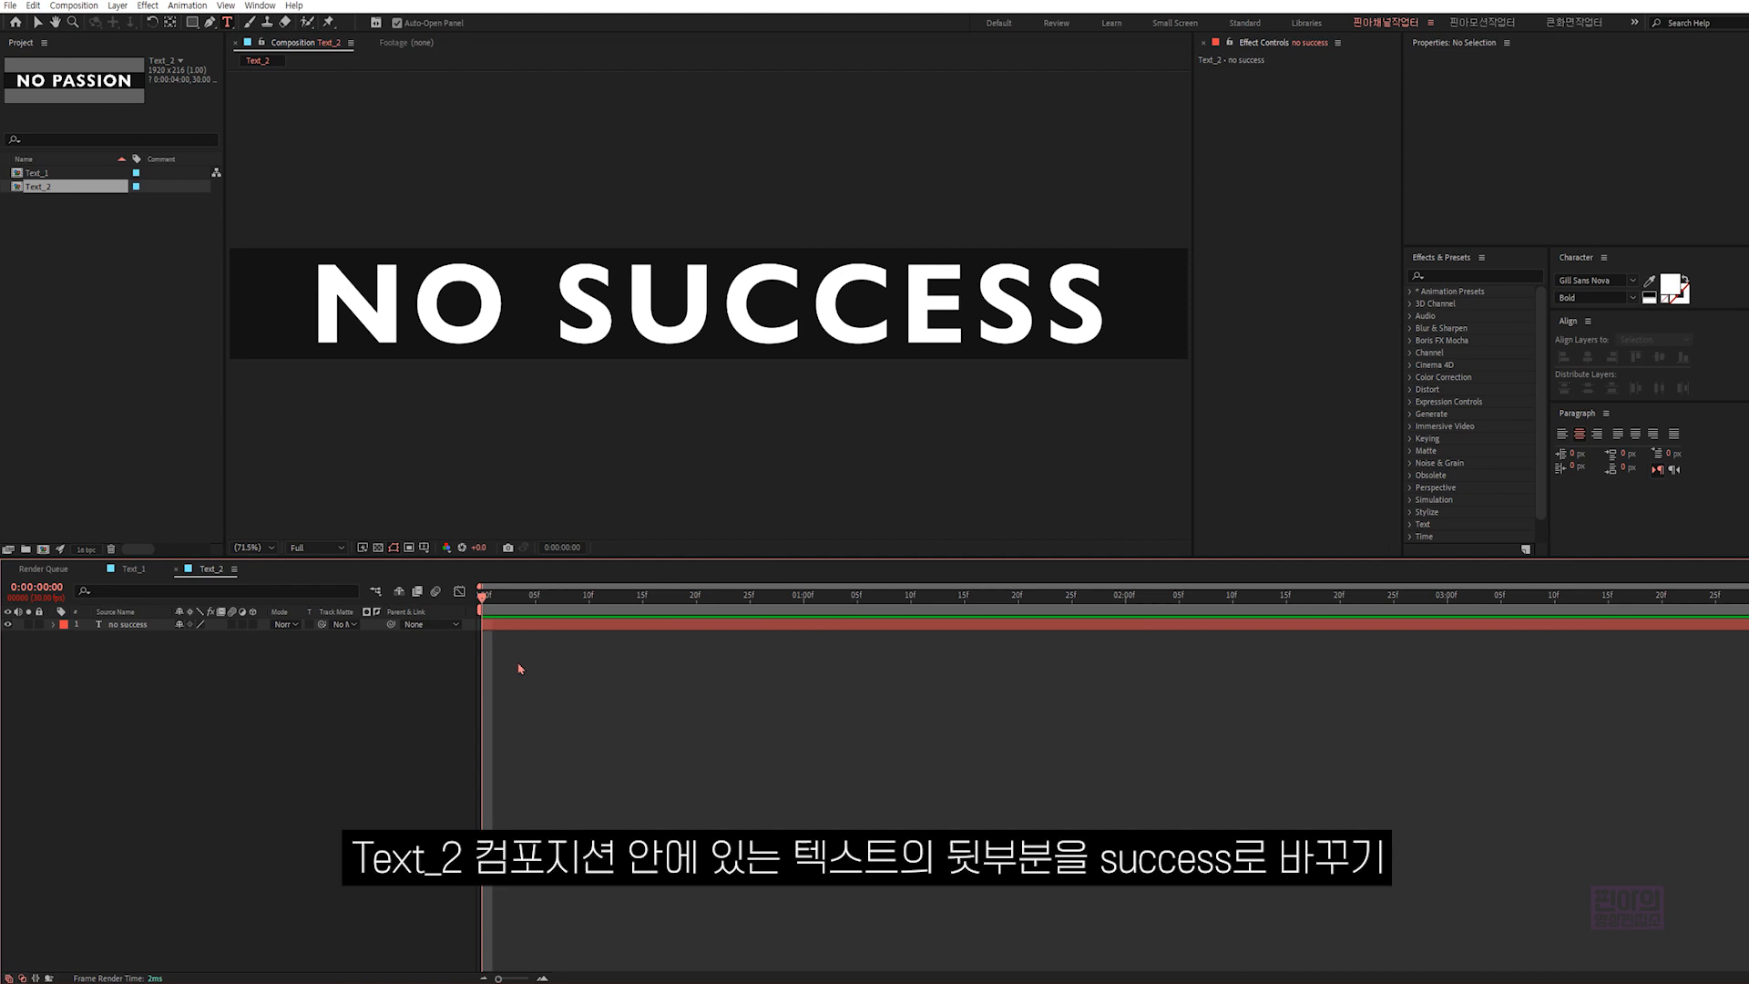
- Center the anchor point of the "no success" layer in its content and expand the full character settings
left_click(222, 623)
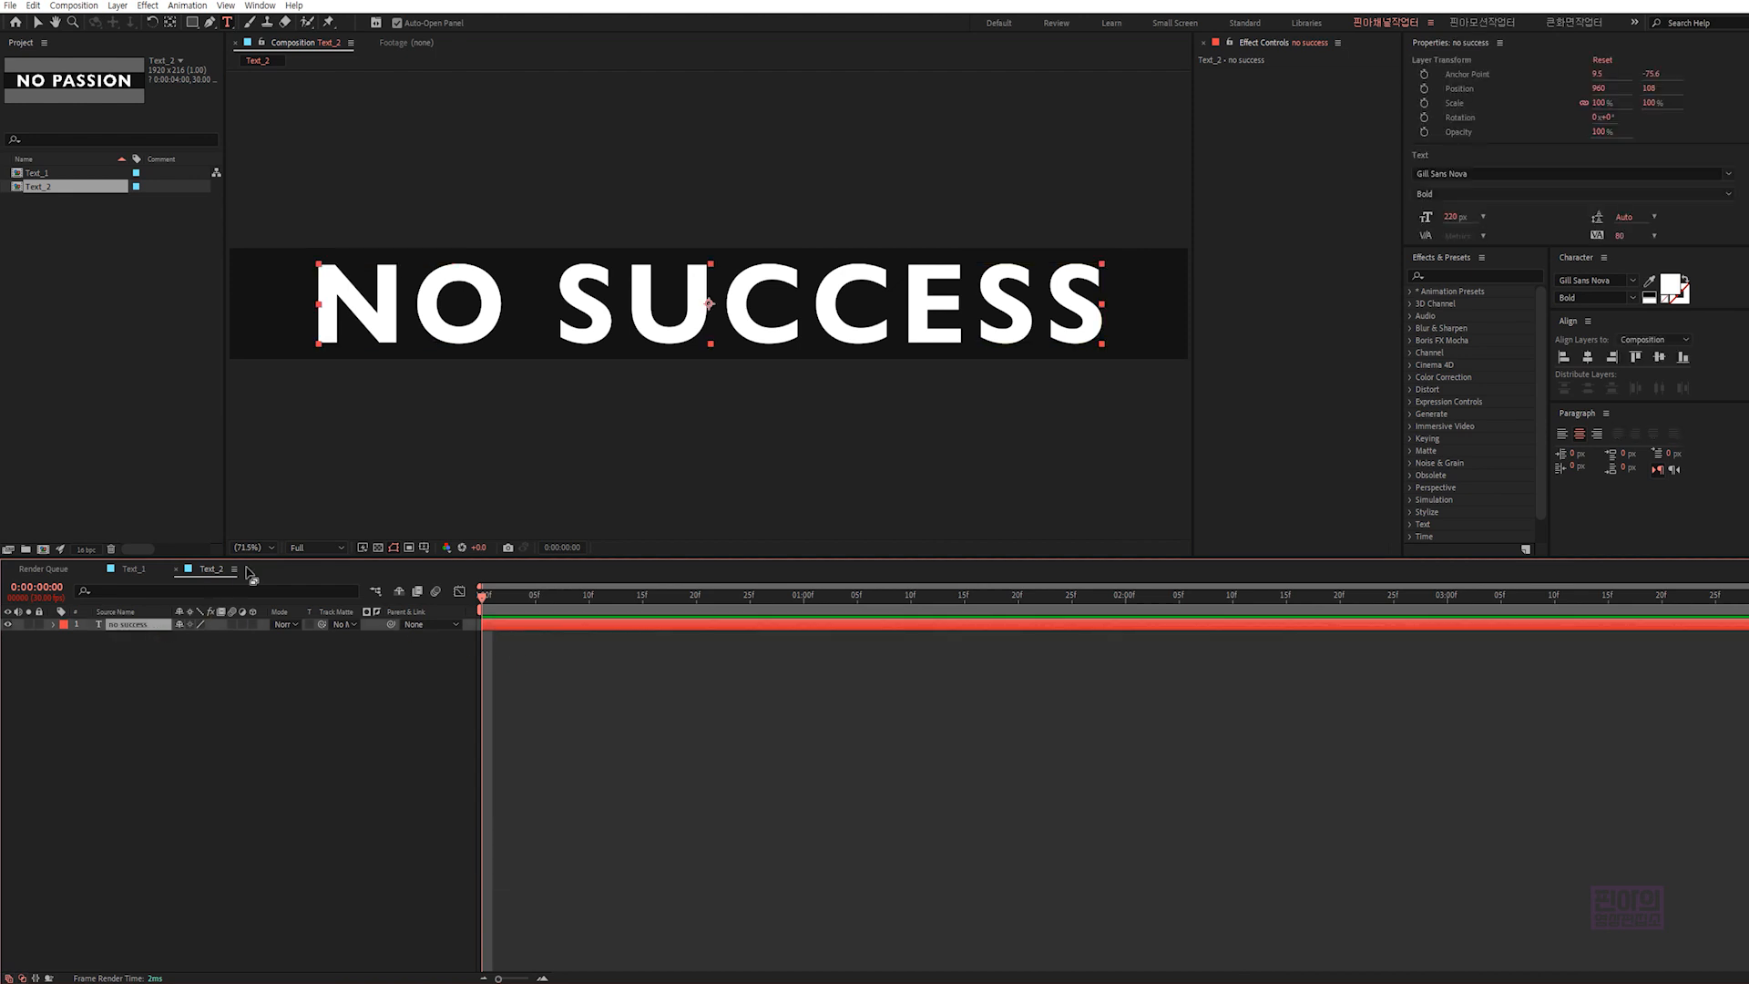
key("ctrl+alt+Home")
key("v")
left_click(1499, 42)
left_click(1544, 53)
left_click_drag(1592, 95, 1576, 260)
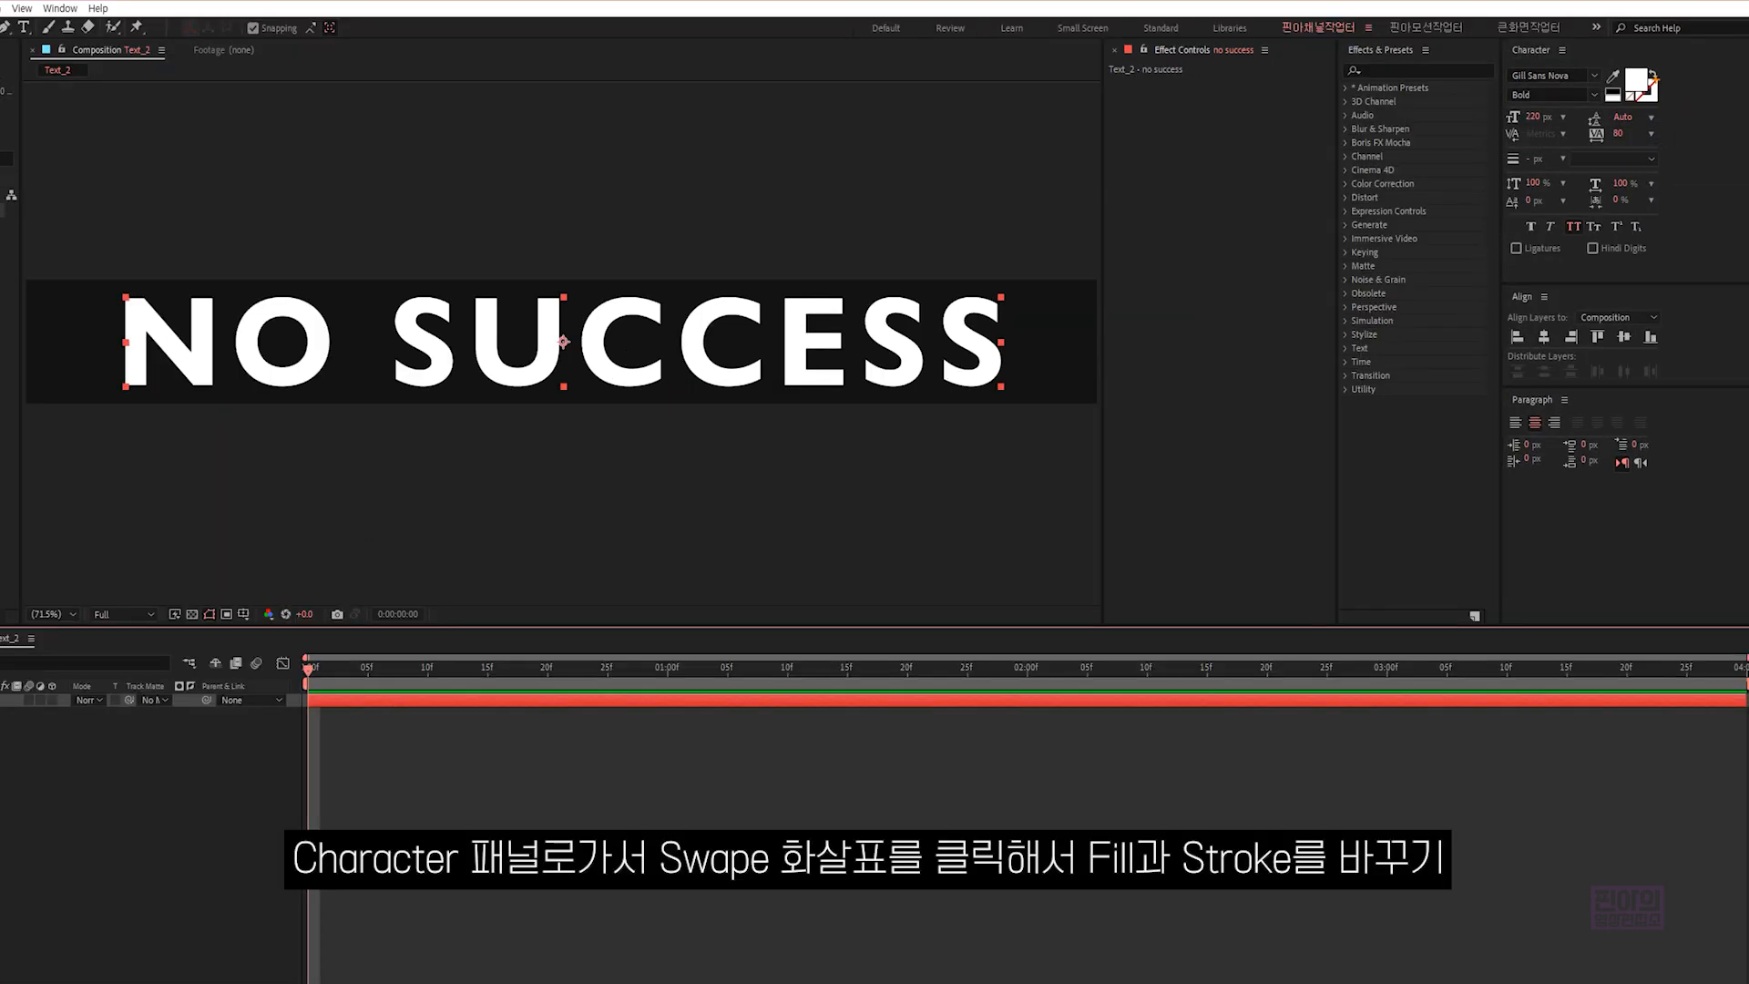
- Swap fill and stroke to give the "no success" text an unfilled 5 px outline, and center it in the composition
left_click(1654, 74)
left_click(1654, 76)
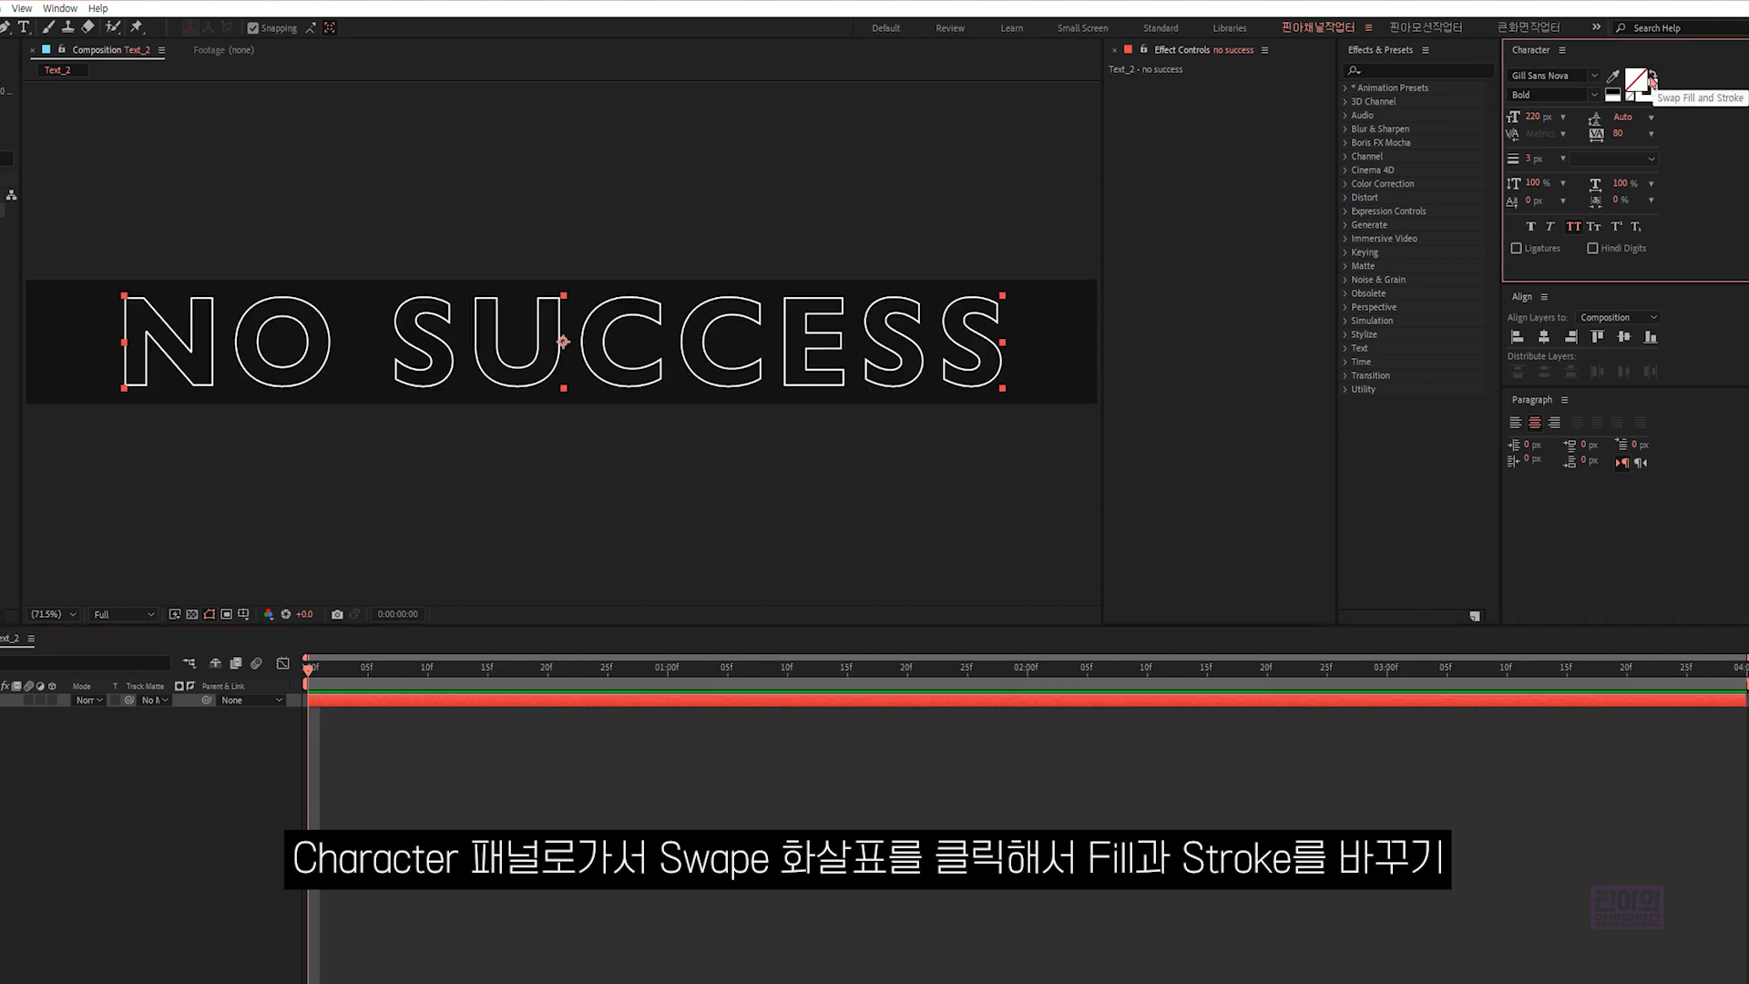
left_click(1530, 158)
type("5")
key("Return")
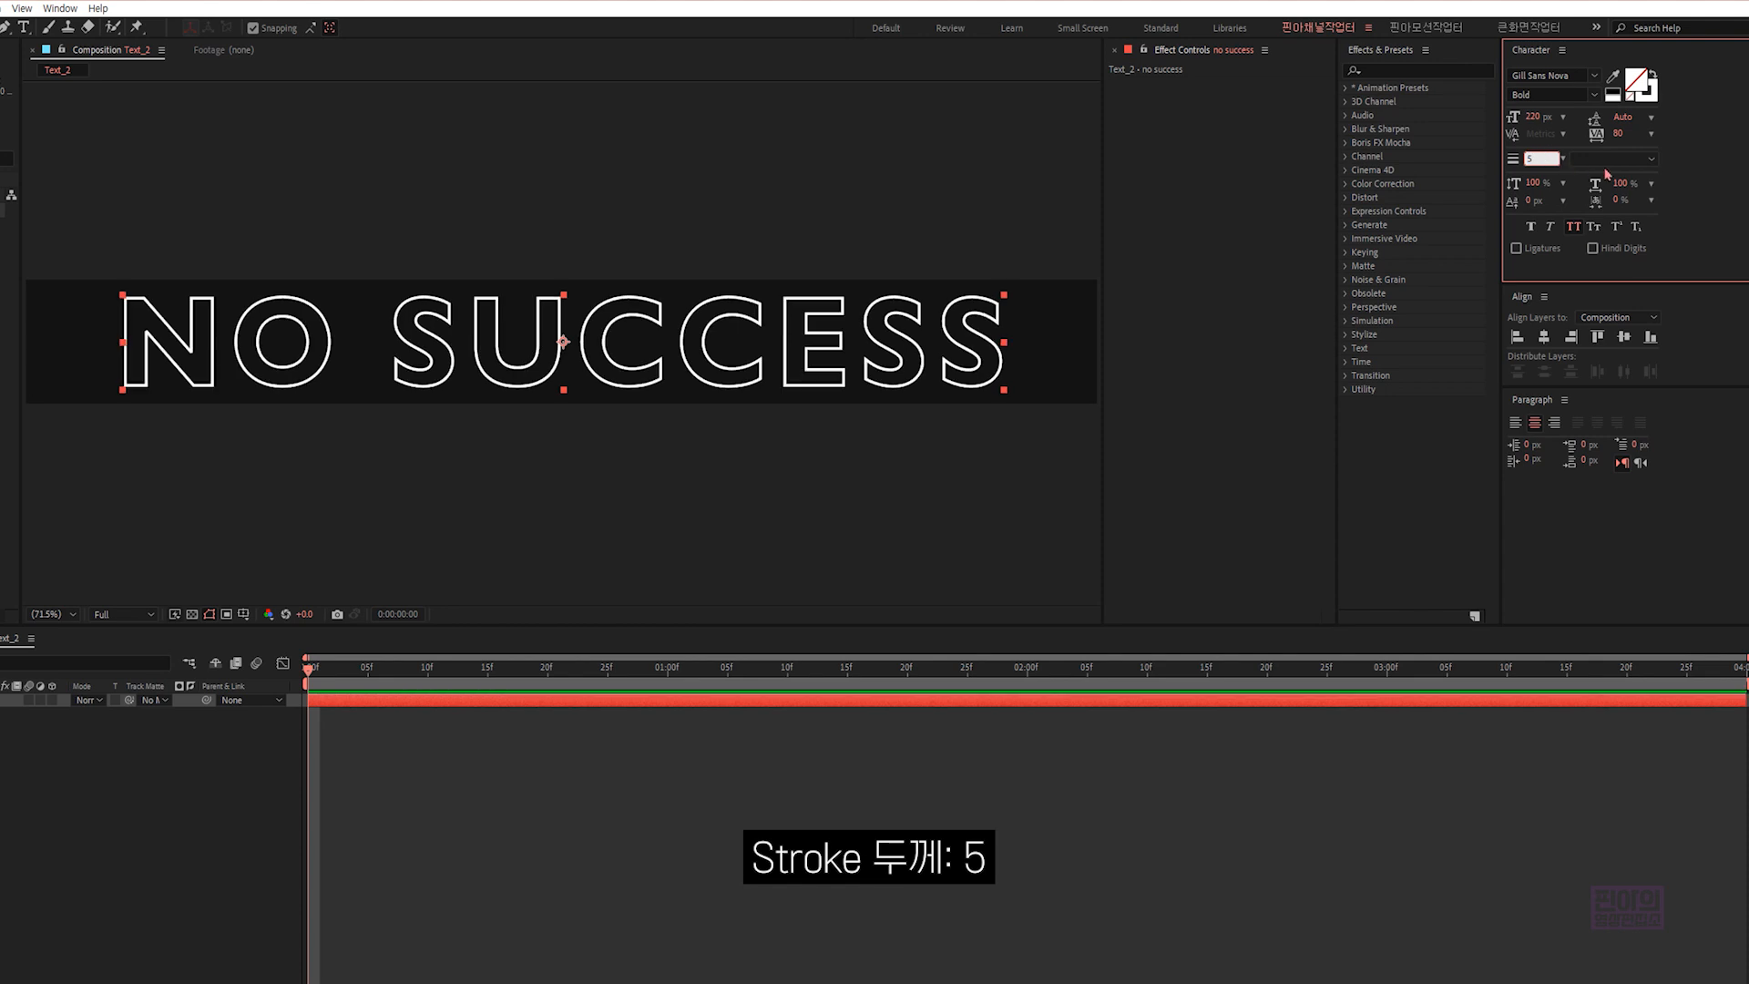
left_click(1543, 336)
left_click(1626, 342)
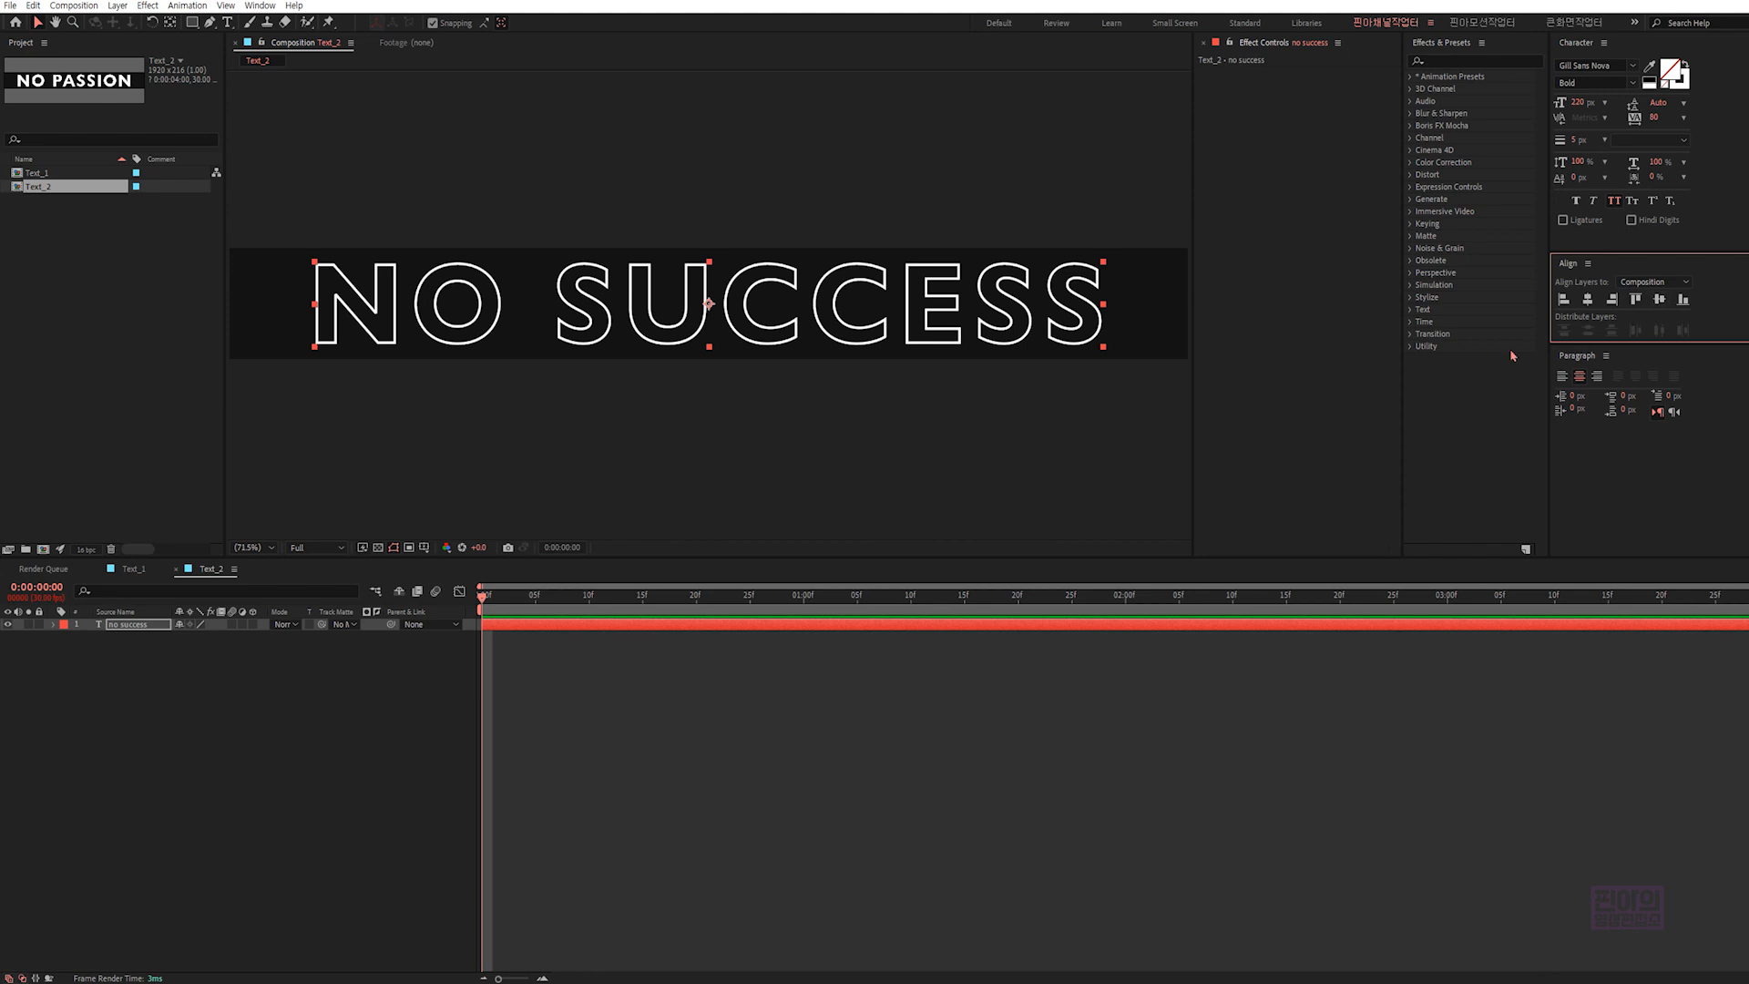
- Create a new composition named "total text" at 1920x216 px, 30 fps and 4 seconds
left_click(797, 653)
key("ctrl+n")
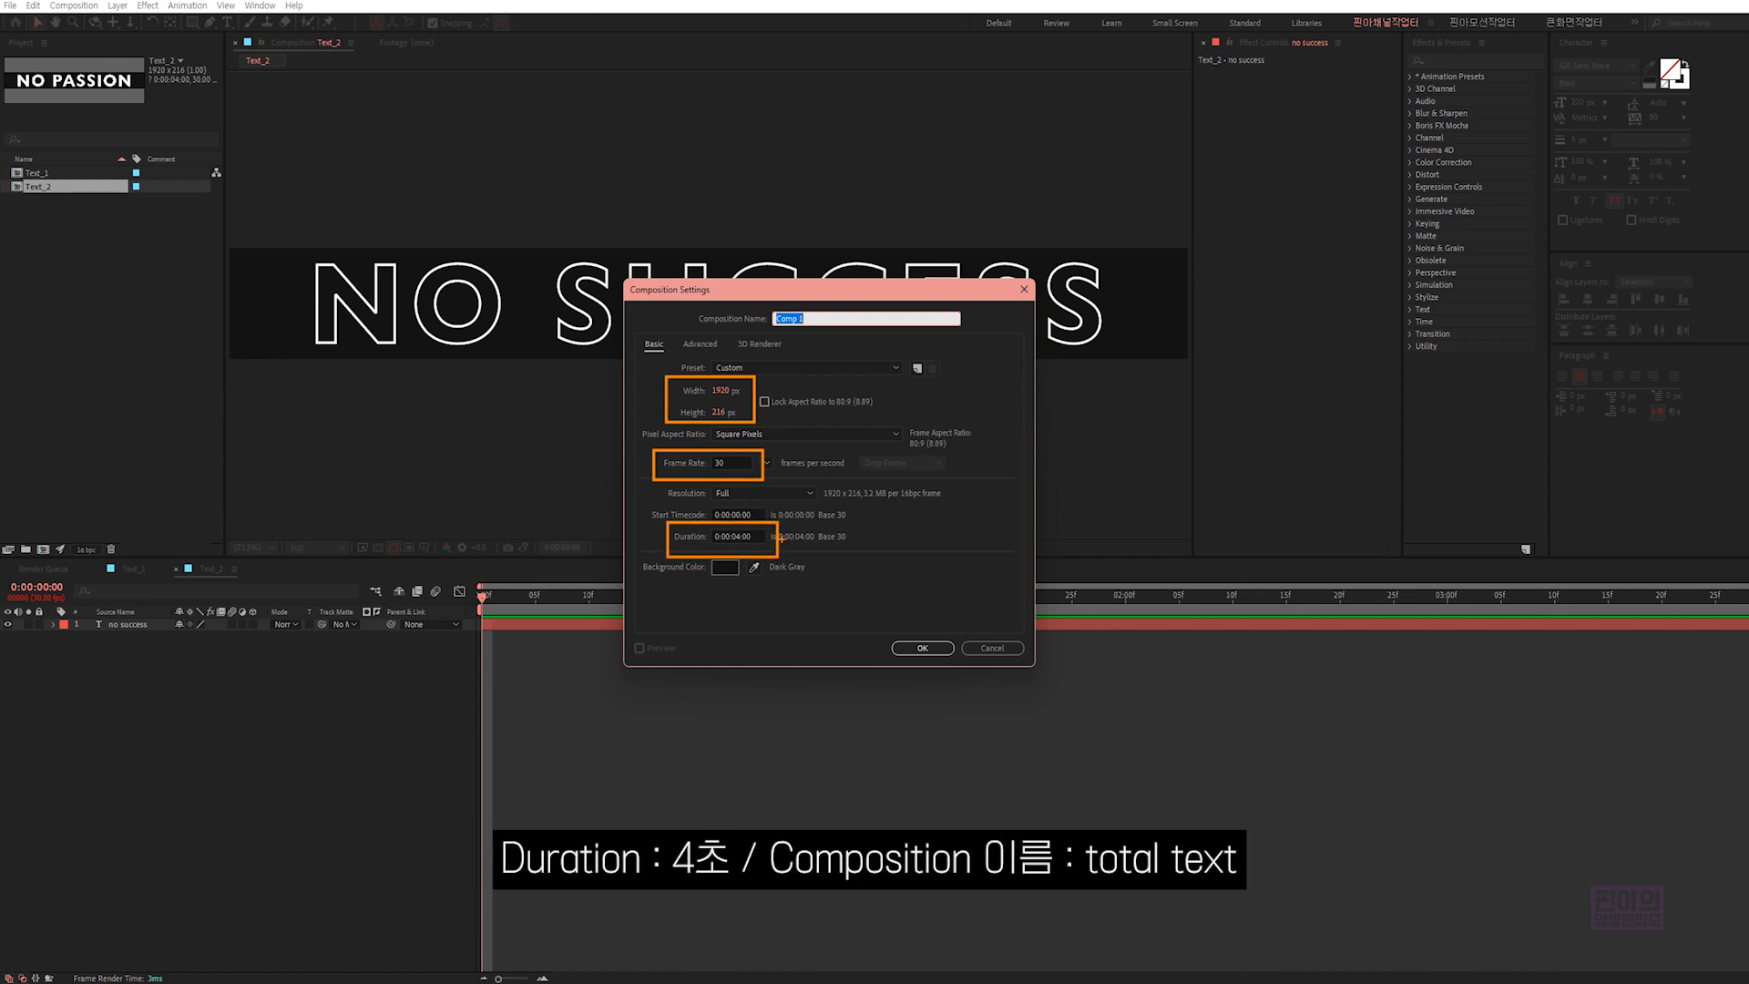
type("total text")
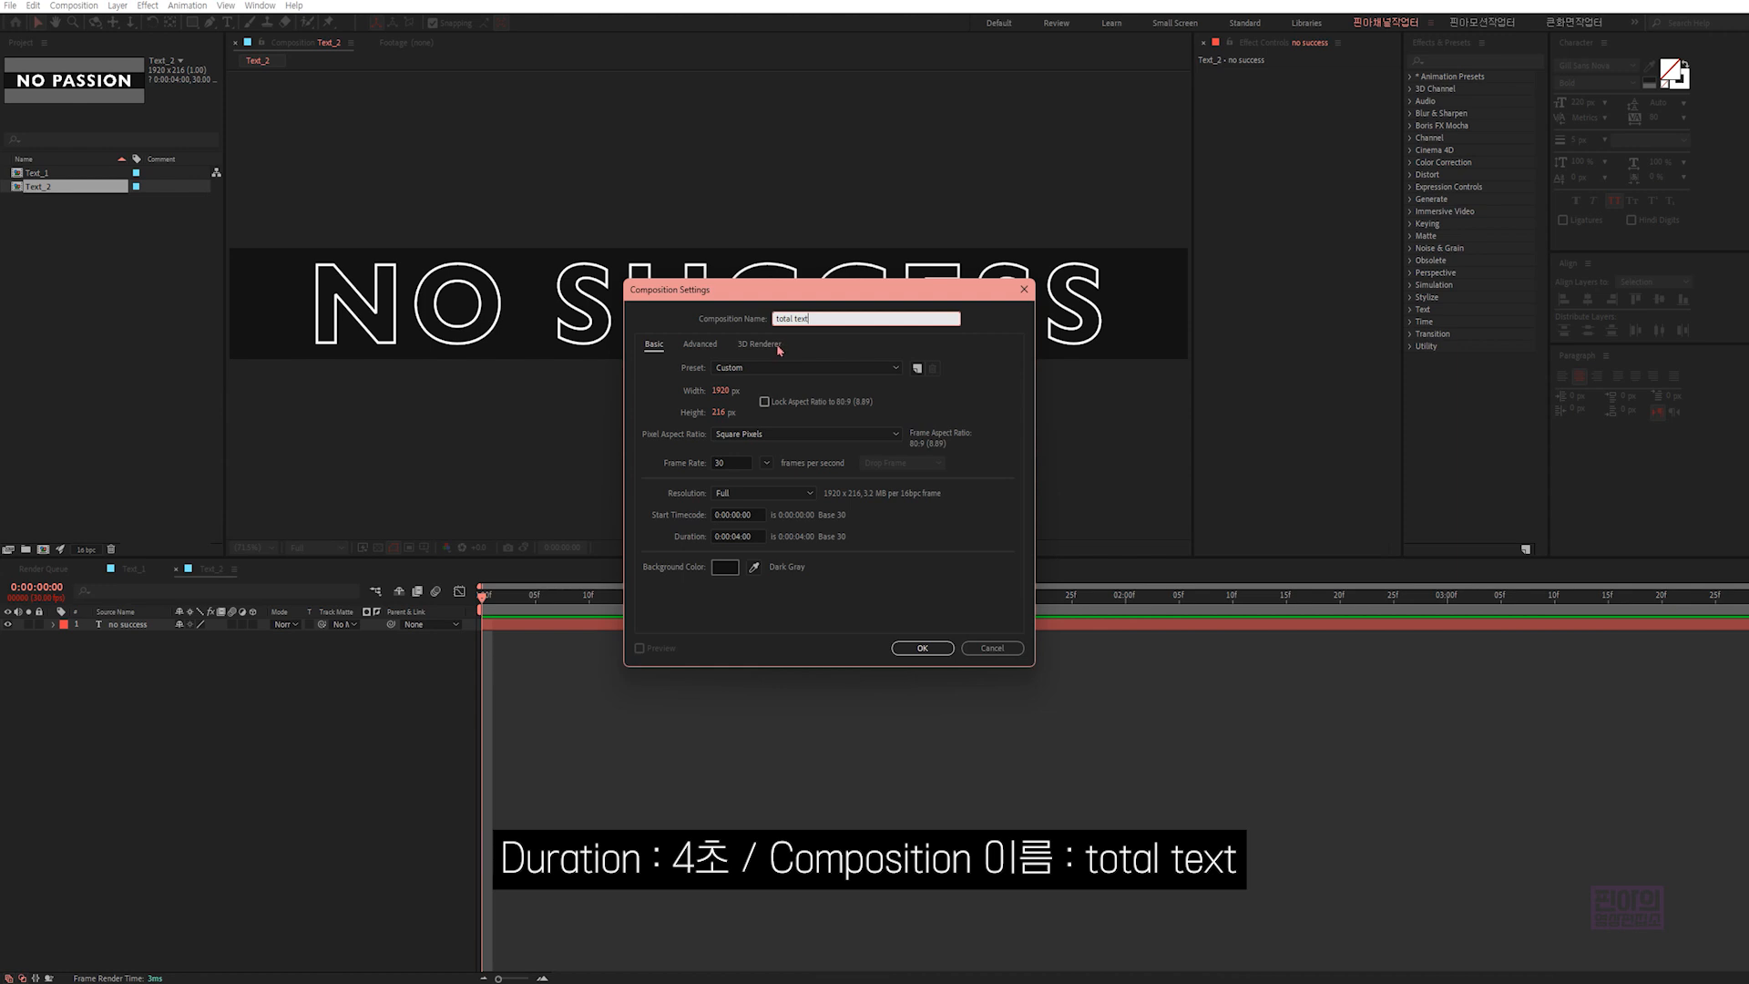
key("Return")
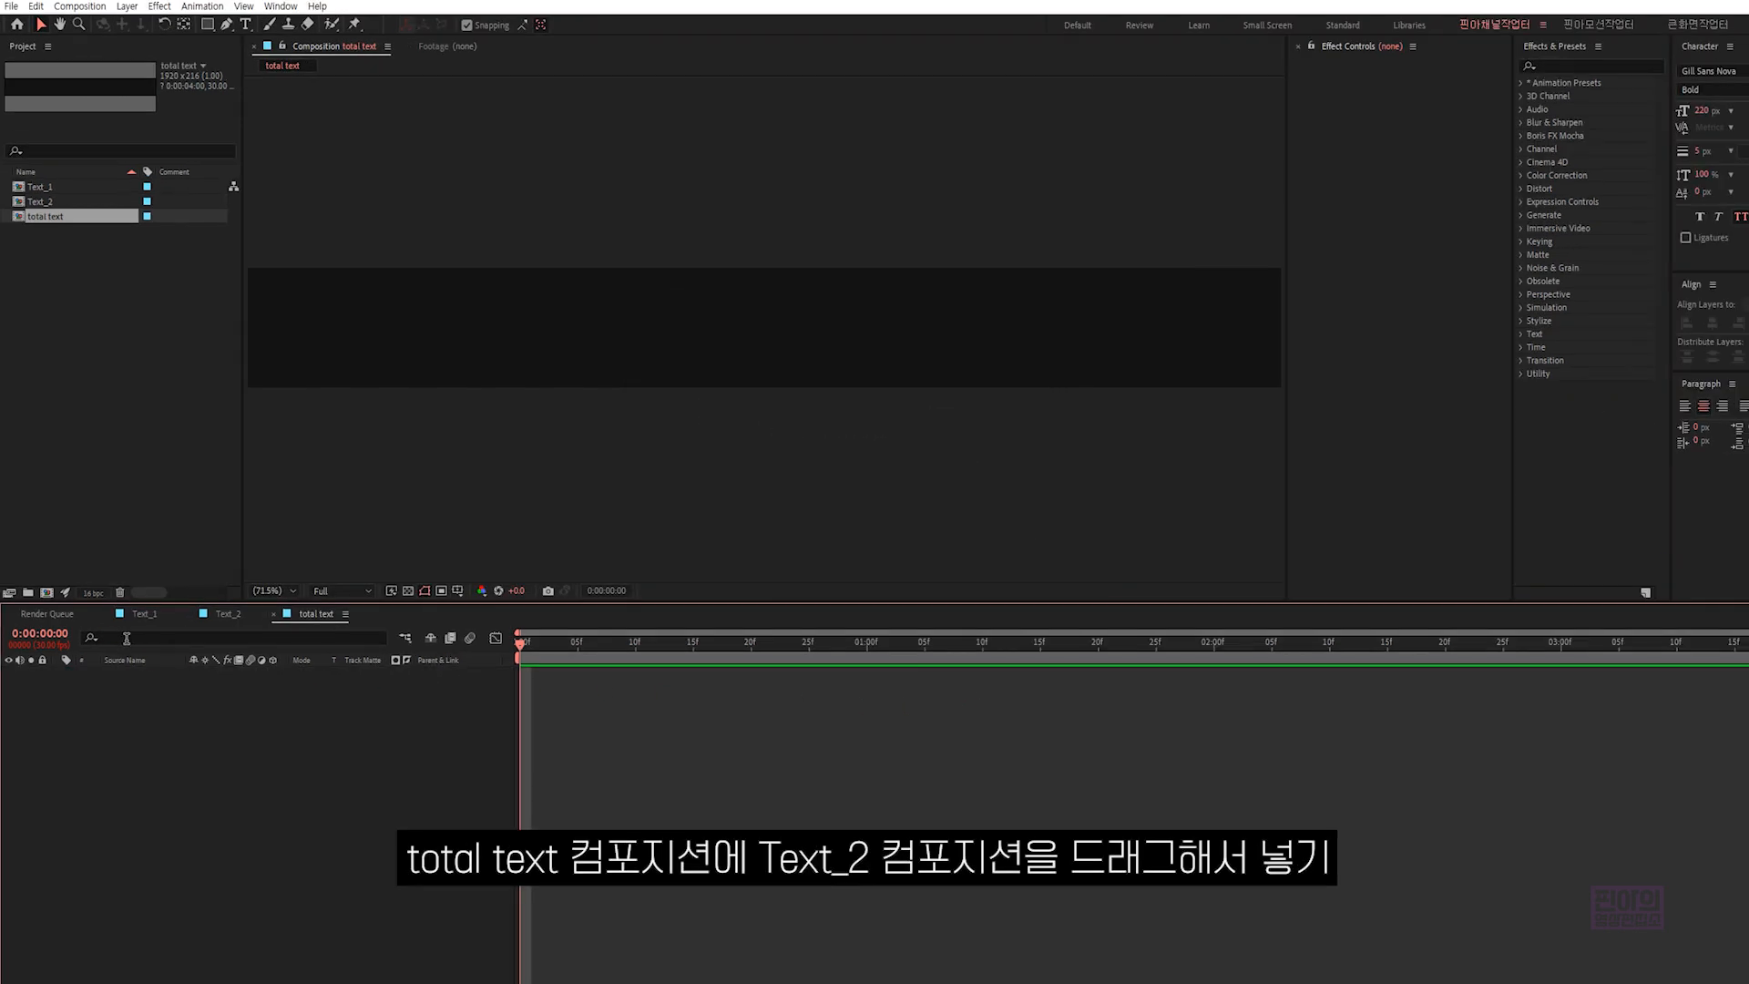
- Add Text_2 to the "total text" composition and move its anchor point to the middle of its right edge
left_click_drag(53, 202, 271, 743)
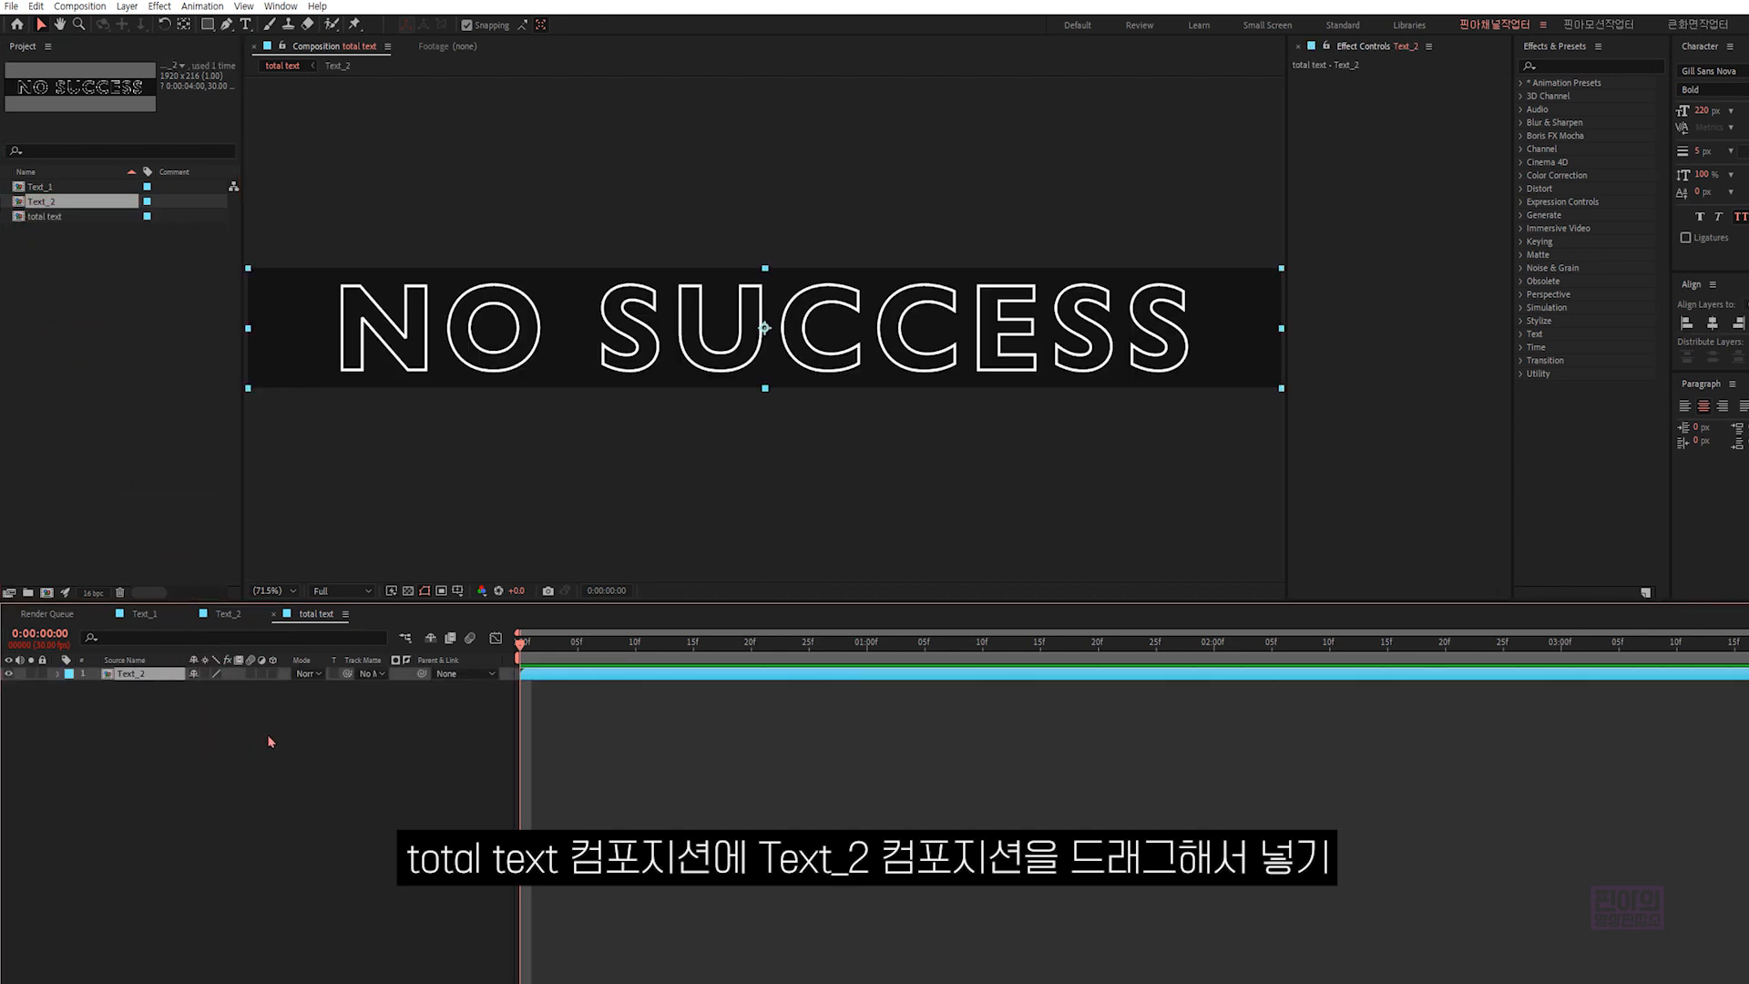
left_click(183, 26)
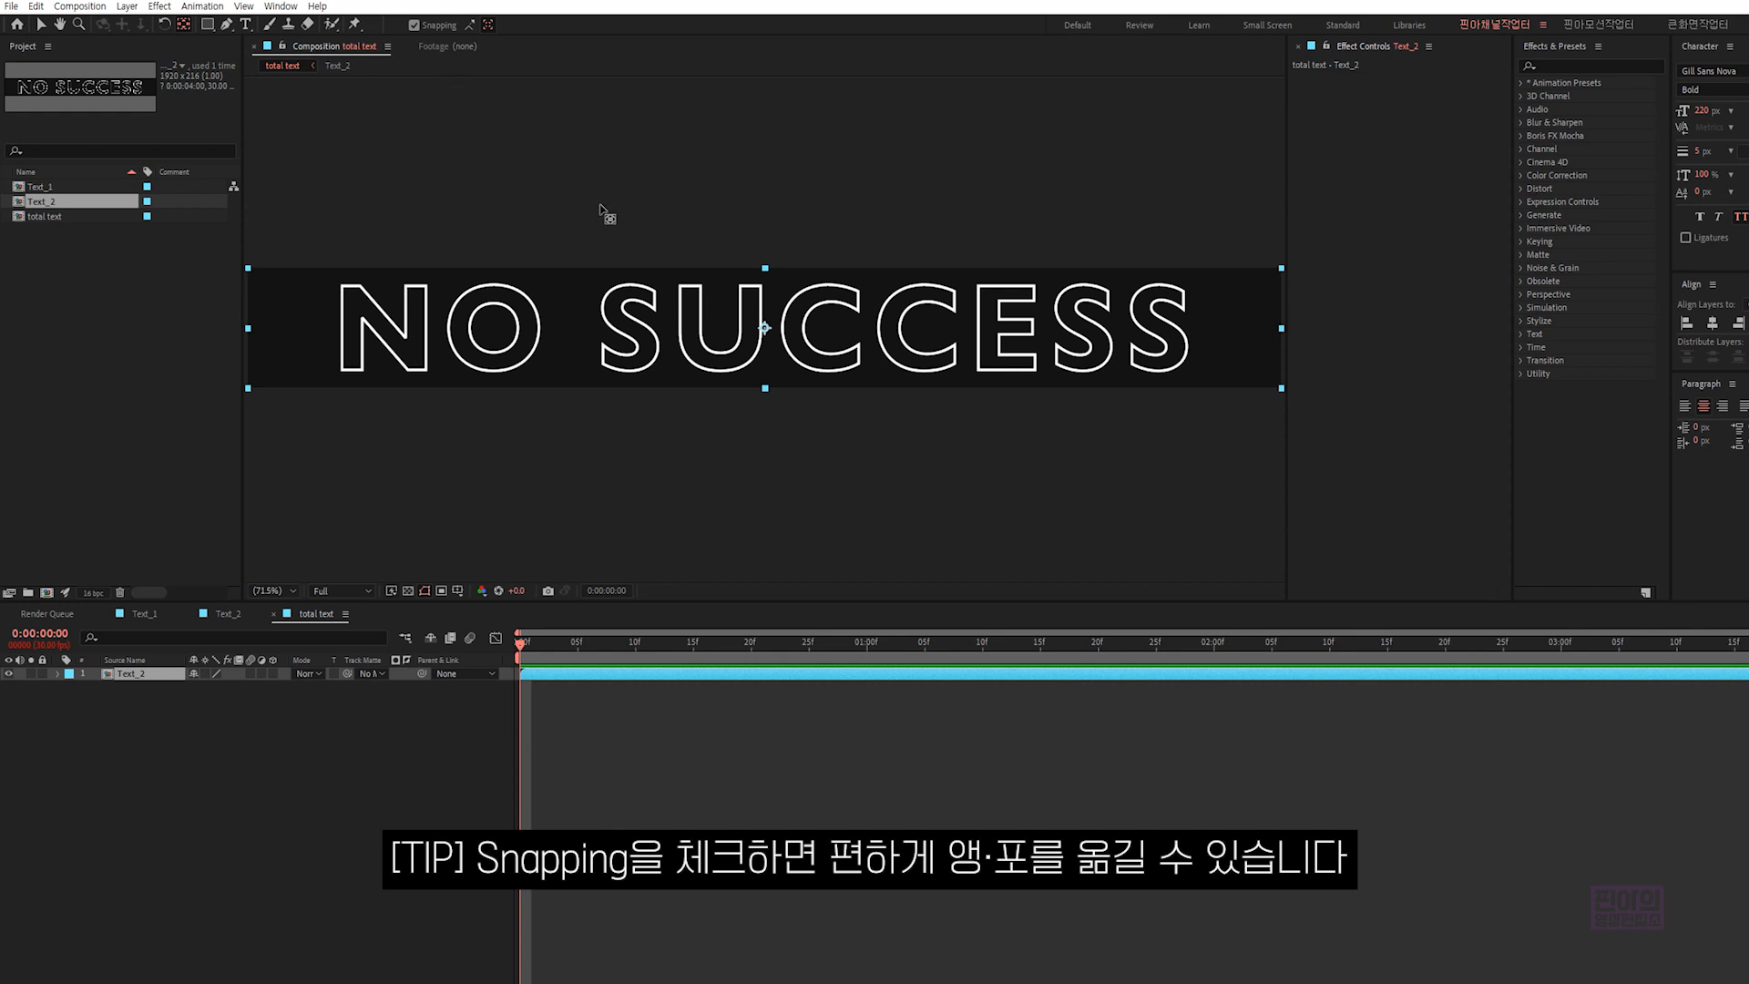
left_click_drag(772, 339, 1280, 353)
- Unlink the Scale proportions of the Text_2 layer and set a Scale keyframe at 0 seconds
left_click(155, 676)
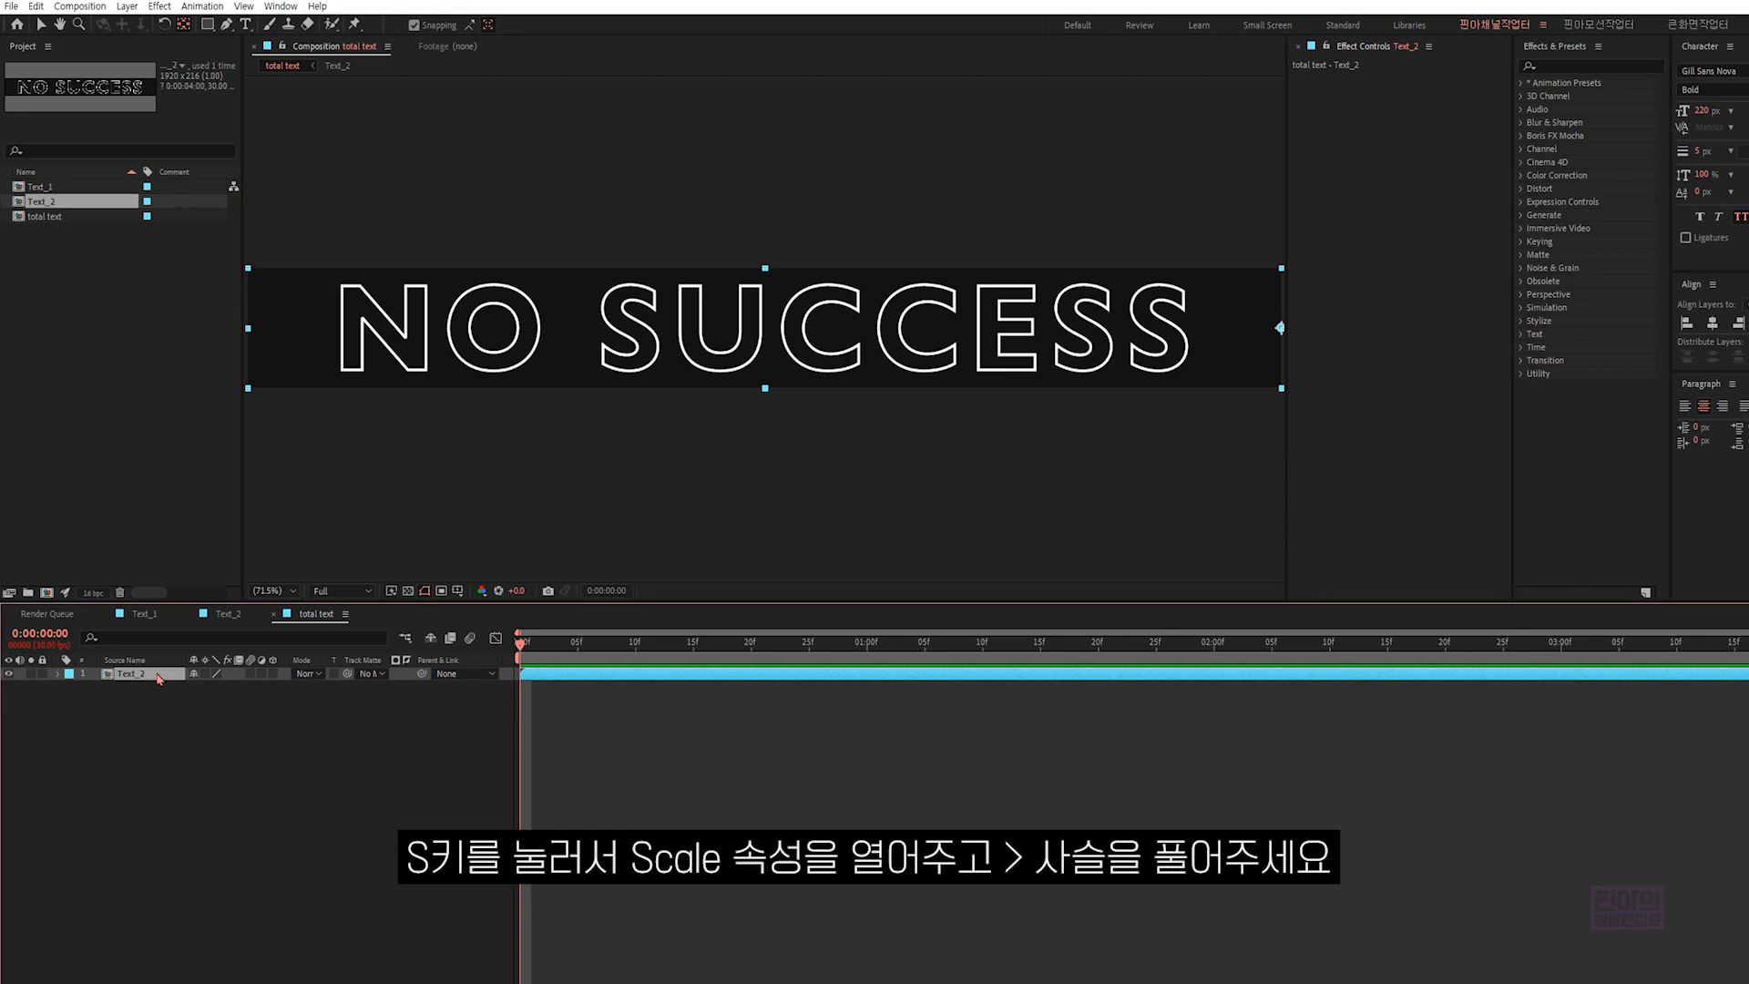
key("s")
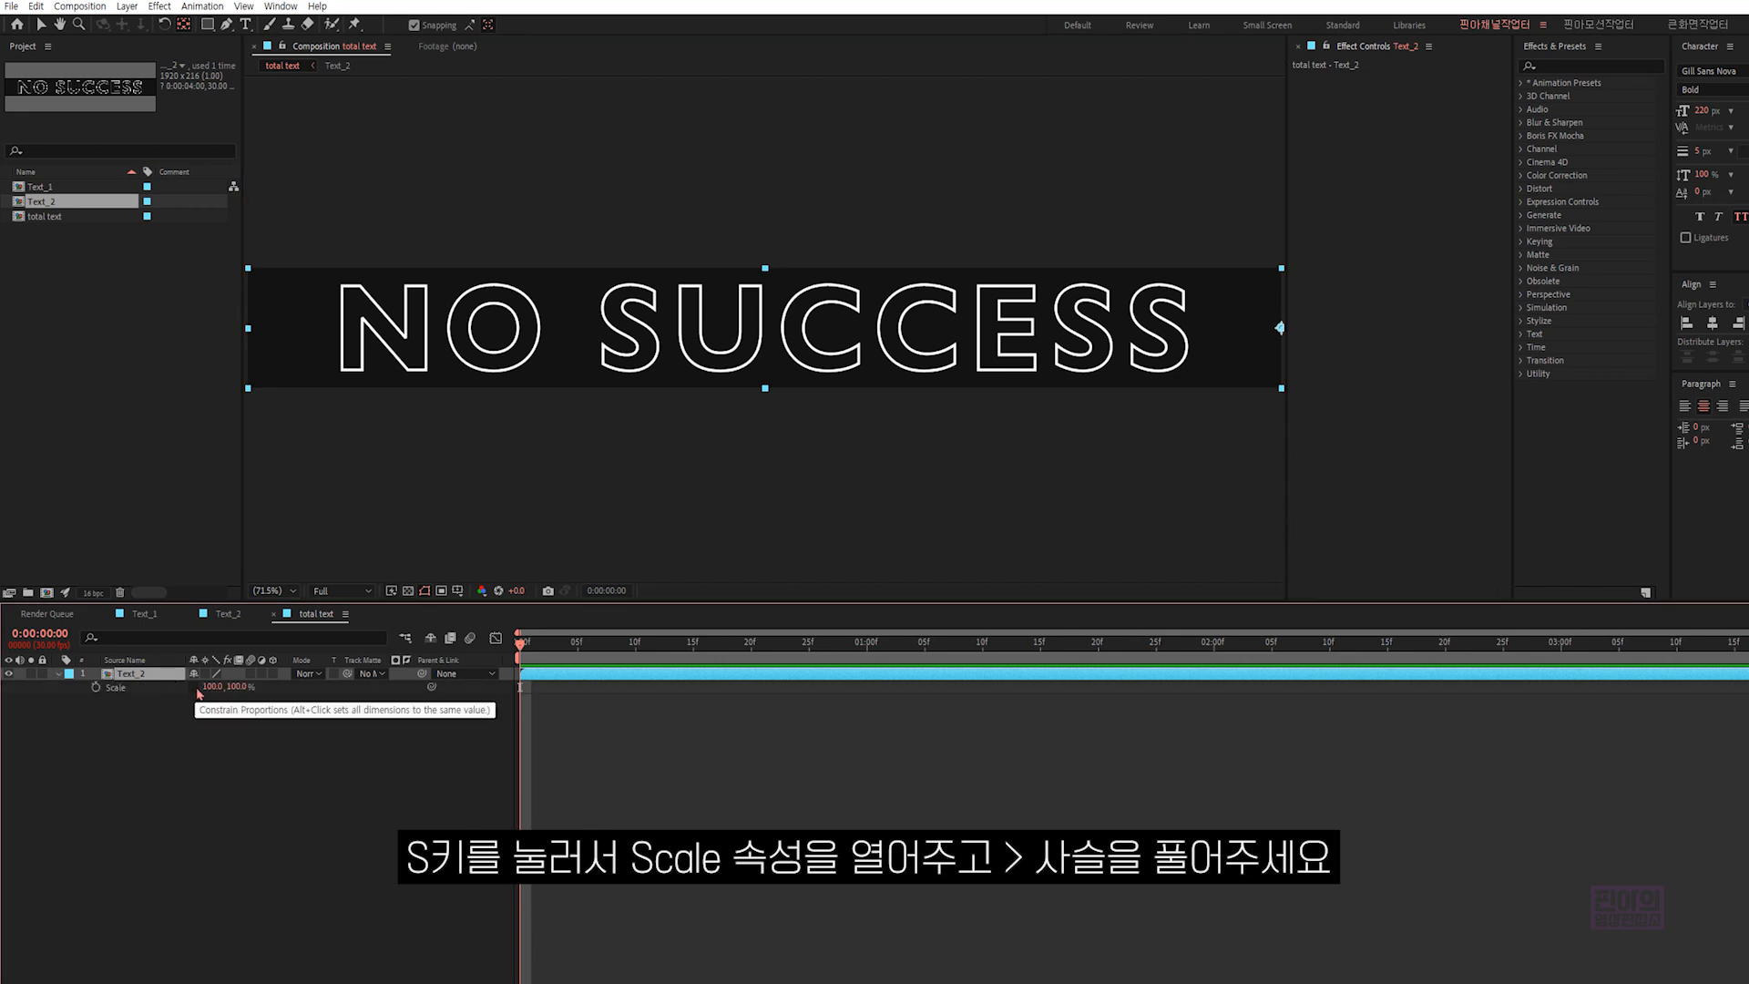
left_click(195, 690)
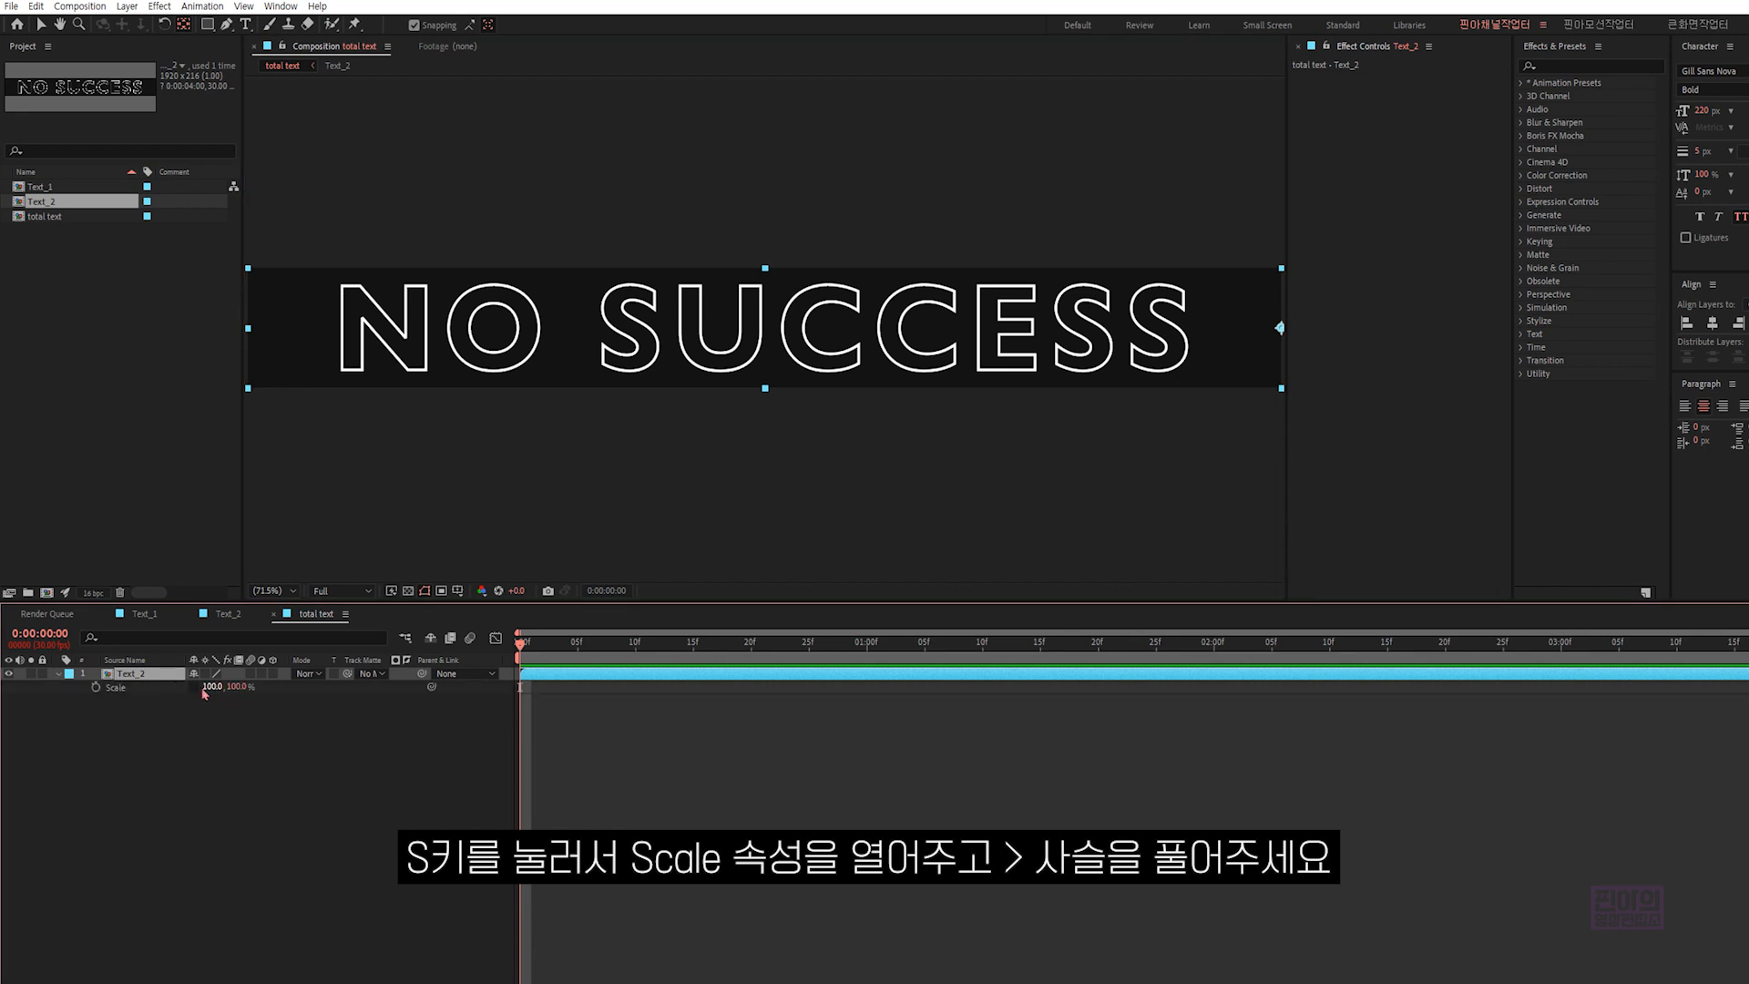
left_click(96, 688)
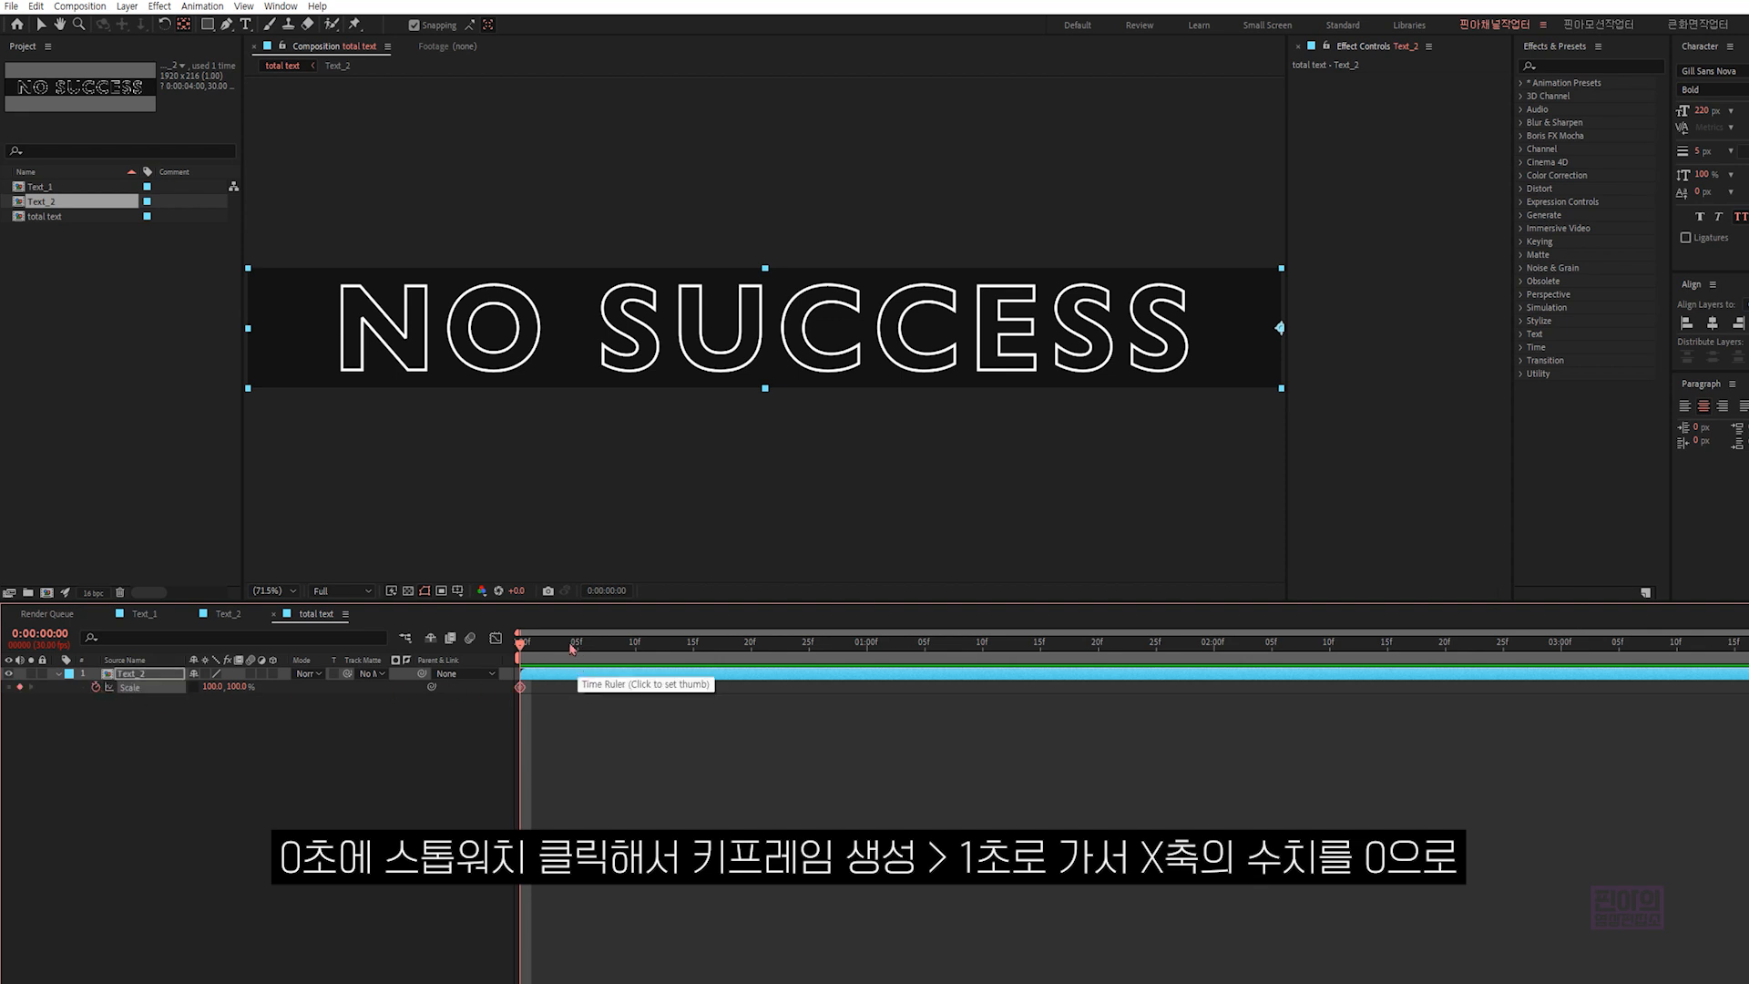
- Set the horizontal Scale of the Text_2 layer to 0% at 1 second
left_click_drag(522, 645, 867, 643)
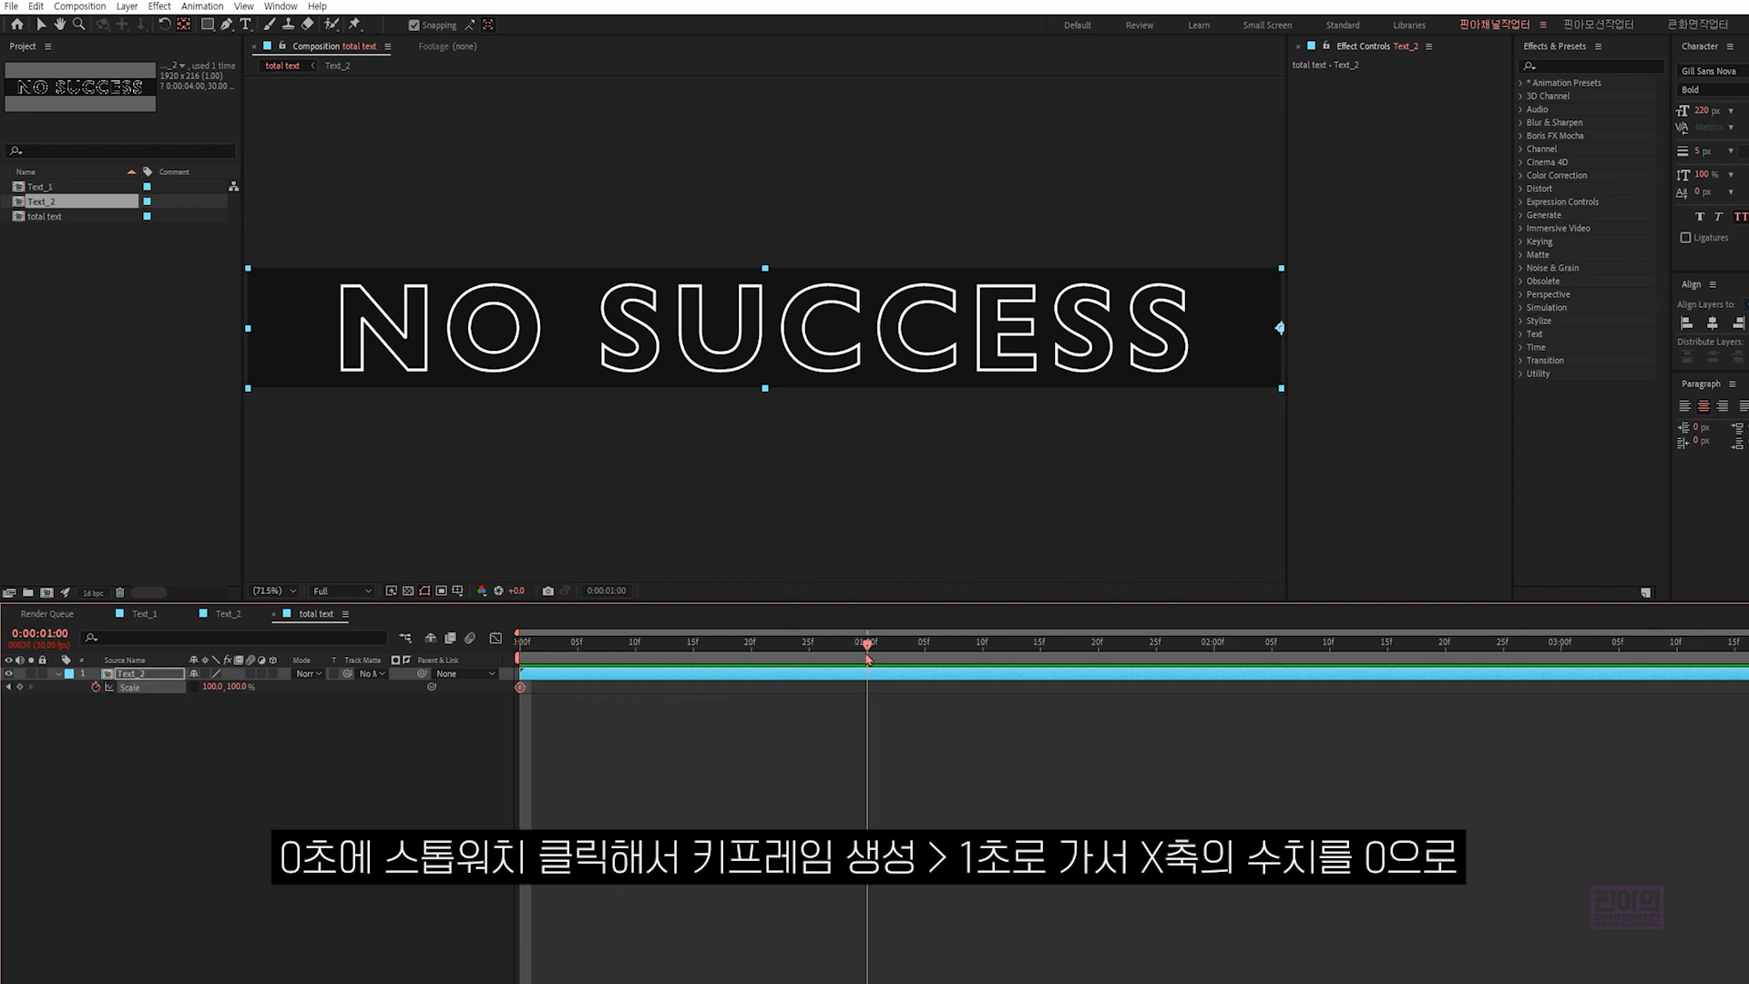
left_click(208, 687)
type("0")
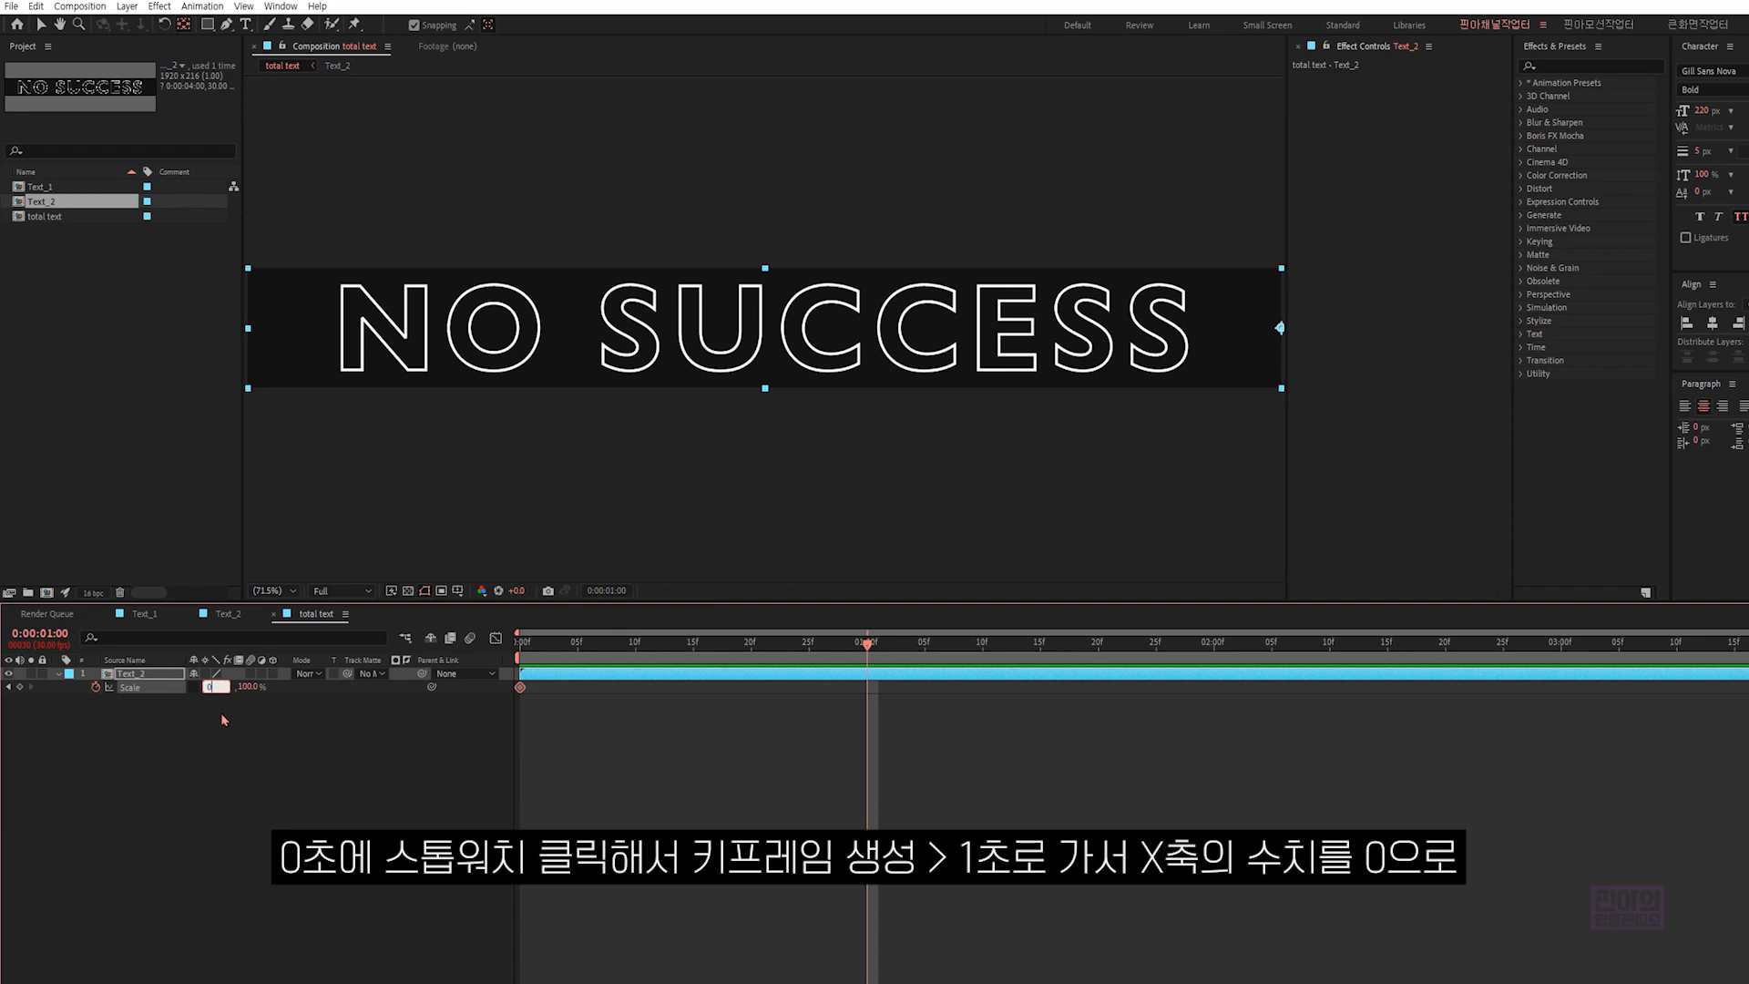
left_click(252, 743)
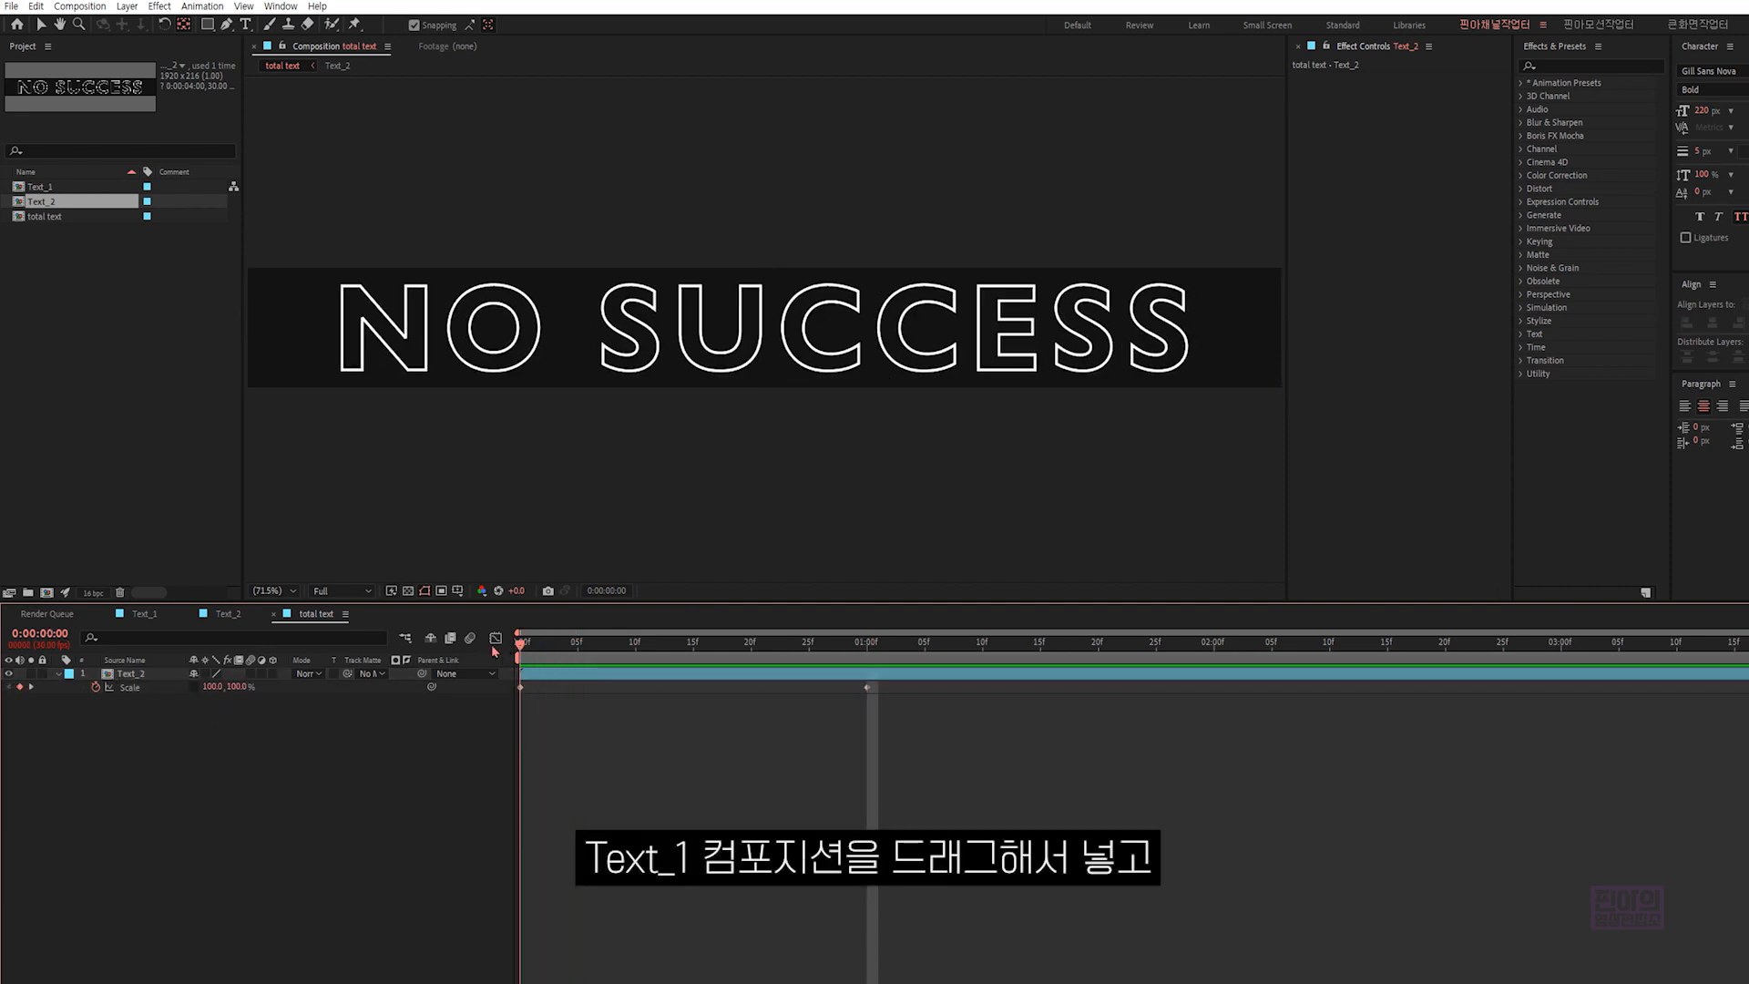
- Add Text_1 above Text_2 in the "total text" composition, starting at 0 seconds, and give it the Strawberry label color
key("Home")
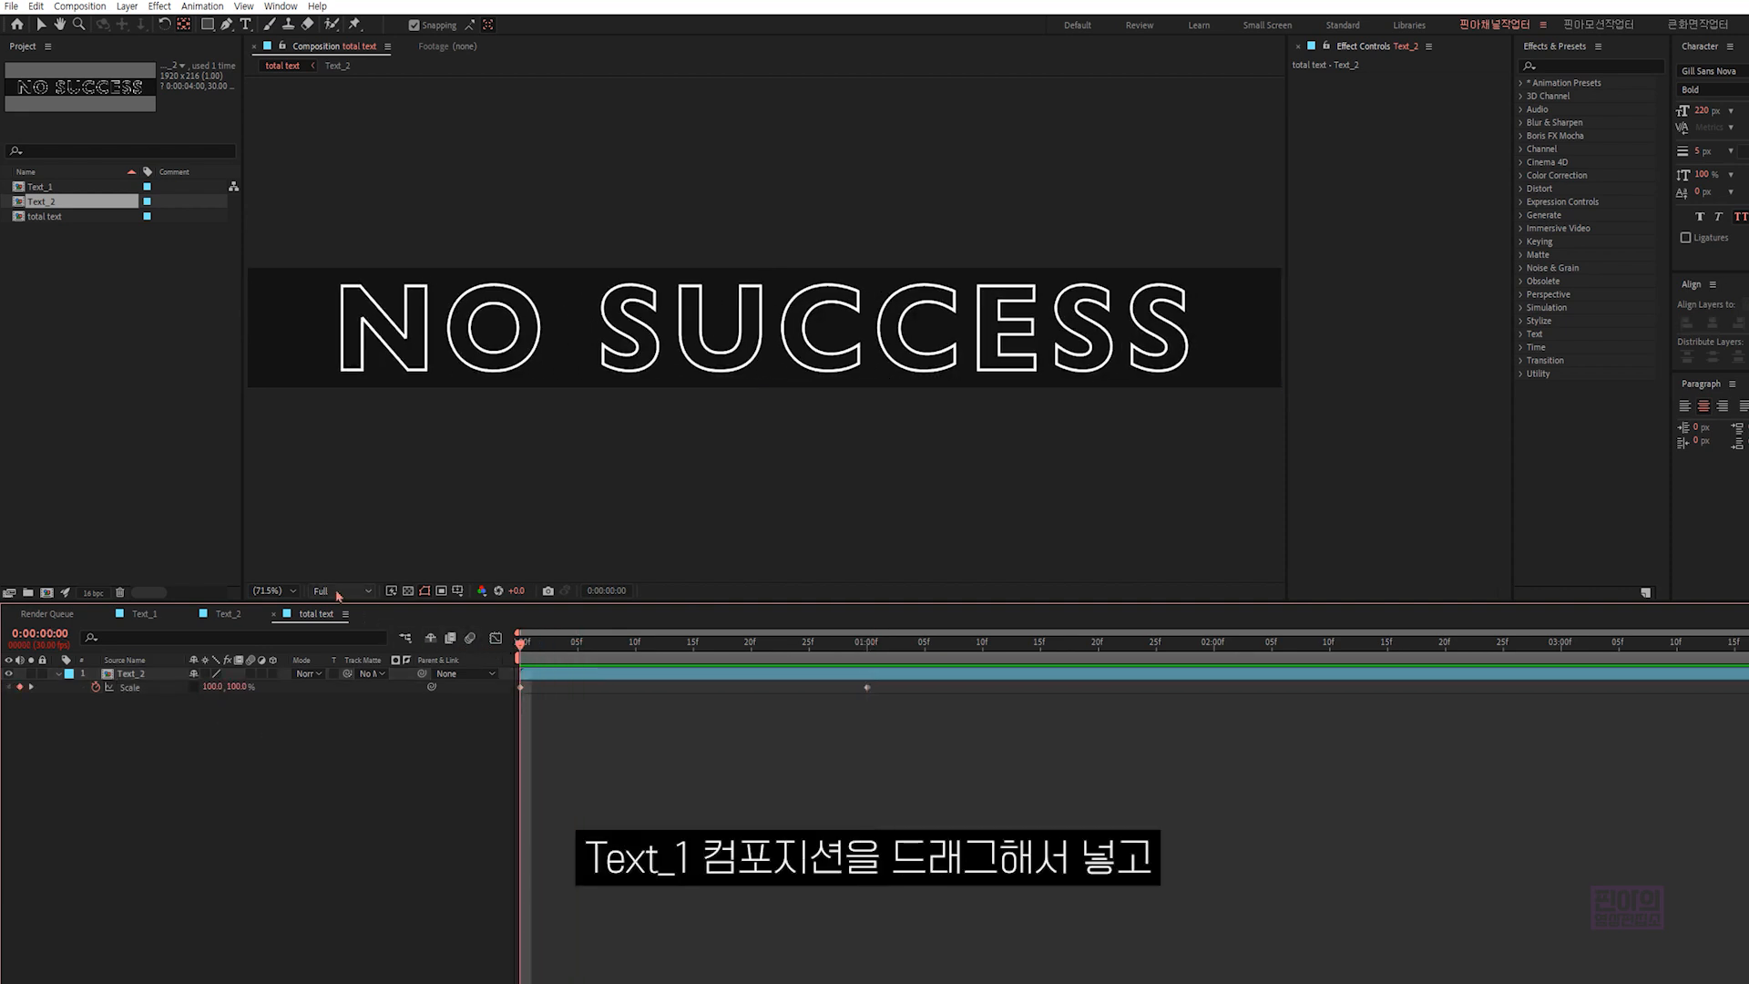
left_click(47, 192)
left_click_drag(57, 189, 138, 677)
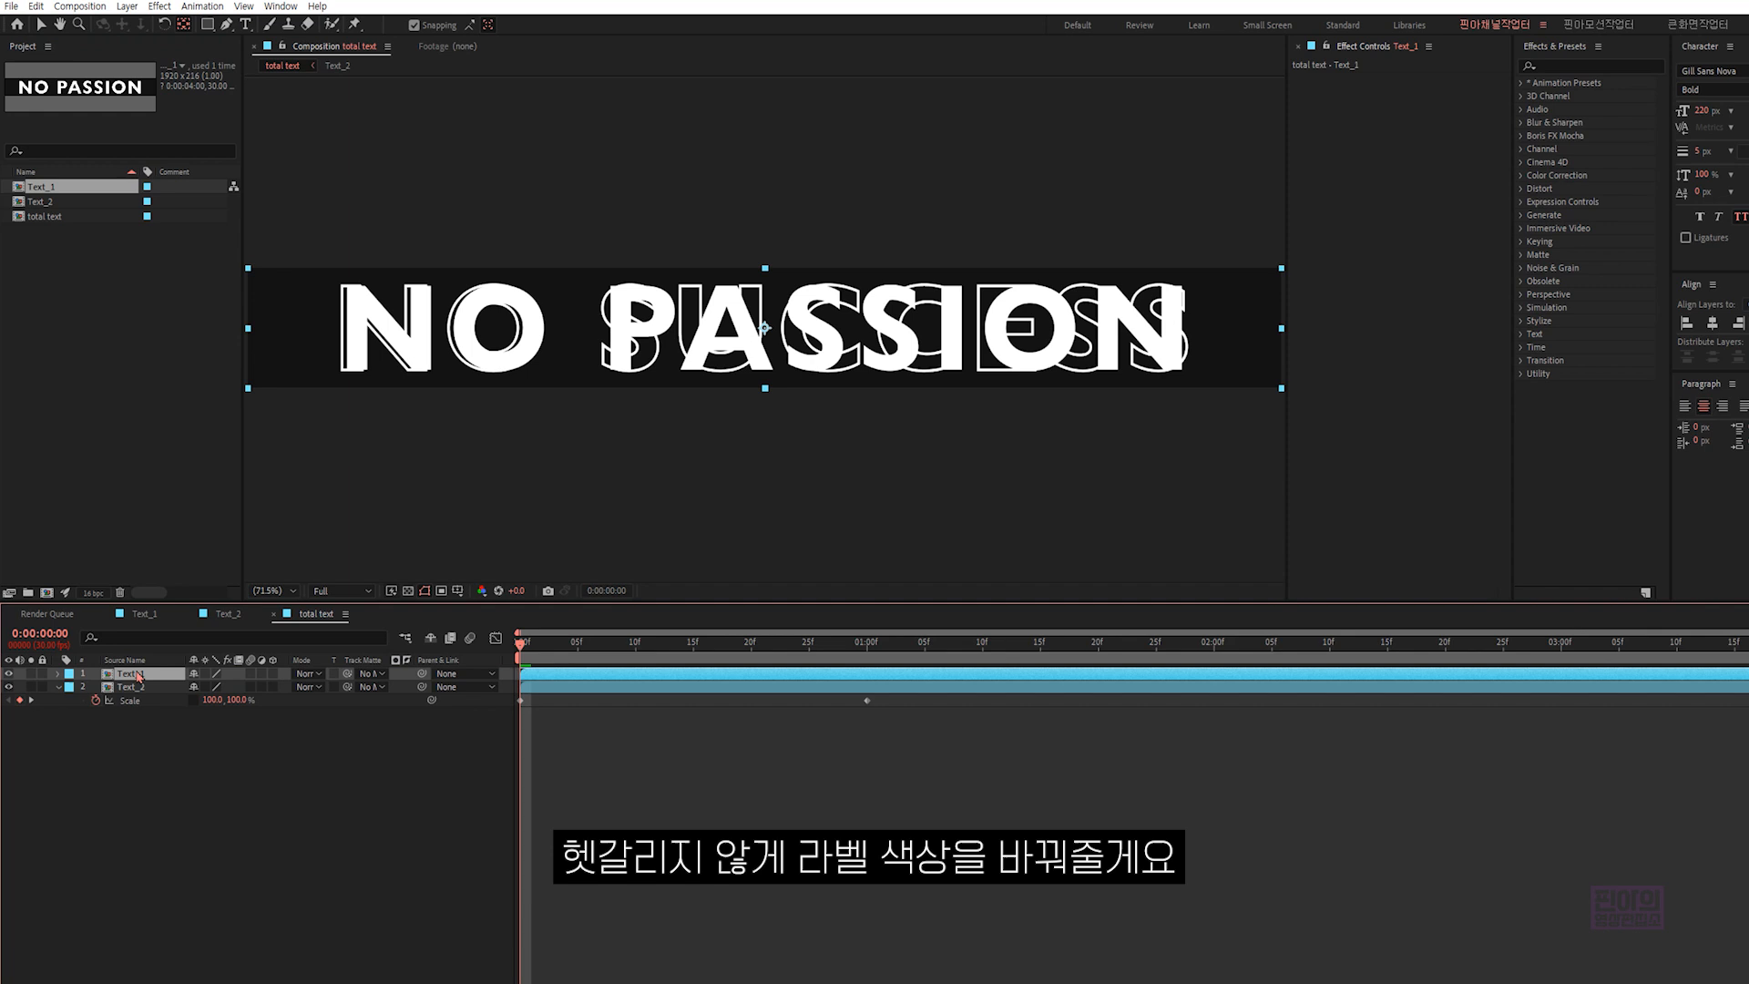
left_click(71, 679)
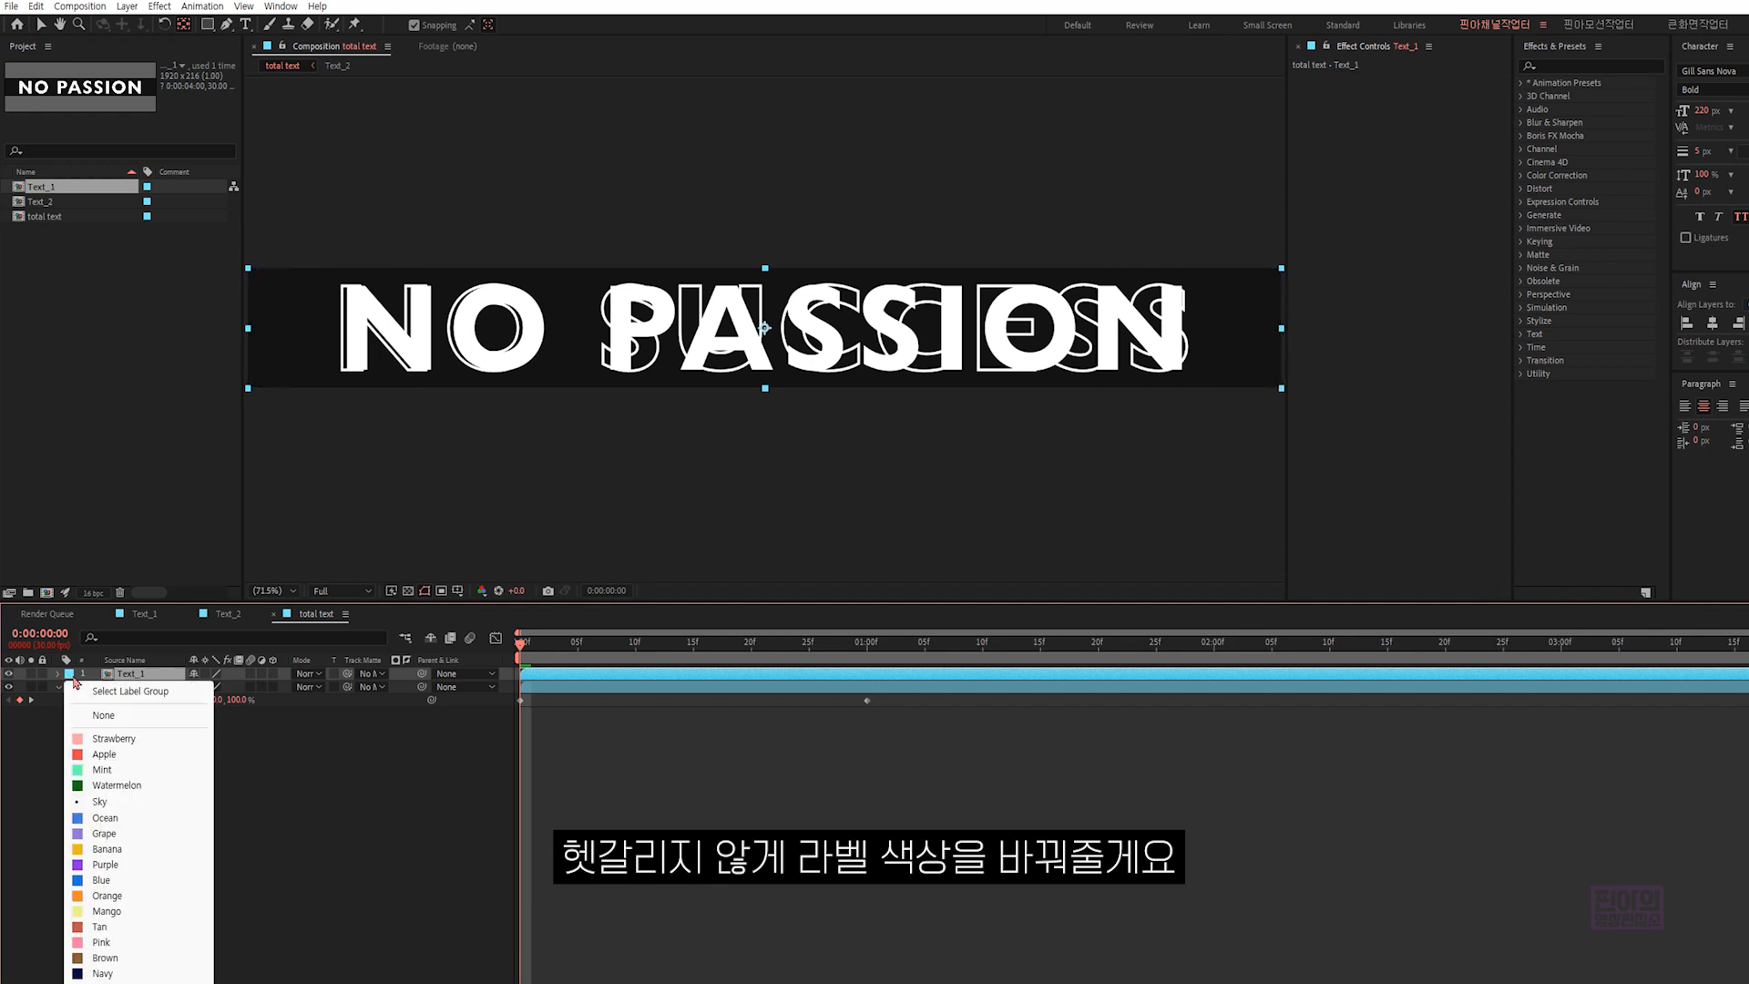
left_click(123, 740)
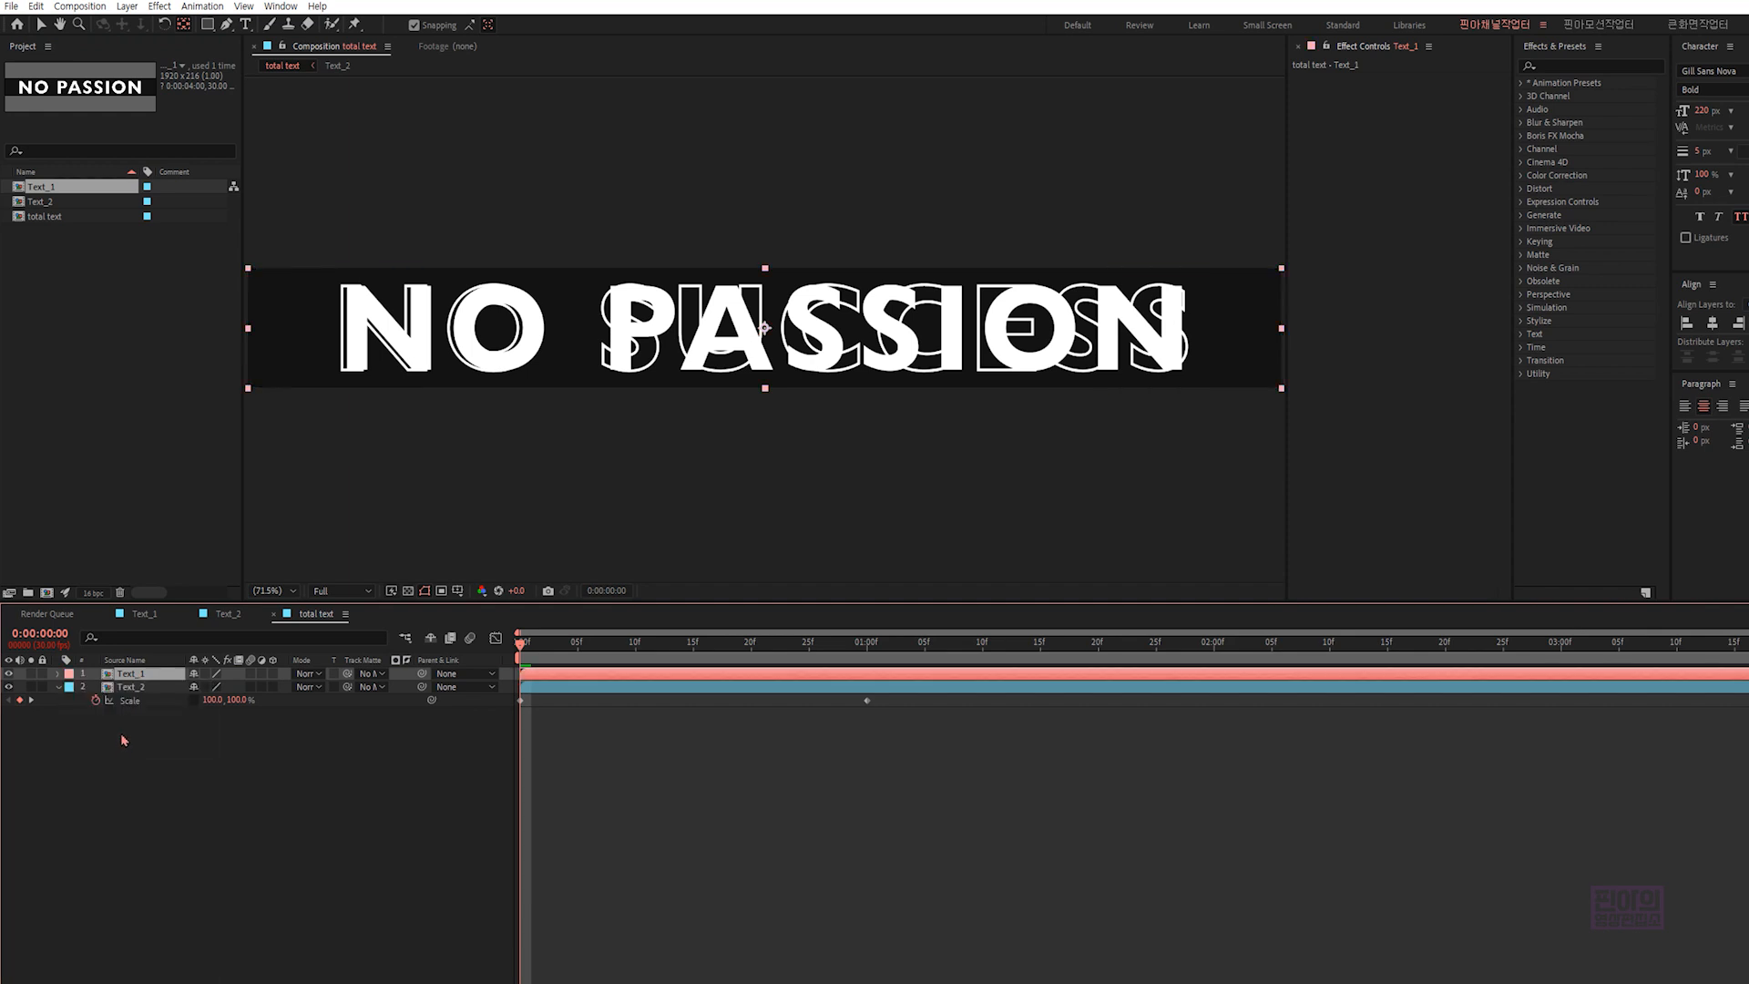
- Solo the Text_1 layer and move its anchor point to the middle of its left edge
left_click(35, 674)
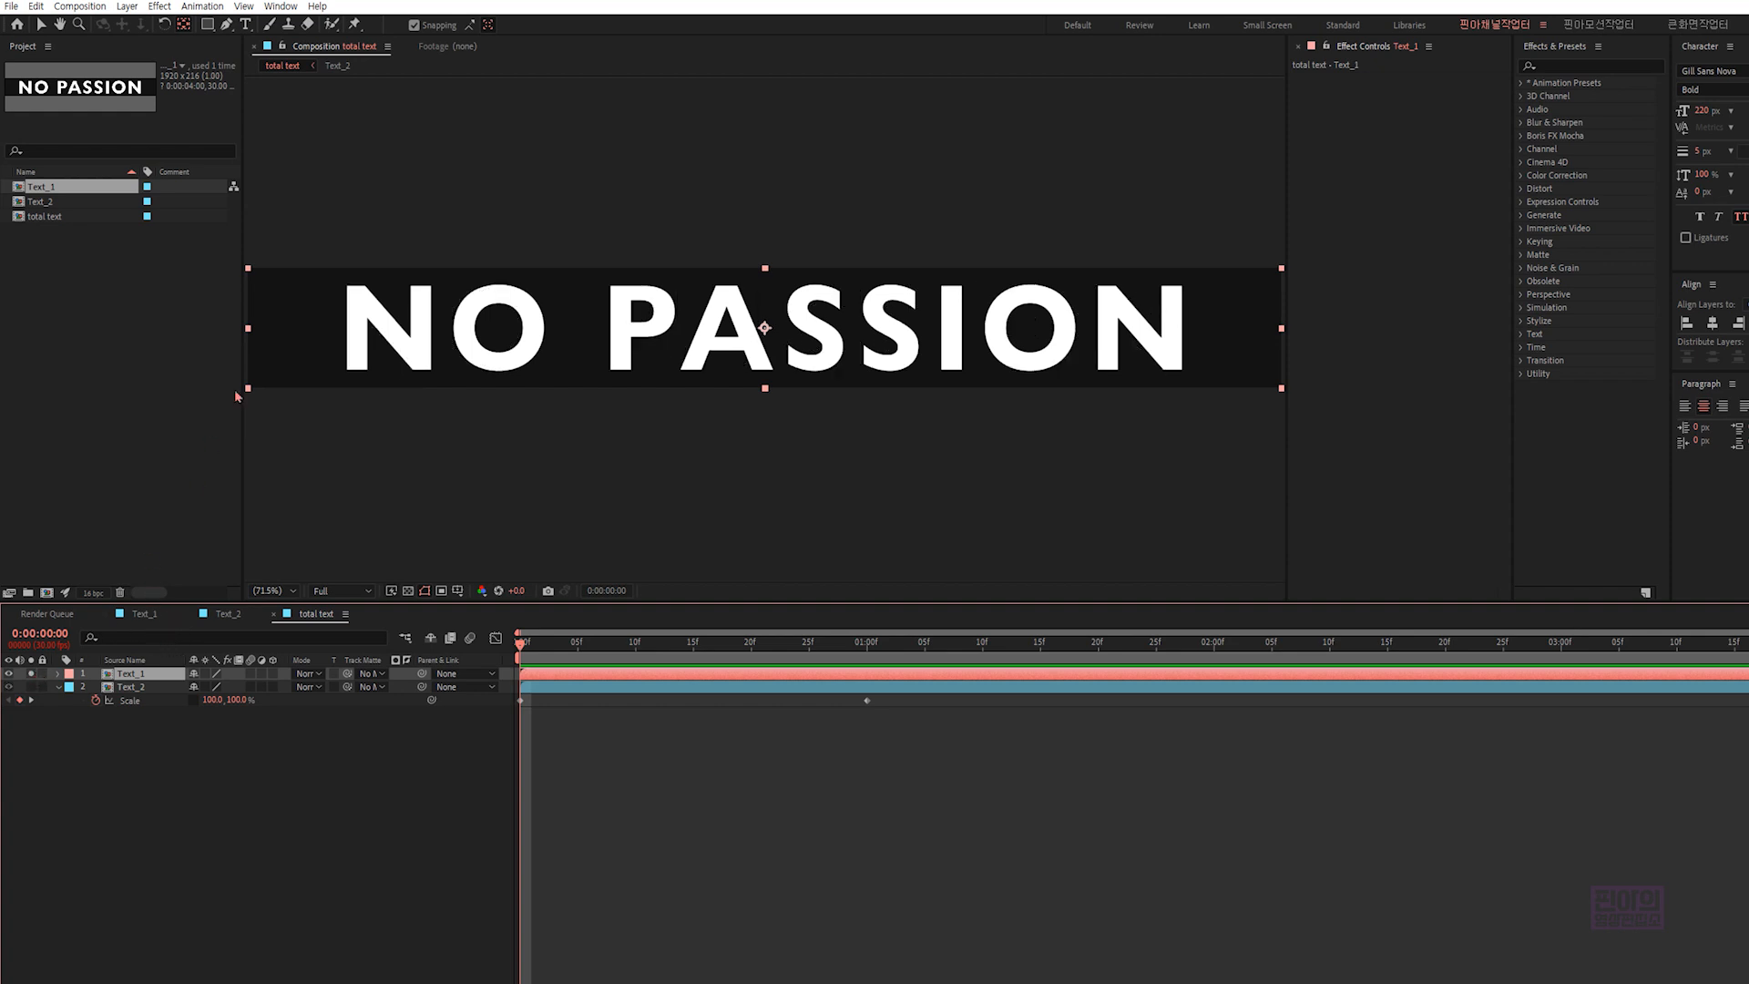
left_click(185, 27)
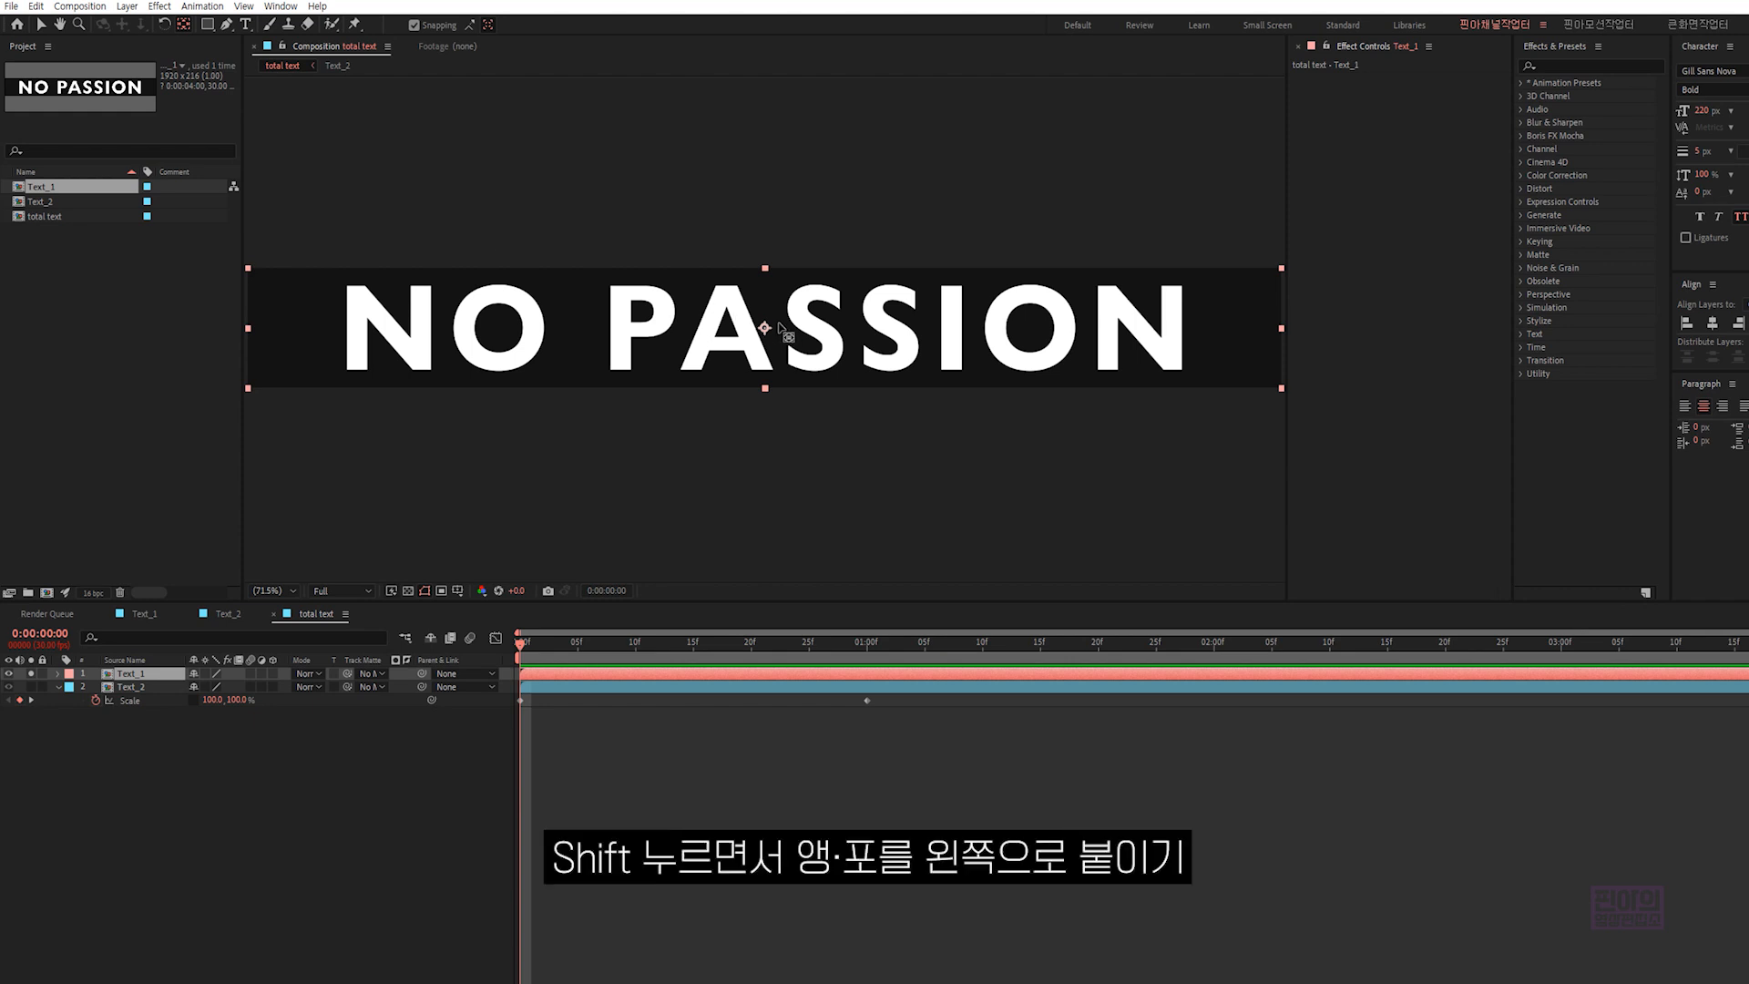
left_click_drag(766, 332, 253, 330)
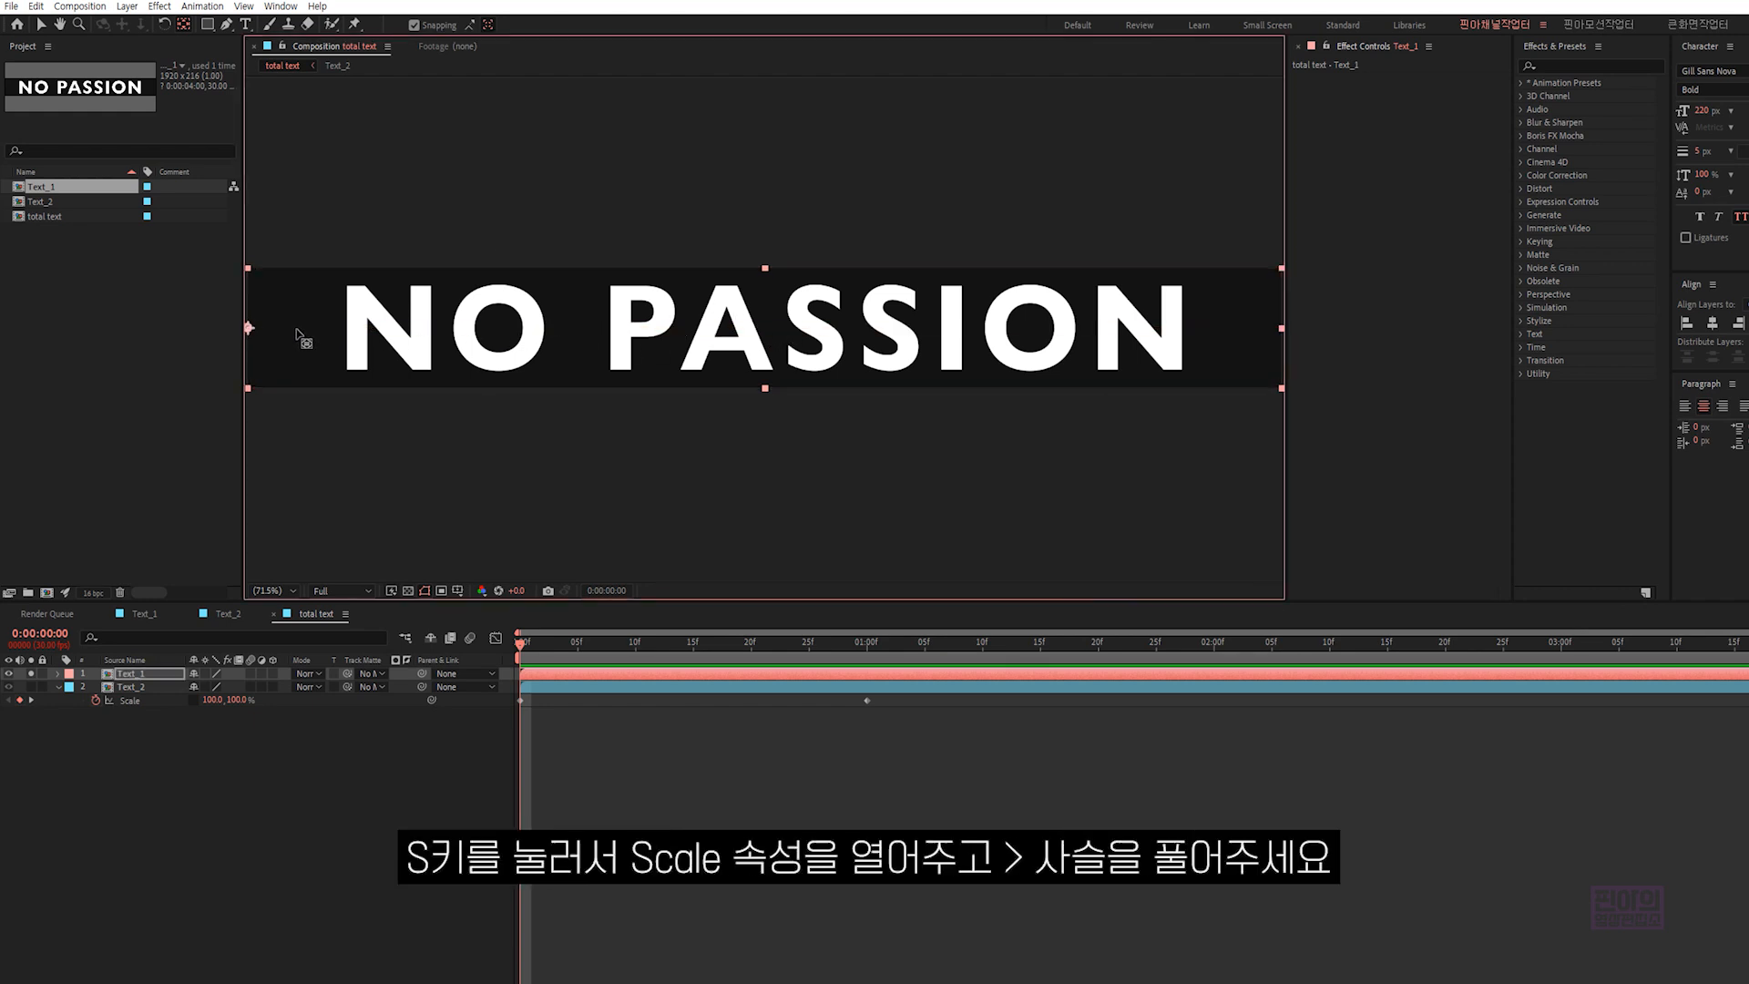
- Unlink the Scale proportions of the Text_1 layer and set a Scale keyframe at 1 second
left_click(143, 676)
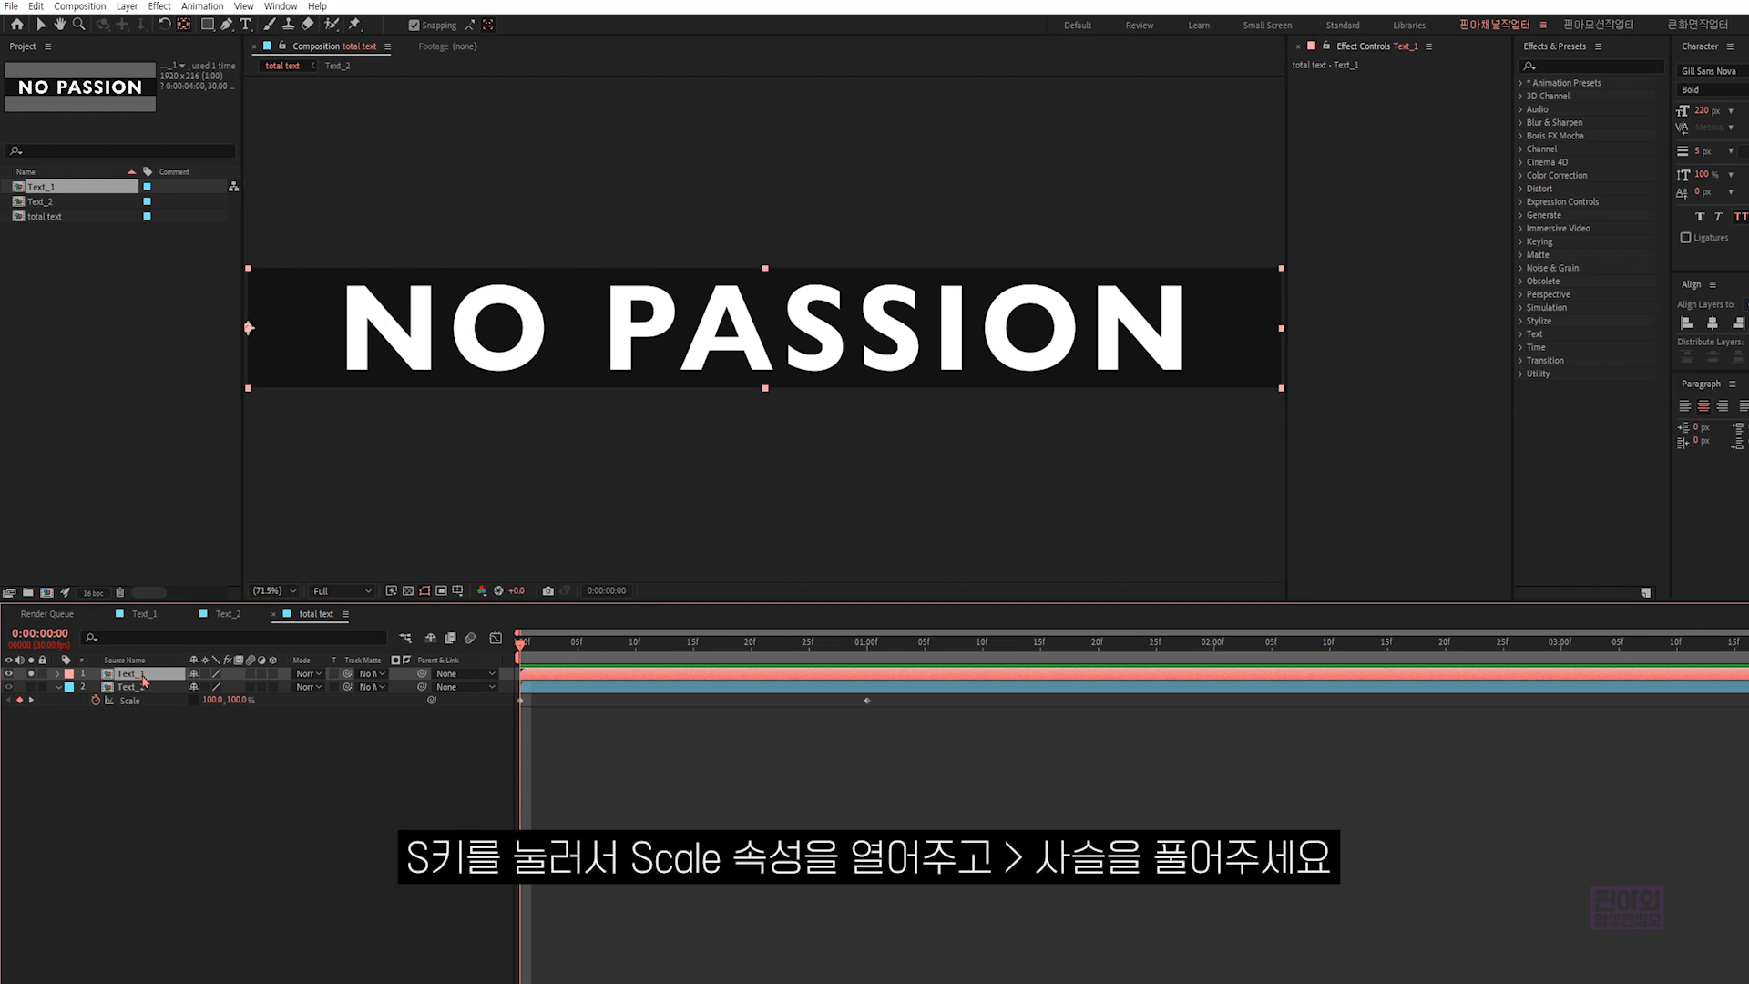
key("s")
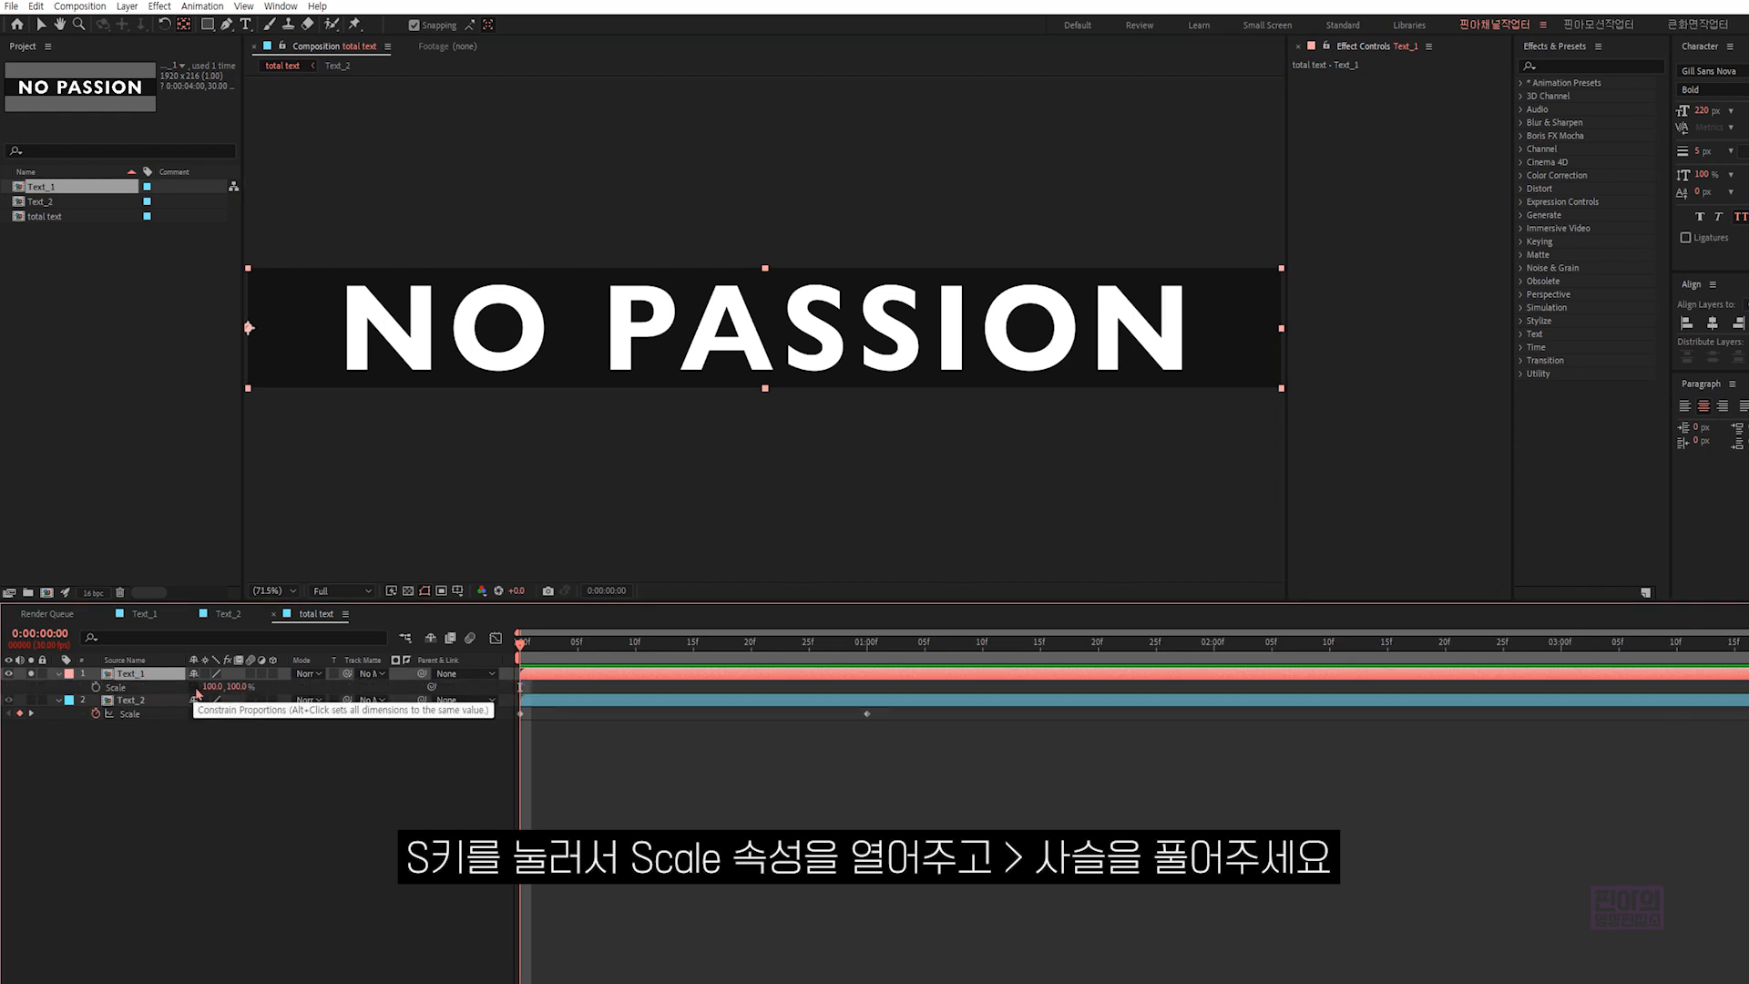
left_click(866, 642)
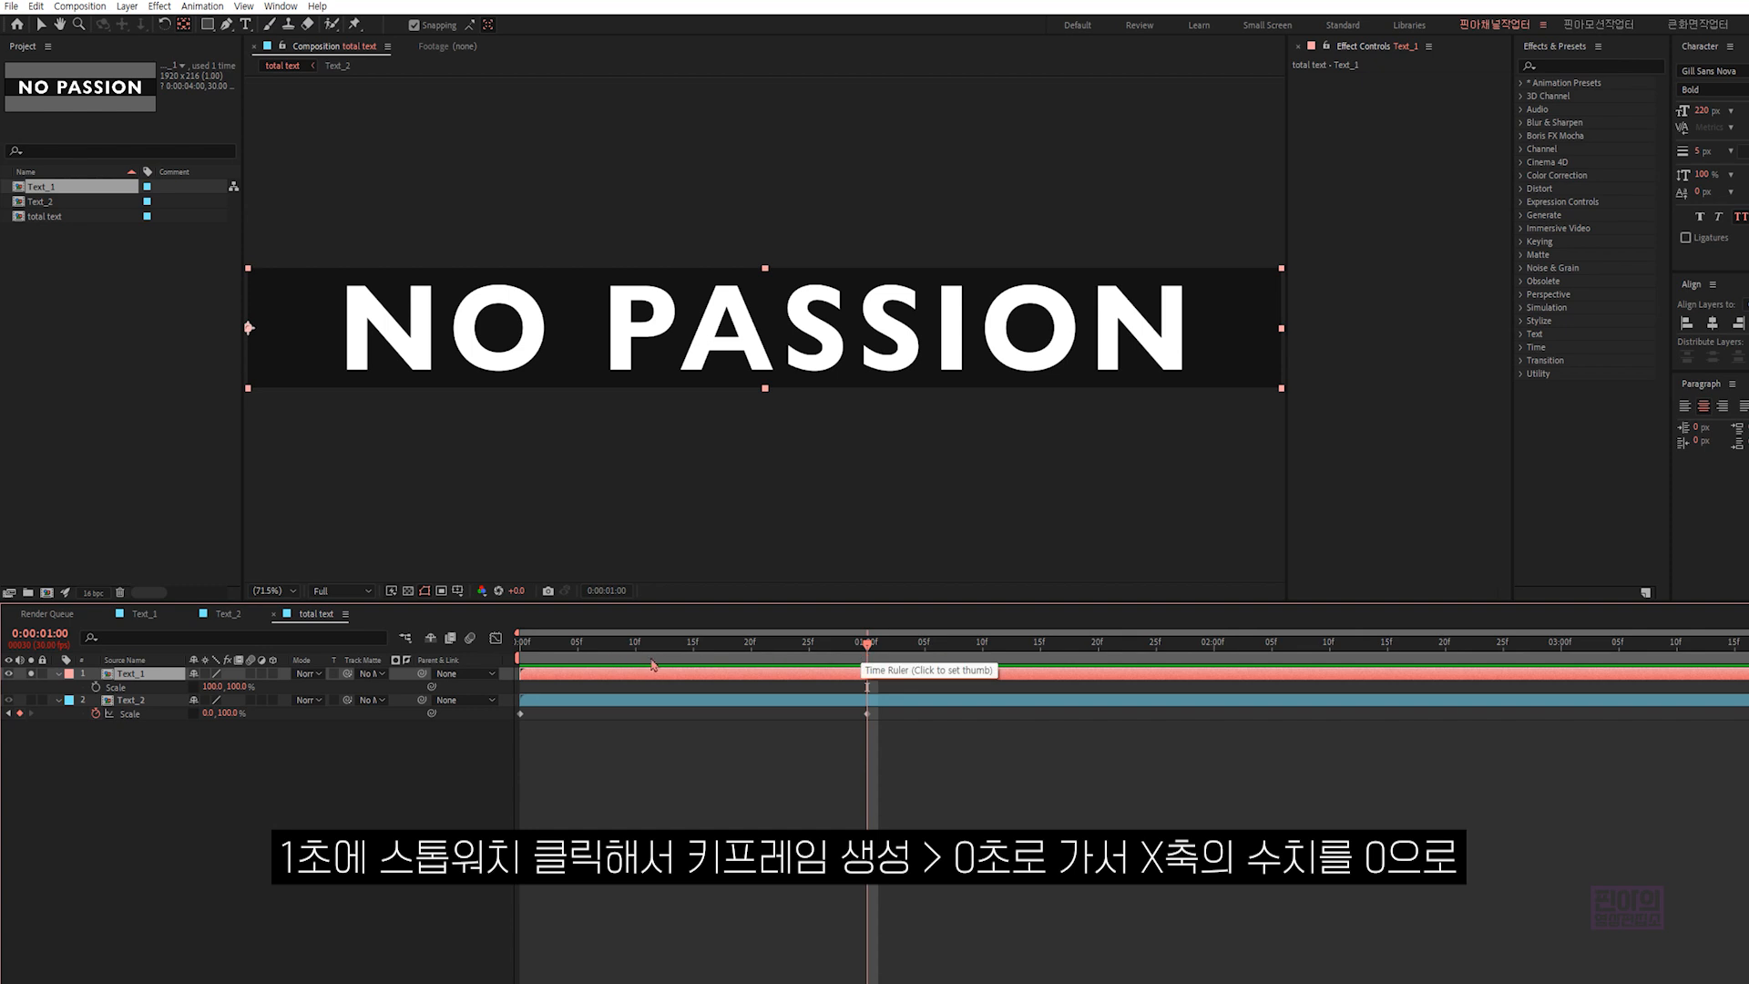
left_click(95, 687)
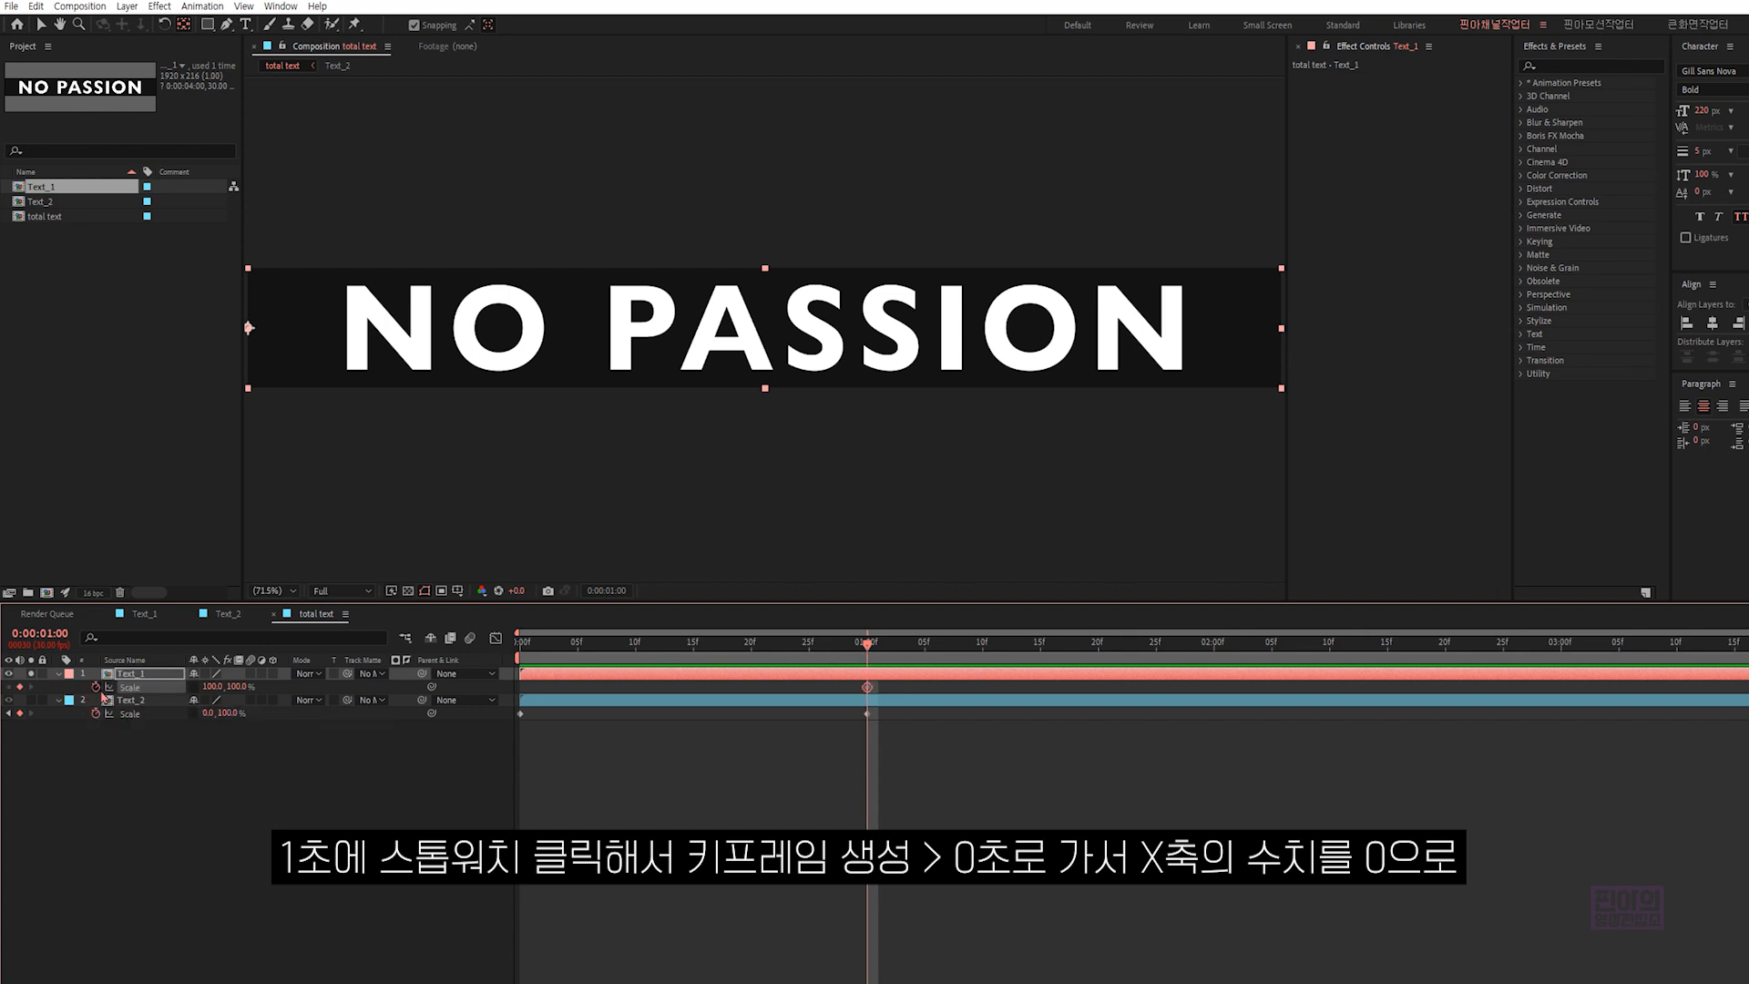
- Set the horizontal Scale of the Text_1 layer to 0% at 0 seconds and scrub through the first second to preview the transition
left_click(521, 643)
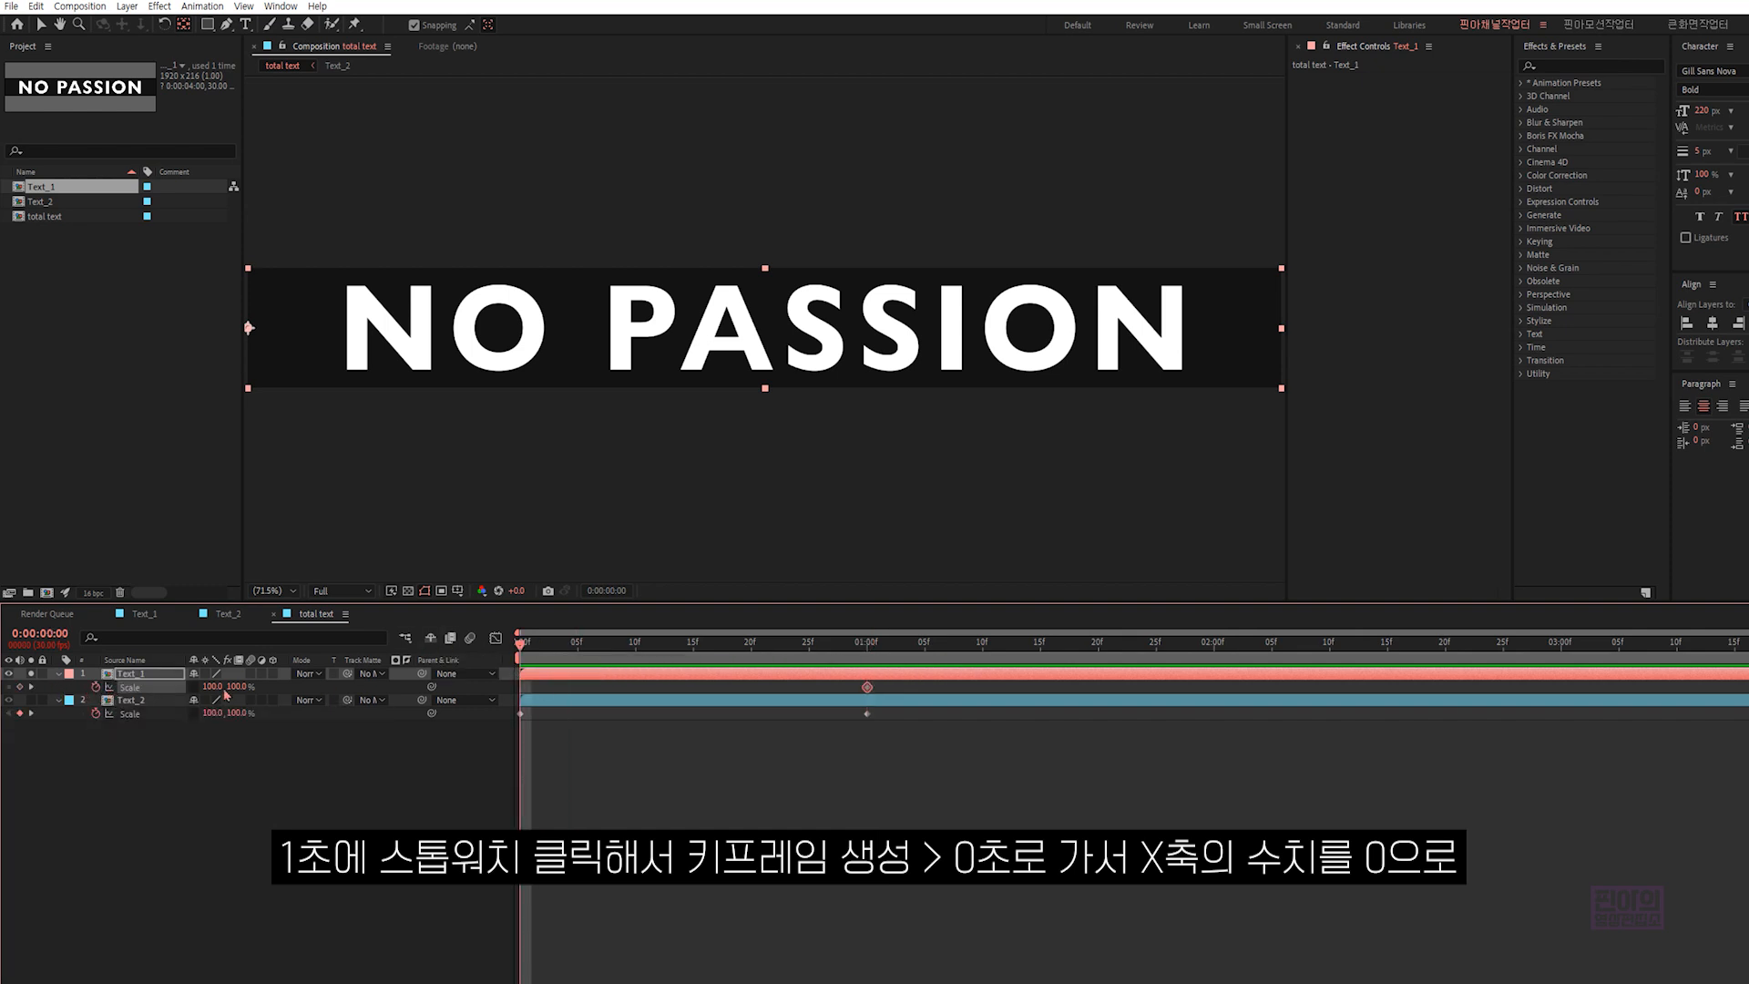
left_click(211, 687)
type("0")
left_click(255, 795)
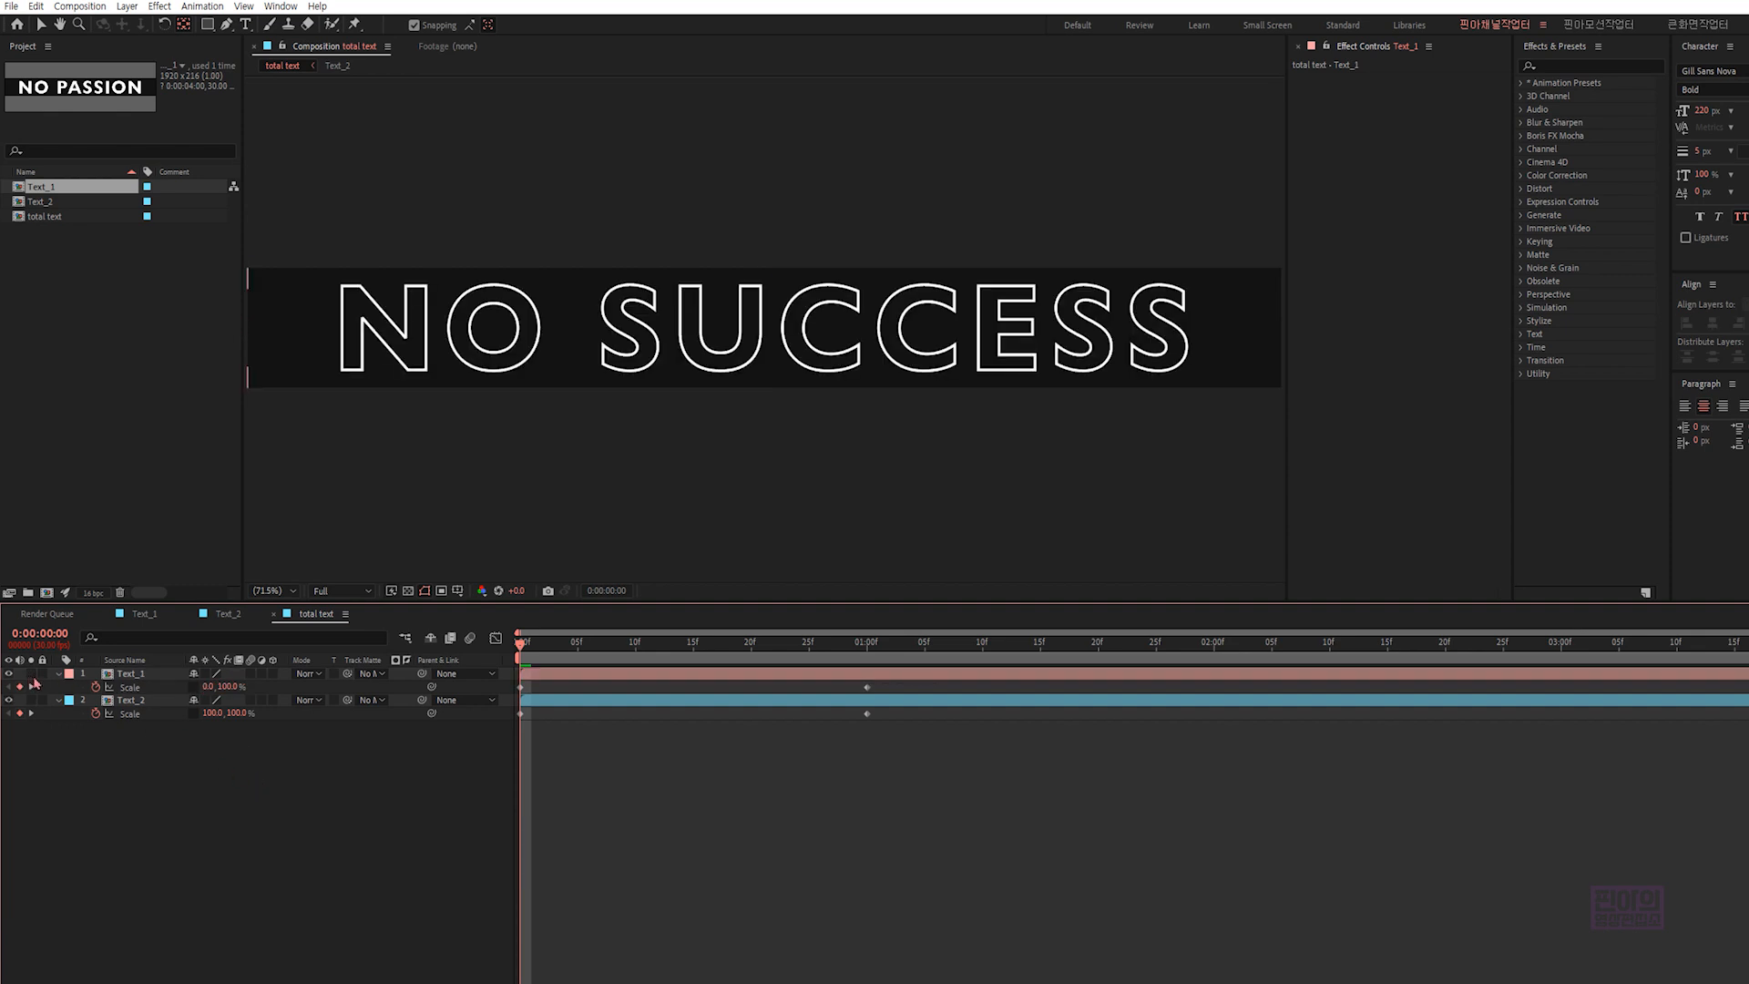
left_click_drag(521, 644, 866, 672)
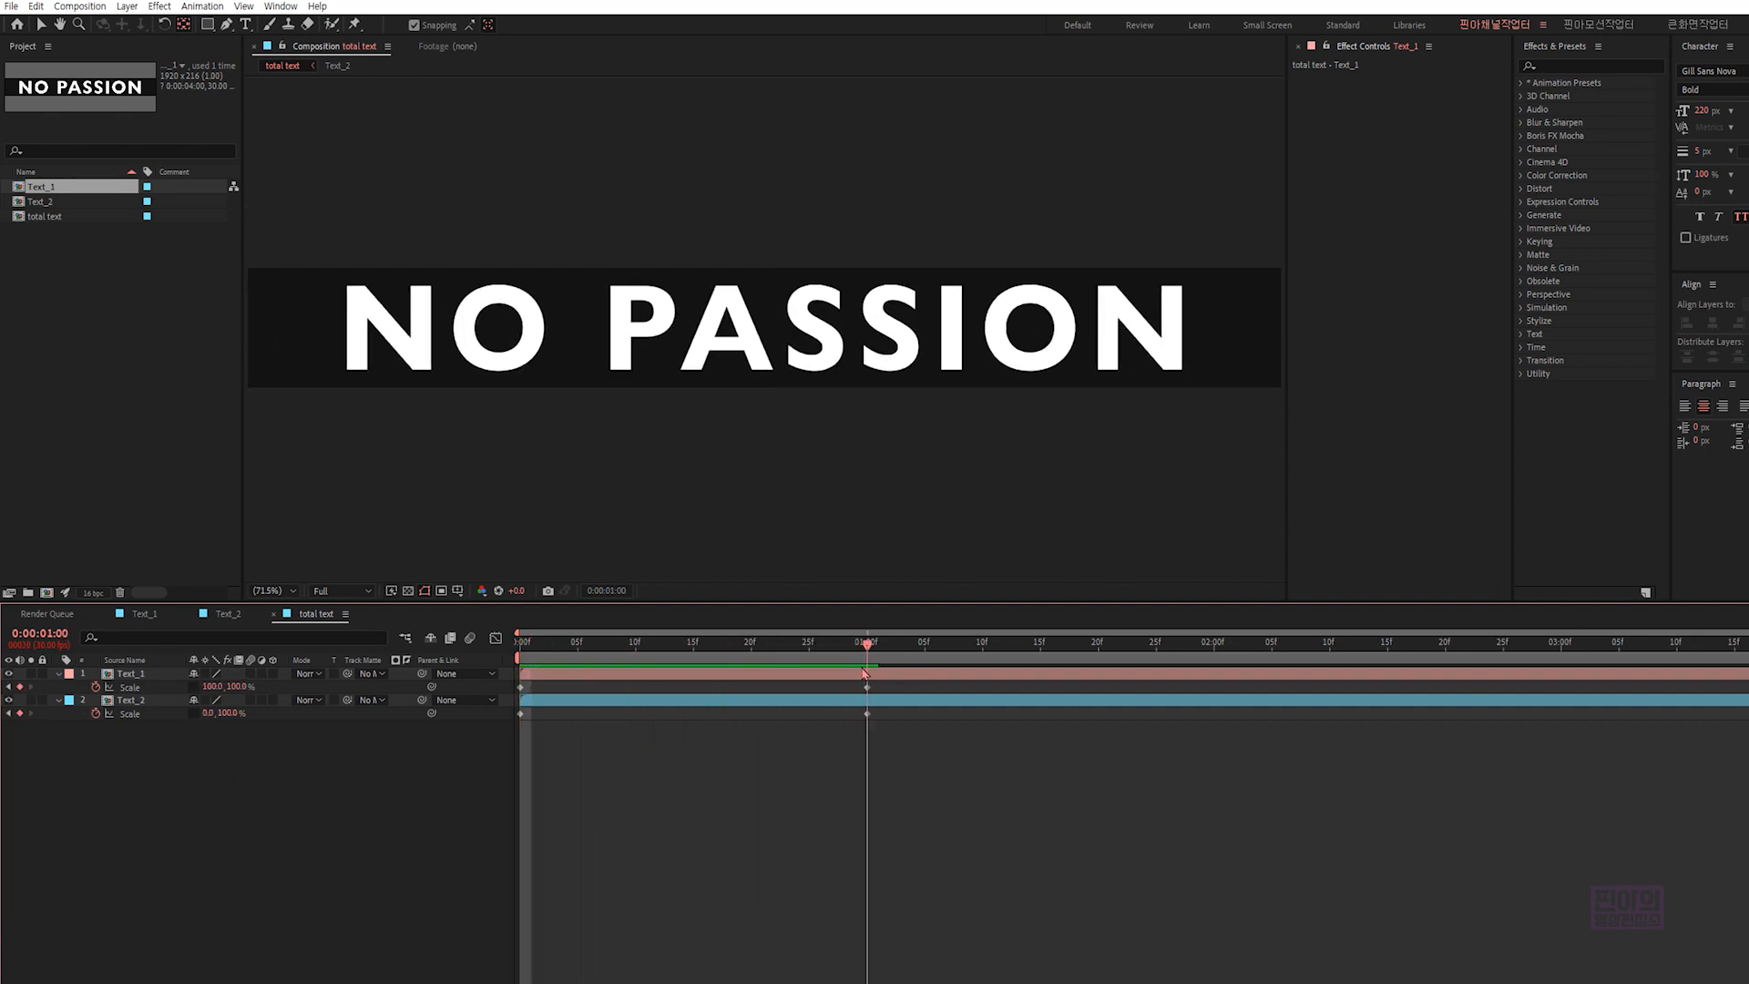
left_click_drag(546, 653, 877, 663)
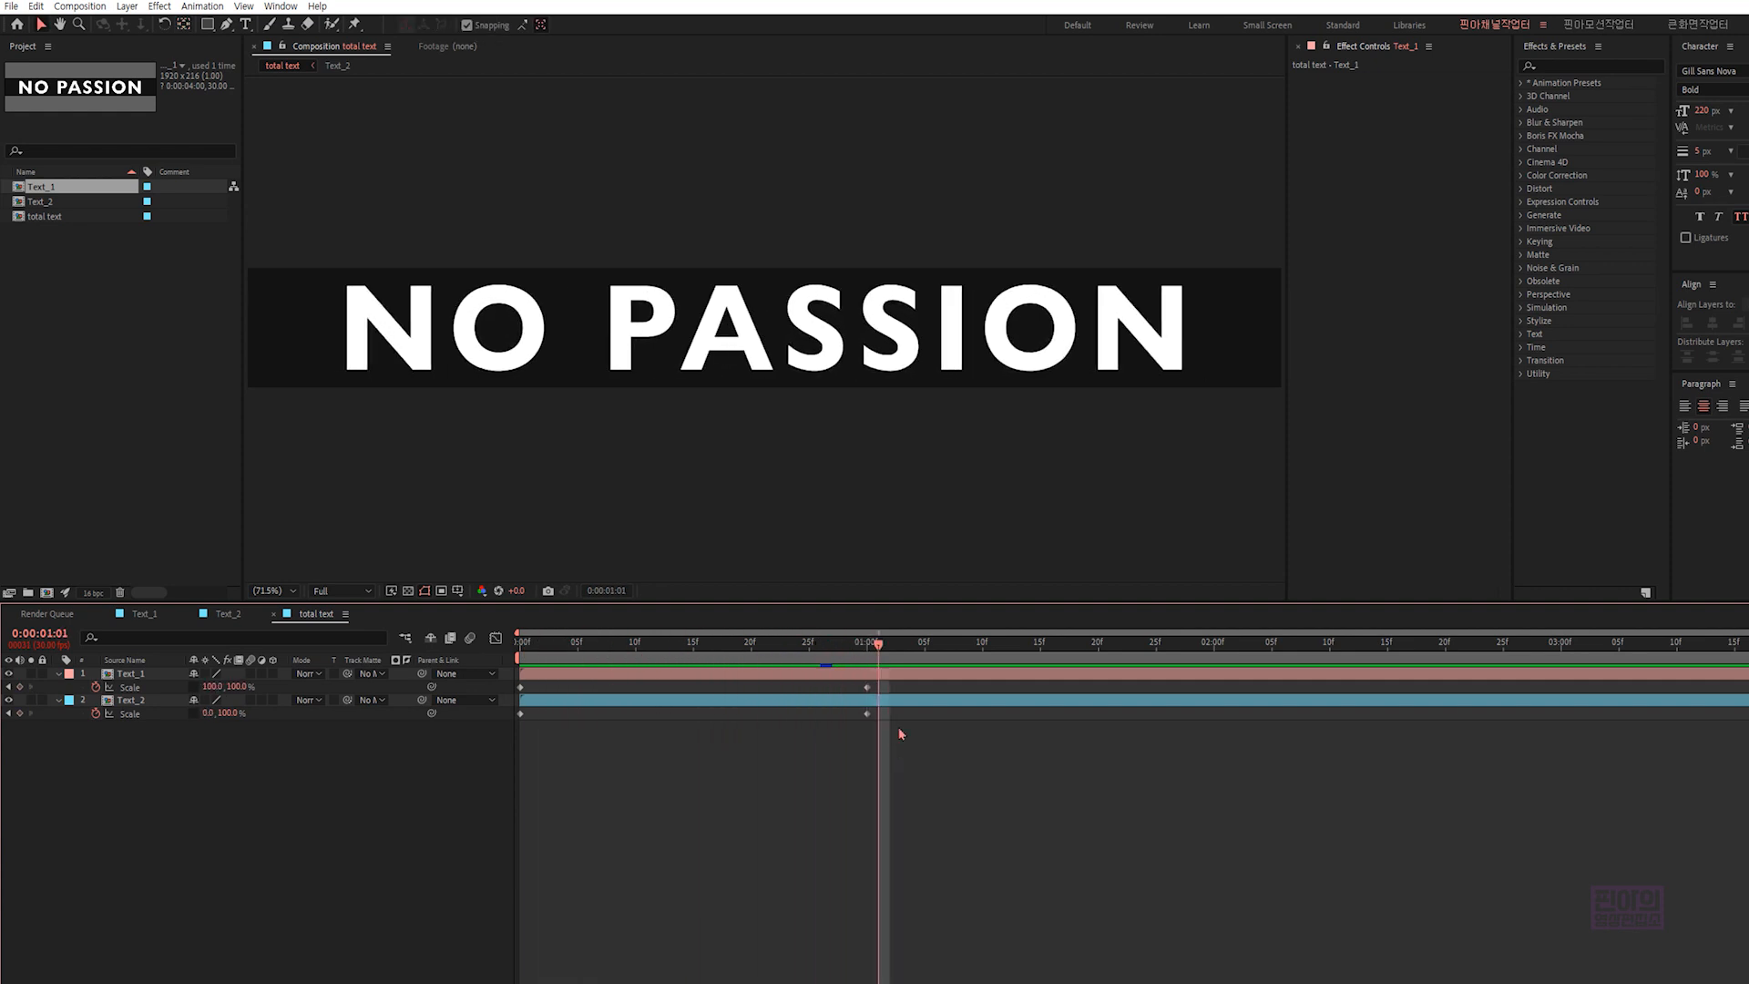
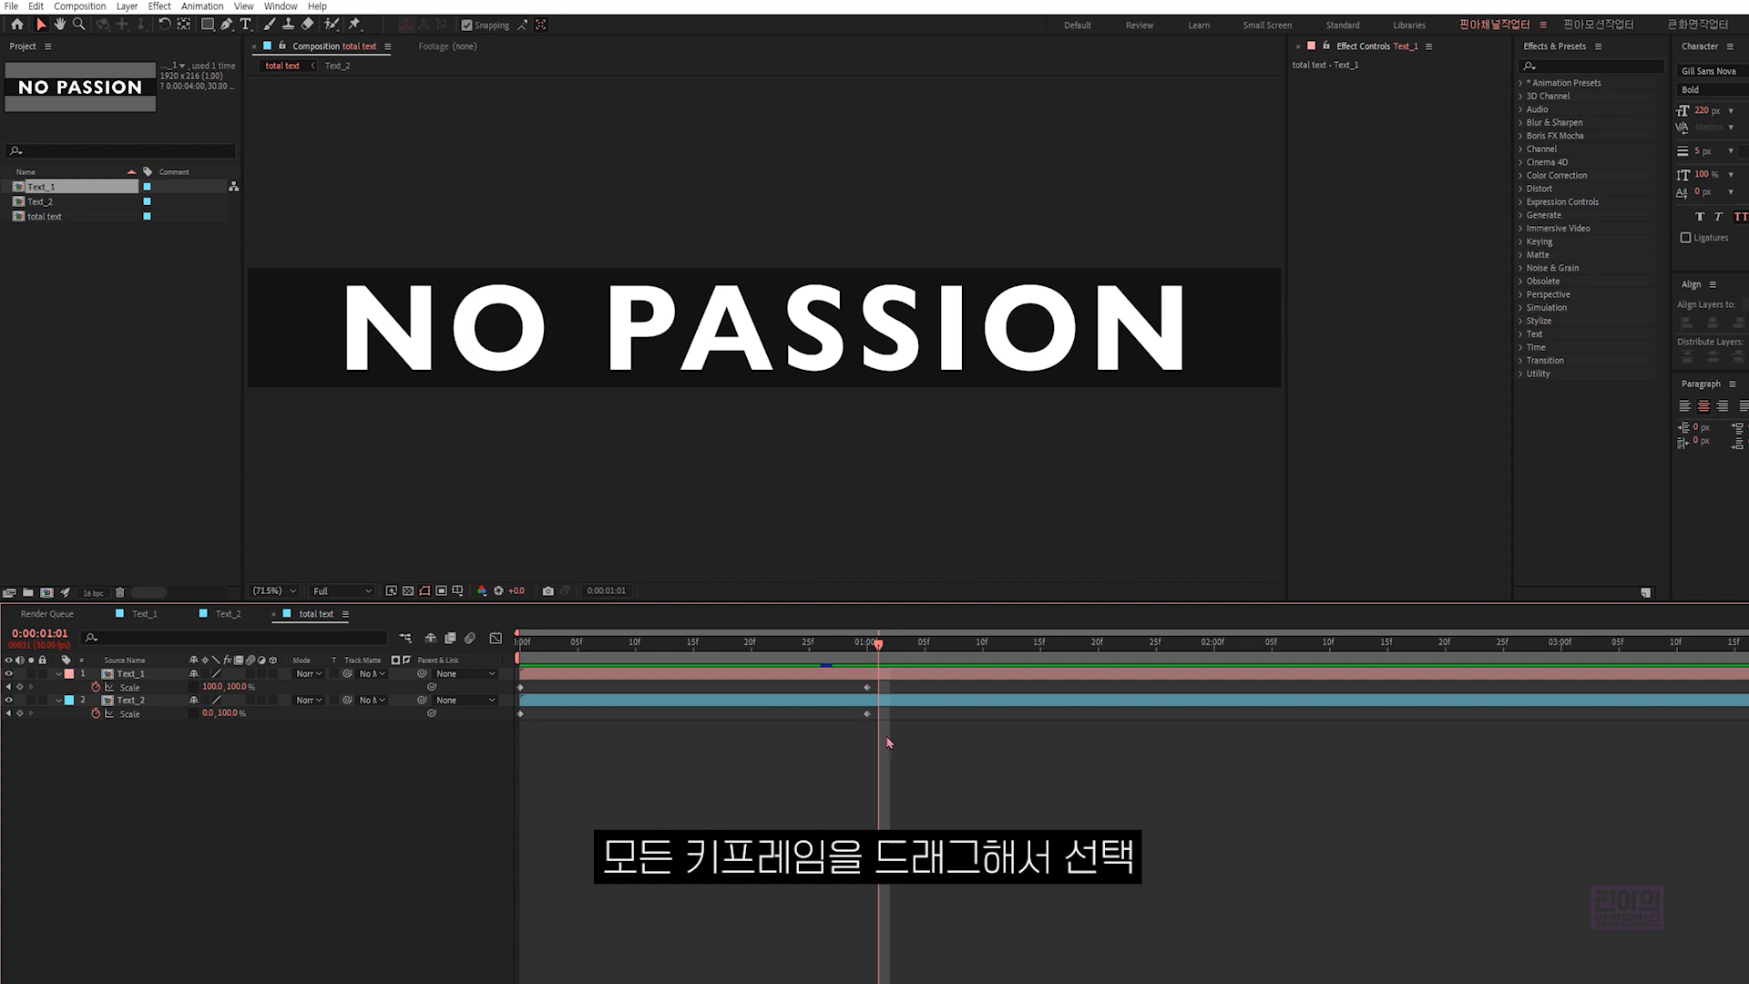
- Set the horizontal incoming and outgoing velocity influence to 75% for all Scale keyframes of Text_1 and Text_2
left_click_drag(891, 726, 520, 674)
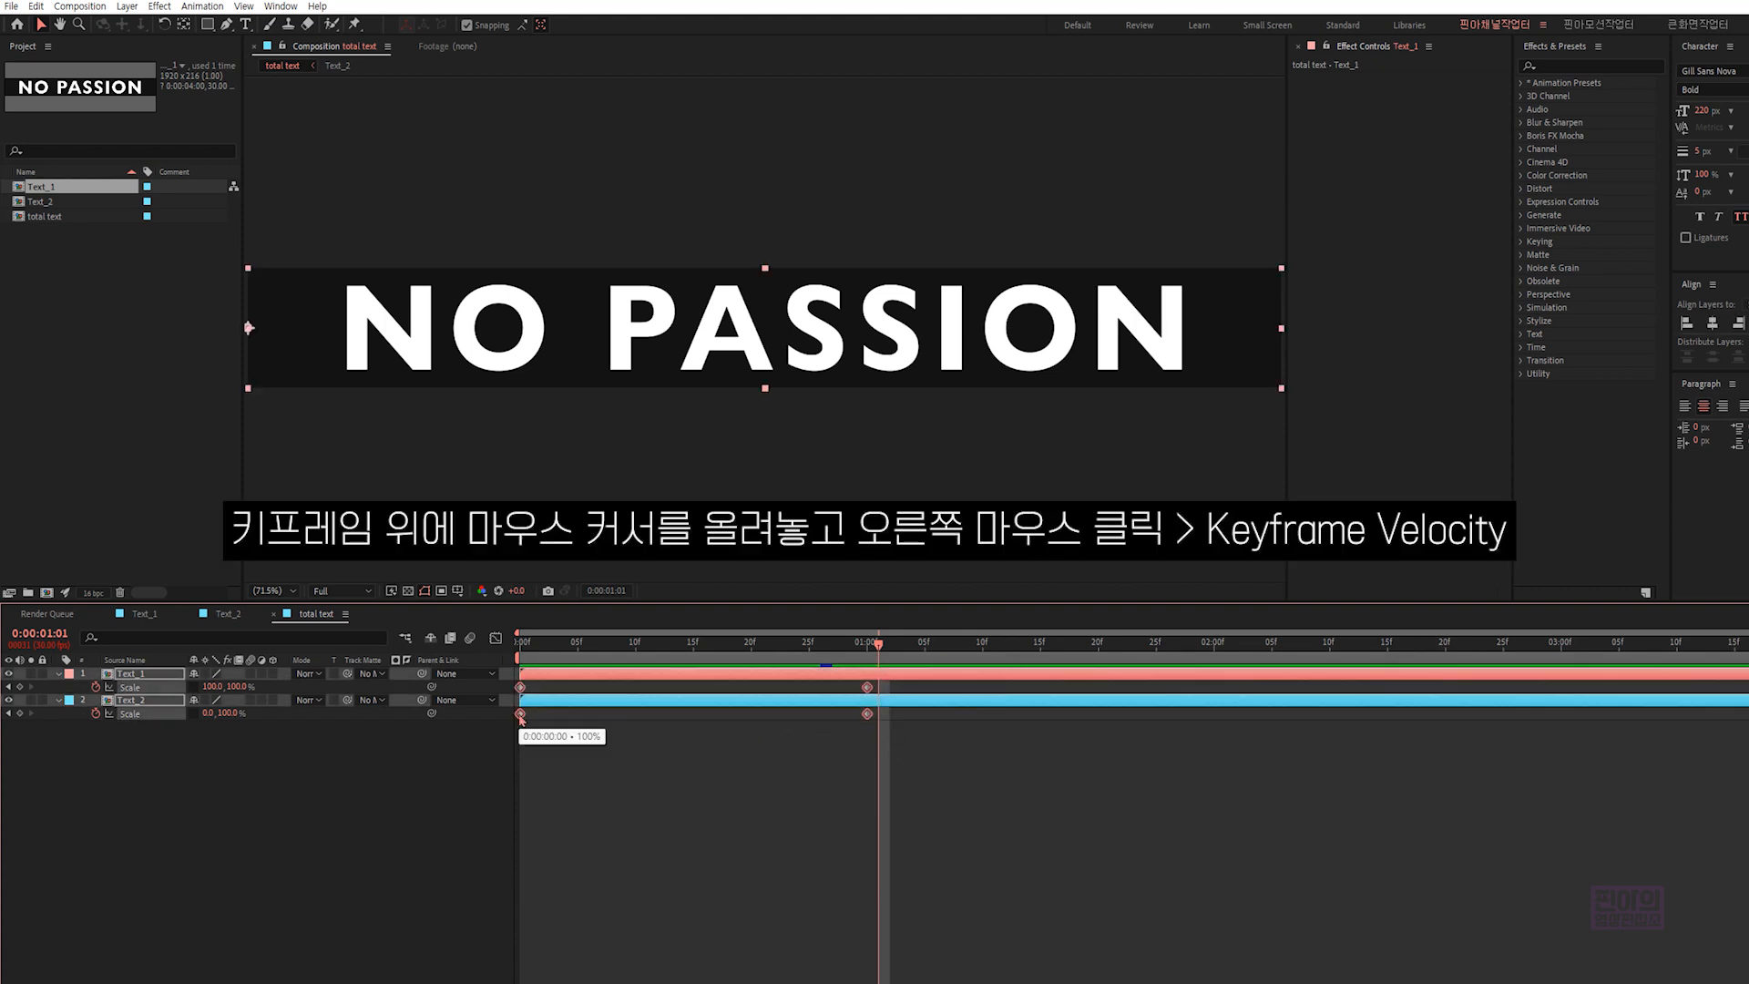
right_click(520, 715)
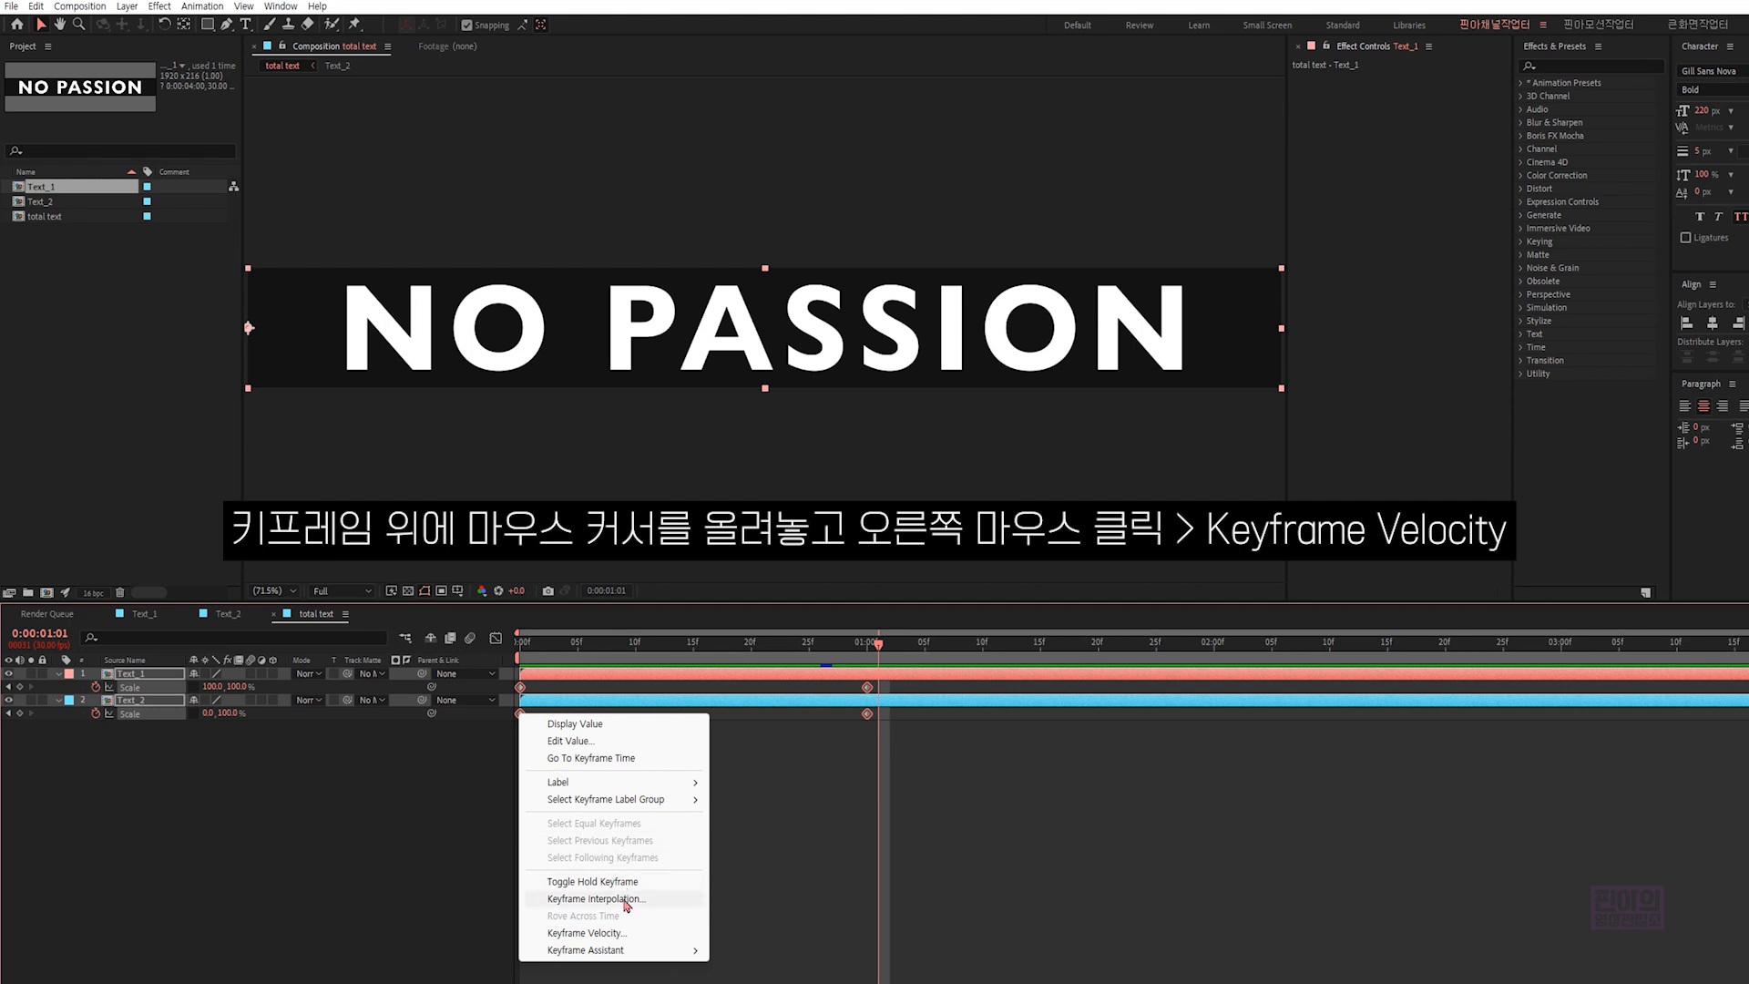
left_click(614, 936)
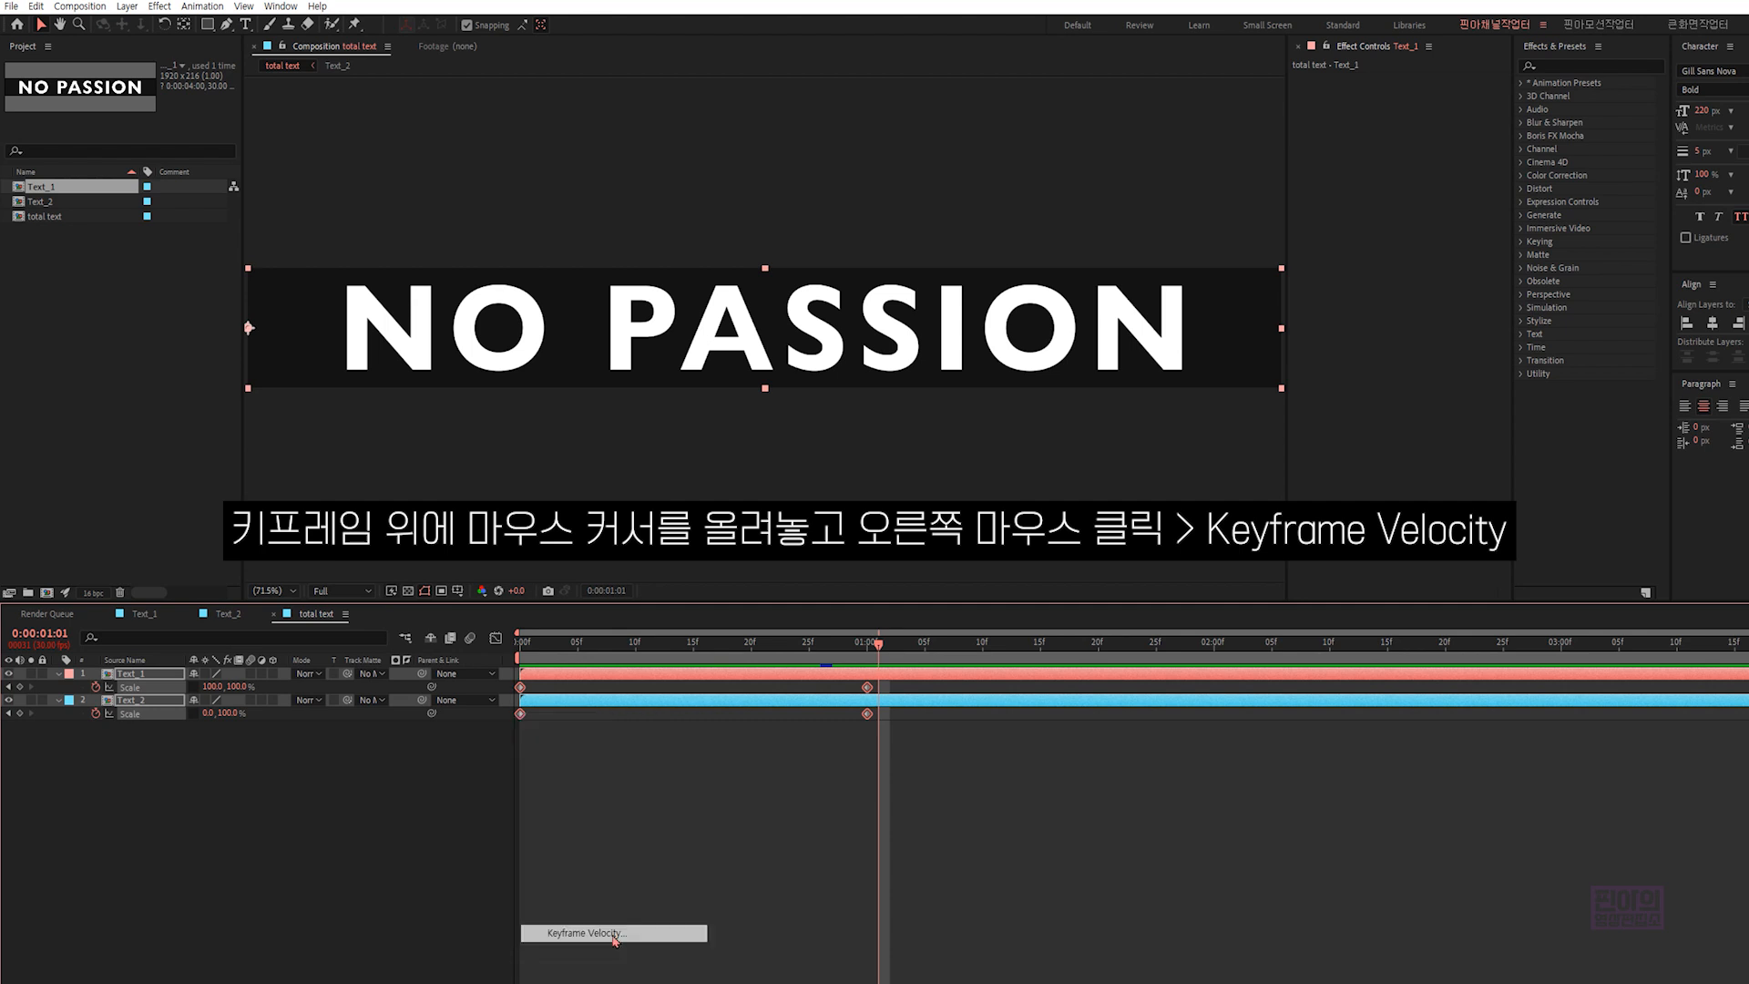
left_click(603, 619)
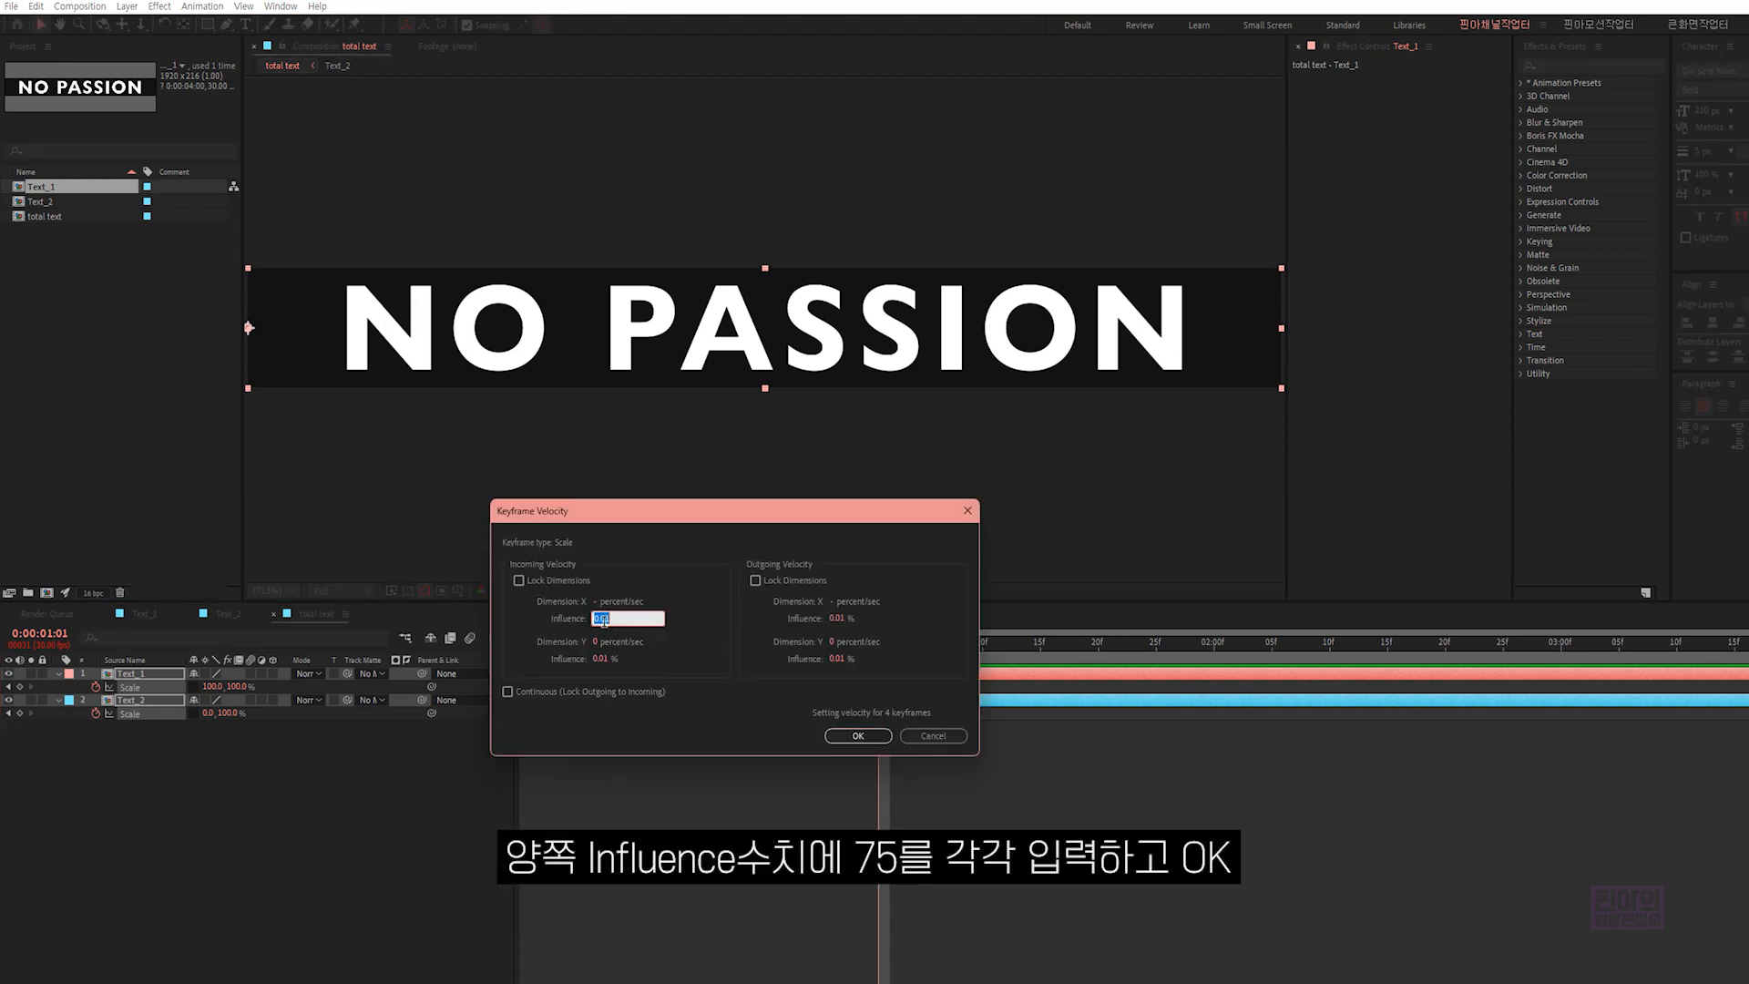
type("75")
left_click(836, 619)
type("5")
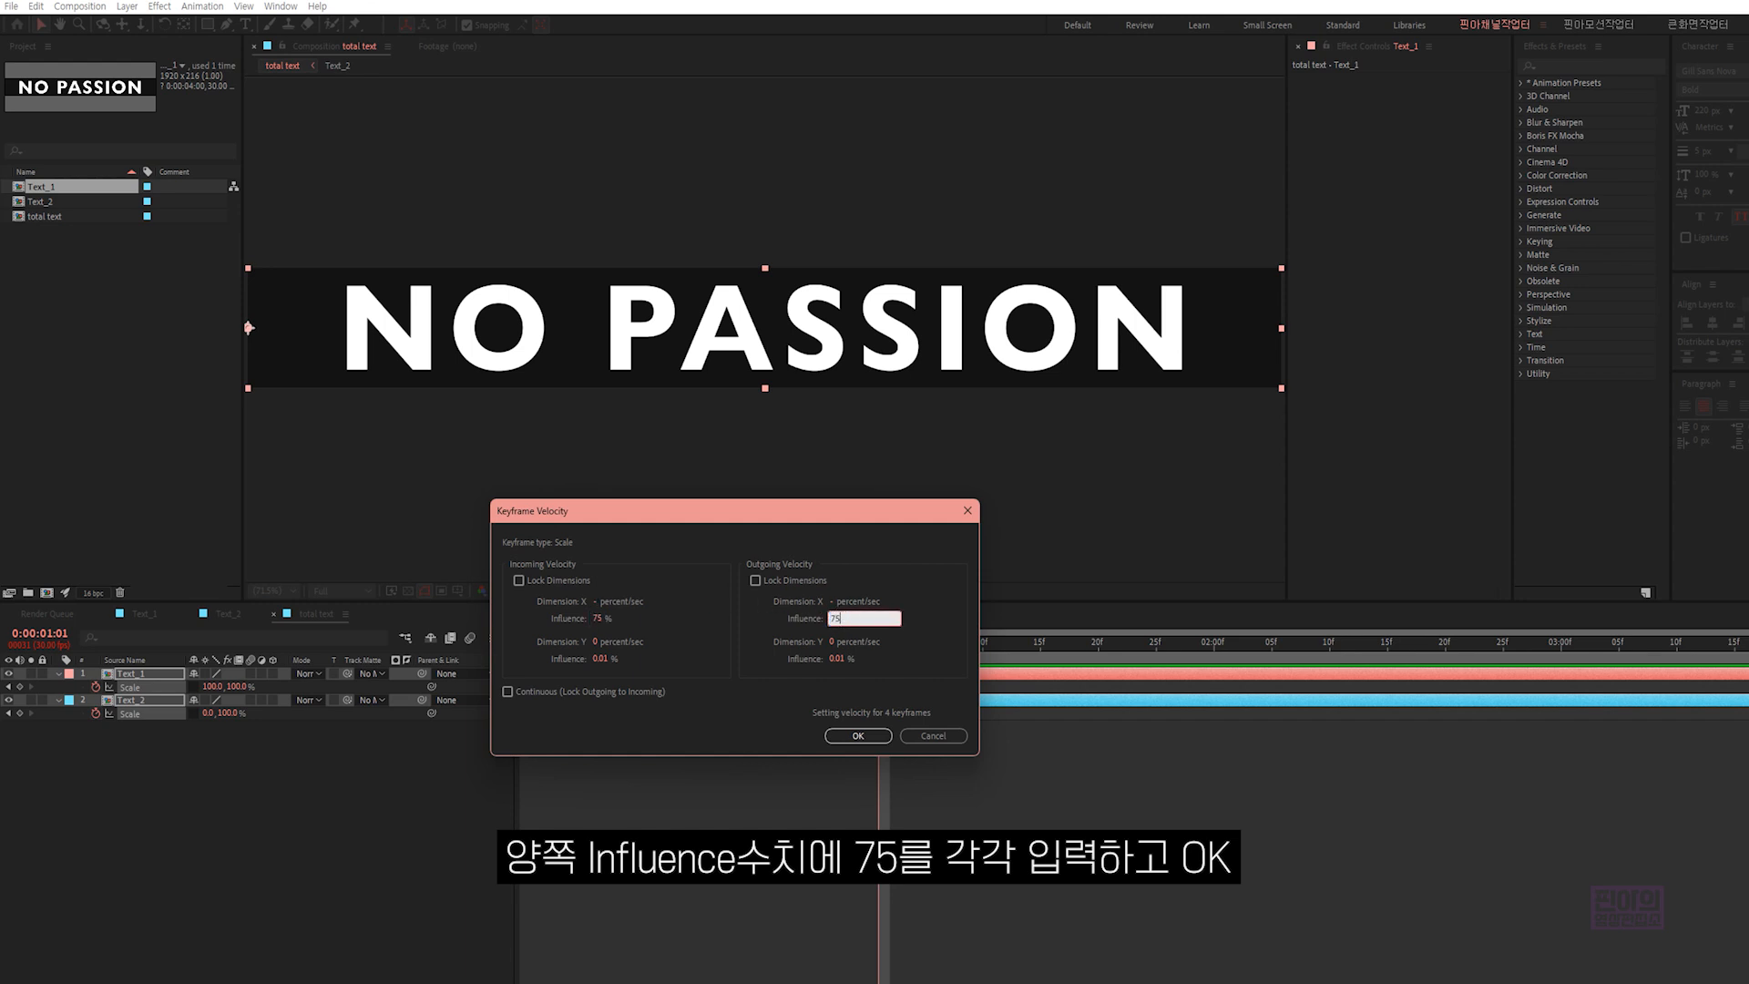
left_click(877, 734)
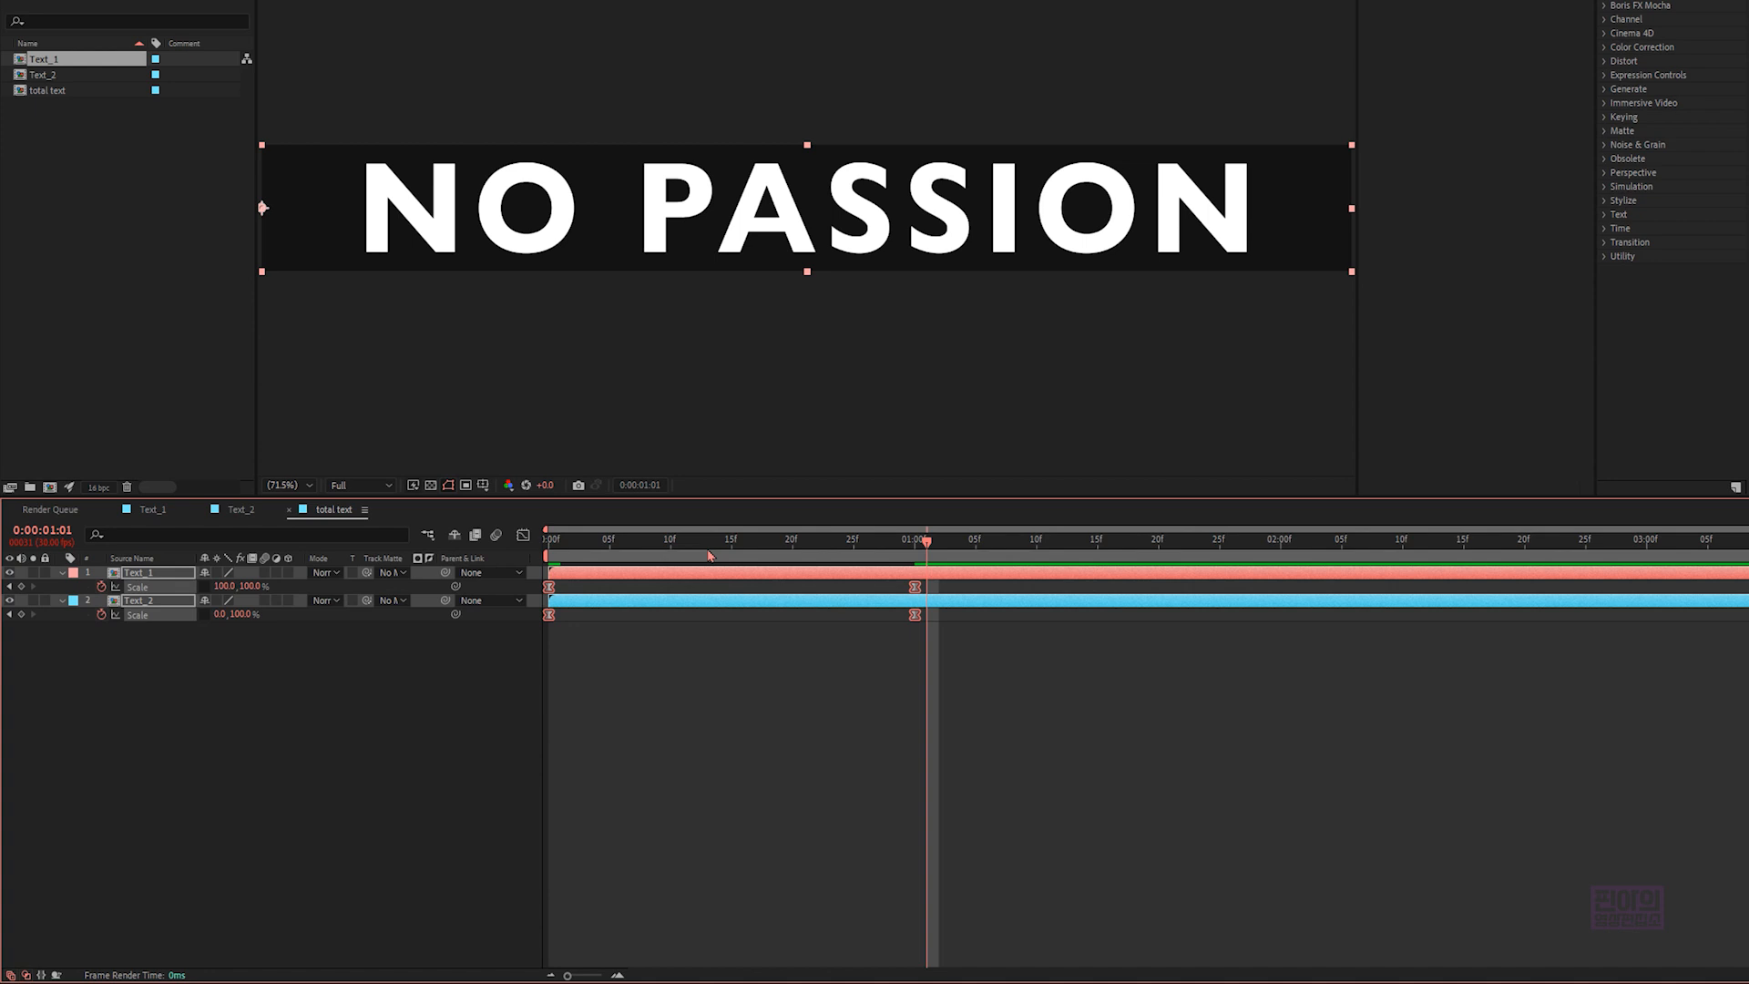
- Play the eased transition from 0 seconds to preview it
left_click(524, 648)
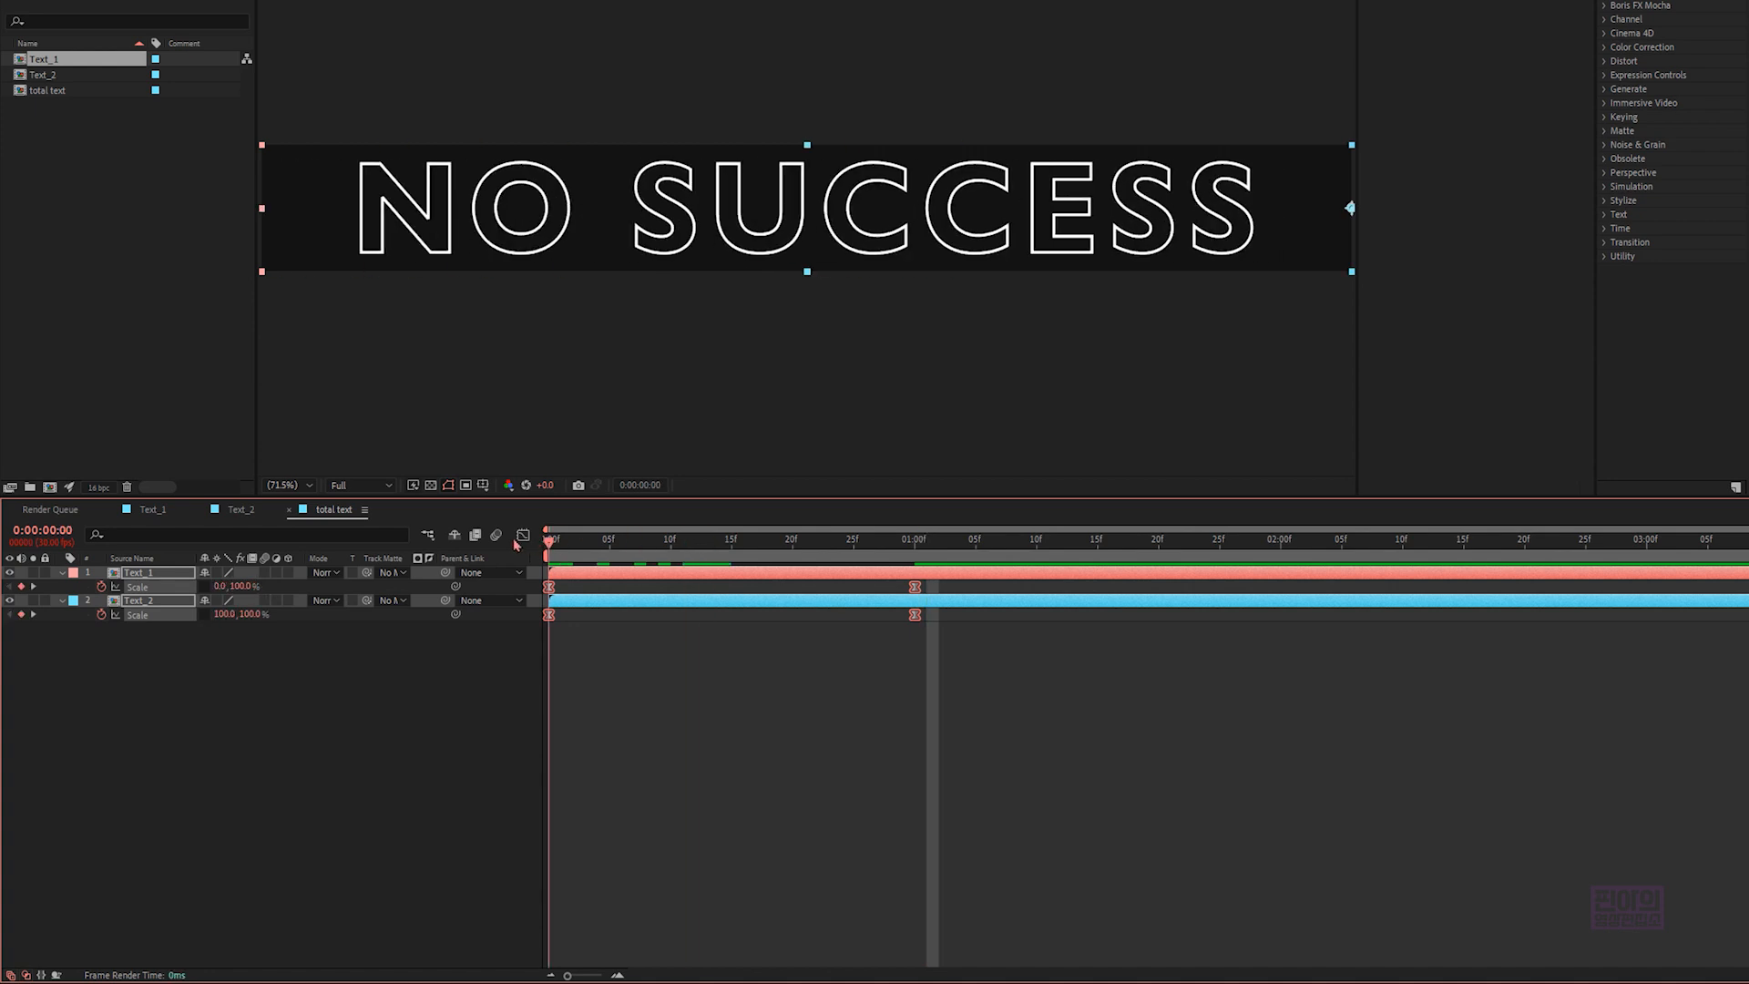
key("space")
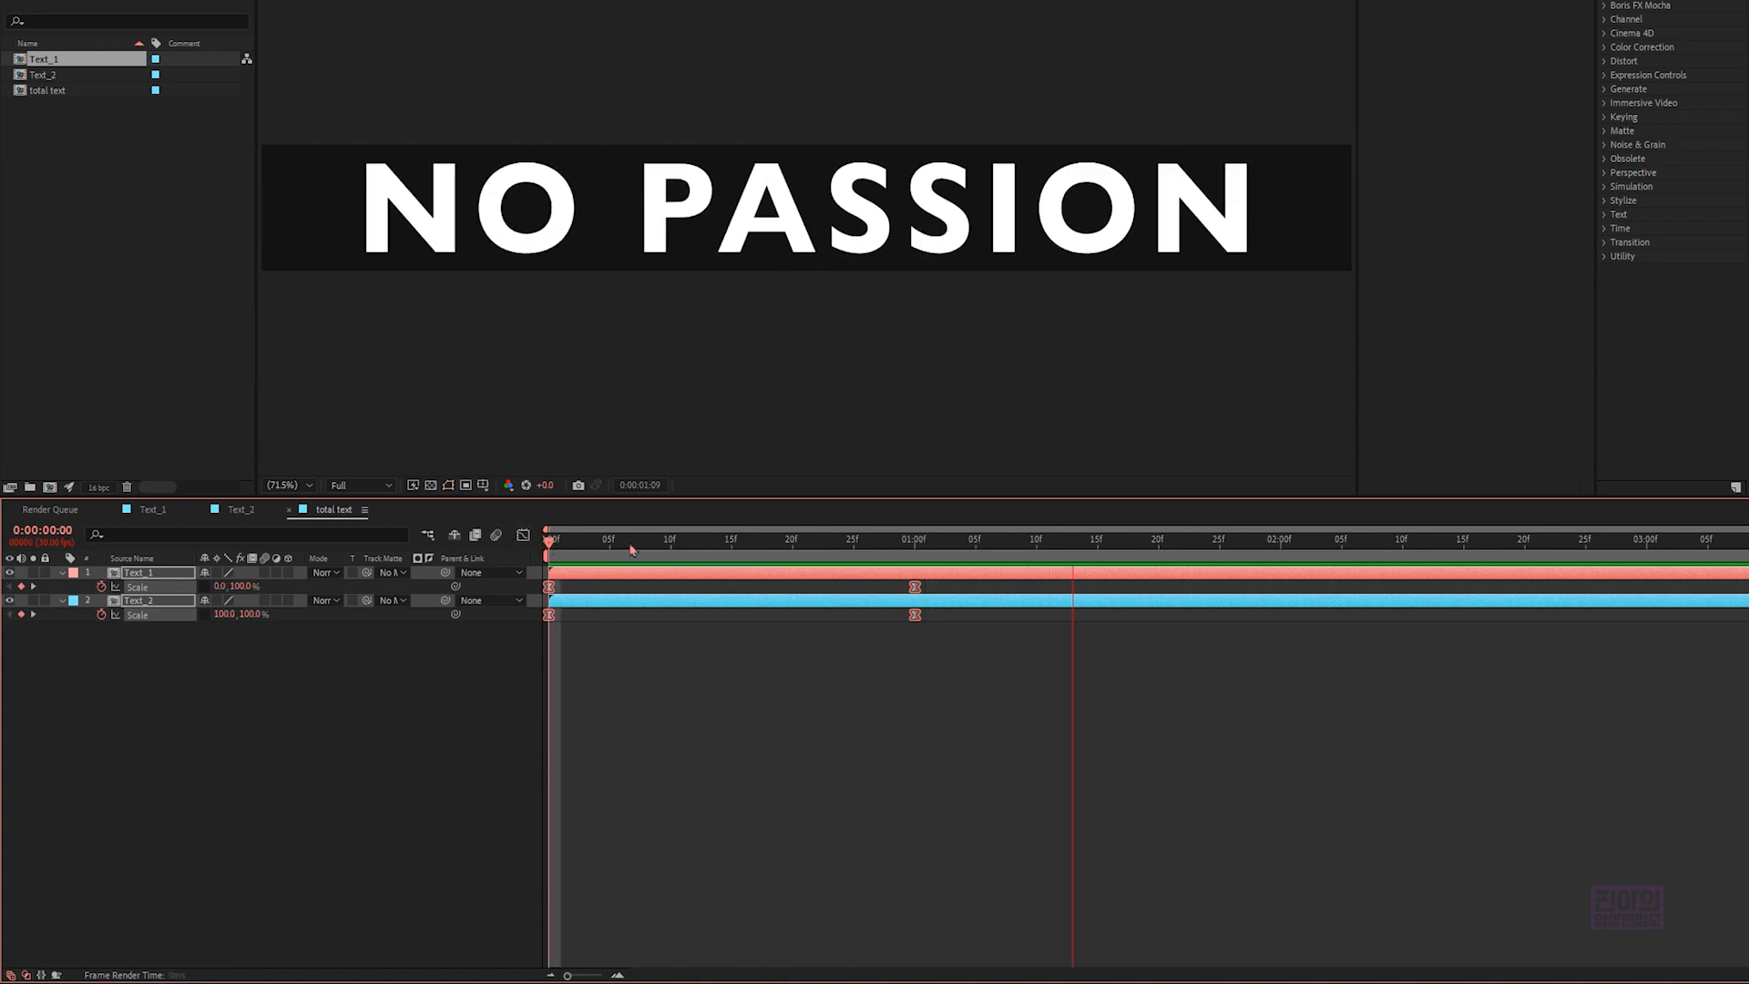
key("space")
key("space")
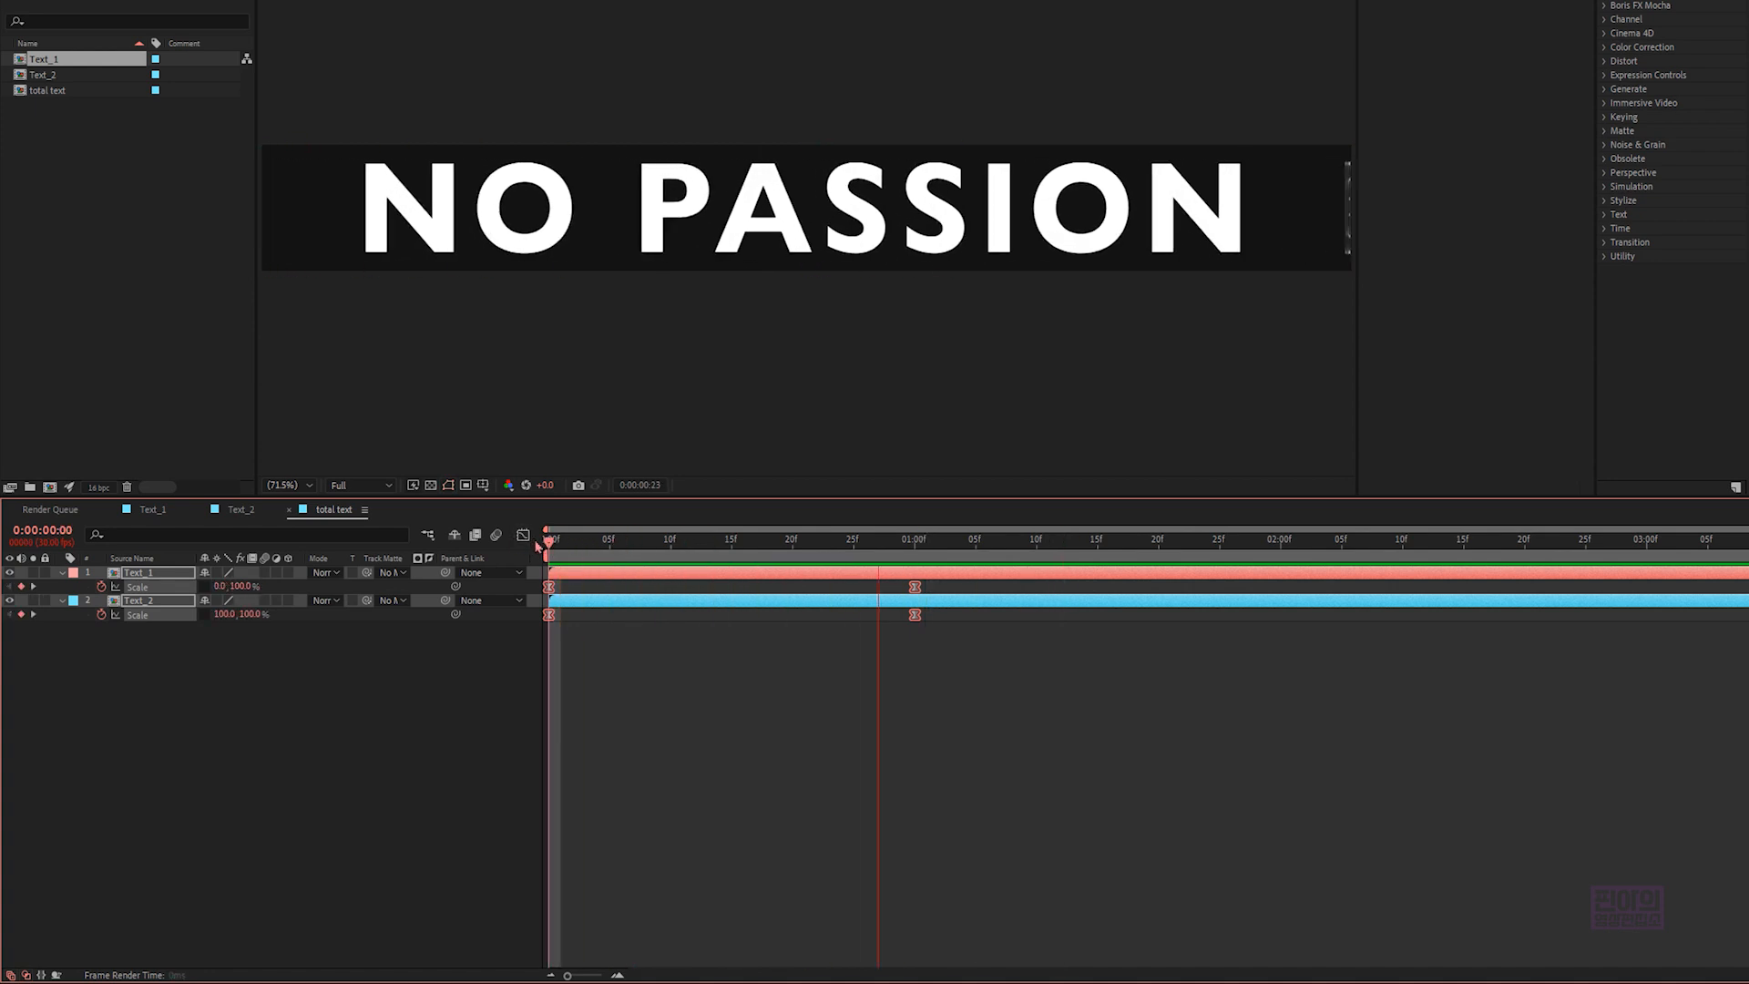
key("space")
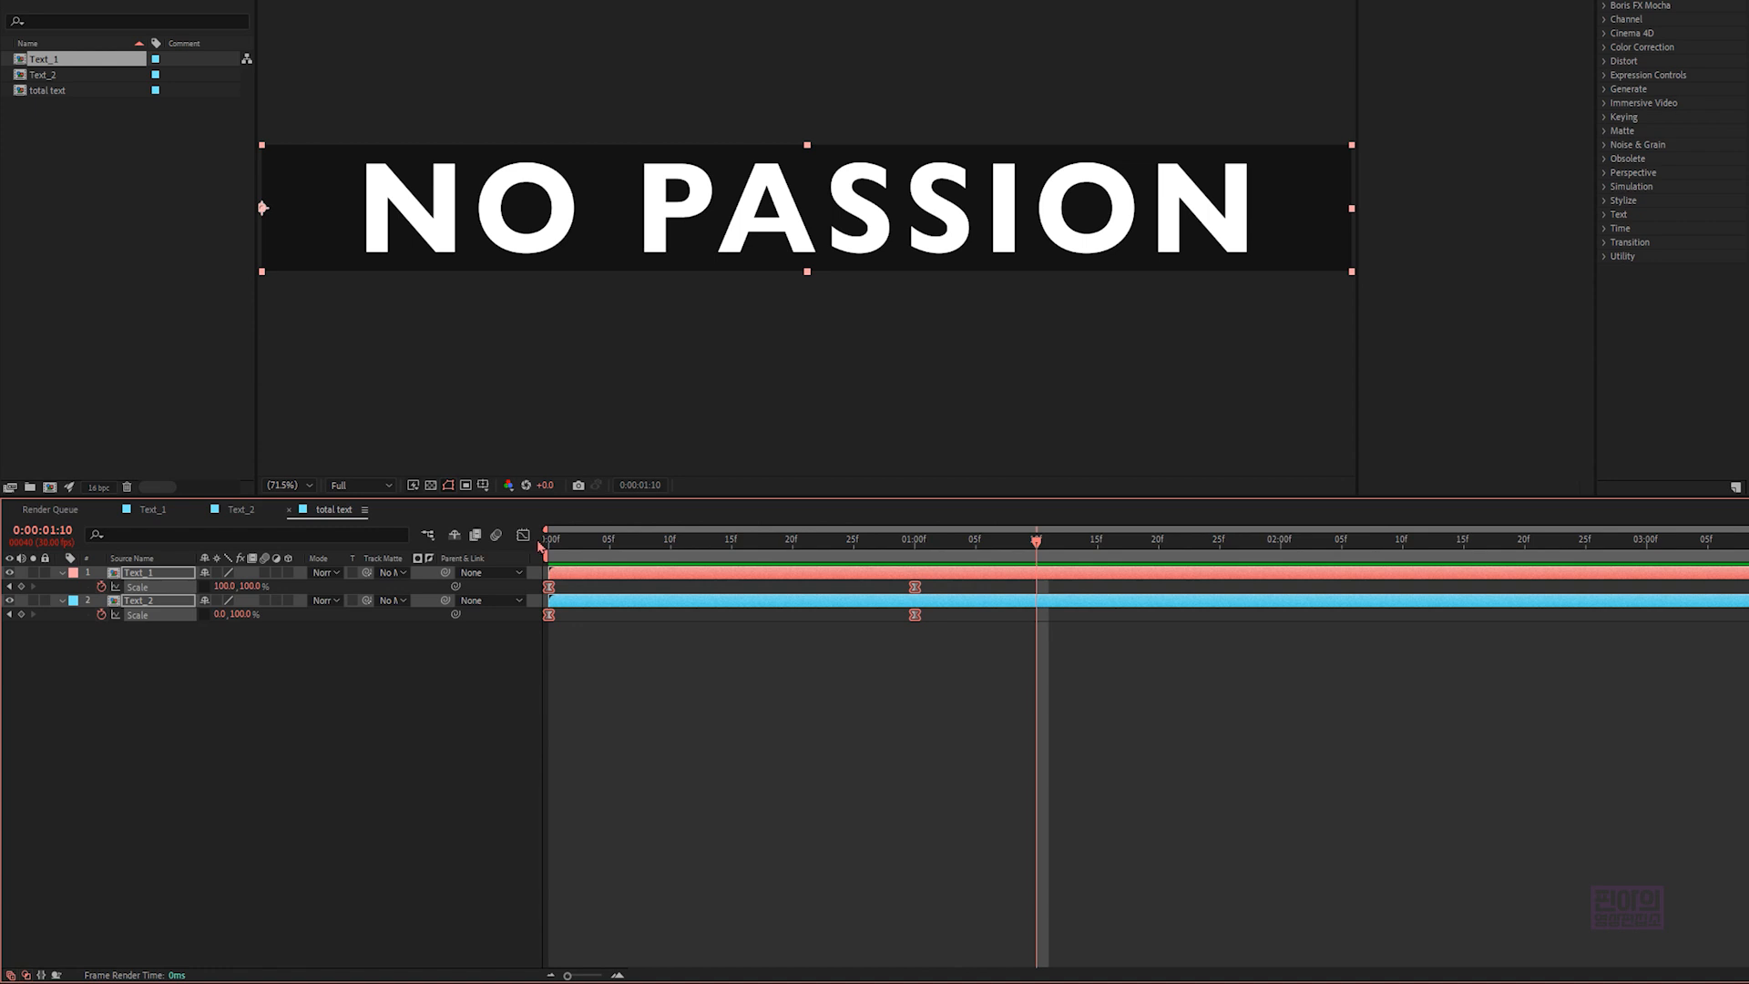
- Add a null object to the "total text" composition and make its layer start at 0:00:01:05
left_click(312, 652)
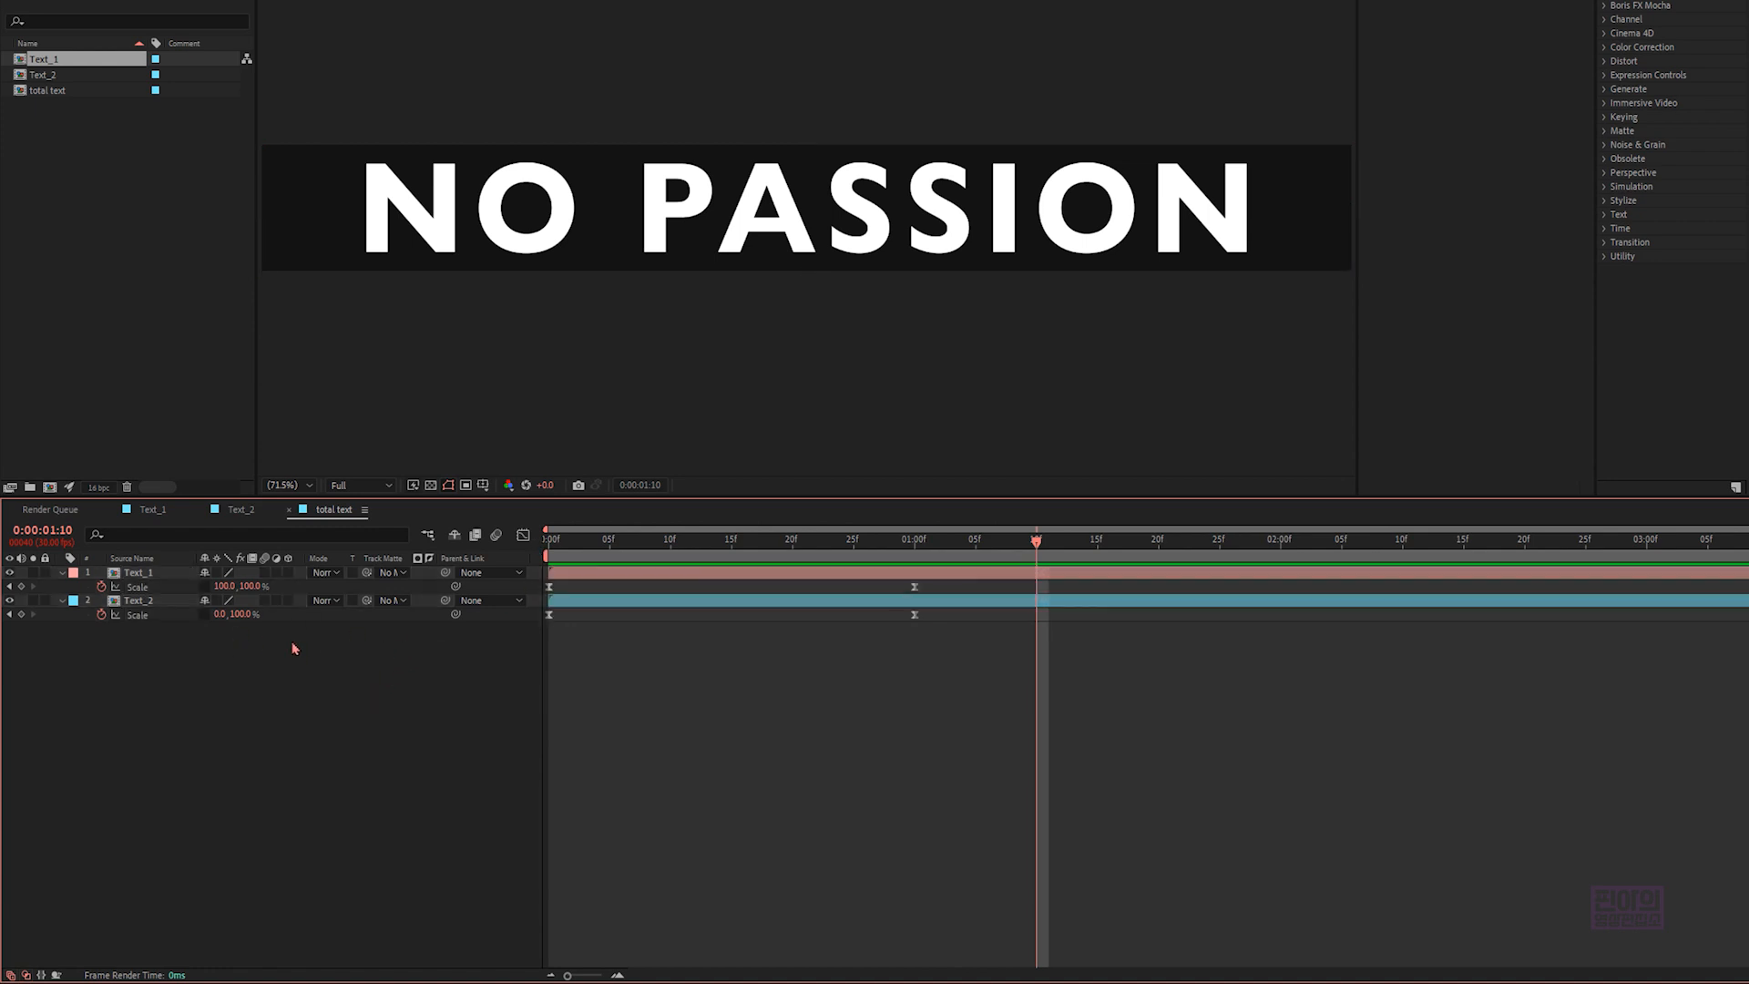
right_click(322, 641)
mouse_move(390, 648)
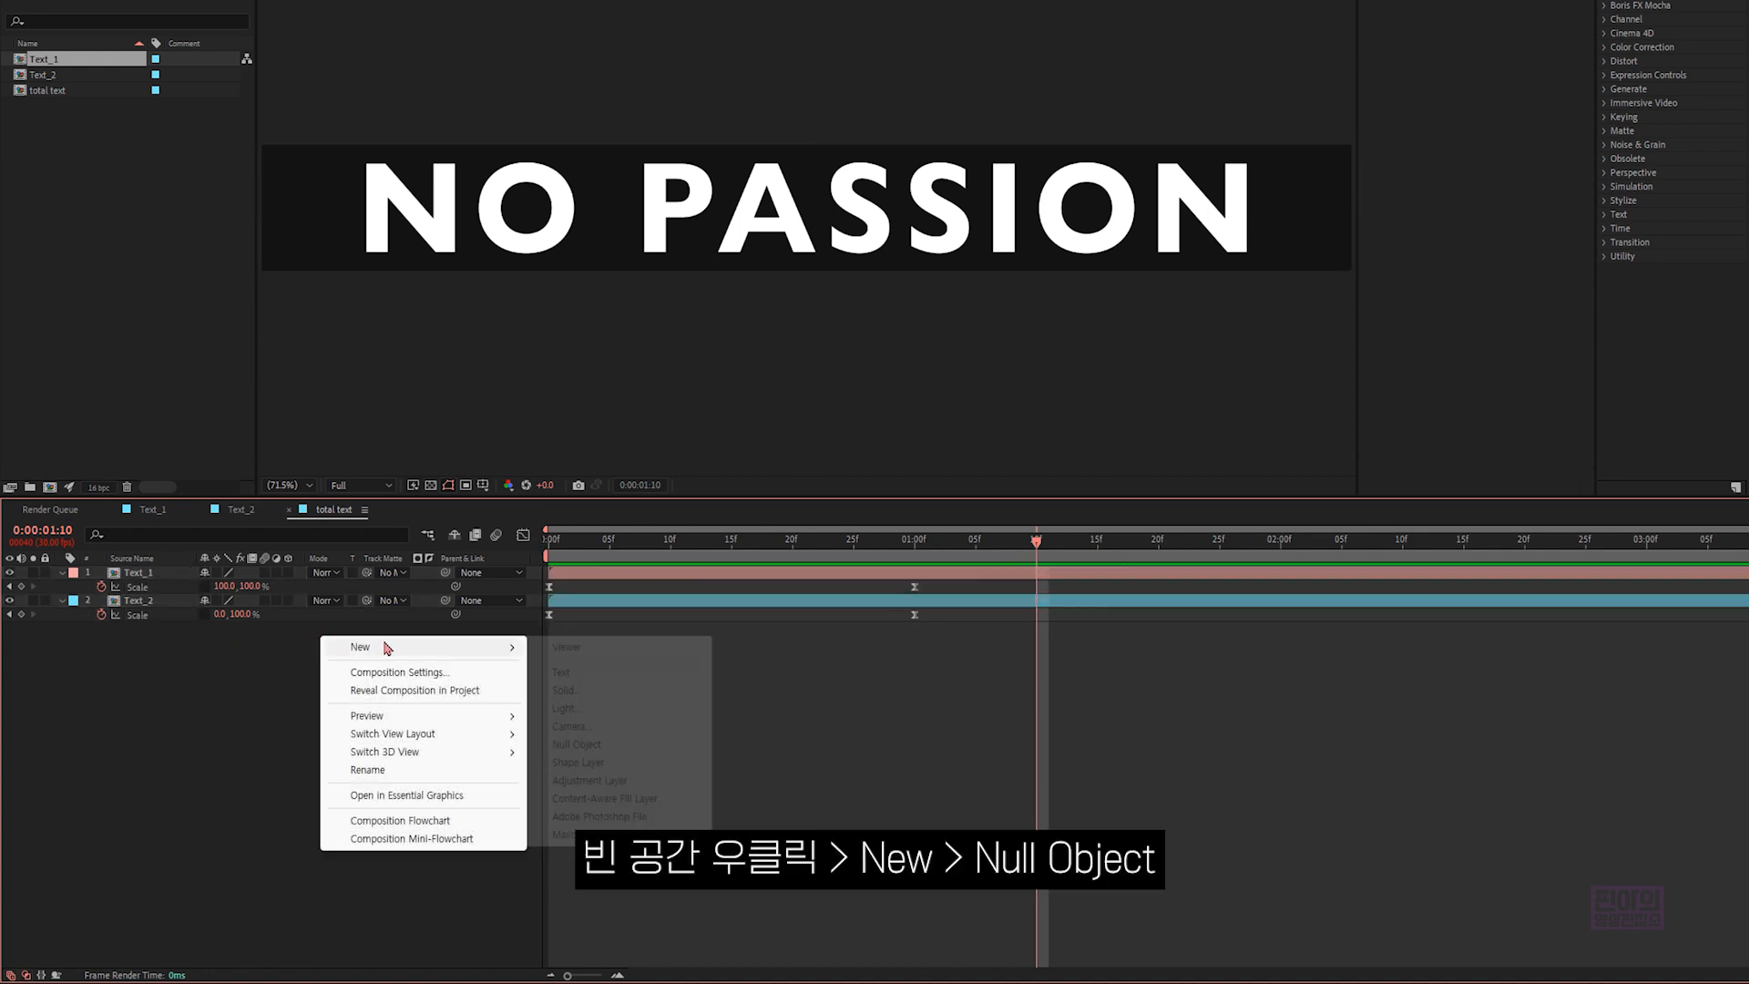
left_click(573, 751)
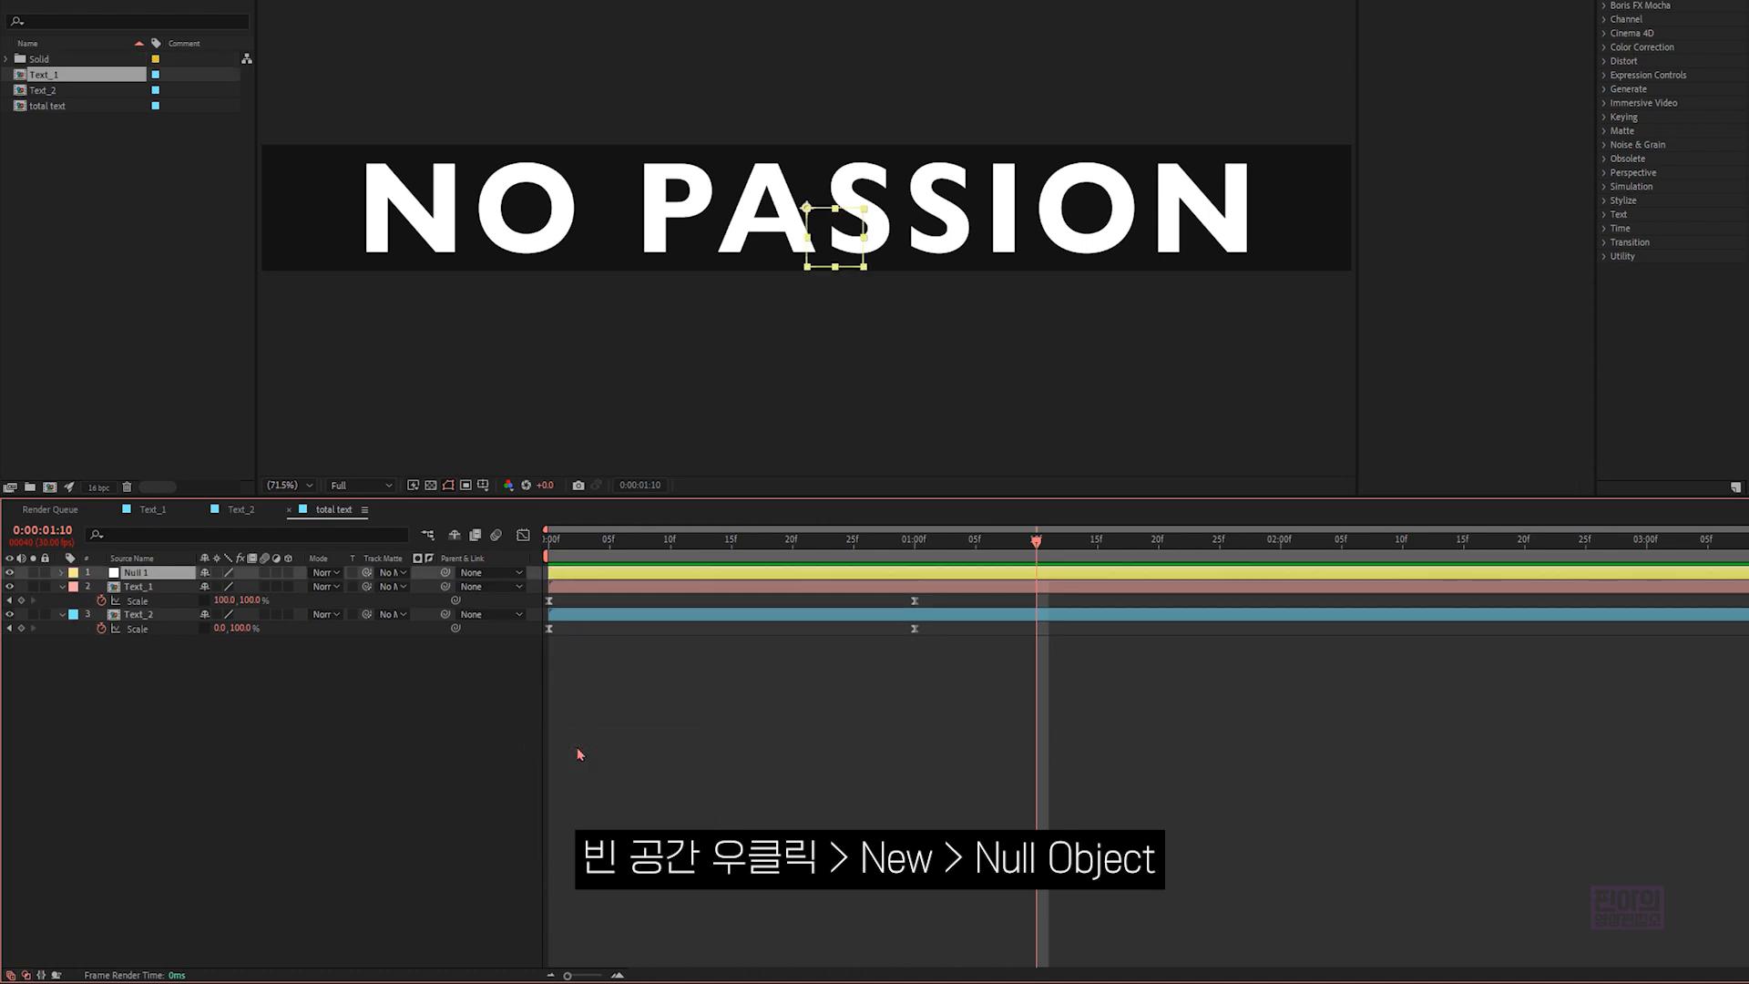
left_click(976, 543)
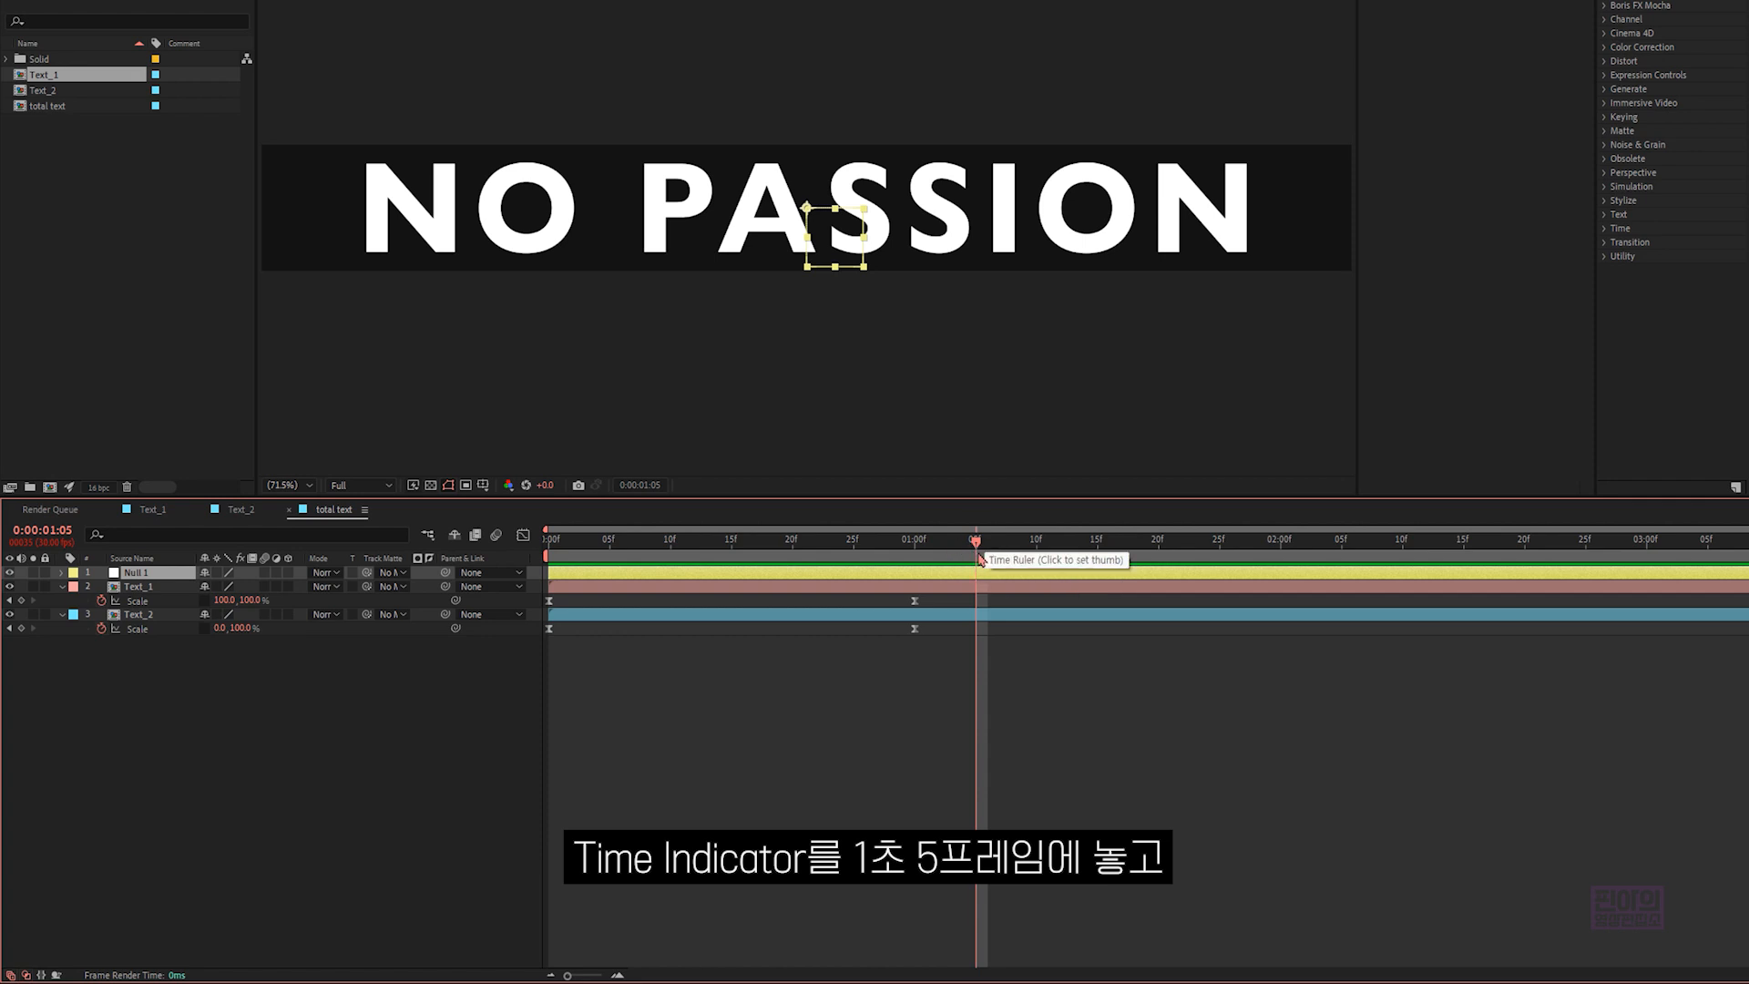
key("bracketleft")
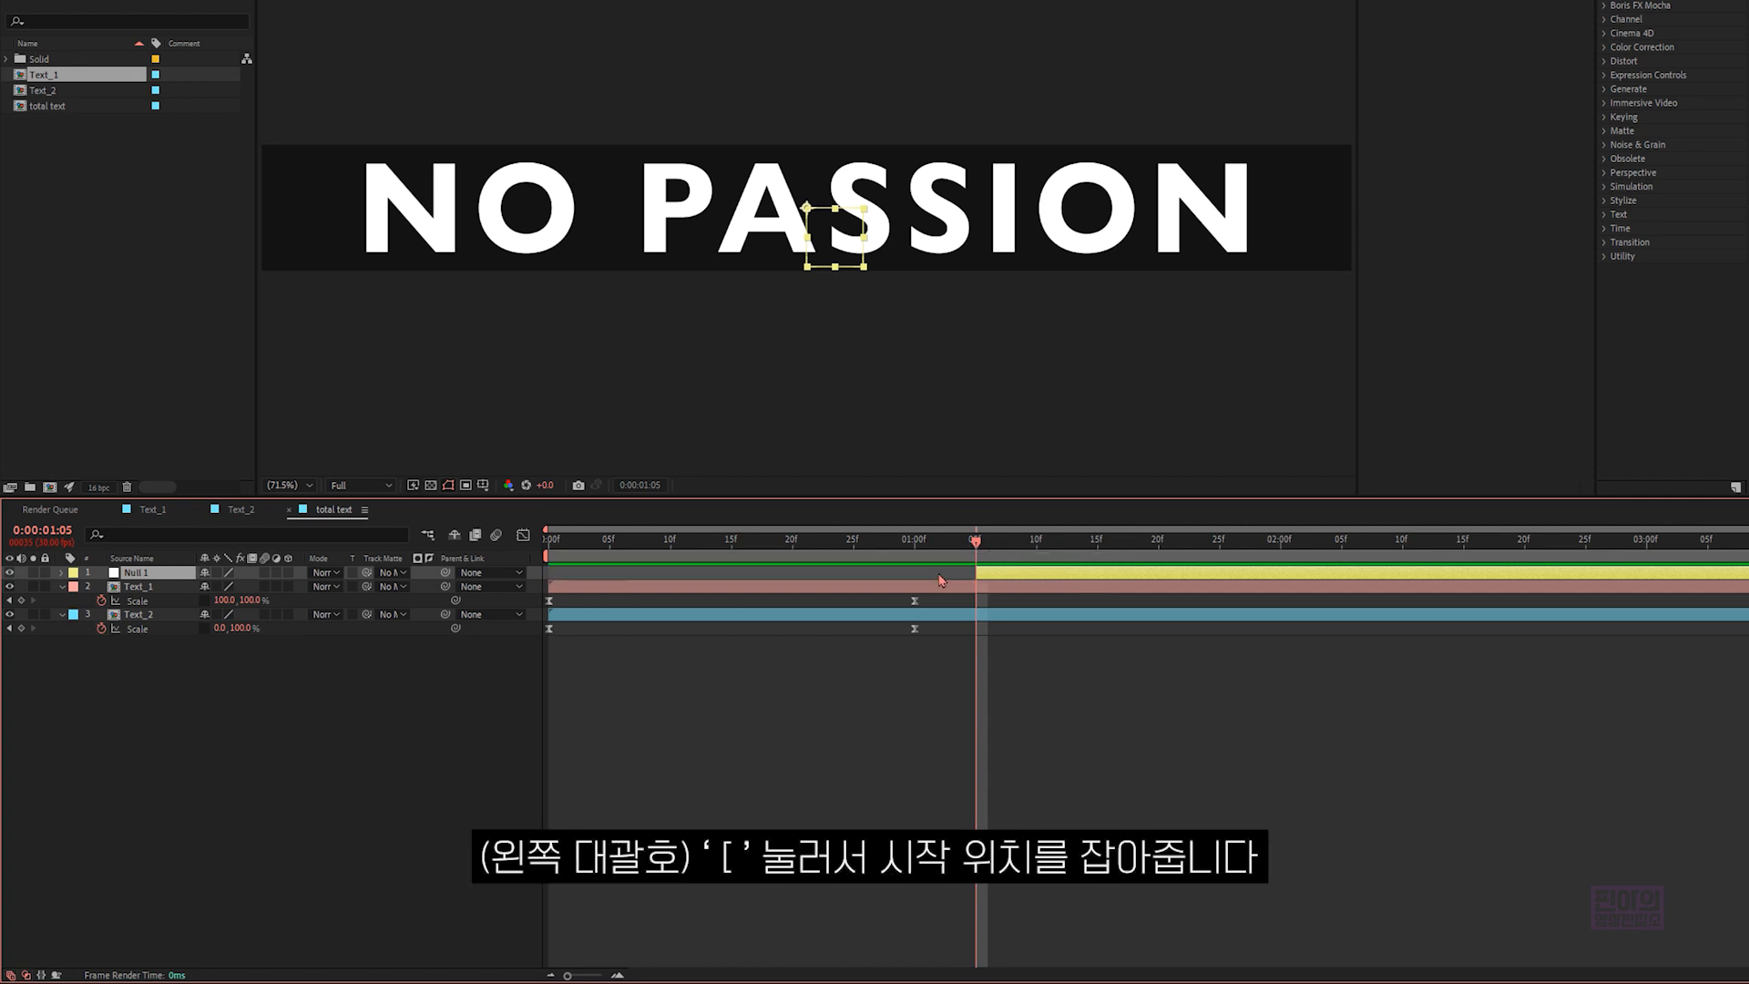
- Set the null layer's Anchor Point to 50, 50
left_click(61, 572)
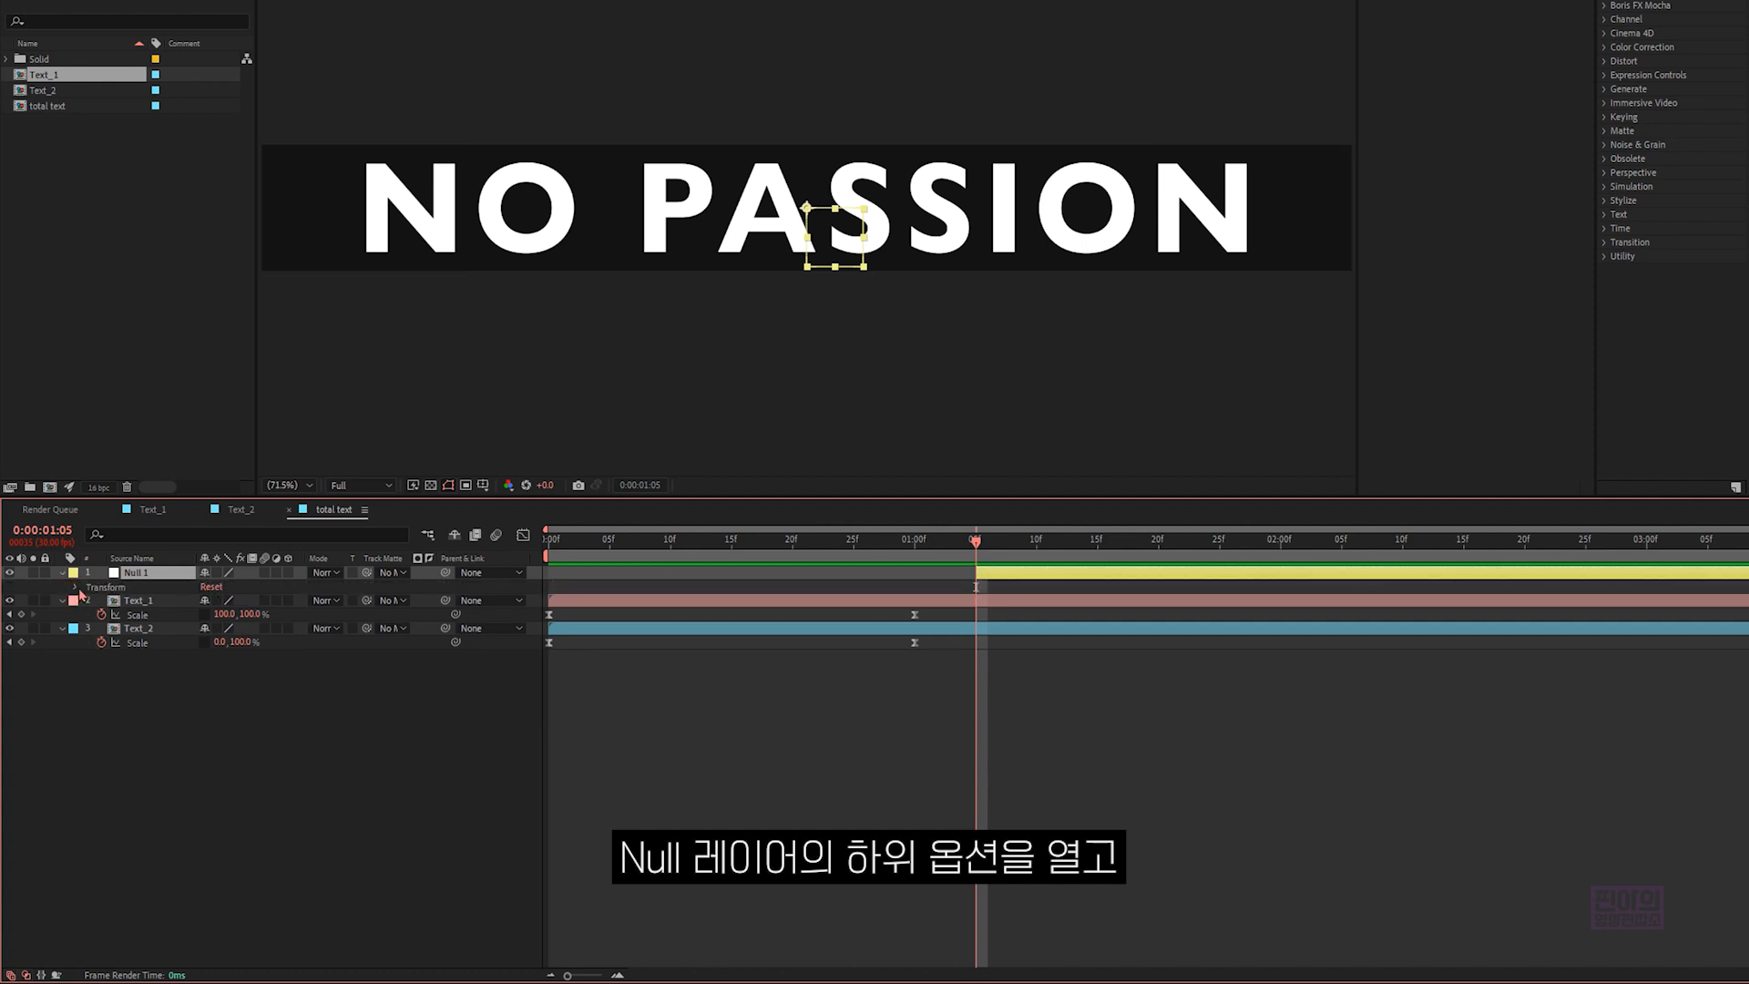
left_click(77, 588)
left_click(209, 600)
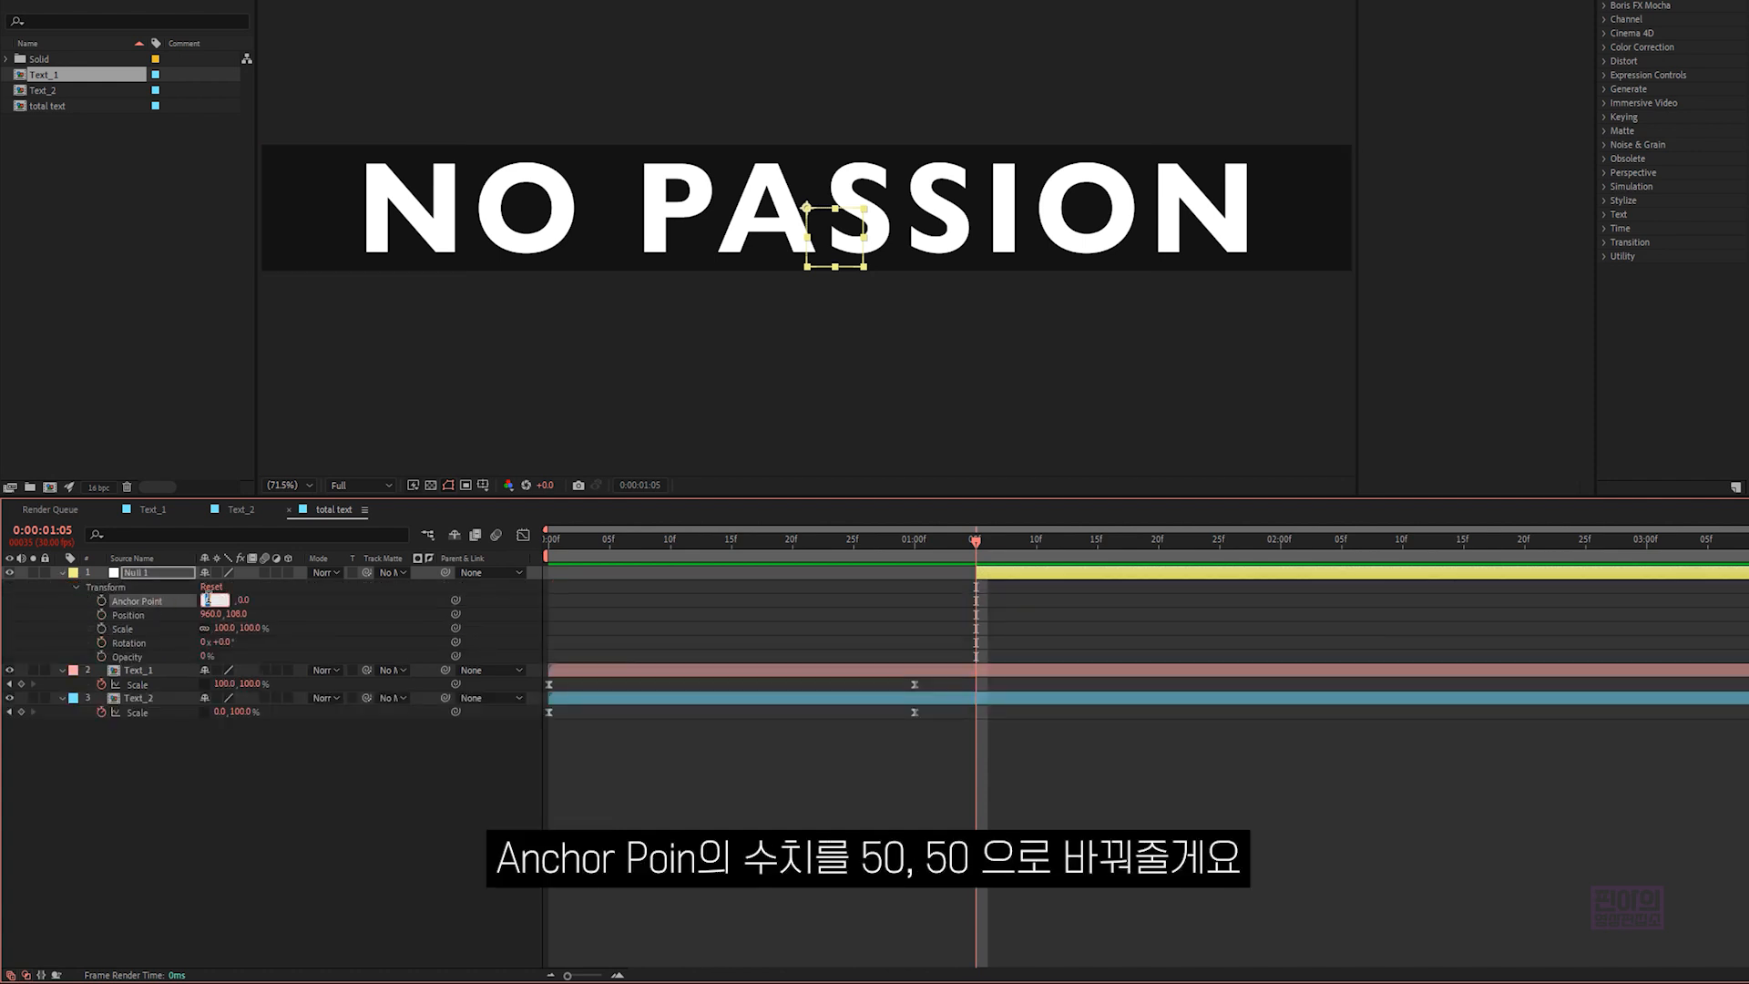
type("50")
key("Tab")
type("50")
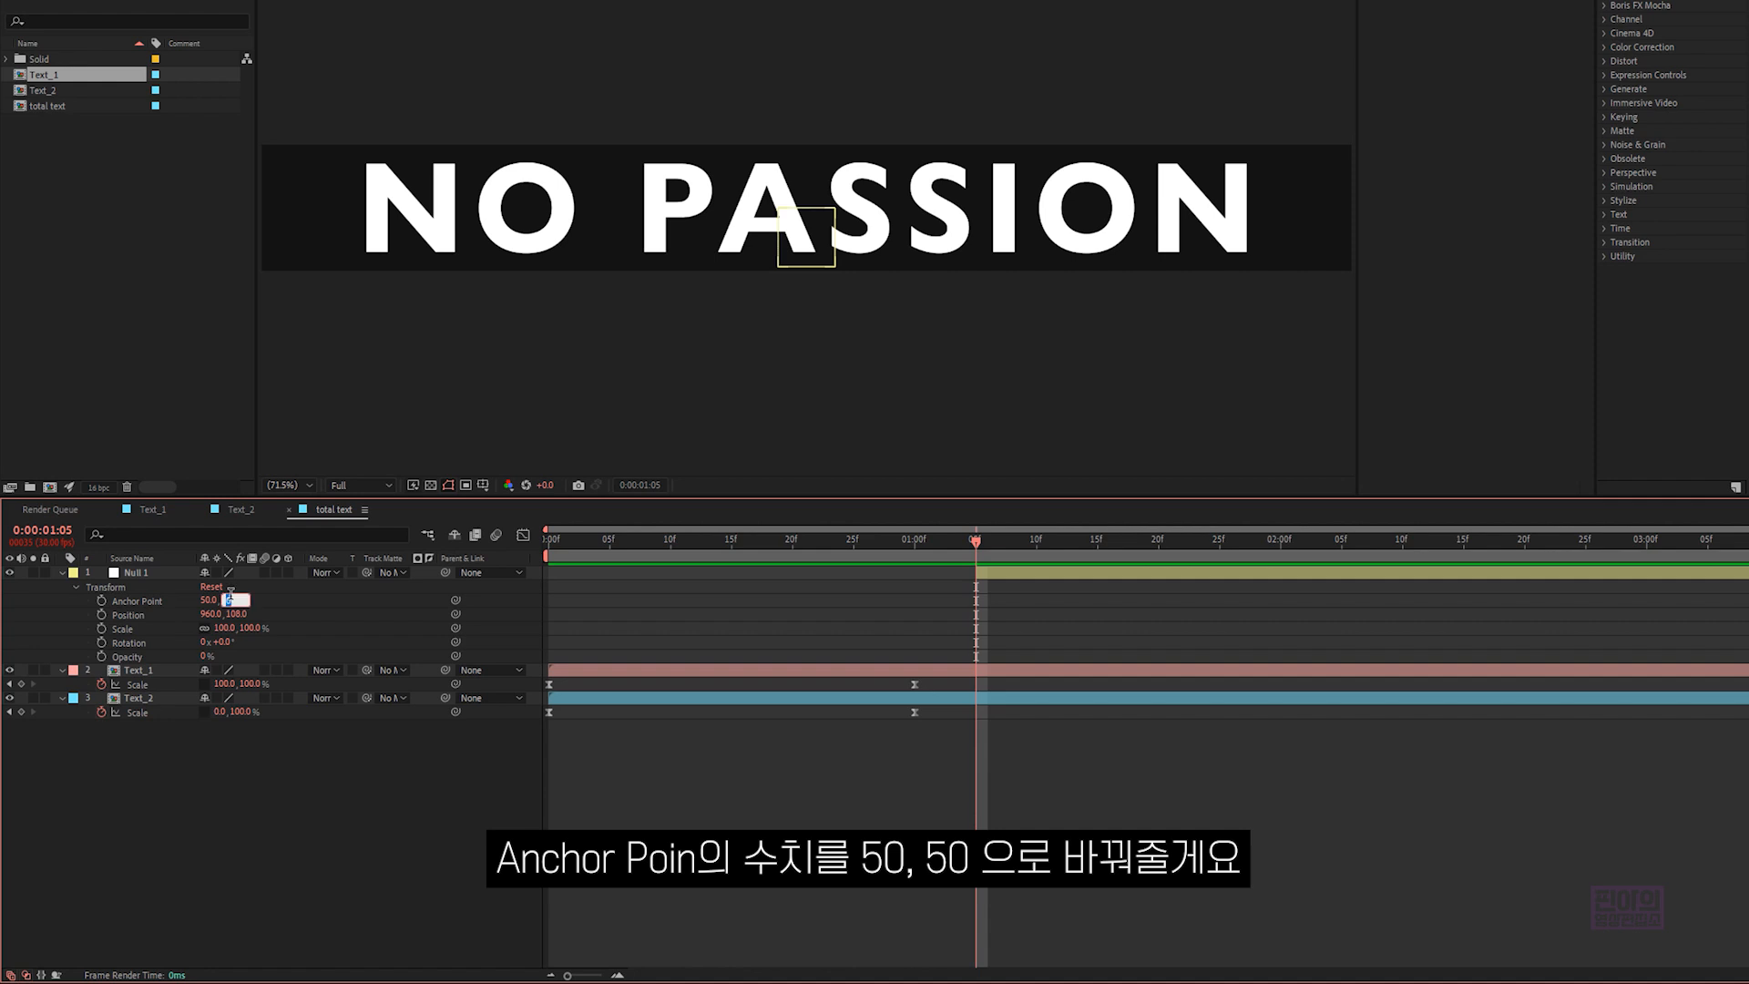
key("Return")
- Move the null's anchor point to the middle of the composition's right edge and parent Text_1 to the null
left_click(167, 575)
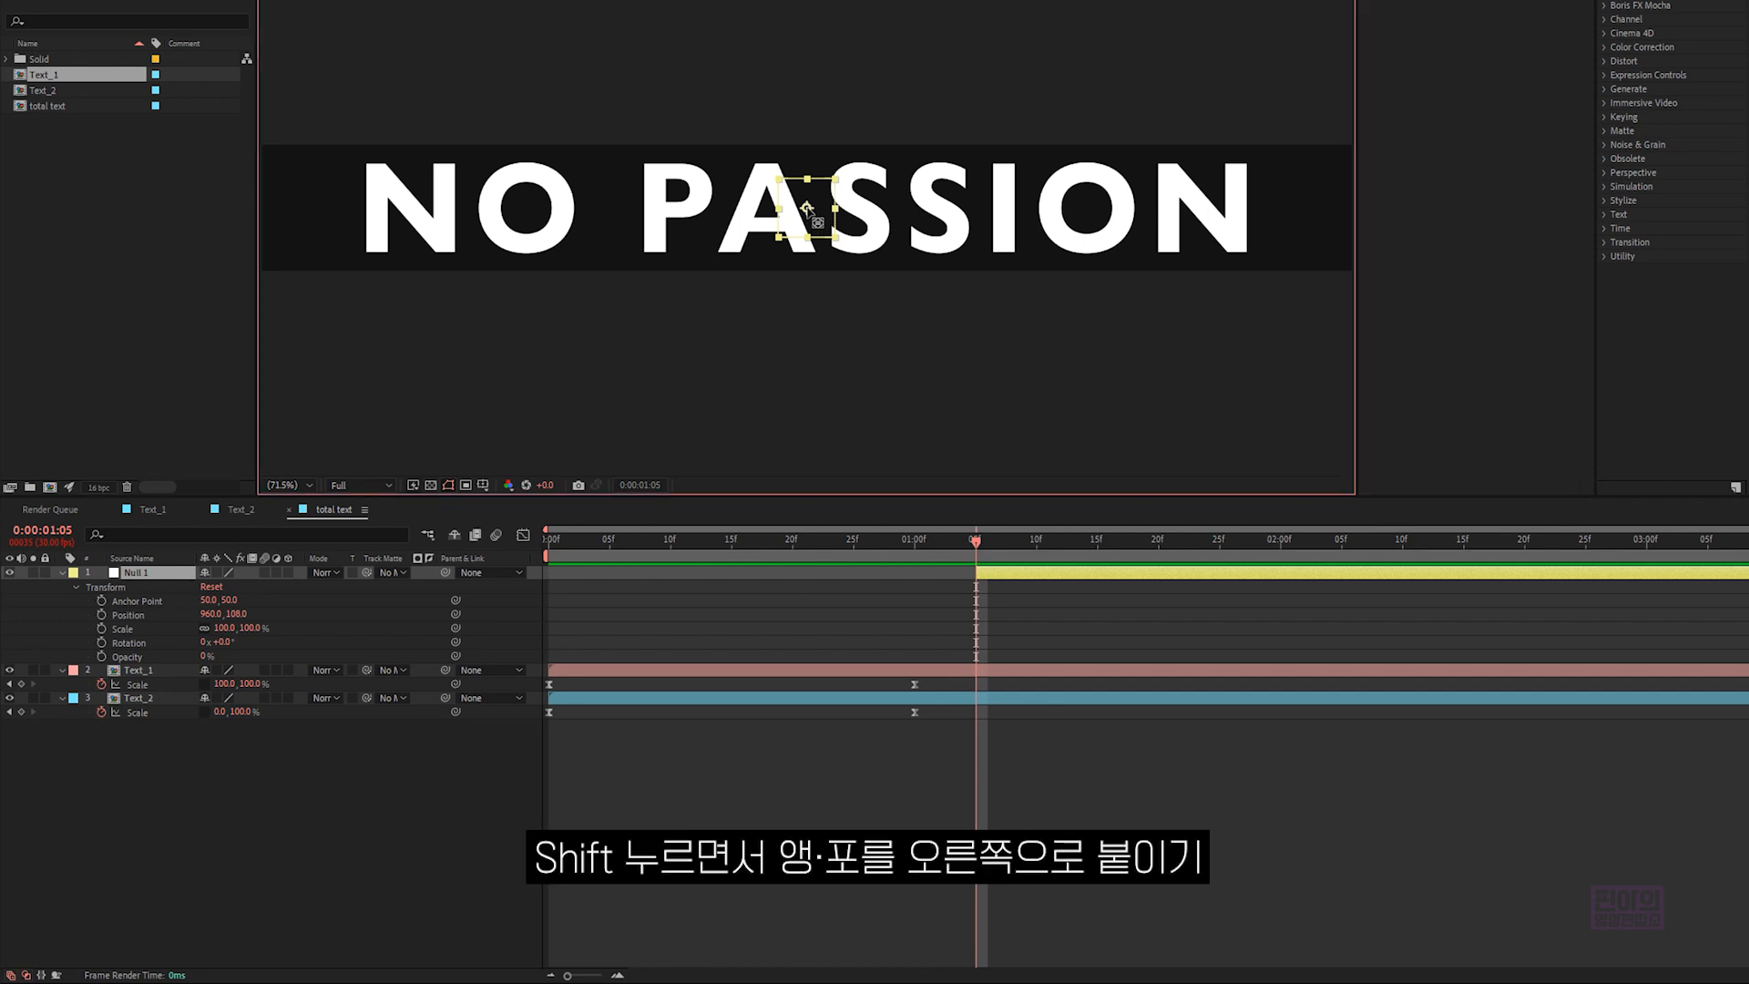
left_click_drag(806, 208, 1355, 231)
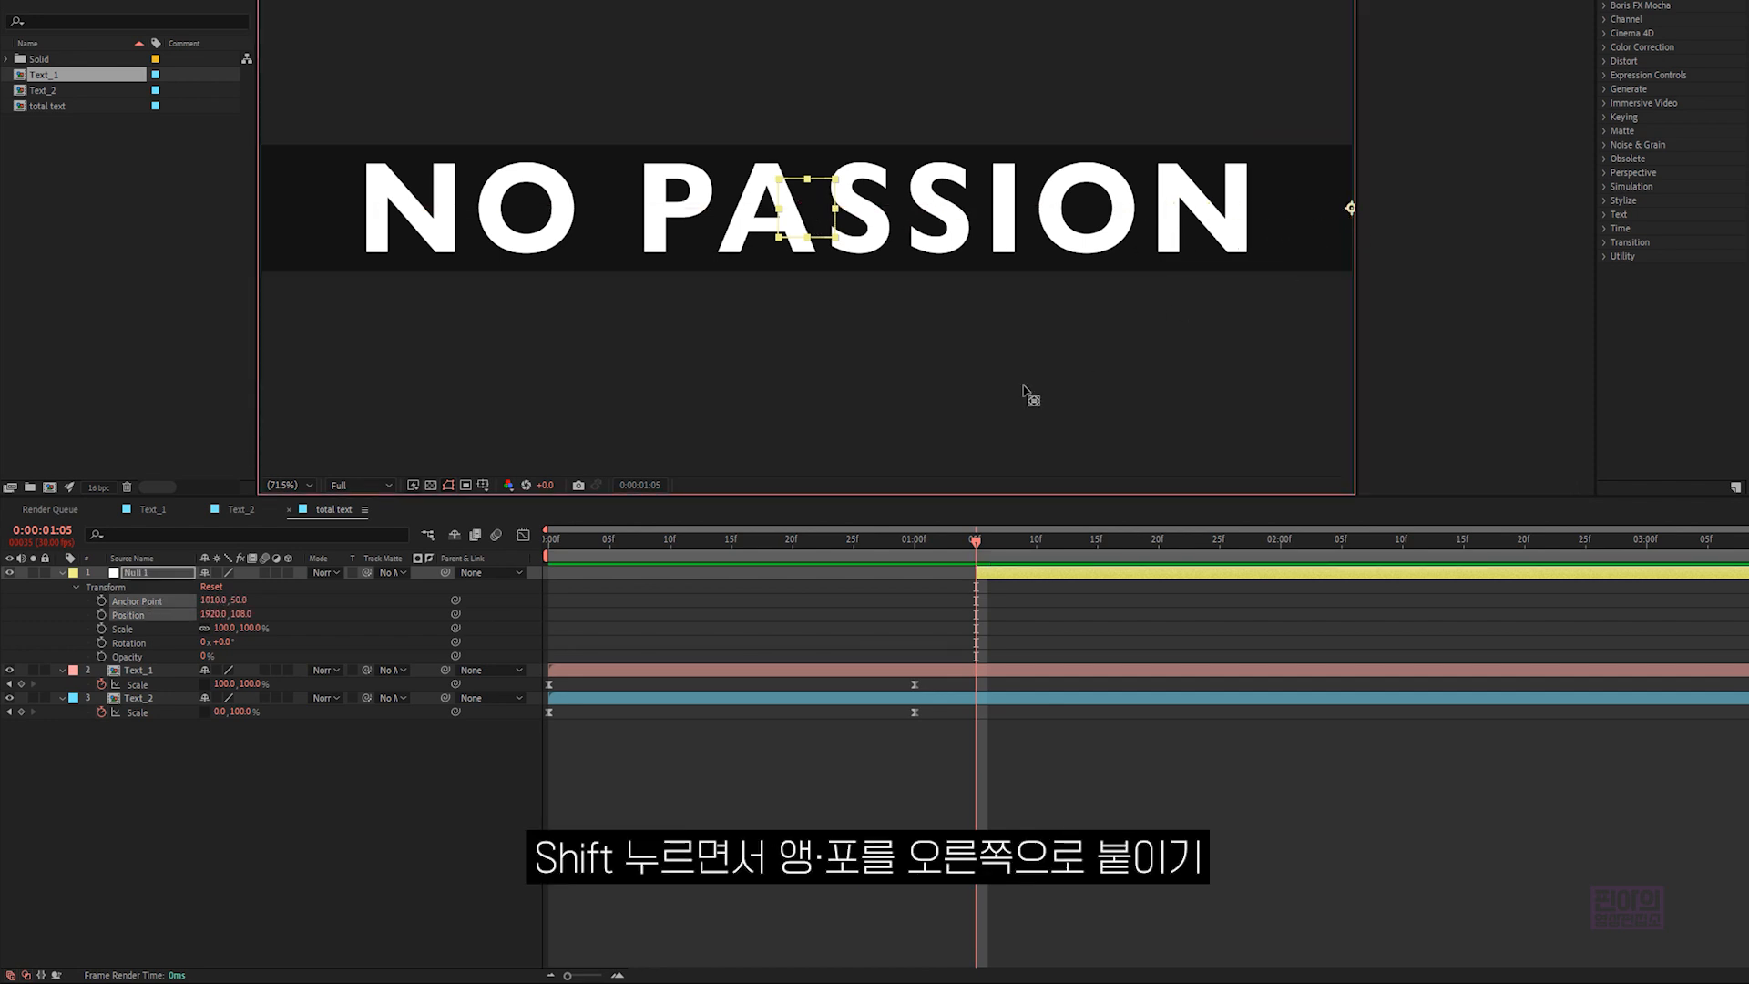
left_click(164, 670)
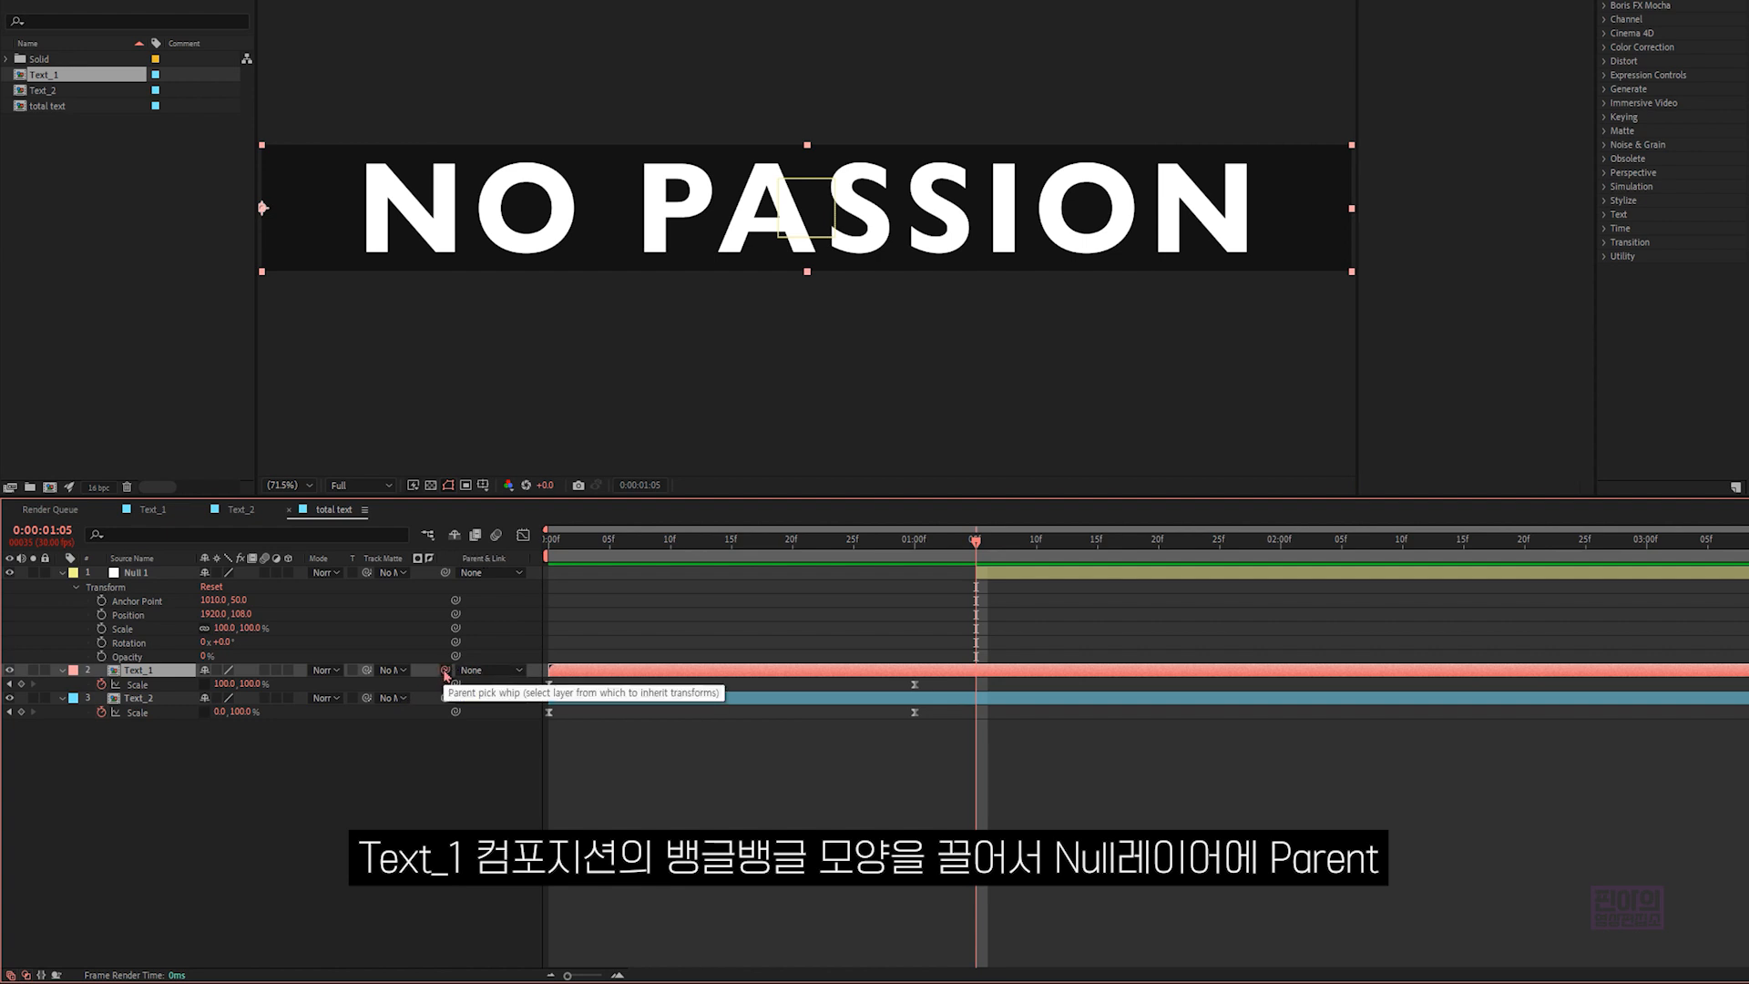
left_click_drag(445, 672, 151, 574)
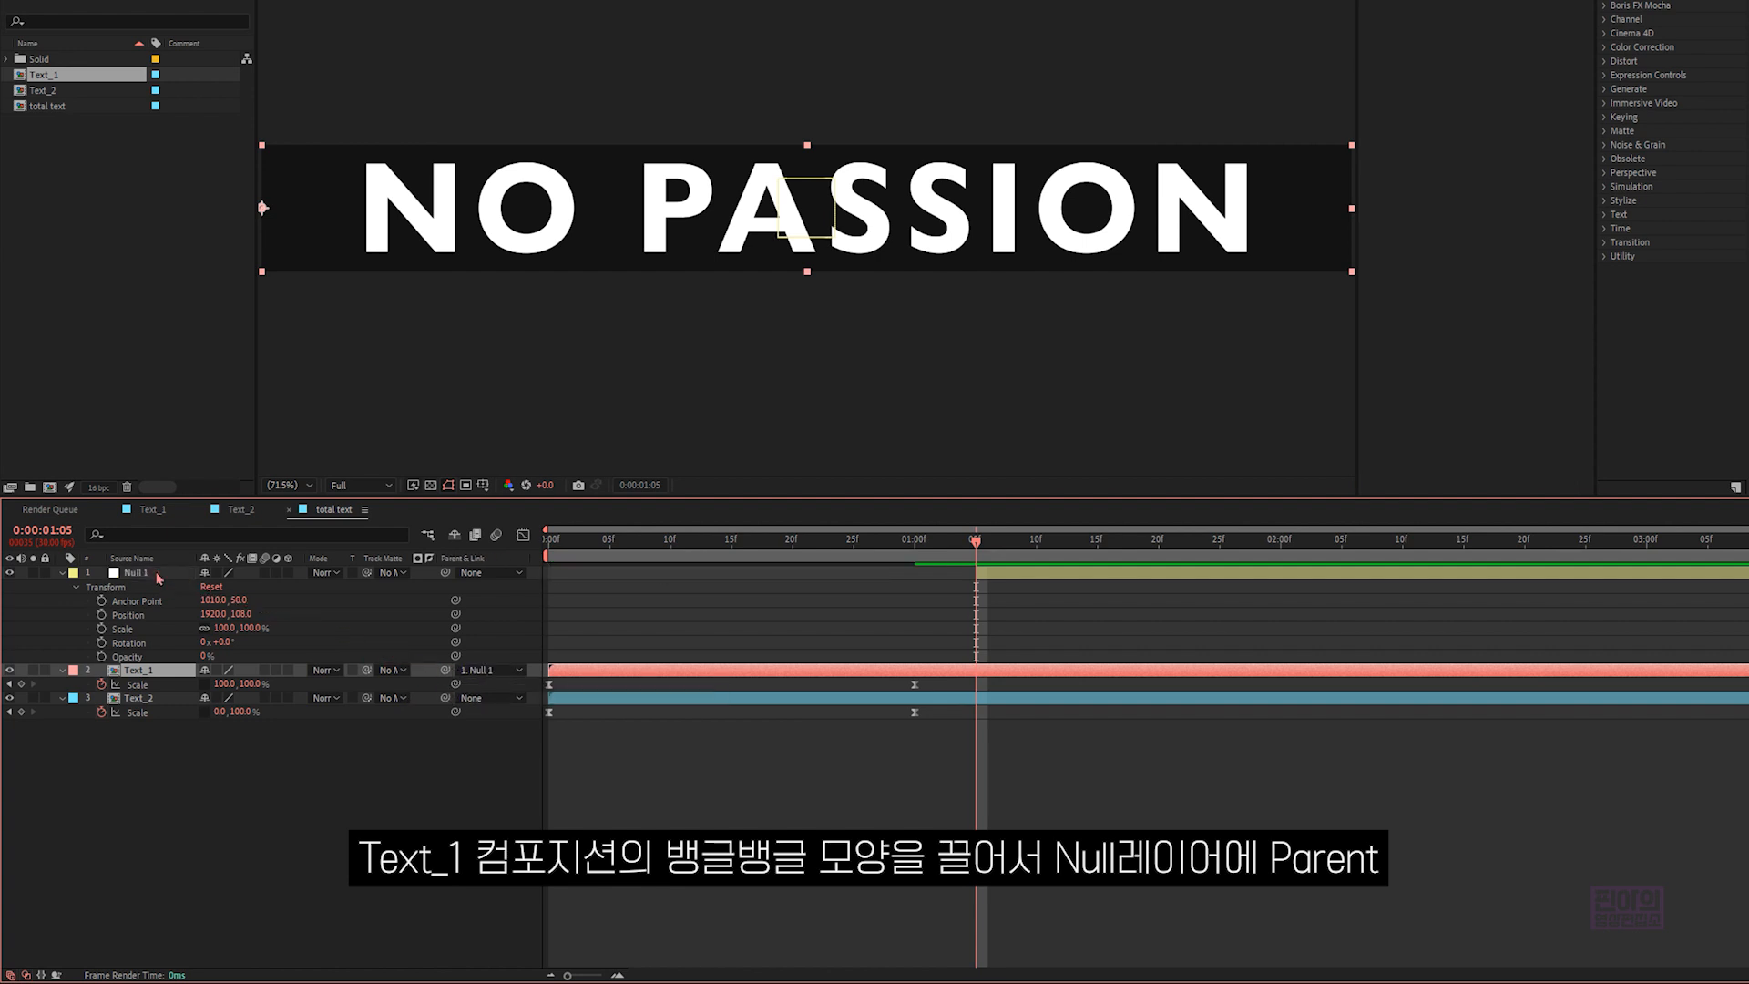
- Unlink the null's Scale proportions and set a Scale keyframe at 0:00:01:05
left_click(158, 574)
left_click(137, 629)
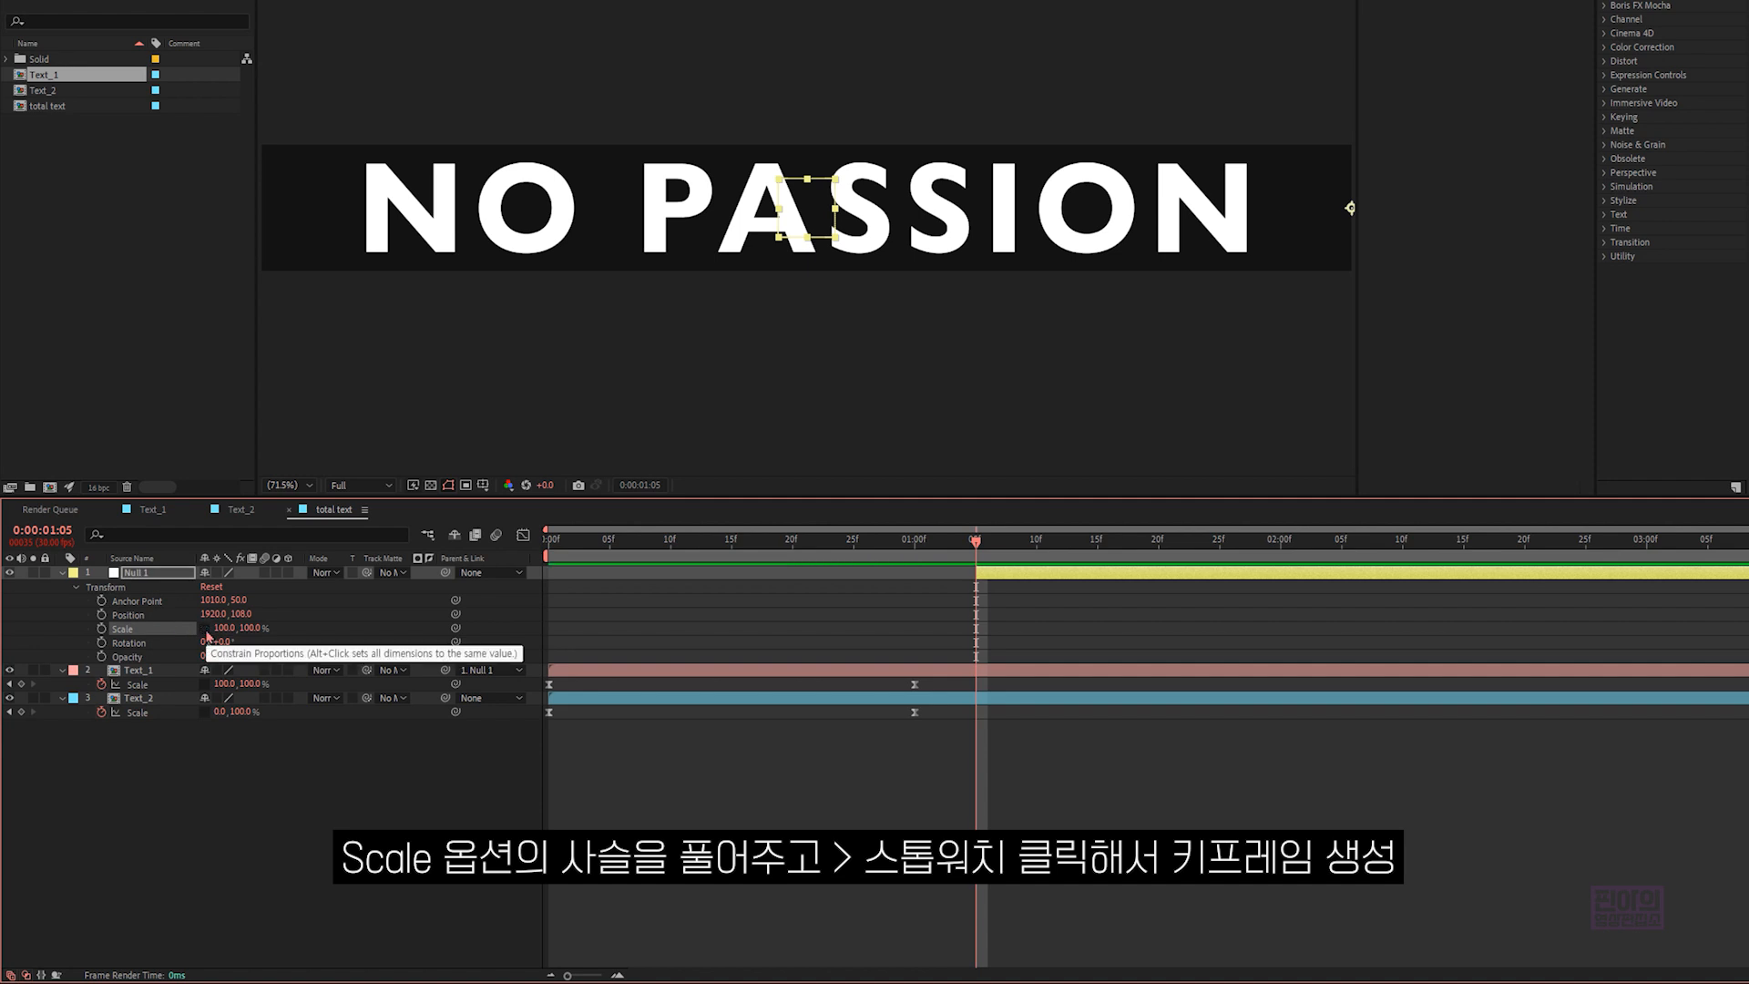
left_click(102, 629)
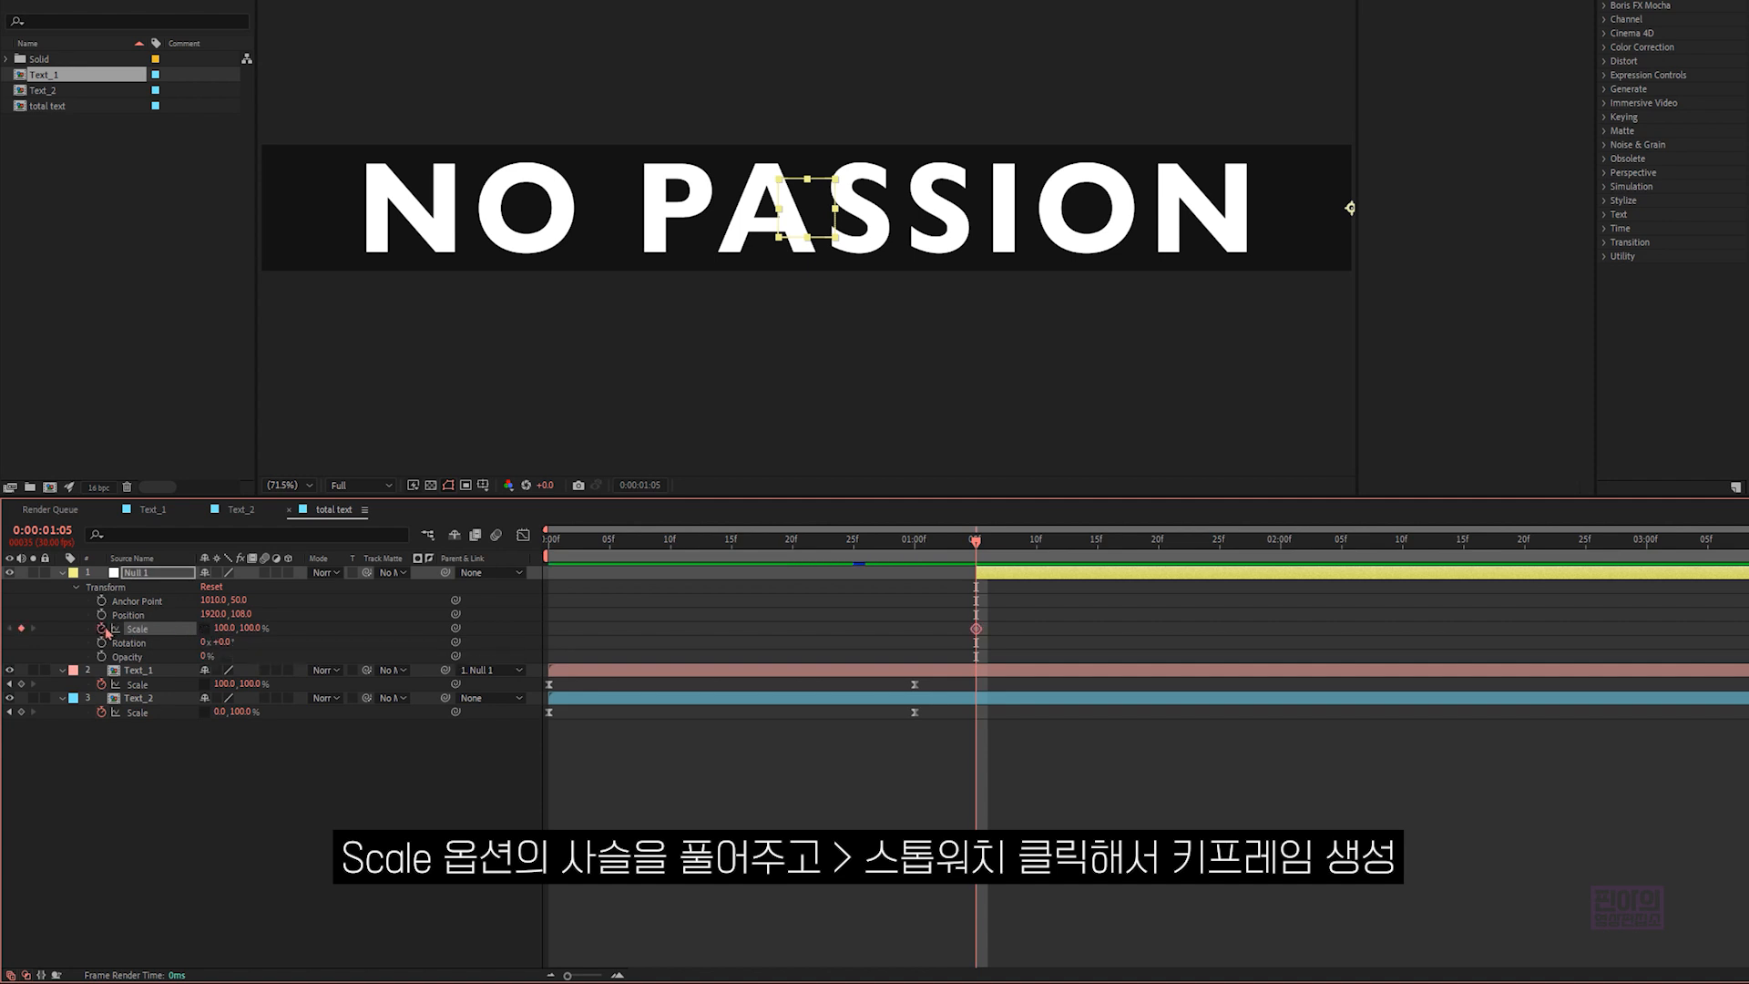
- Set the null's horizontal Scale to 0% at 0:00:02:05
left_click(1074, 541)
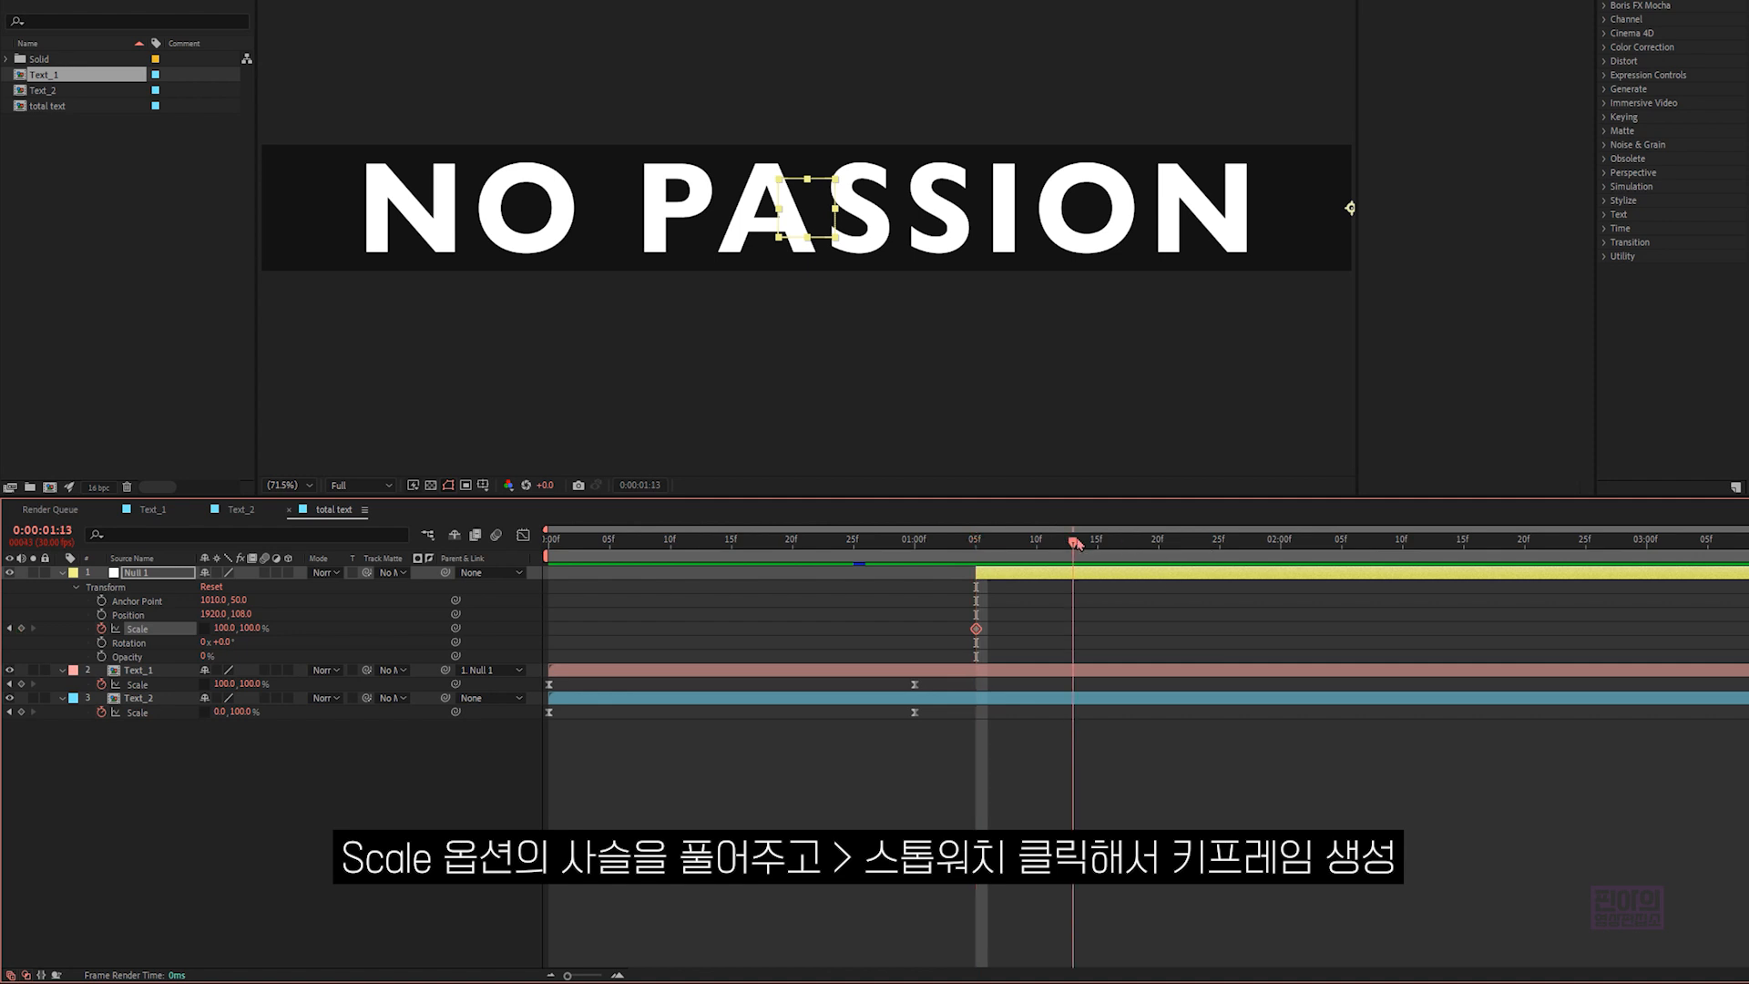
left_click_drag(1074, 541, 1341, 541)
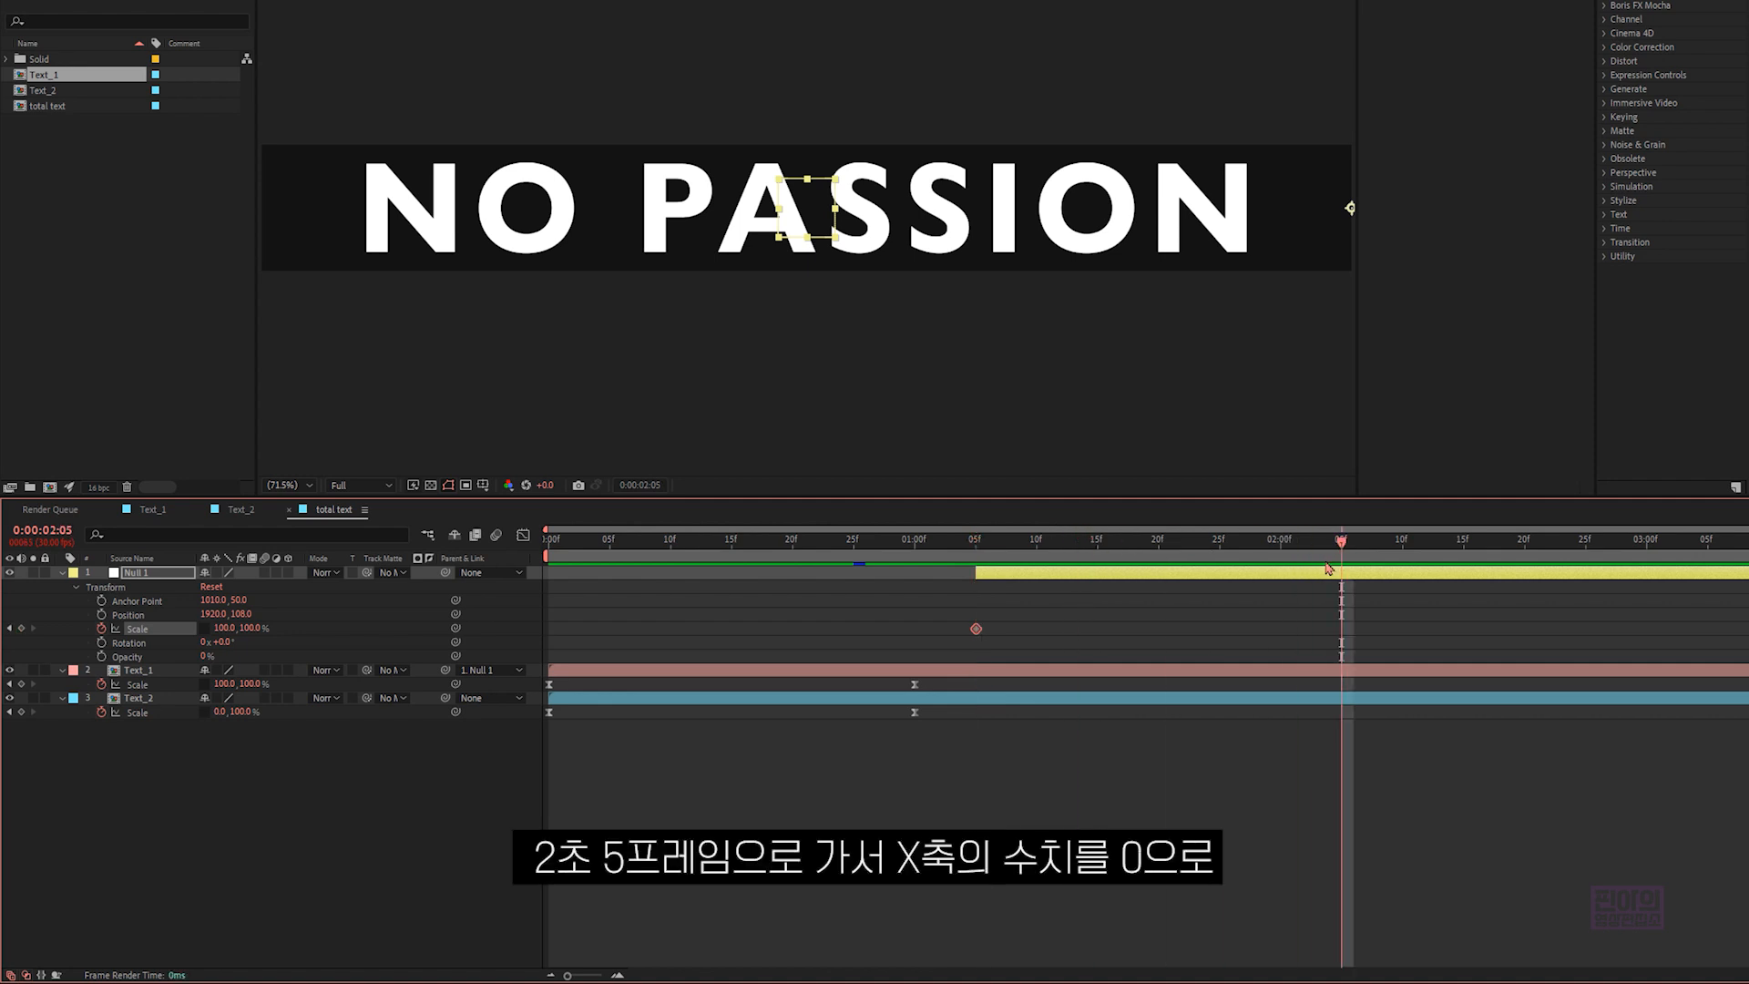
left_click(226, 627)
type("0")
key("Return")
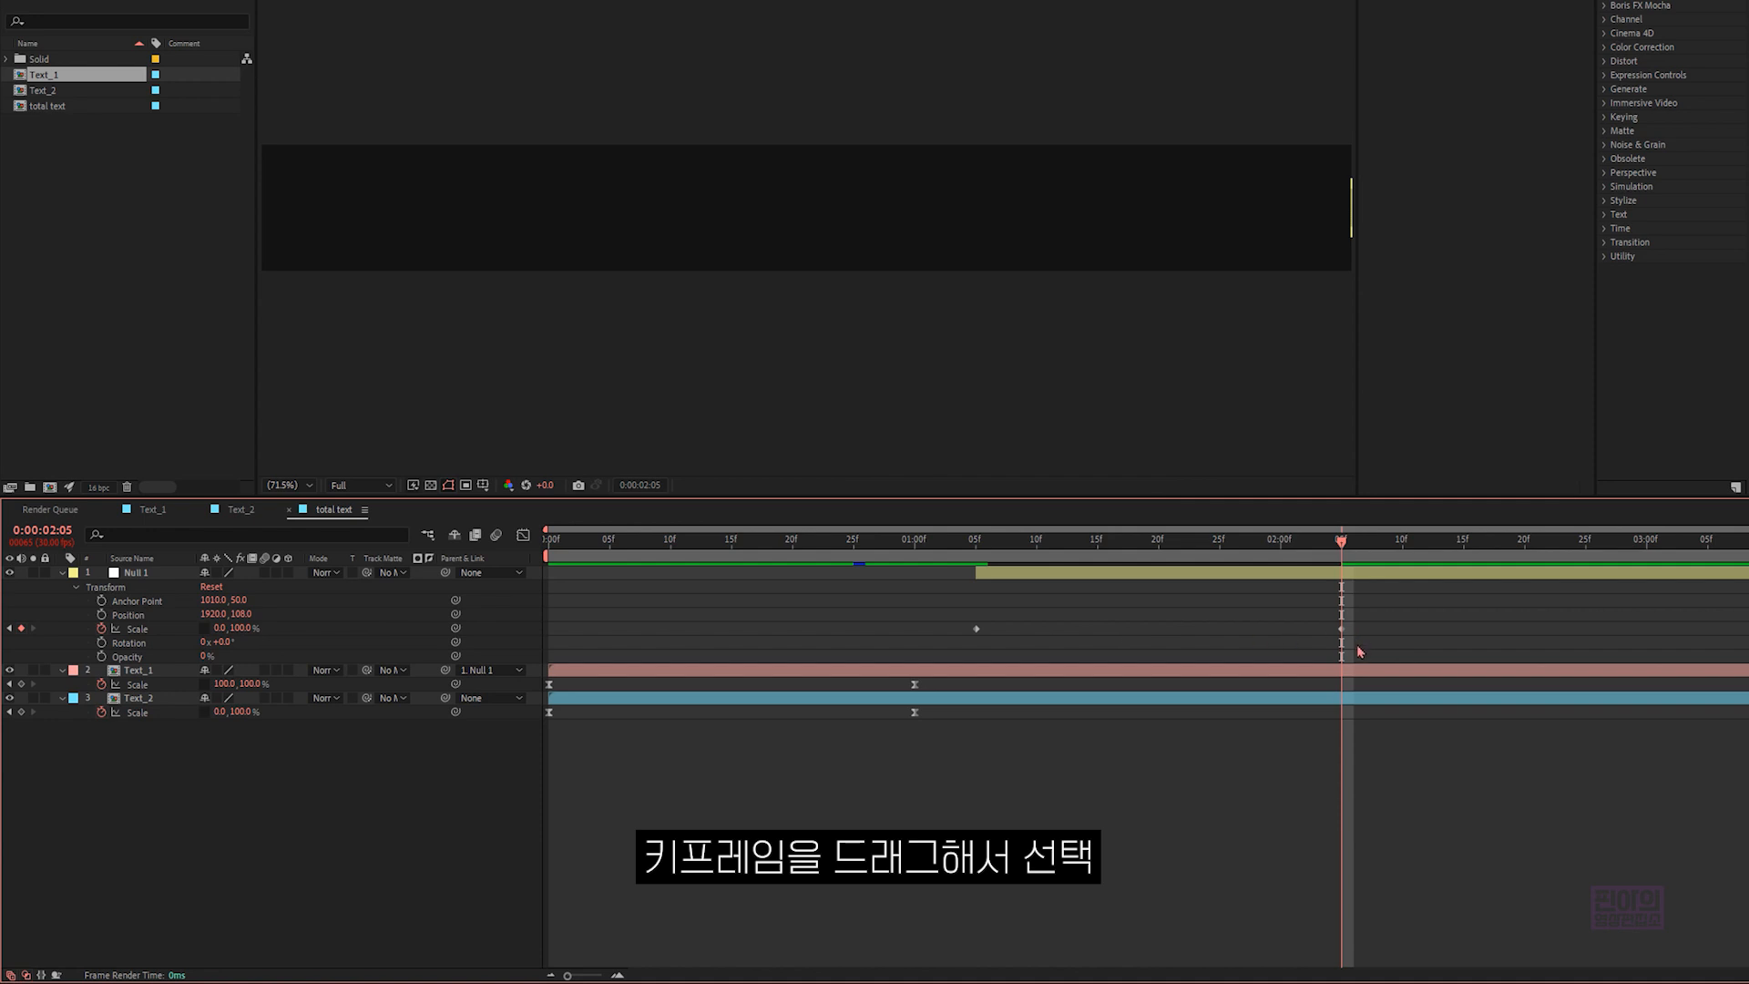
- Set the horizontal incoming and outgoing velocity influence to 75% for both of the null's Scale keyframes
left_click_drag(1358, 651, 932, 589)
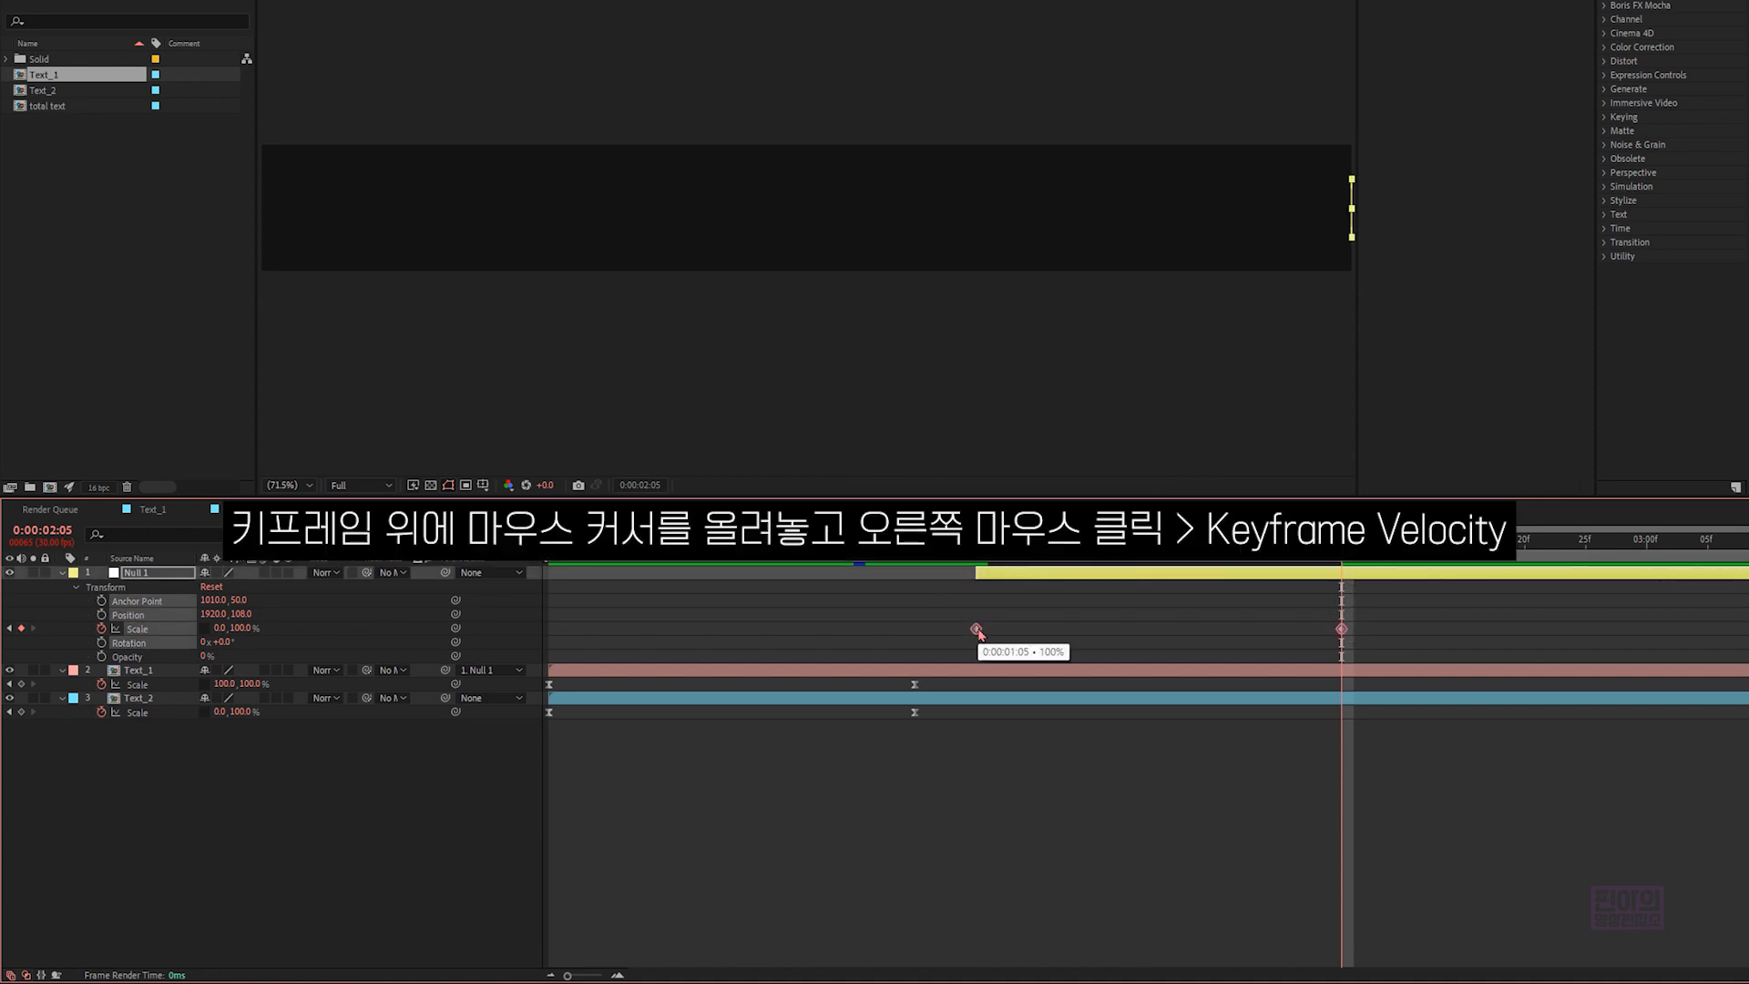
right_click(978, 631)
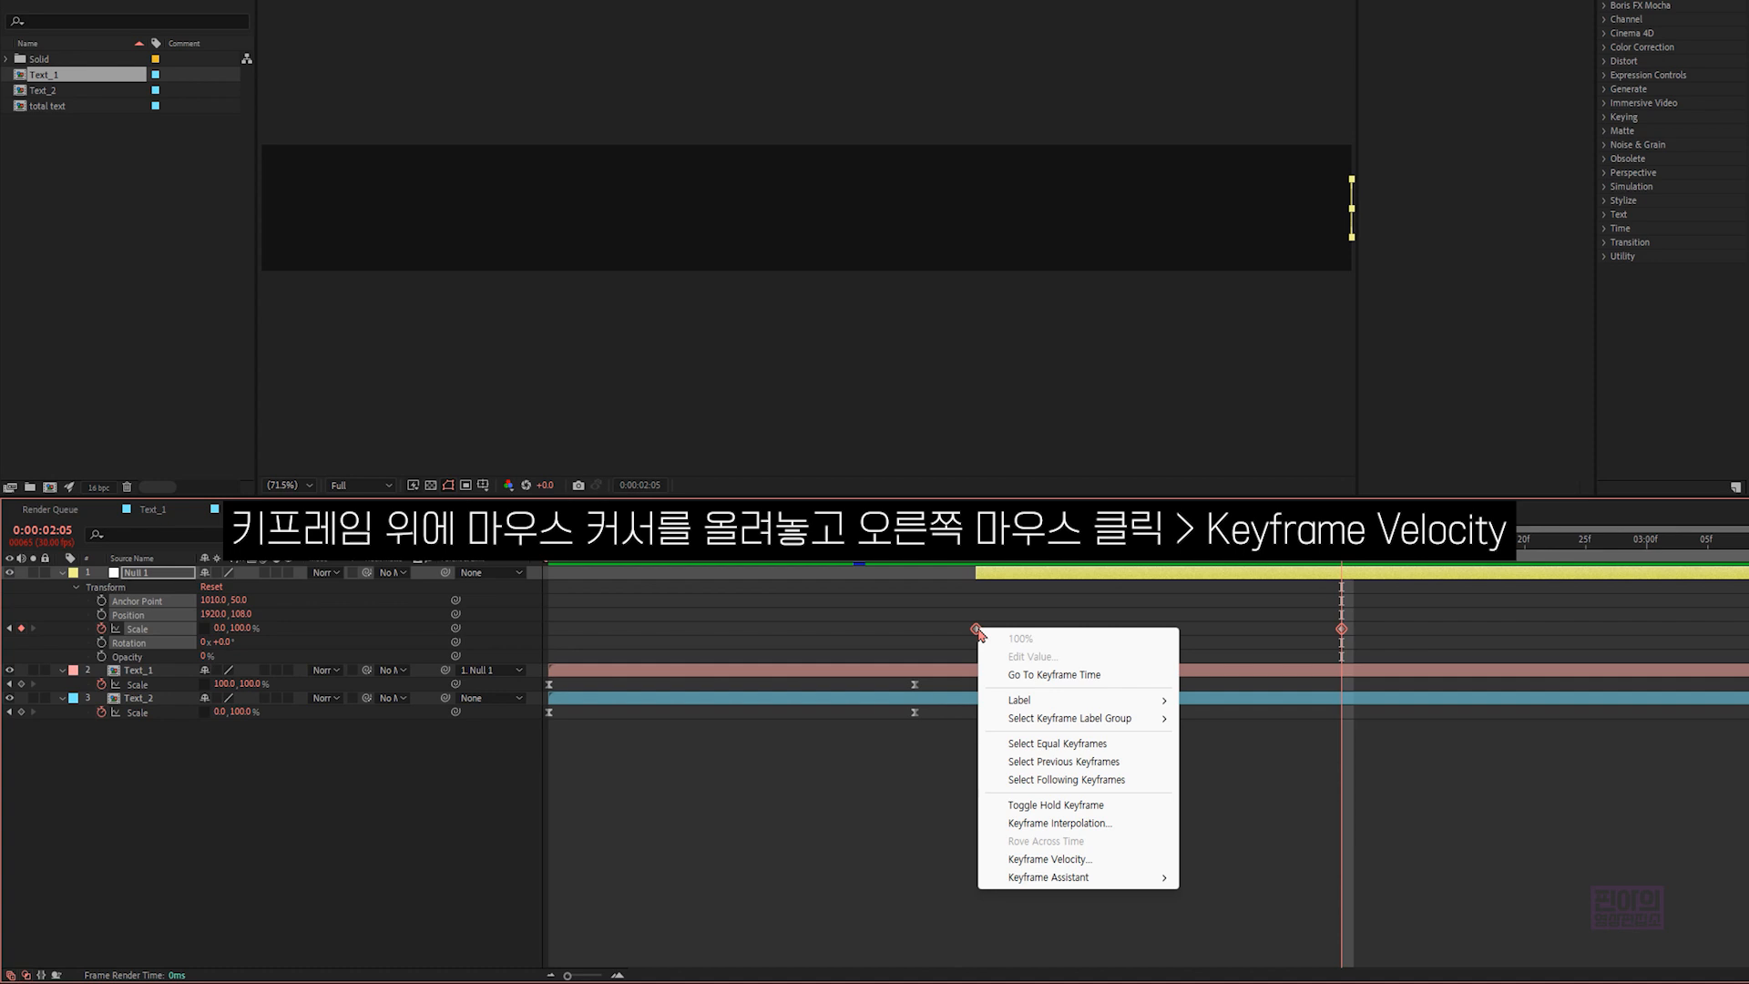
left_click(1052, 861)
left_click(640, 515)
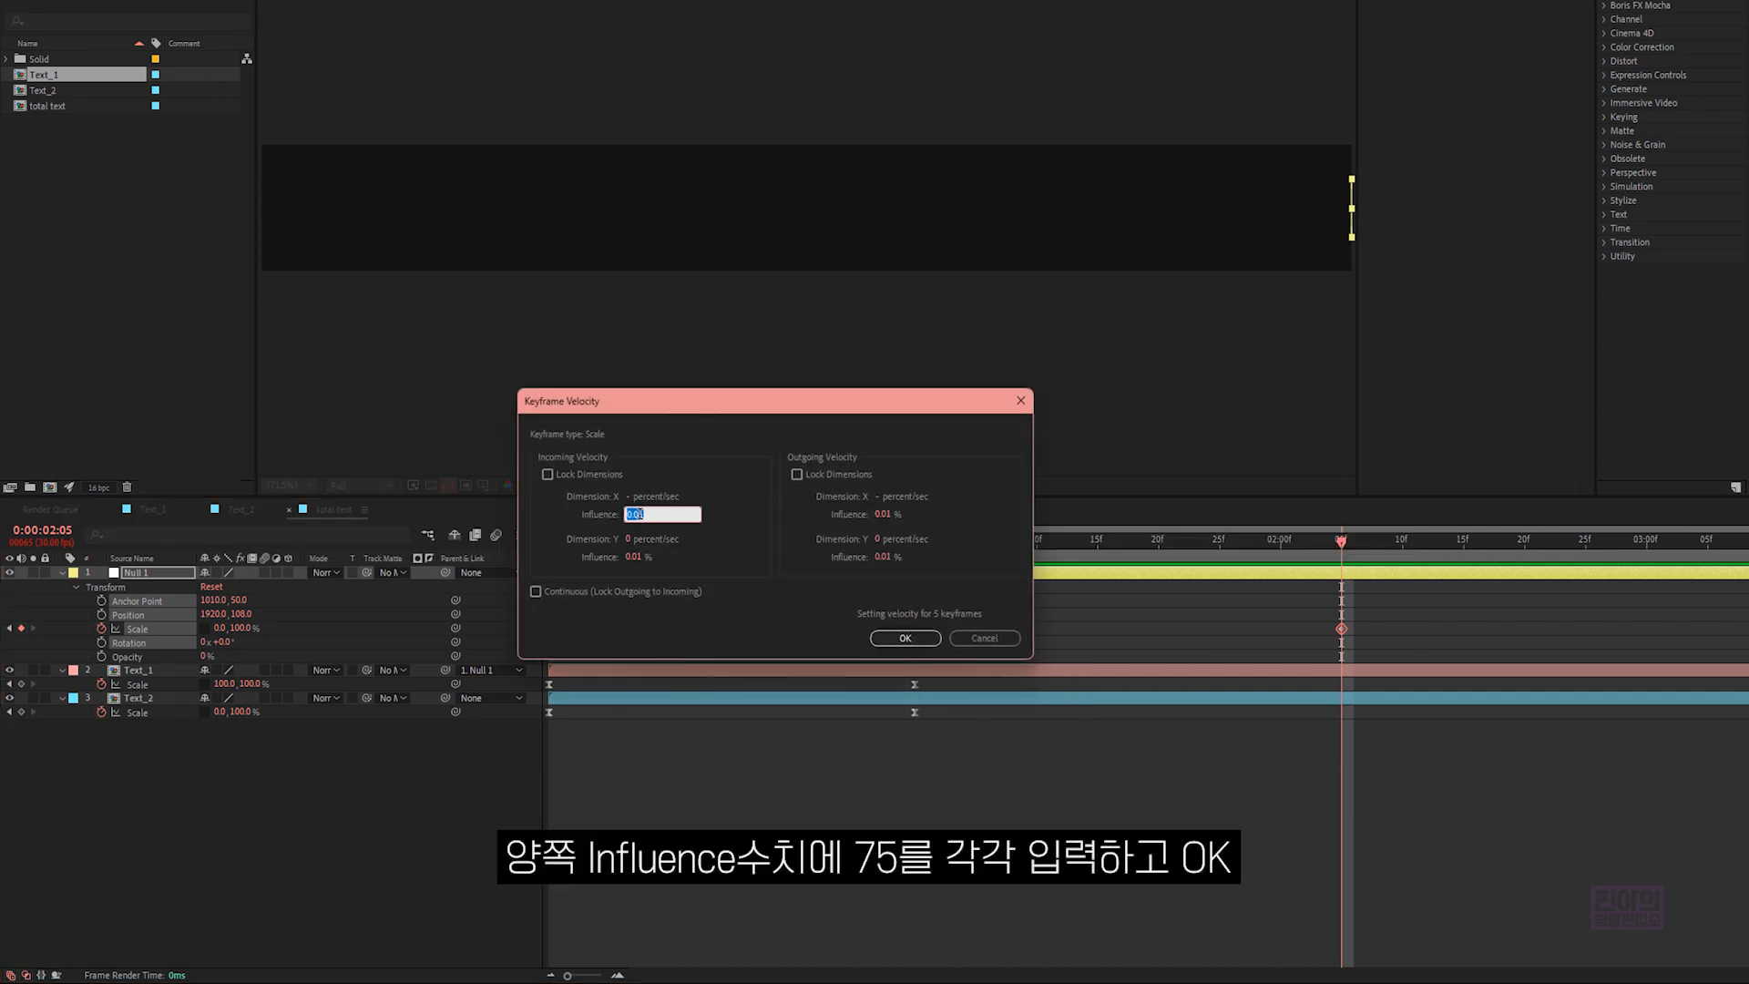
type("75")
left_click(883, 514)
type("75")
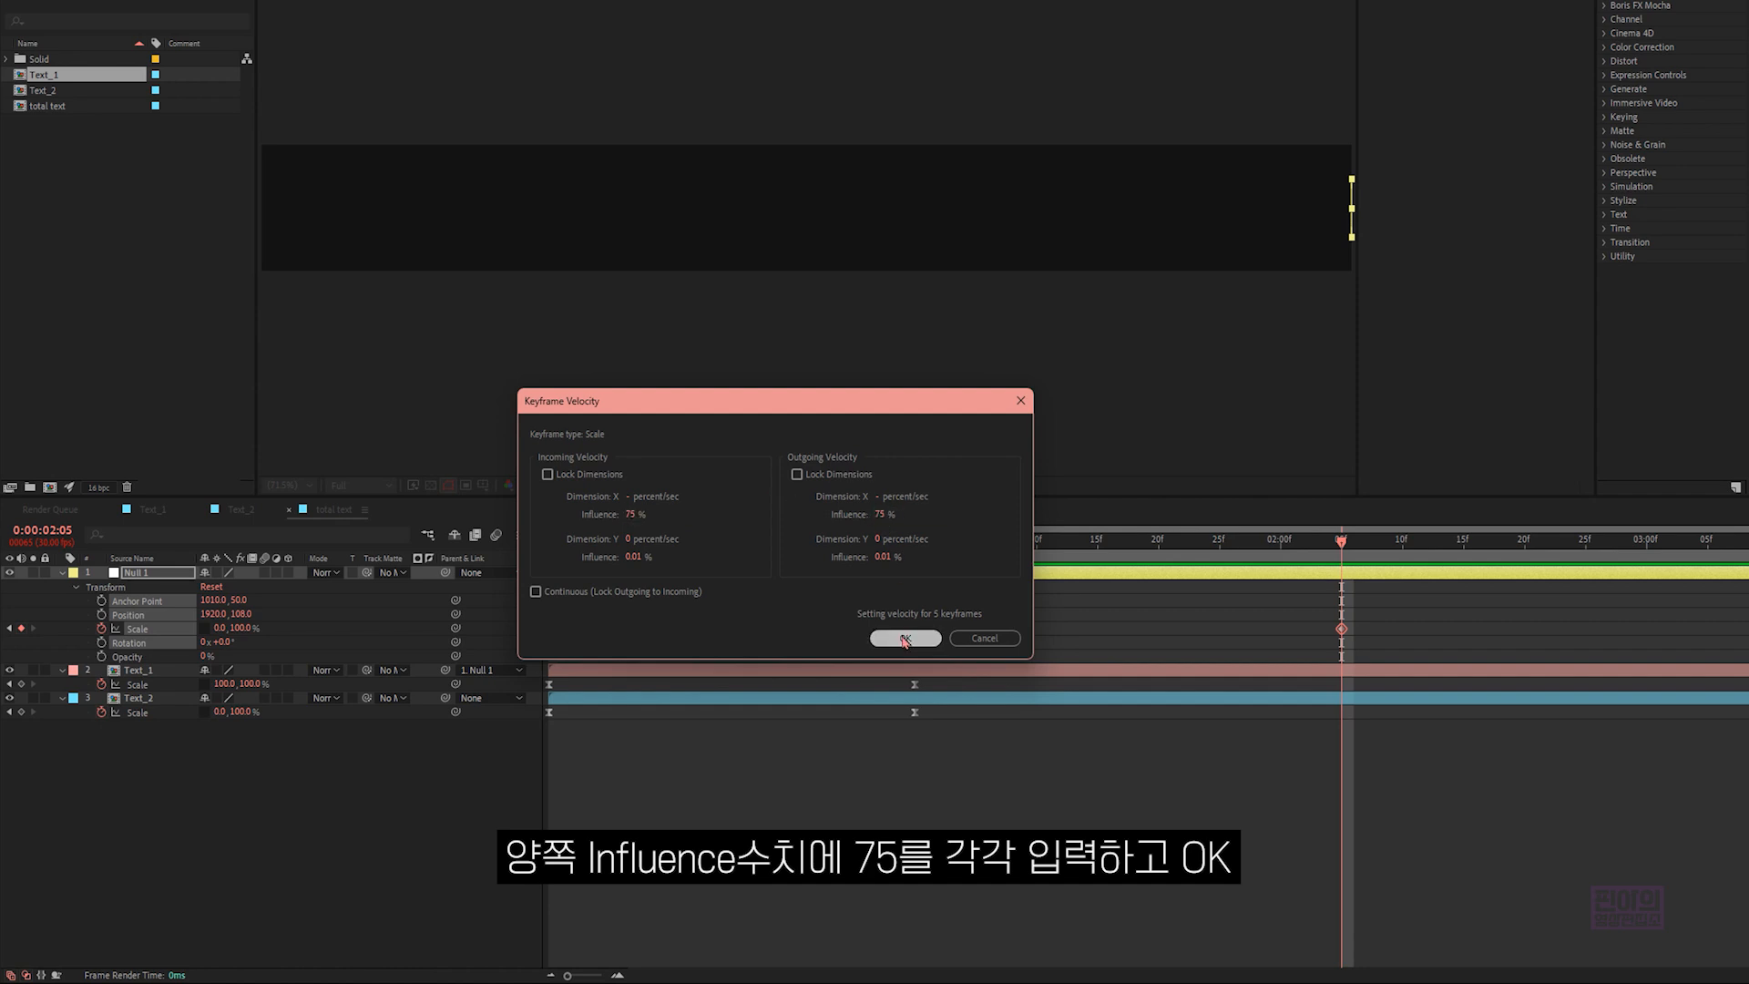
left_click(905, 639)
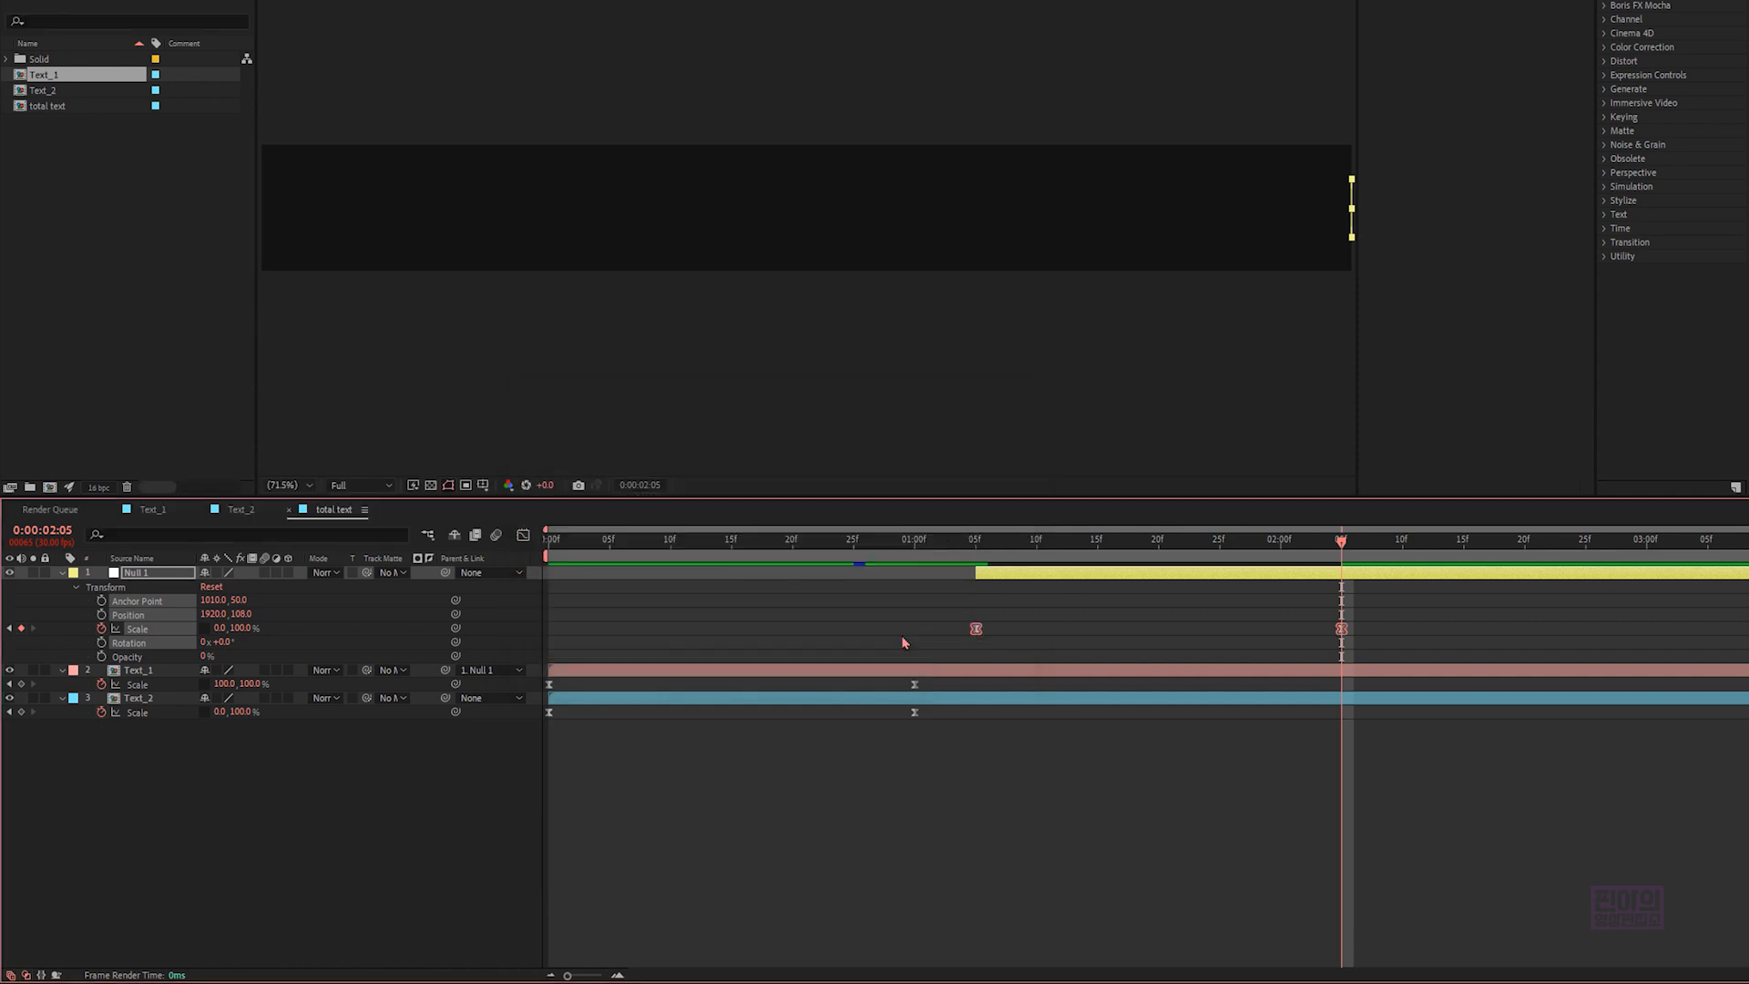
- Add another Text_2 composition above all layers in the timeline and make it start at 0:00:01:05
left_click(61, 573)
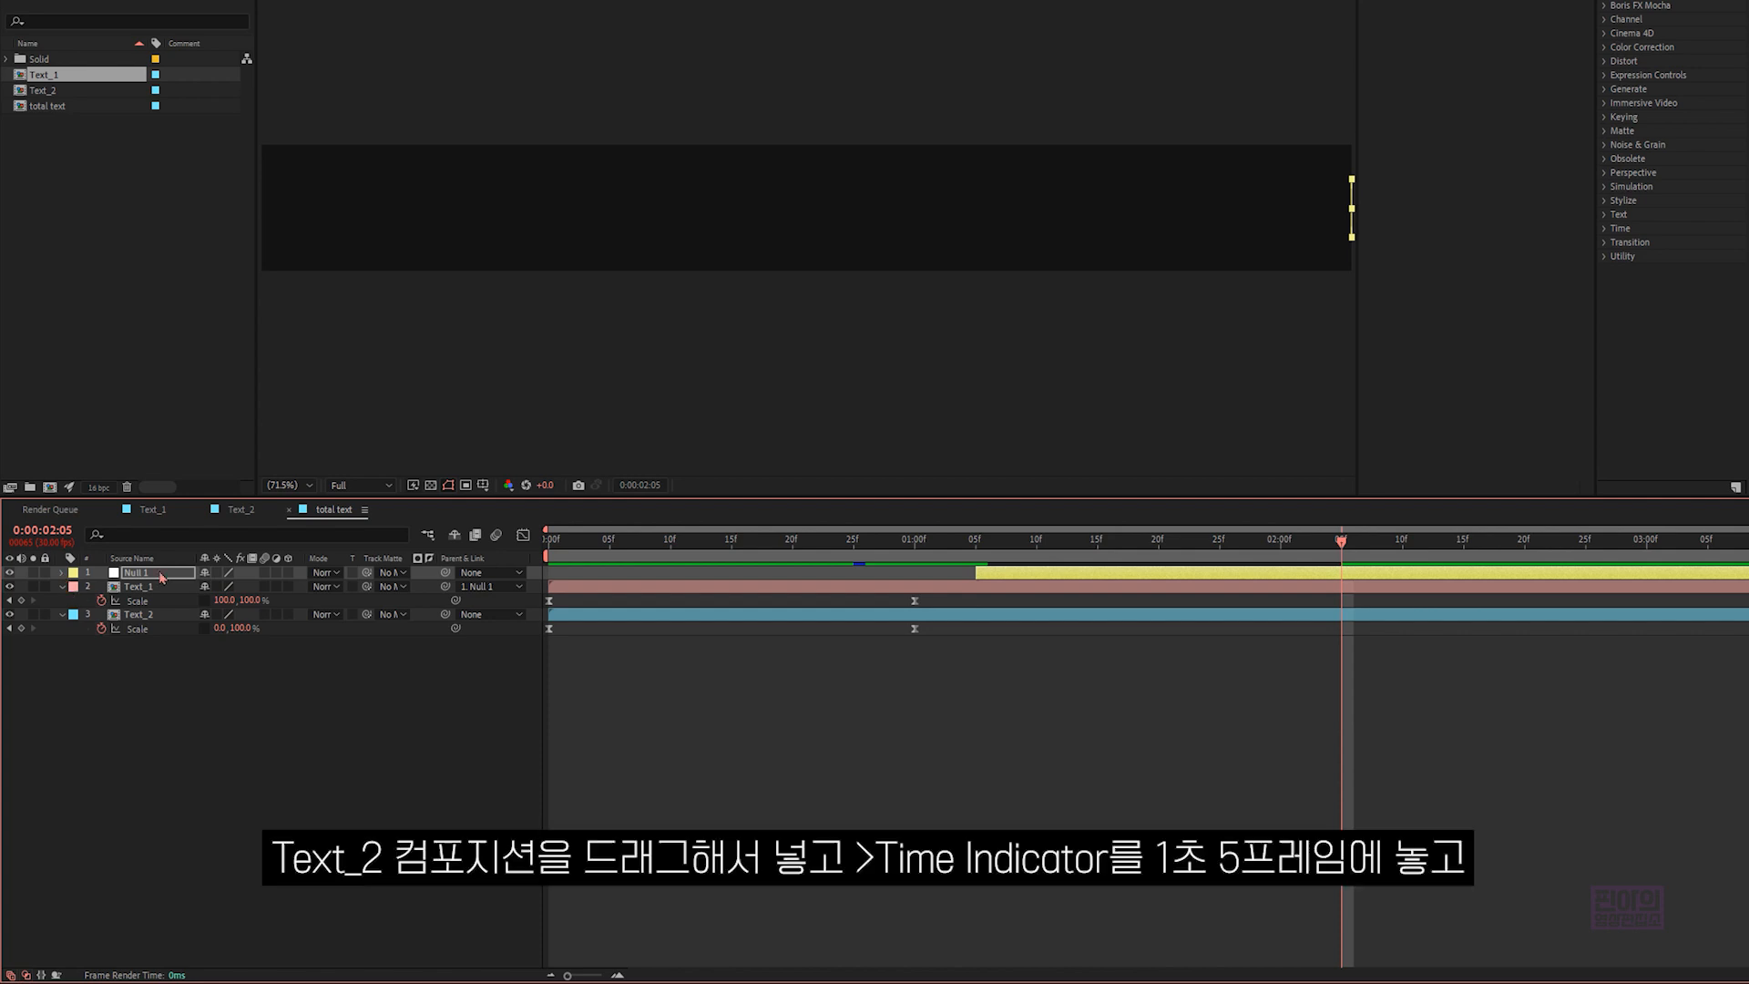
left_click_drag(59, 91, 71, 567)
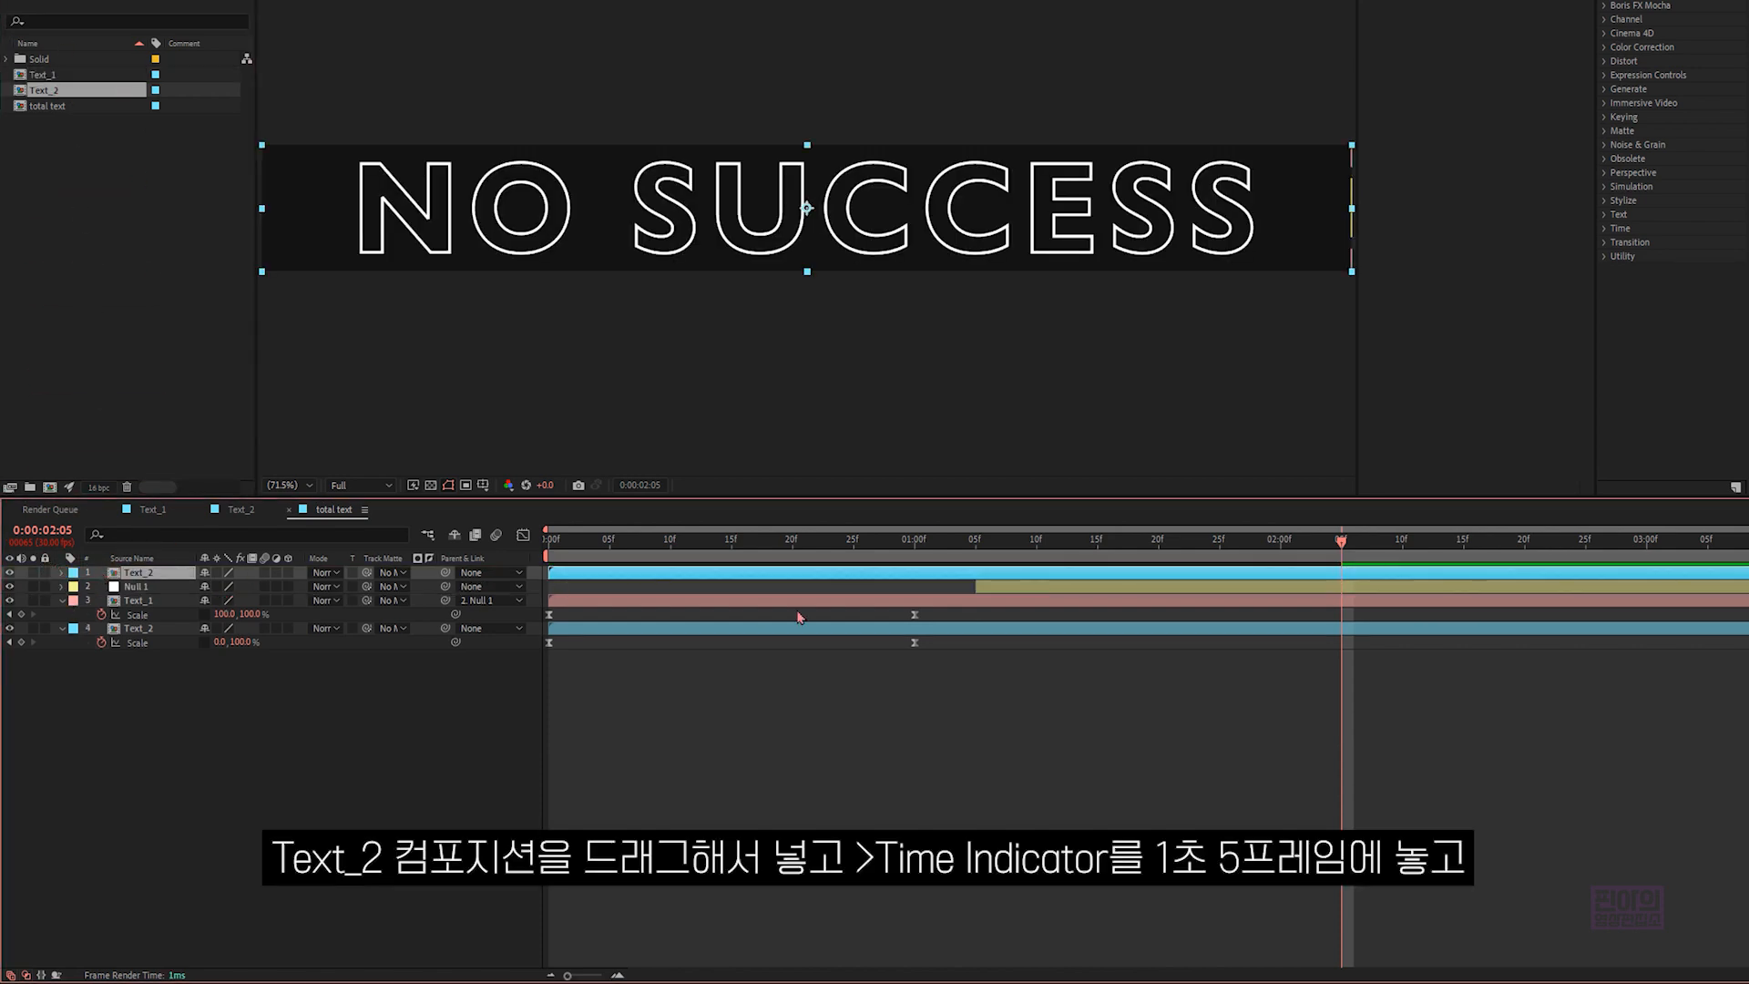
left_click(976, 545)
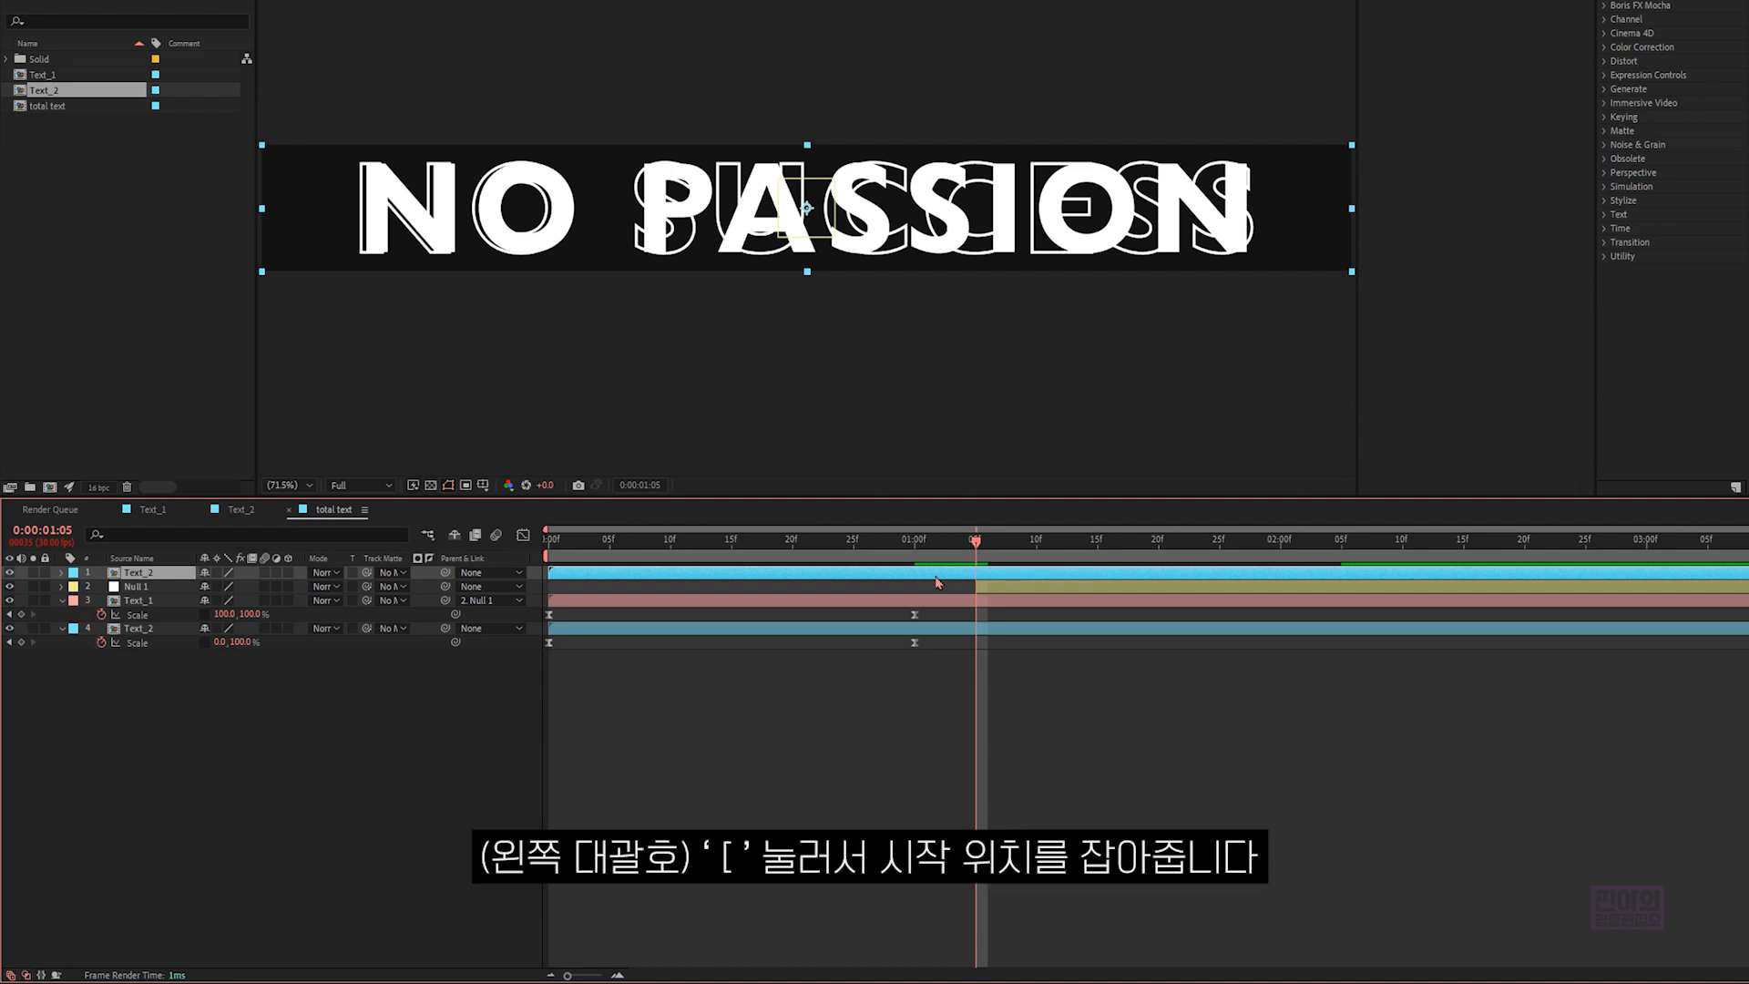
key("bracketleft")
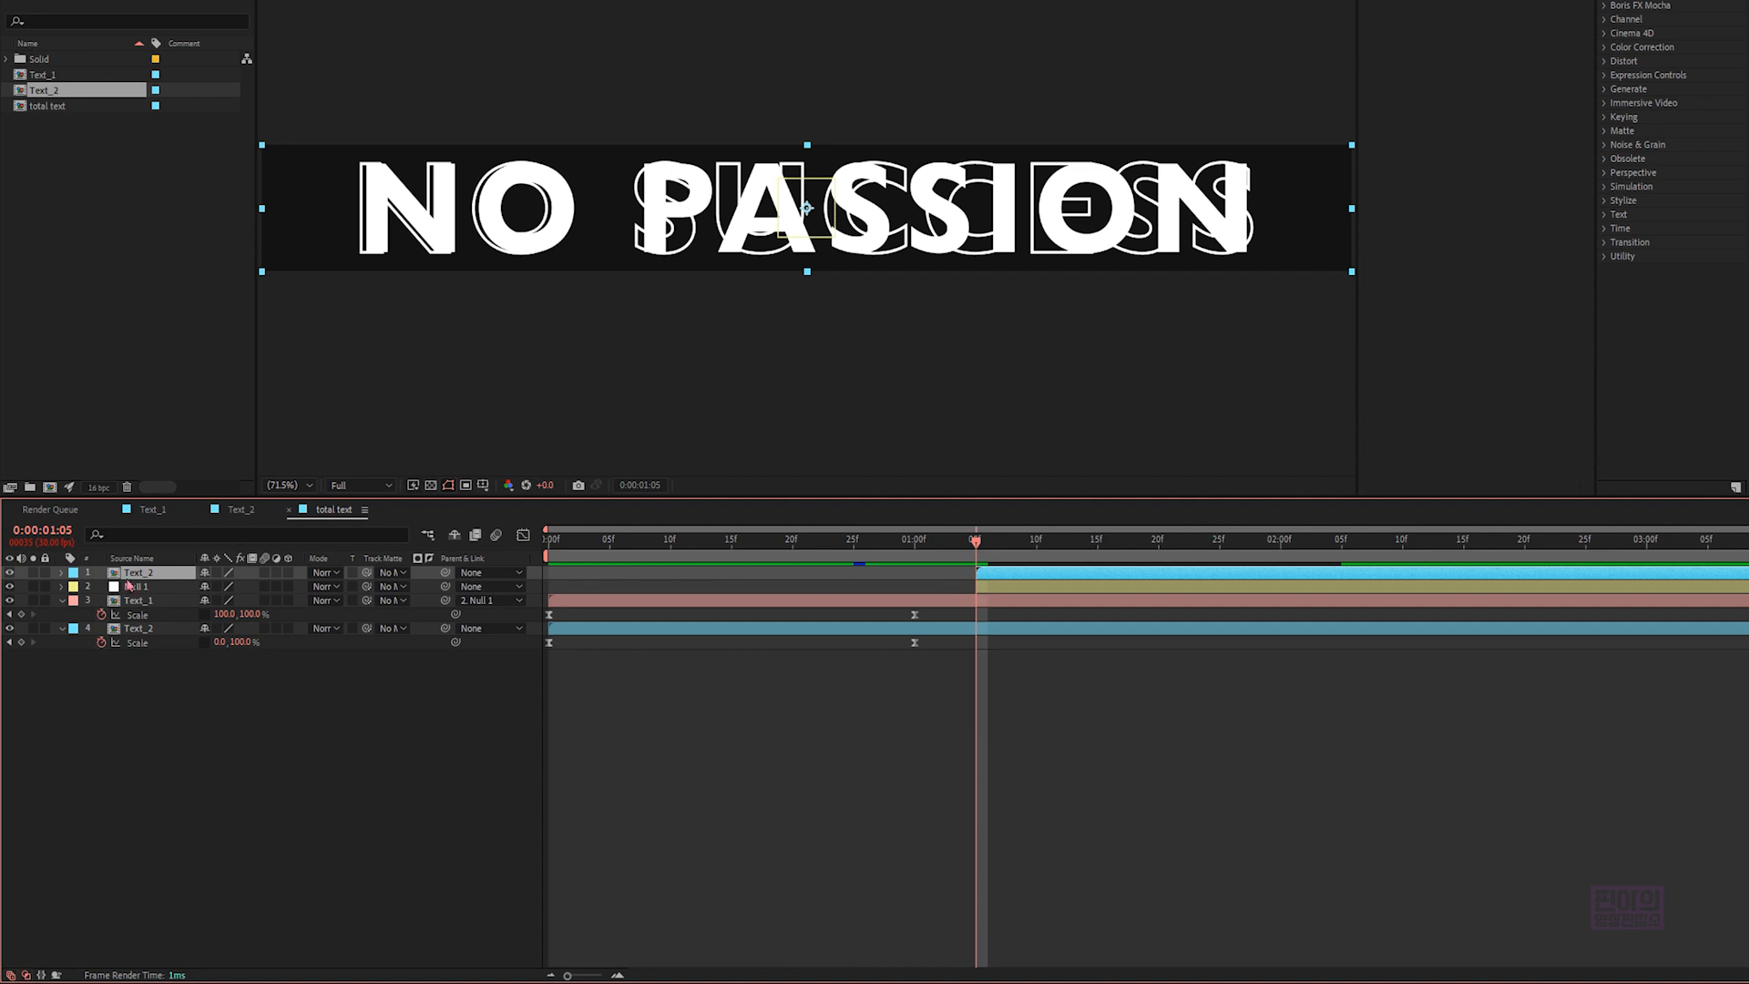
- Solo the new Text_2 layer and move its anchor point to the middle of its left edge
left_click(35, 573)
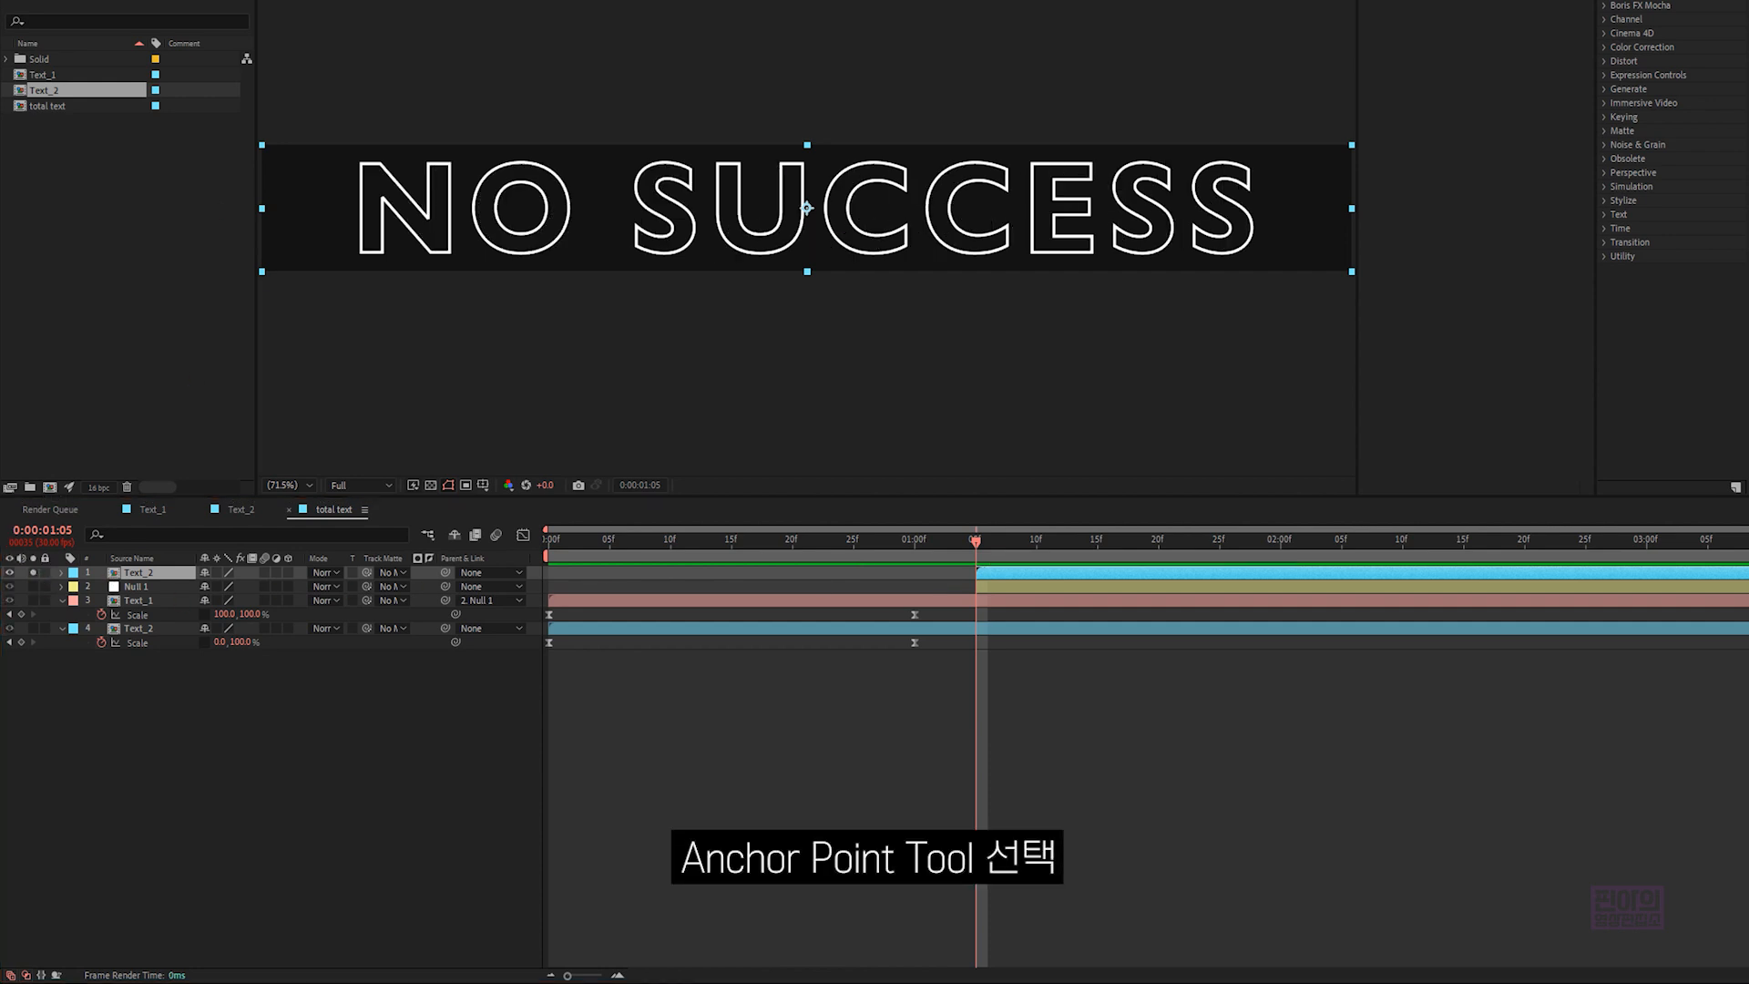
left_click_drag(806, 208, 262, 208)
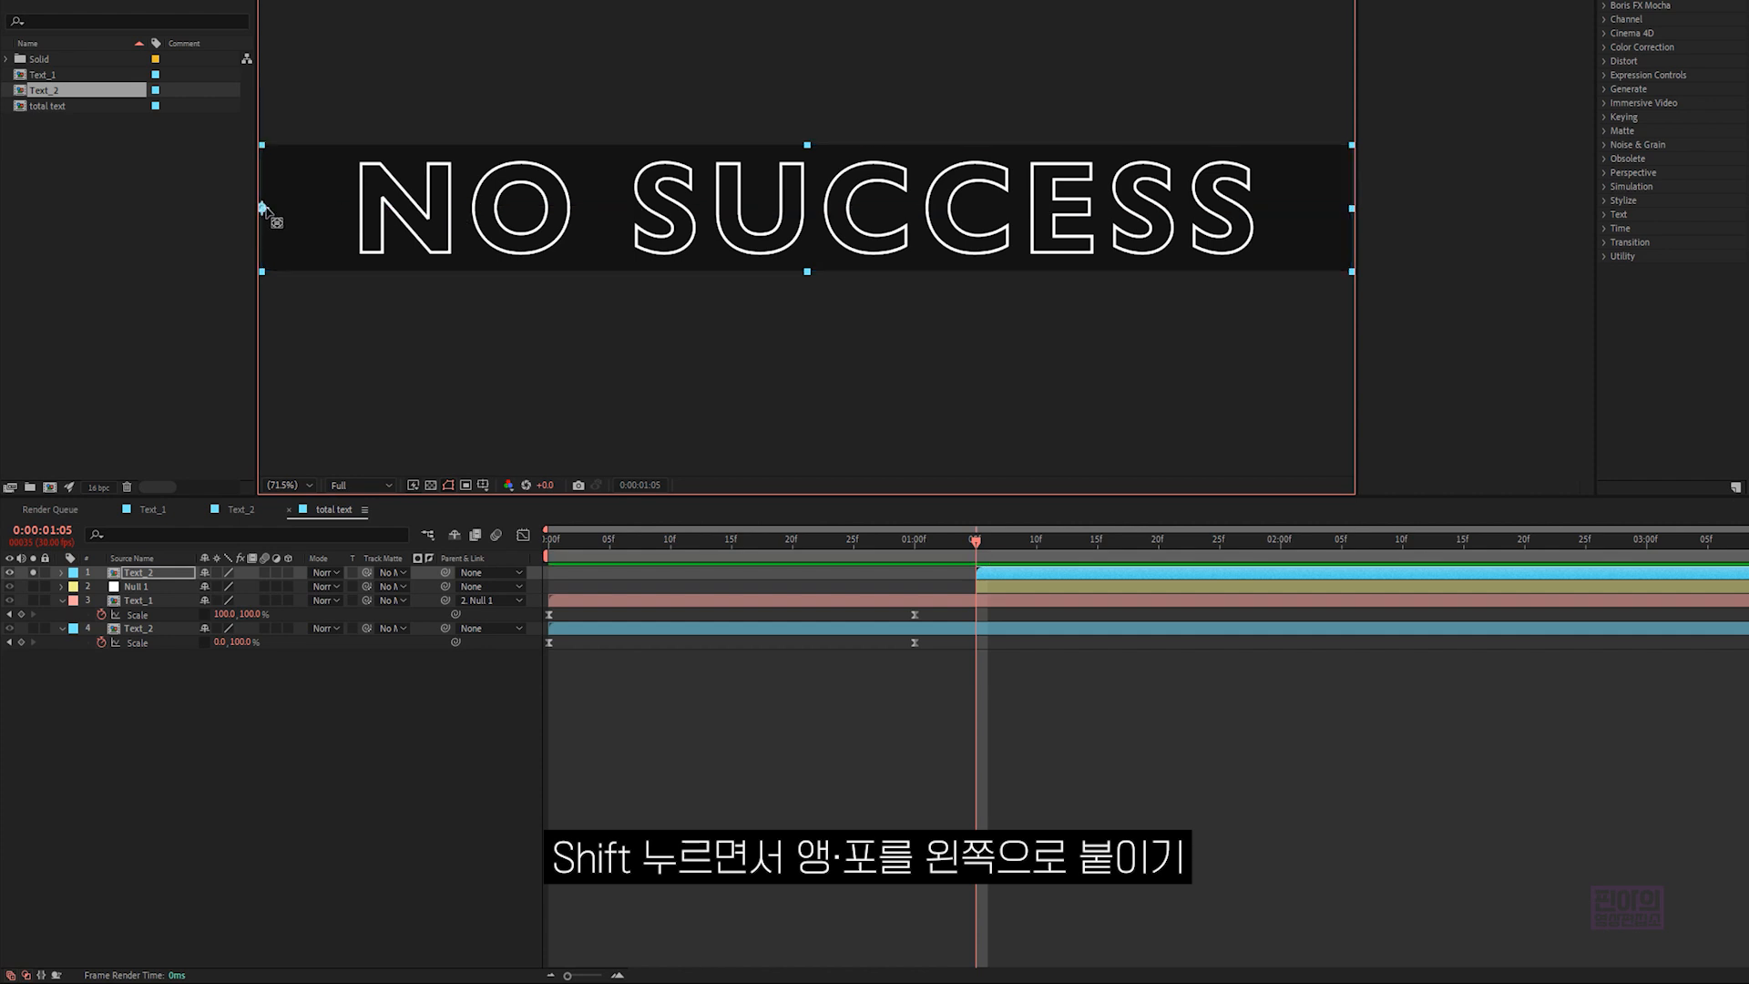
- Set a Scale keyframe for the new Text_2 layer at 0:00:02:05
left_click(134, 574)
key("s")
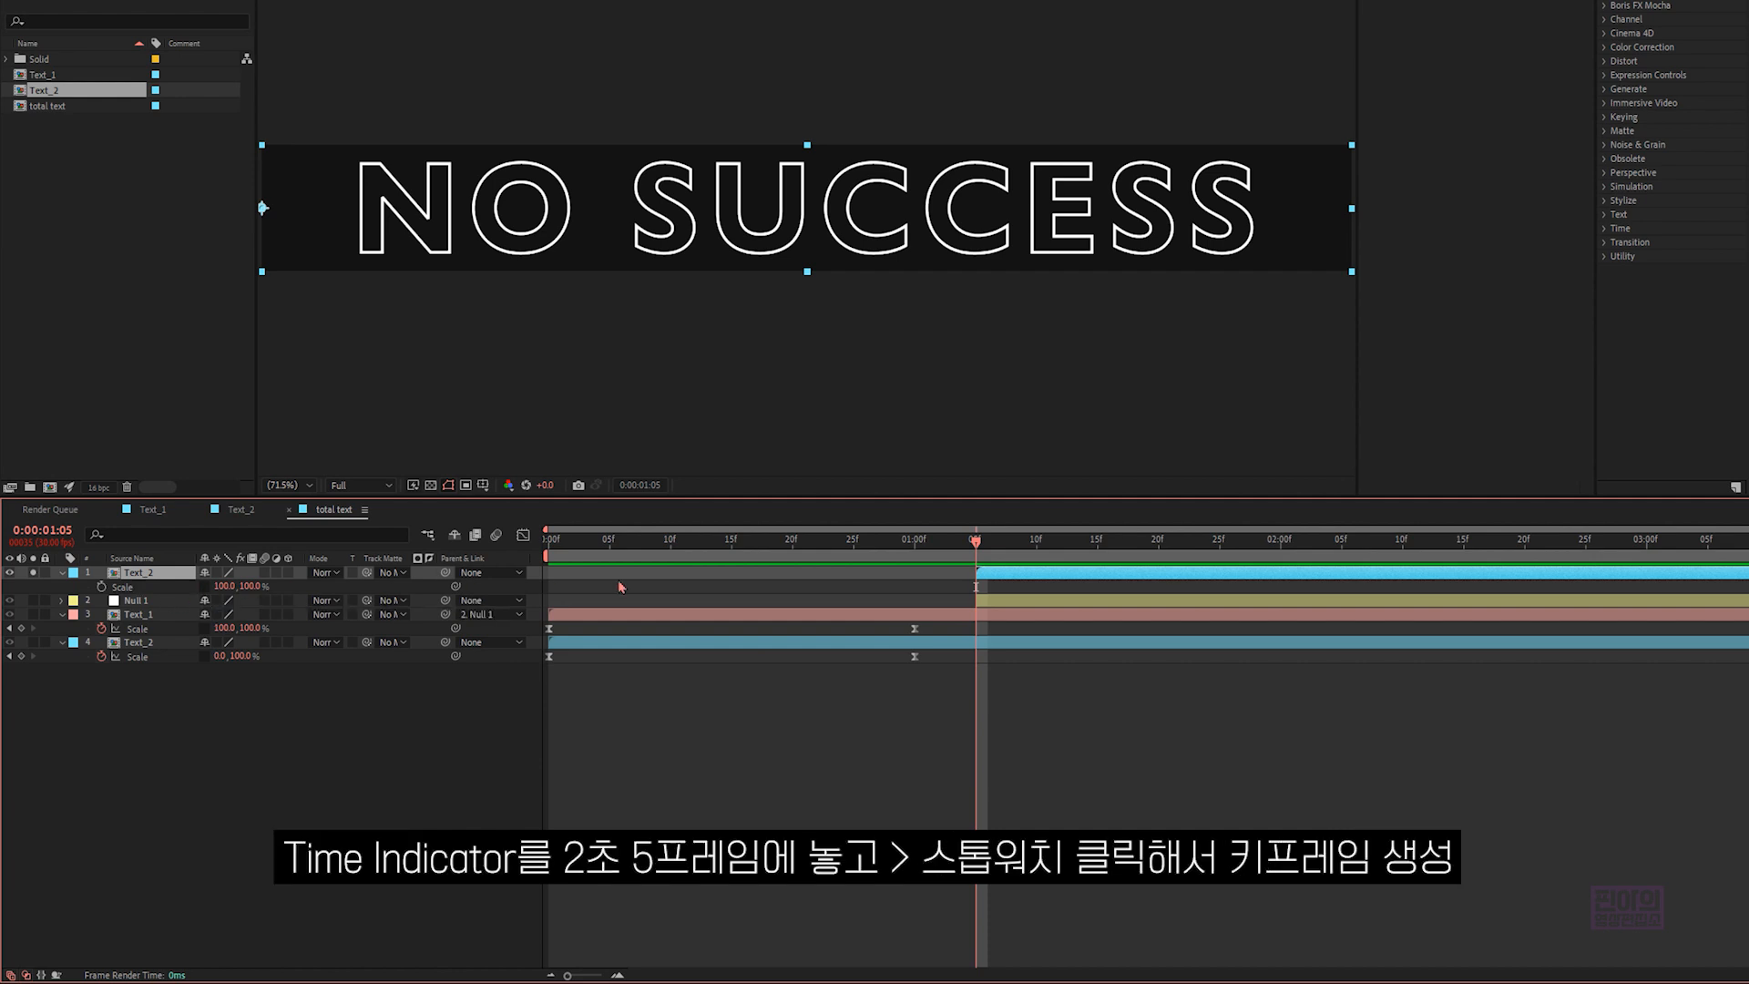
left_click_drag(980, 555, 1346, 590)
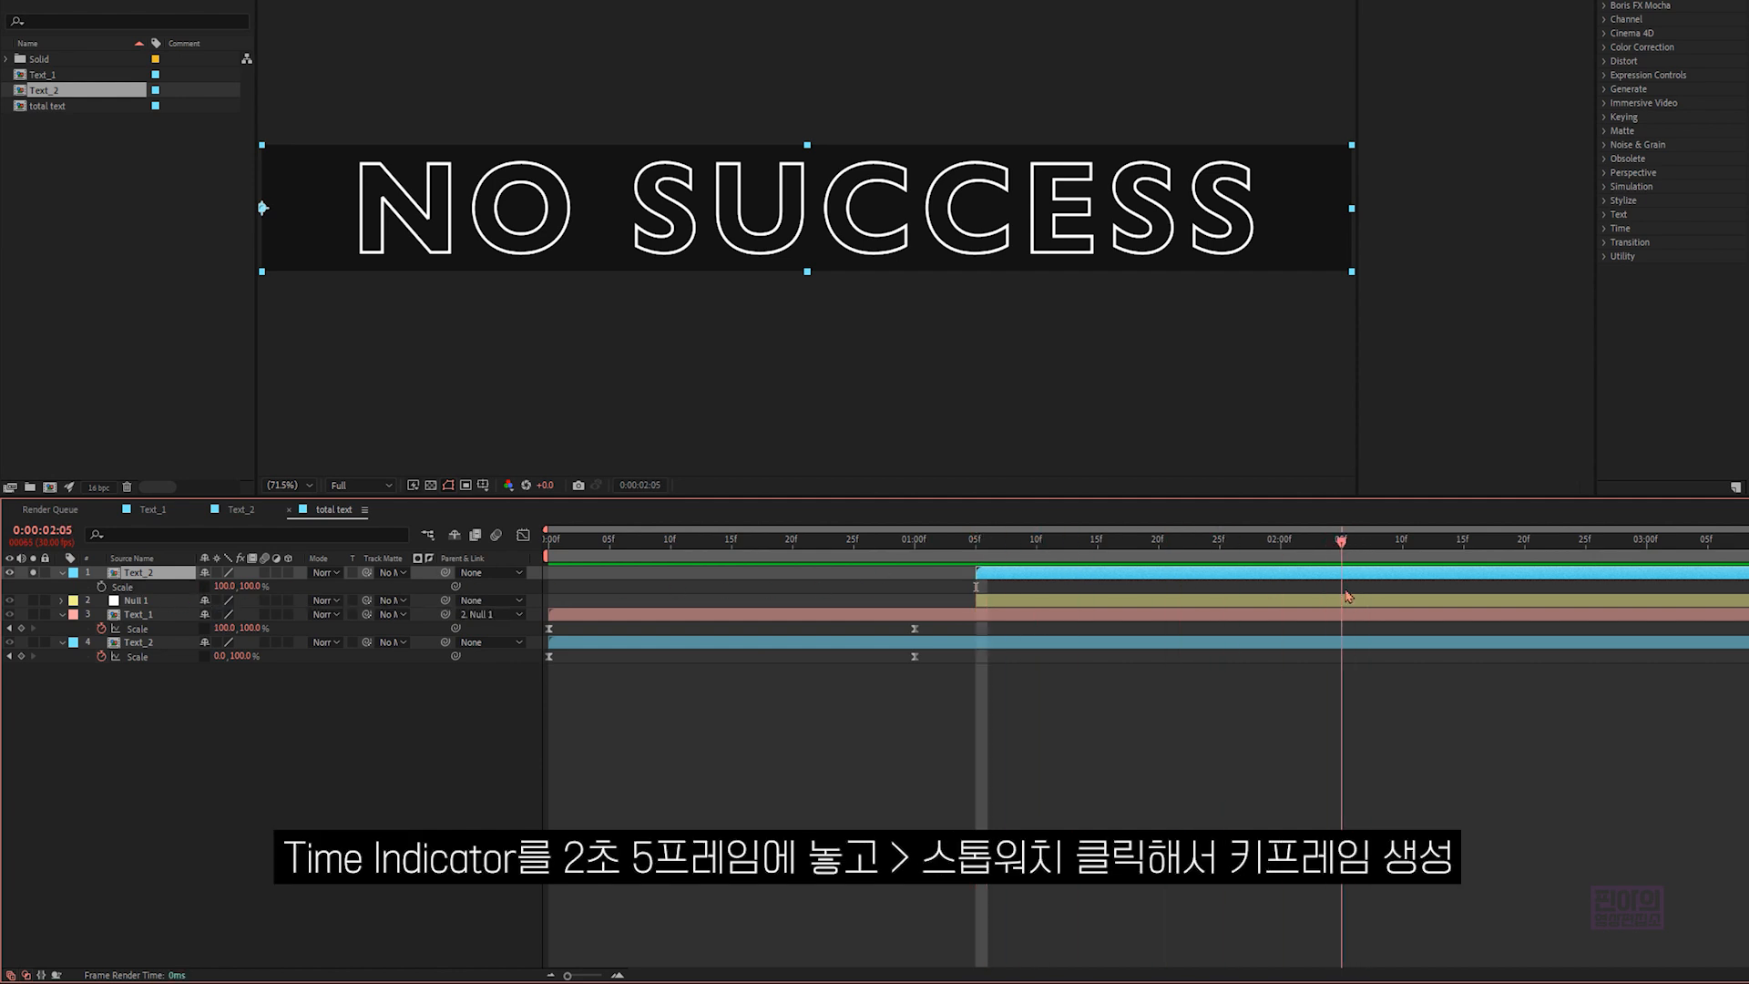
left_click(102, 587)
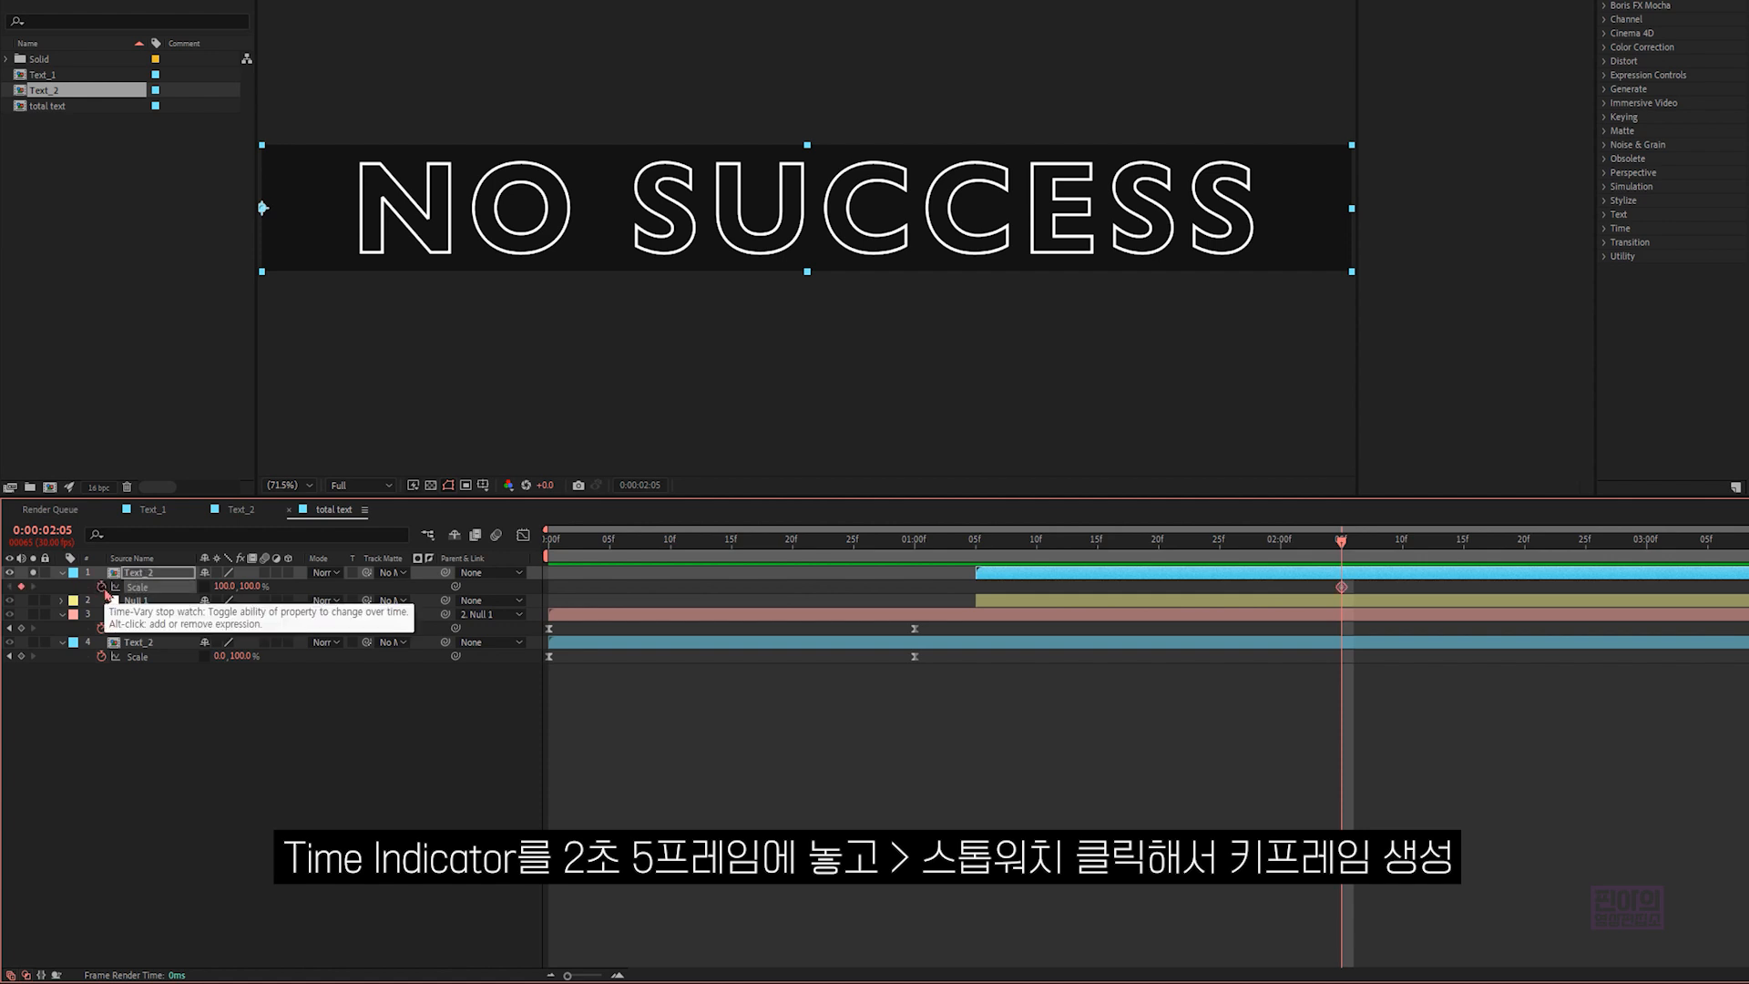
- Set the new Text_2 layer's horizontal Scale to 0% at 0:00:01:05
left_click(976, 546)
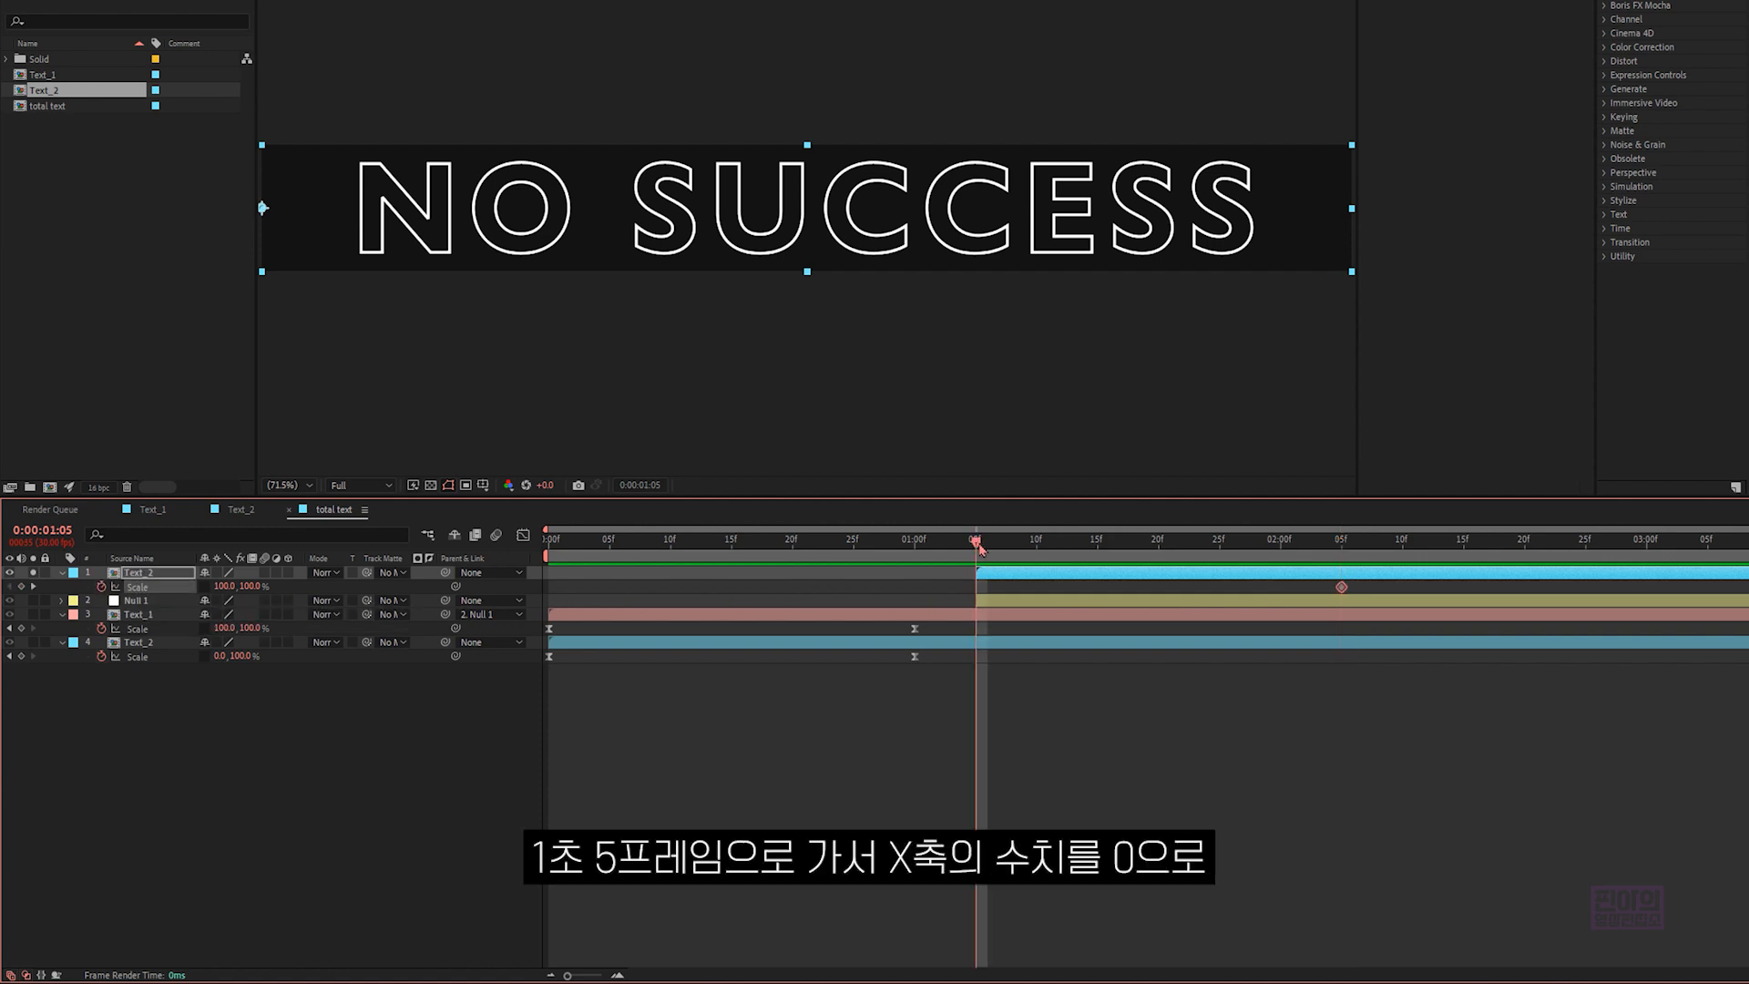
left_click(223, 586)
type("0")
key("Return")
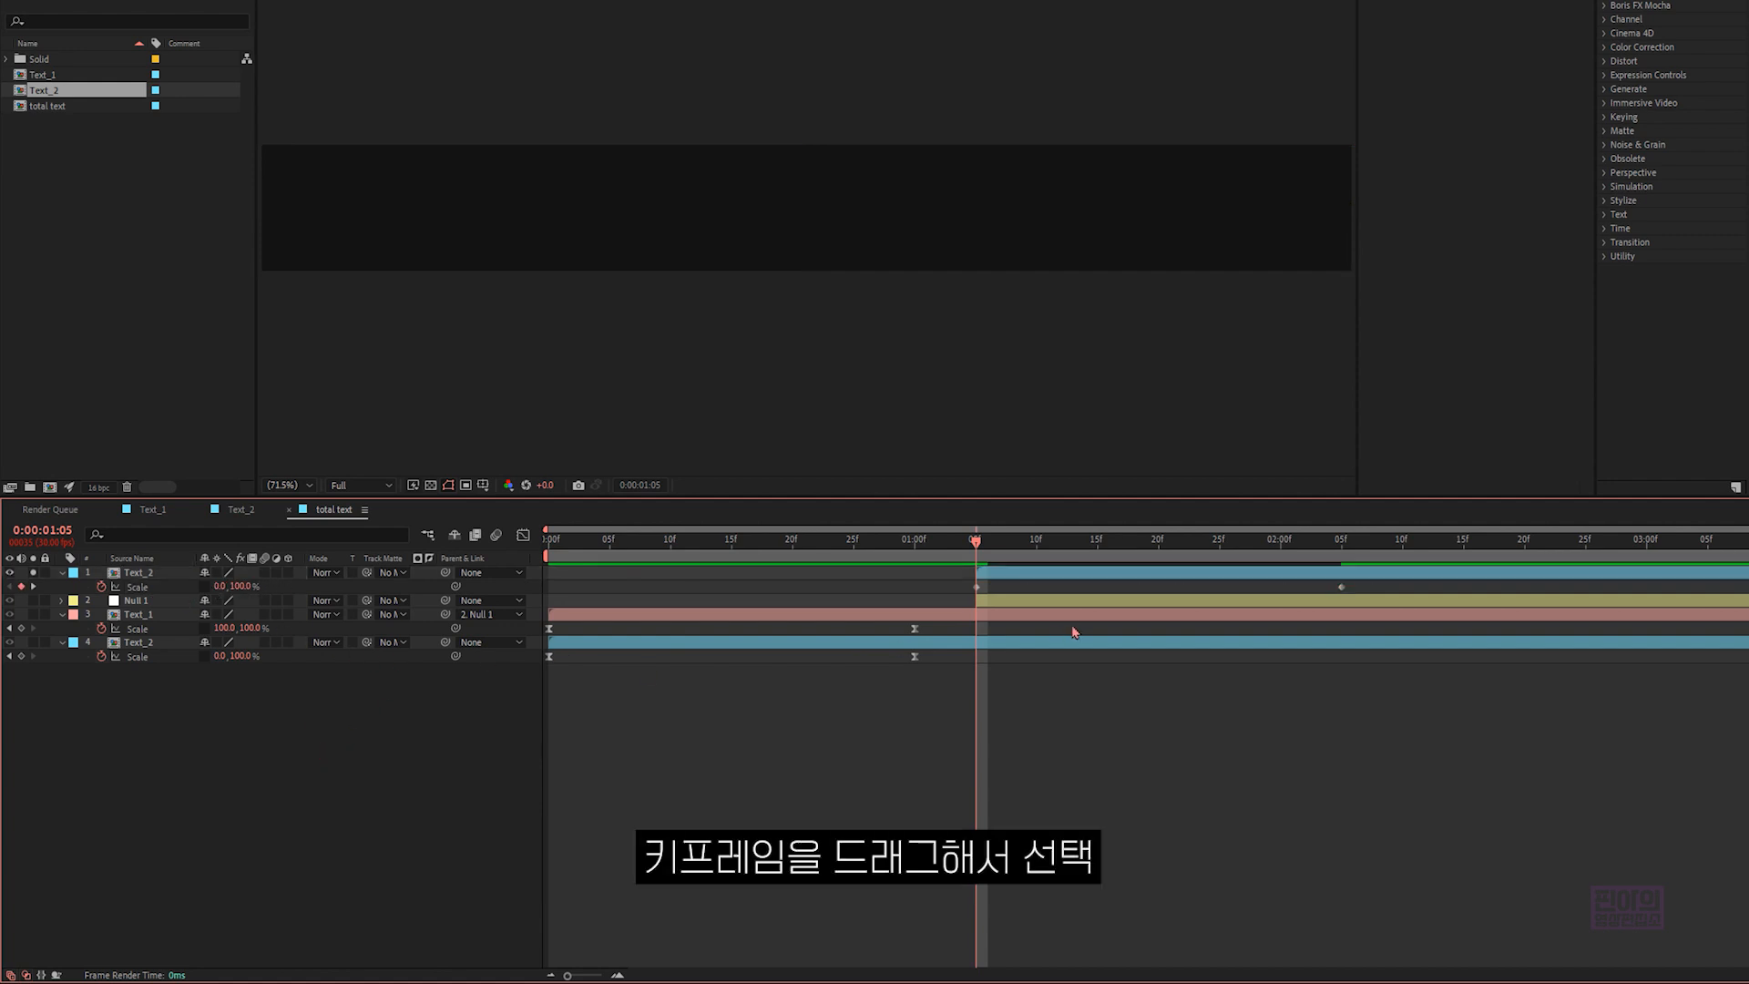
- Set the horizontal incoming and outgoing velocity influence to 75% for both Scale keyframes of the new Text_2 layer
left_click_drag(1361, 588, 946, 601)
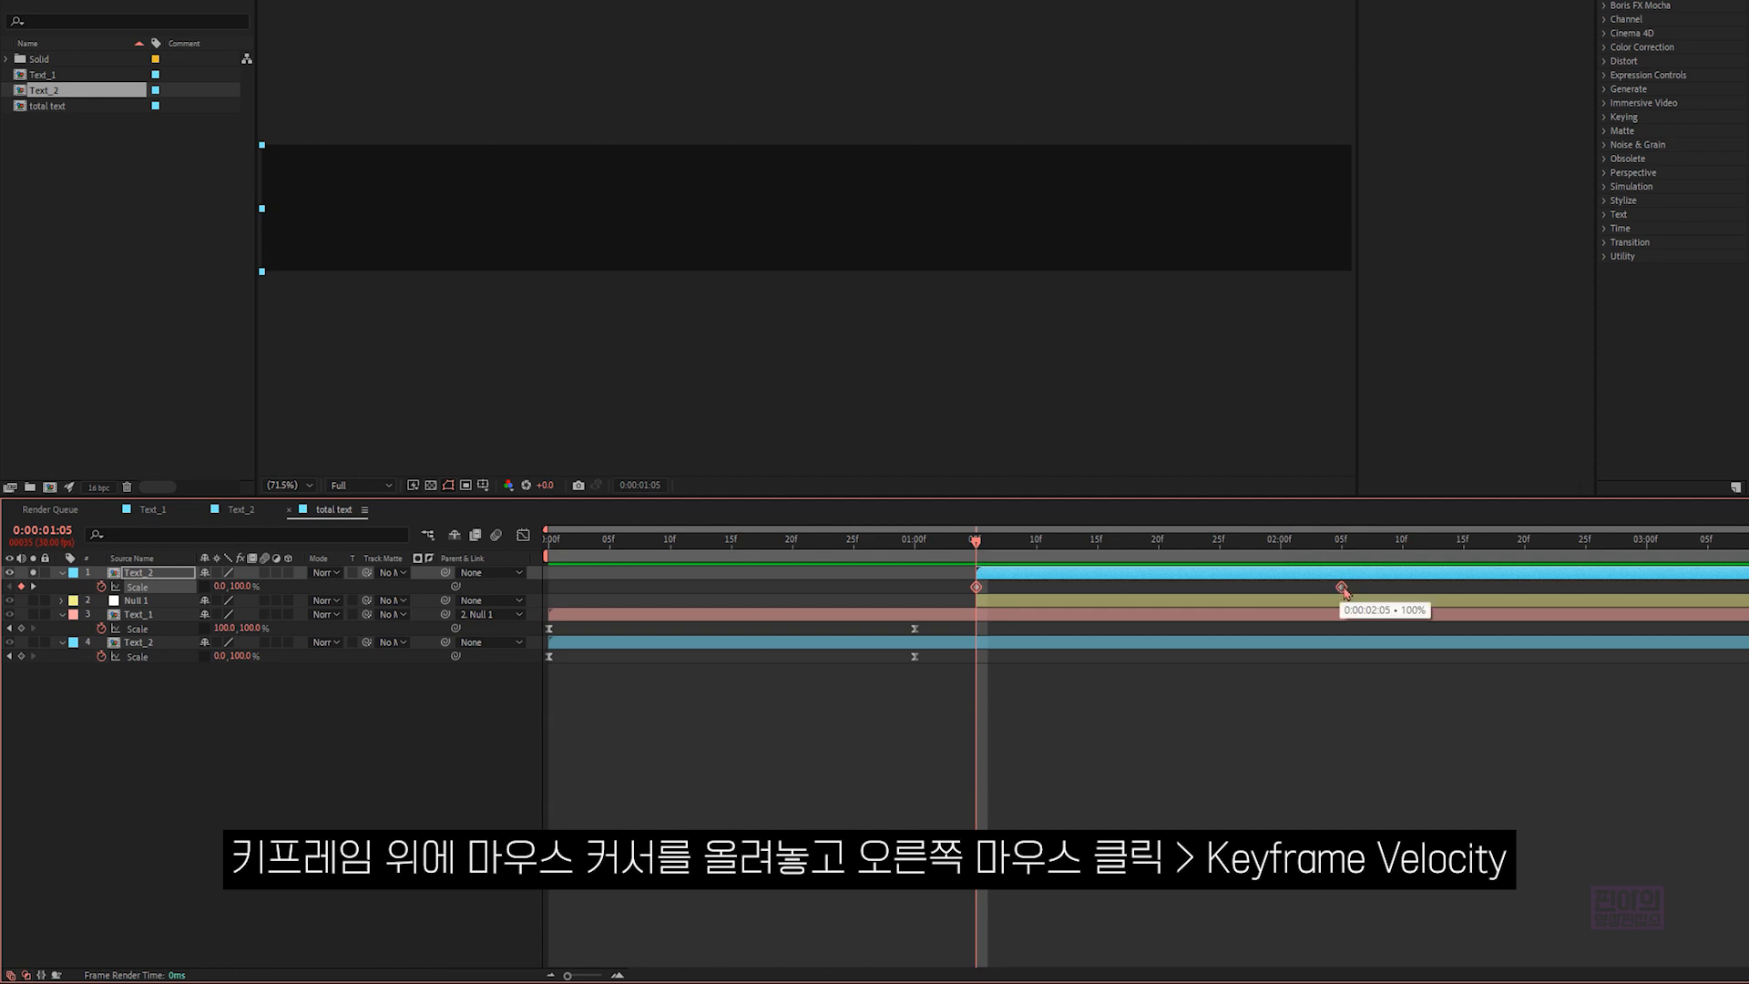
right_click(1343, 590)
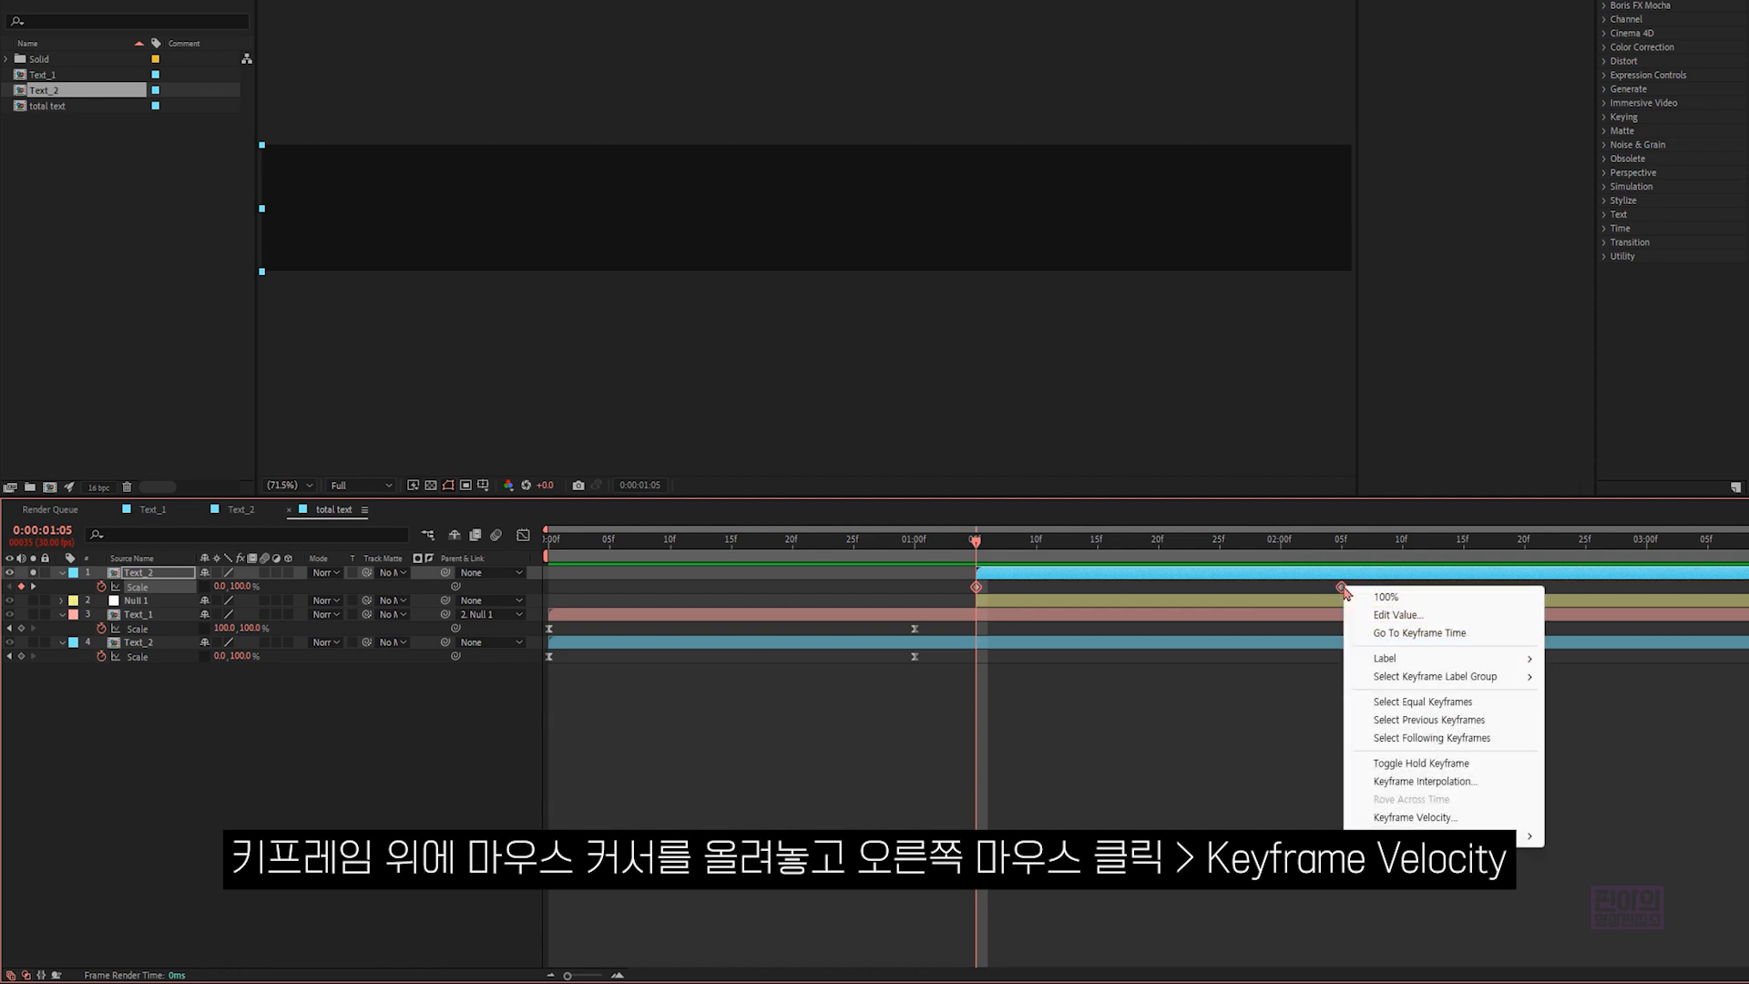
left_click(1417, 818)
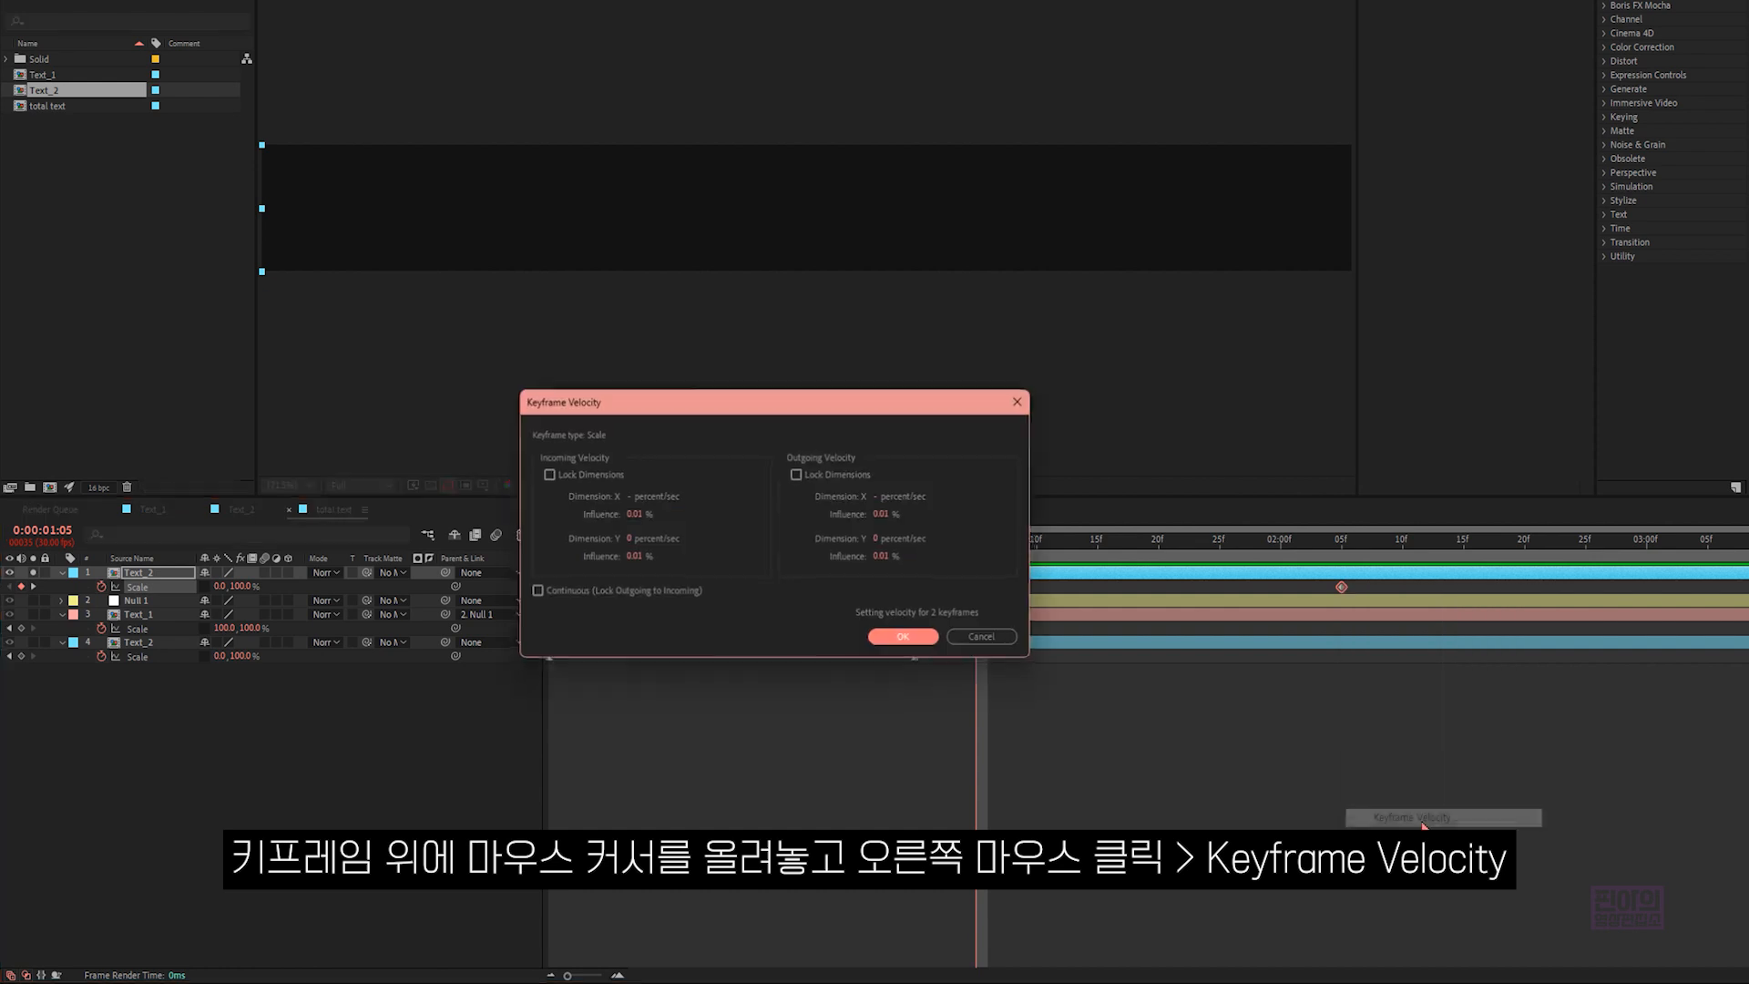
double_click(638, 515)
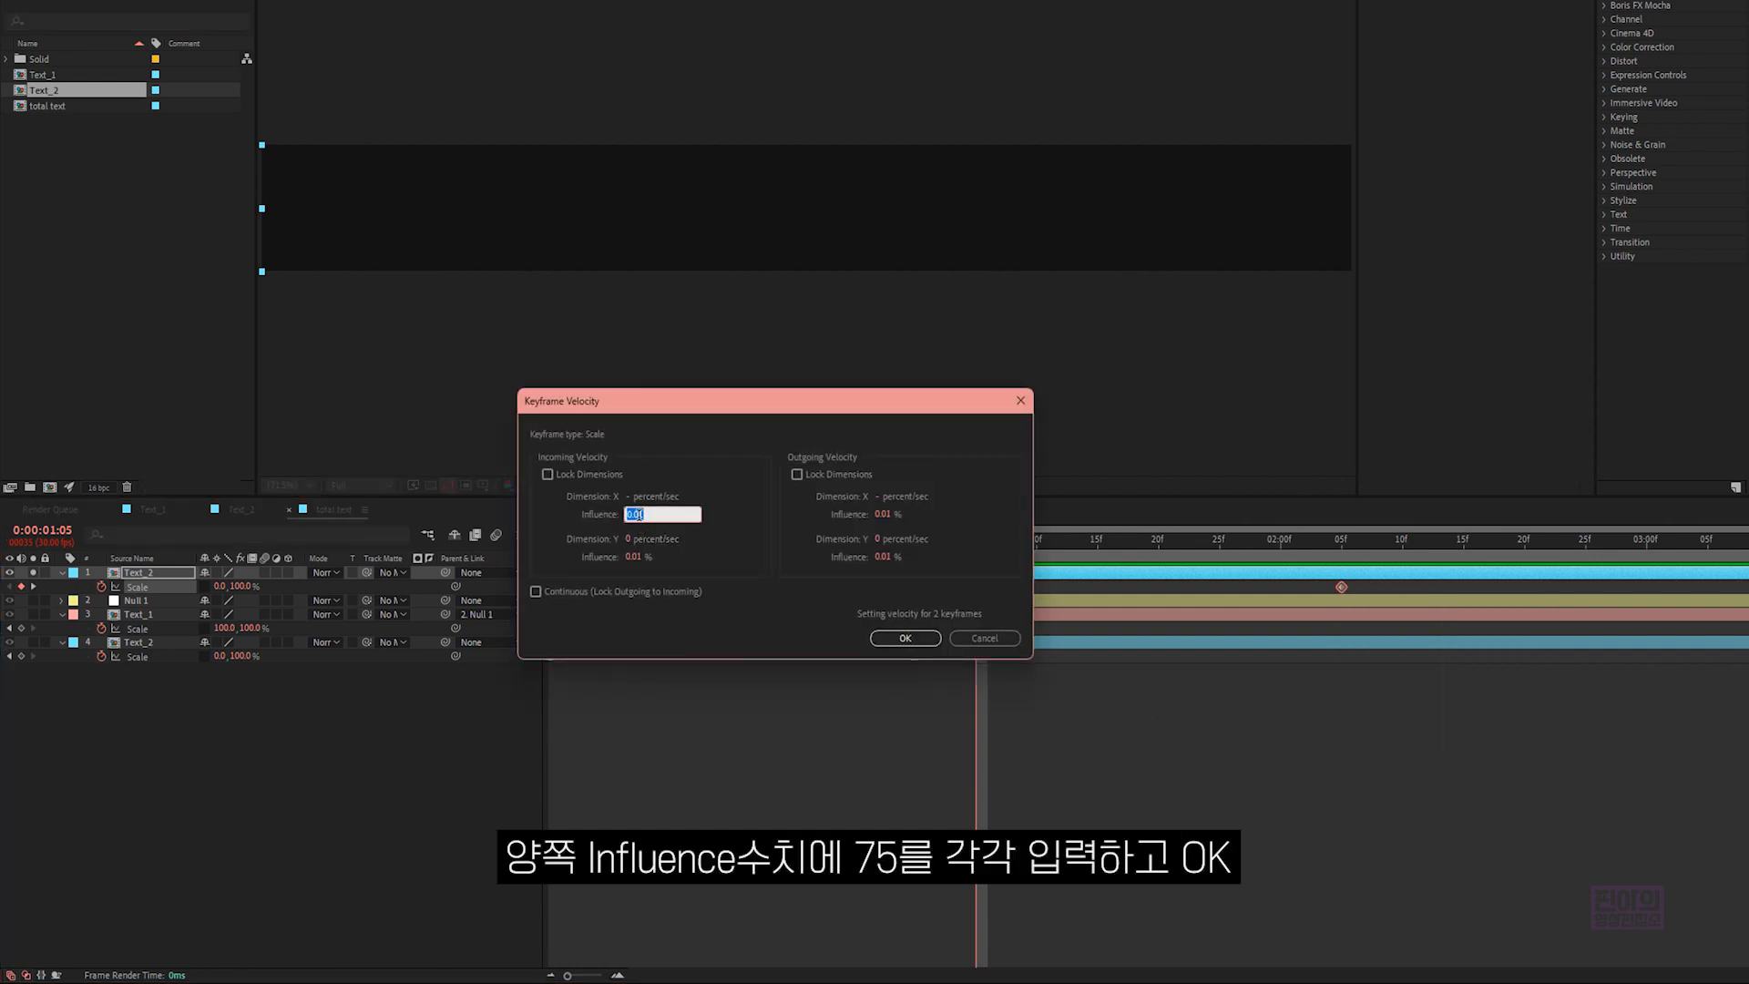
type("75")
double_click(882, 515)
type("75")
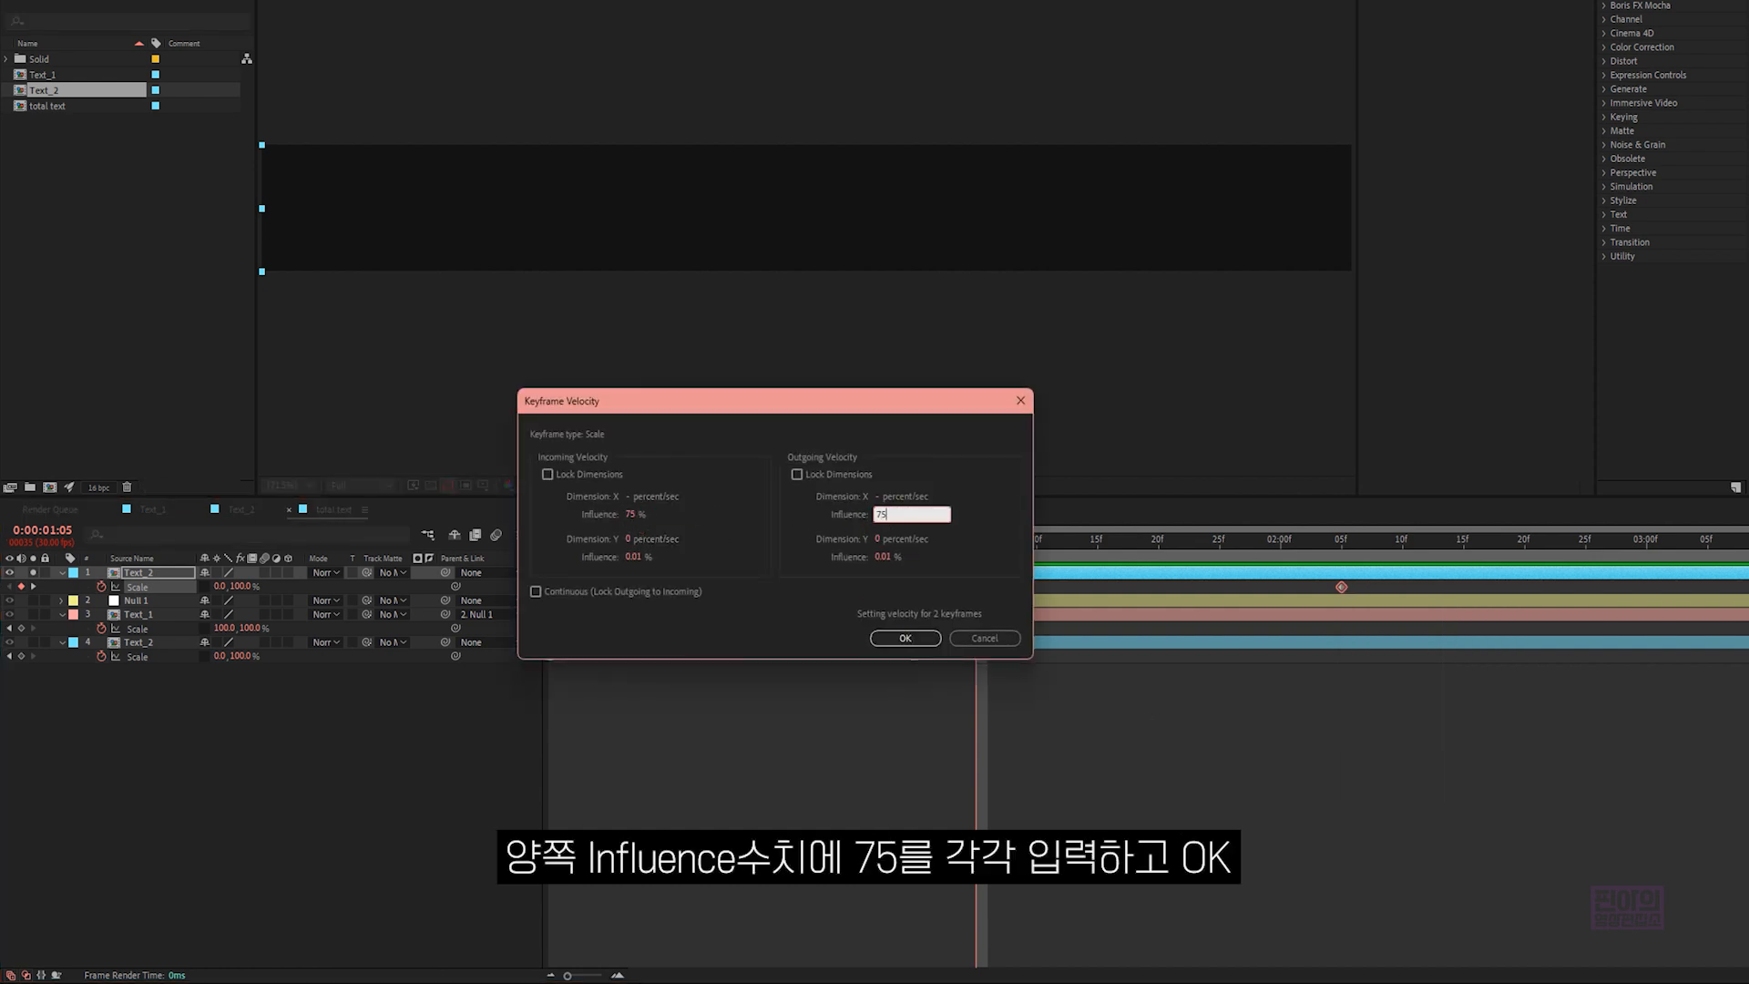
left_click(918, 638)
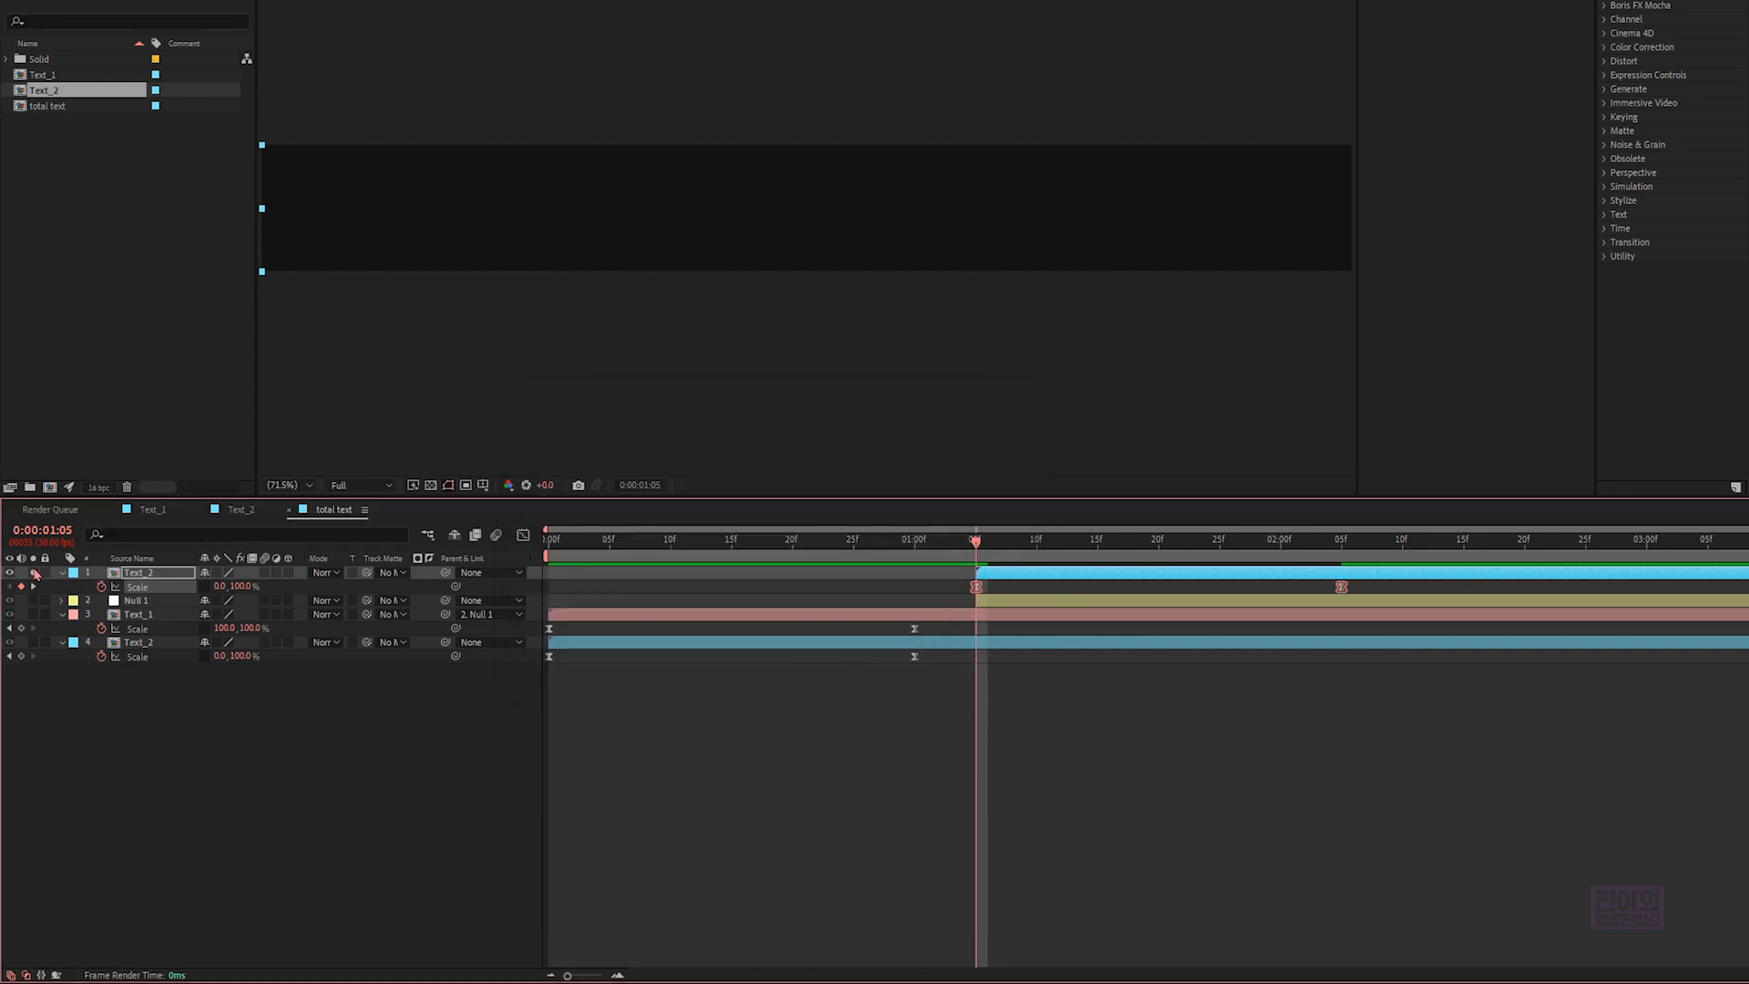
- Turn off solo for the new Text_2 layer and preview the transition from the beginning
left_click(33, 573)
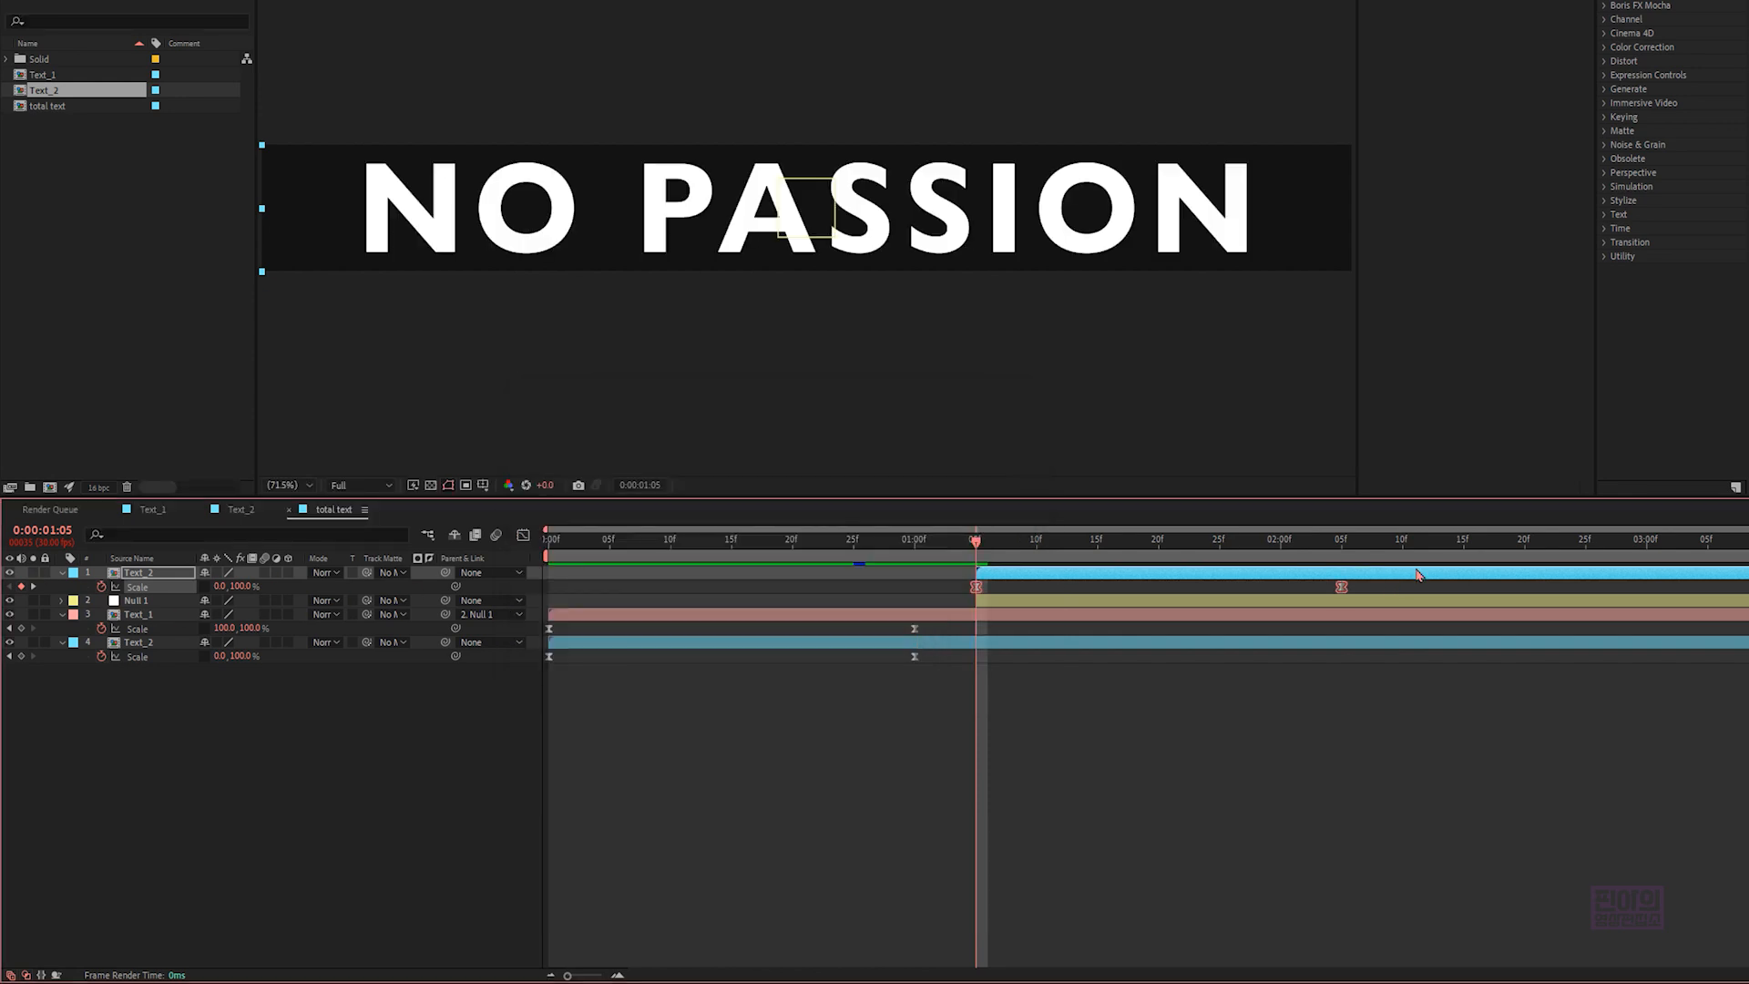
left_click_drag(1334, 544, 549, 544)
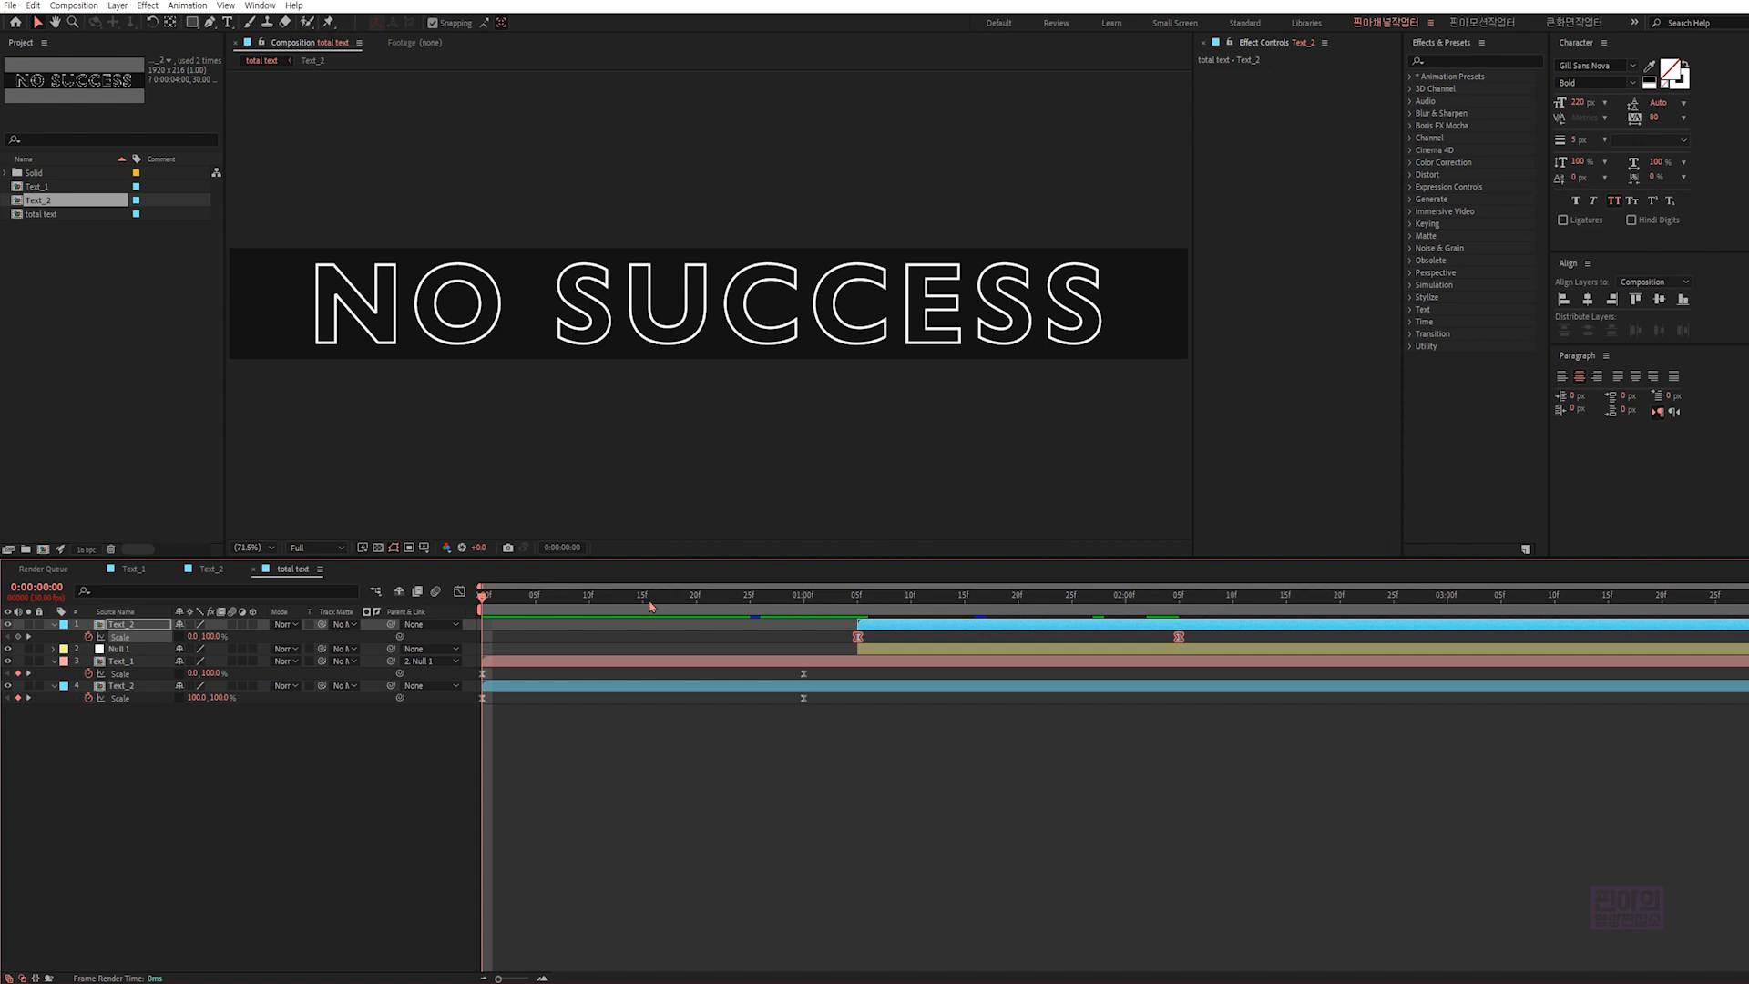
key("space")
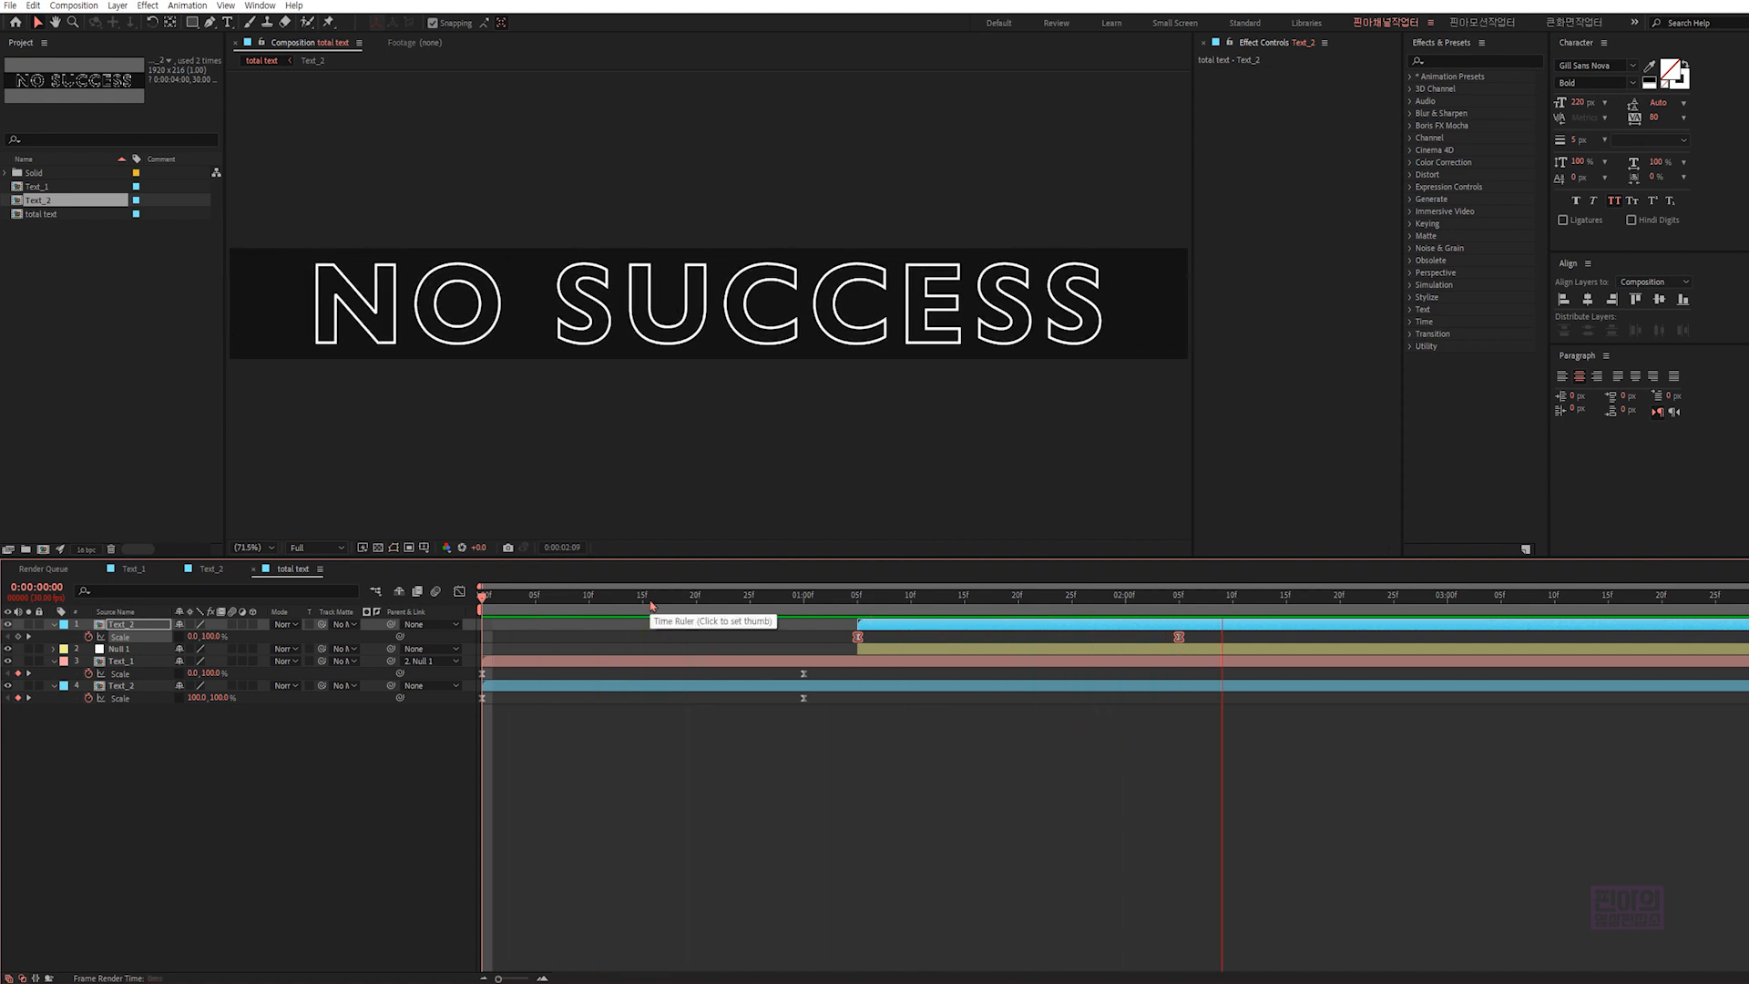
key("space")
key("space")
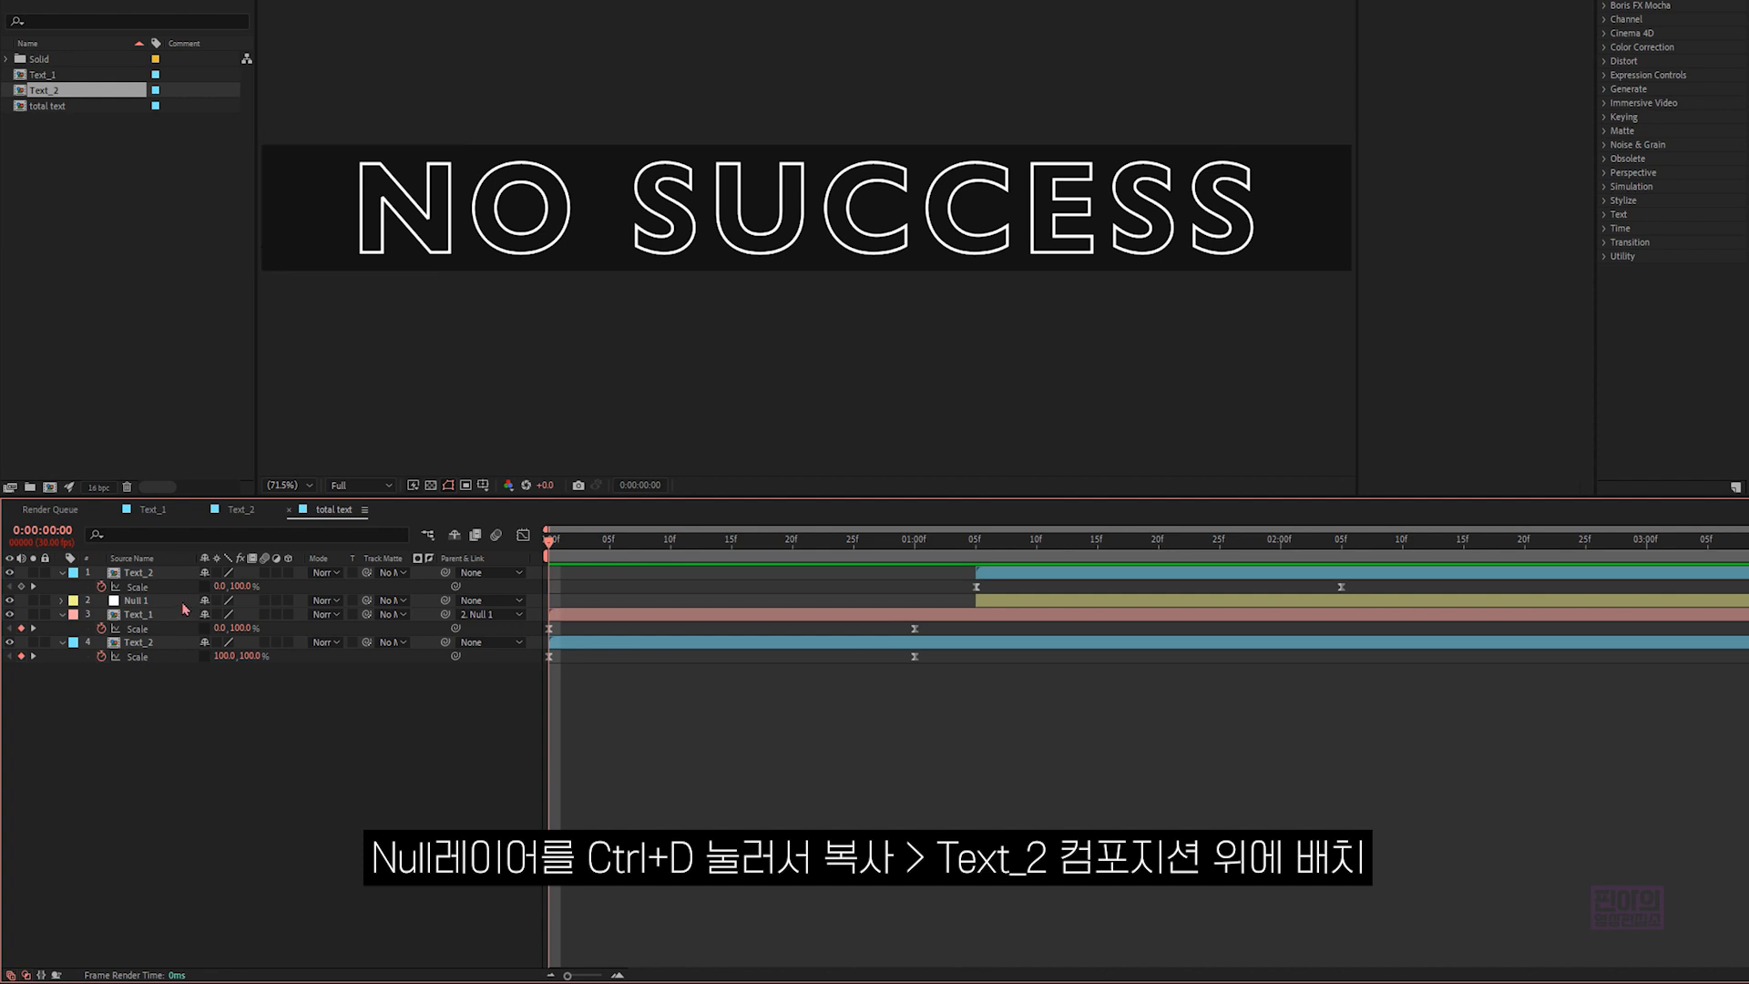
- Duplicate the null layer and place the copy above the uppermost Text_2 layer
left_click(160, 650)
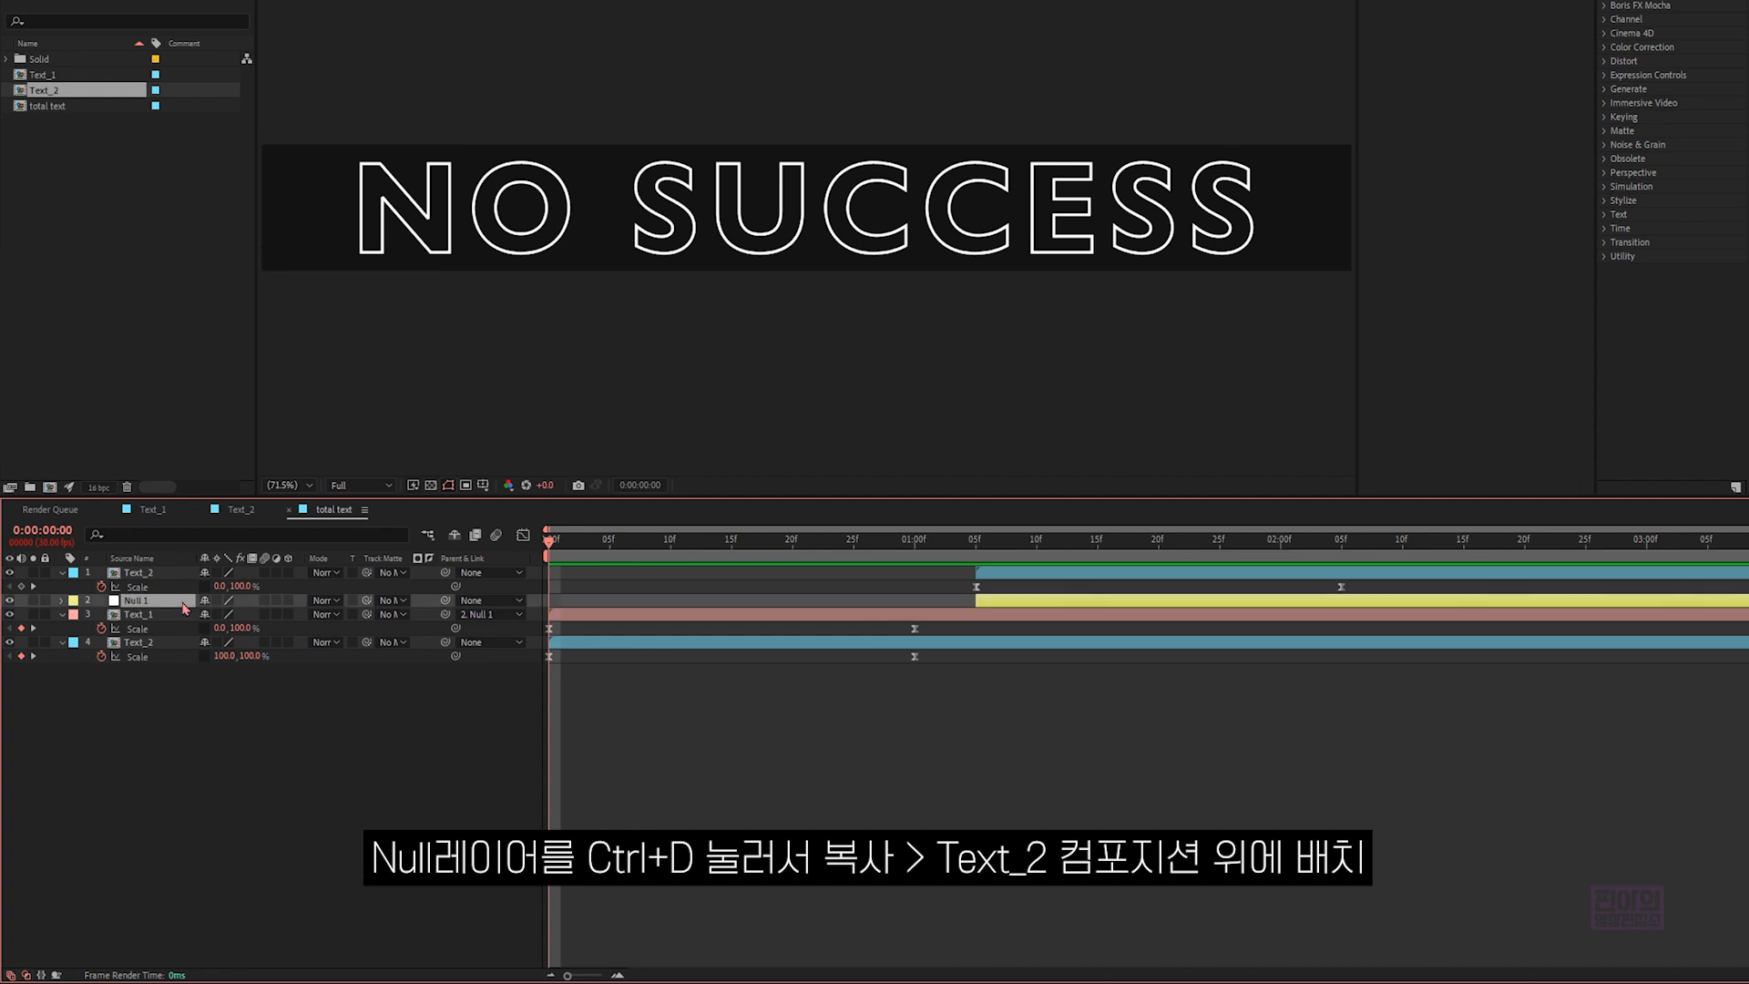
key("ctrl+d")
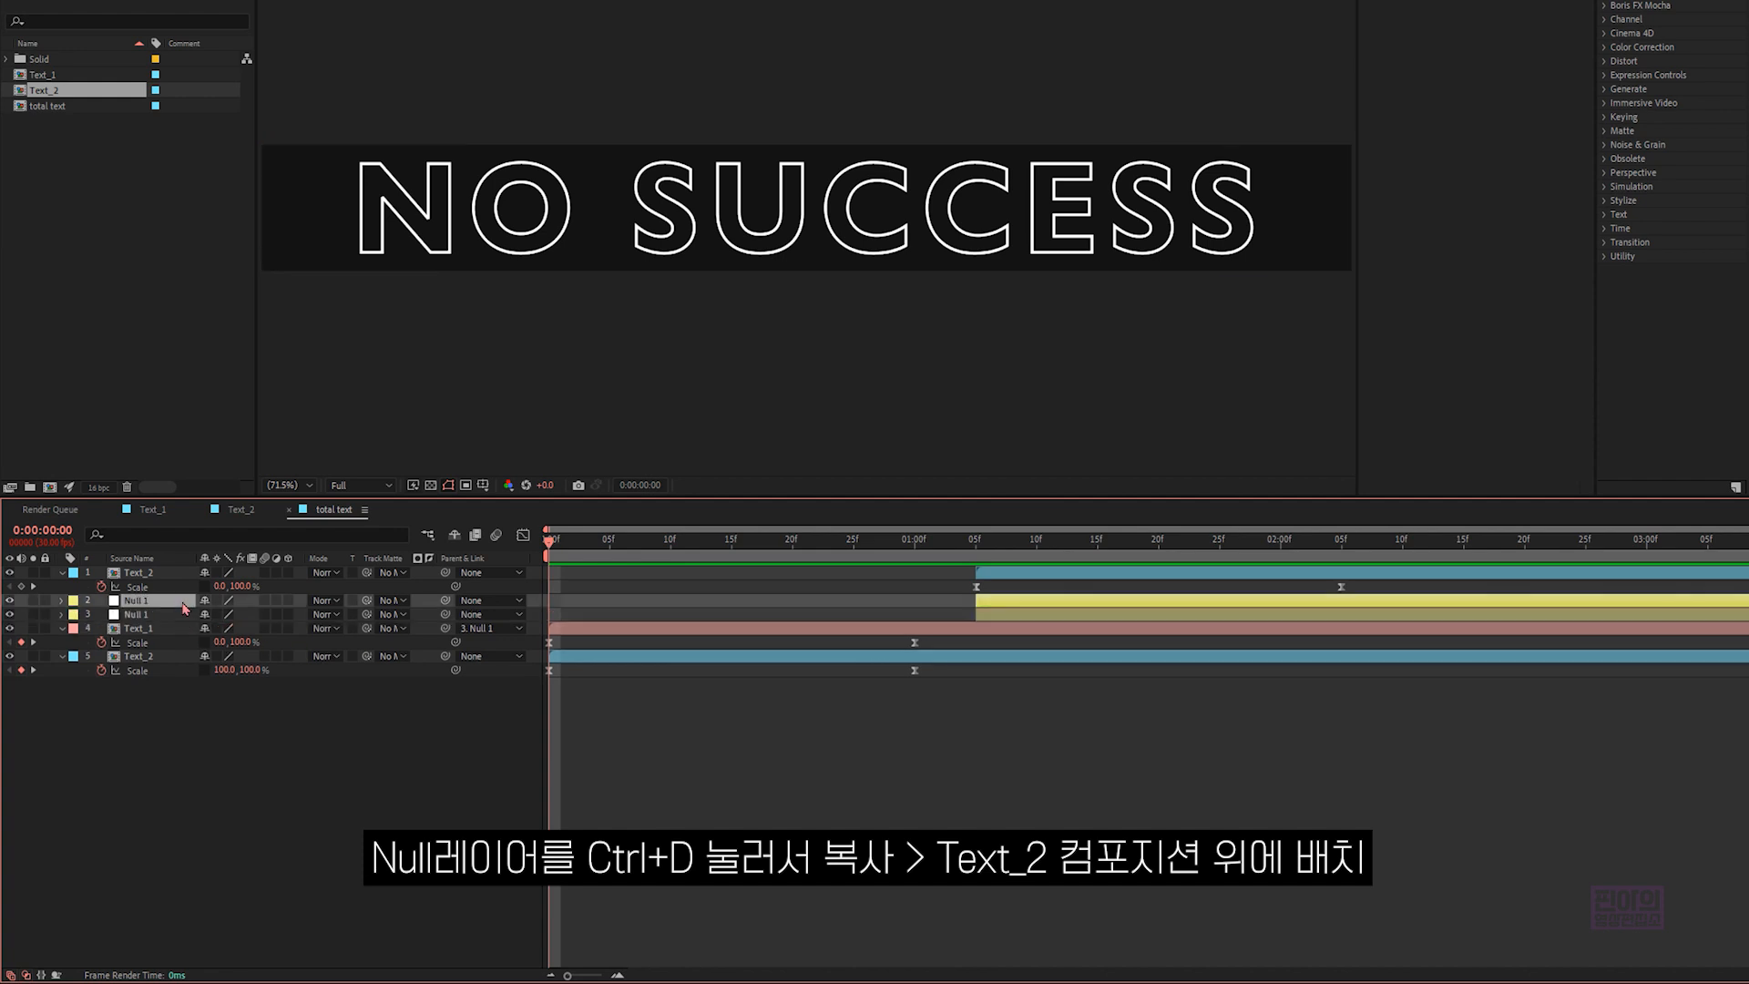
left_click_drag(184, 608, 182, 569)
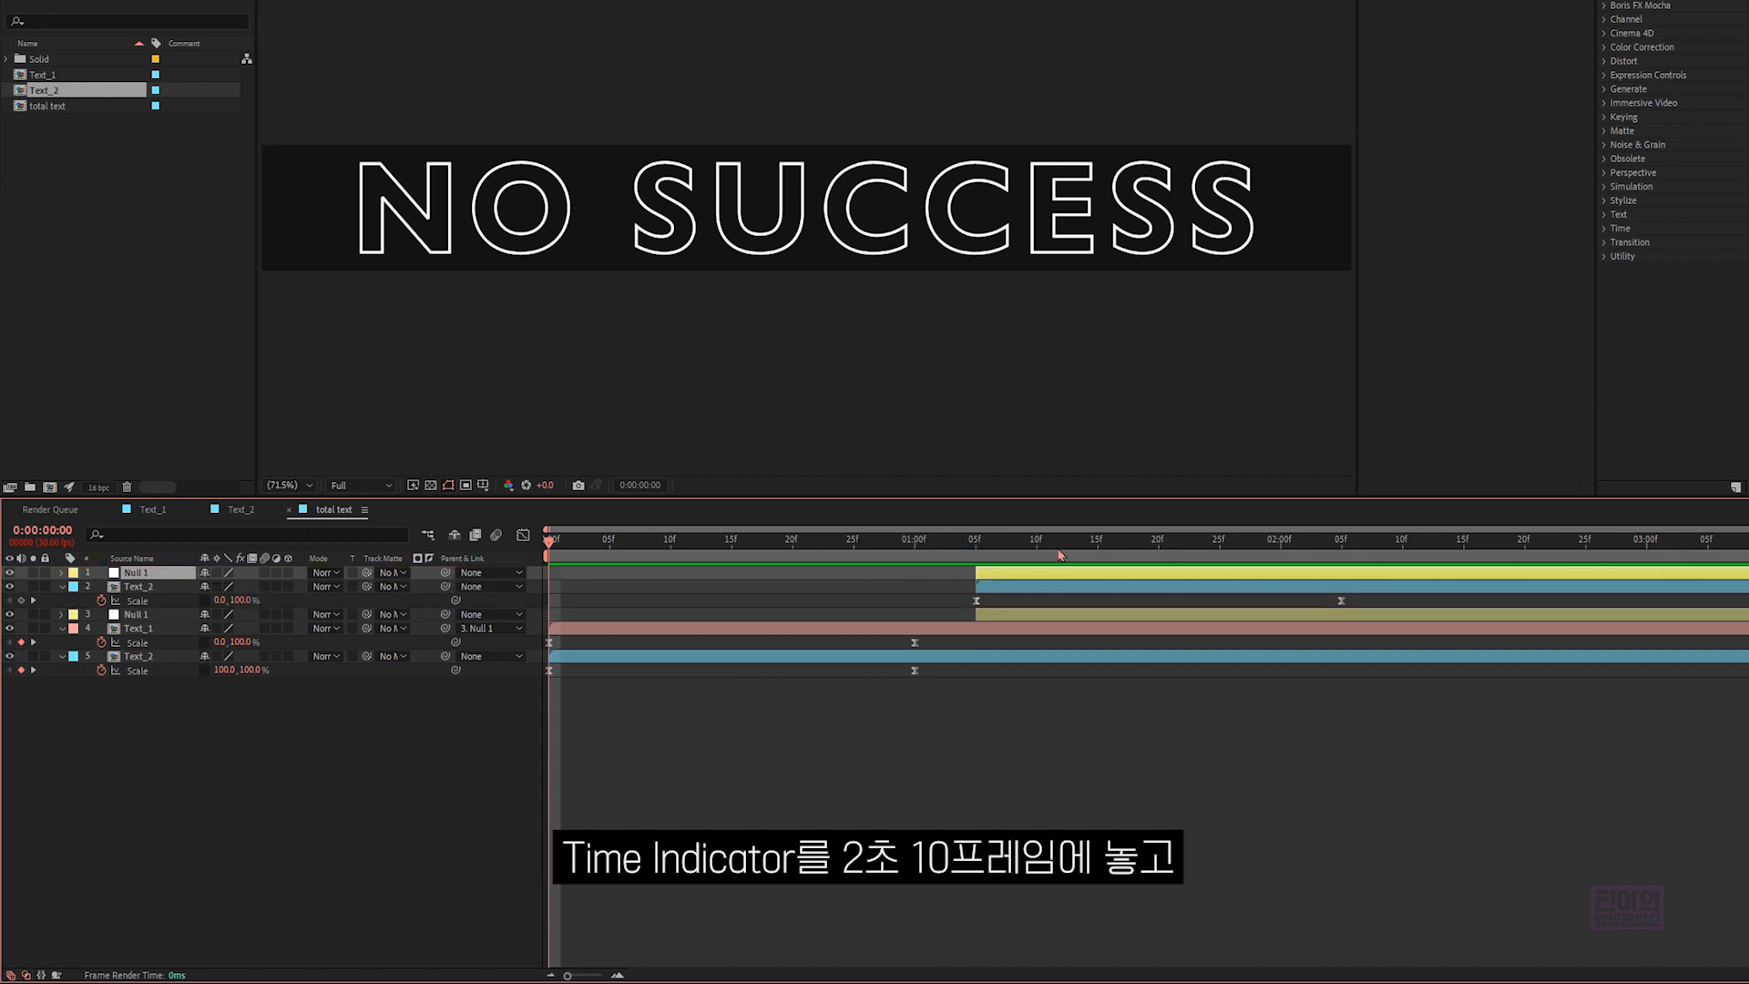
- Make the duplicated null start at 0:00:02:10 and parent the Text_2 layer directly below to it
left_click(1403, 544)
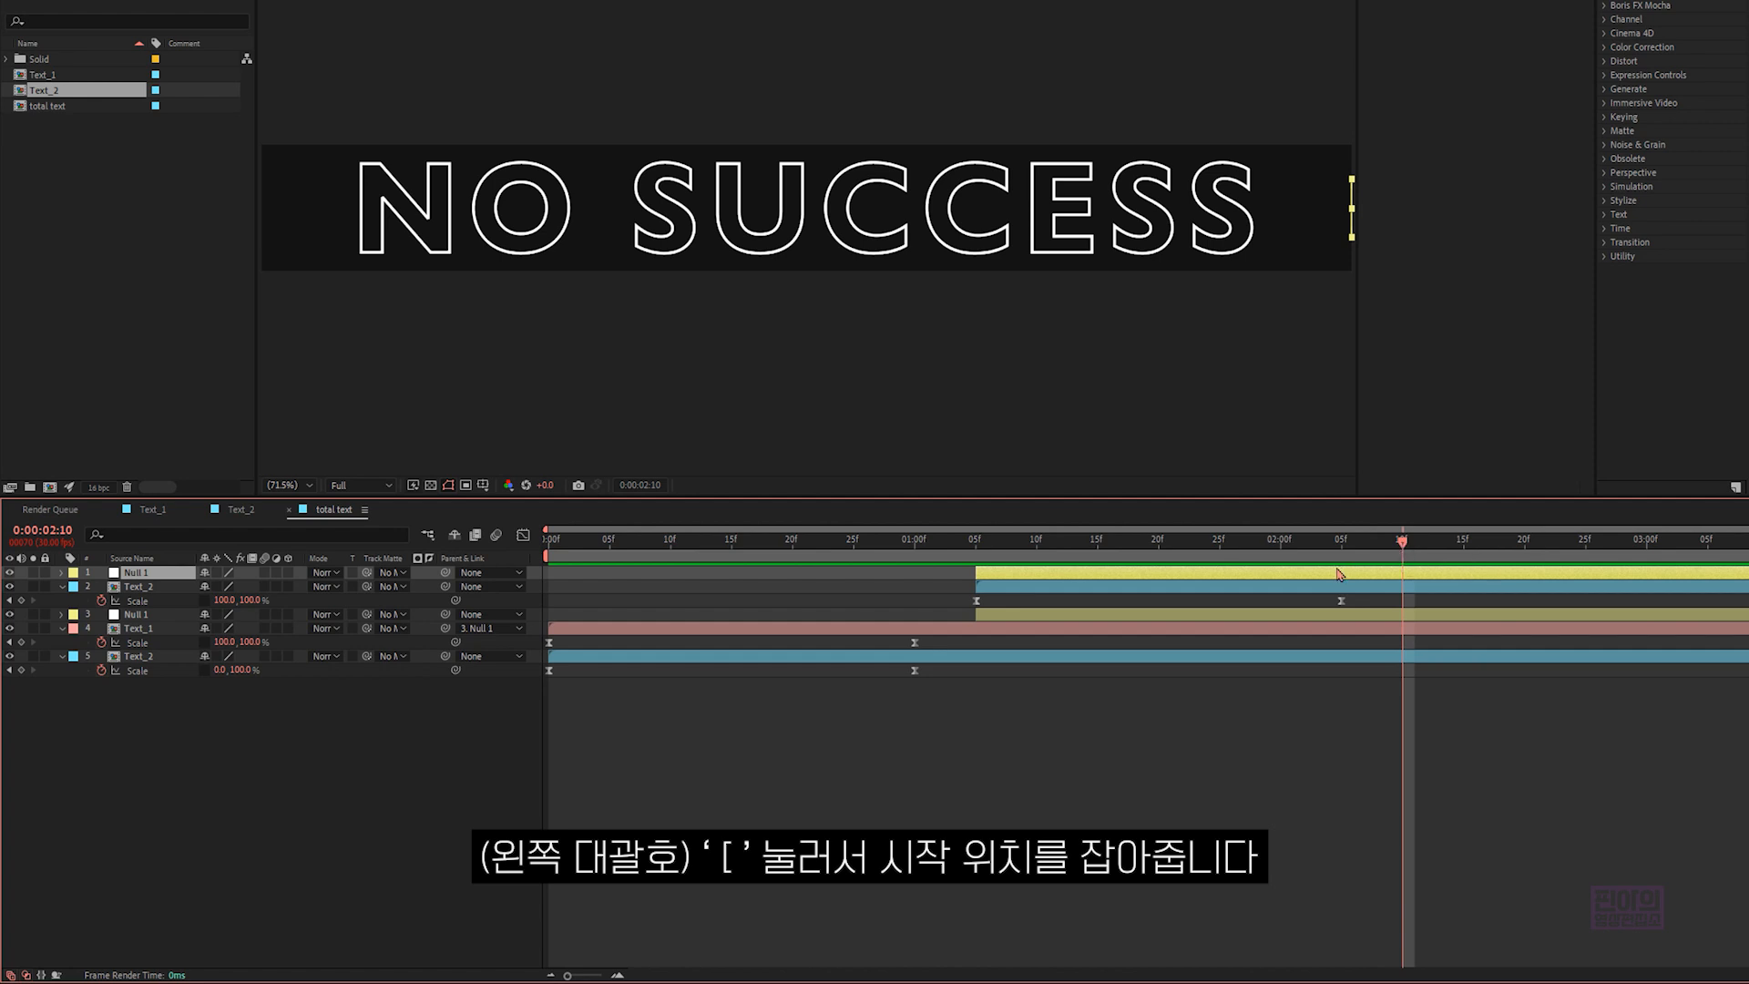
key("bracketleft")
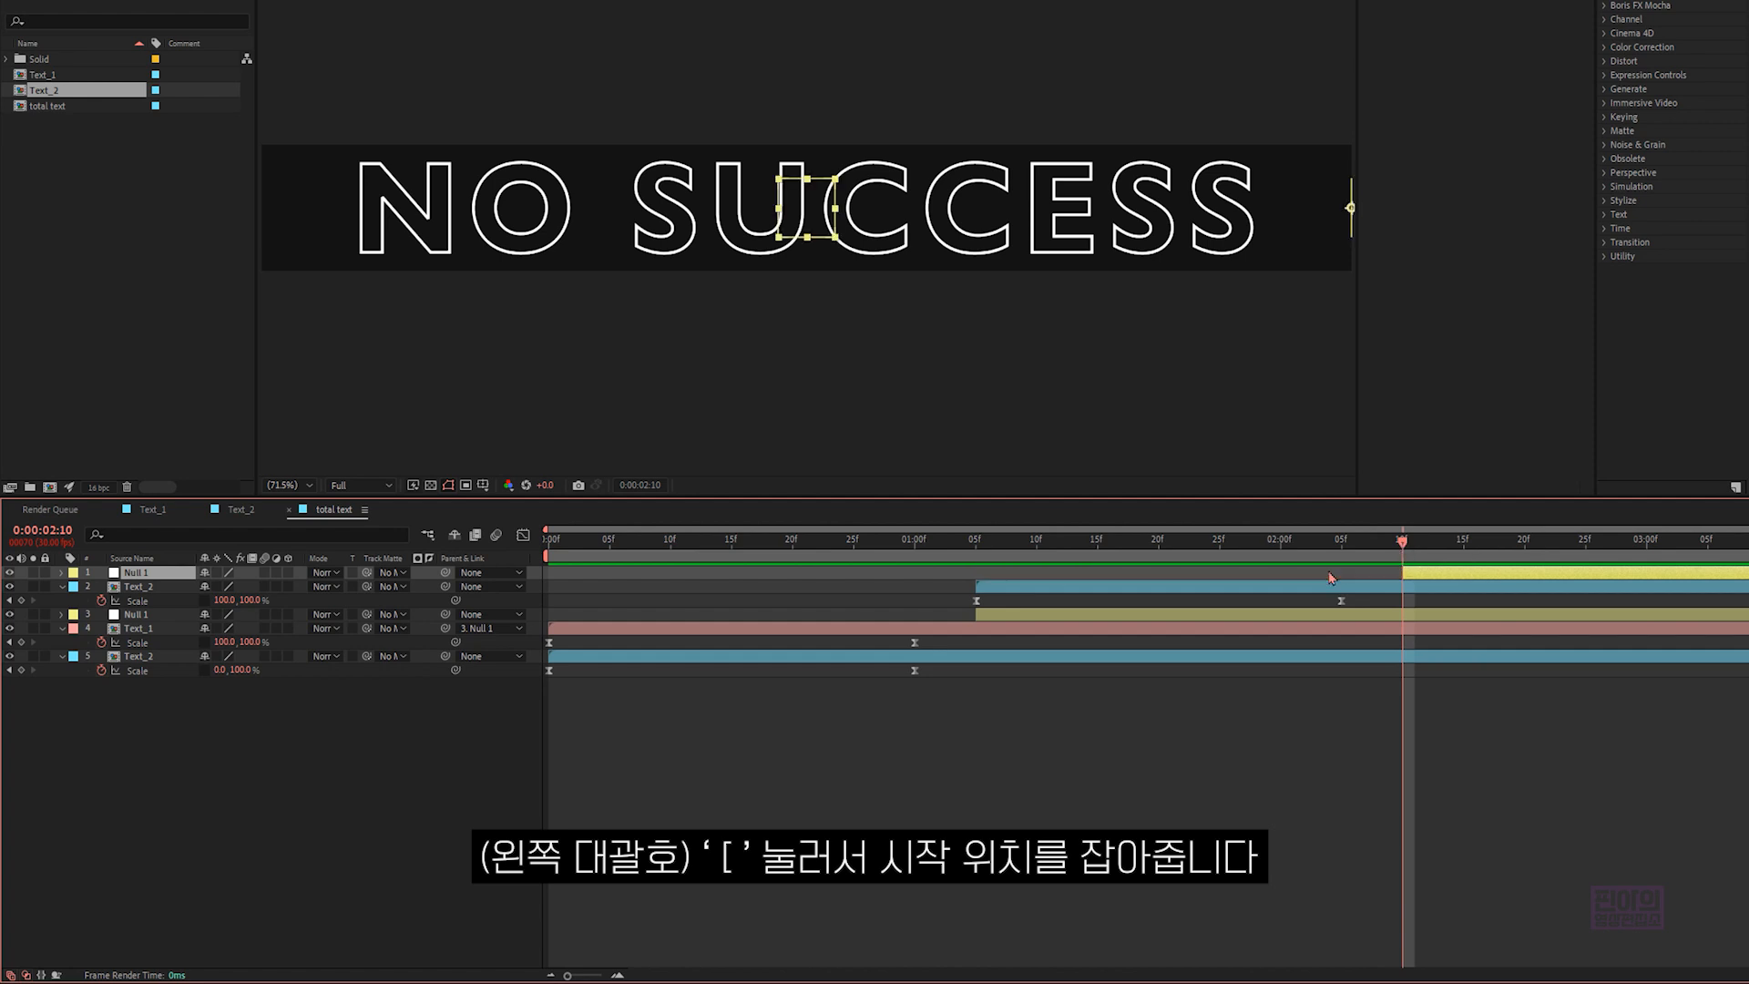
left_click(383, 587)
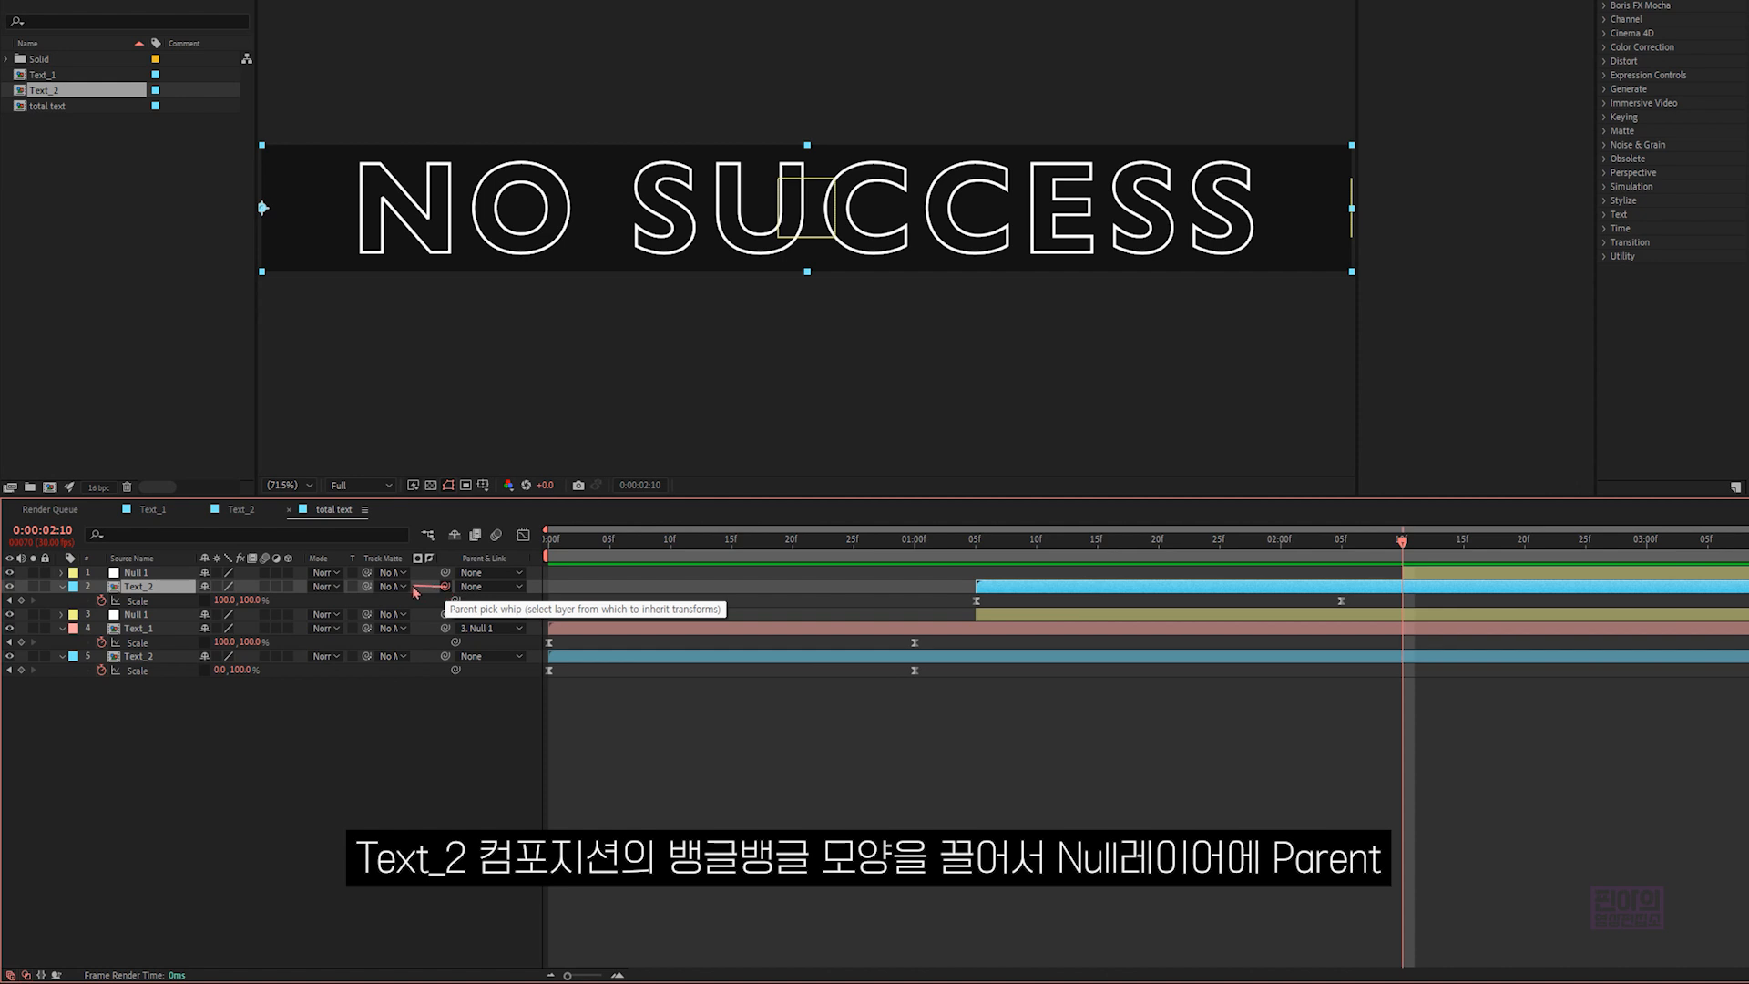
left_click_drag(447, 590, 169, 579)
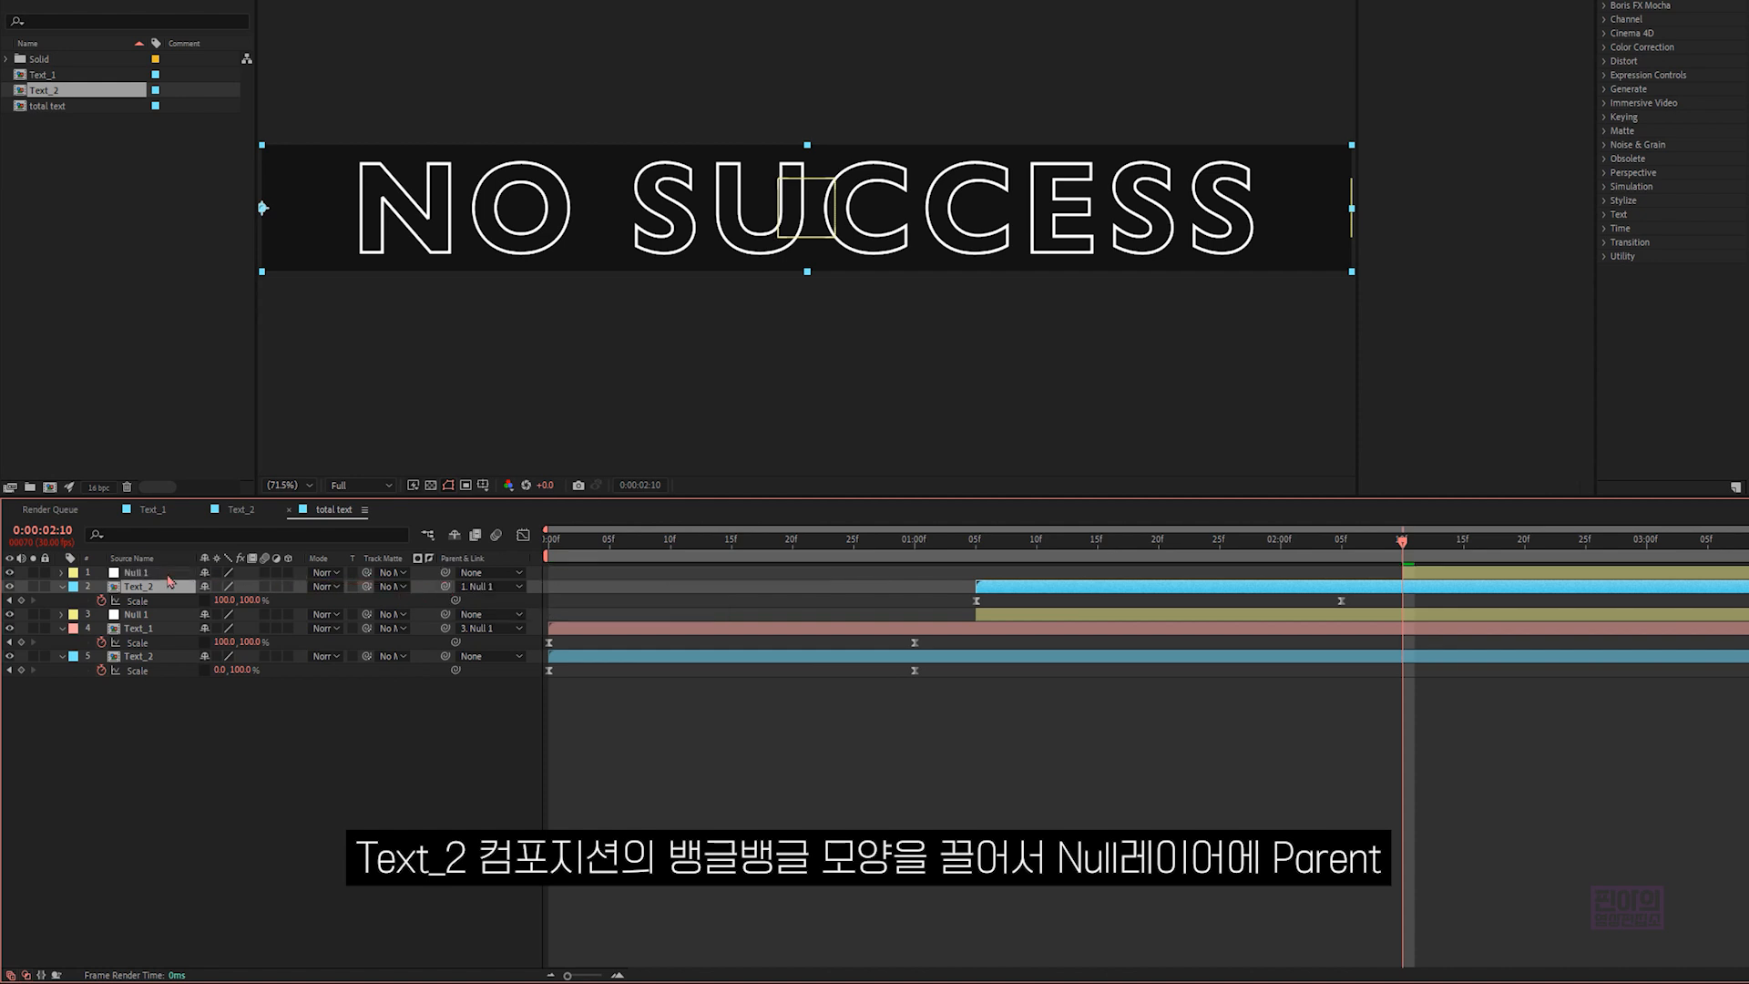
- Duplicate the Text_1 layer and place the copy above all other layers
left_click(158, 631)
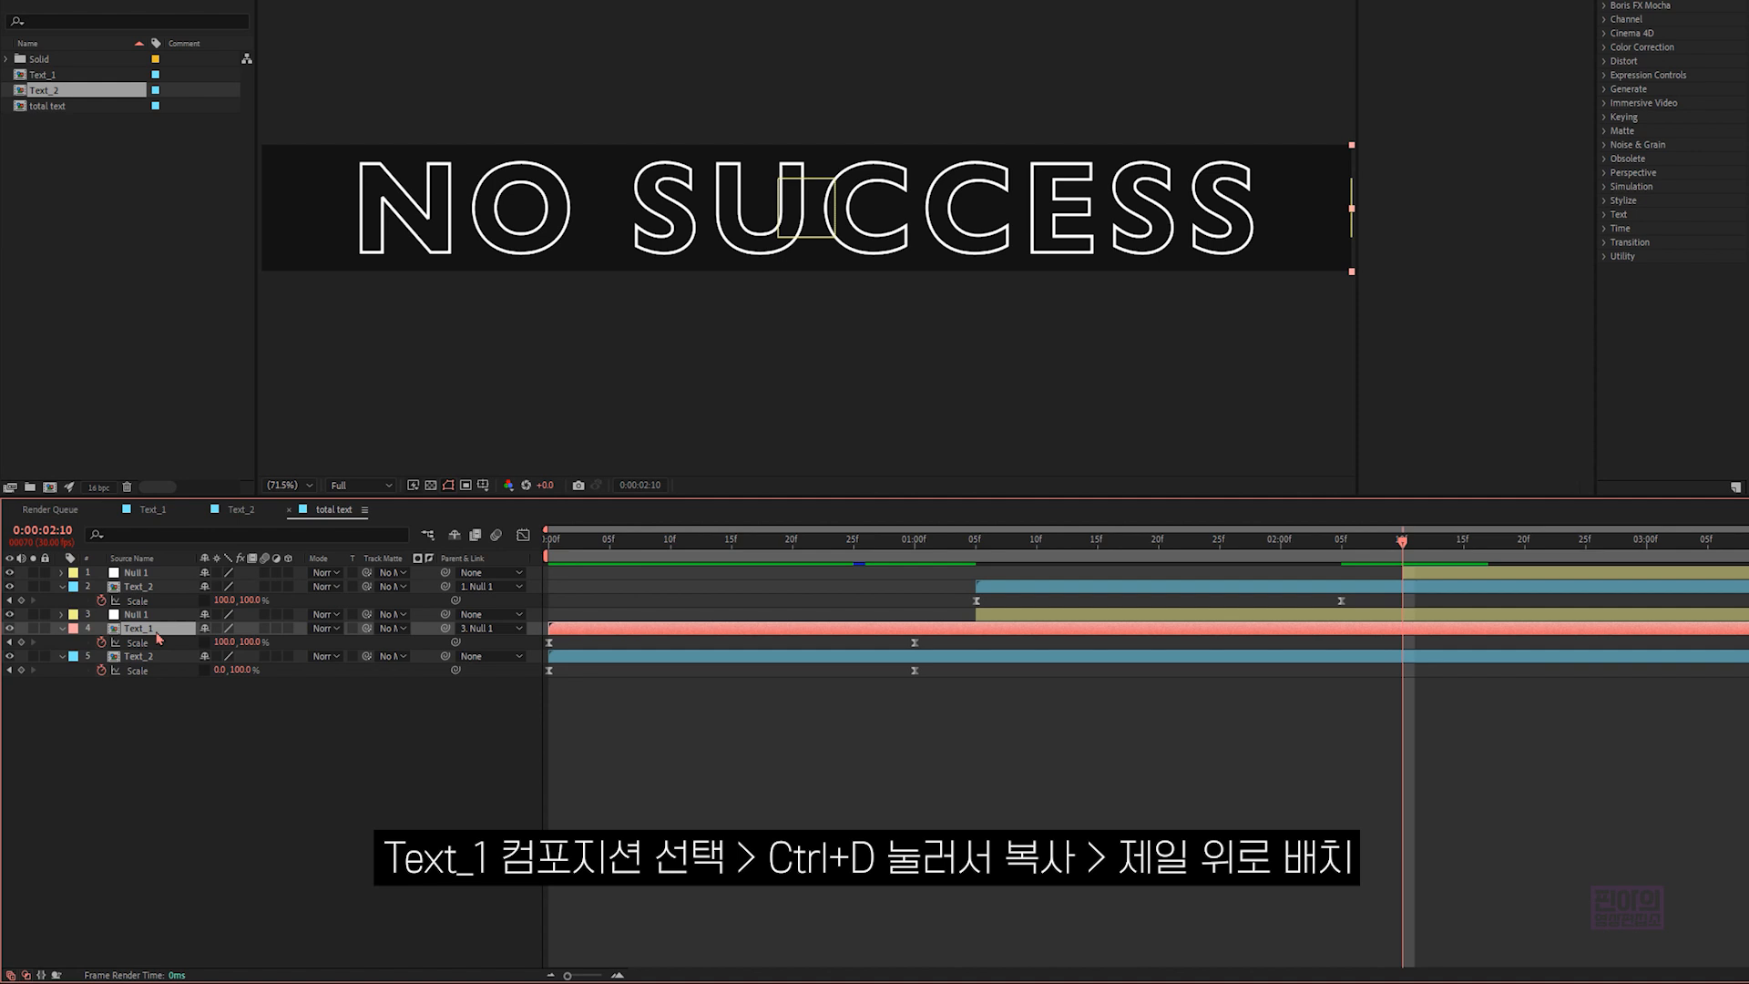
key("ctrl+d")
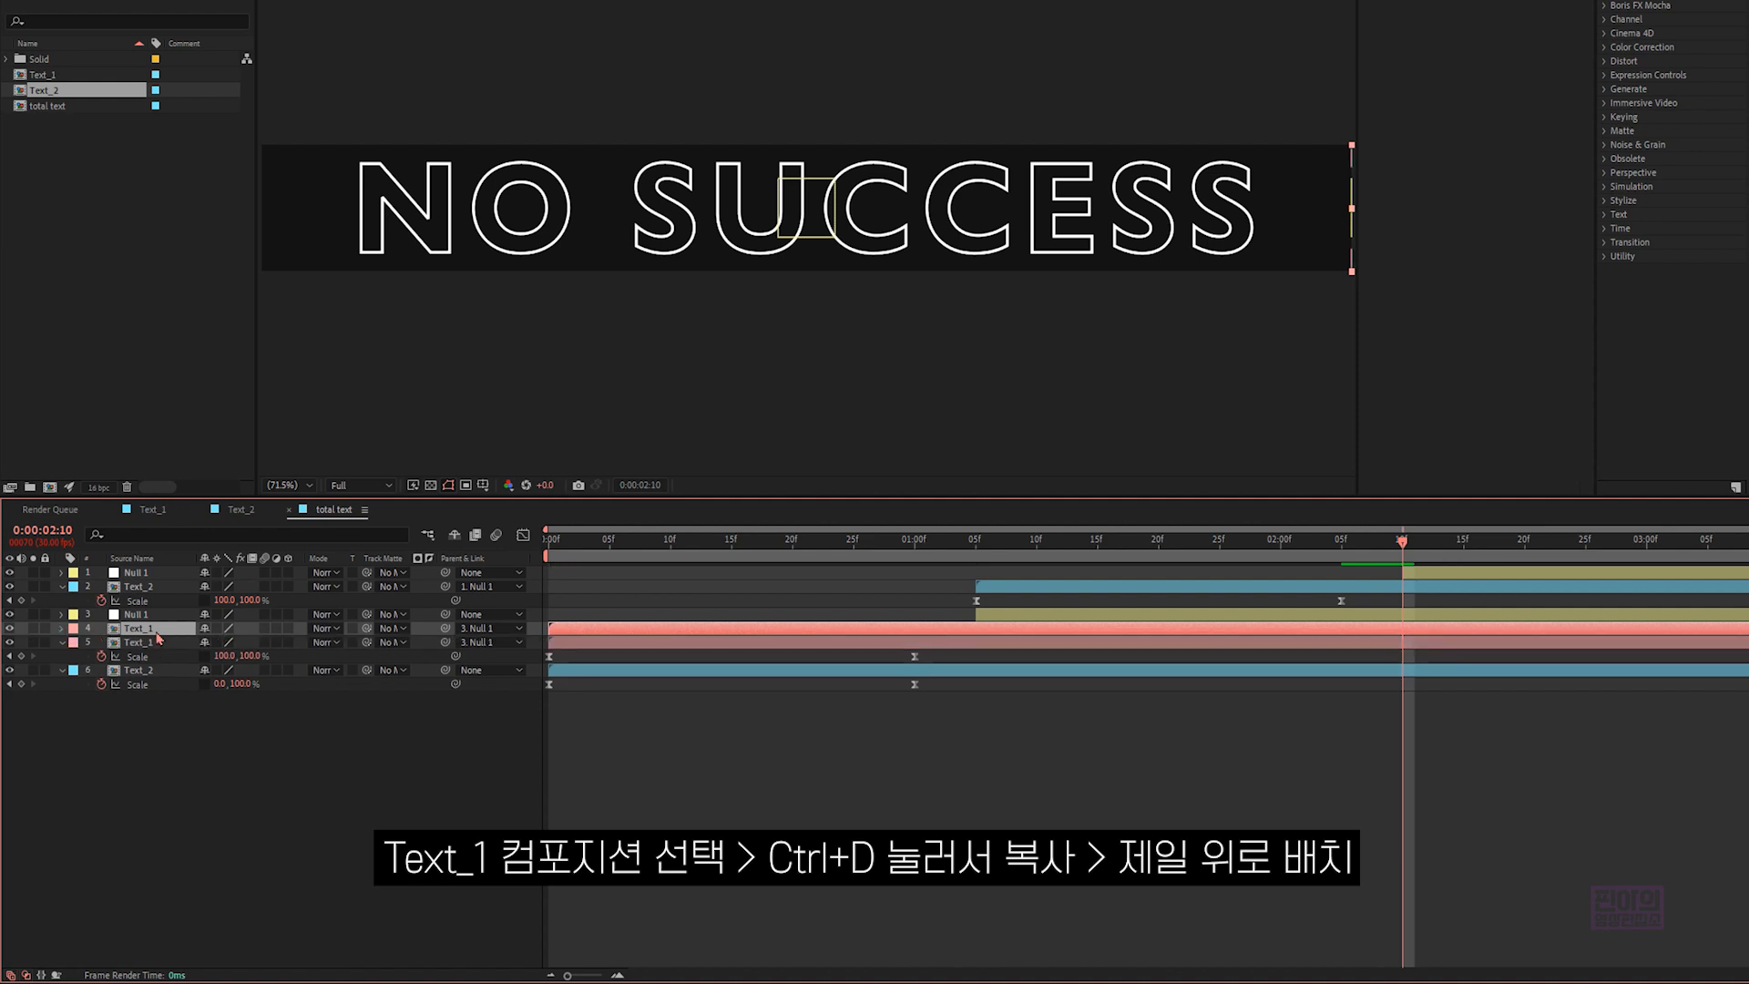
left_click_drag(158, 636, 165, 577)
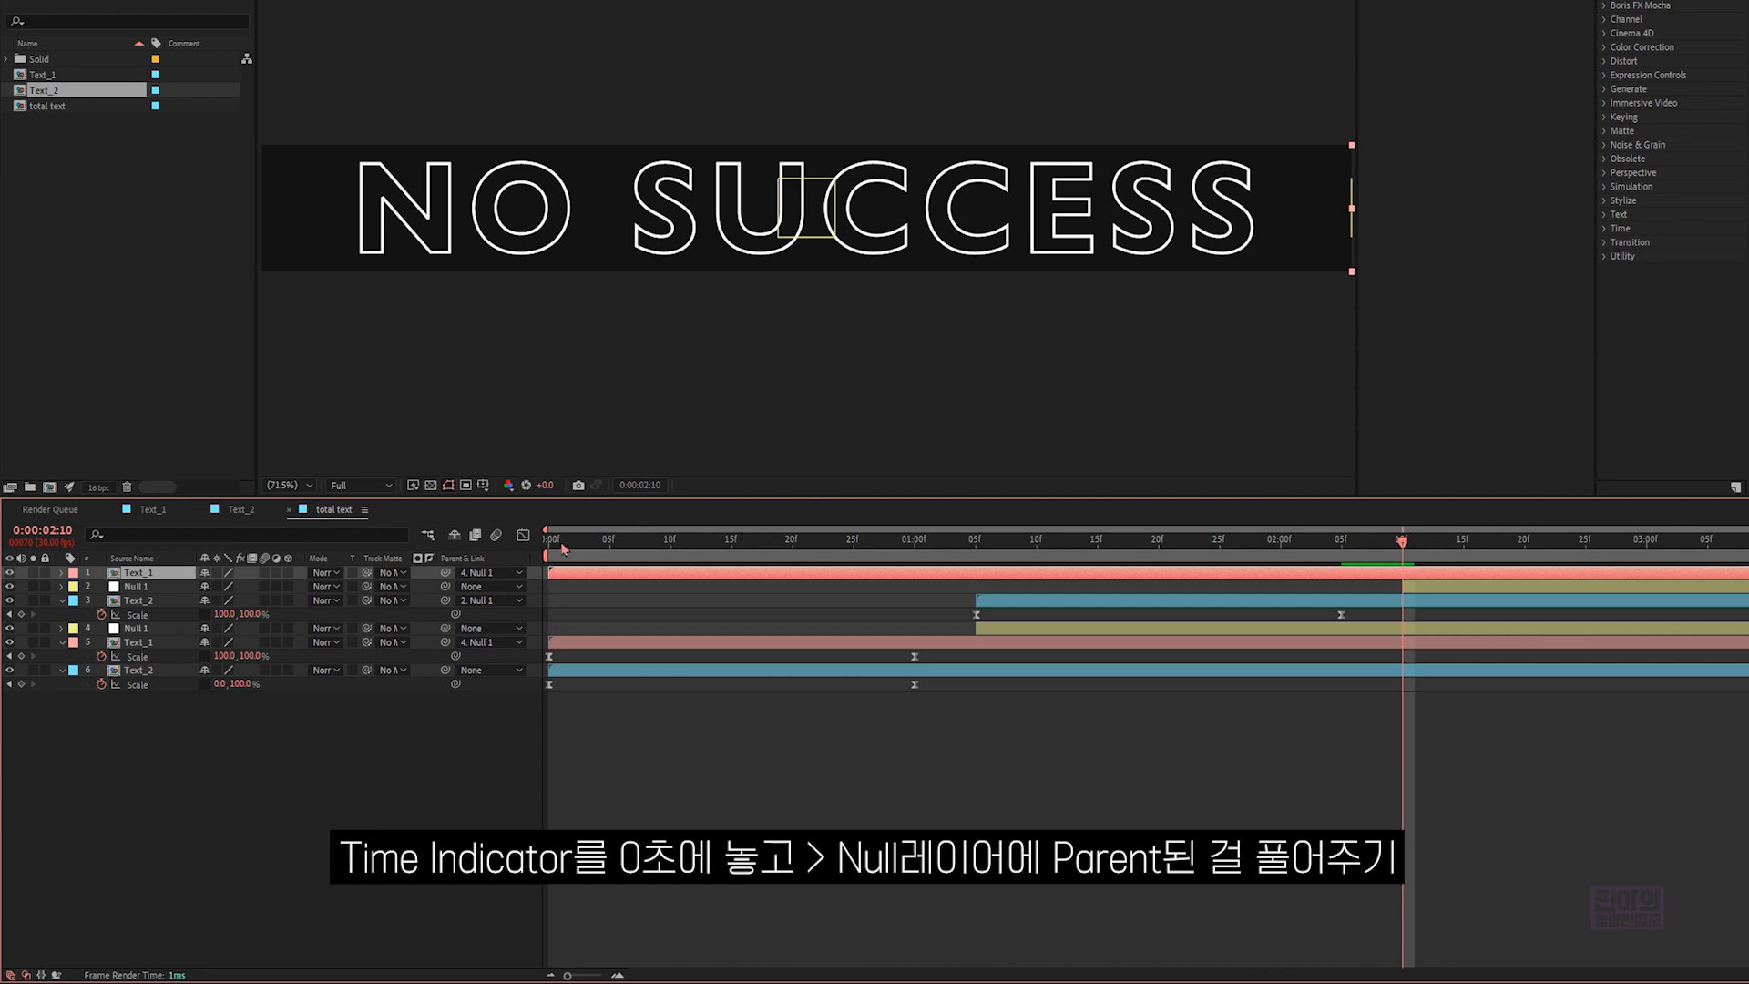
- Remove the duplicated Text_1 layer's parent at 0:00:00:00 and make the layer start at 0:00:02:10
left_click(556, 541)
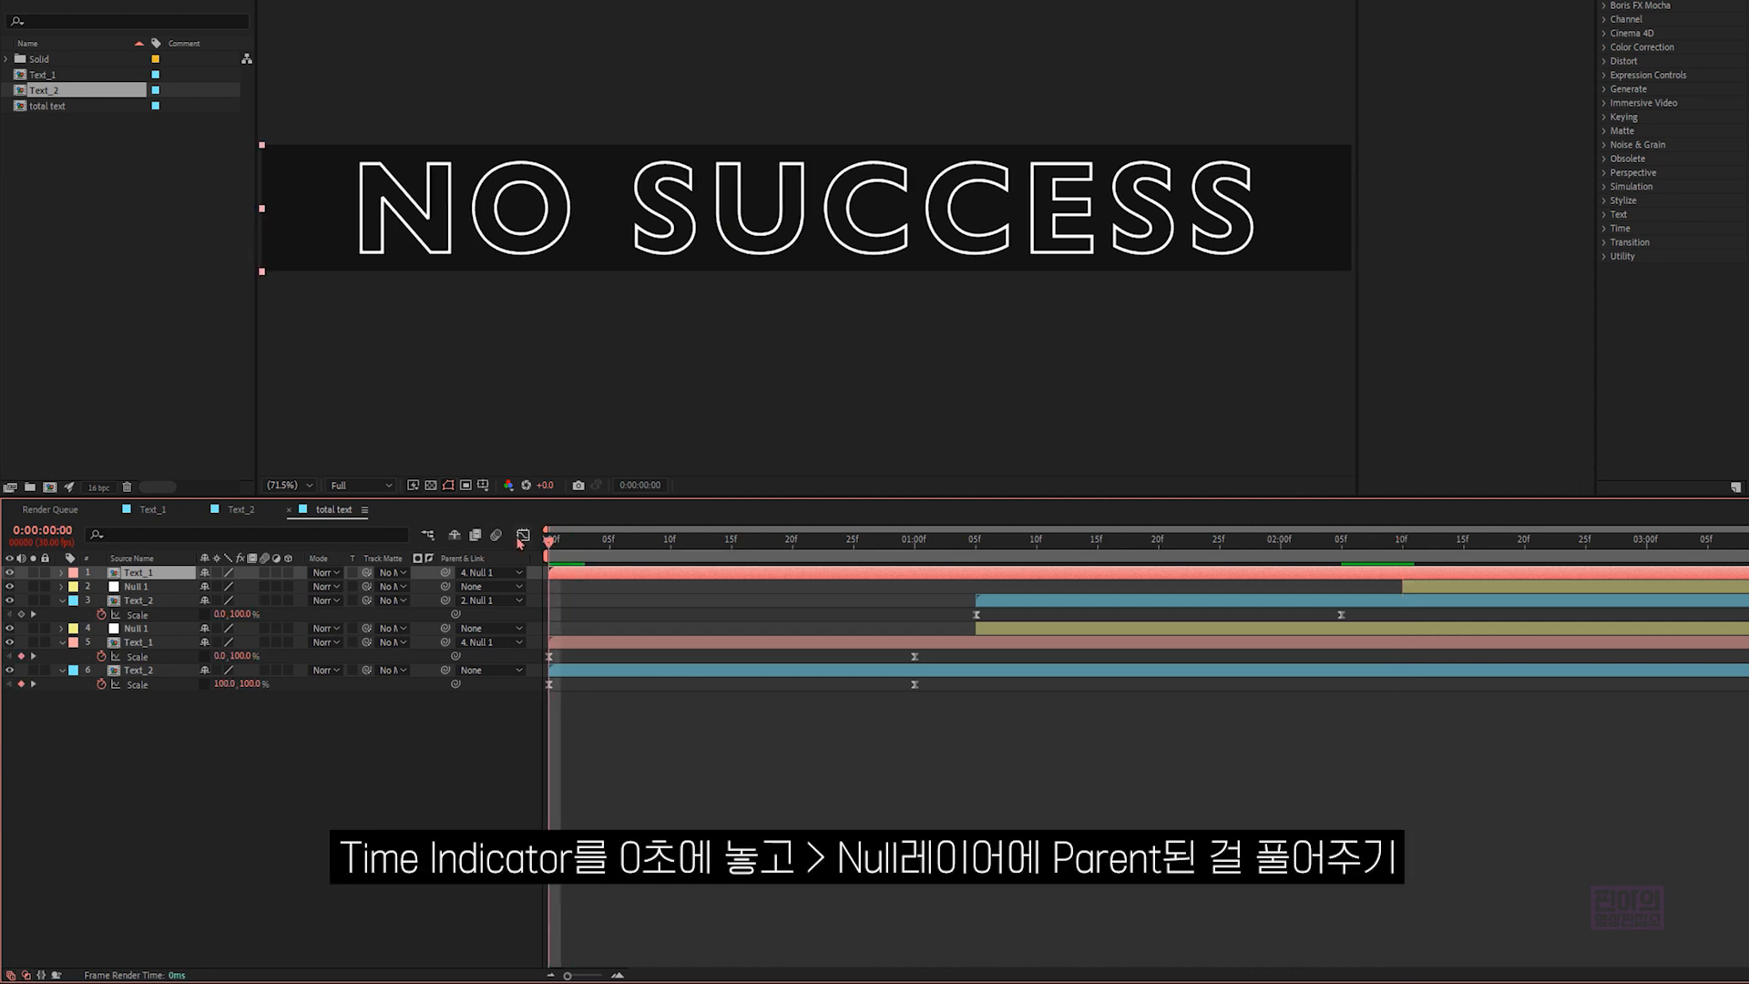
left_click(482, 574)
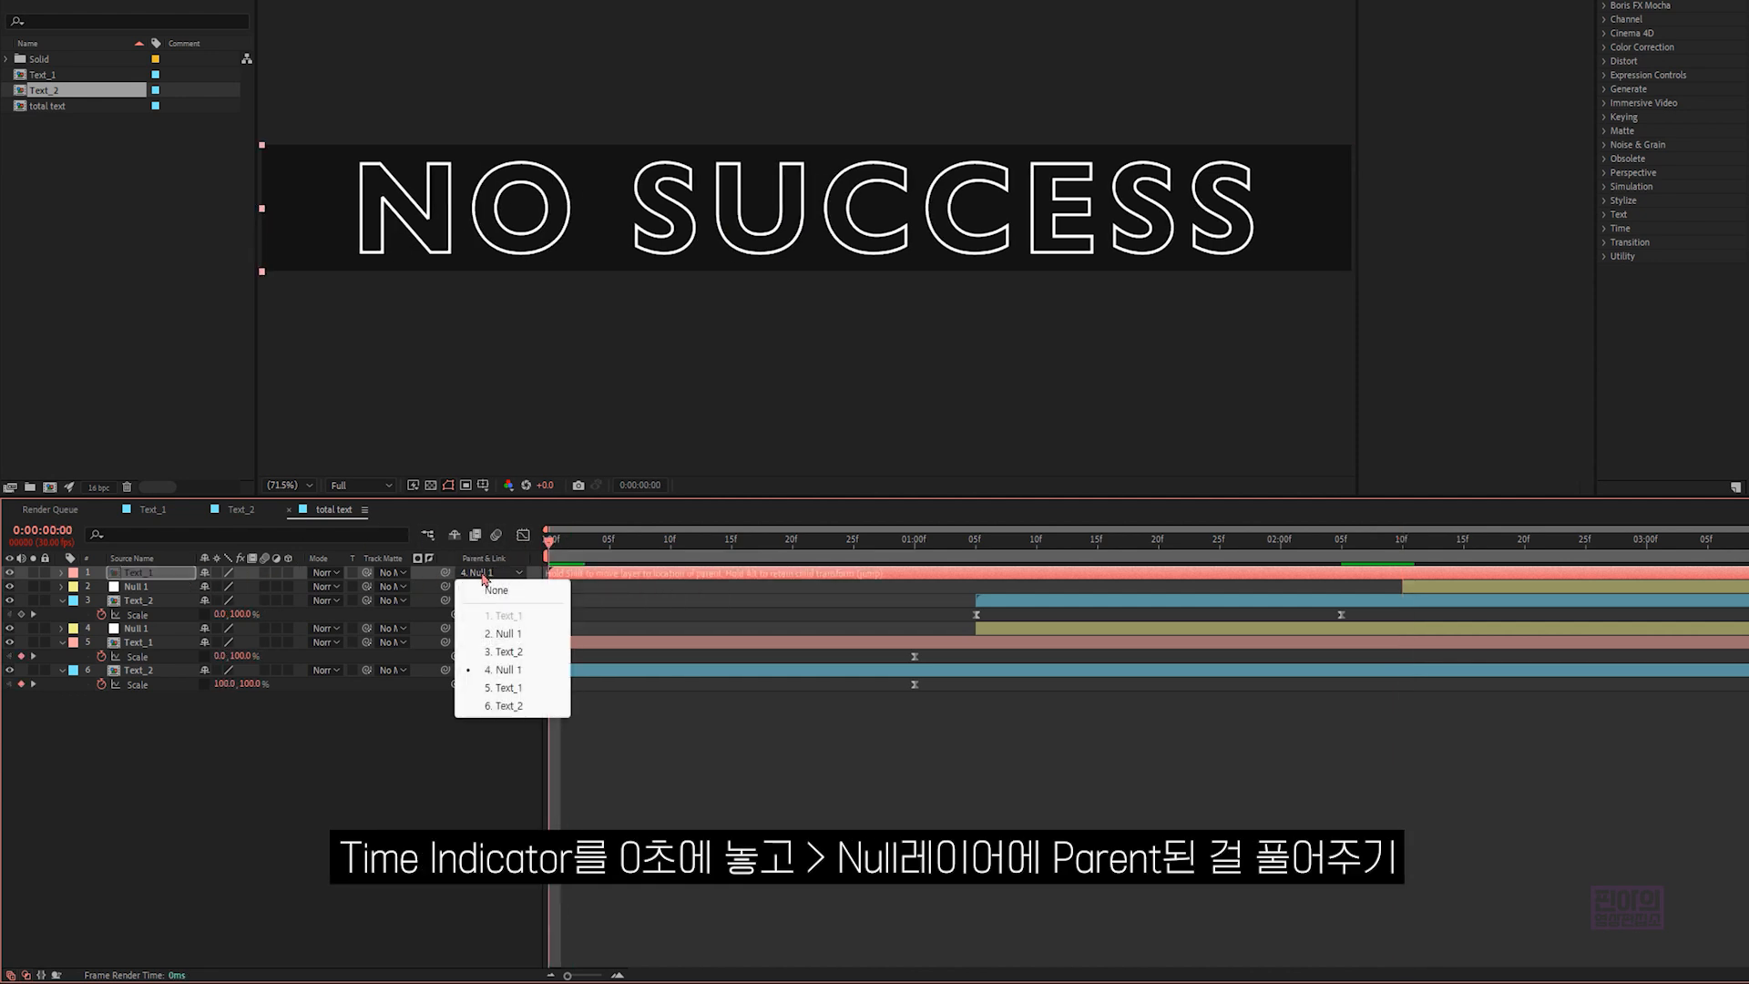
left_click(512, 594)
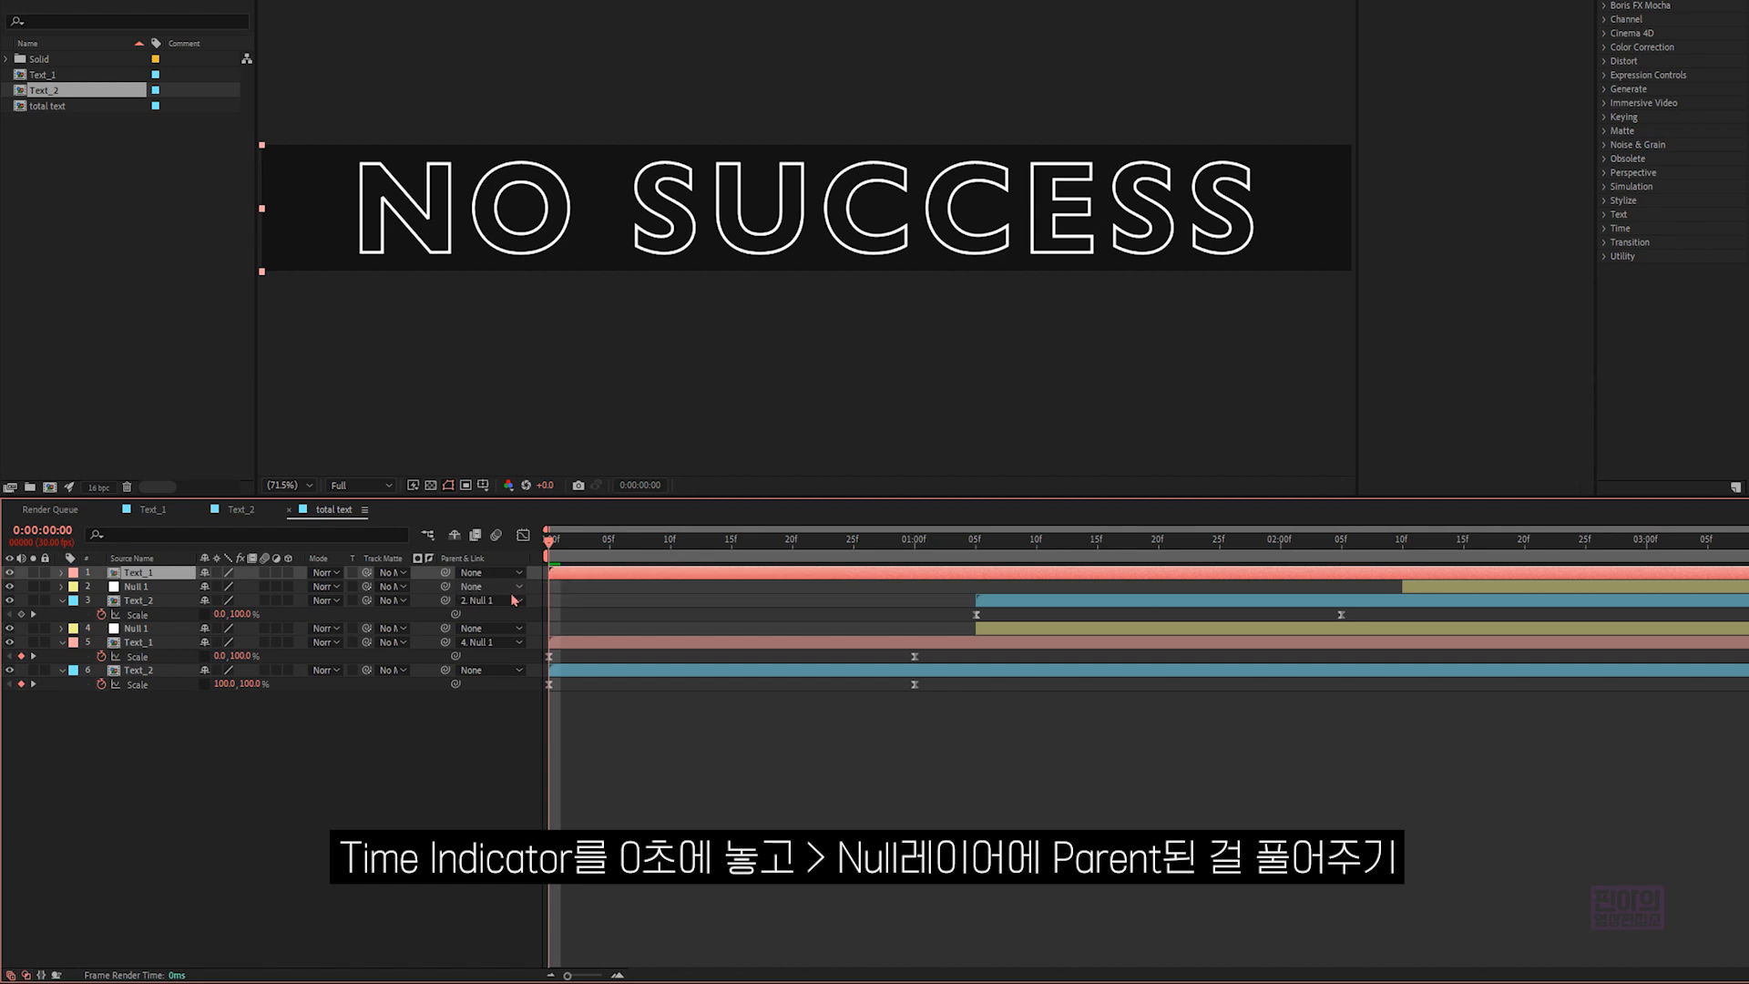
left_click_drag(599, 550, 1402, 558)
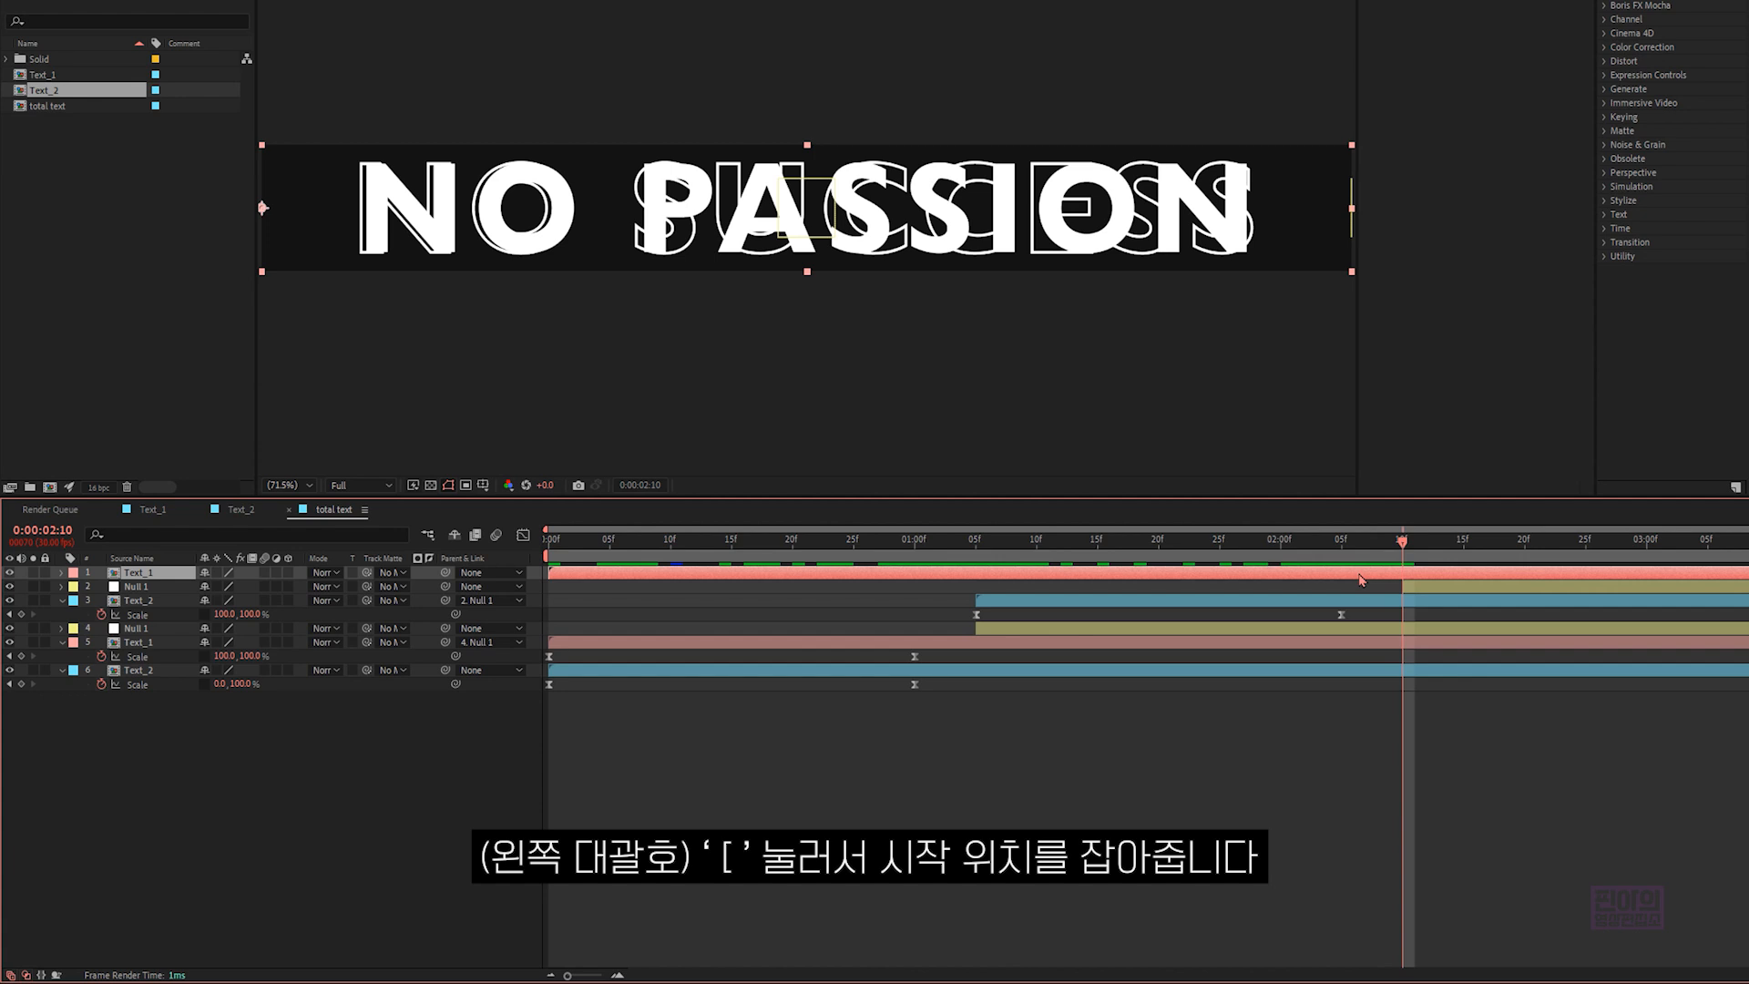
key("bracketleft")
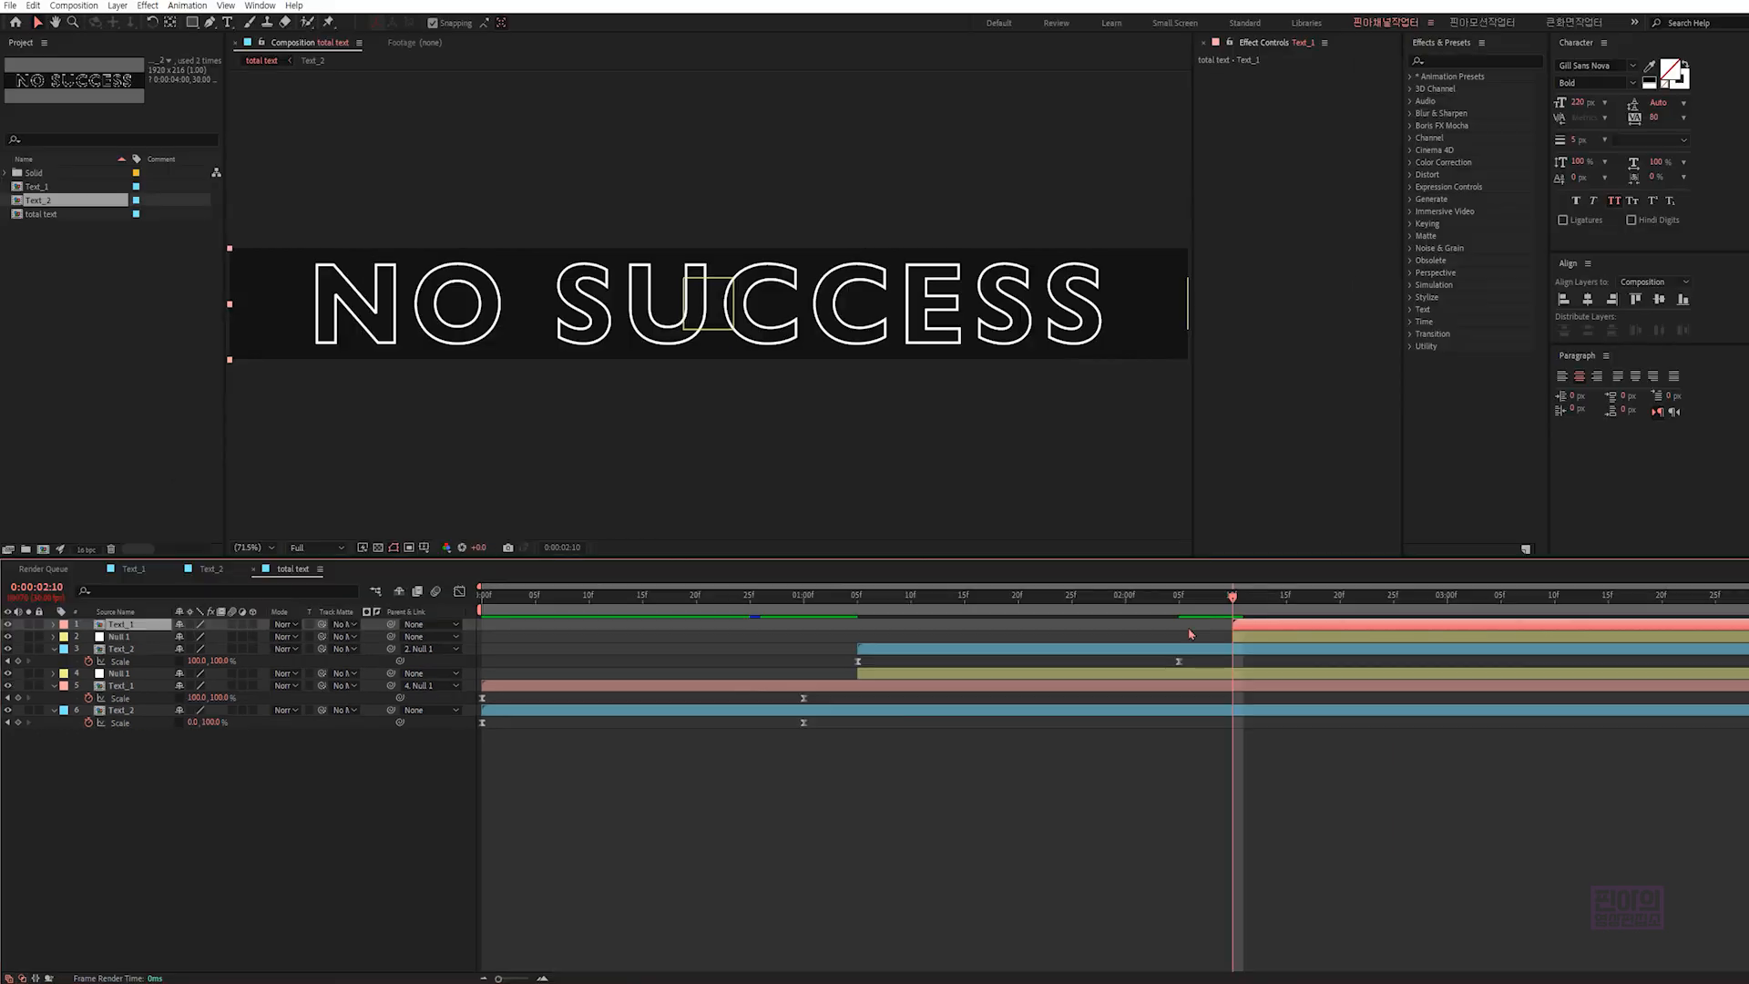
- Preview the "total text" transition from 0:00:02:10, return to 0:00:00:00 and deselect all layers
key("space")
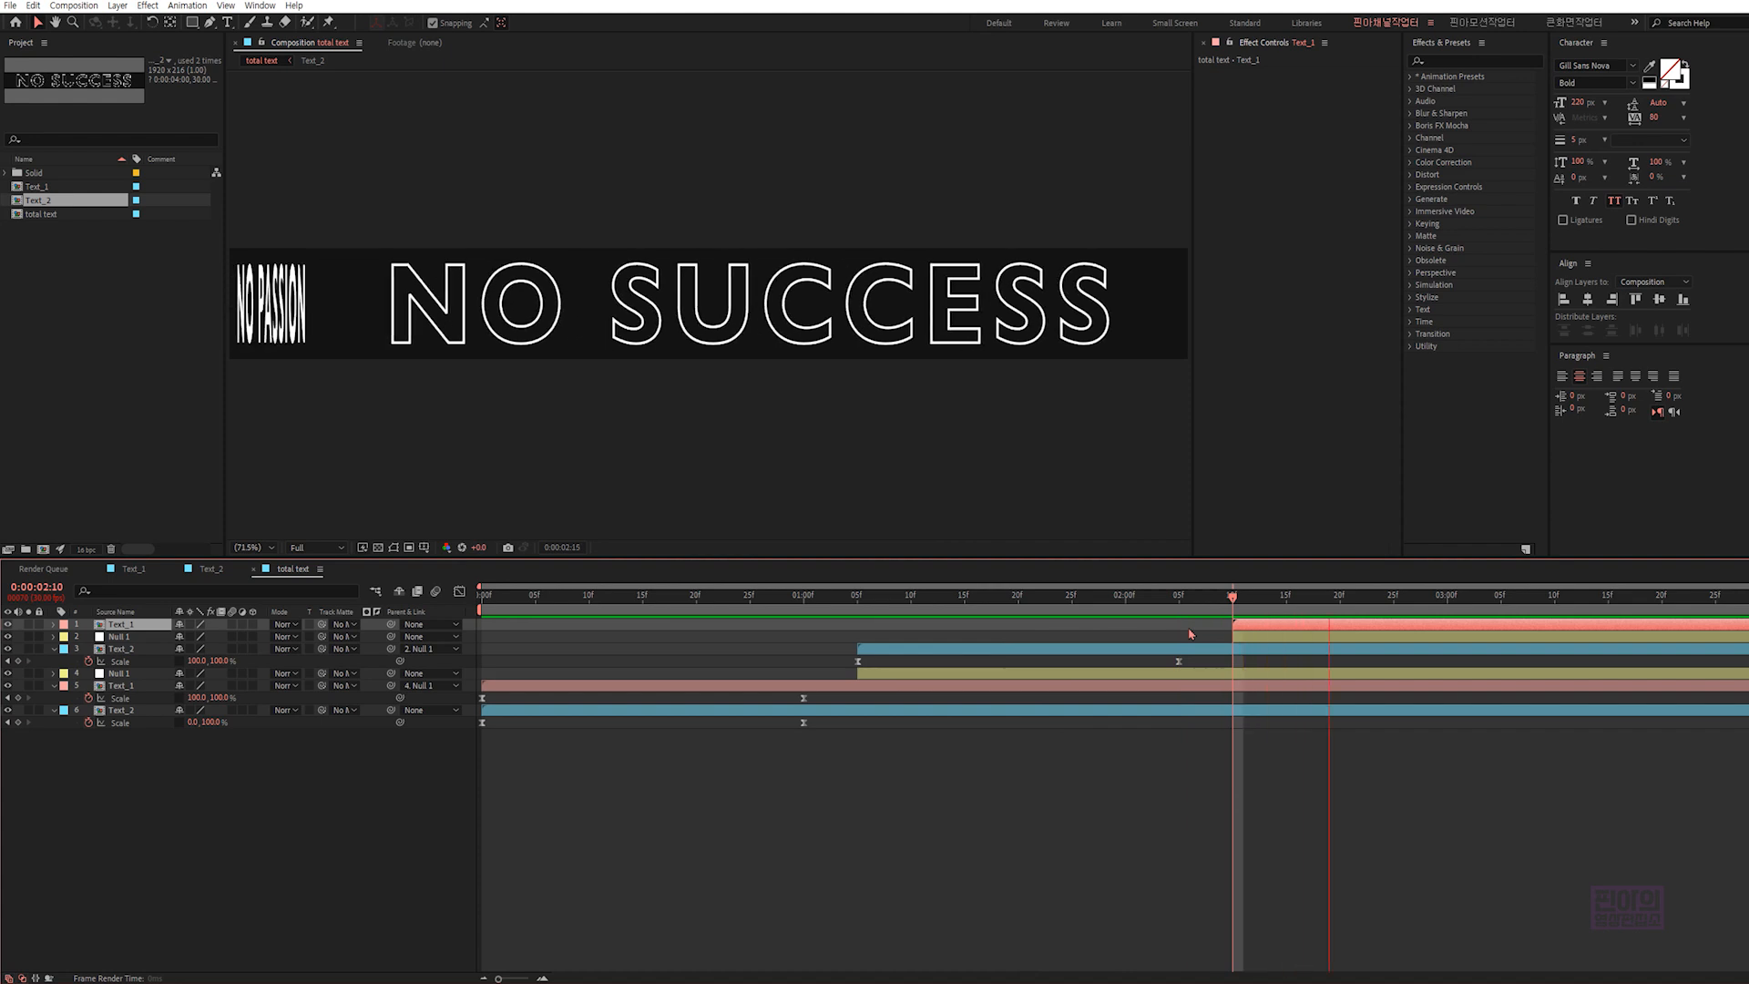
key("space")
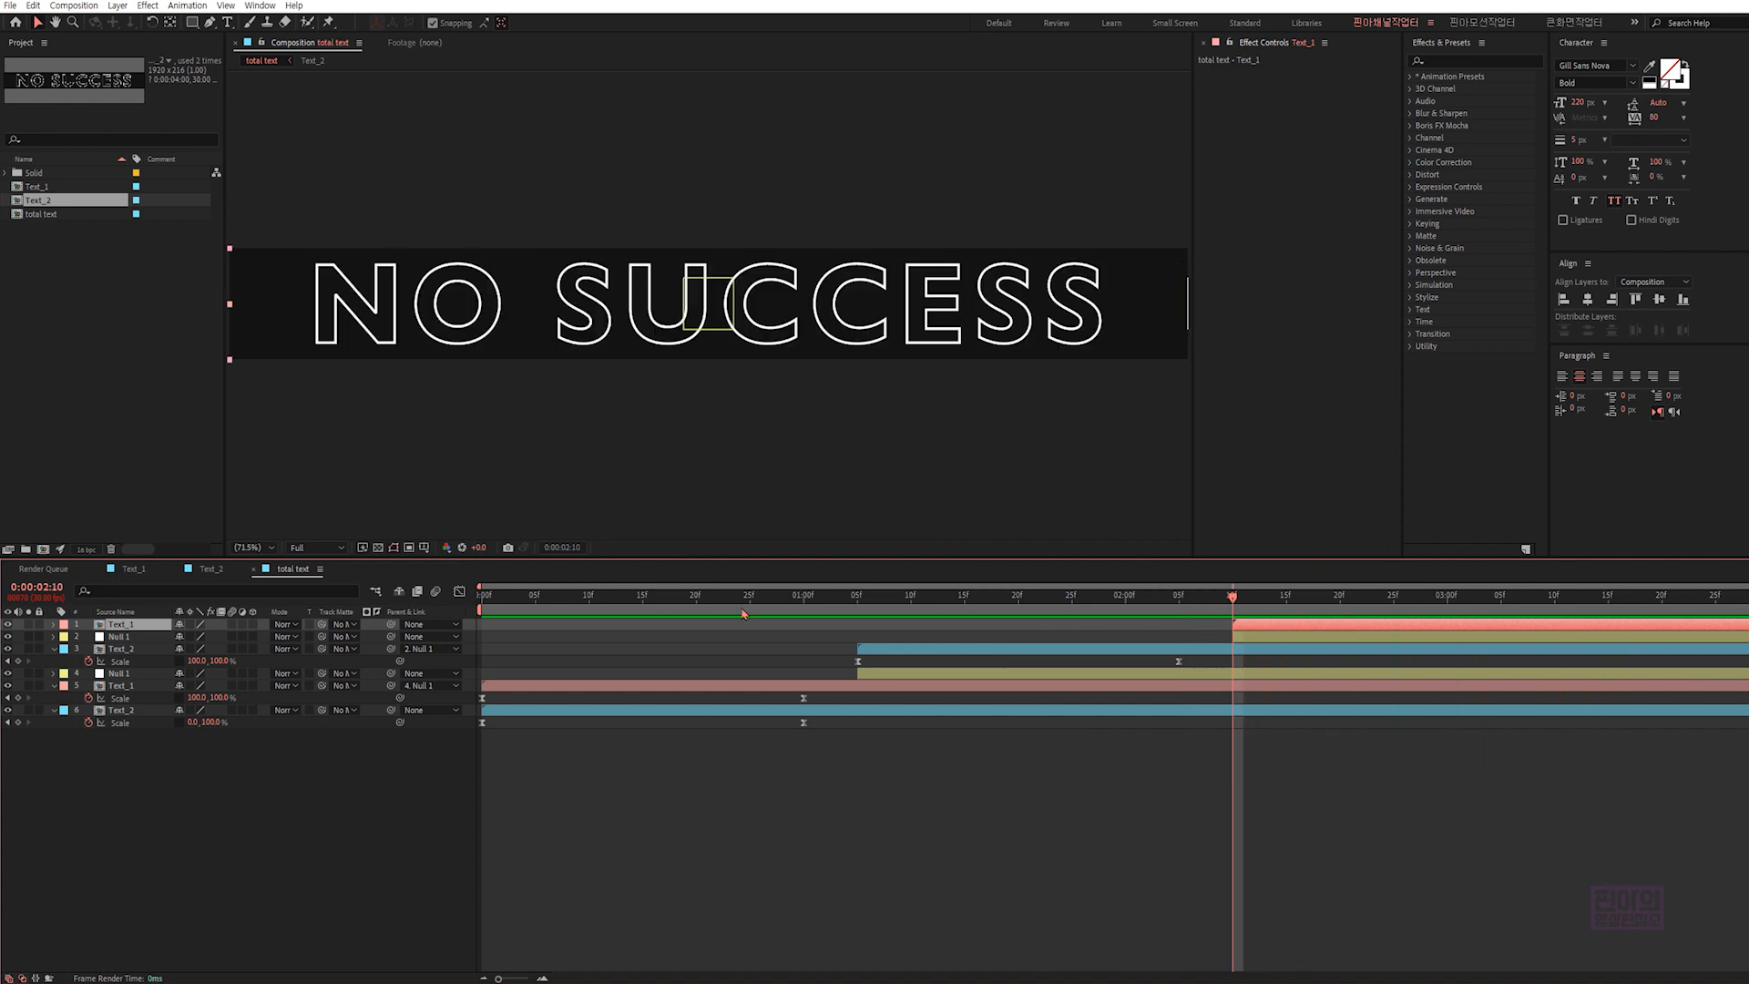
left_click_drag(760, 602, 427, 597)
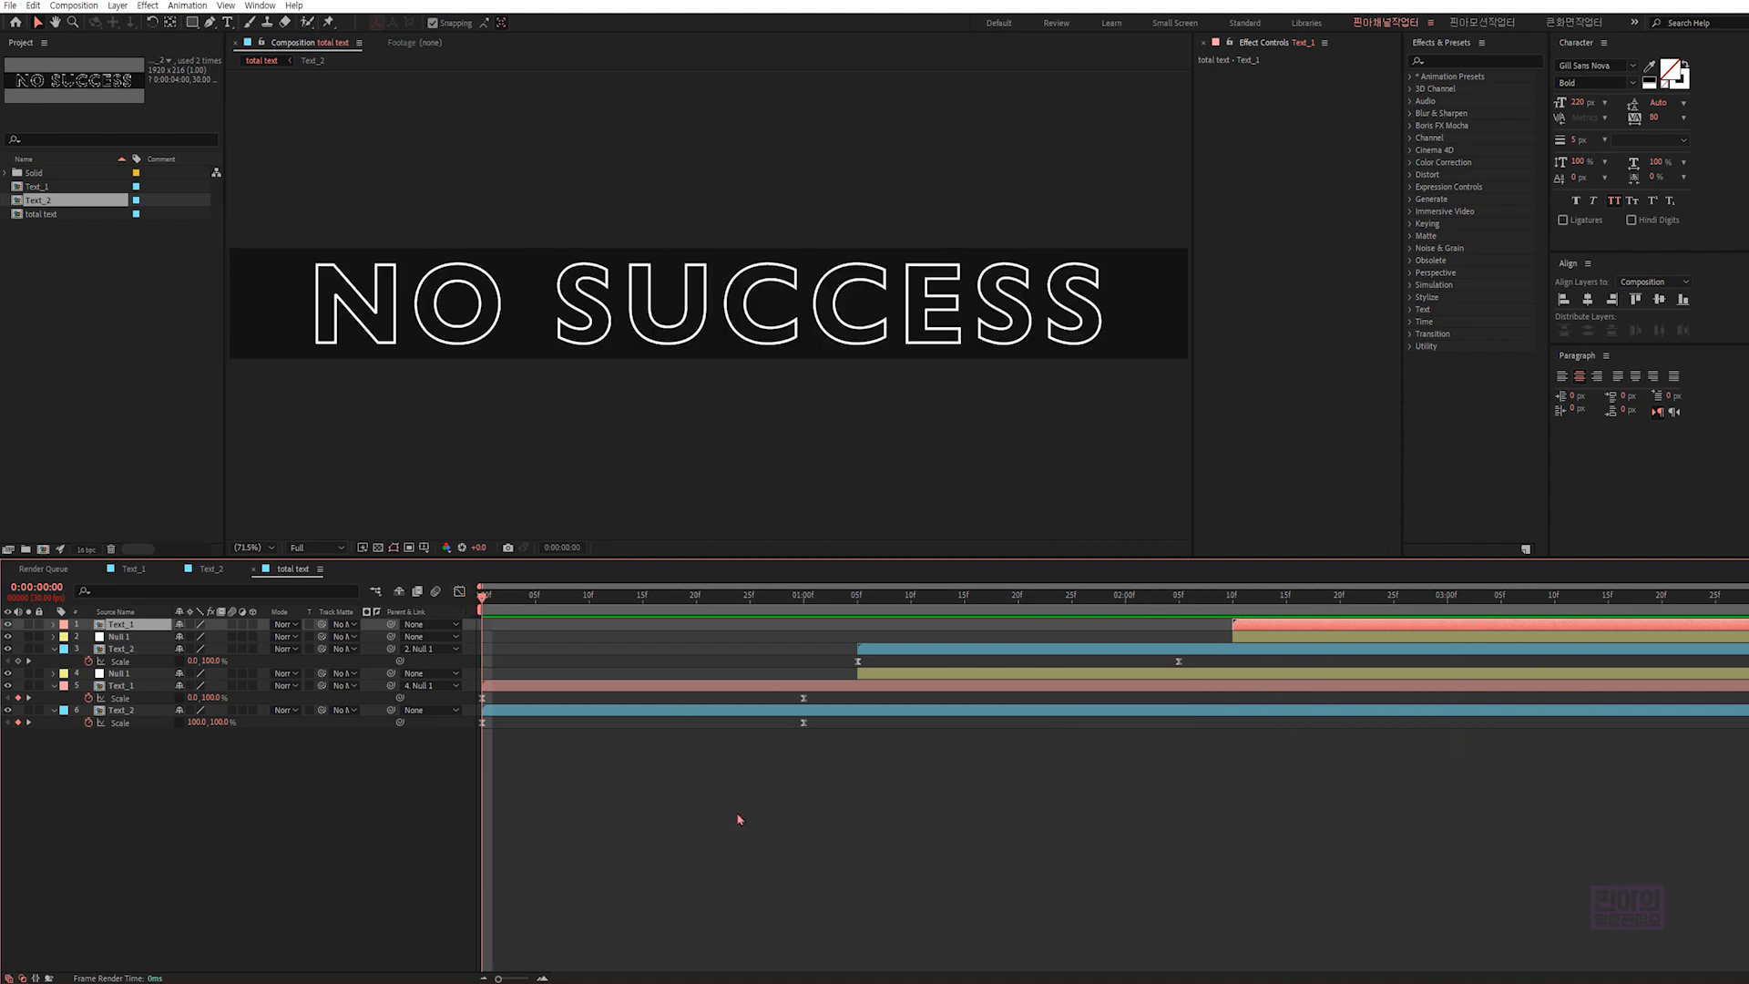
left_click(710, 825)
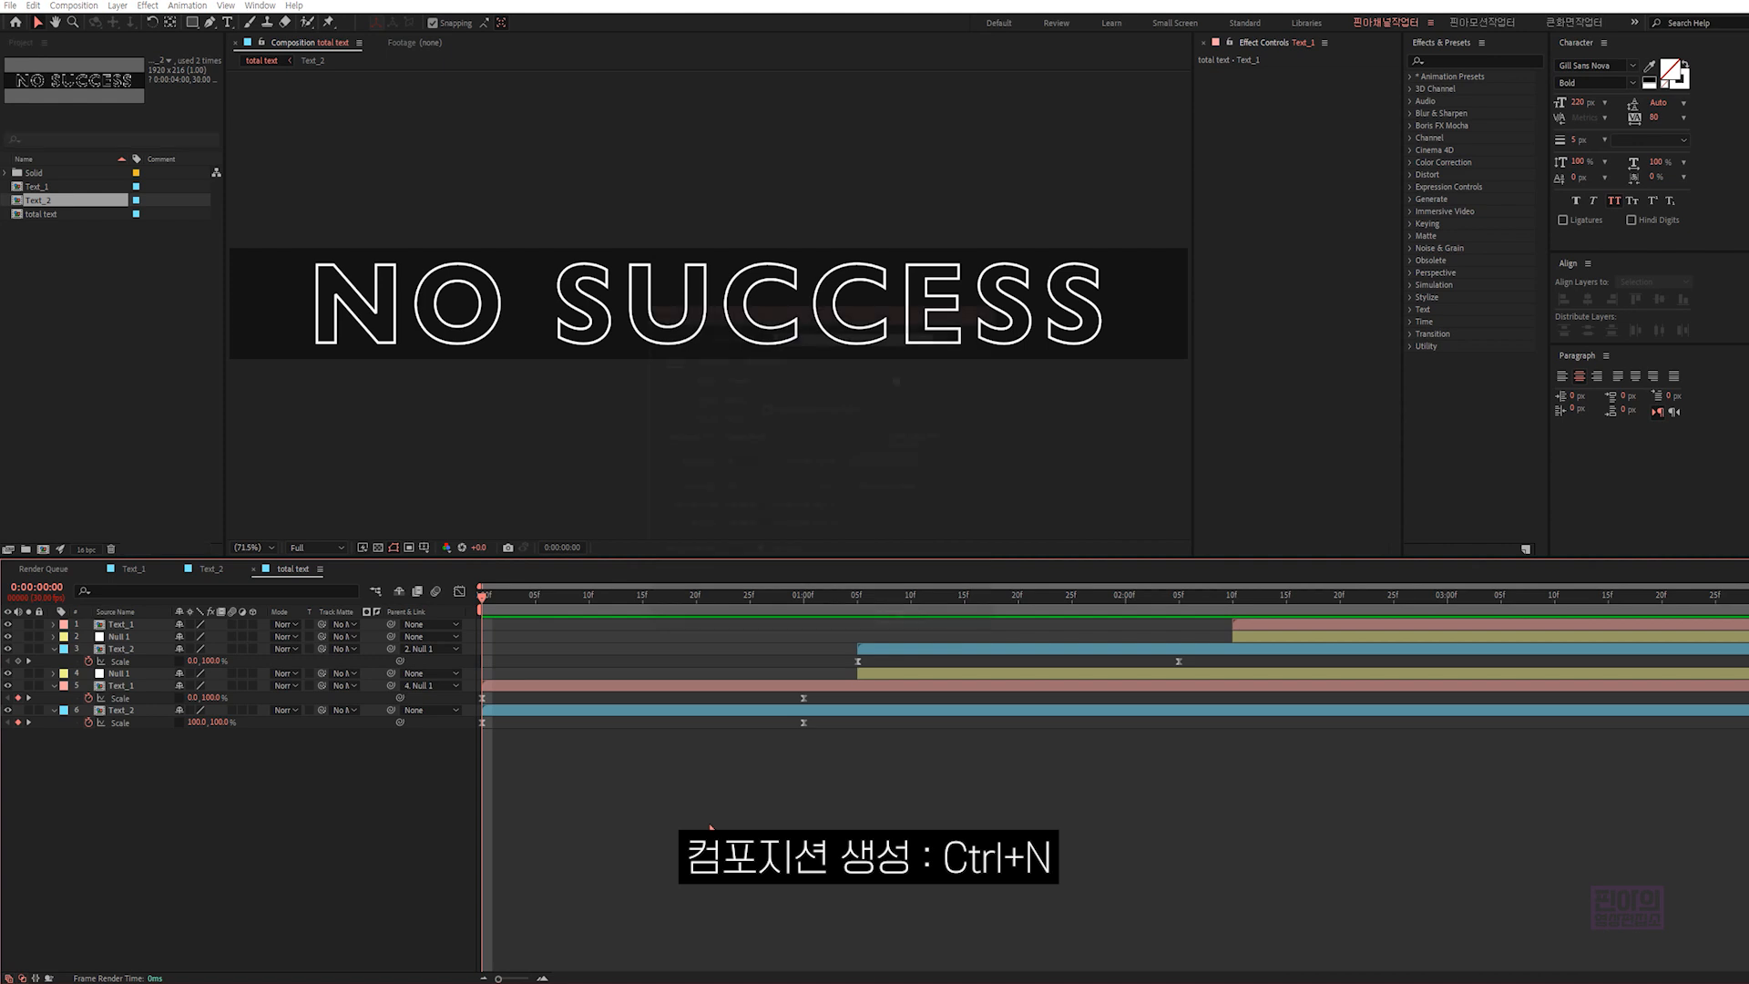
- Create a composition named "push comp" at 1920 x 1080 px, 30 frames per second, with a duration of 0:00:04:00
key("ctrl+n")
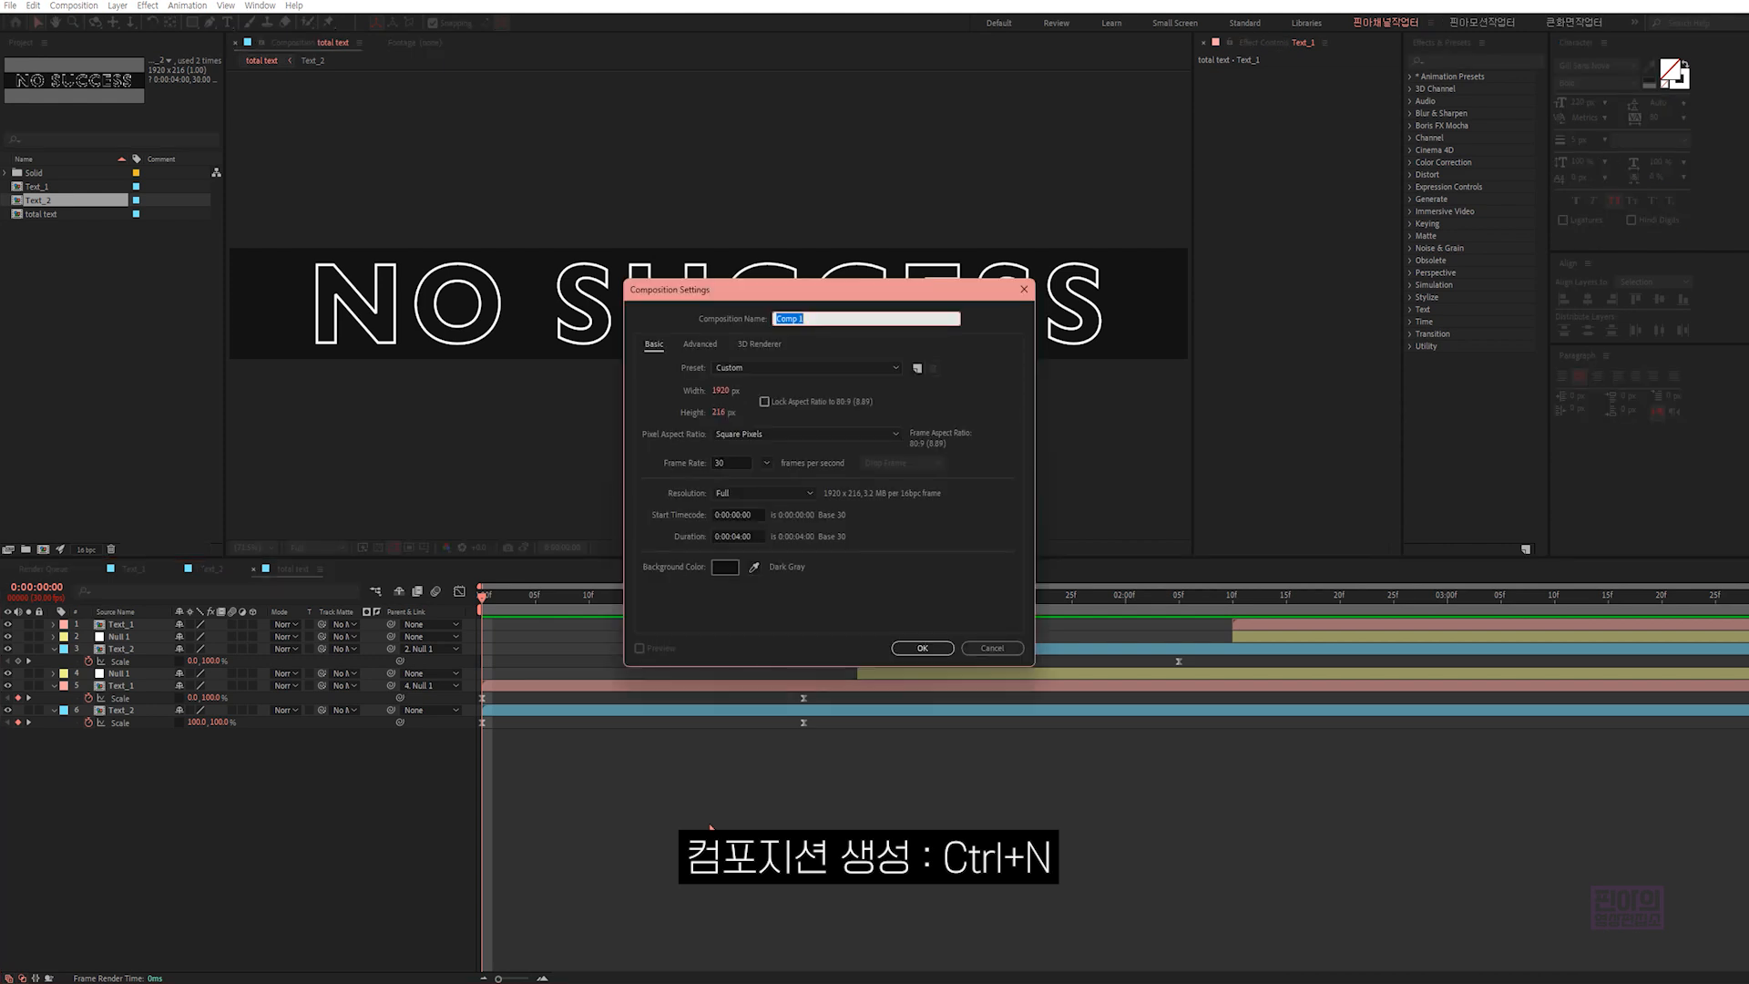
left_click(721, 390)
left_click(720, 413)
type("1080")
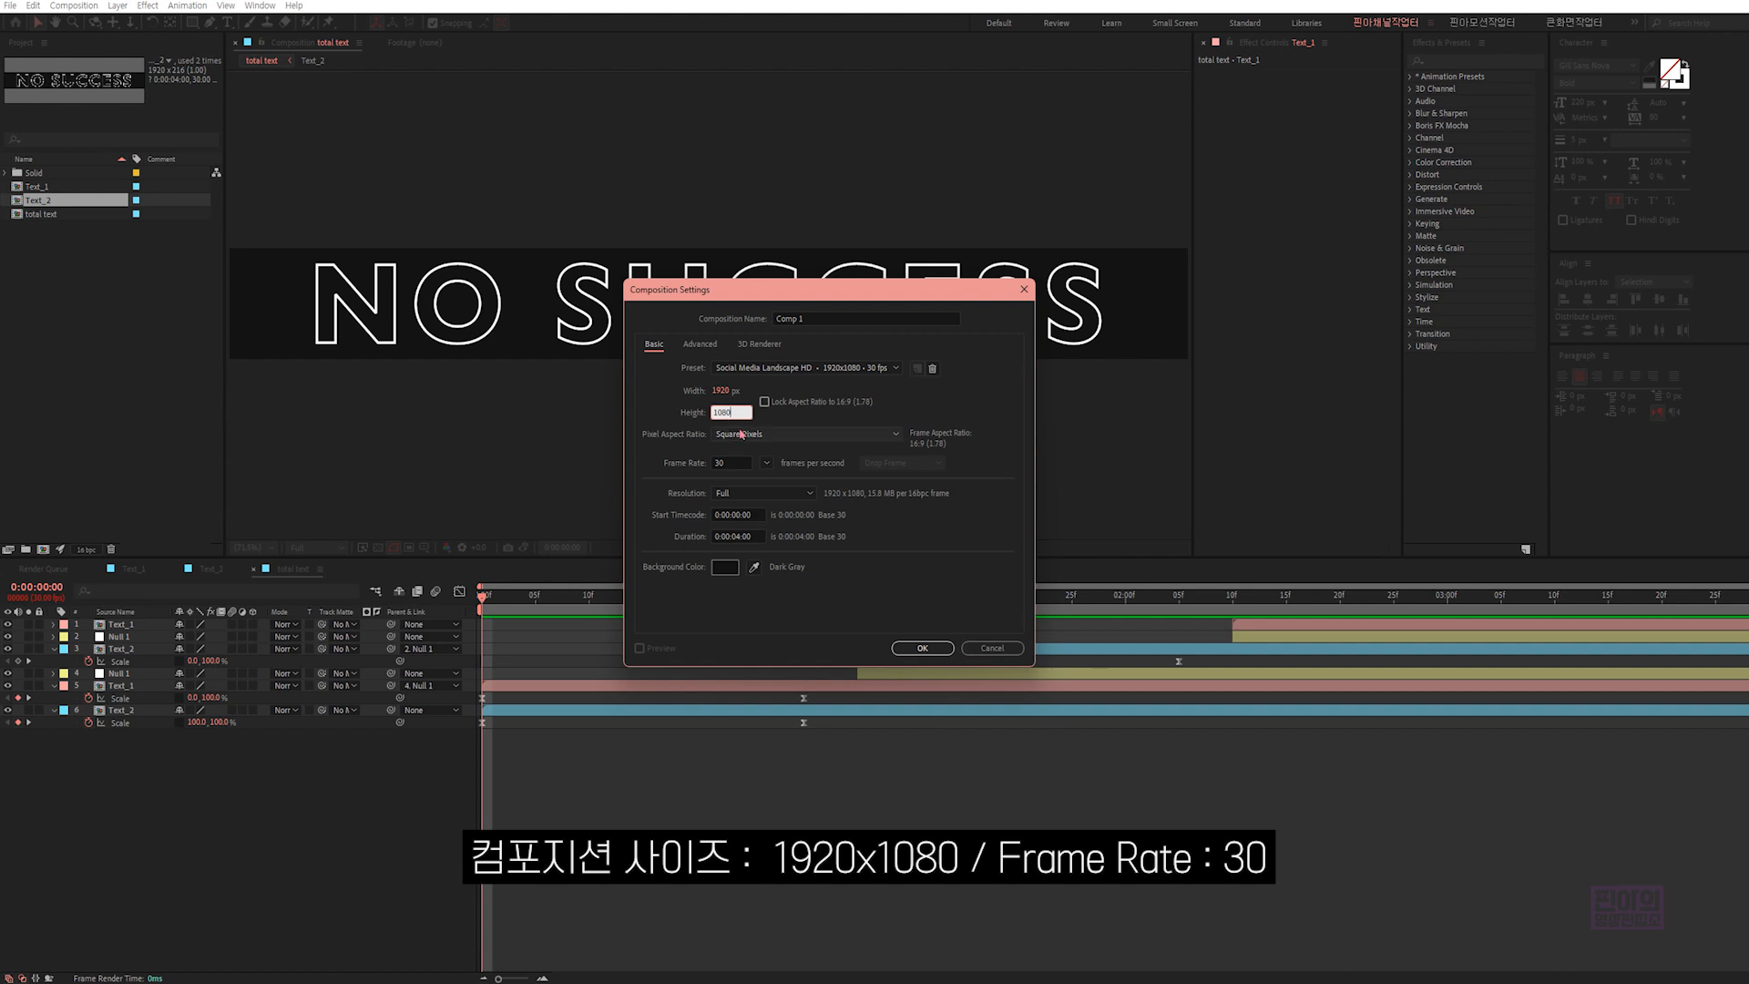
left_click(745, 463)
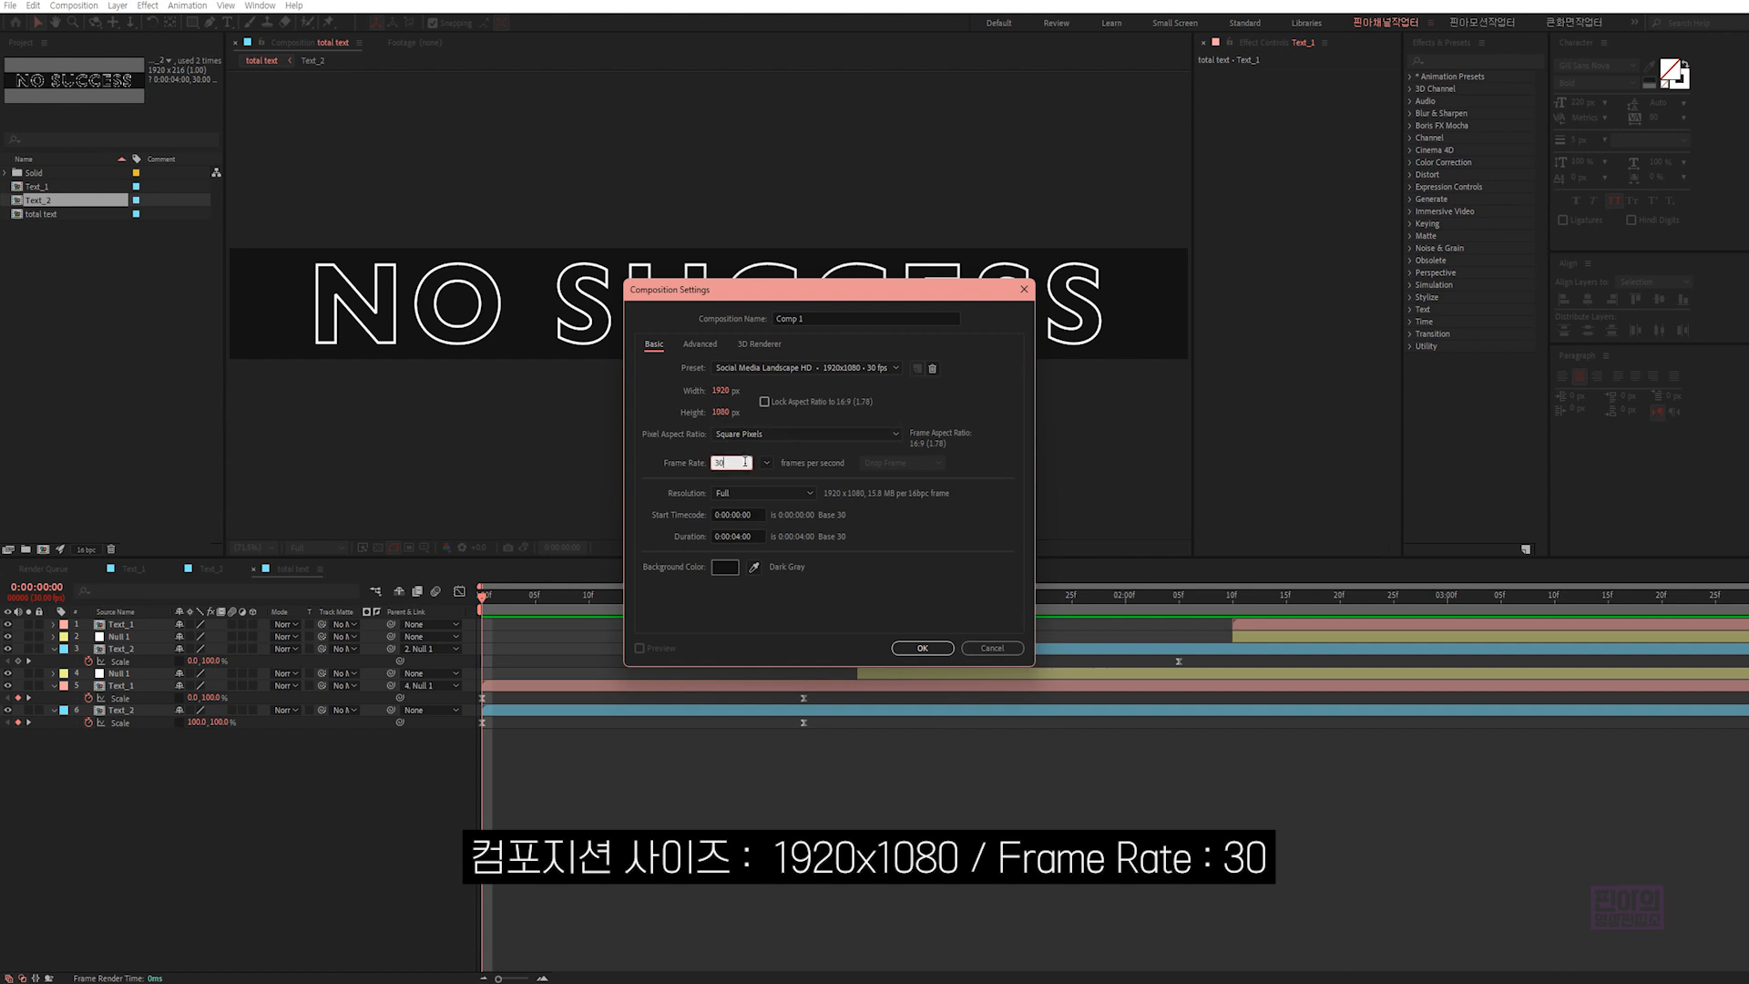
left_click(757, 535)
left_click(807, 319)
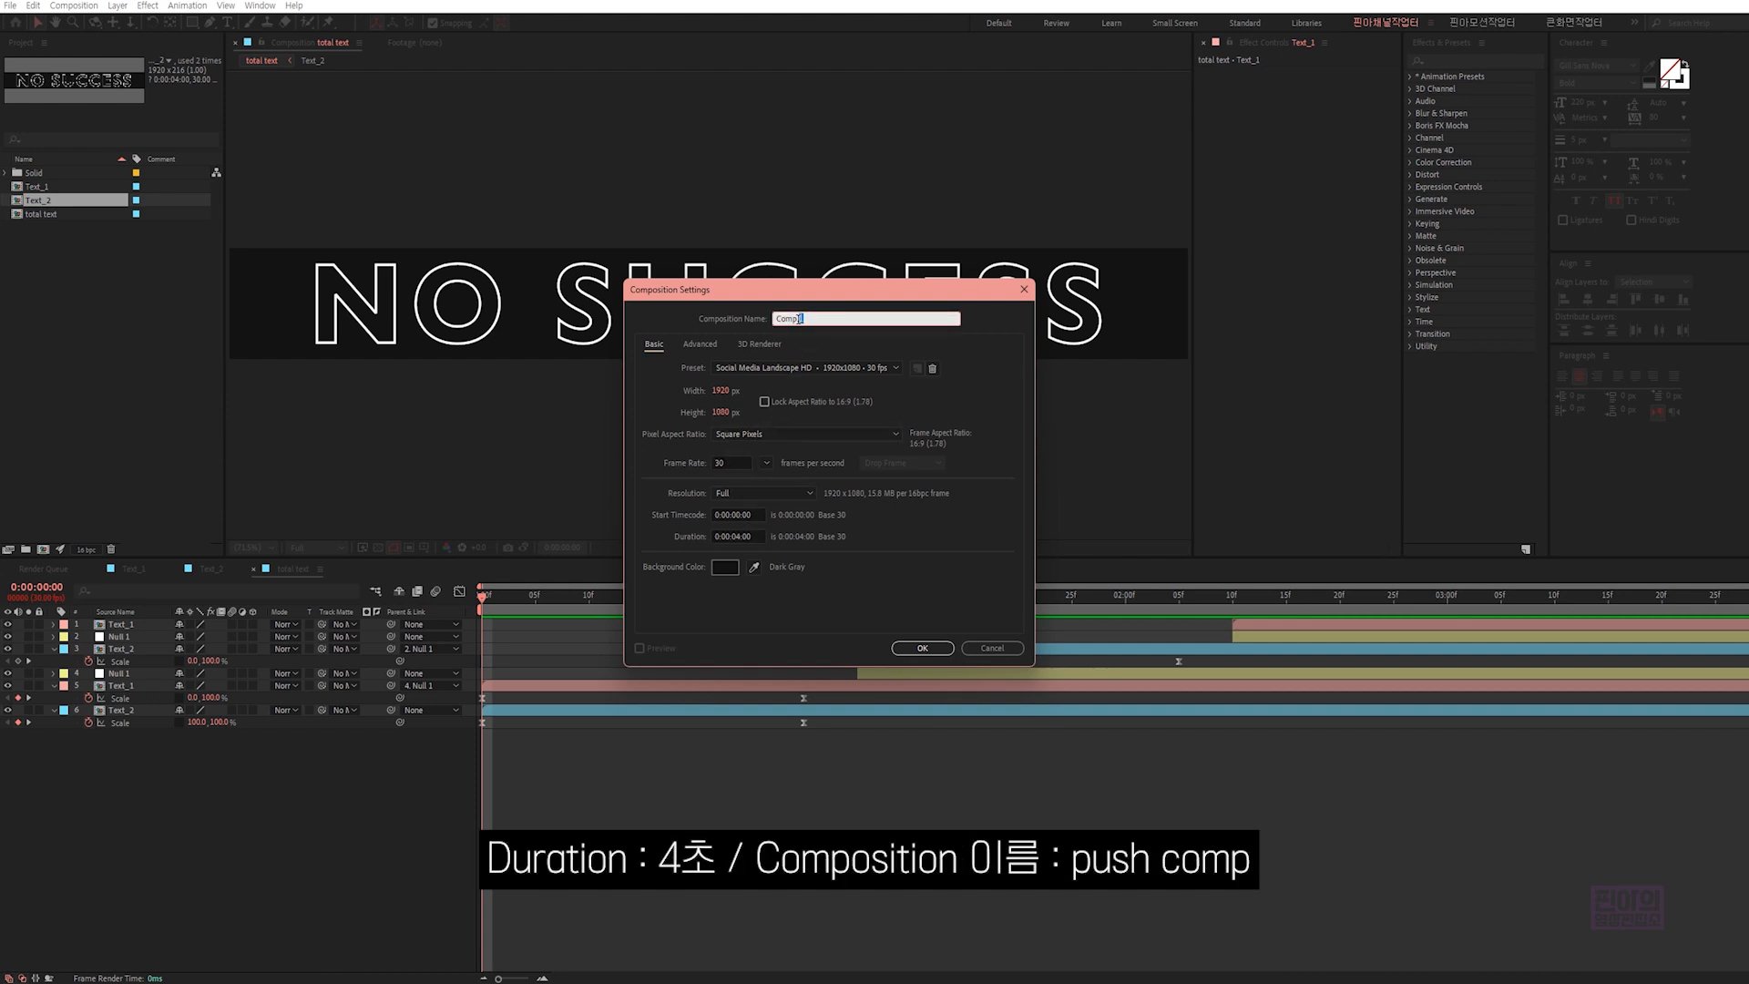
type("push com")
left_click(911, 651)
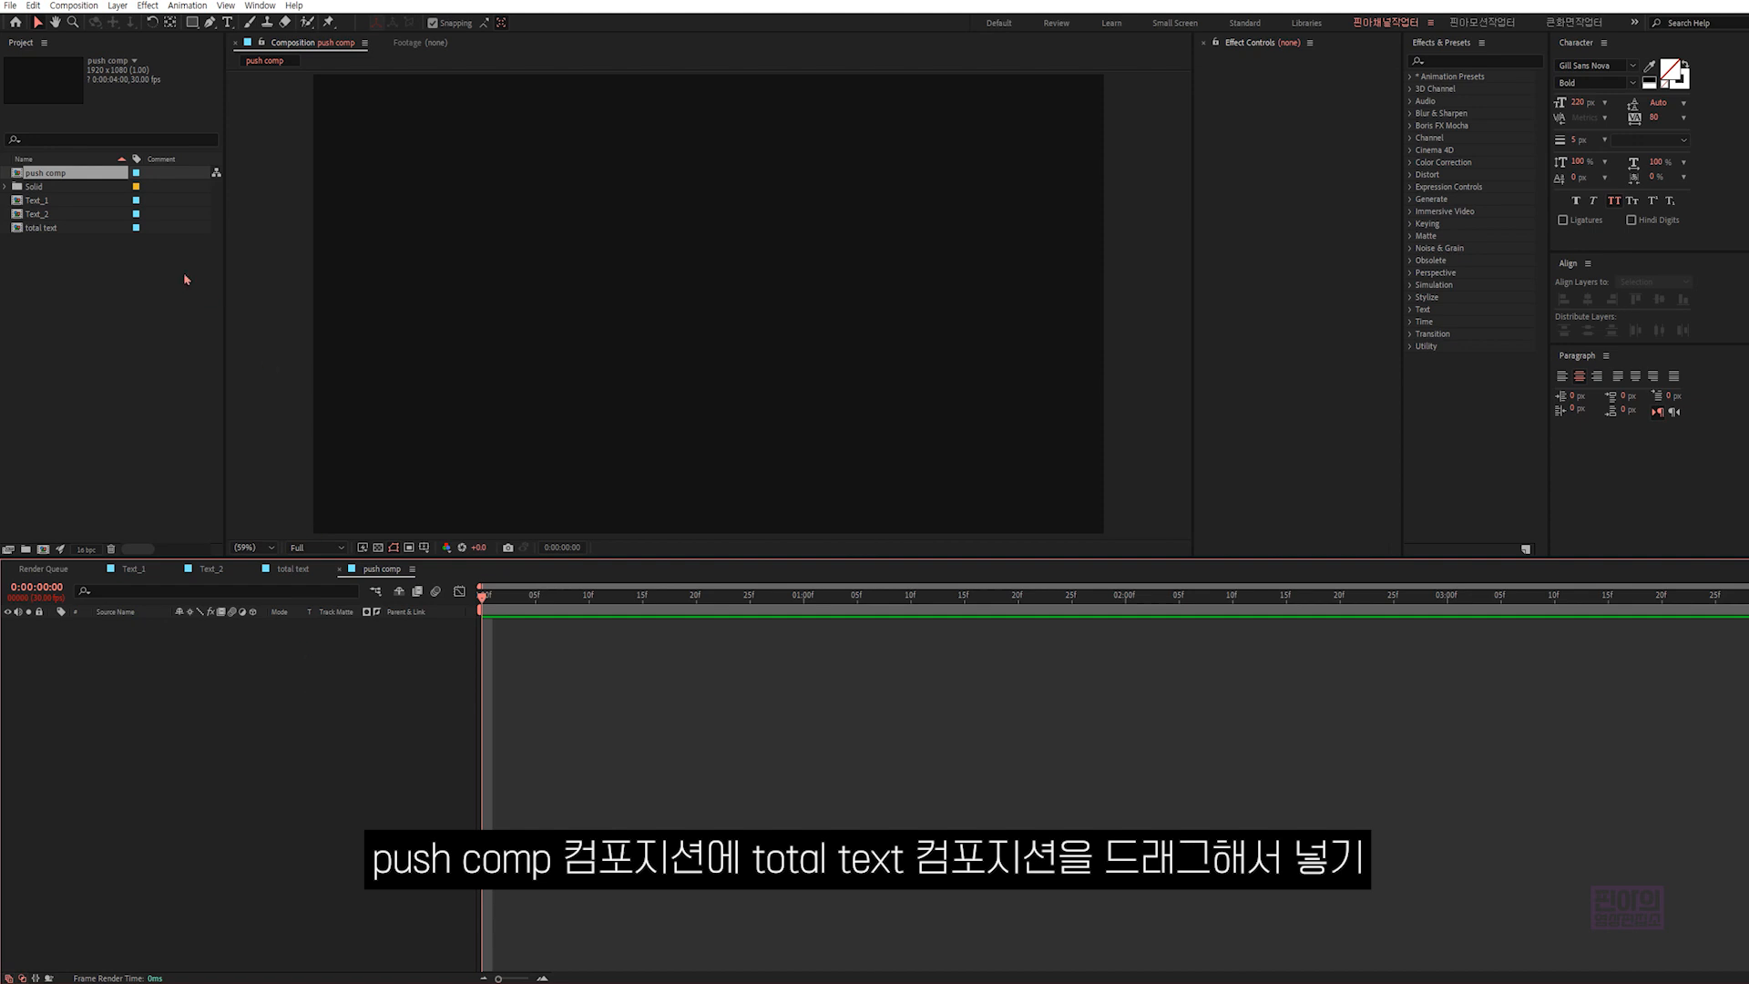
- Add the "total text" composition as a layer in "push comp" and align it to the composition's top edge
left_click(60, 229)
left_click_drag(62, 234, 175, 695)
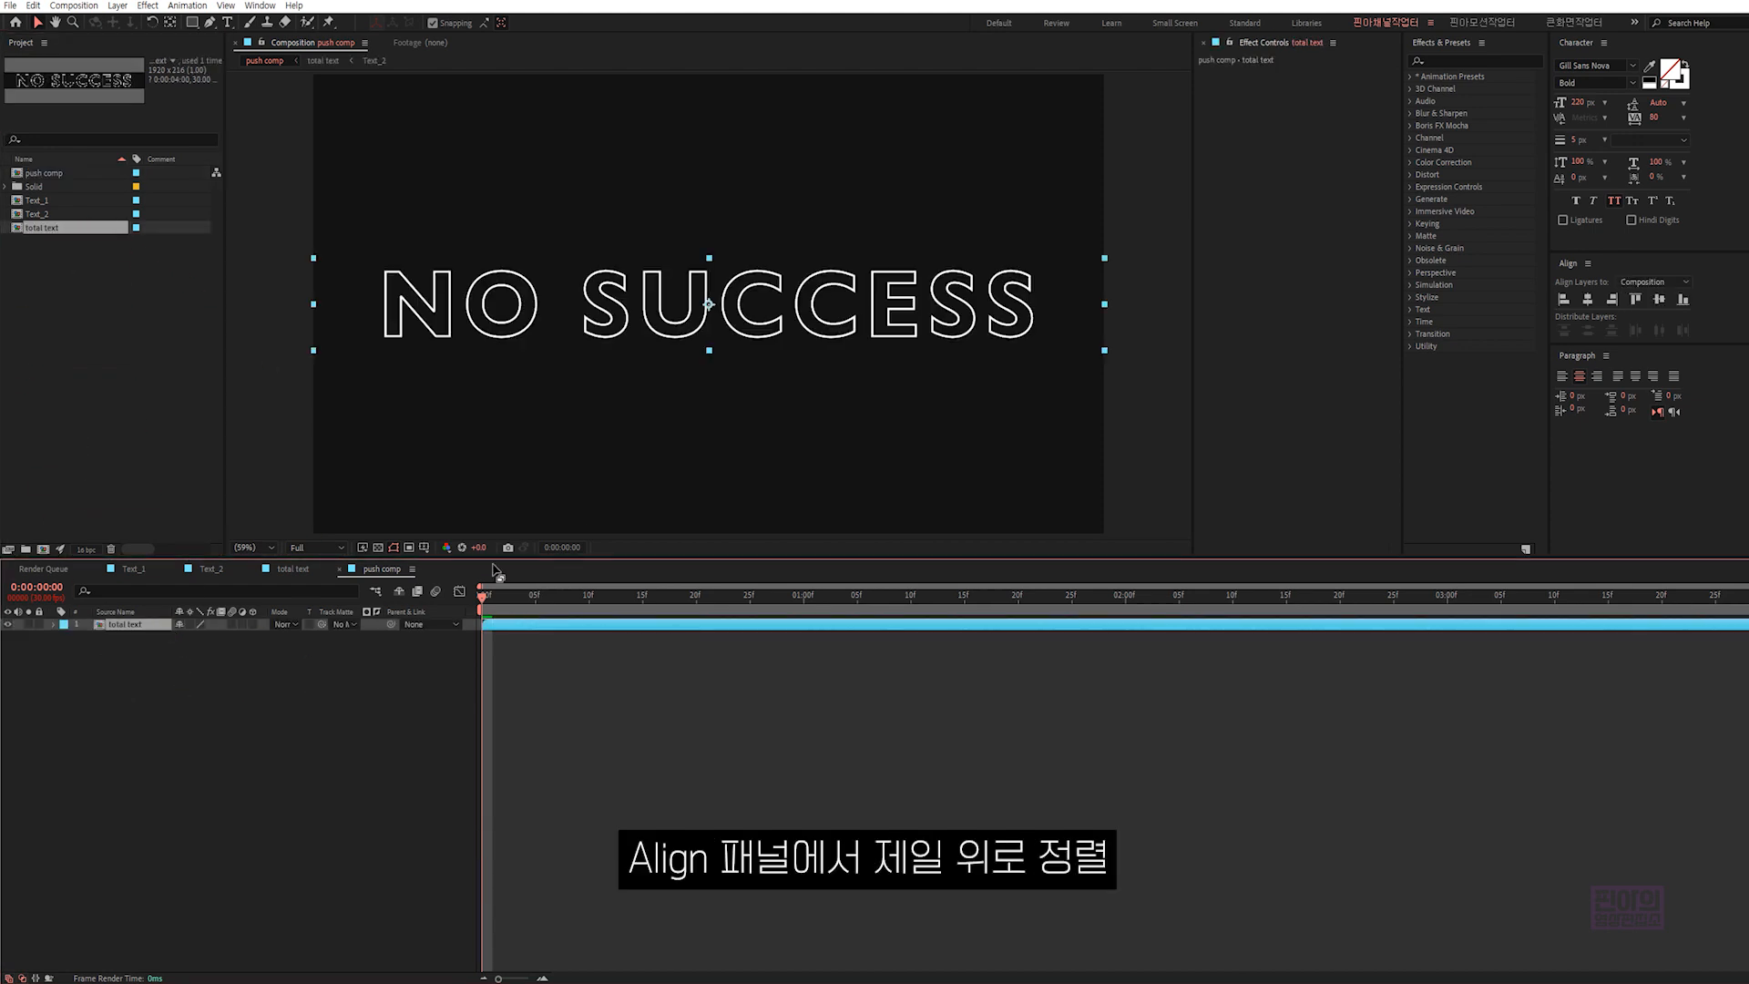
left_click(1635, 300)
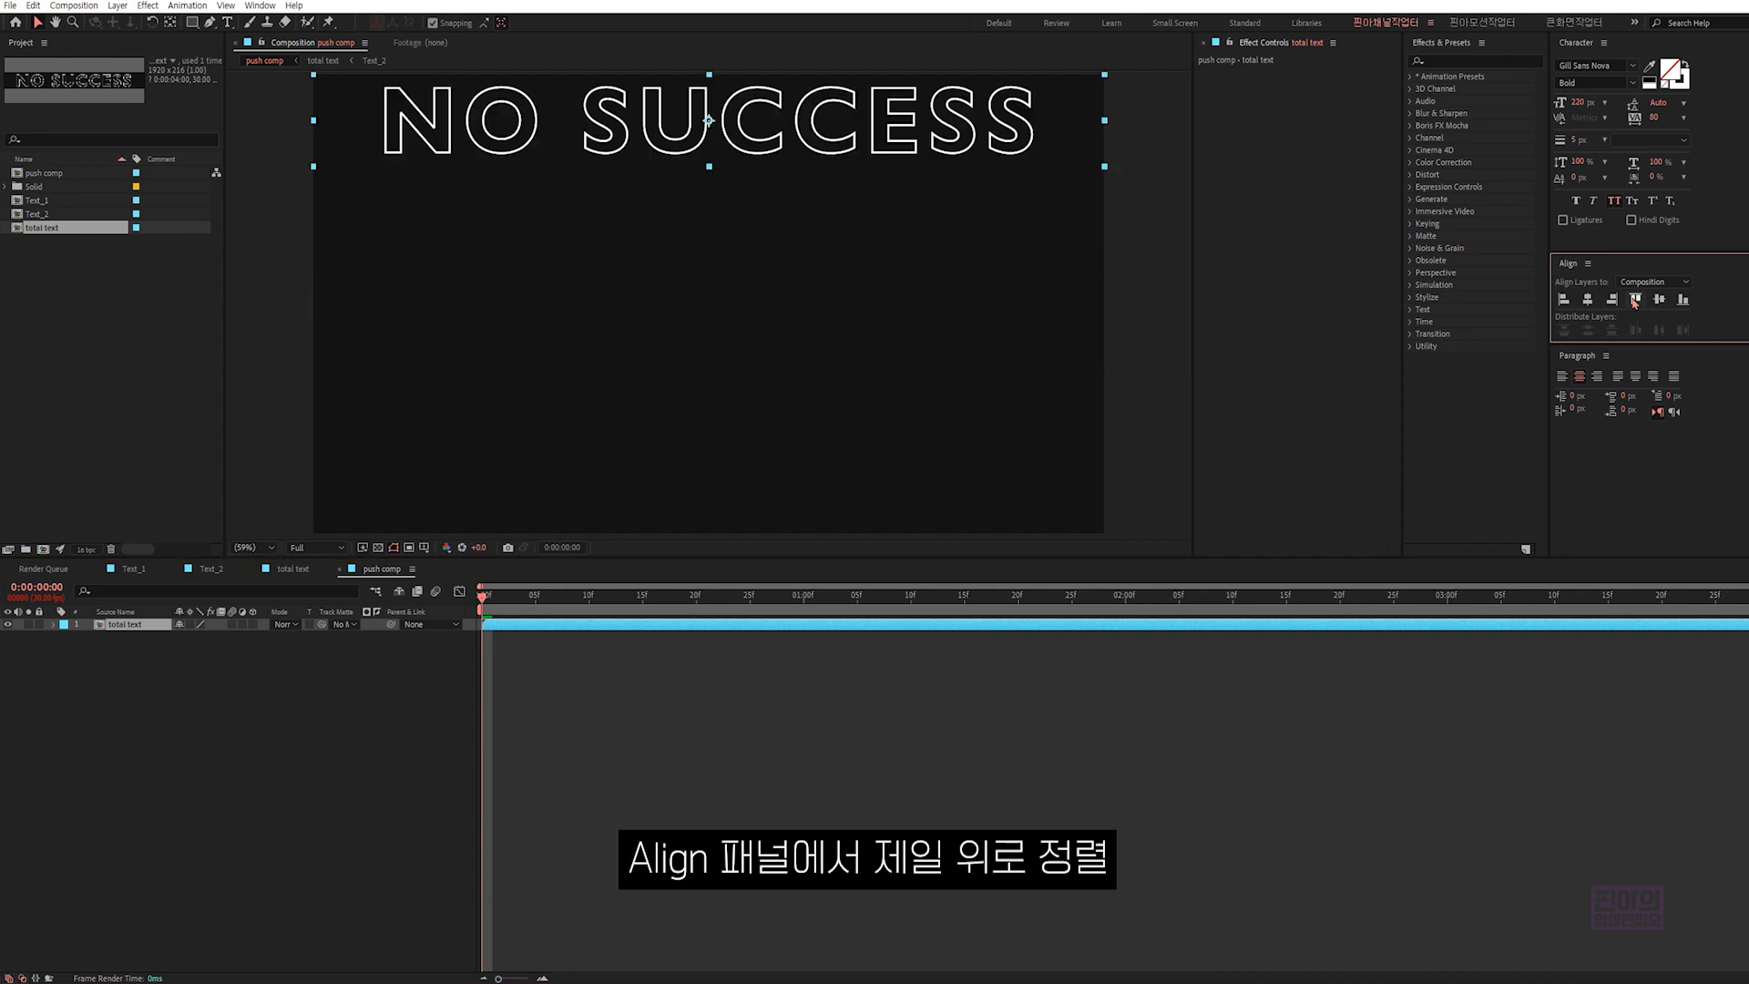
- Duplicate the total text layer four times for a stack of five layers
left_click(130, 626)
key("ctrl+d")
key("ctrl+d")
key("ctrl+d")
key("ctrl+d")
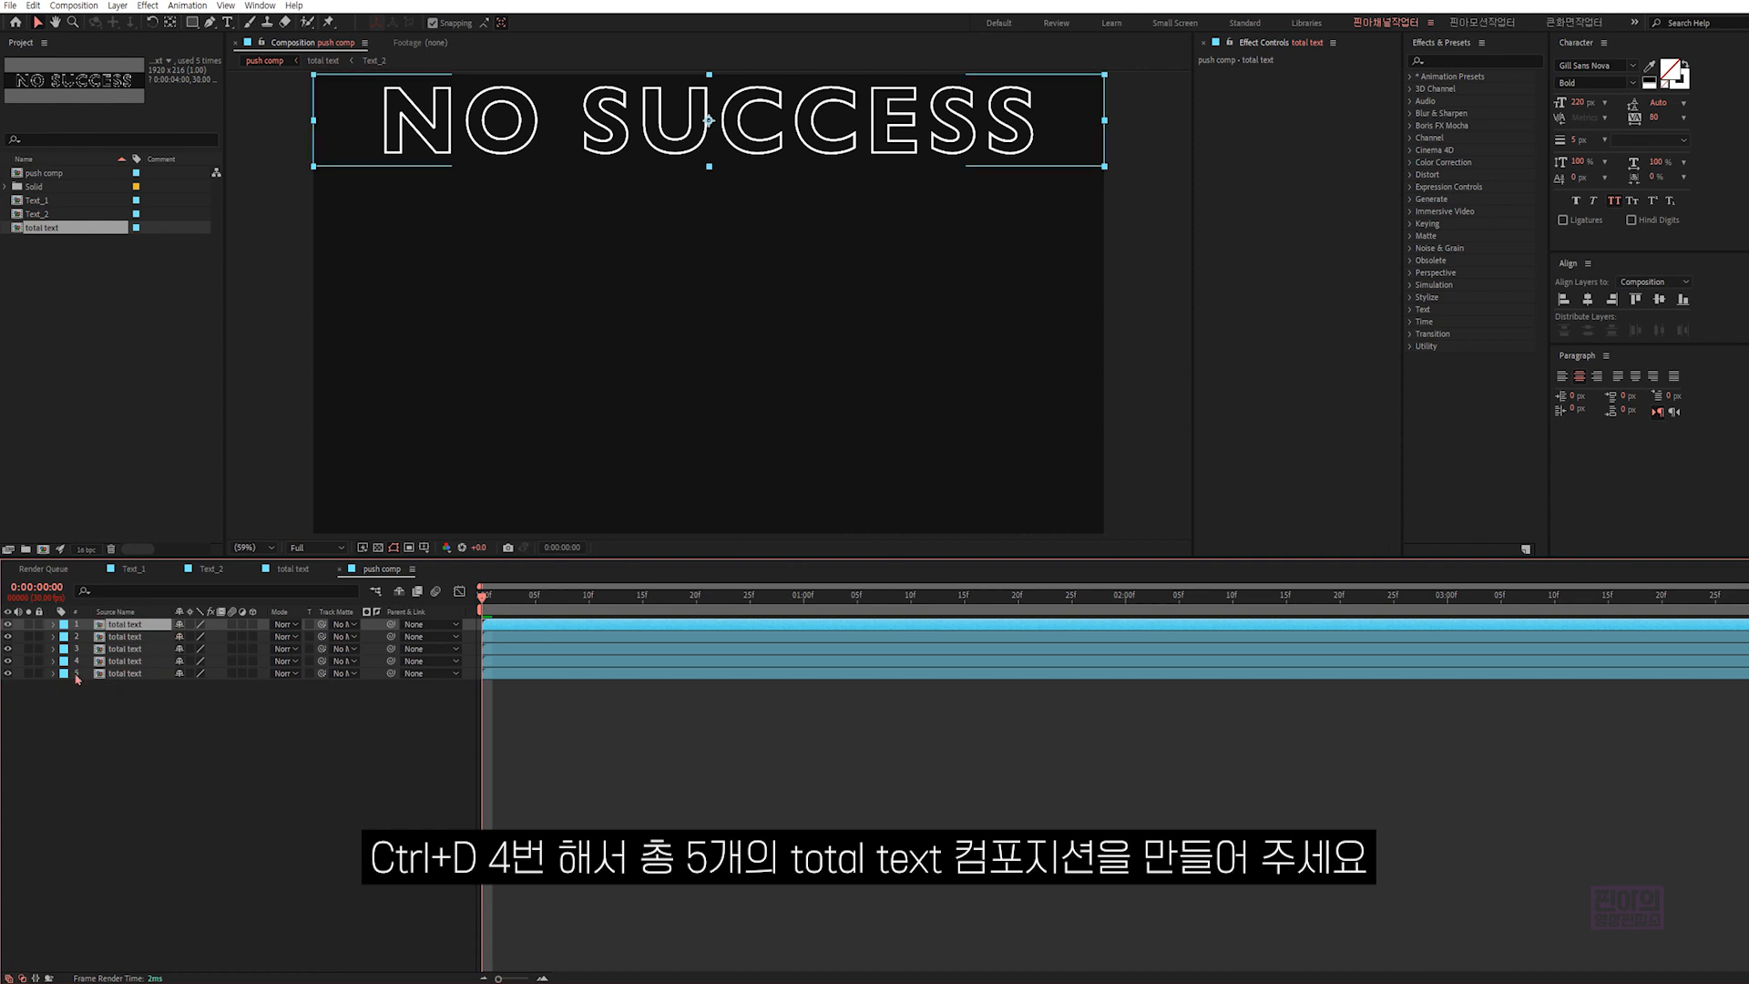
- Align the lowest total text layer to the composition's bottom edge, and distribute all five layers vertically by their centers
left_click(160, 674)
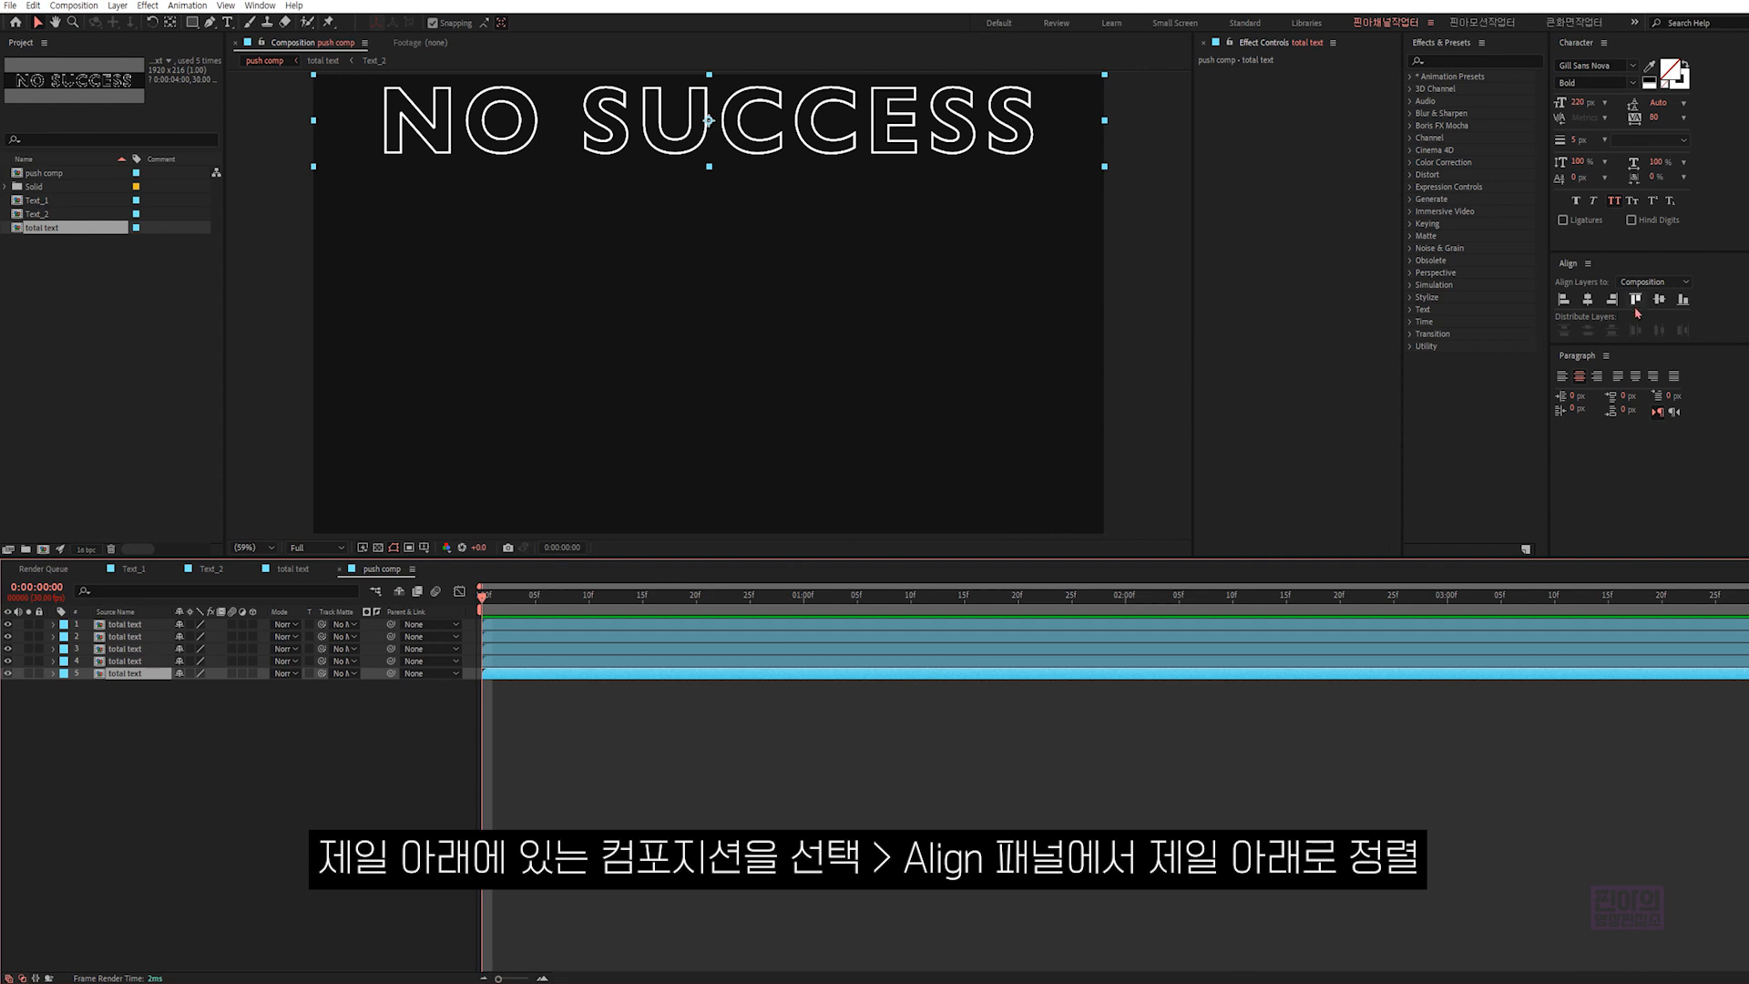
left_click(1685, 300)
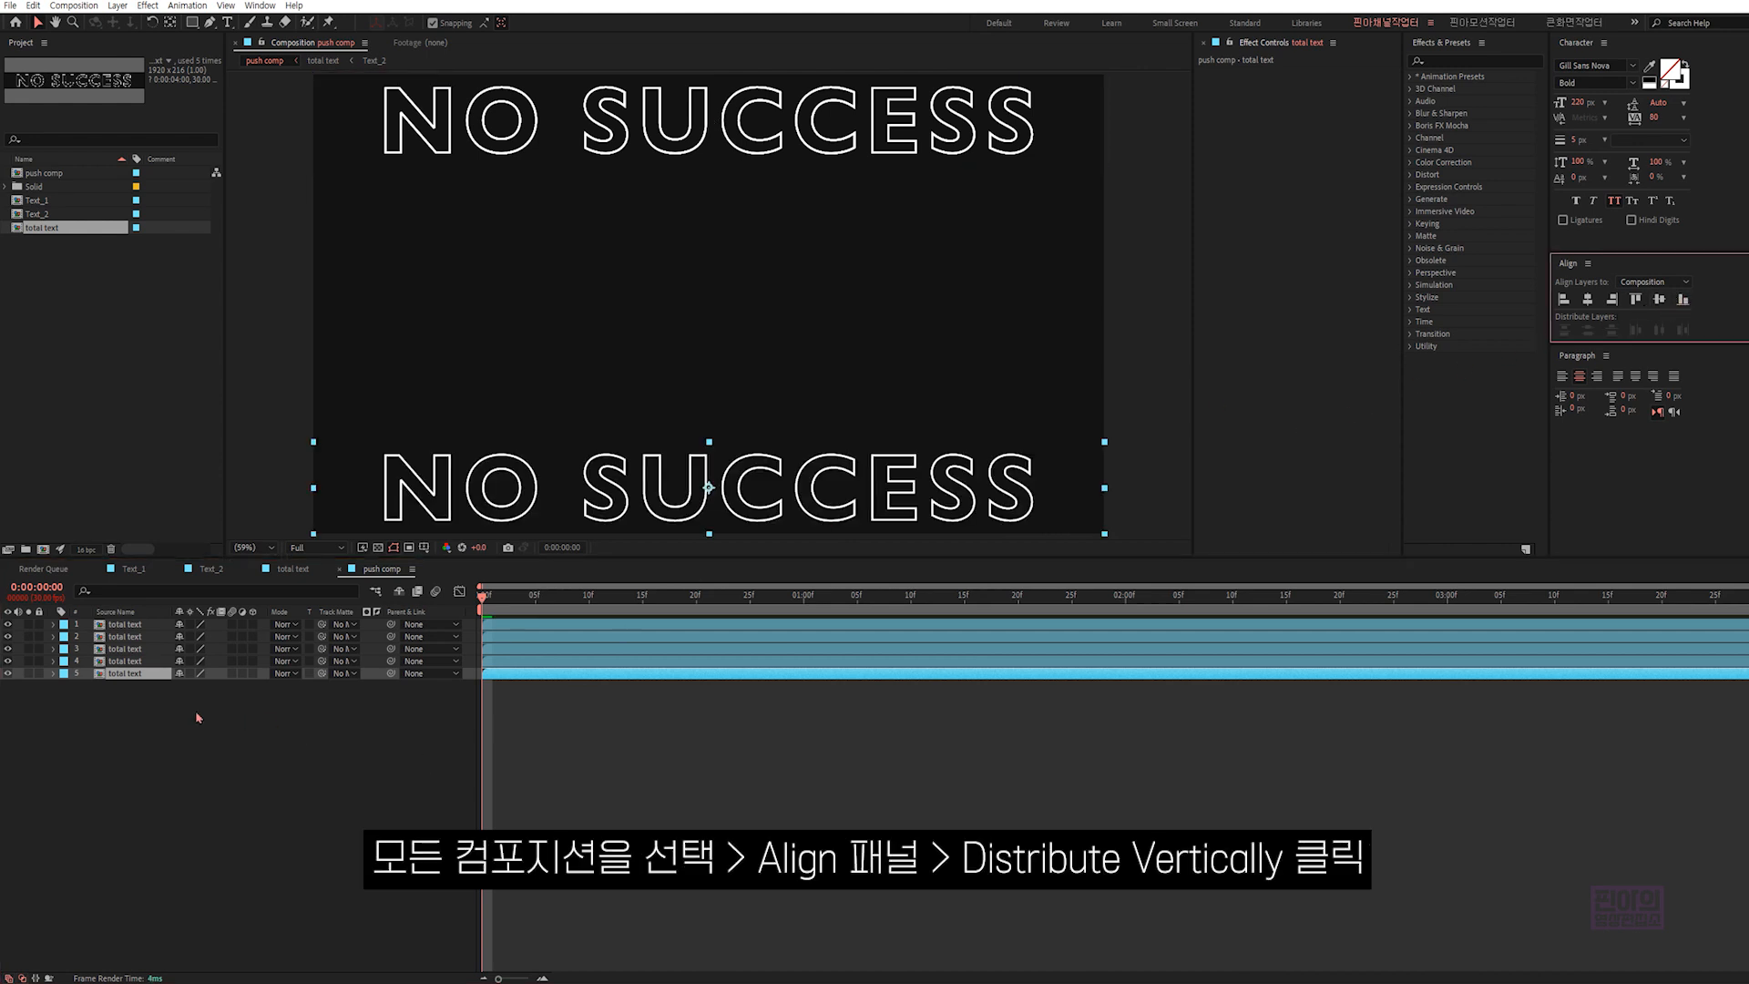
left_click_drag(190, 698, 69, 625)
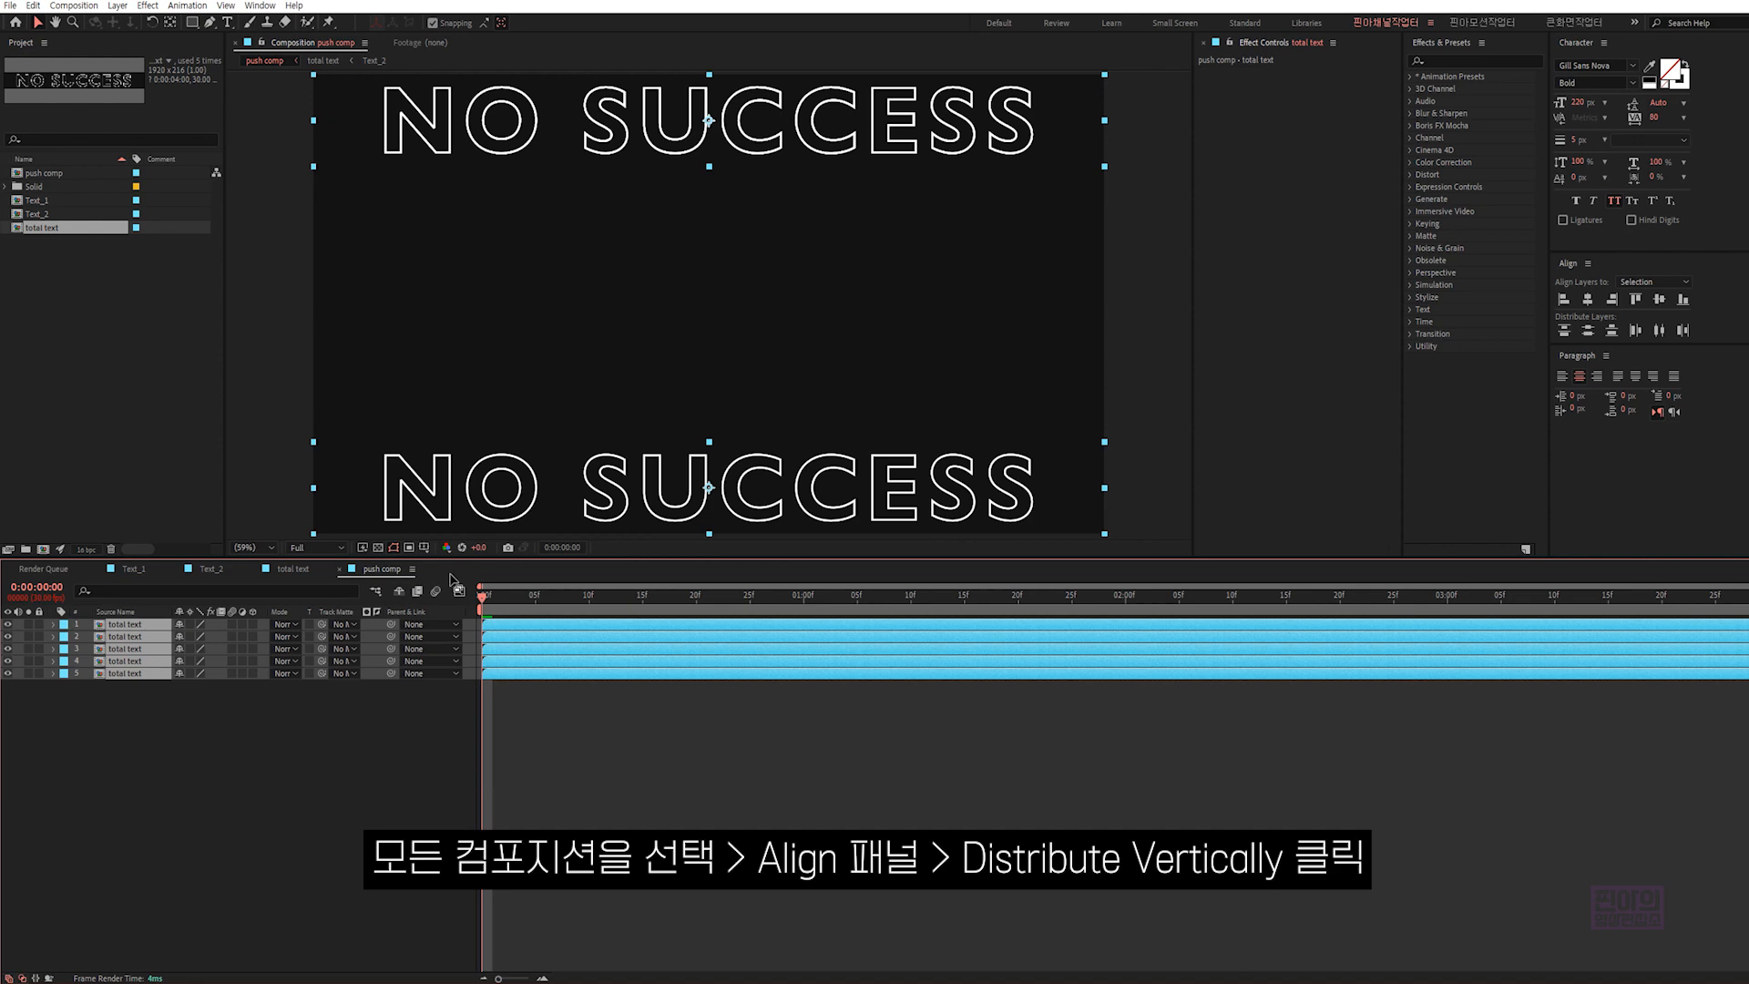
left_click(1588, 330)
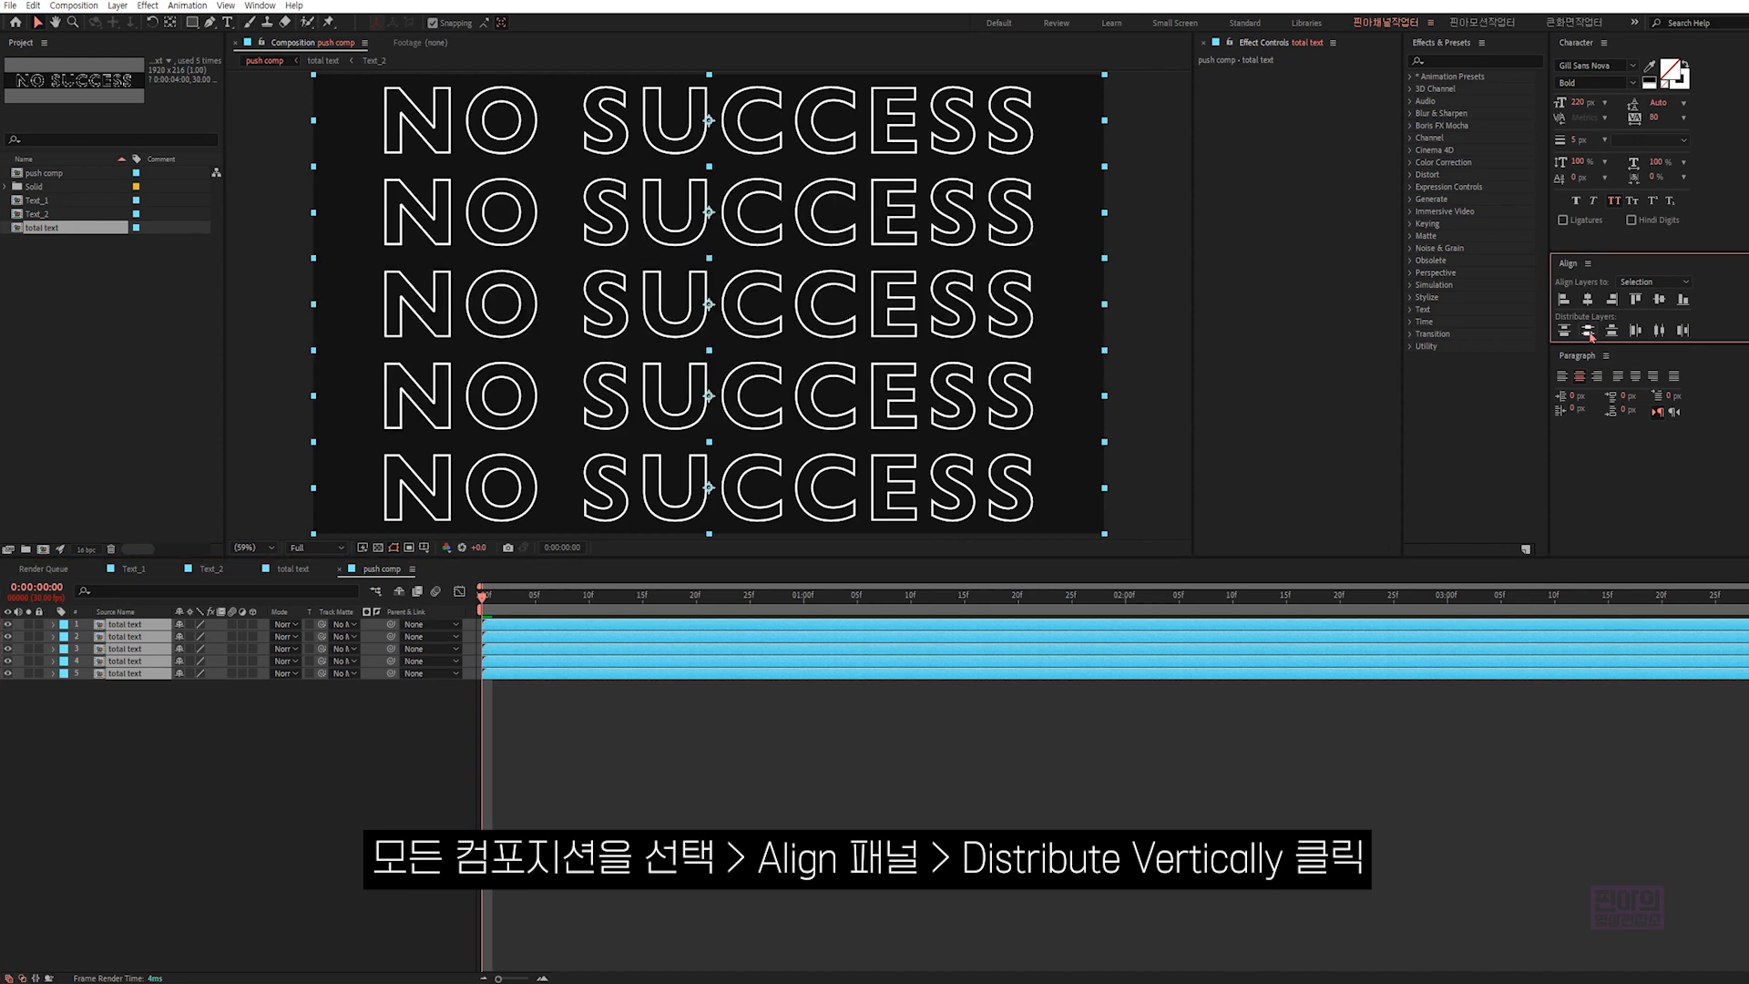
left_click_drag(1044, 240, 1041, 461)
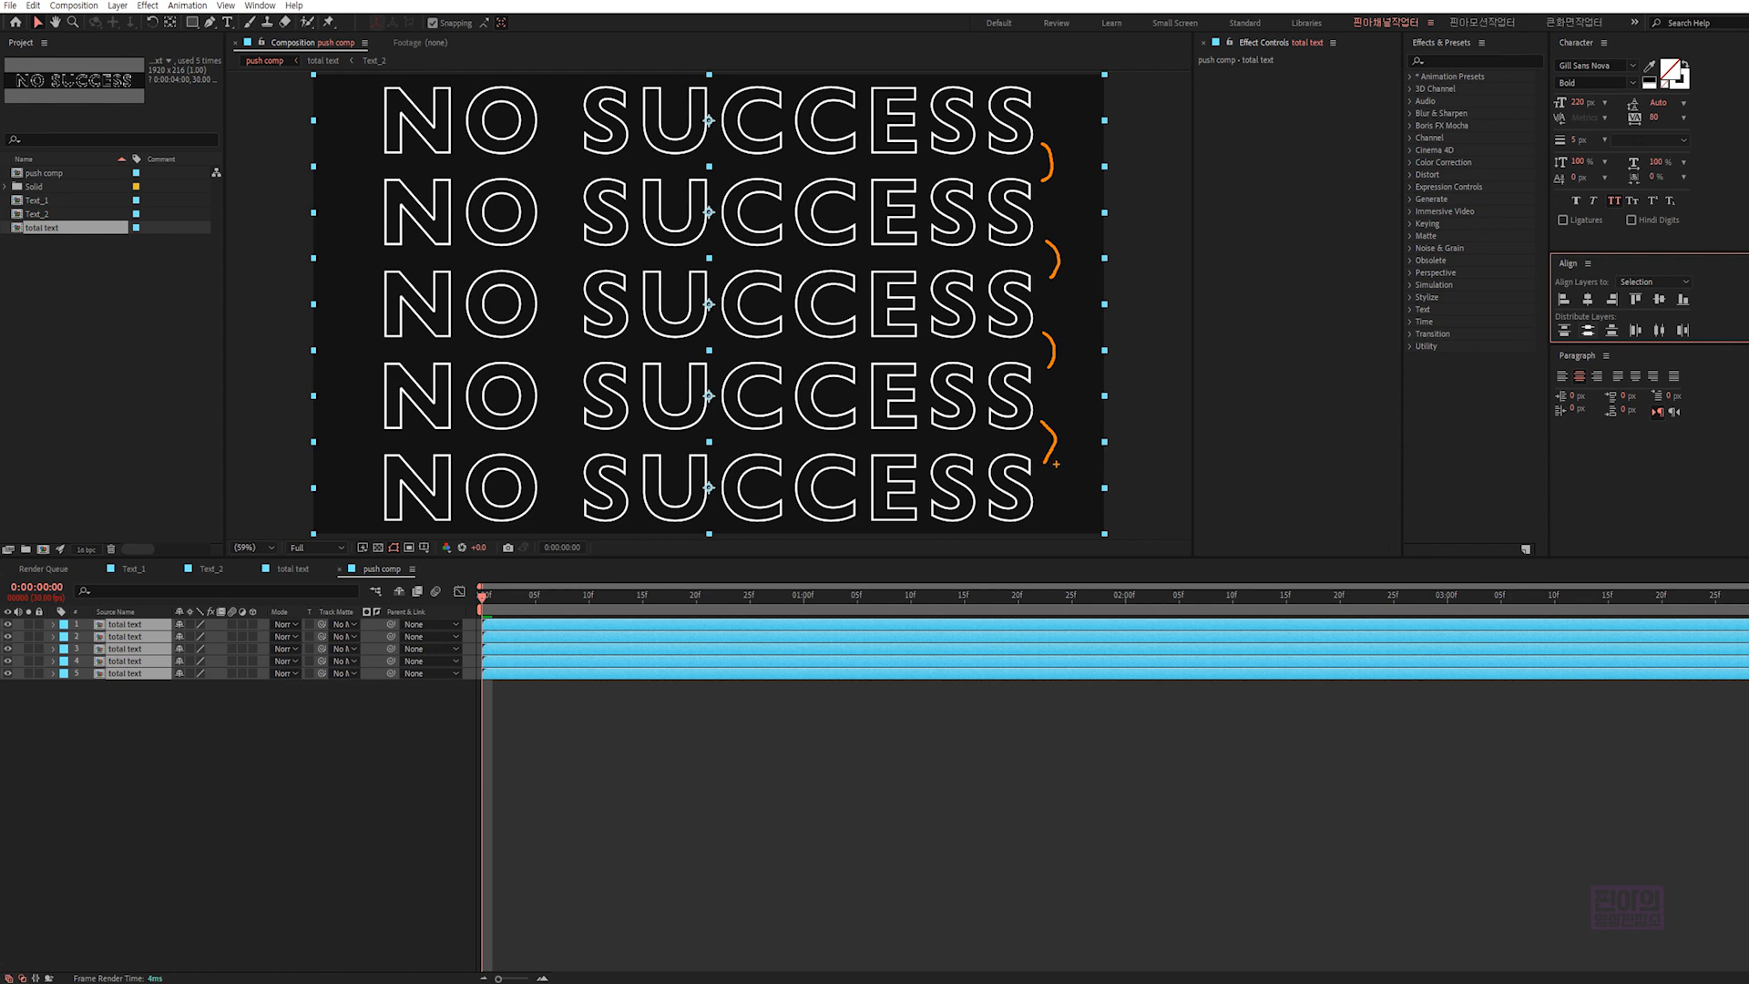
key("Escape")
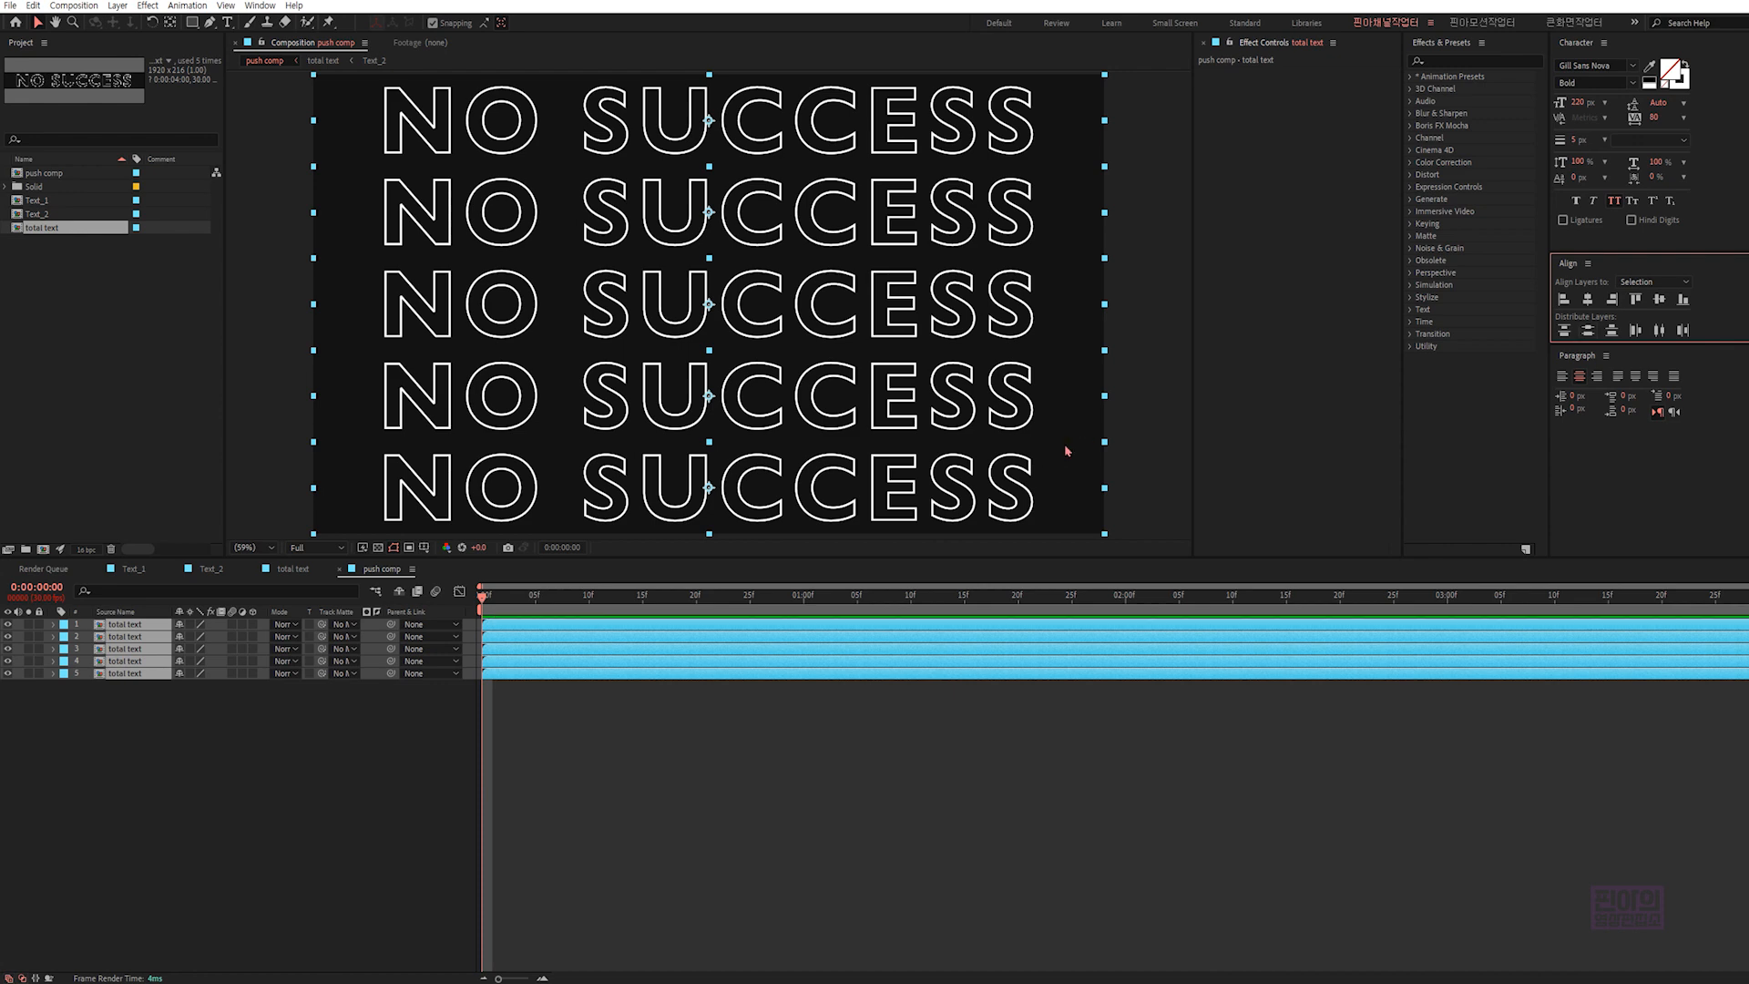
left_click(451, 702)
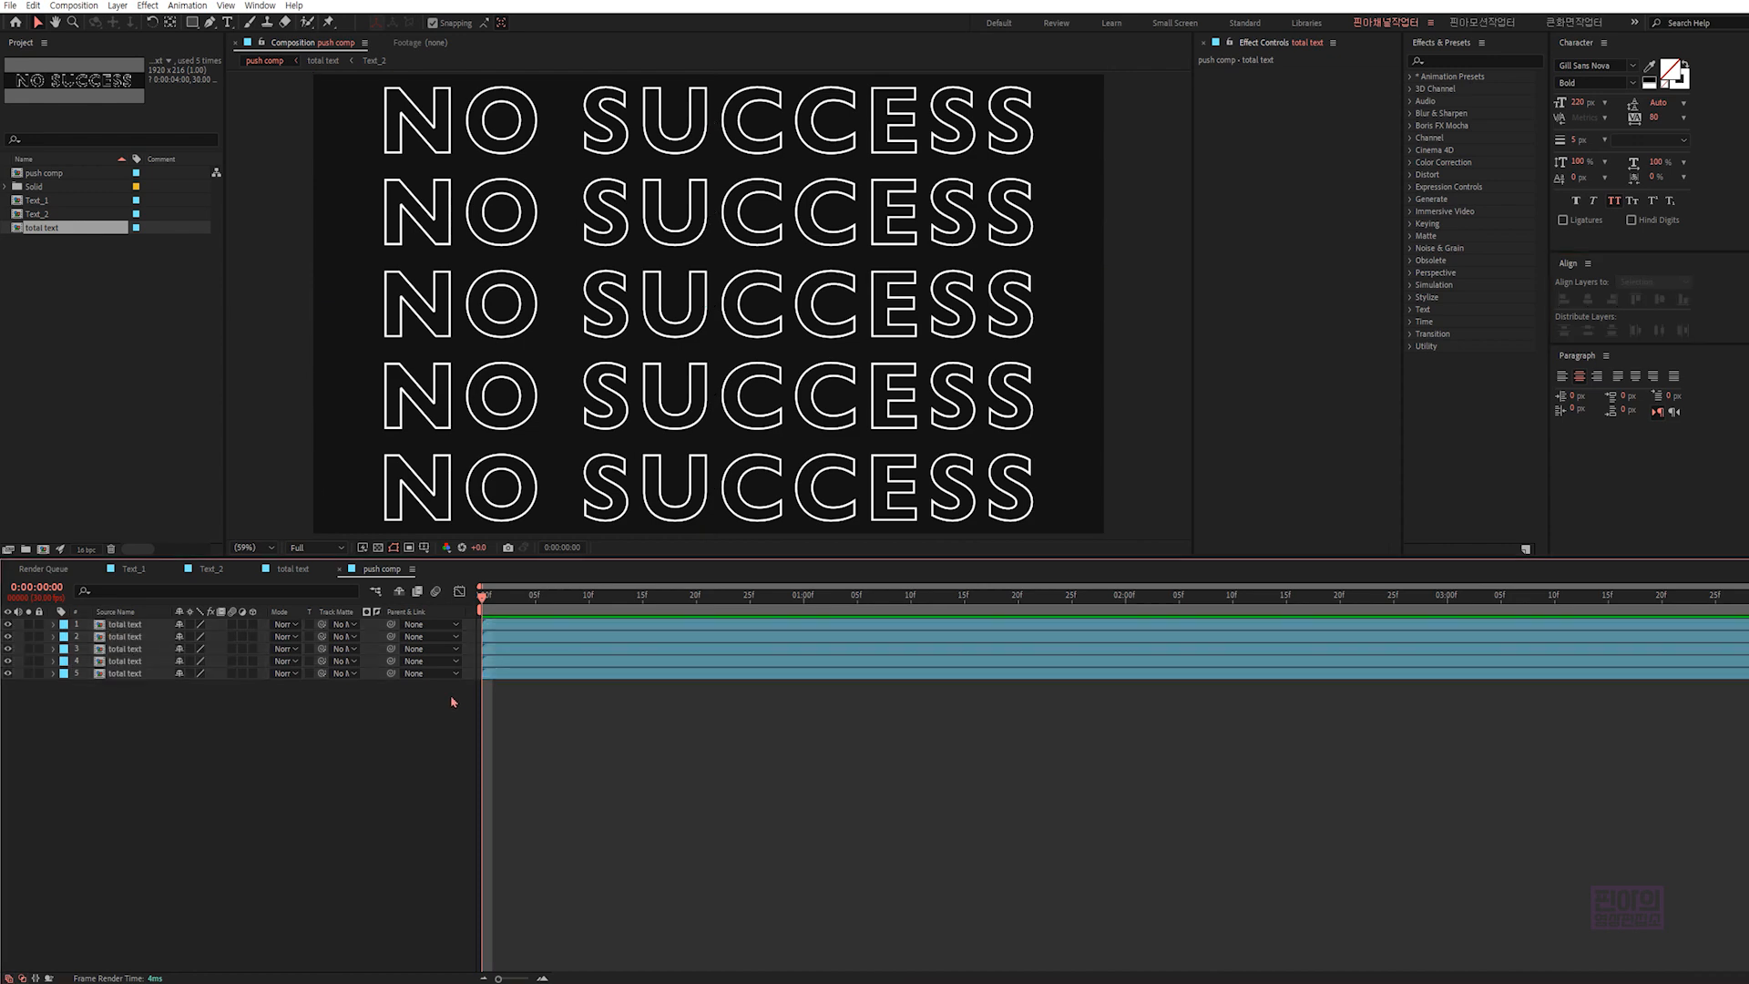
- Add a layer marker at 0:00:00:20 on total text layer 5
left_click(128, 674)
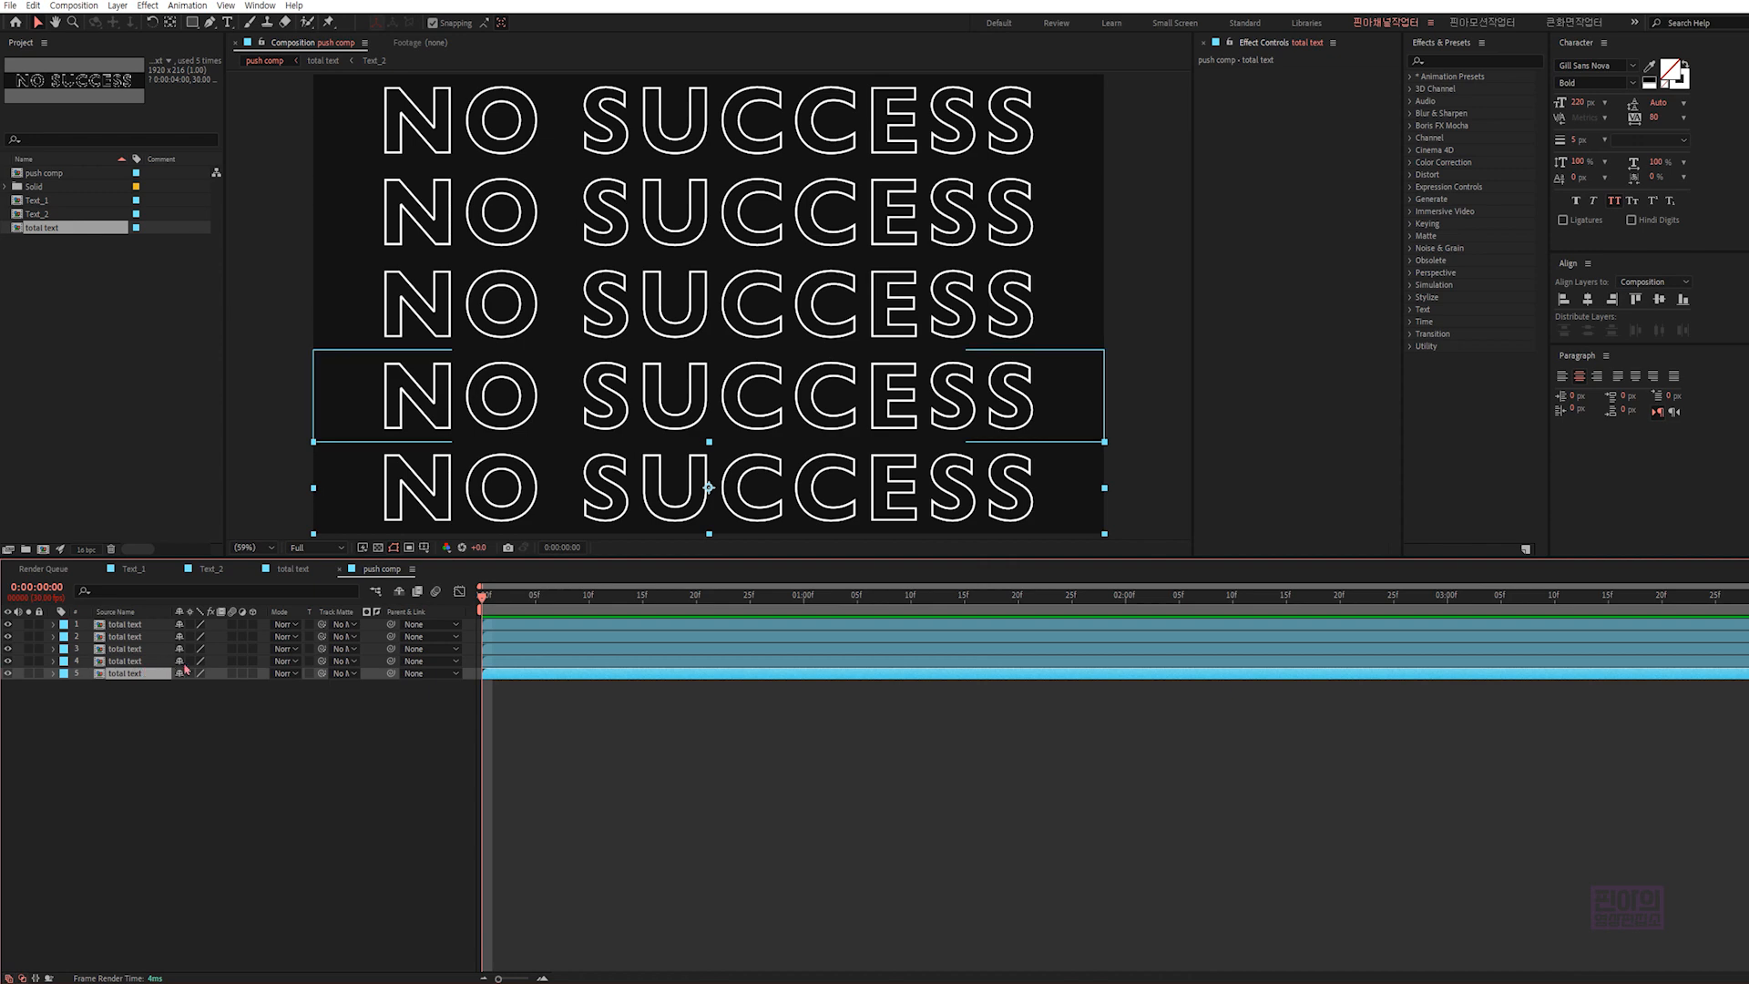
left_click_drag(484, 598, 698, 597)
left_click(727, 677)
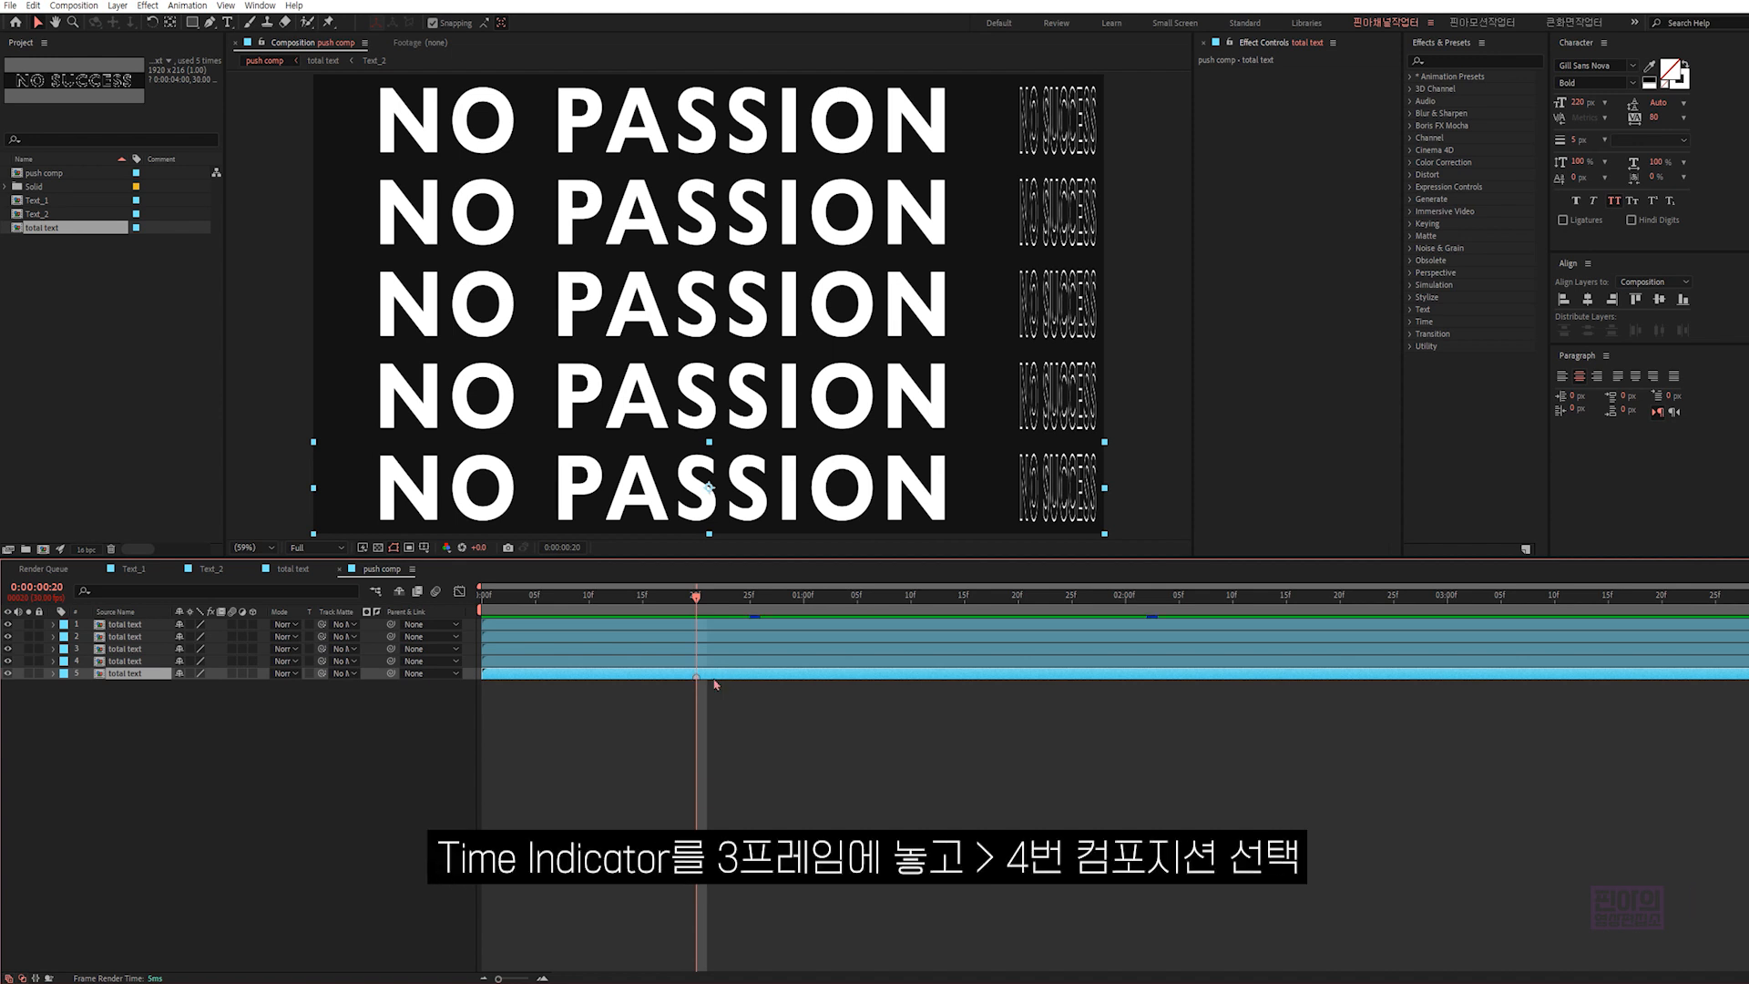
- Make total text layer 4 start at 0:00:00:03
left_click(505, 599)
left_click_drag(510, 601, 513, 601)
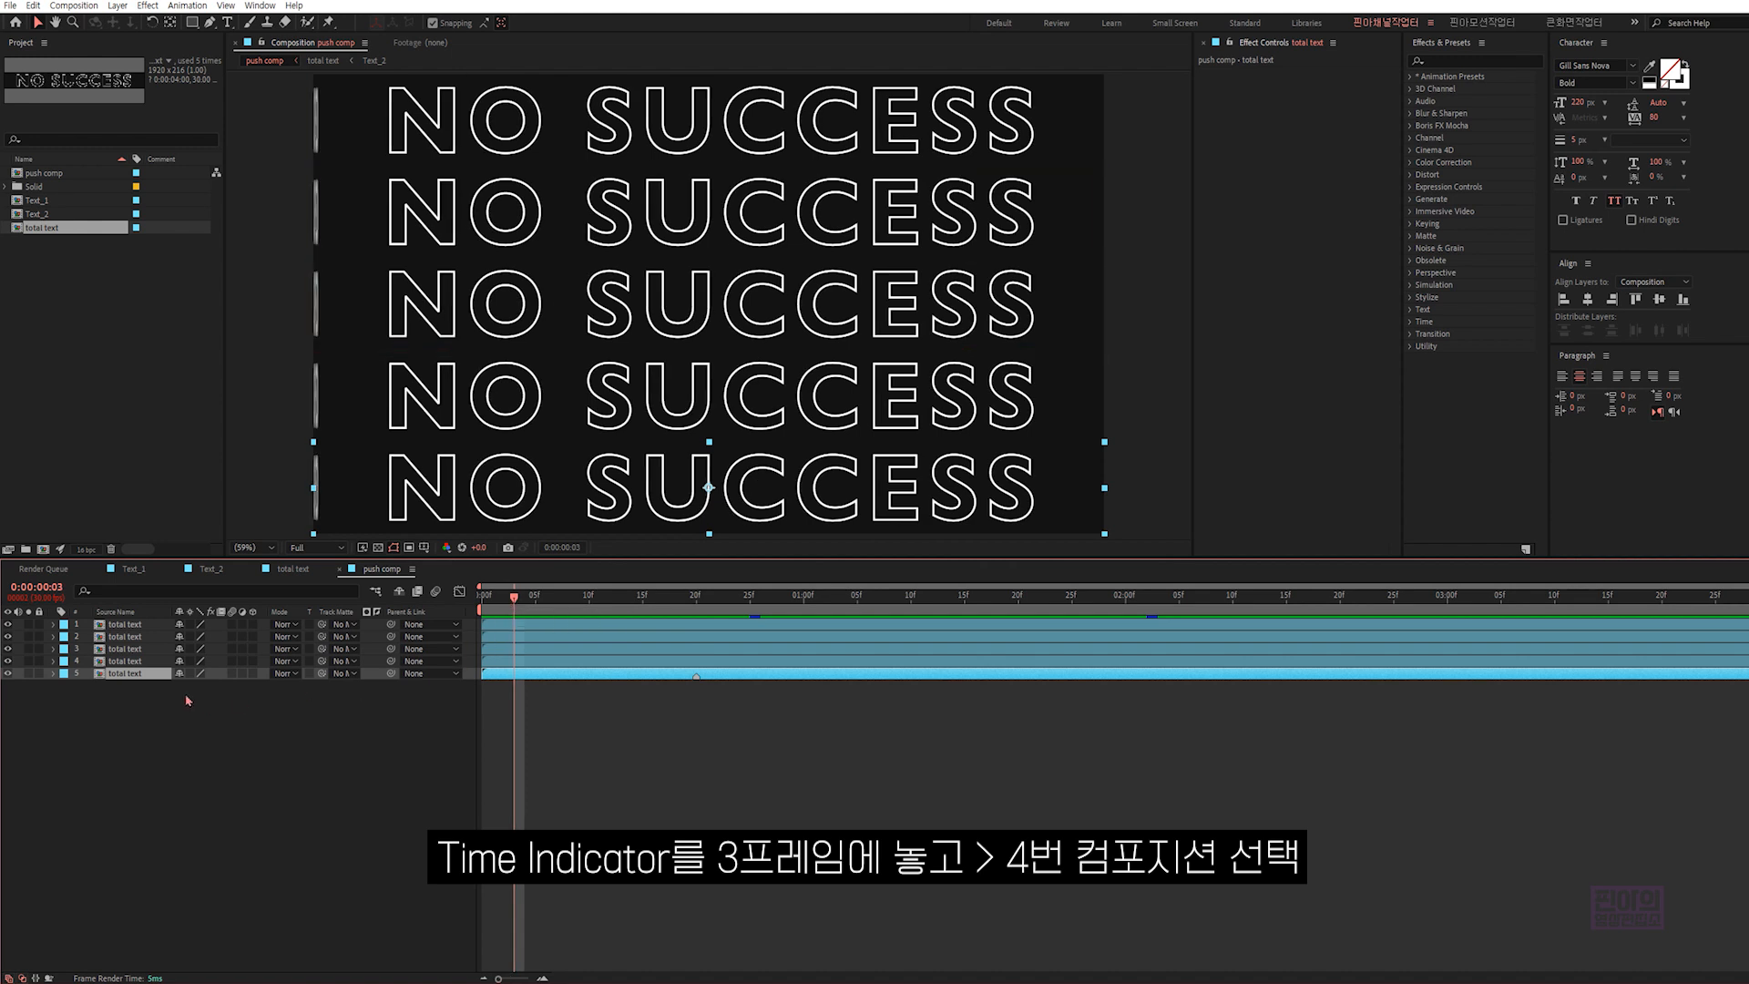
left_click(164, 663)
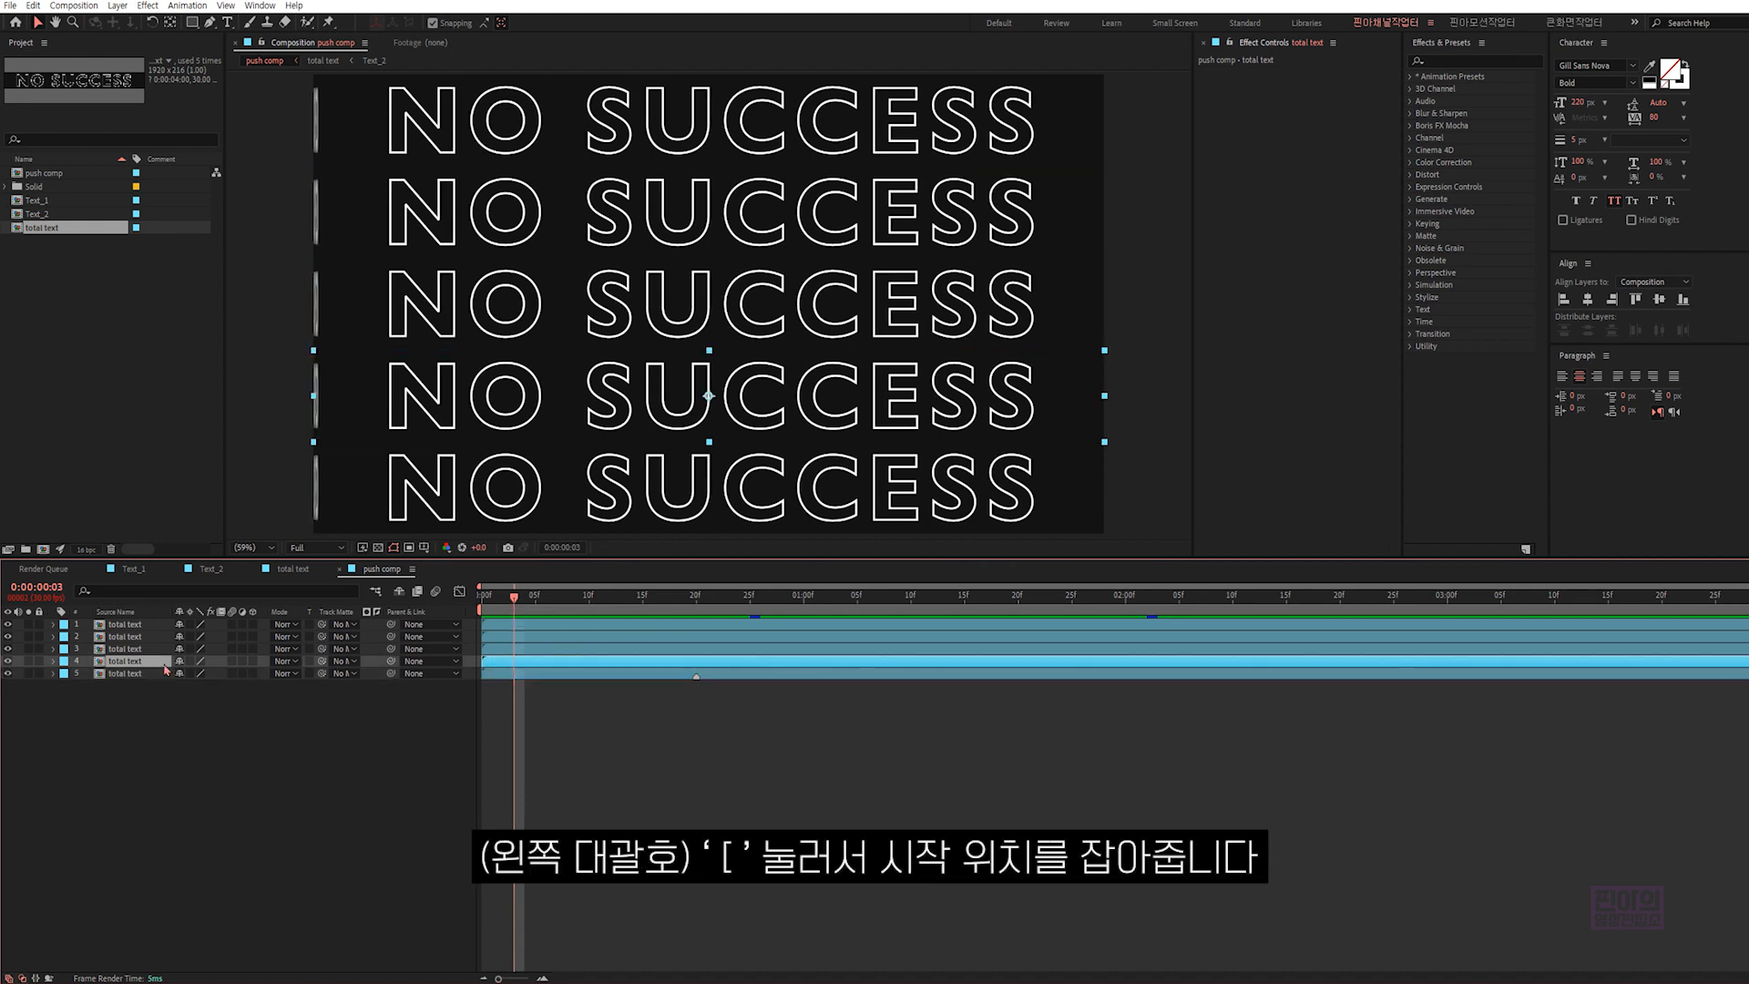
key("bracketleft")
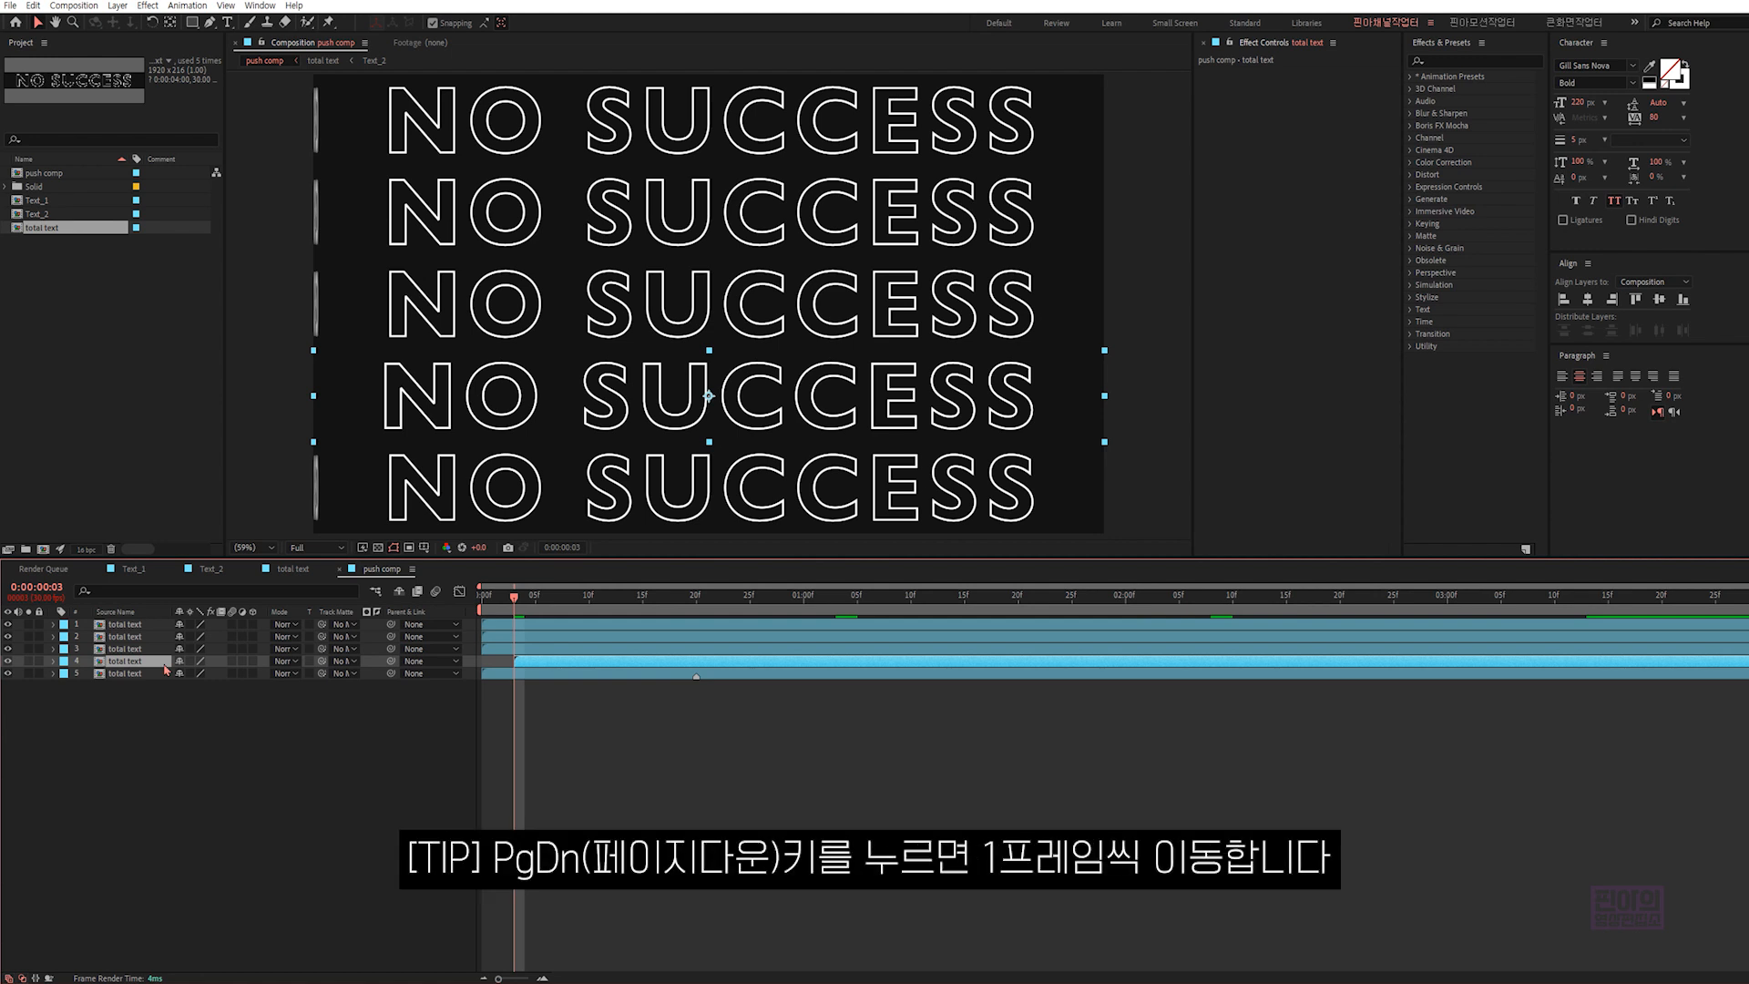
- Advance three frames and make total text layer 3 start at 0:00:00:06
key("Page_Down")
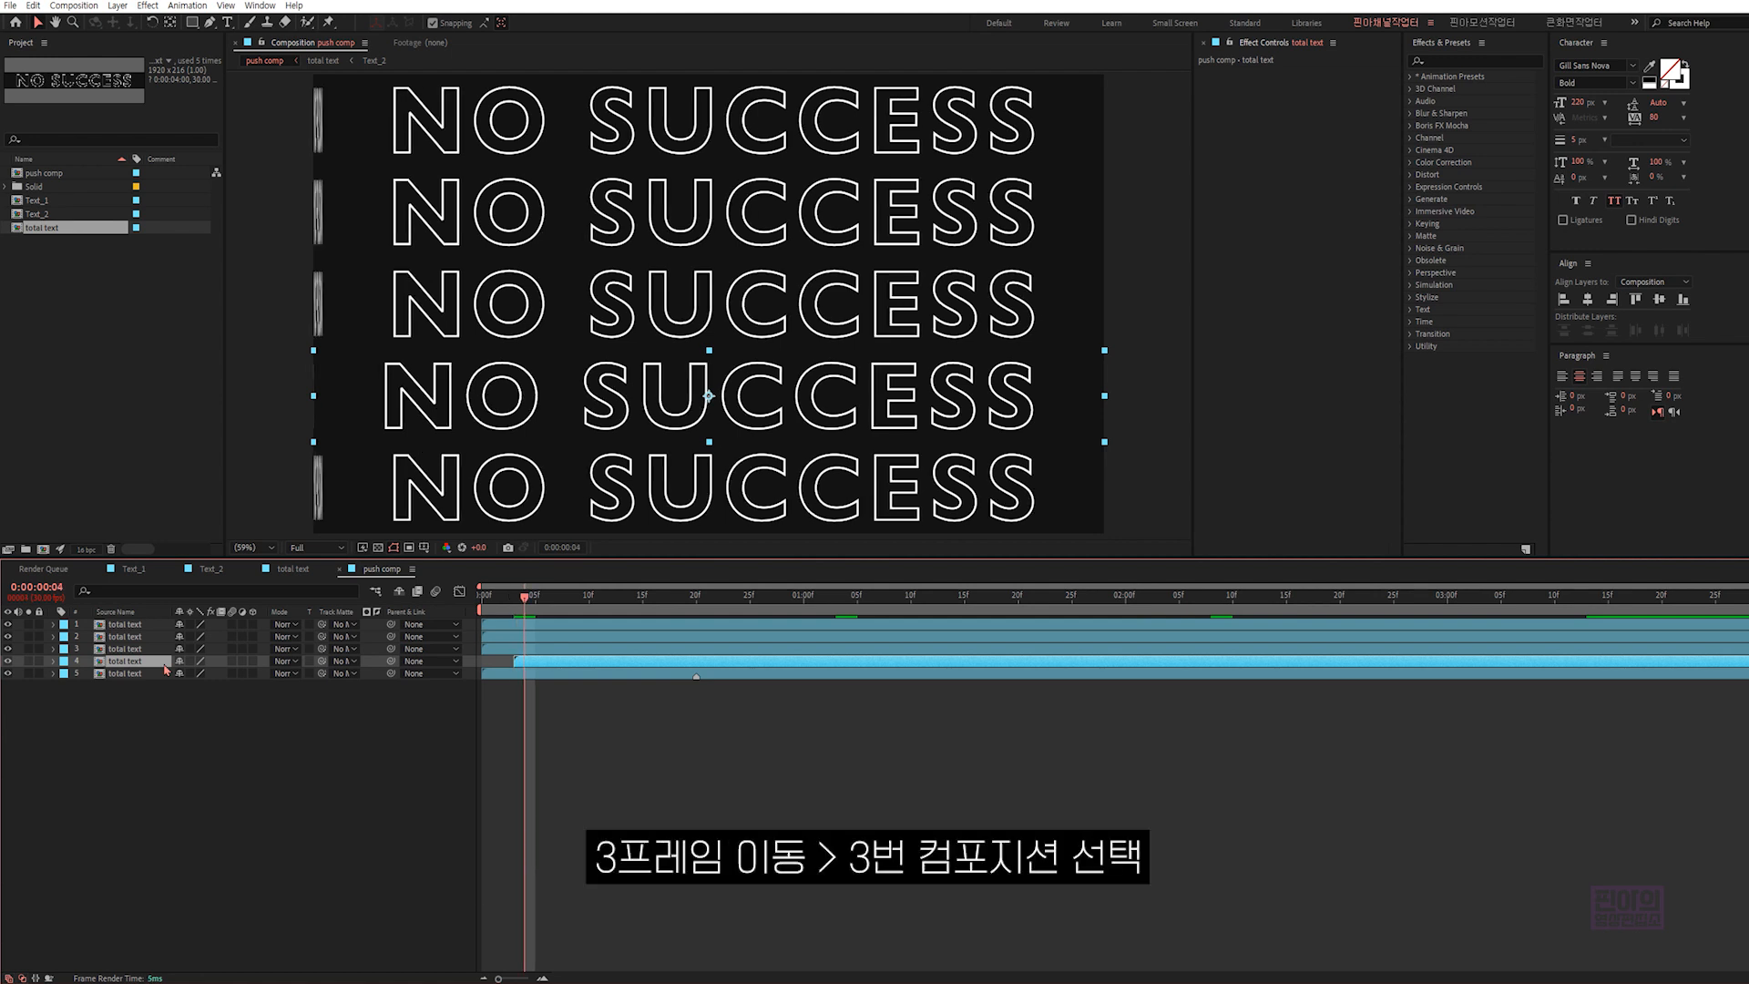
key("Page_Down")
key("Page_Down")
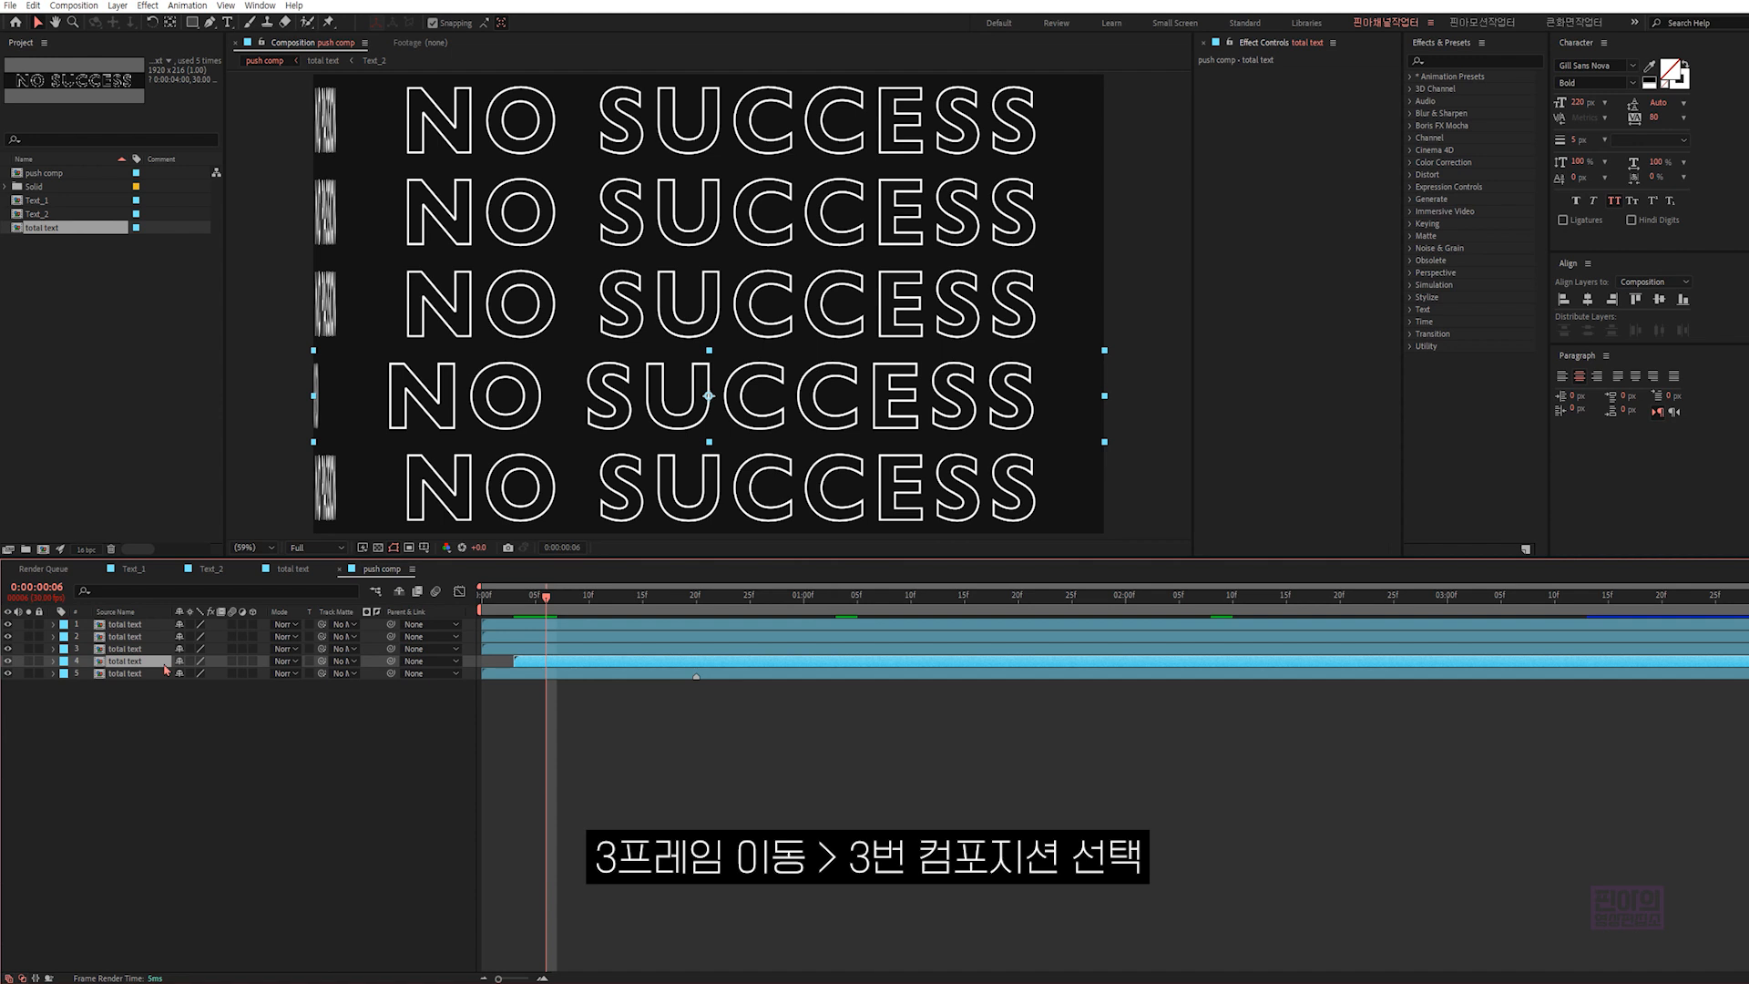
left_click(146, 649)
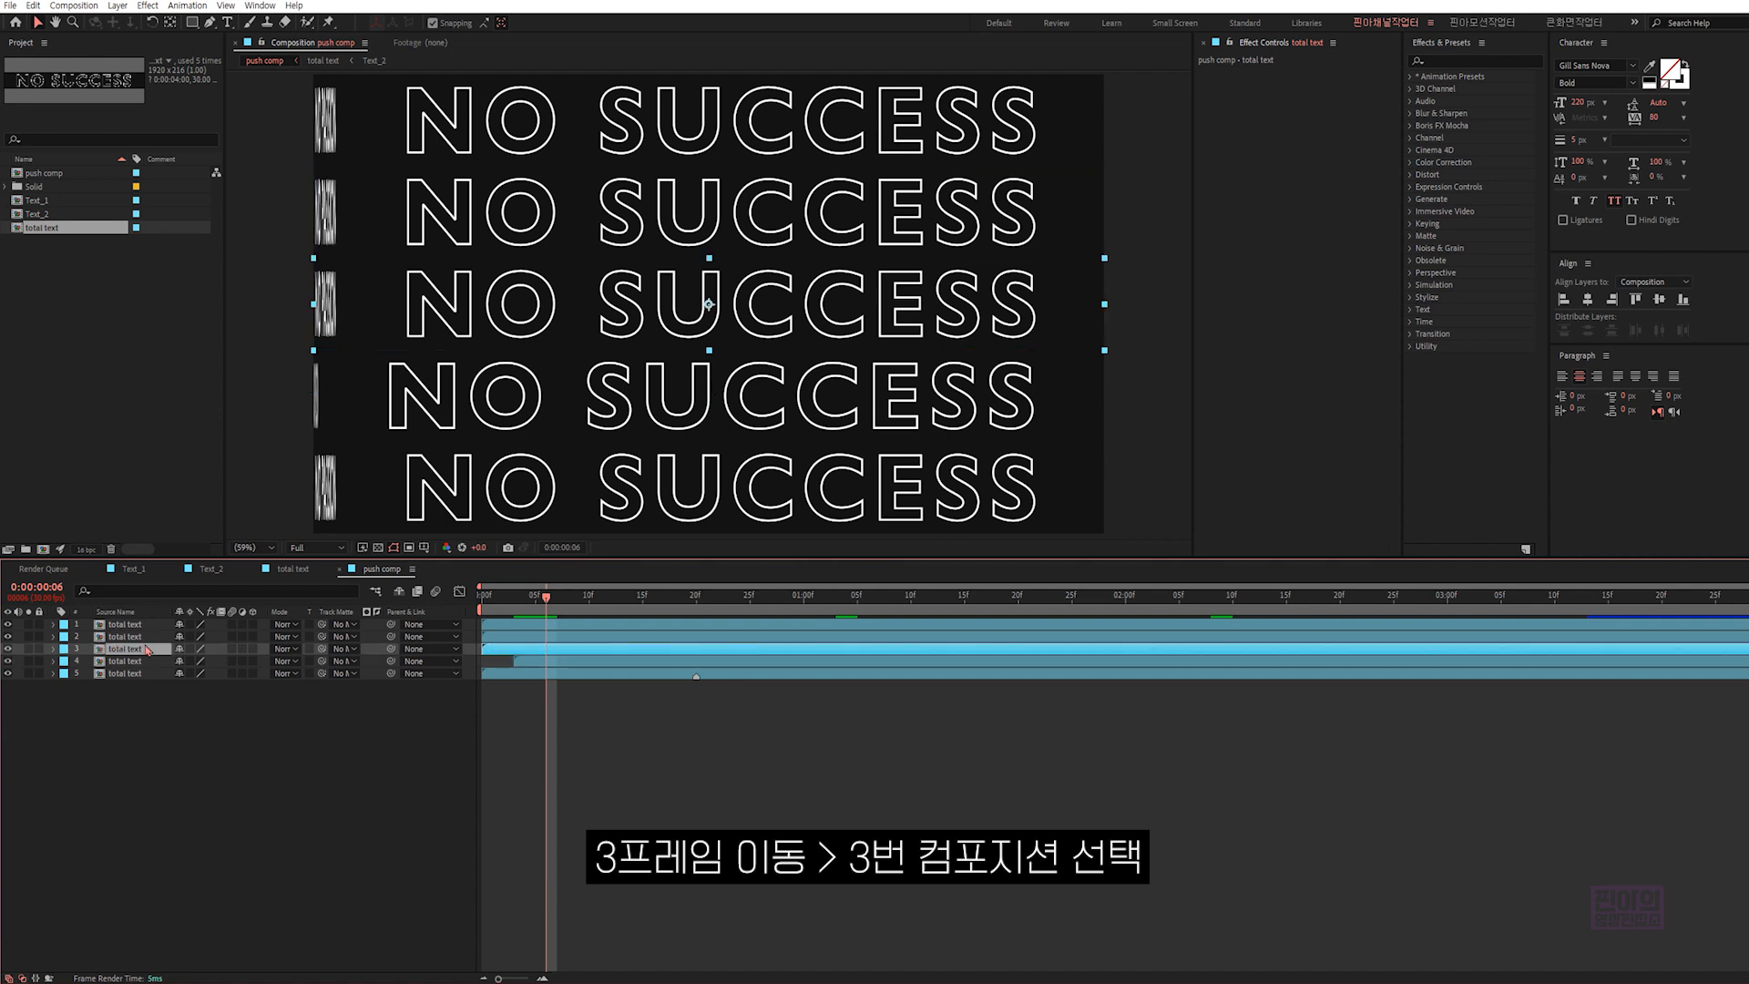
key("bracketleft")
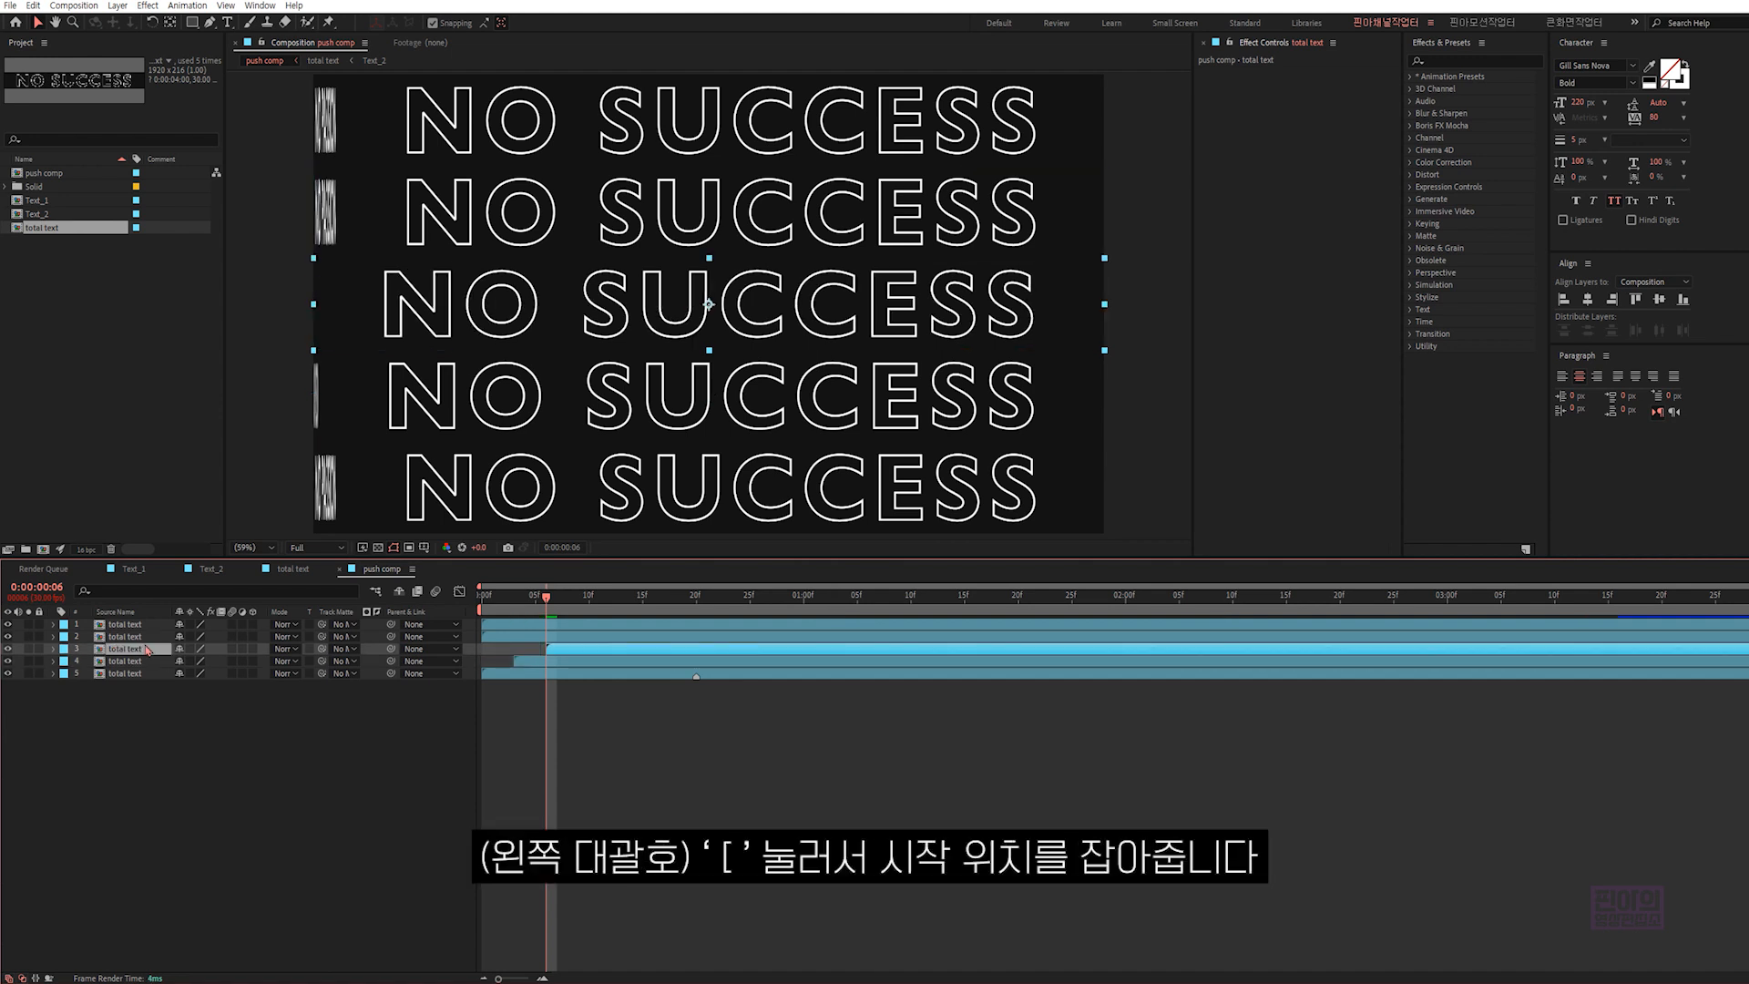
- Advance three frames and make total text layer 2 start at 0:00:00:09
key("Page_Down")
key("Page_Down")
key("Page_Down")
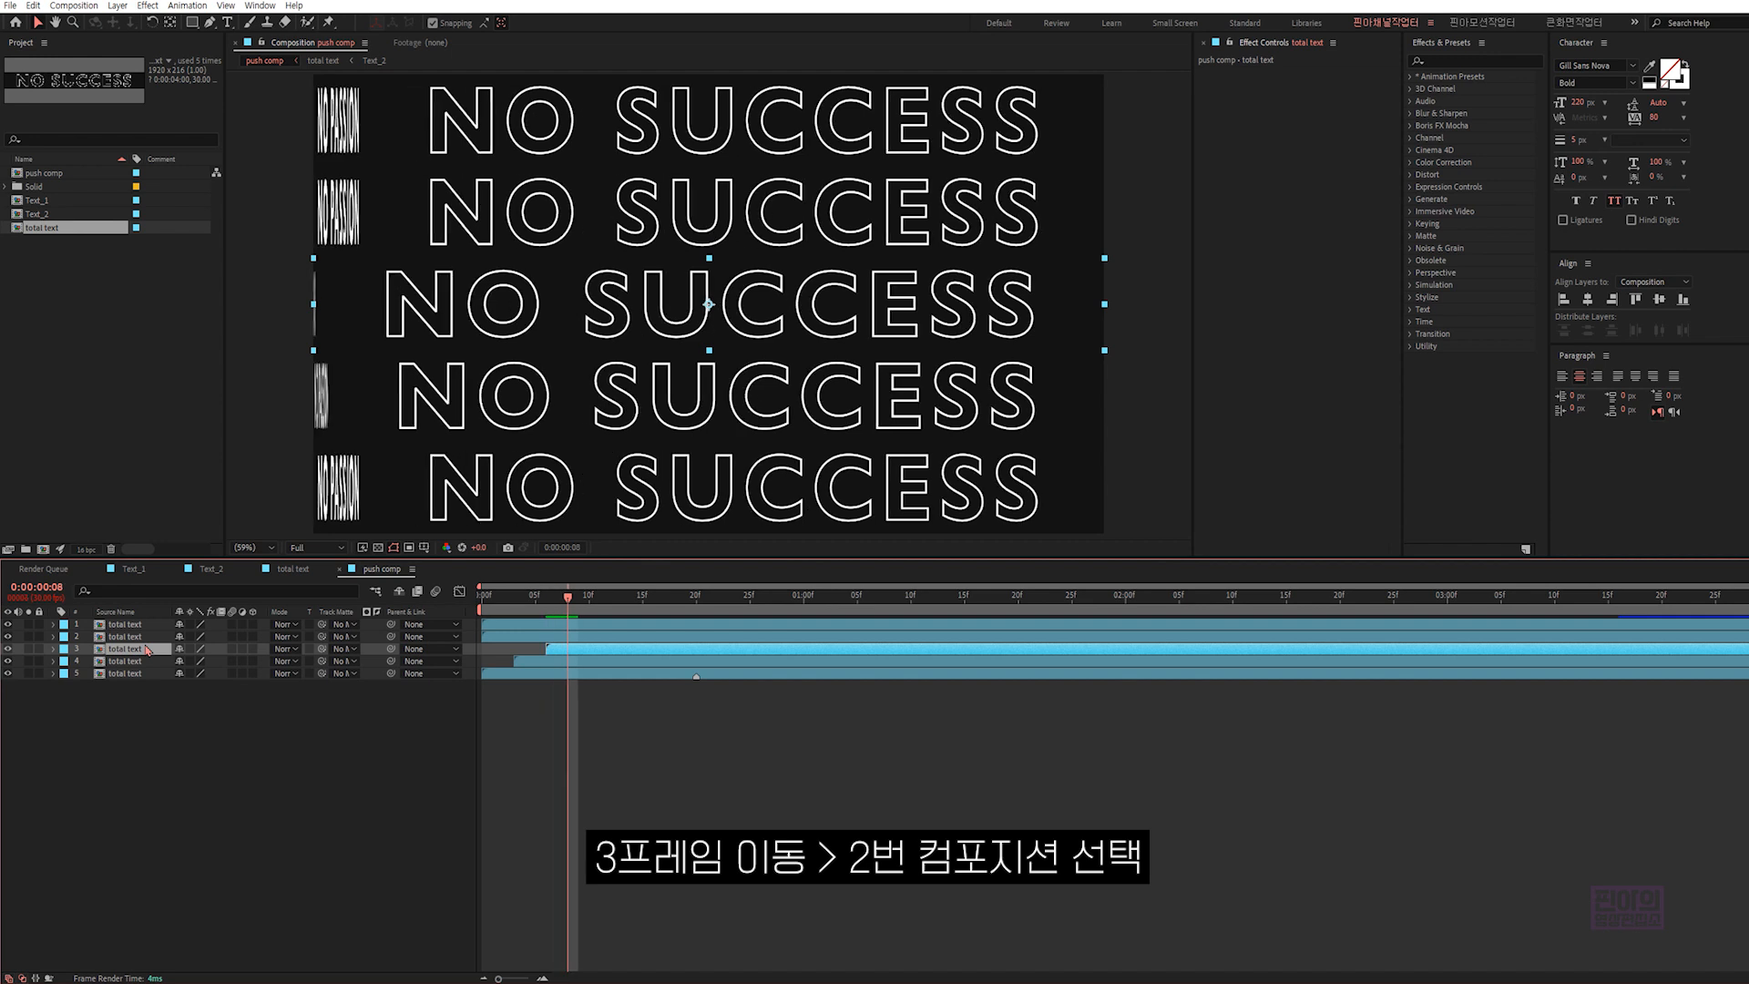
key("ctrl+Up")
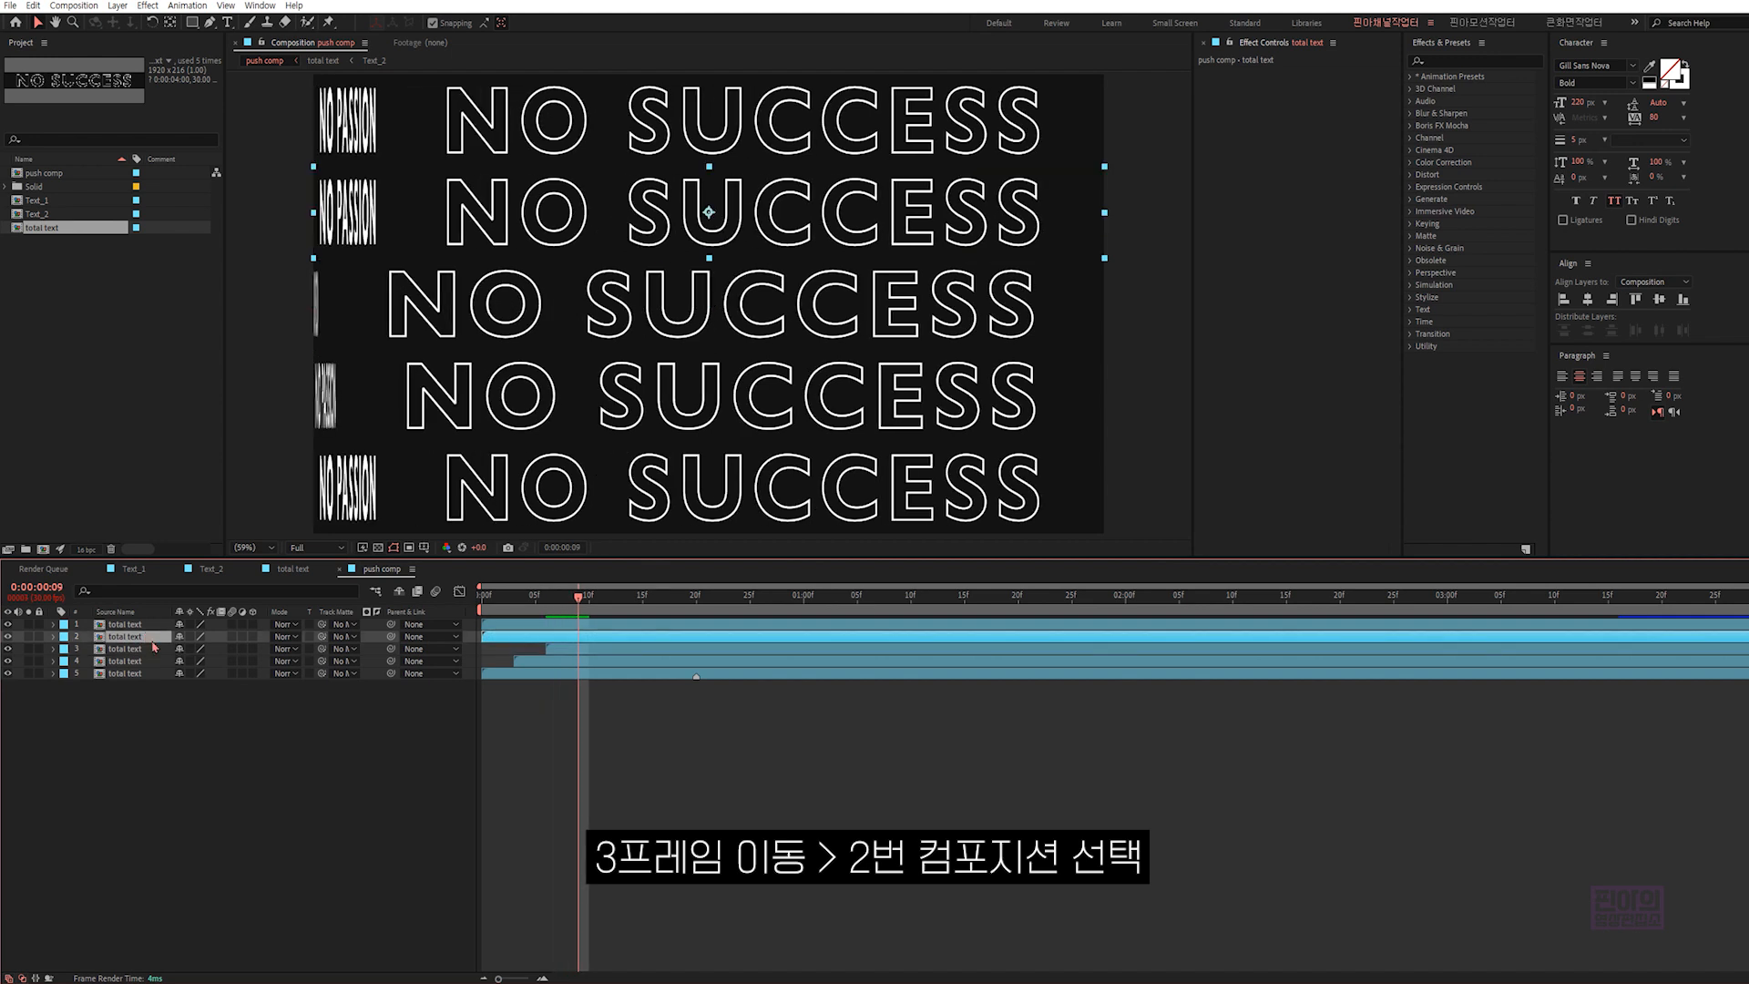
key("bracketleft")
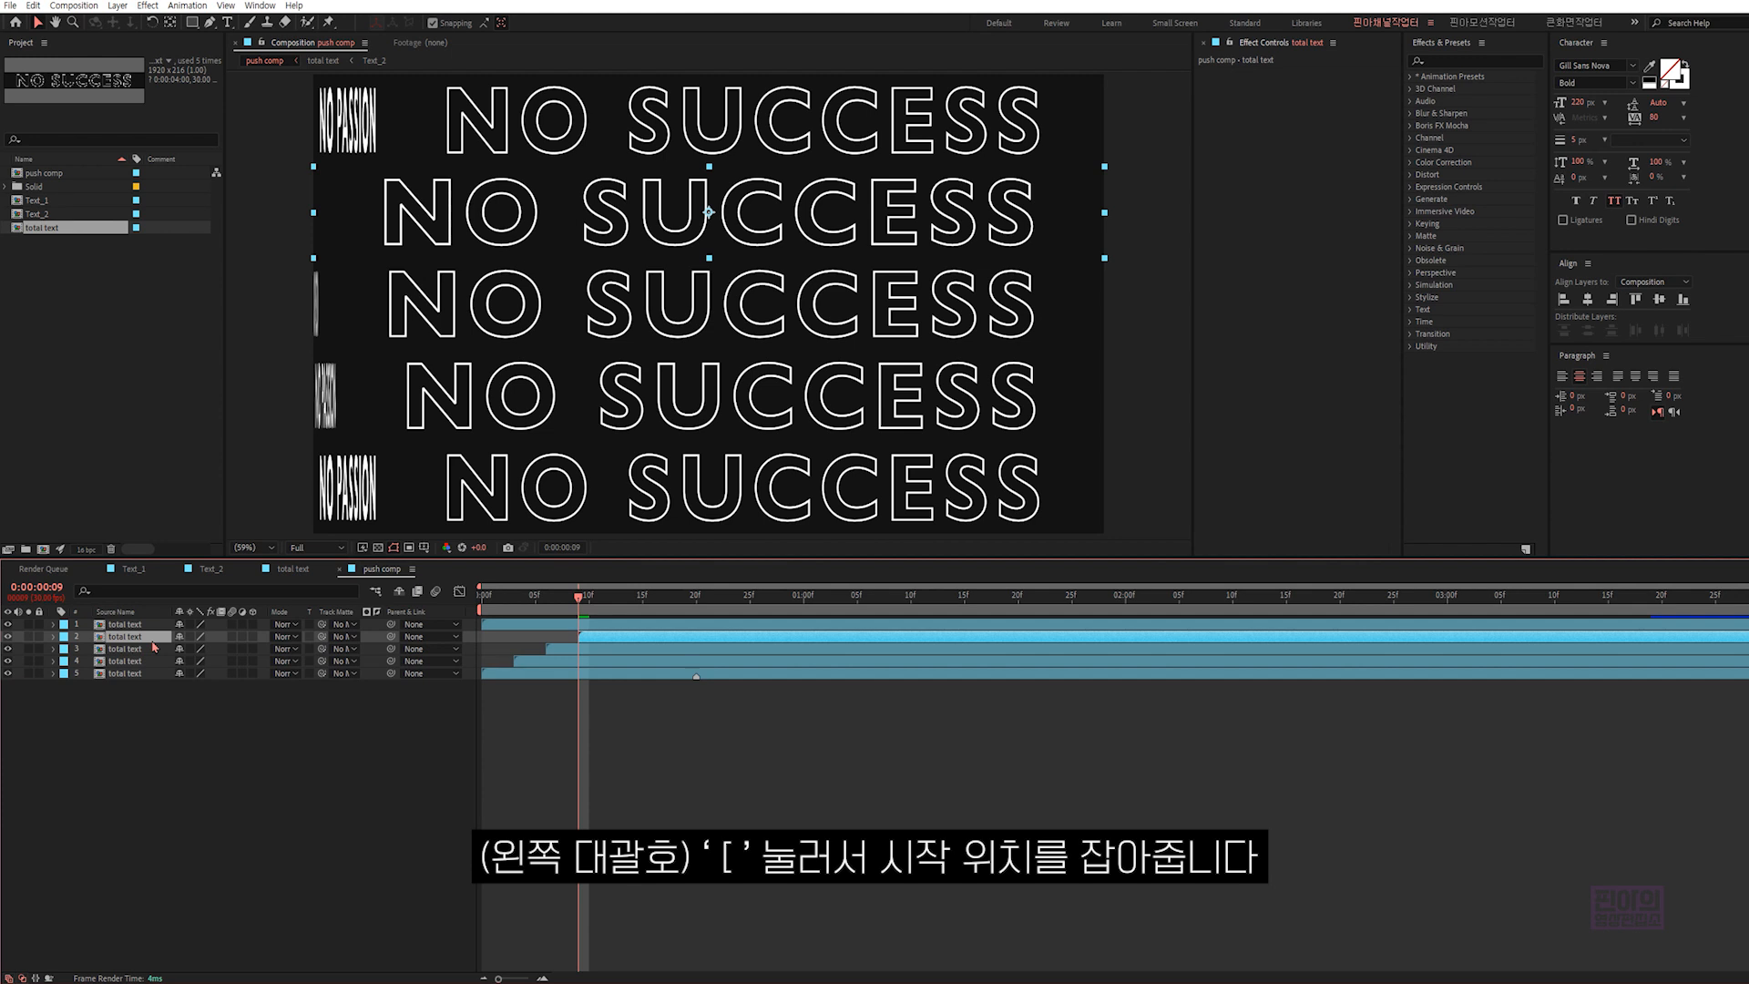
- Advance three frames and make total text layer 1 start at 0:00:00:12
key("Page_Down")
key("Page_Down")
key("Page_Down")
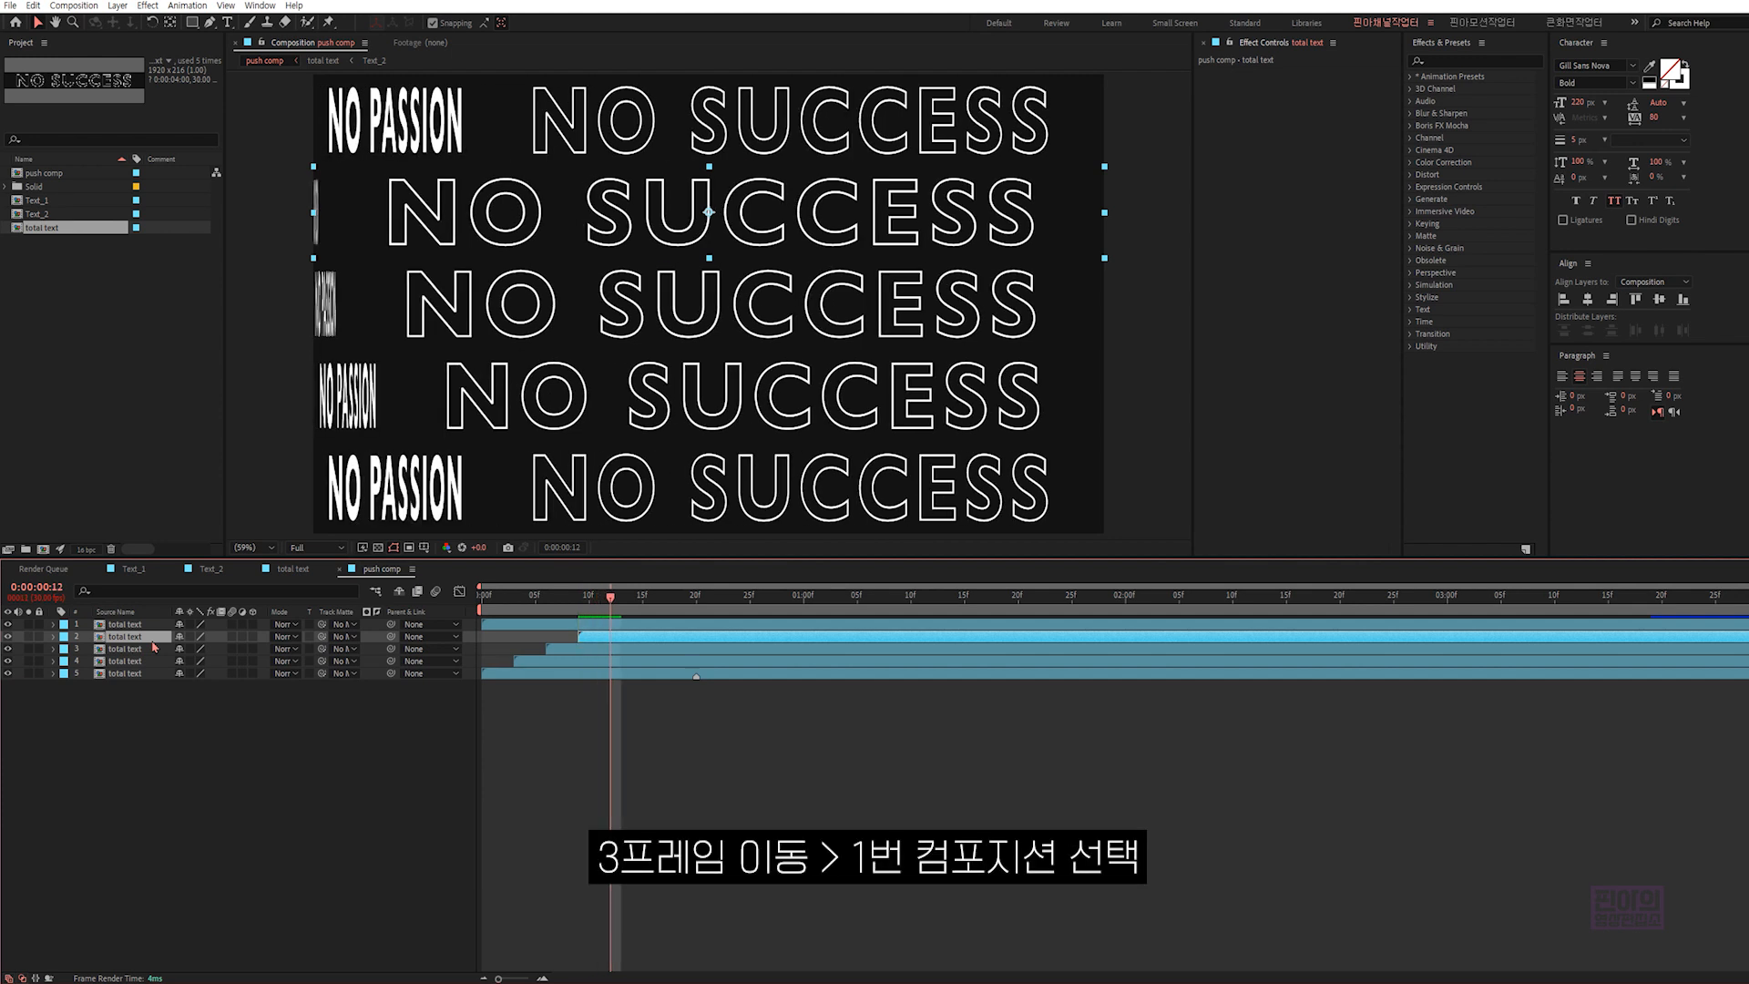
key("ctrl+Up")
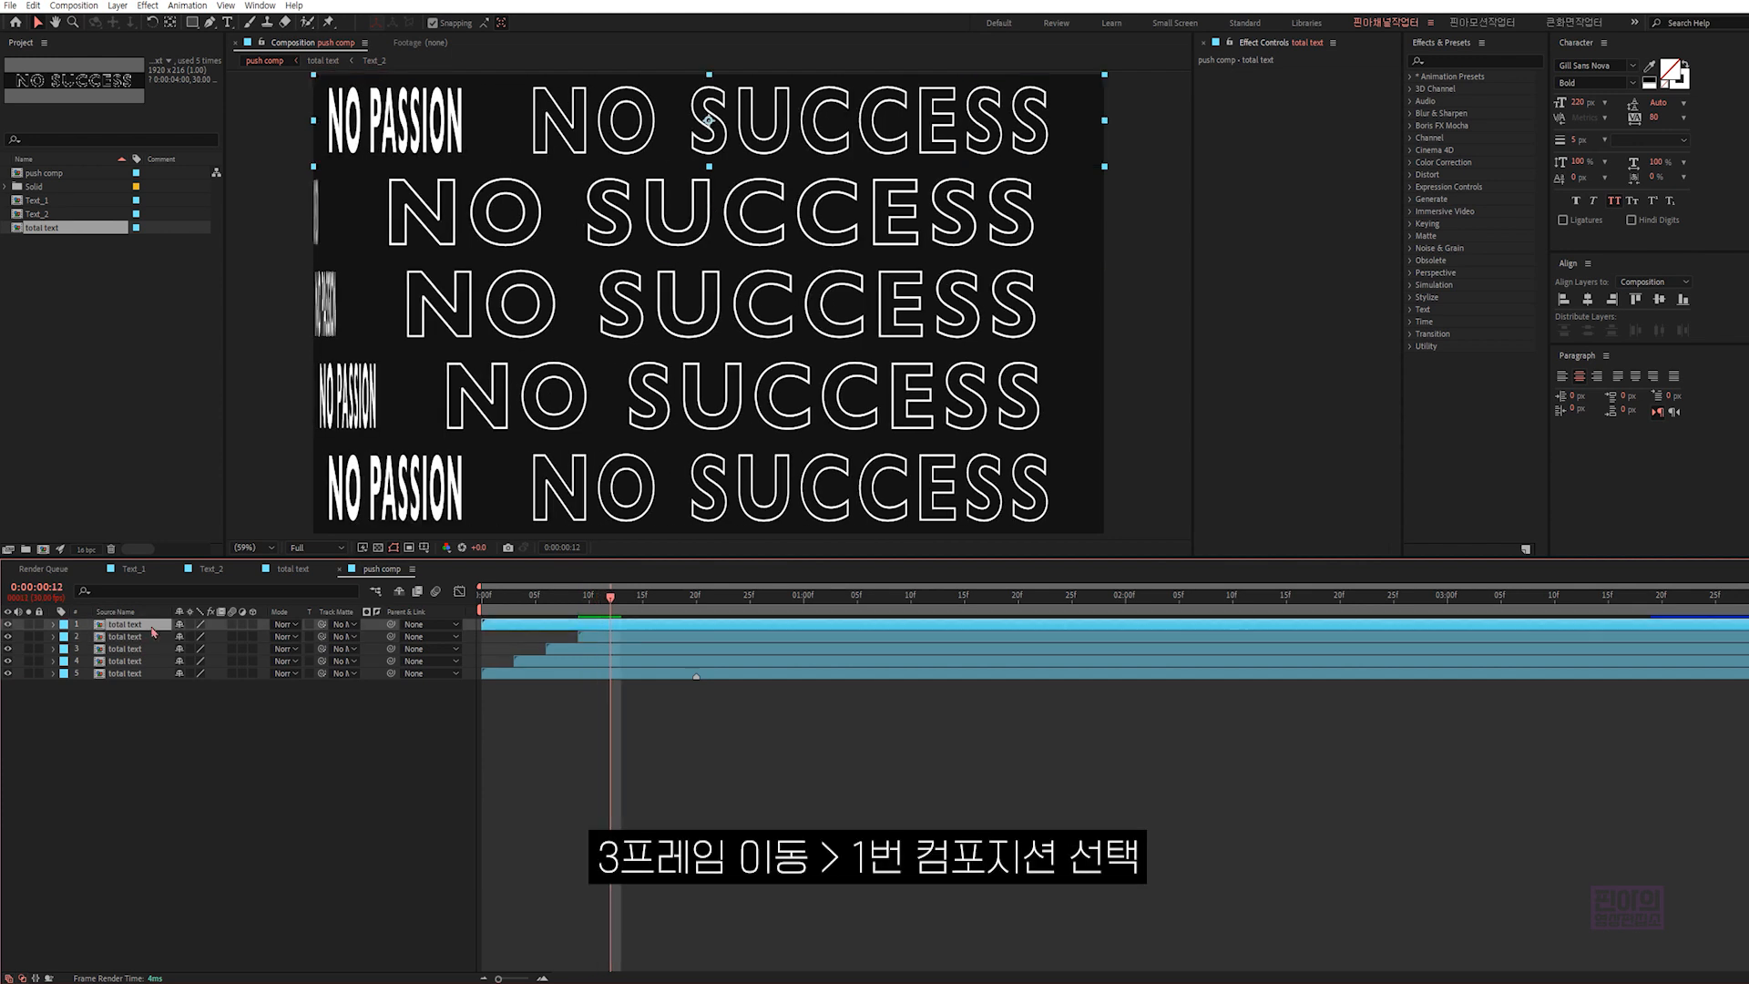
key("bracketleft")
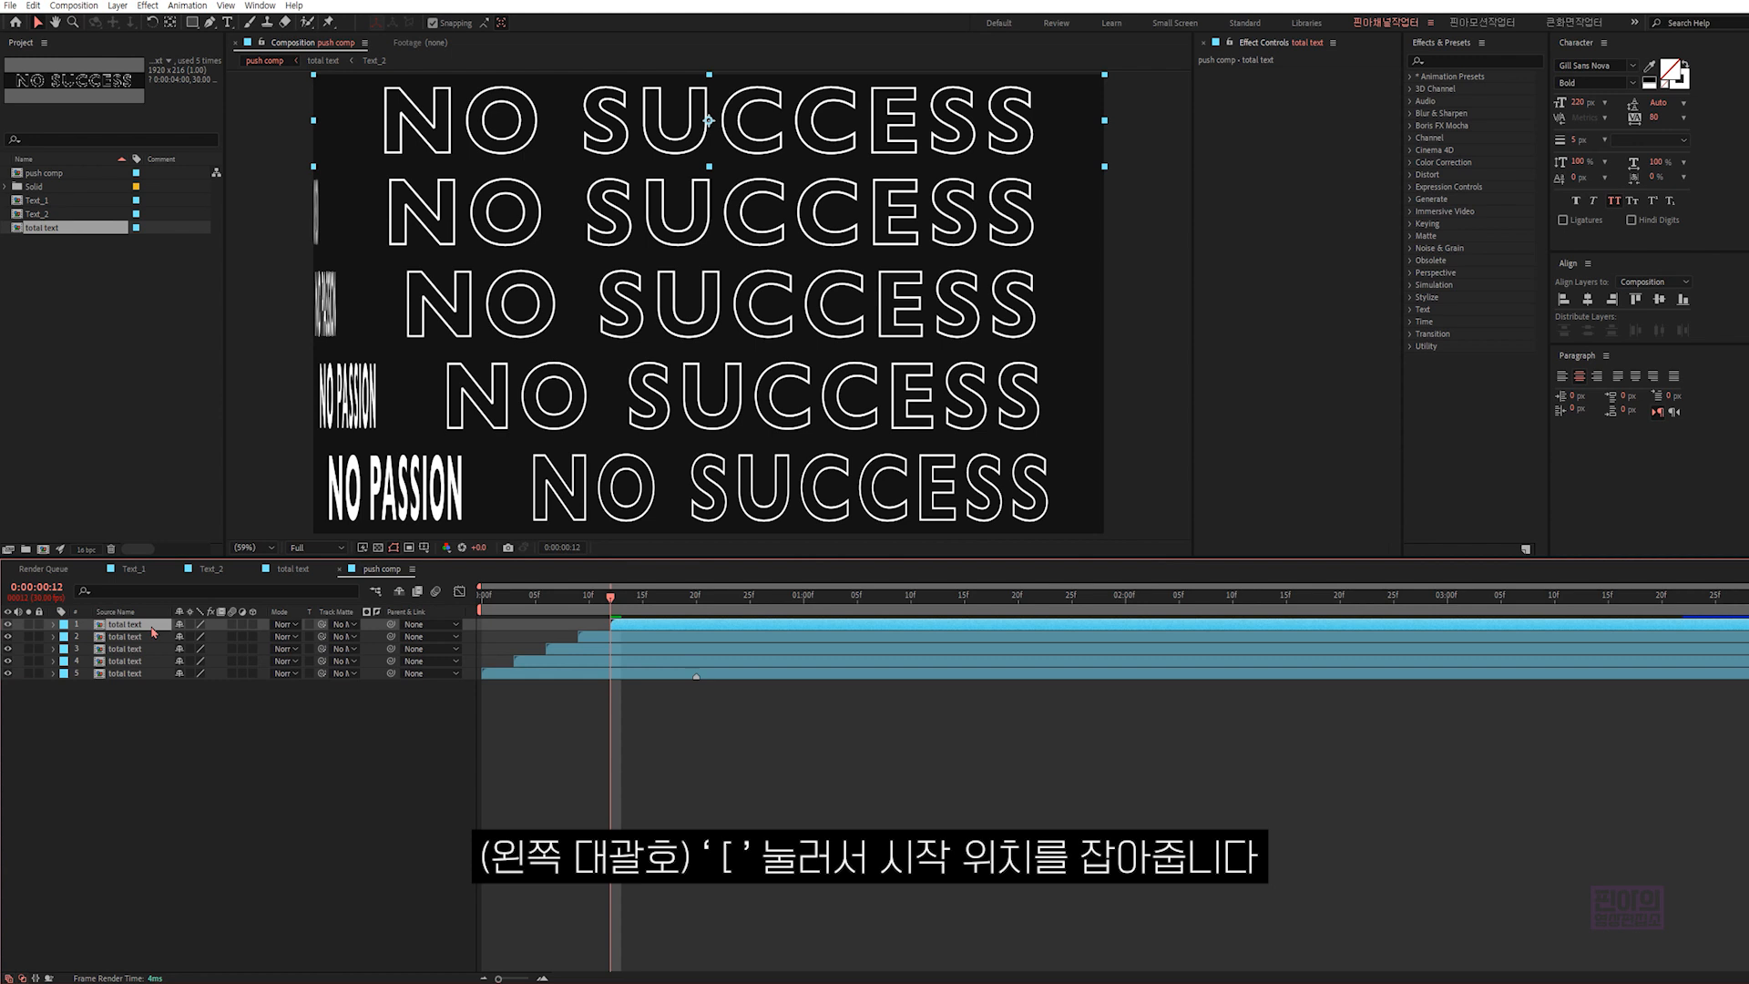
- Shift all five total text layers earlier together so the marker on the lowest layer sits at 0:00:00:00
left_click_drag(165, 690, 107, 627)
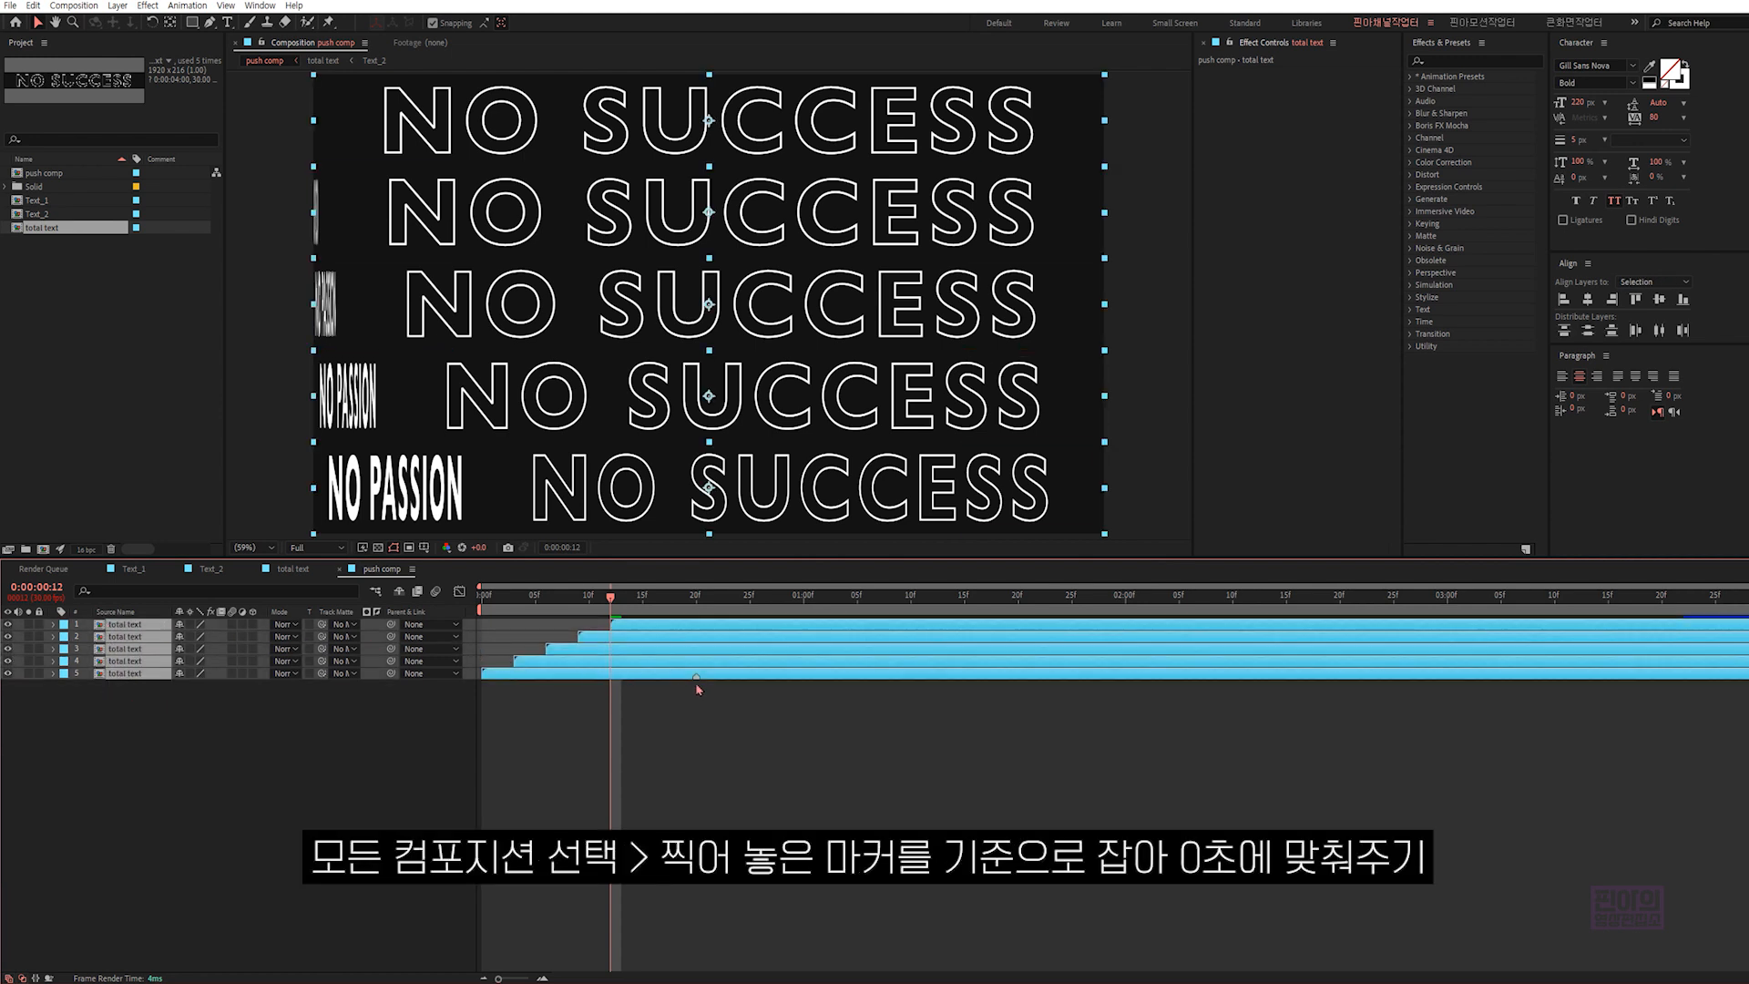
left_click_drag(716, 676, 493, 707)
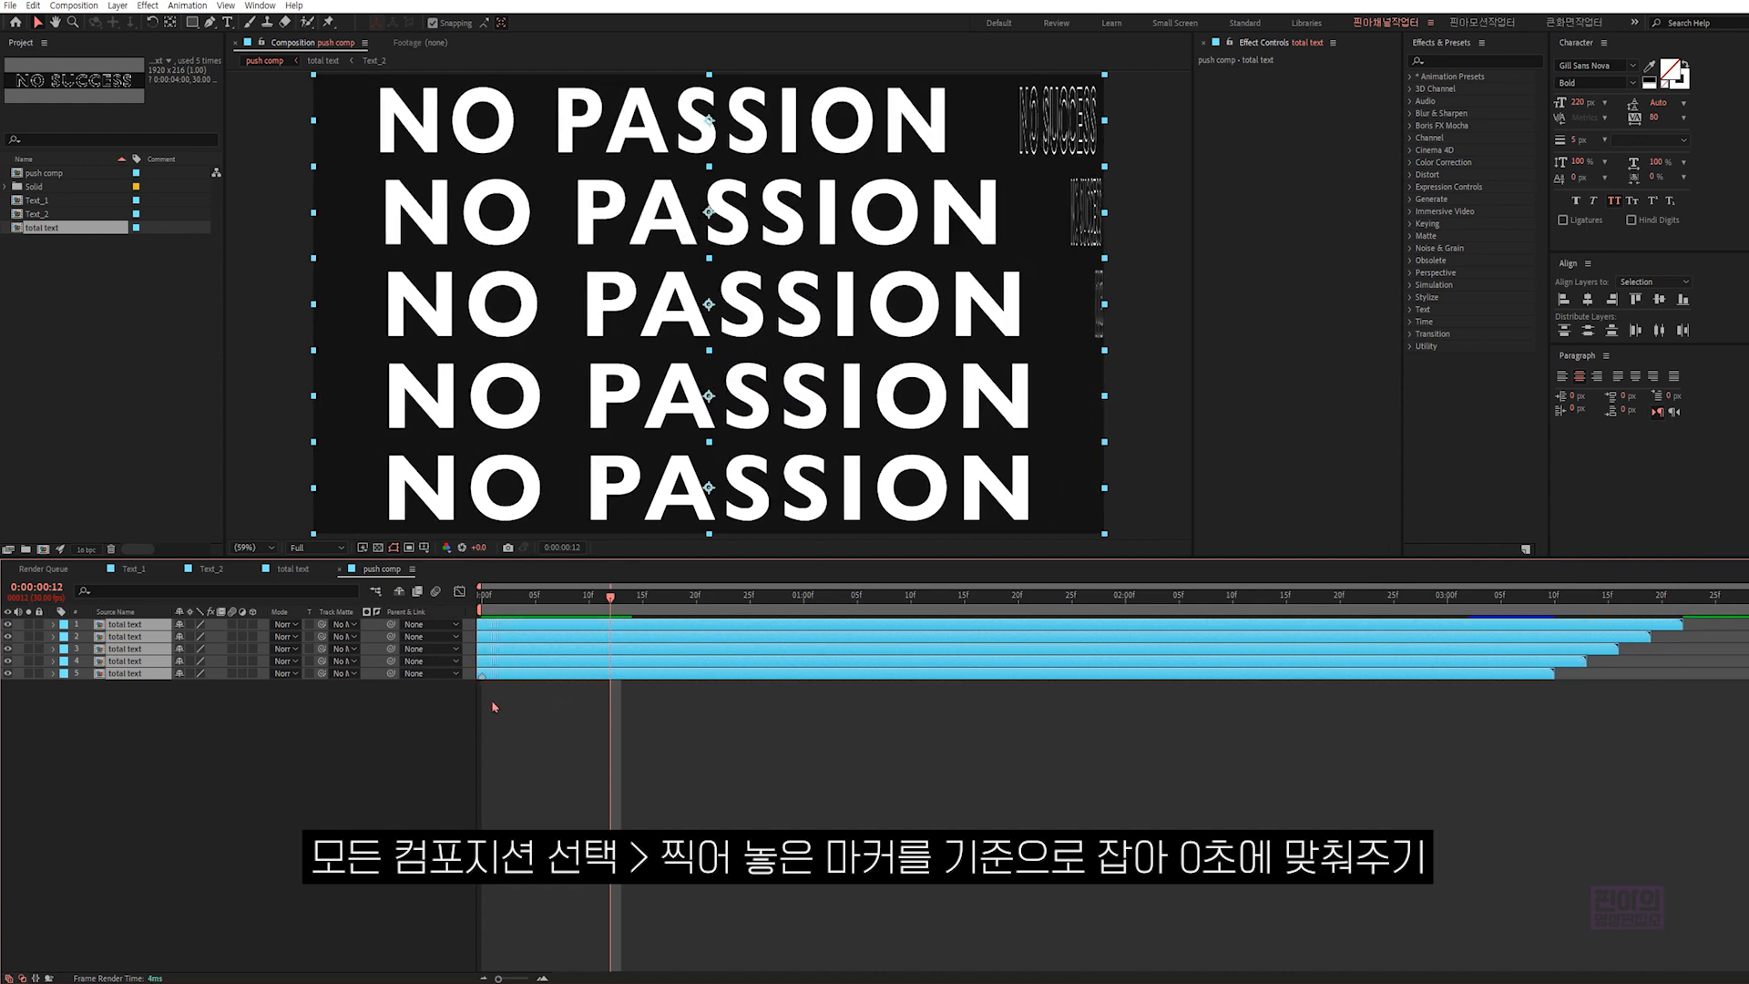
- Compare the frames at 0:00:00:00 and 0:00:02:10, end the work area at 0:00:02:10, and preview the loop
left_click_drag(489, 599, 1232, 620)
key("F2")
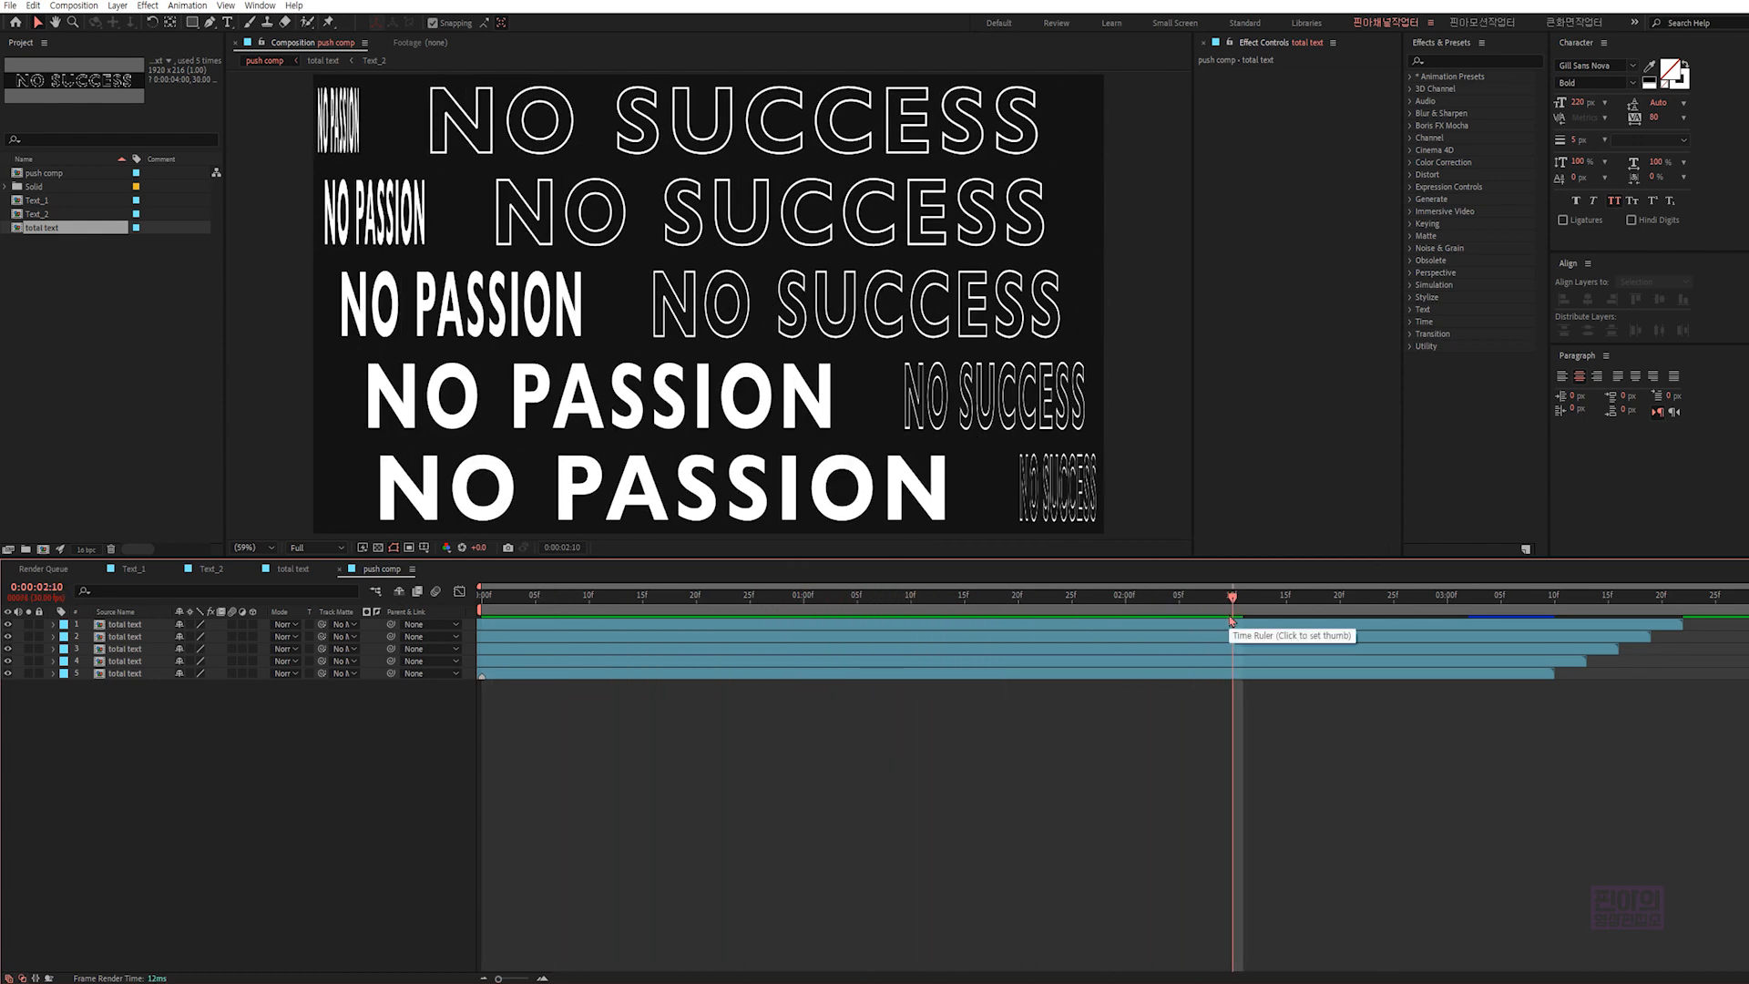
left_click(475, 600)
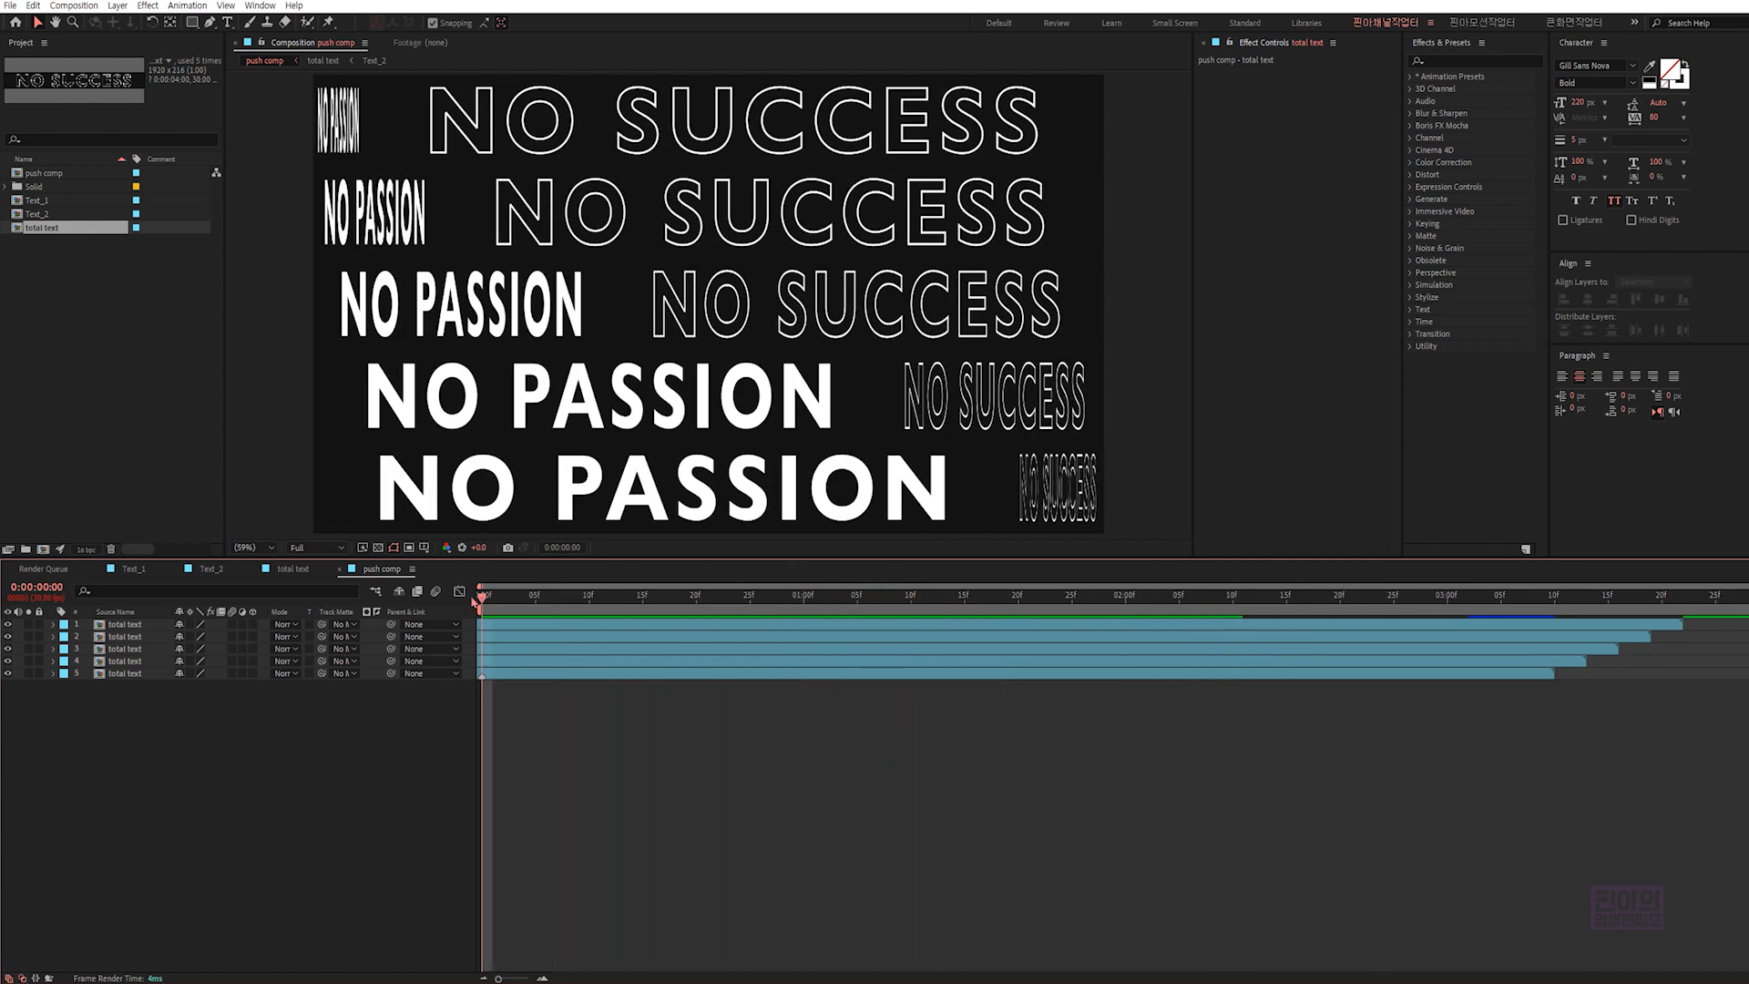
left_click(1234, 603)
key("n")
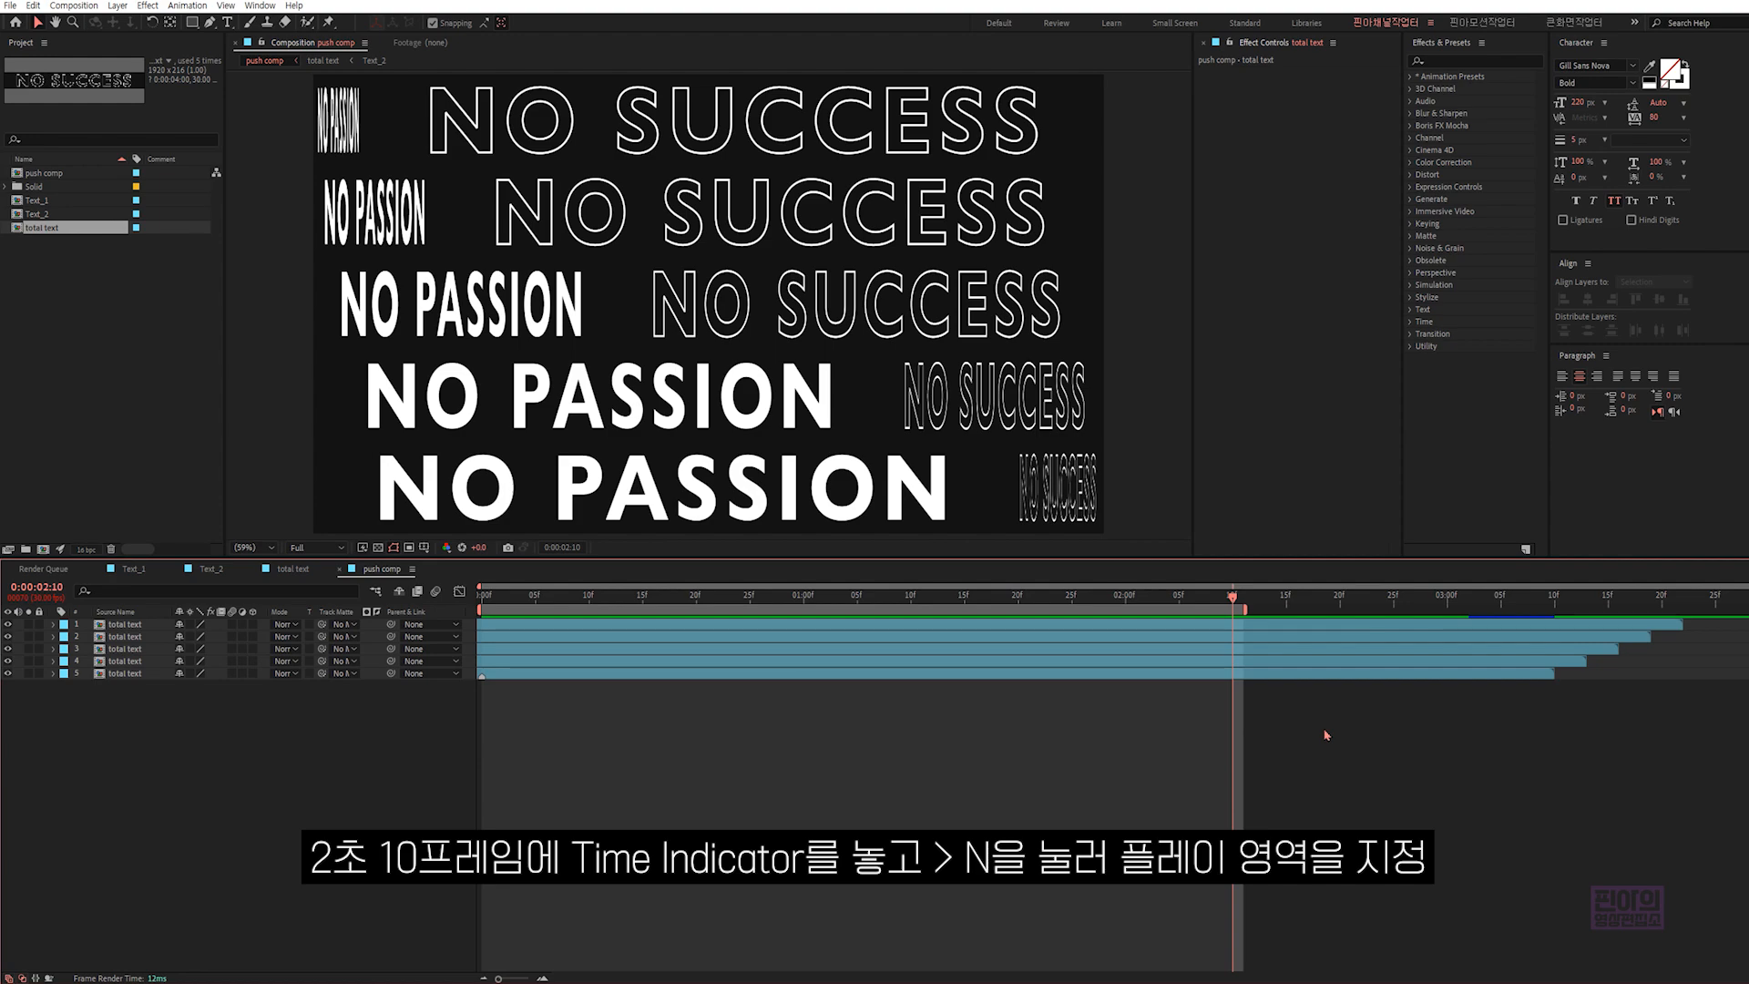
key("KP_0")
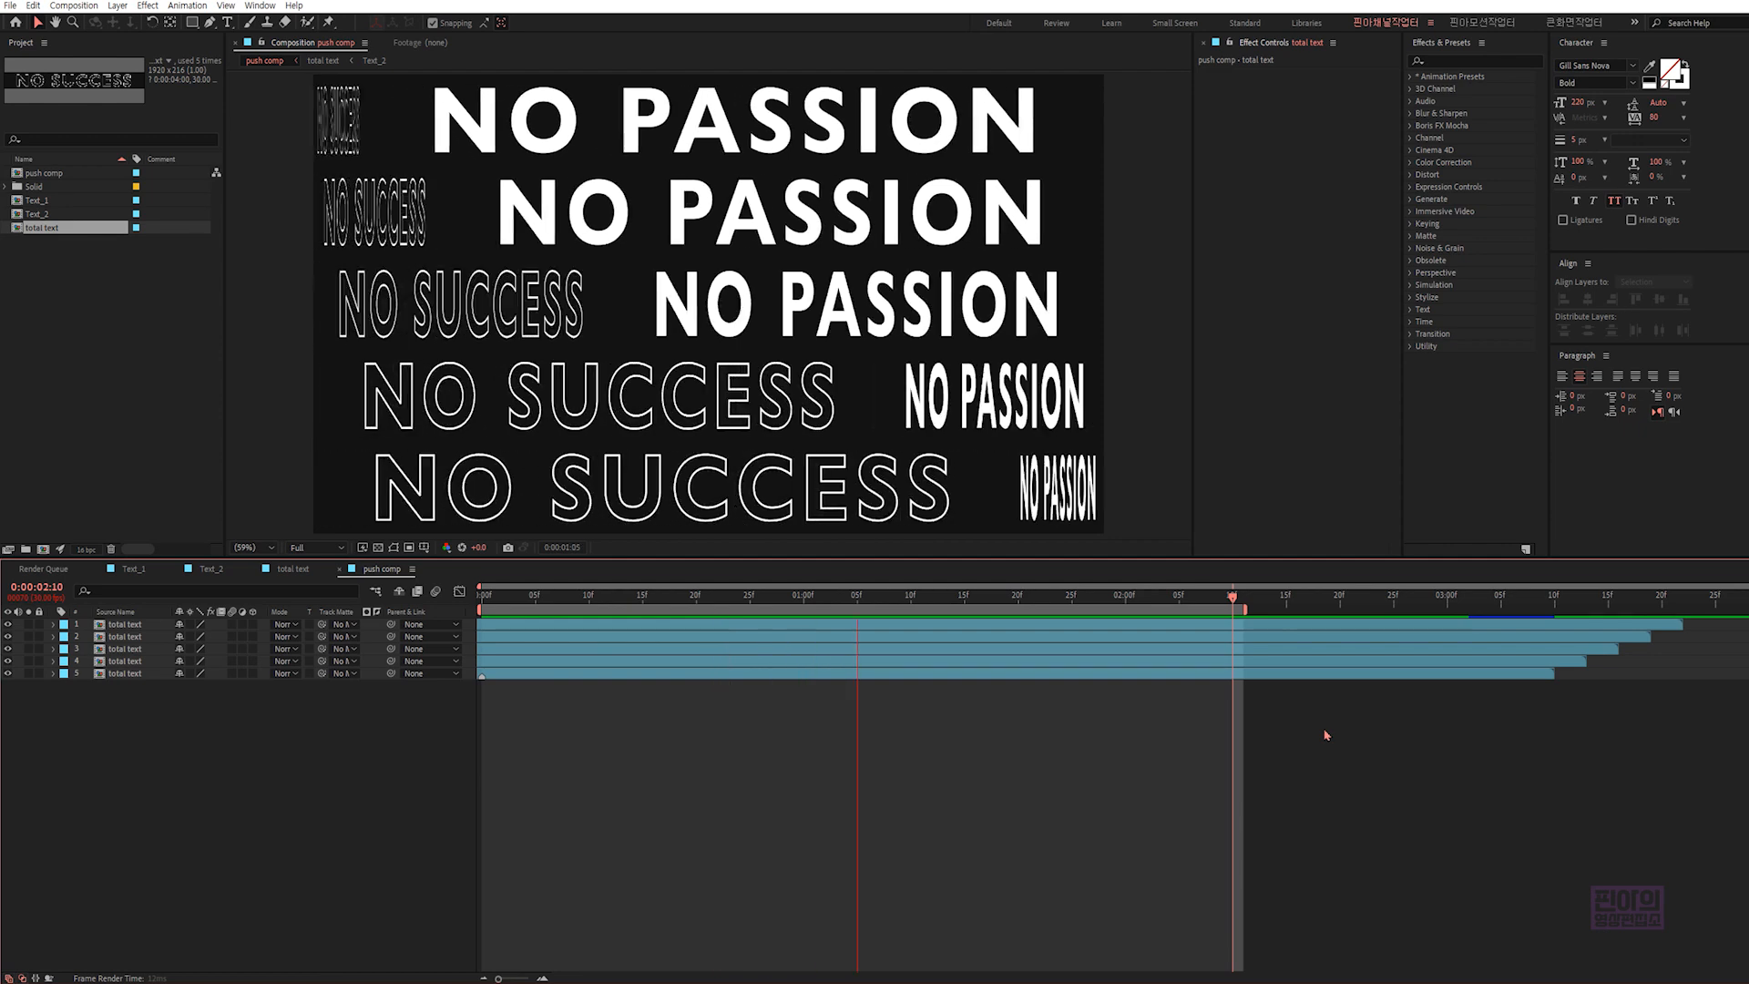
- Add a 1920 x 1080 px dark gray solid named bg beneath the total text layers in push comp
key("ctrl+y")
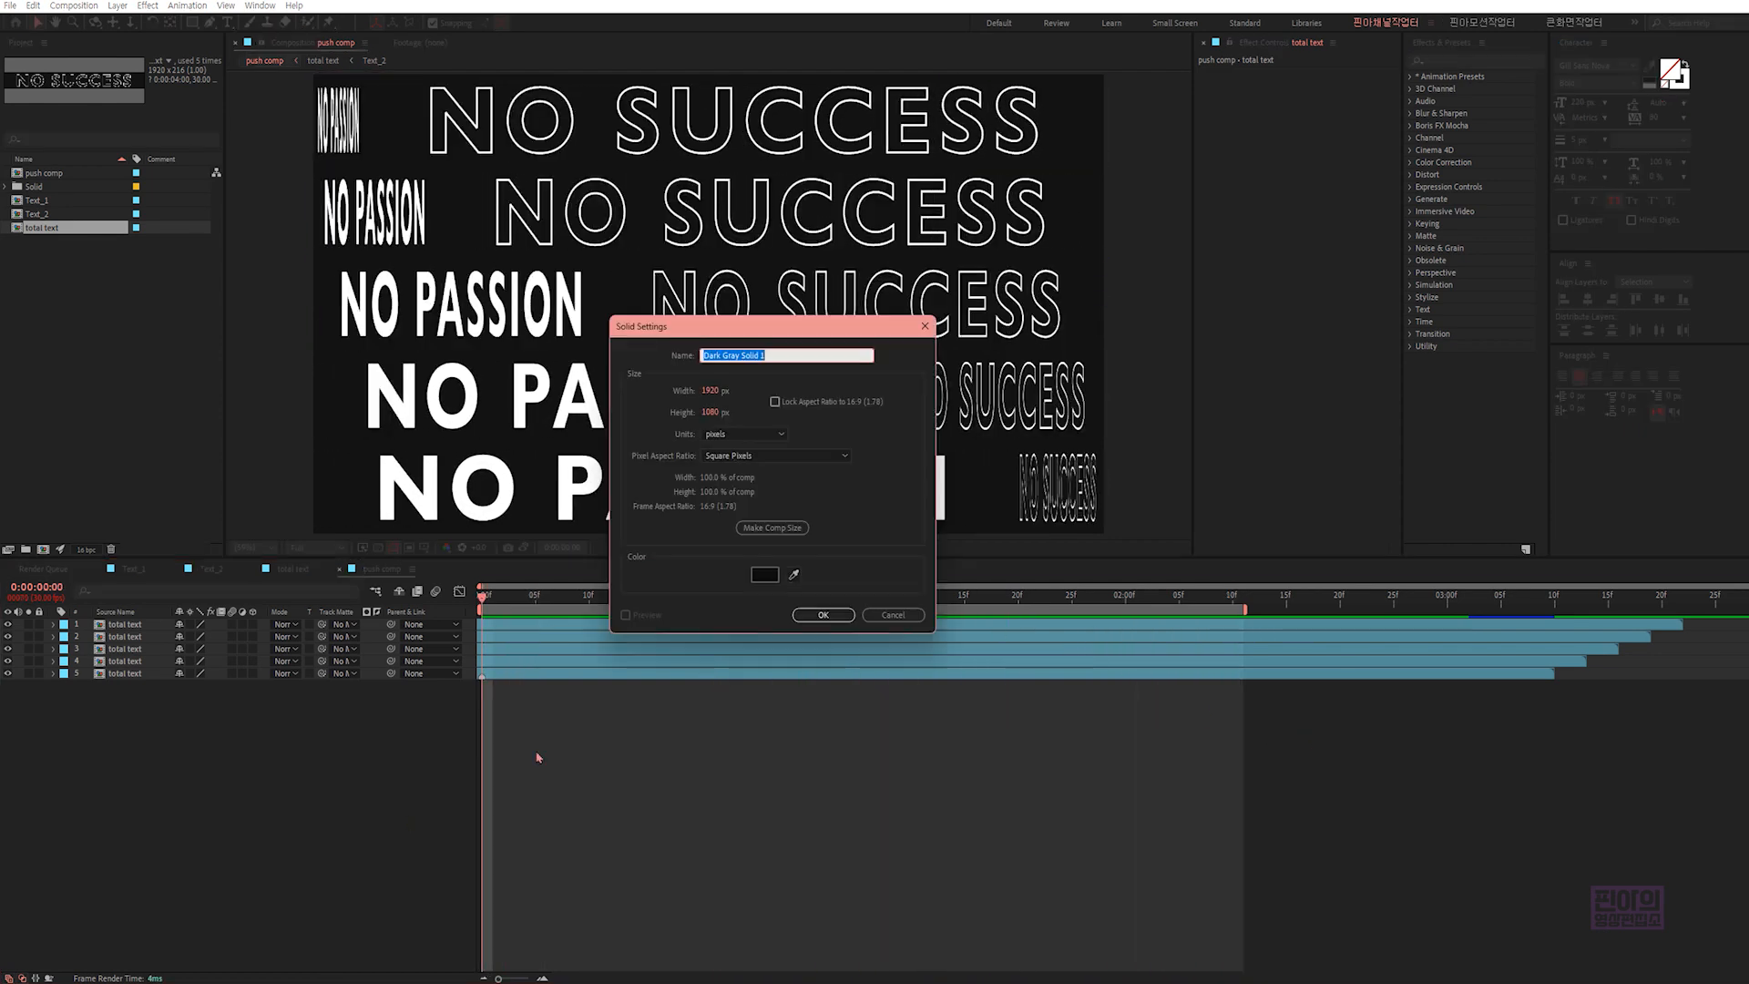
left_click(824, 614)
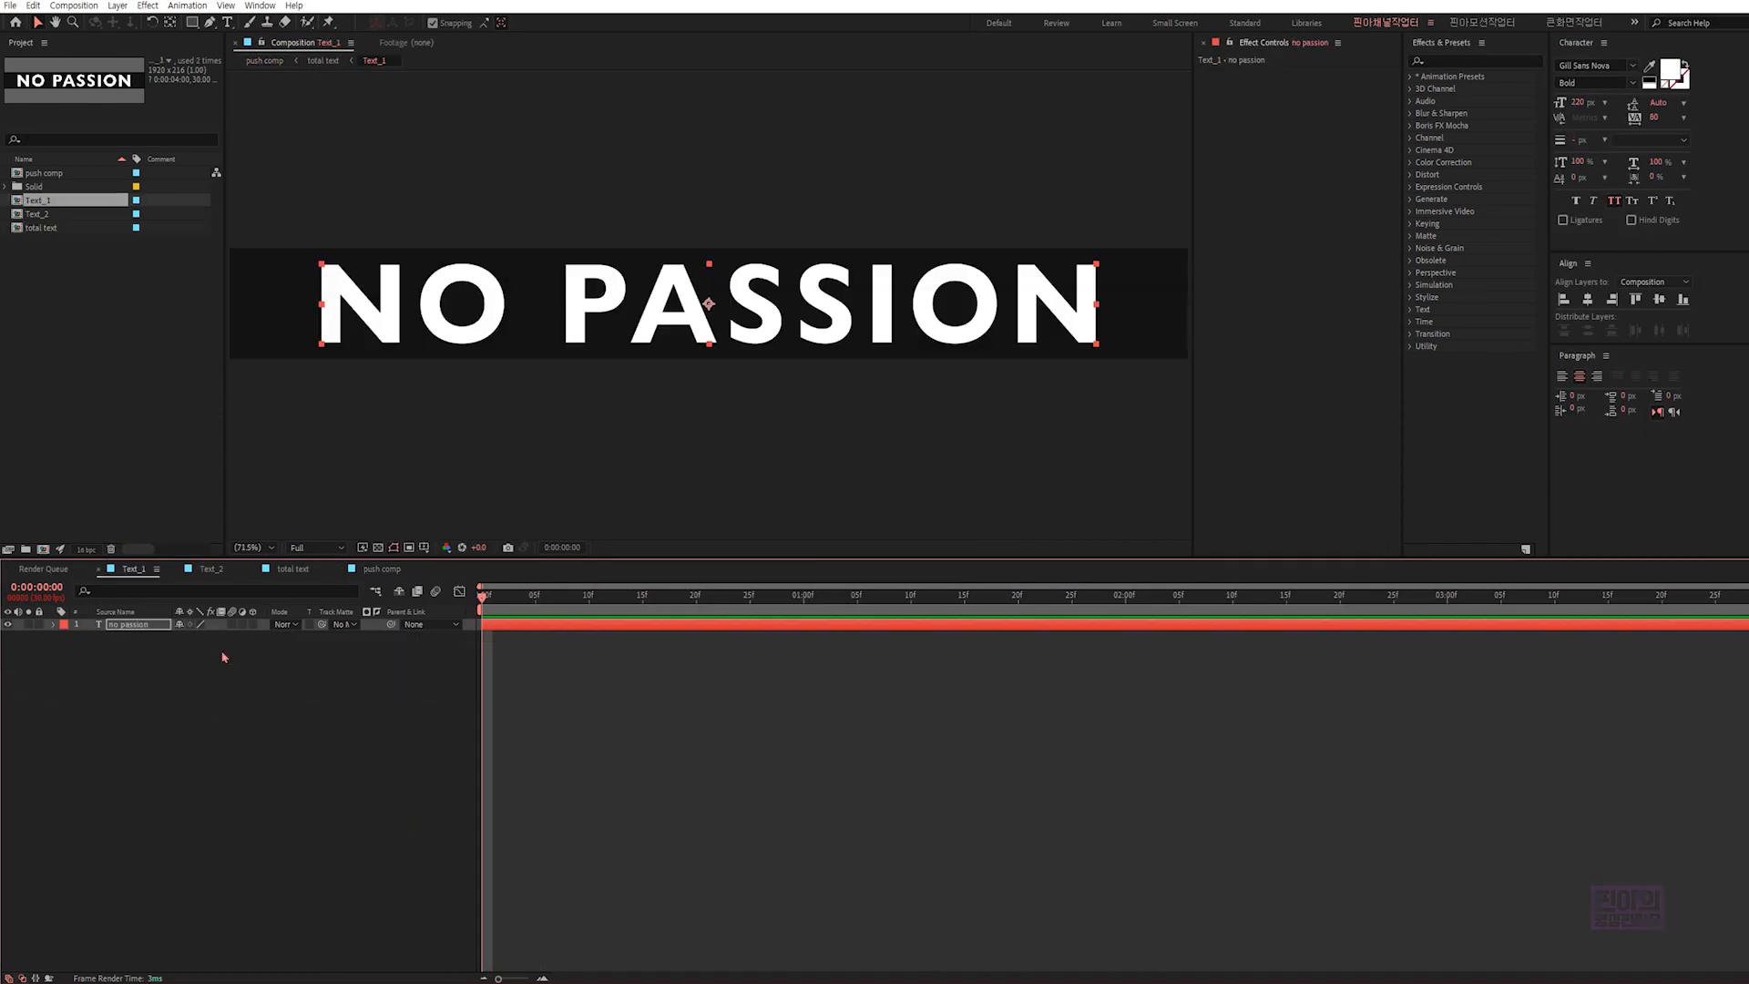
- Replace the text in the Text_1 composition with "i can do it"
double_click(151, 627)
type("i")
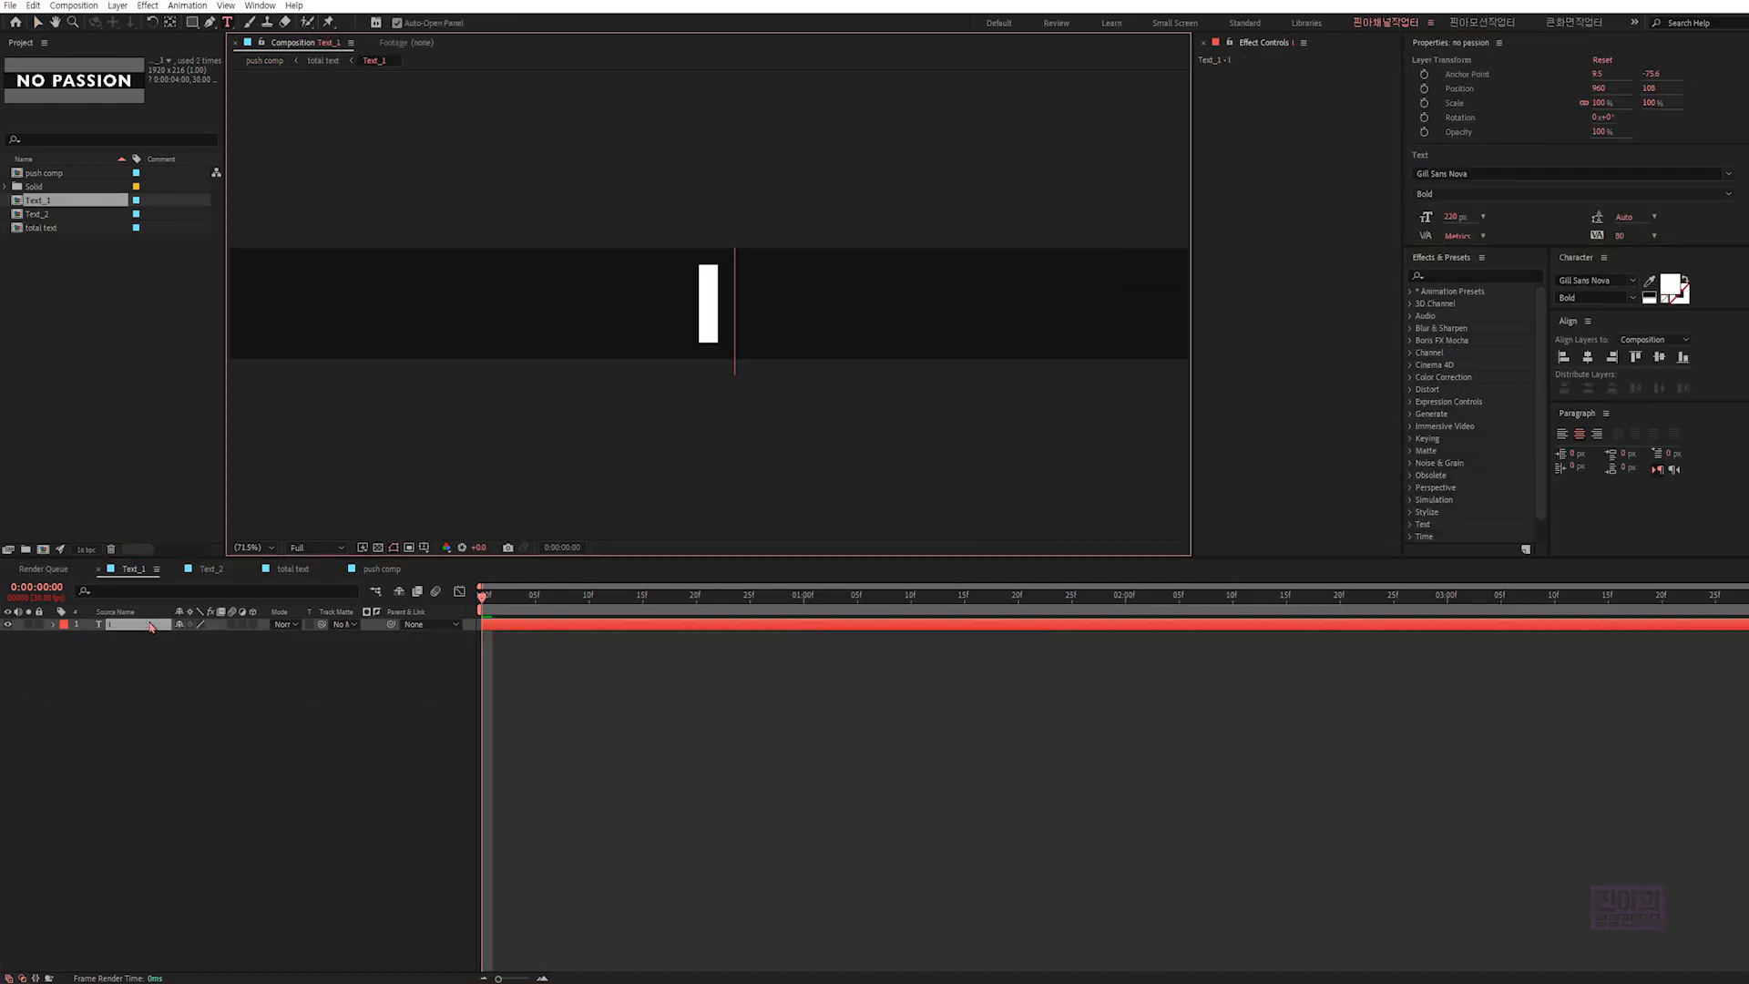
type(" can do")
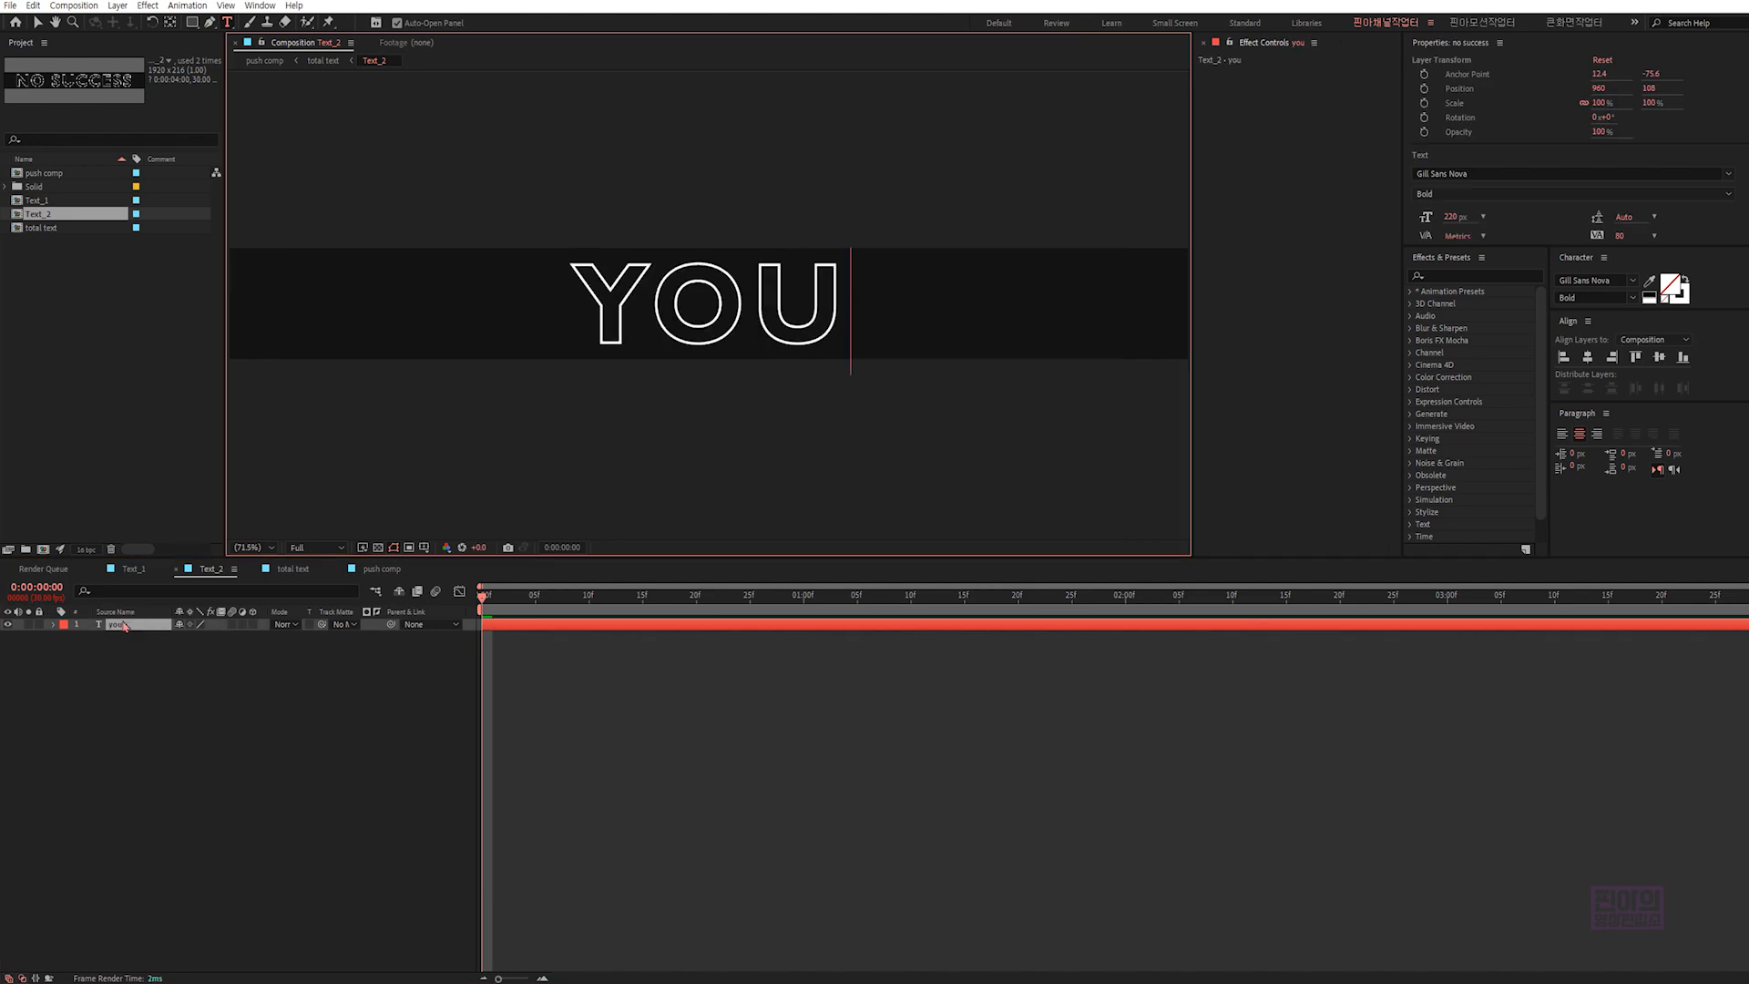
- Replace the text in the Text_2 composition with "you can do it" and preview the push comp animation
type("can do it")
key("Escape")
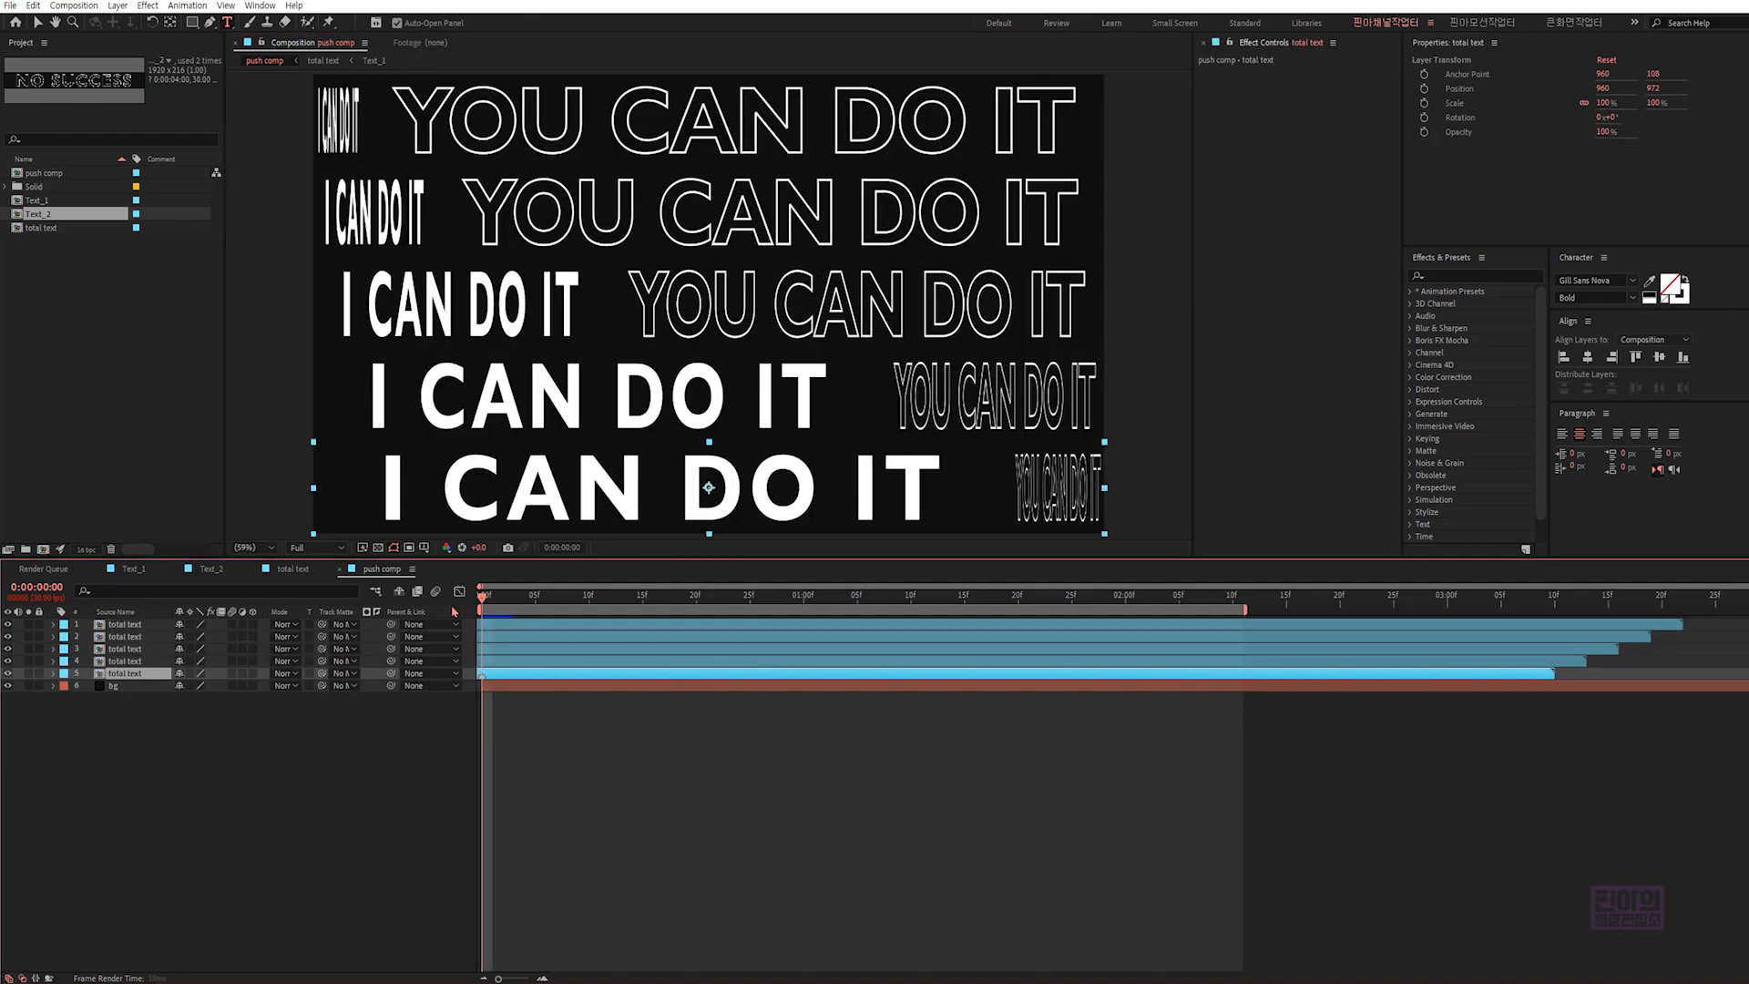
key("space")
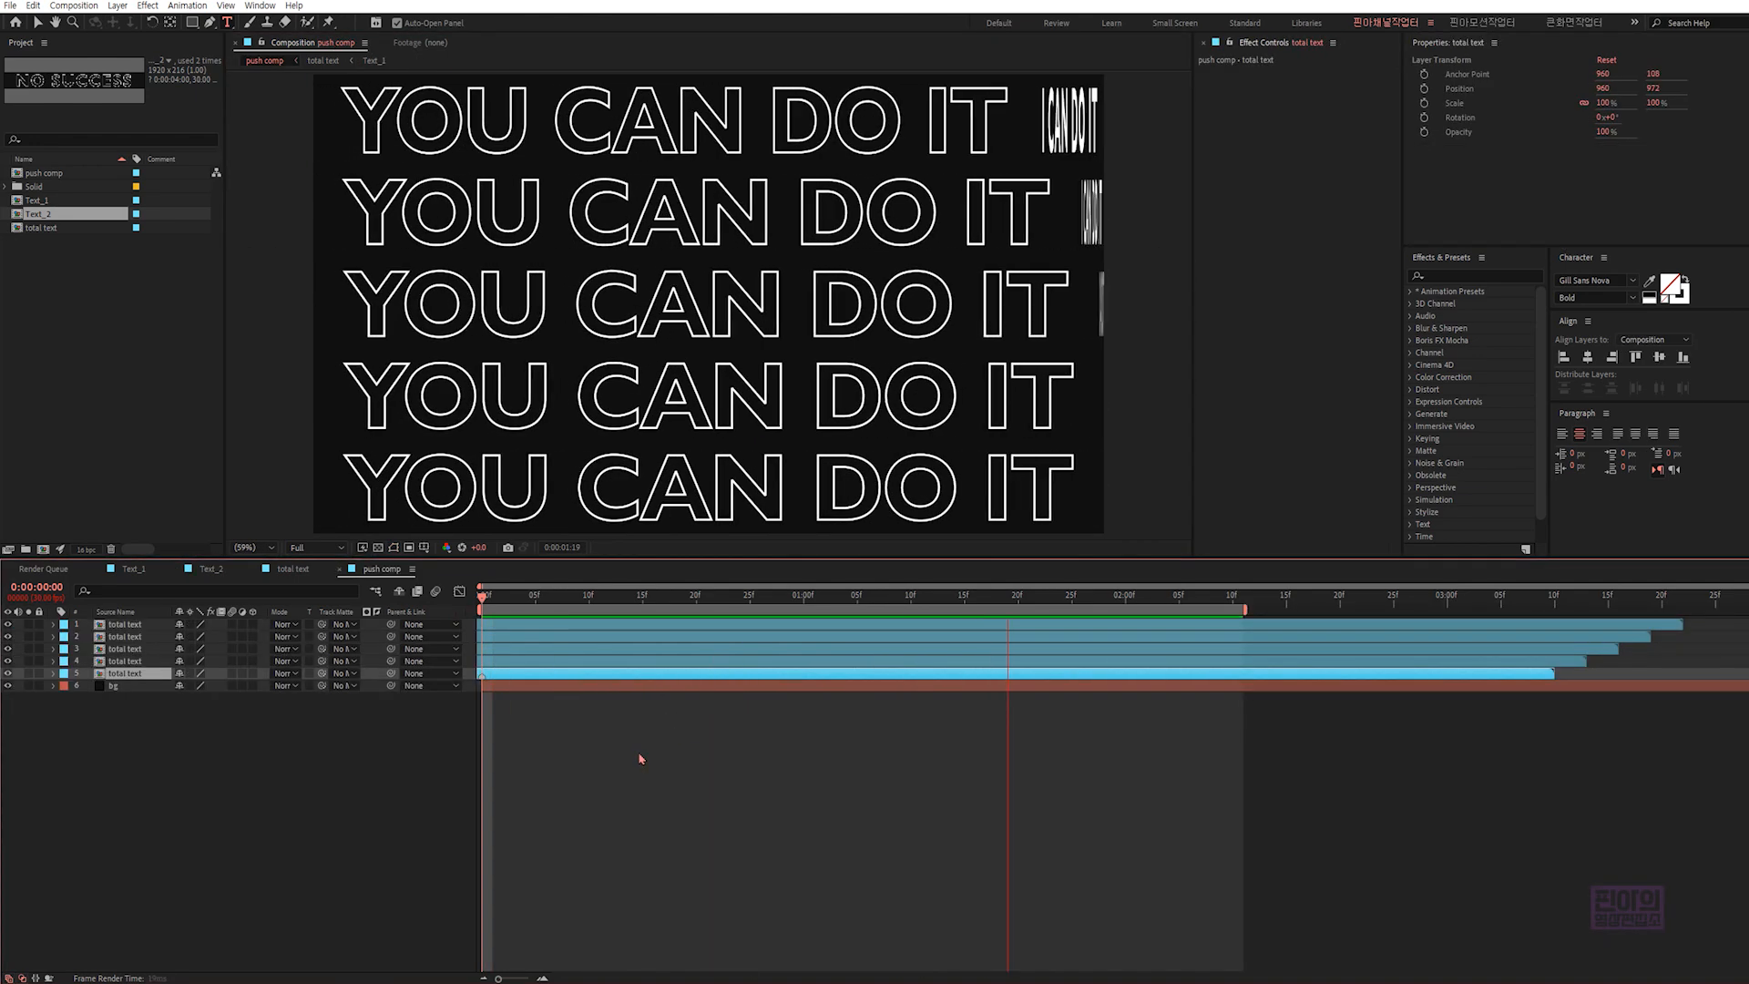